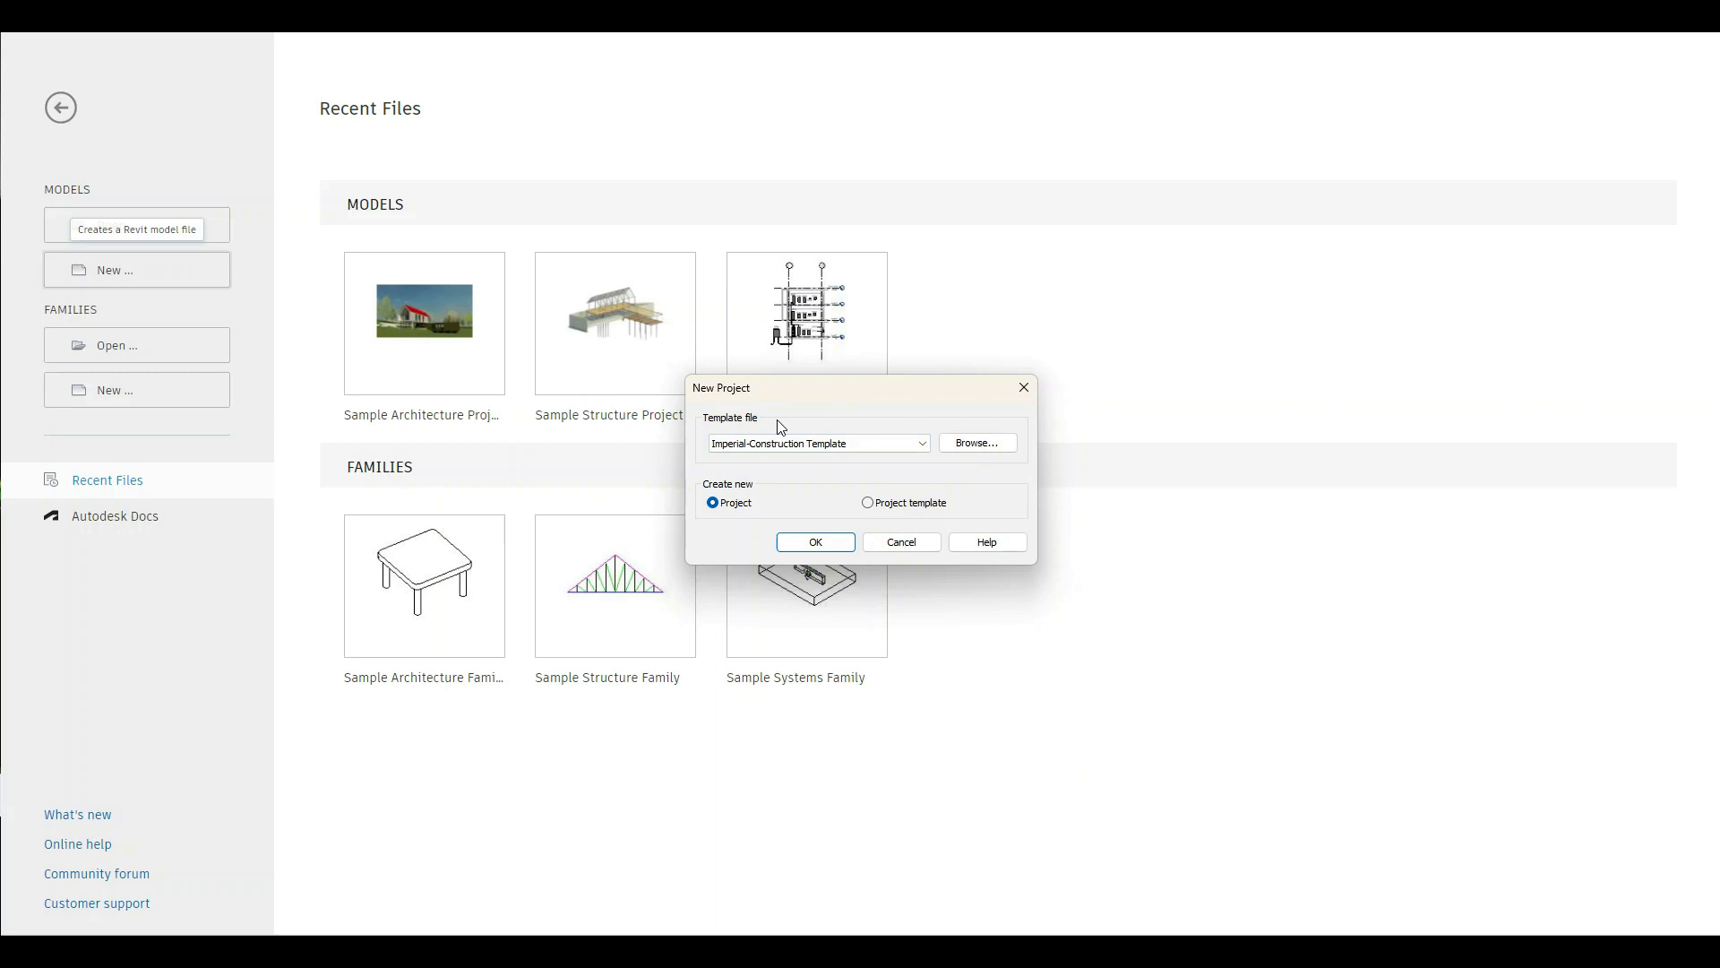
Create a new project from the default.rte template in the English-Imperial templates.
{"action": "left_click", "coordinate": [976, 444]}
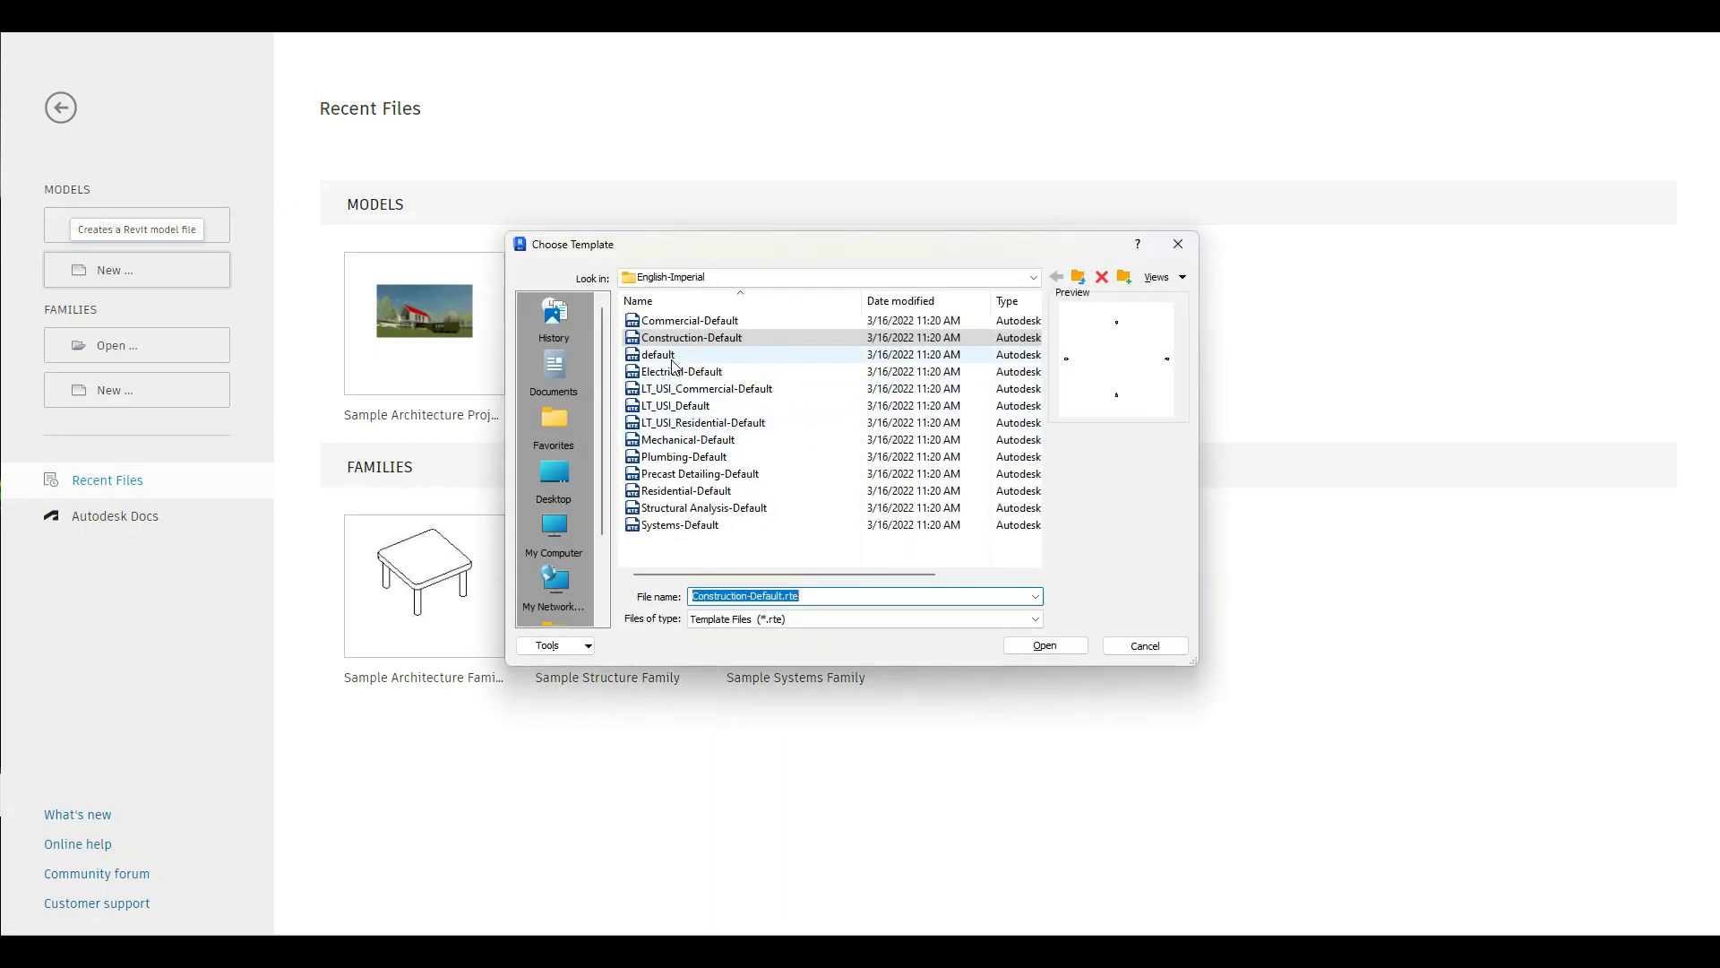
{"action": "left_click", "coordinate": [661, 357]}
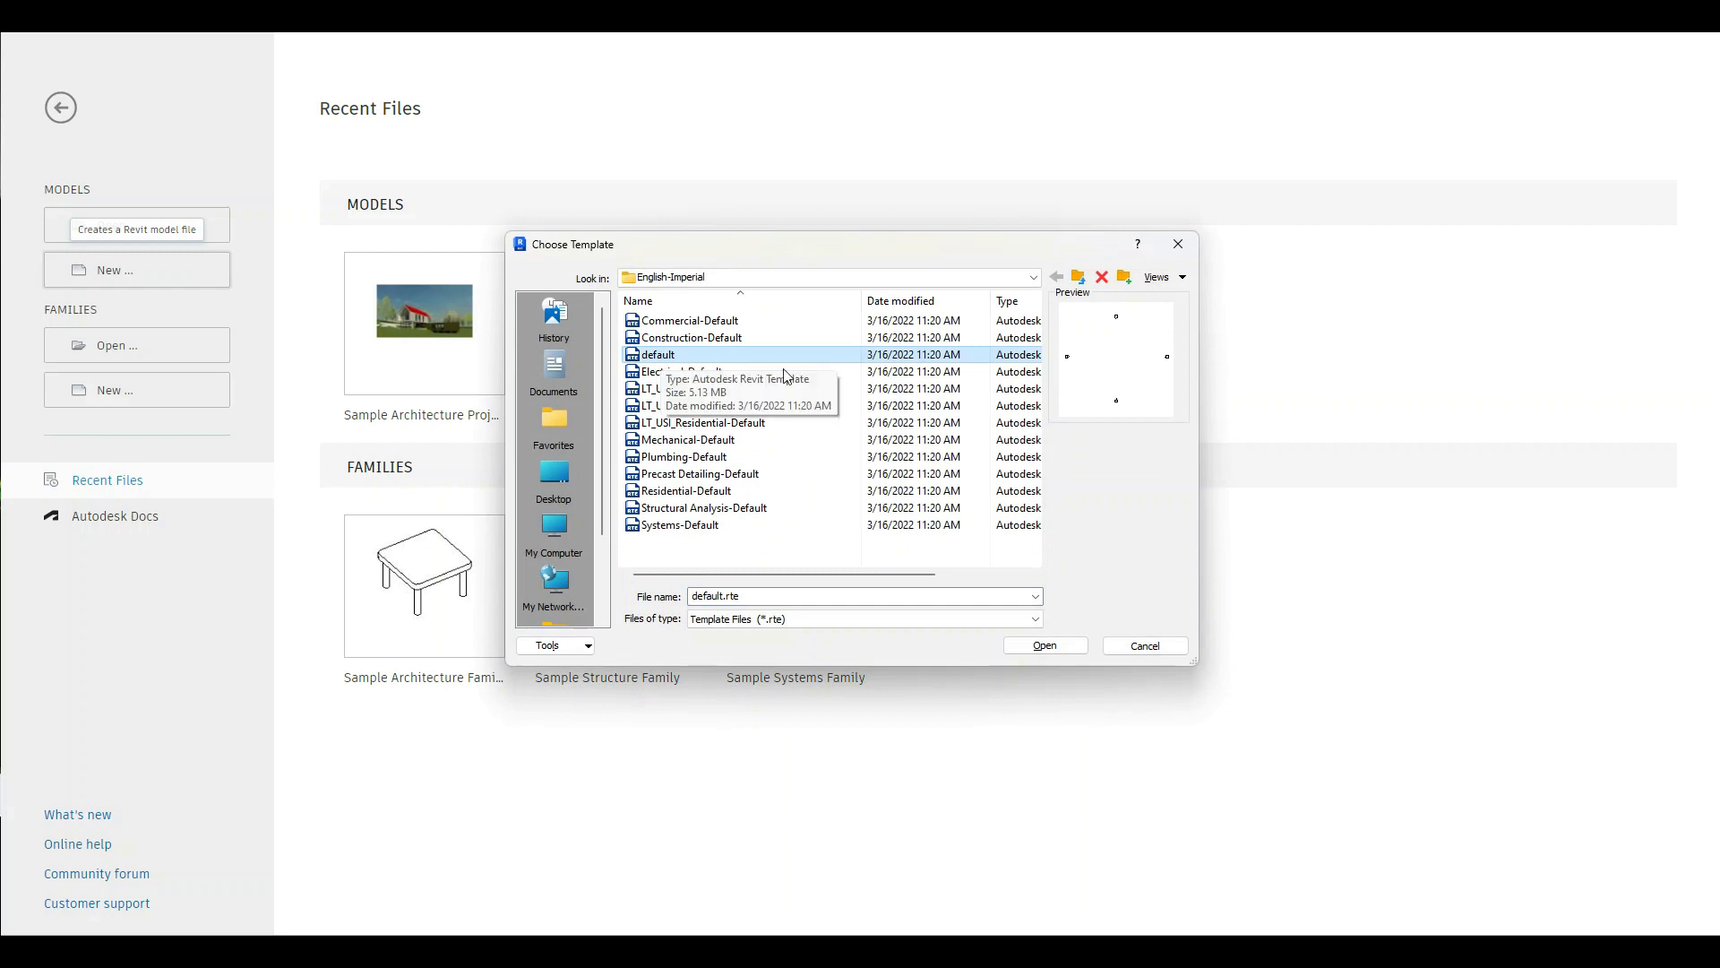
{"action": "left_click", "coordinate": [1045, 645]}
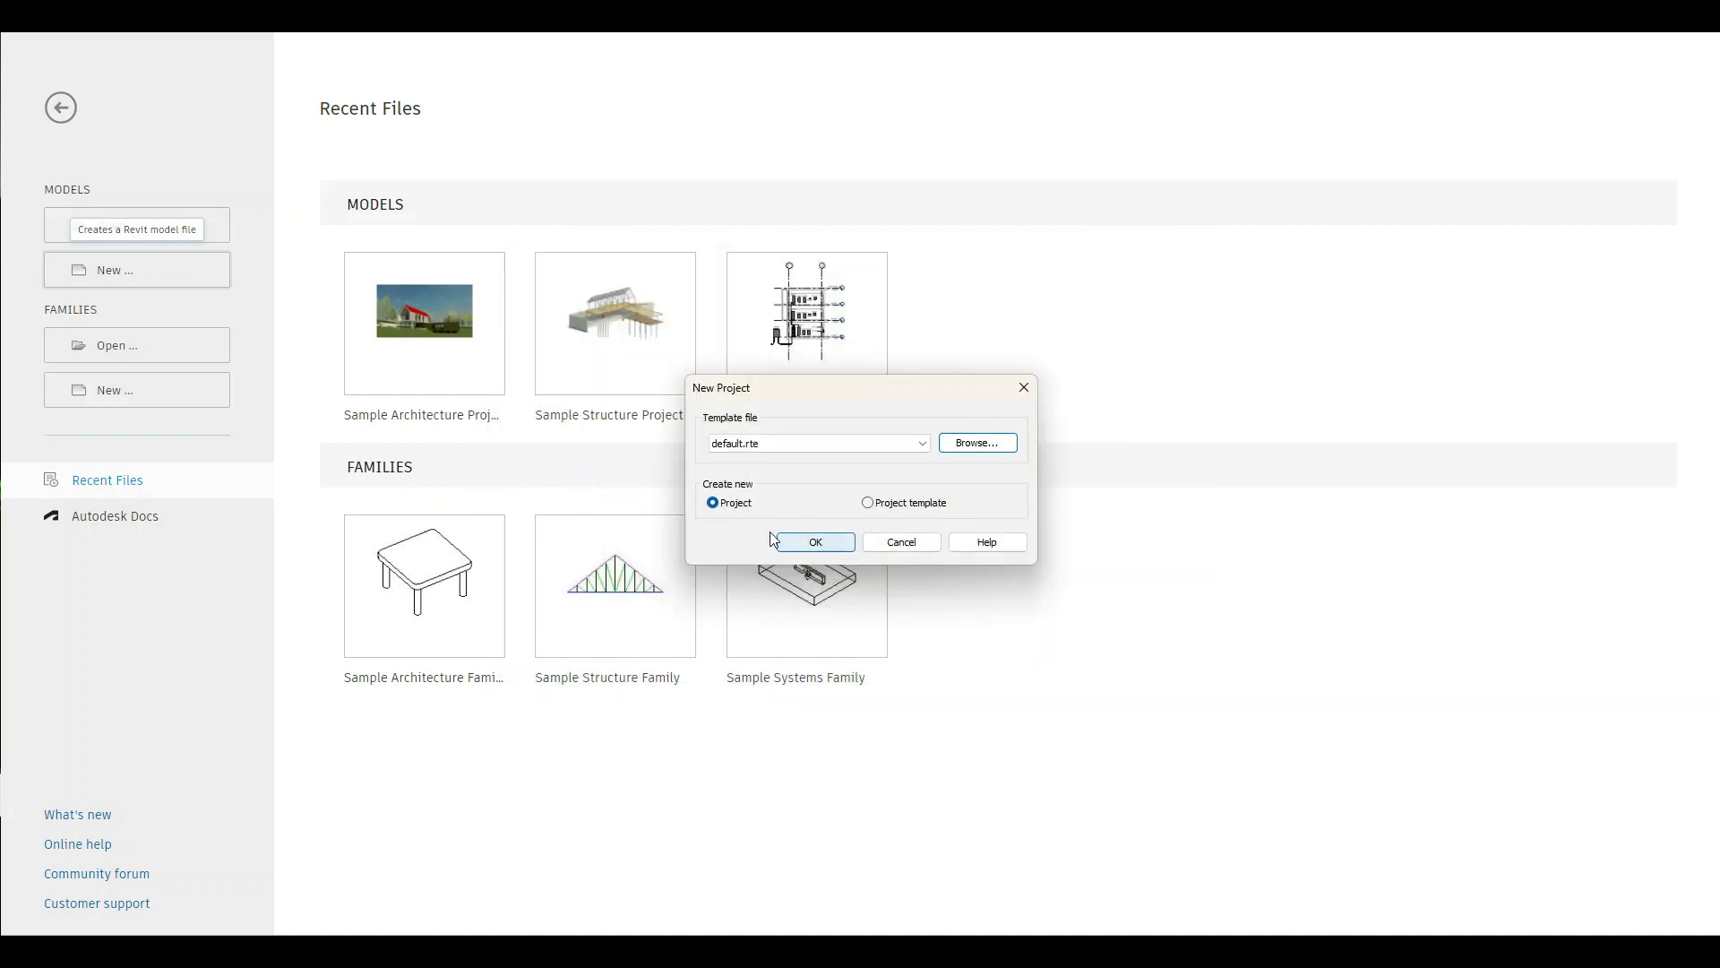
{"action": "left_click", "coordinate": [816, 543]}
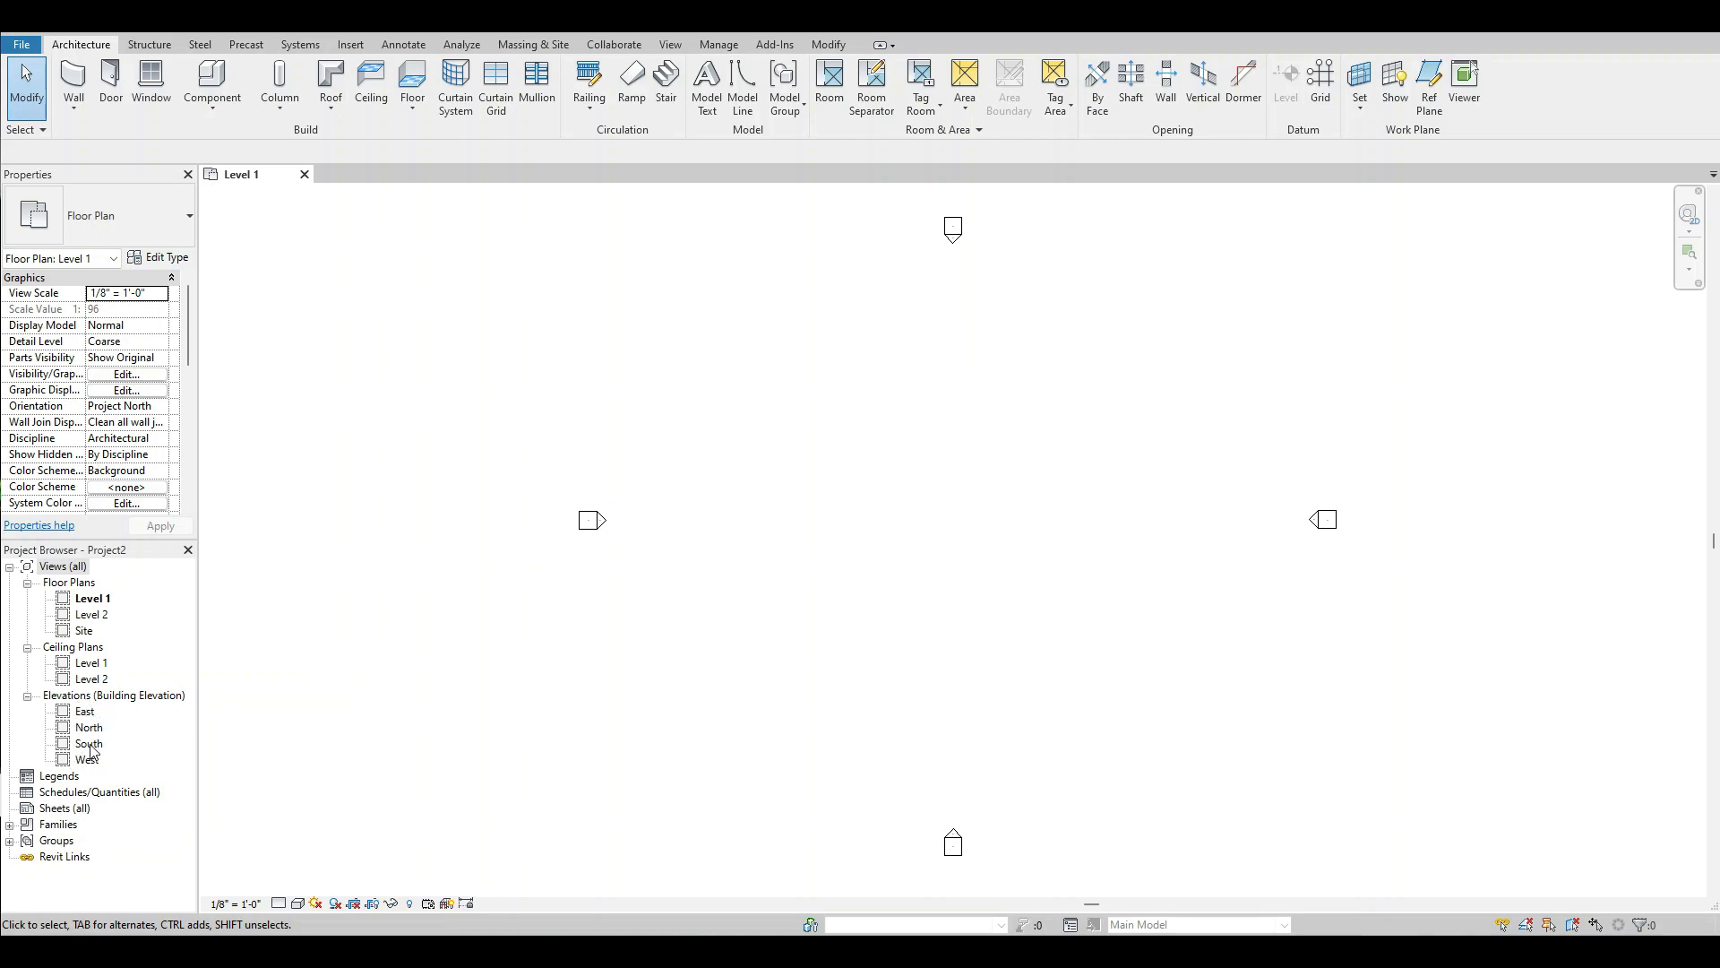
Open the East elevation and set the elevation of Level 2 to 12'.
{"action": "double_click", "coordinate": [85, 712]}
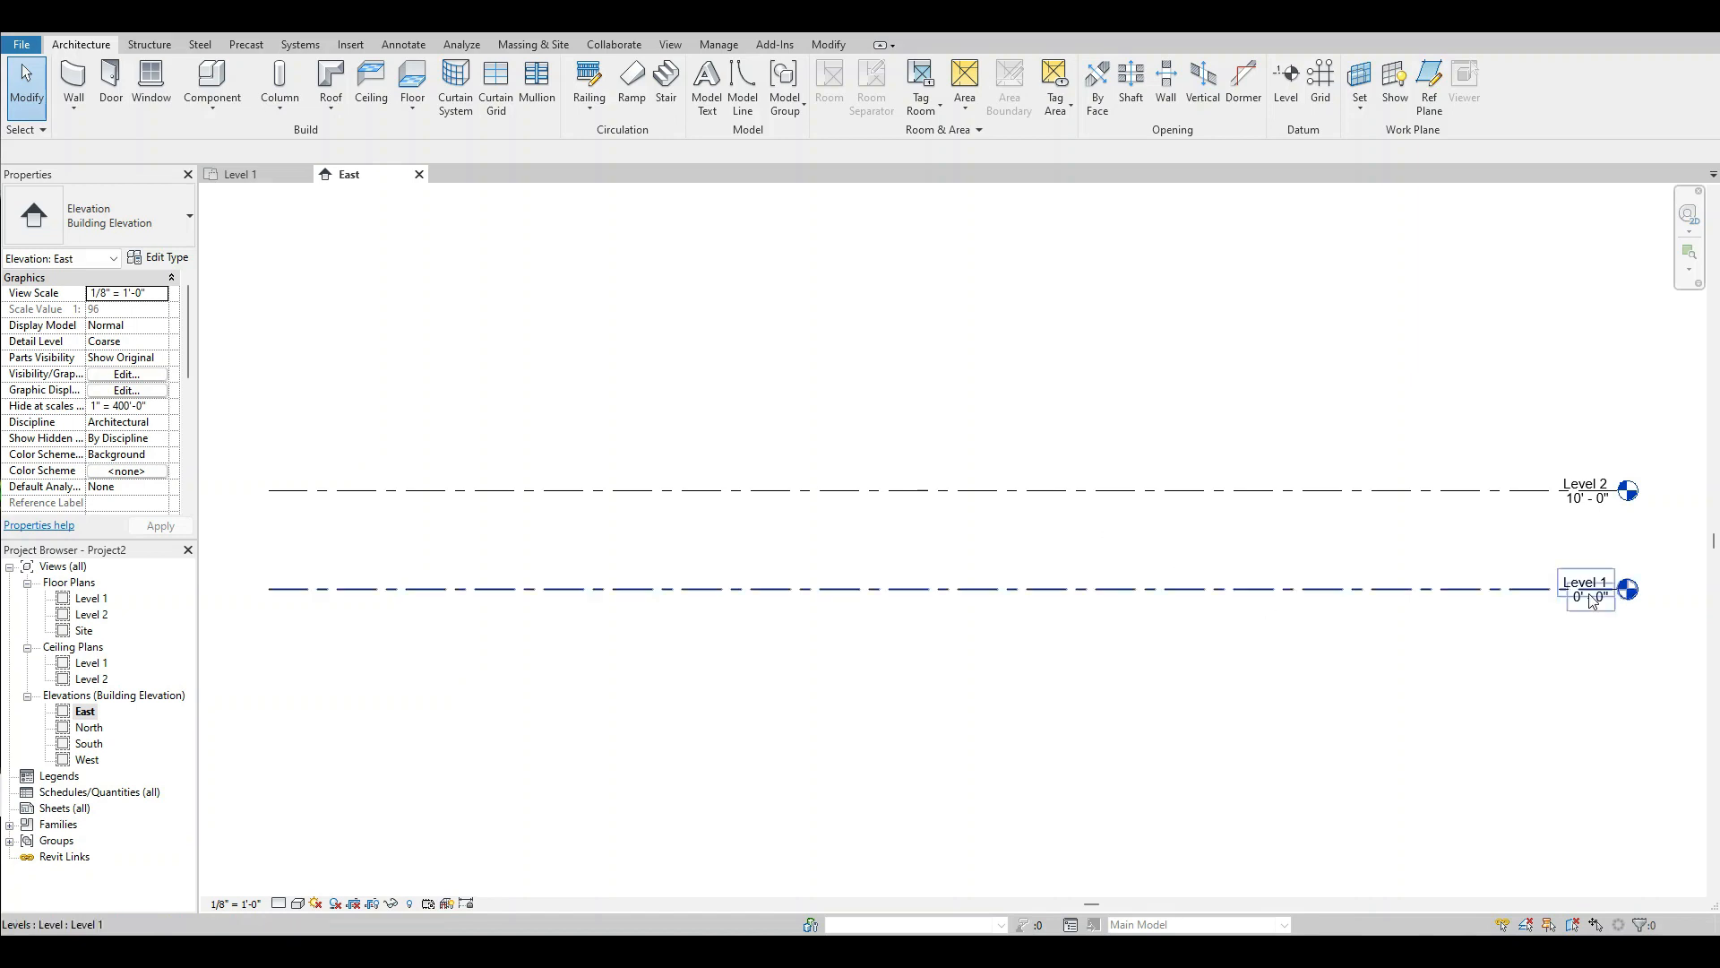
{"action": "scroll", "coordinate": [1591, 602], "scroll_direction": "up", "scroll_amount": 2}
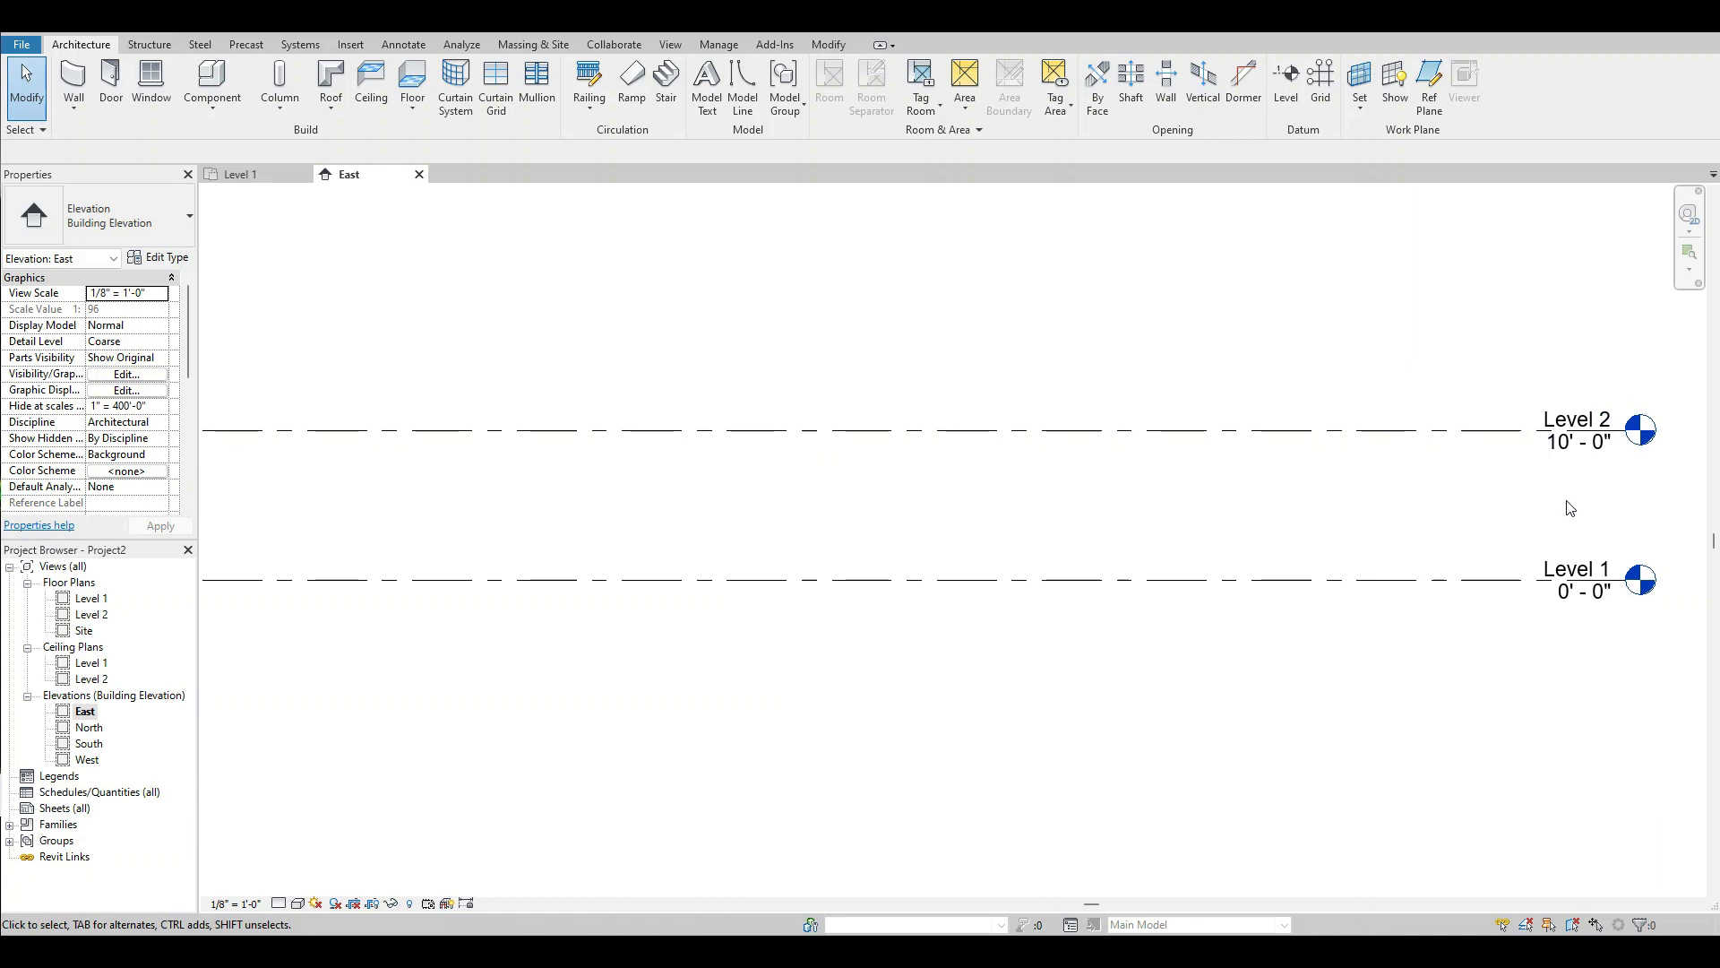
{"action": "scroll", "coordinate": [1595, 466], "scroll_direction": "up", "scroll_amount": 2}
{"action": "scroll", "coordinate": [1366, 551], "scroll_direction": "down", "scroll_amount": 3}
{"action": "scroll", "coordinate": [1378, 549], "scroll_direction": "up", "scroll_amount": 3}
{"action": "scroll", "coordinate": [1378, 549], "scroll_direction": "down", "scroll_amount": 2}
{"action": "scroll", "coordinate": [1529, 502], "scroll_direction": "up", "scroll_amount": 4}
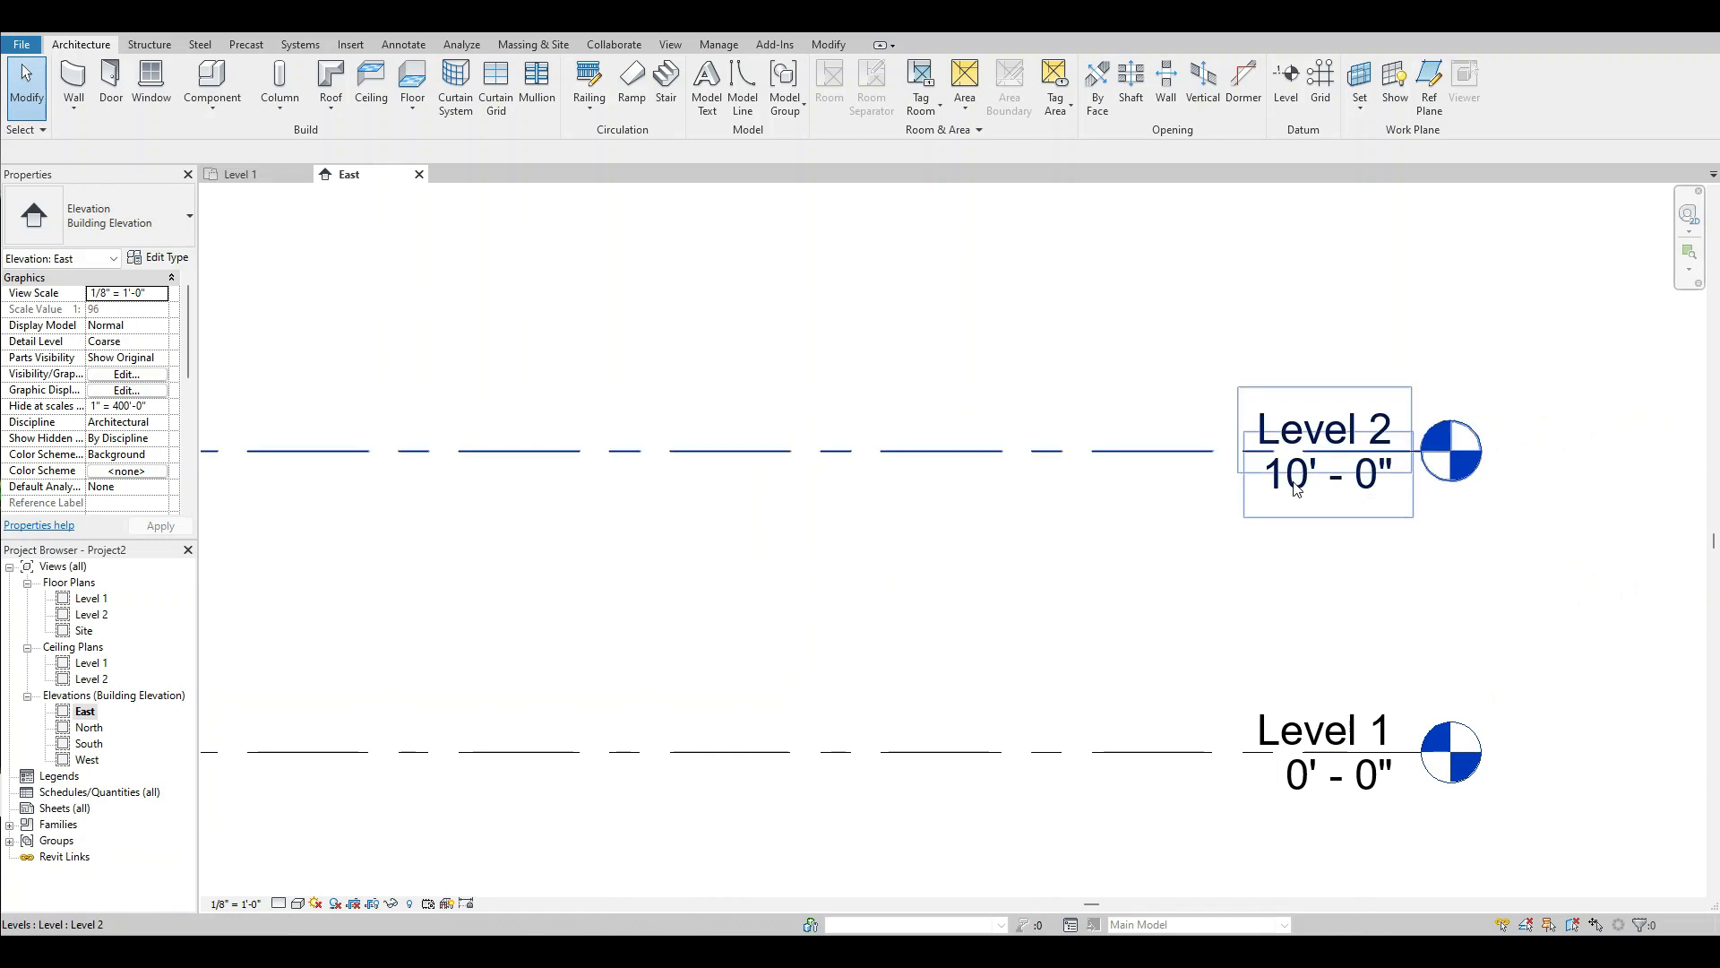
{"action": "double_click", "coordinate": [1303, 495]}
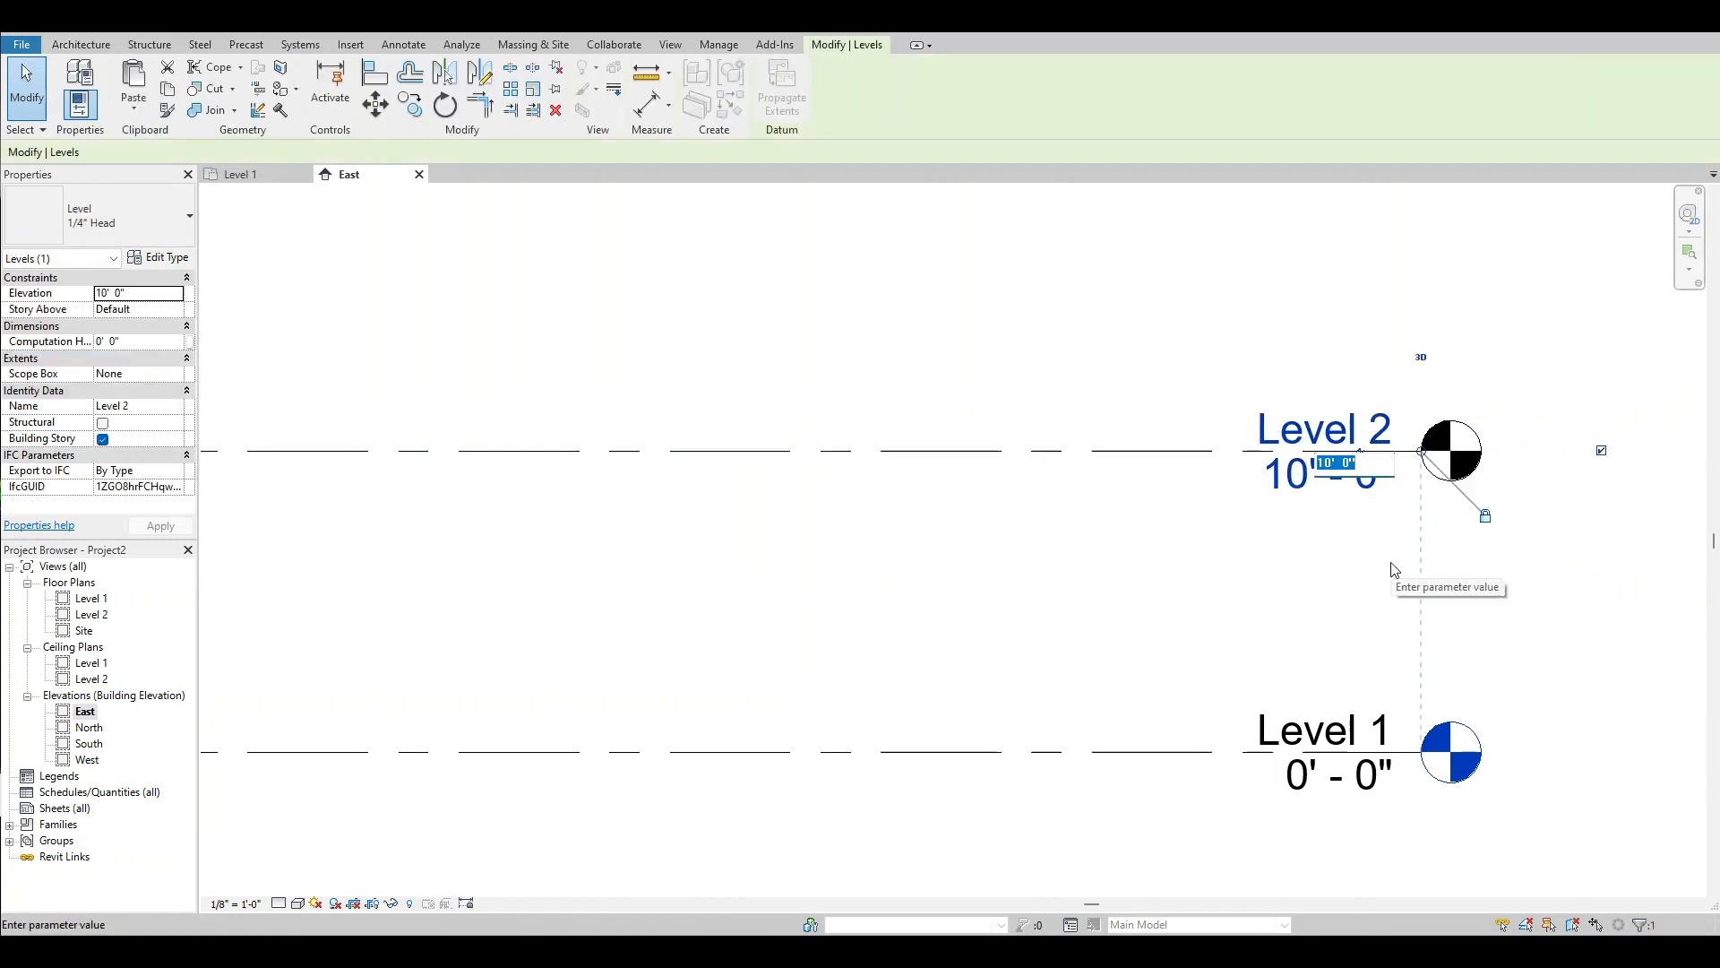
{"action": "type", "text": "12'"}
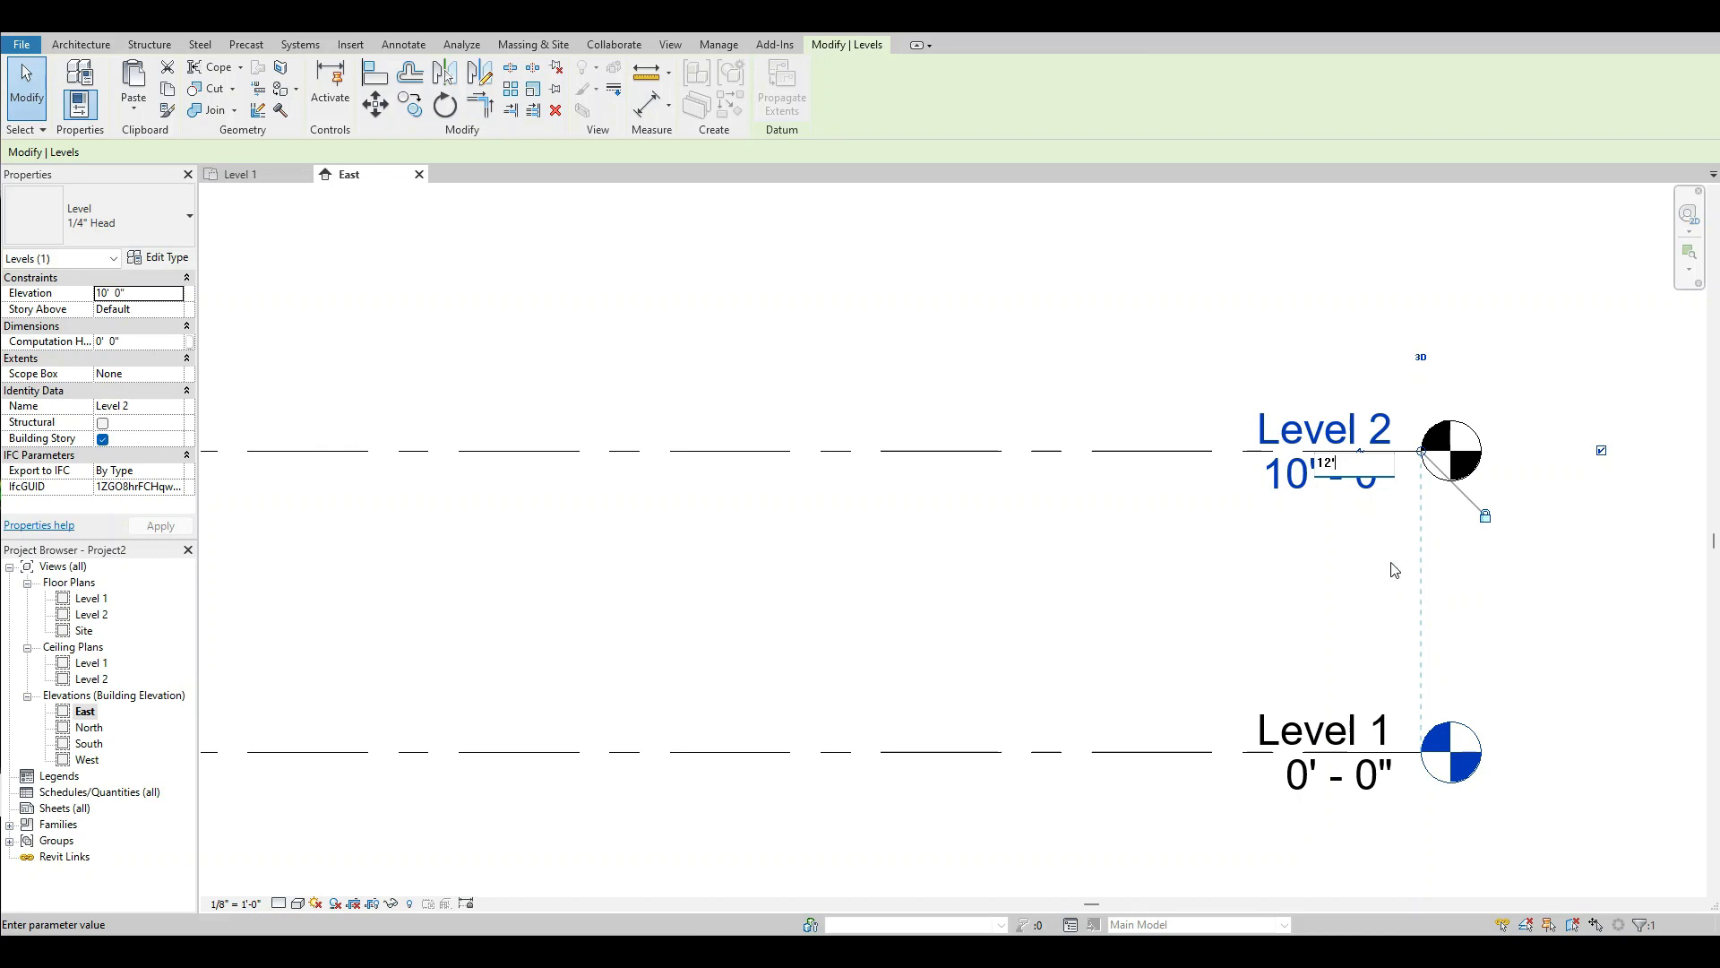
{"action": "key", "text": "Return"}
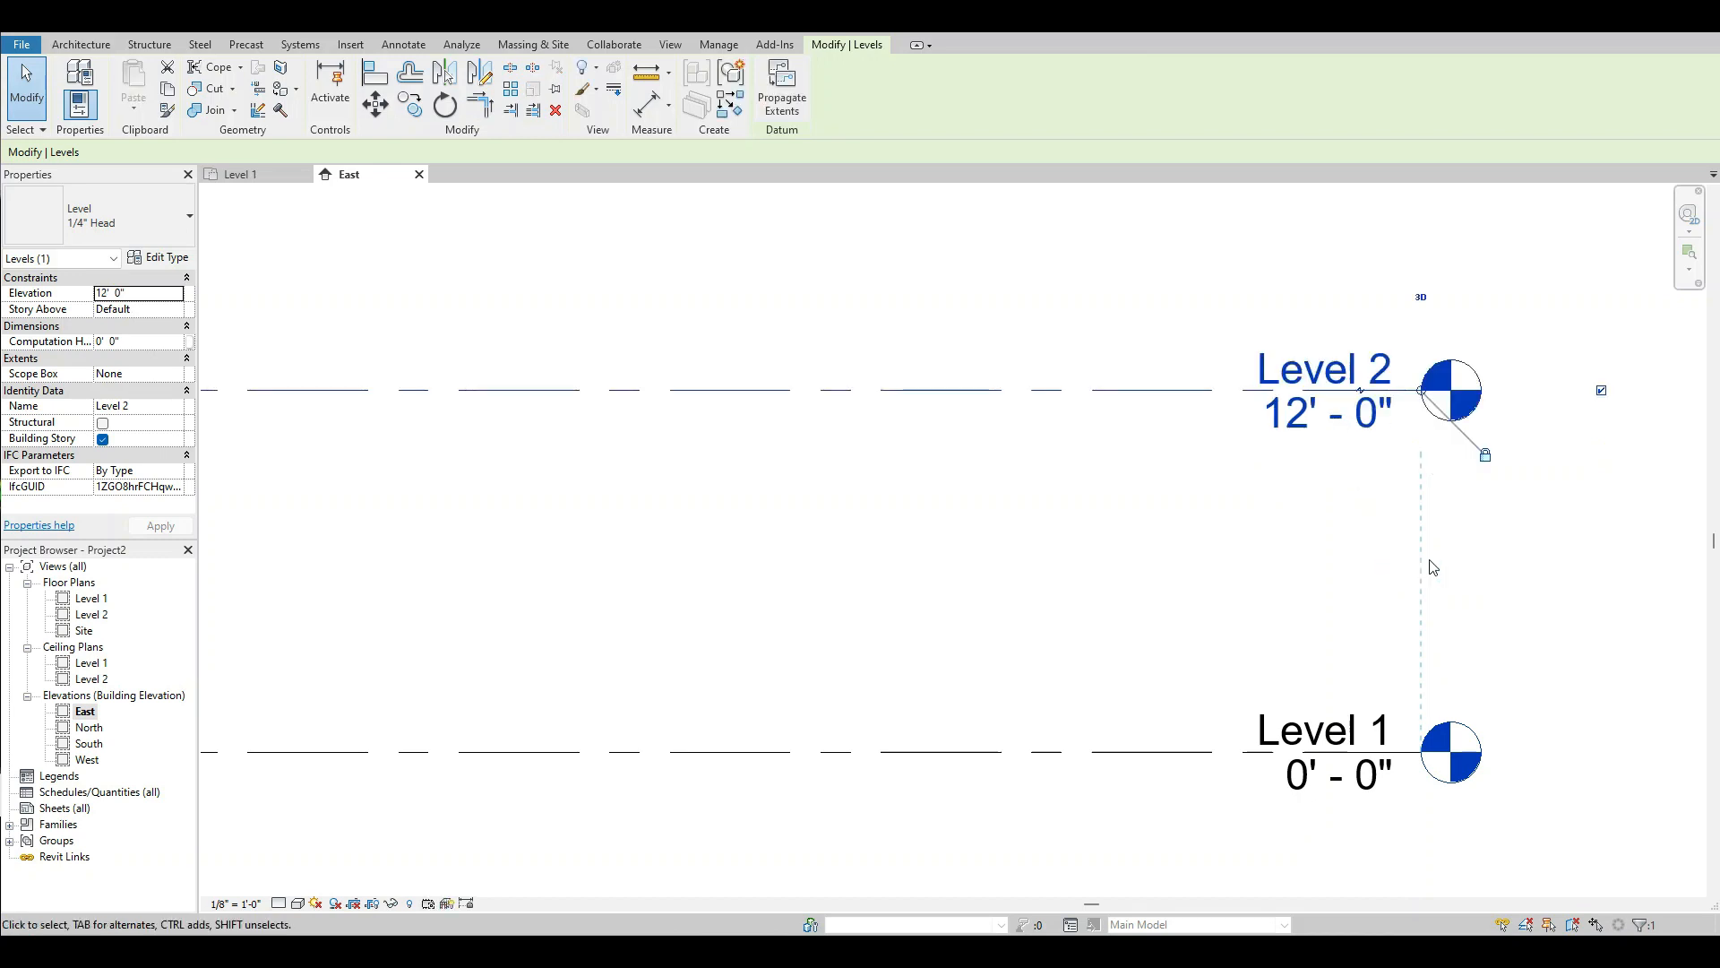
{"action": "left_click", "coordinate": [1340, 589]}
Draw a new level about 11'-6" above Level 2, aligned with both ends of the existing levels.
{"action": "scroll", "coordinate": [1388, 591], "scroll_direction": "down", "scroll_amount": 4}
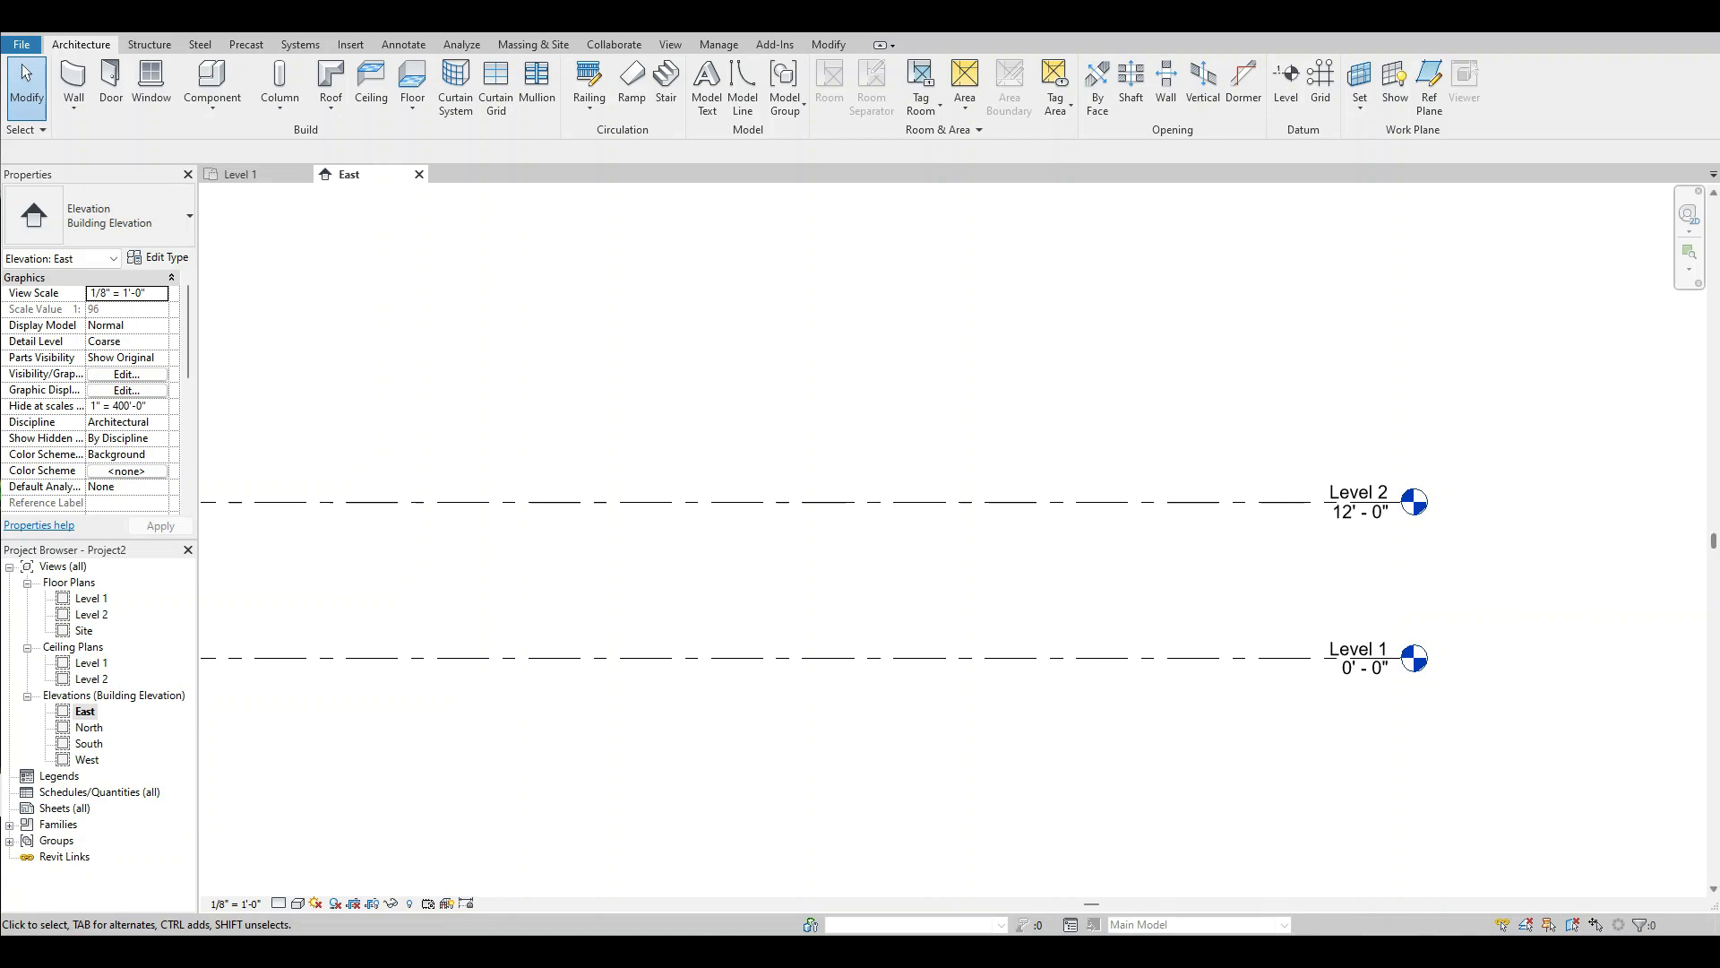
{"action": "scroll", "coordinate": [1032, 417], "scroll_direction": "down", "scroll_amount": 5}
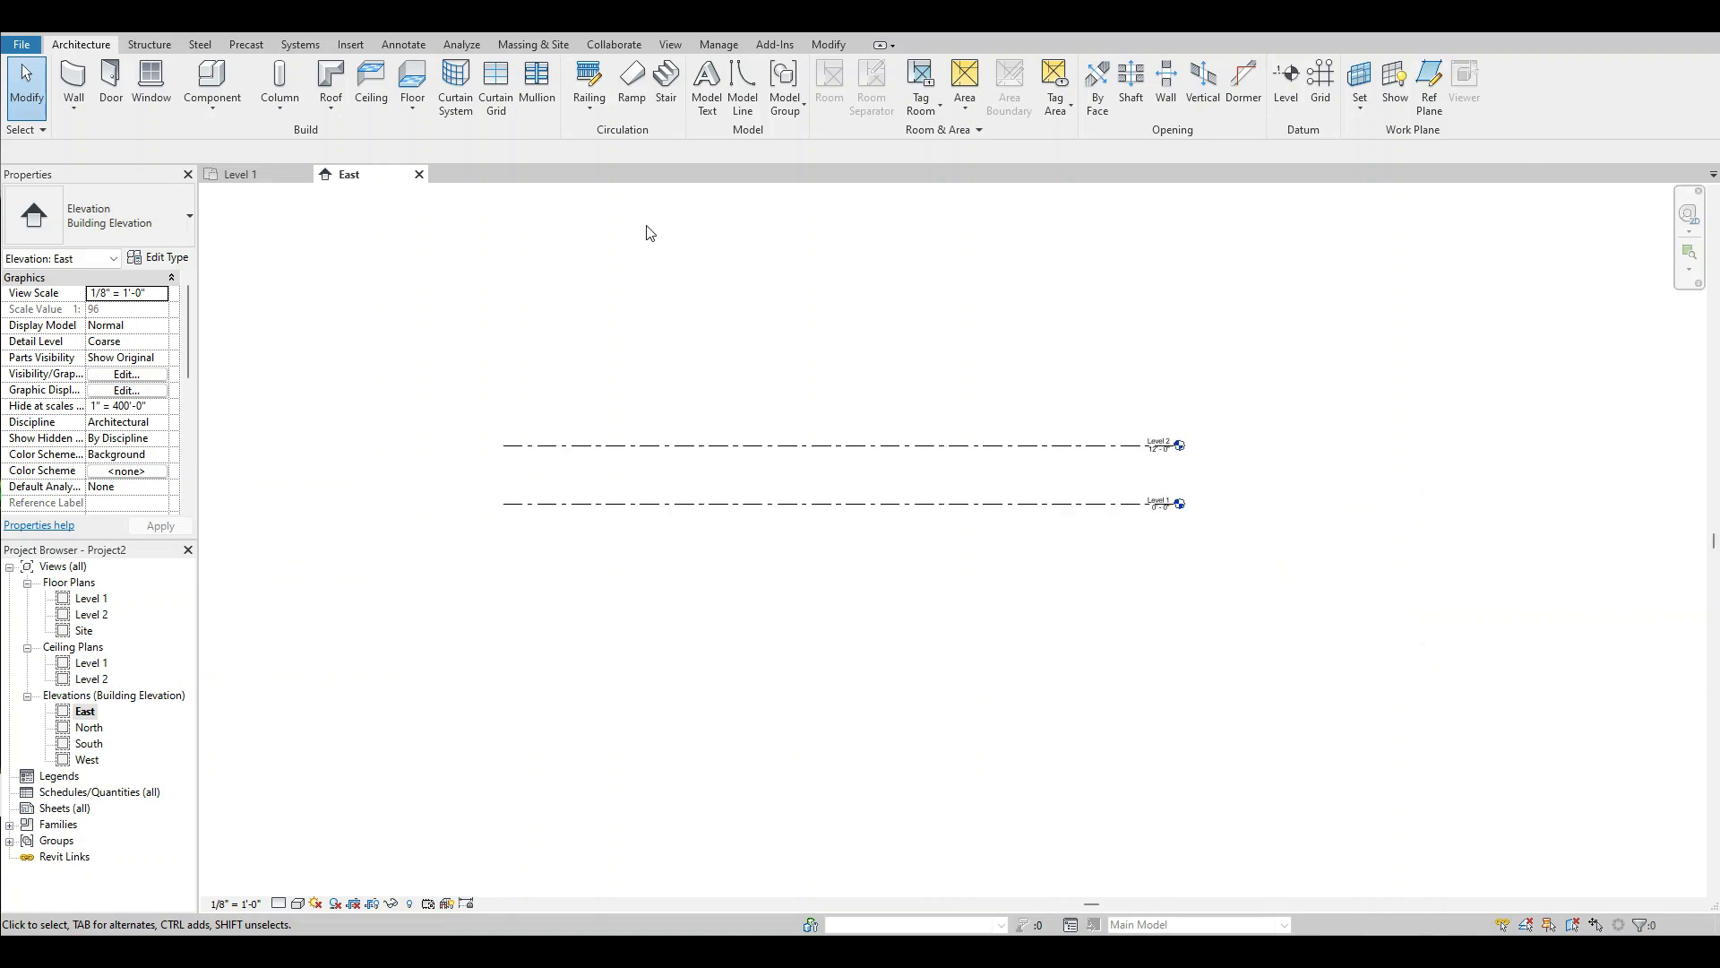
{"action": "scroll", "coordinate": [649, 233], "scroll_direction": "up", "scroll_amount": 2}
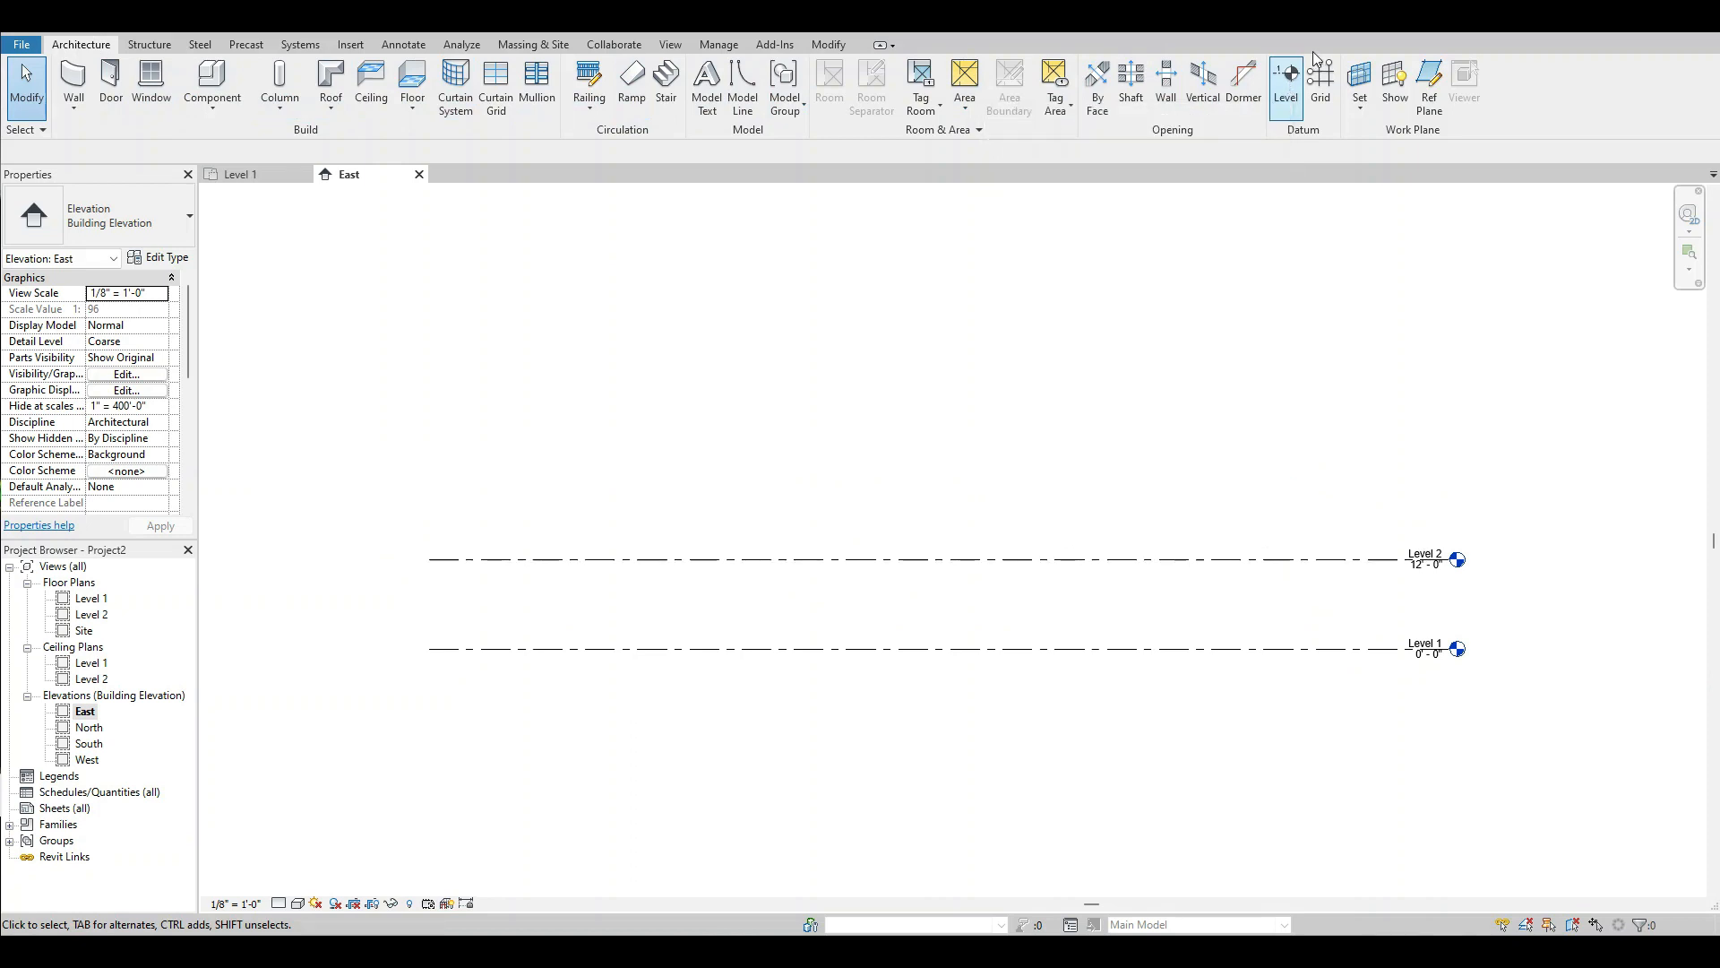
{"action": "left_click", "coordinate": [1288, 83]}
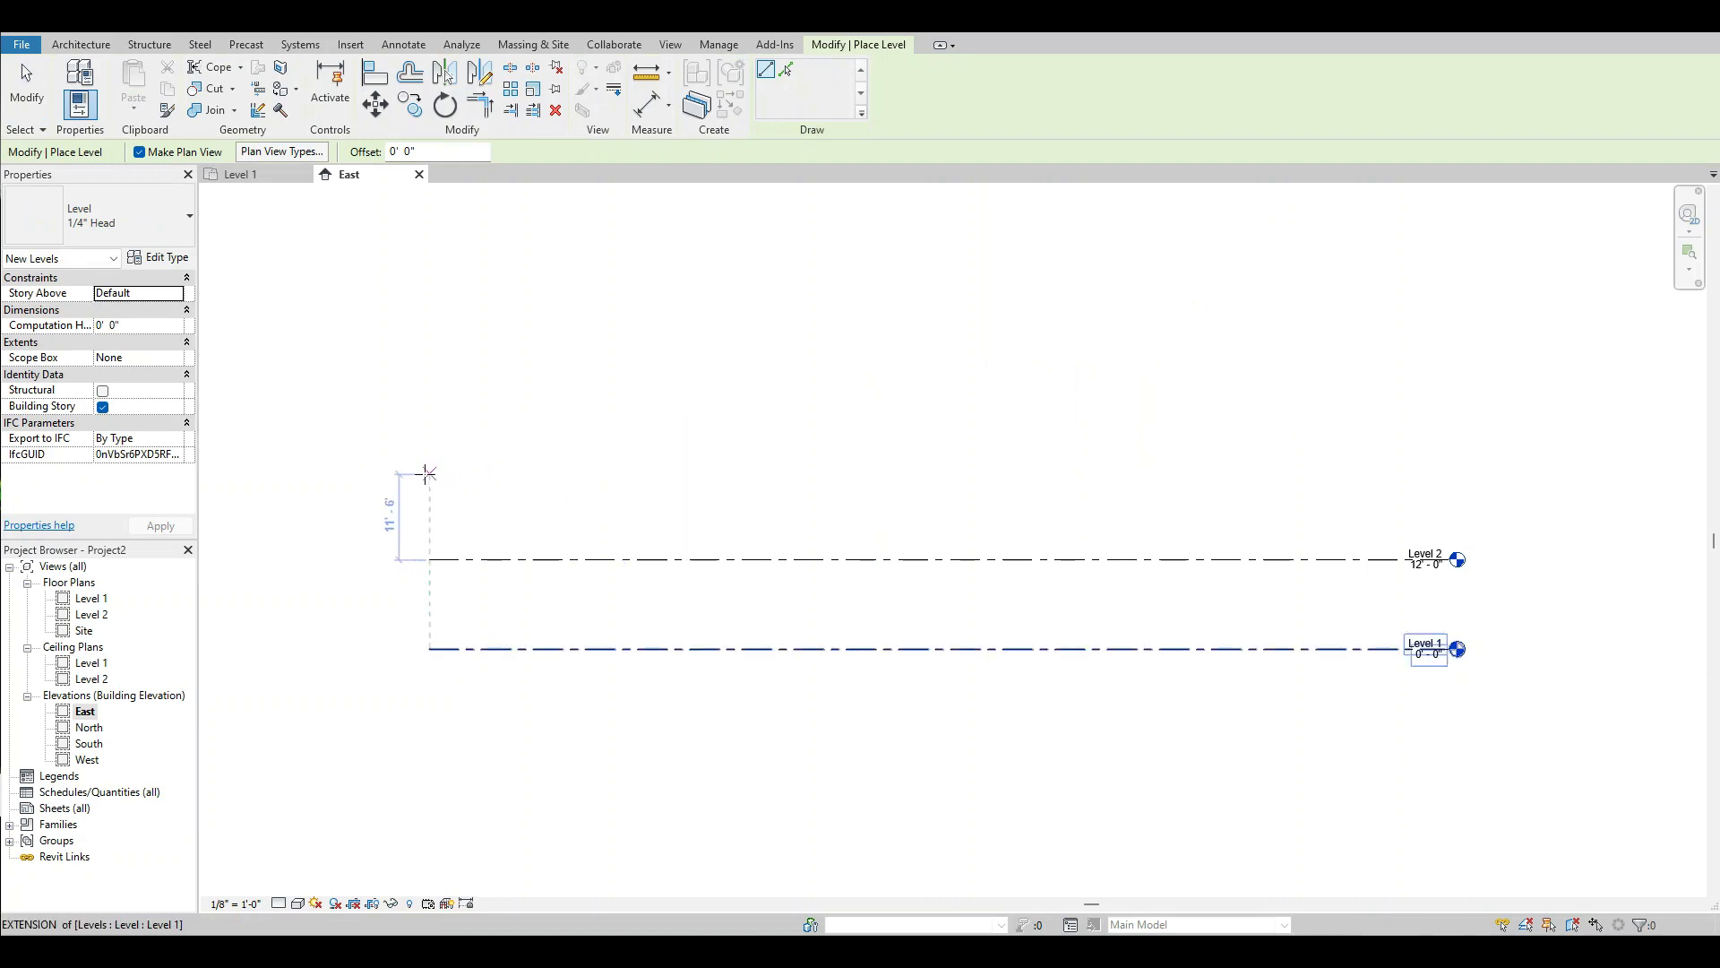
{"action": "left_click", "coordinate": [430, 474]}
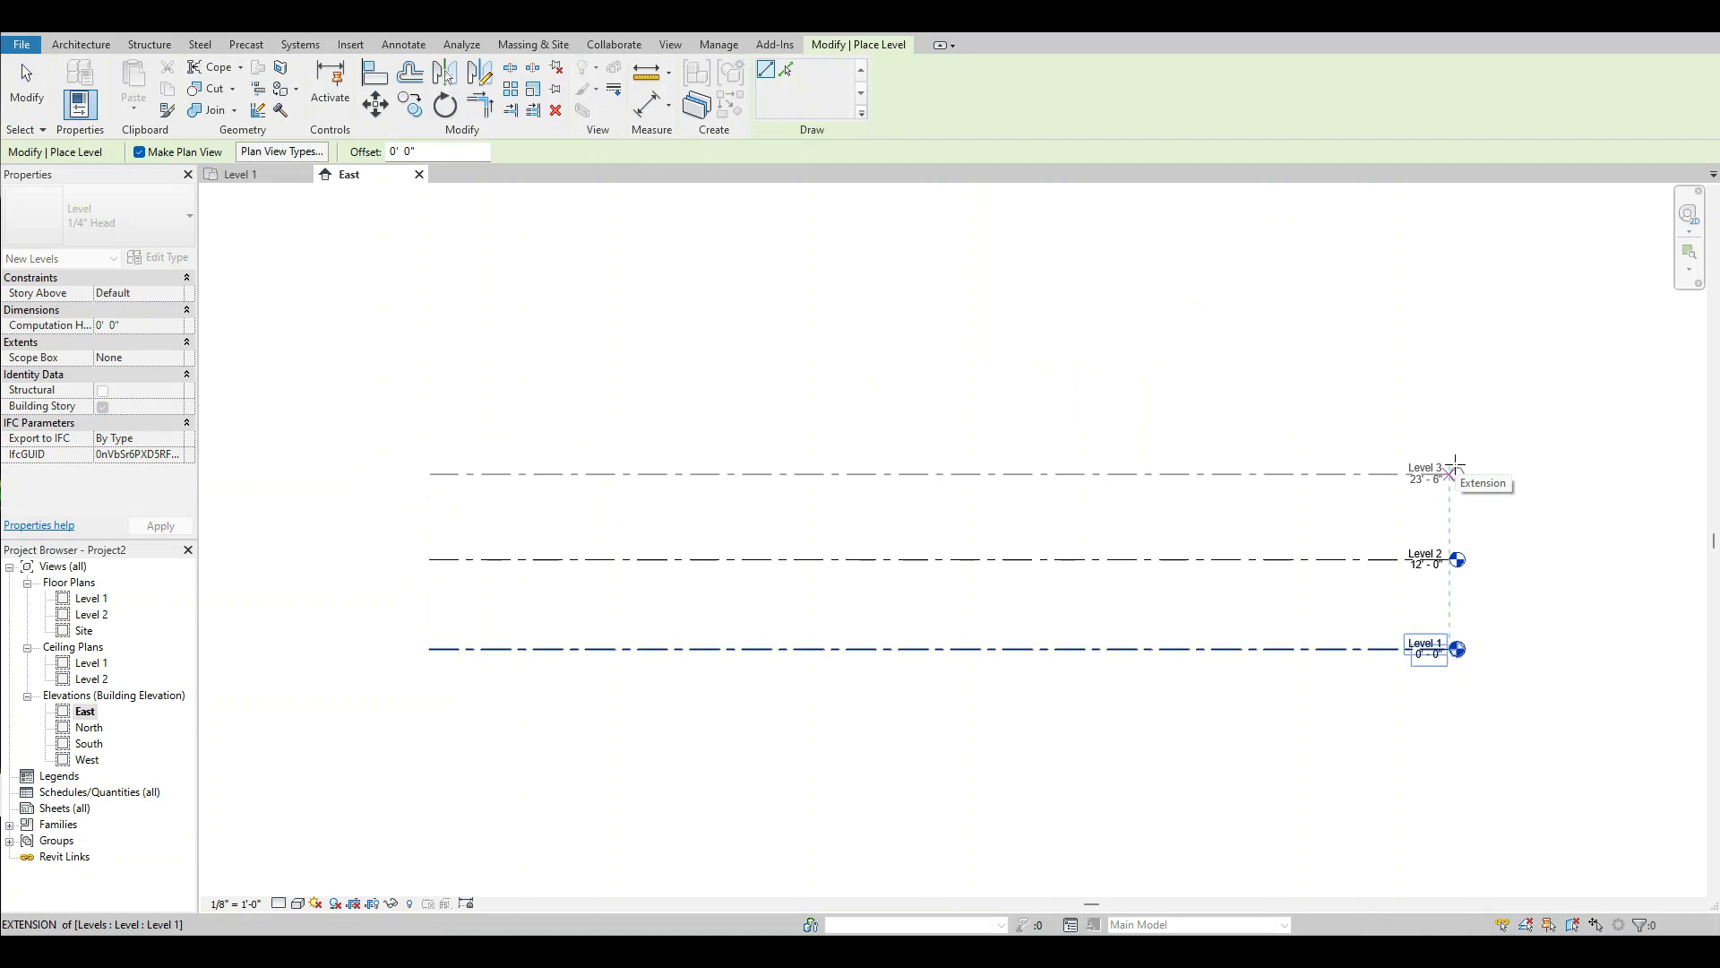
{"action": "left_click", "coordinate": [1455, 465]}
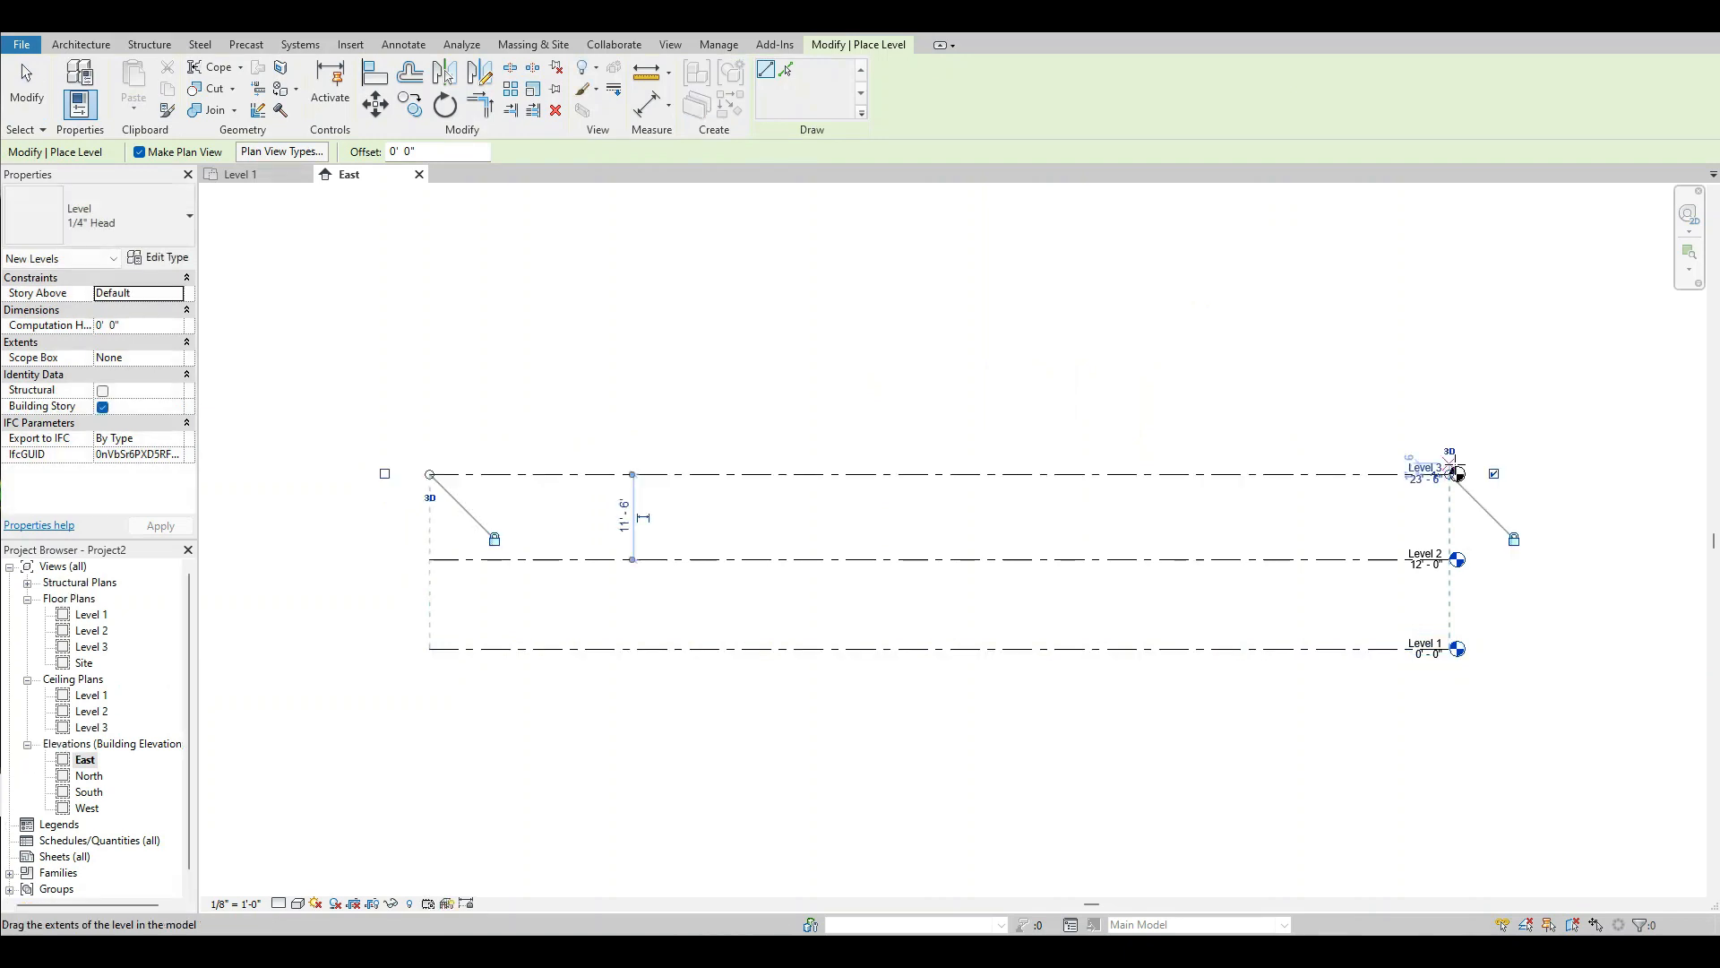
{"action": "left_click", "coordinate": [25, 85]}
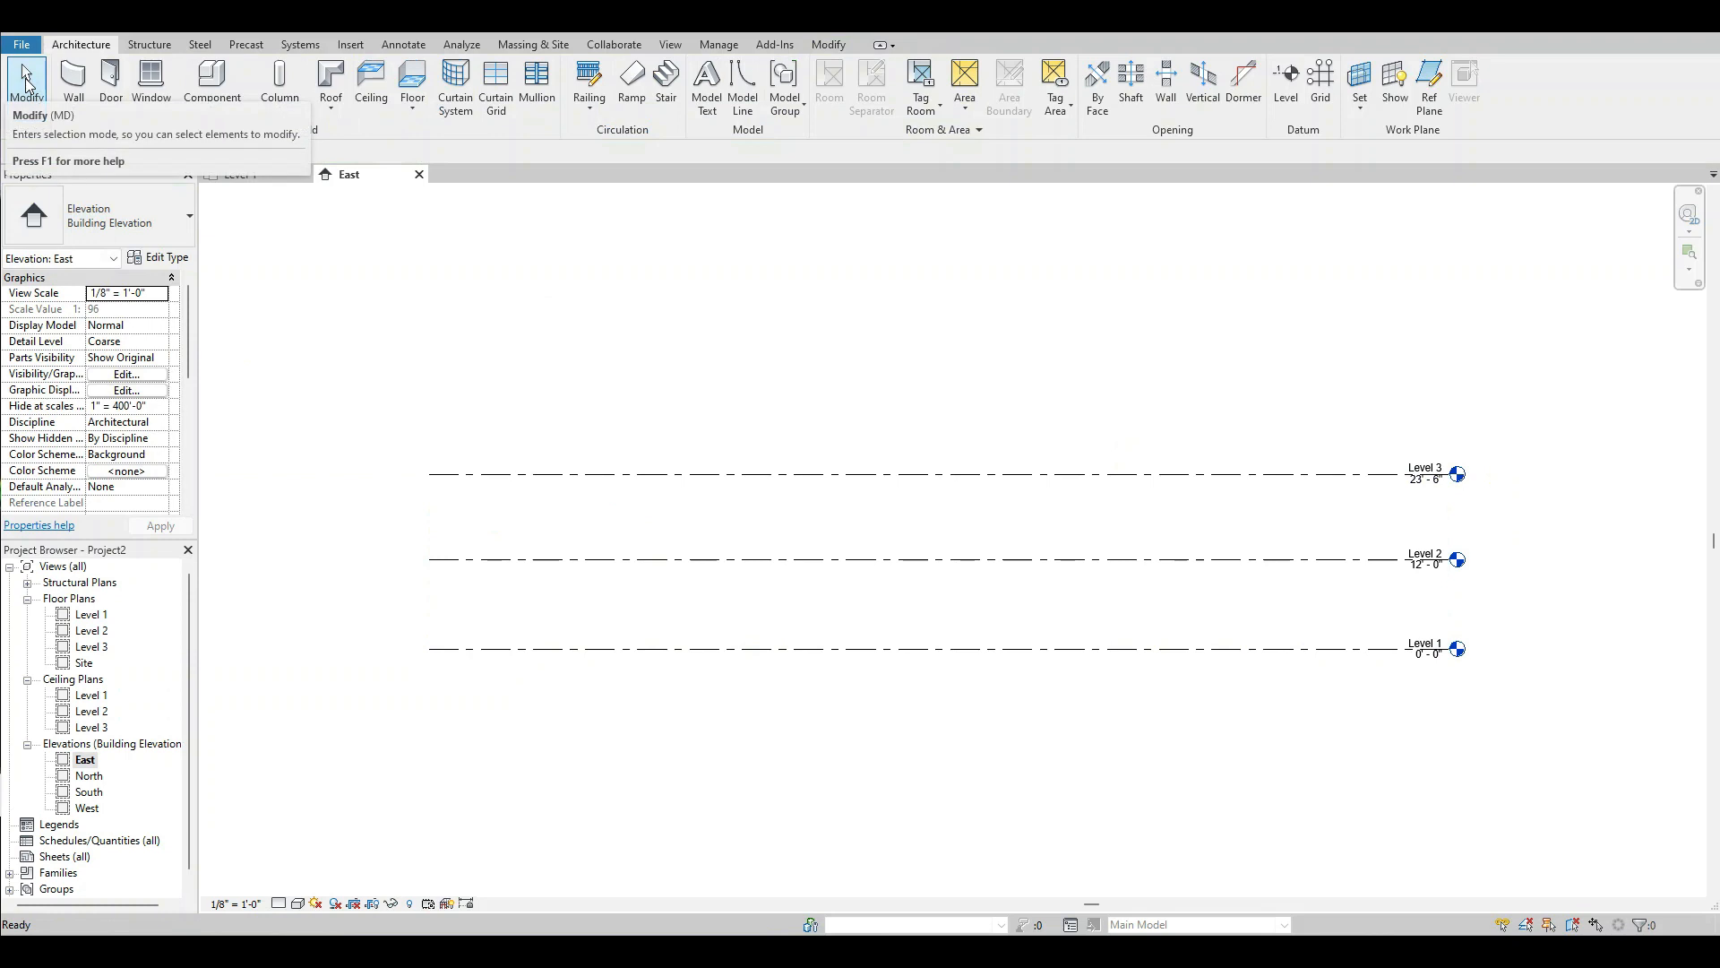
Set the elevation of Level 3 to 22'.
{"action": "scroll", "coordinate": [1531, 529], "scroll_direction": "up", "scroll_amount": 3}
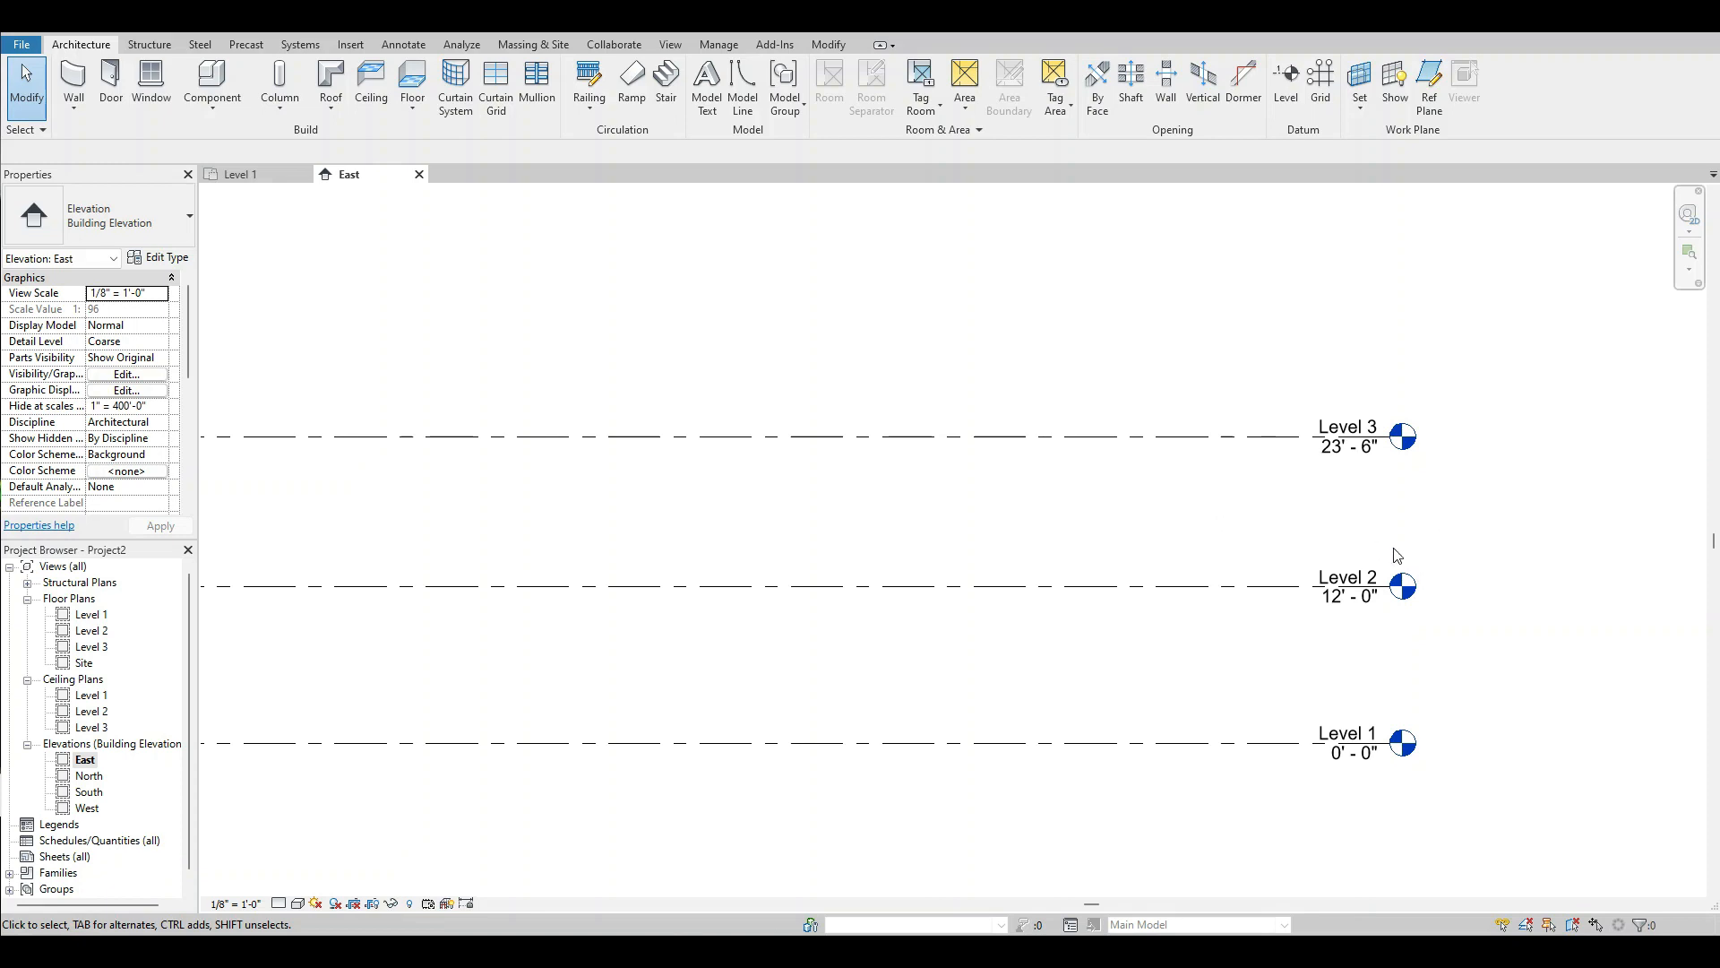
{"action": "scroll", "coordinate": [1373, 492], "scroll_direction": "up", "scroll_amount": 1}
{"action": "scroll", "coordinate": [1376, 492], "scroll_direction": "up", "scroll_amount": 2}
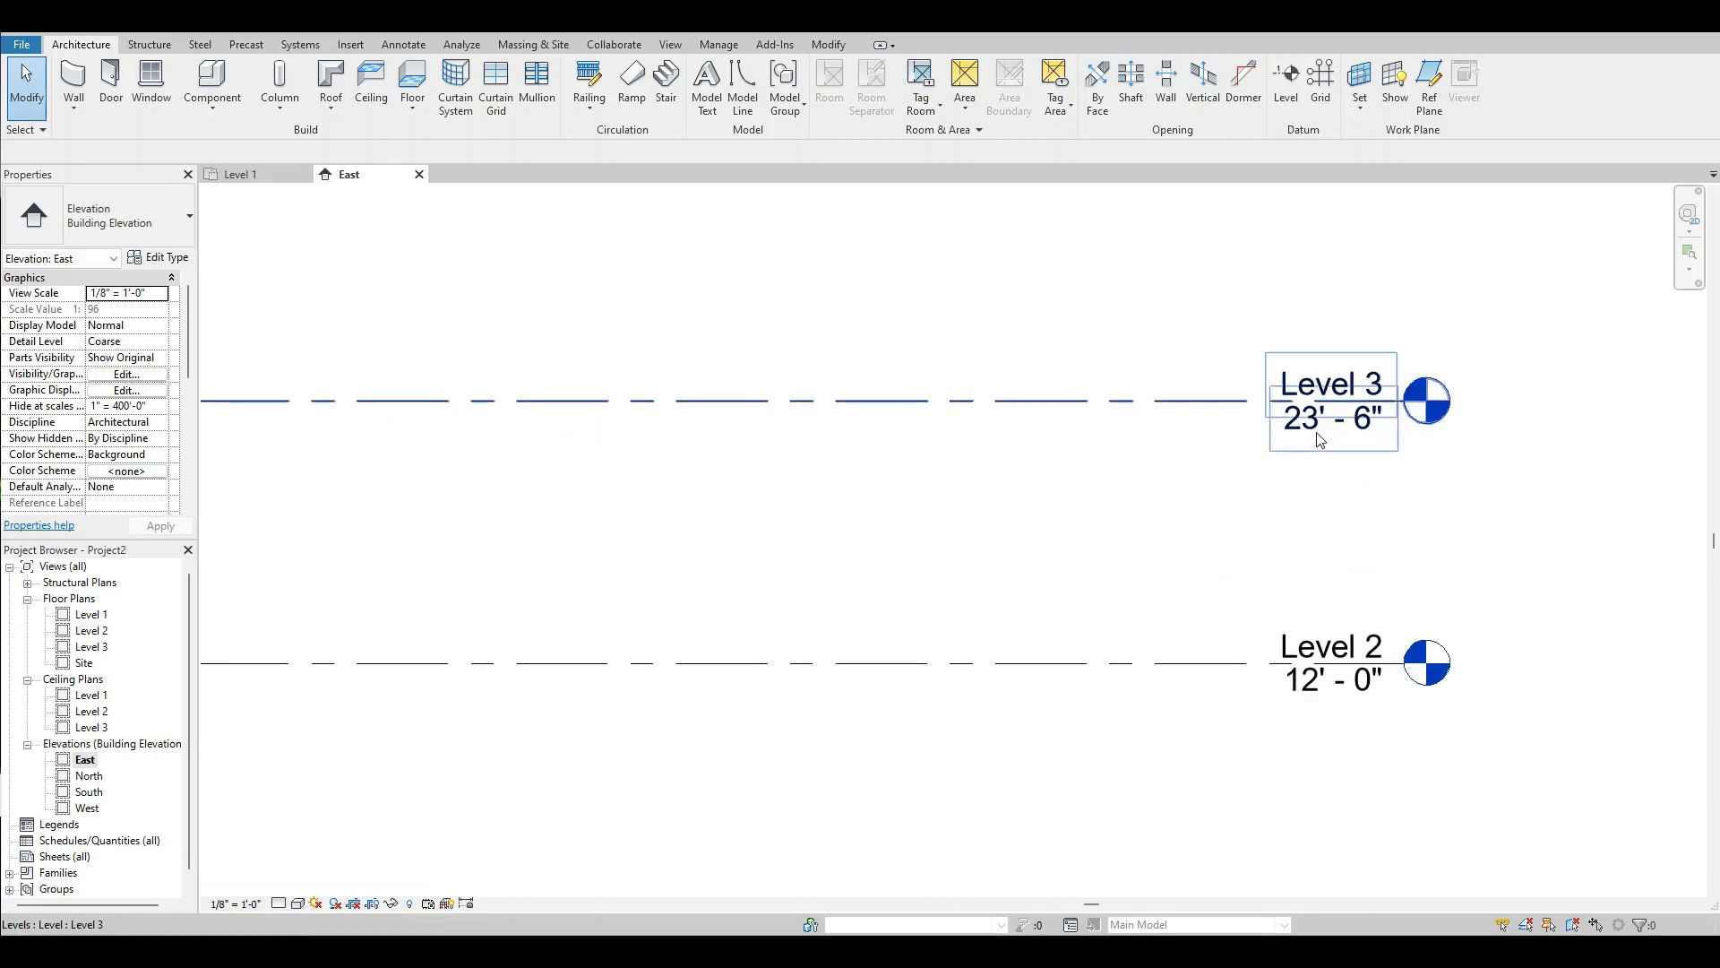
{"action": "double_click", "coordinate": [1313, 433]}
{"action": "type", "text": "22"}
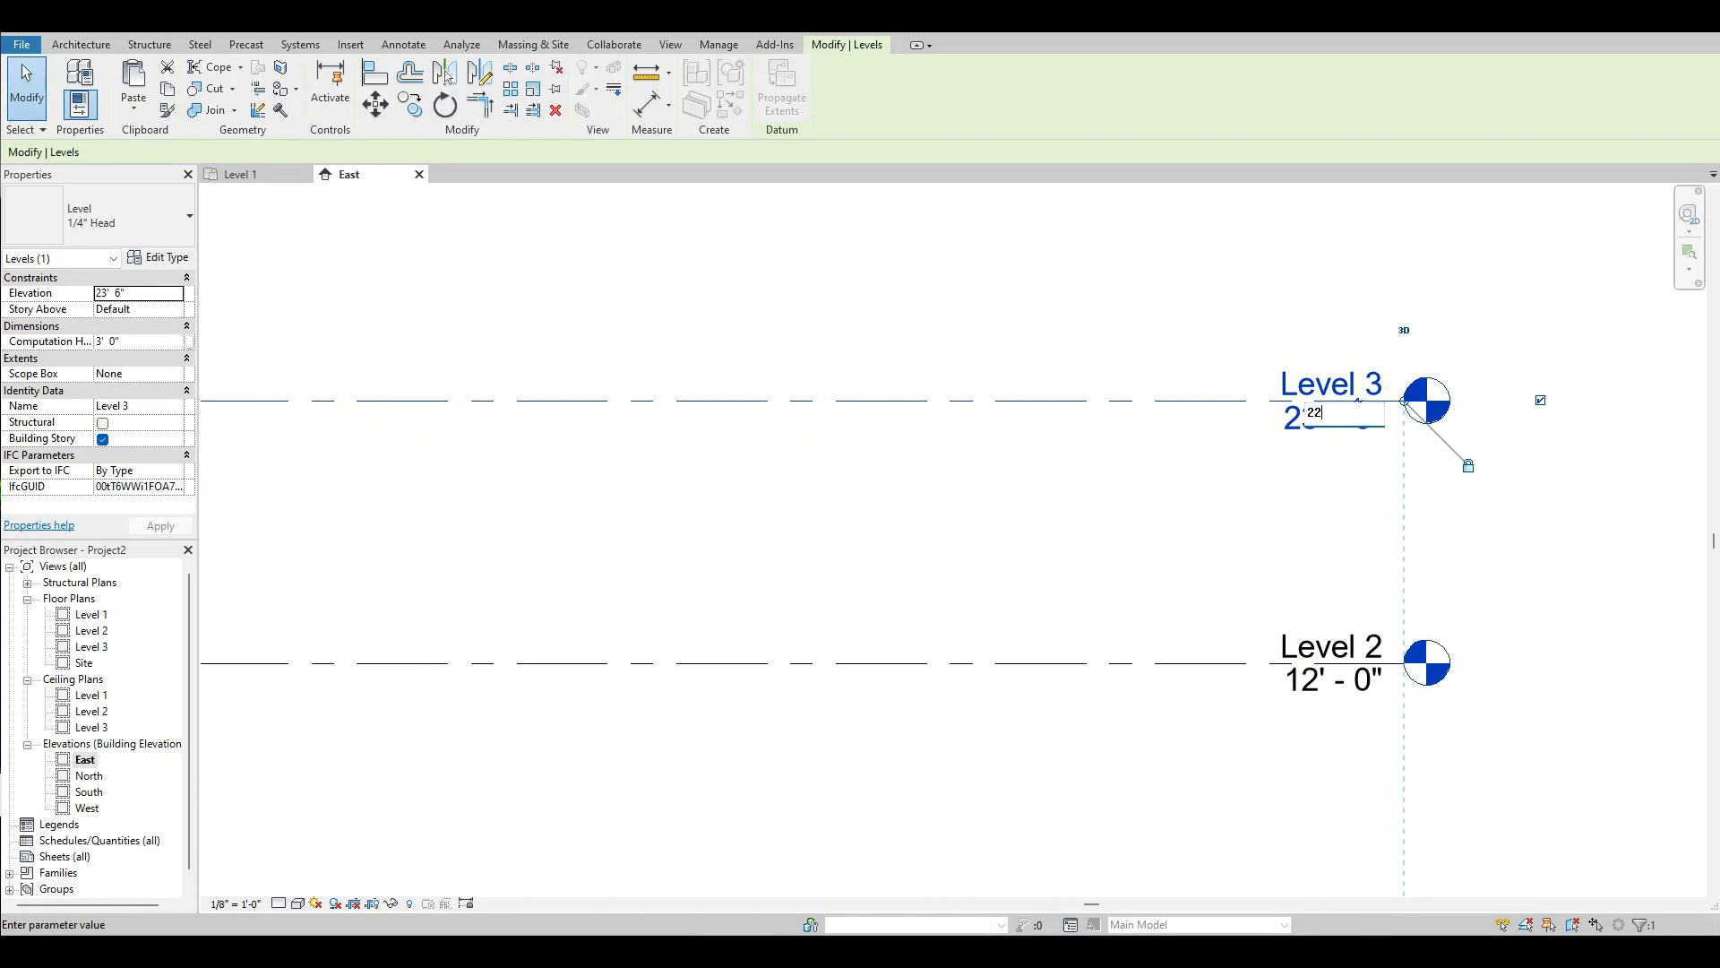
{"action": "key", "text": "Return"}
{"action": "left_click", "coordinate": [1233, 279]}
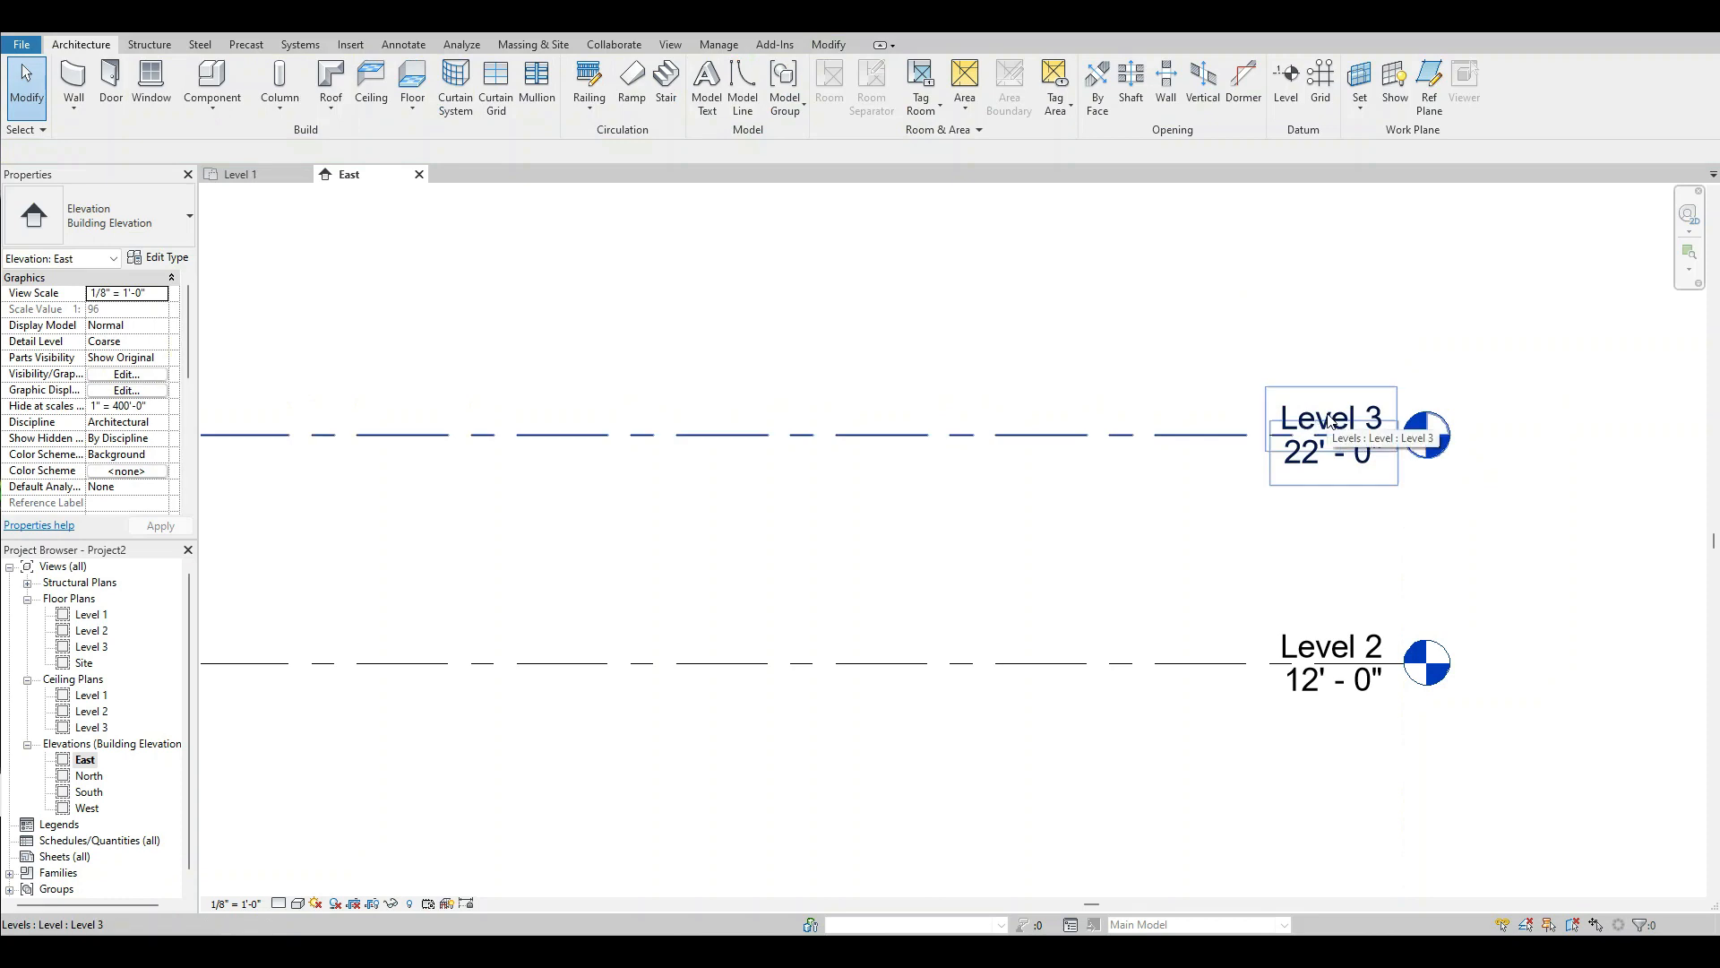
Rename Level 3 as Roof and rename its corresponding views too.
{"action": "left_click", "coordinate": [1330, 418]}
{"action": "left_click", "coordinate": [1329, 417]}
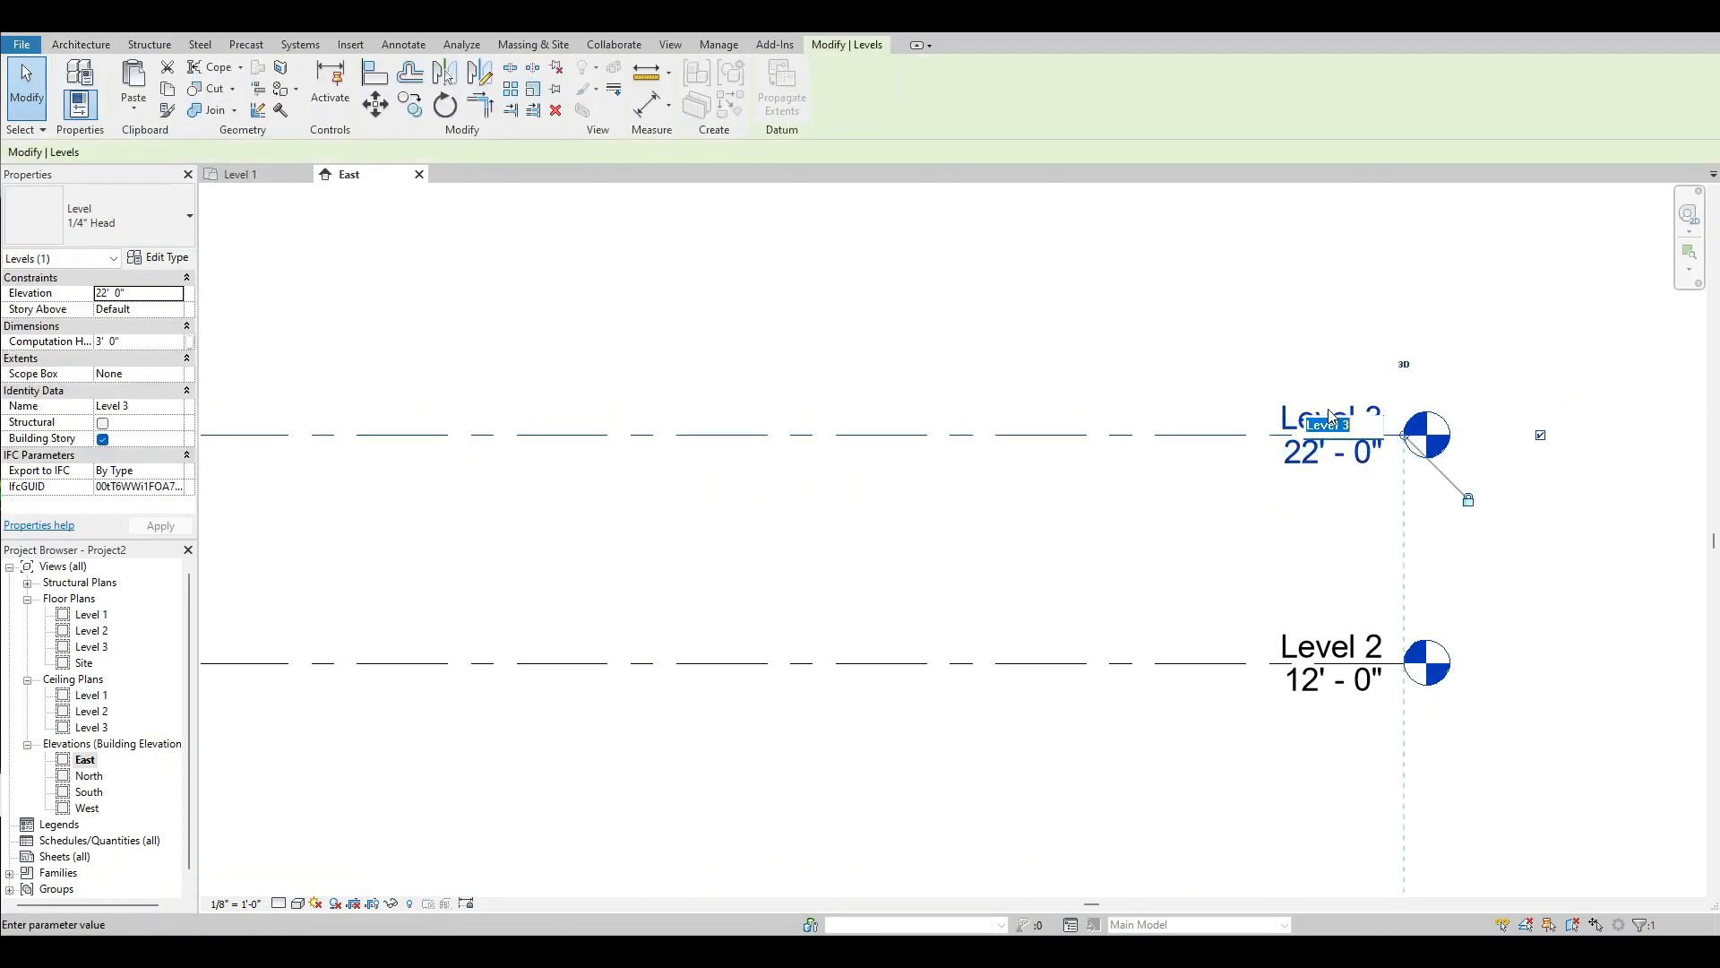
{"action": "type", "text": "Roof"}
{"action": "key", "text": "Return"}
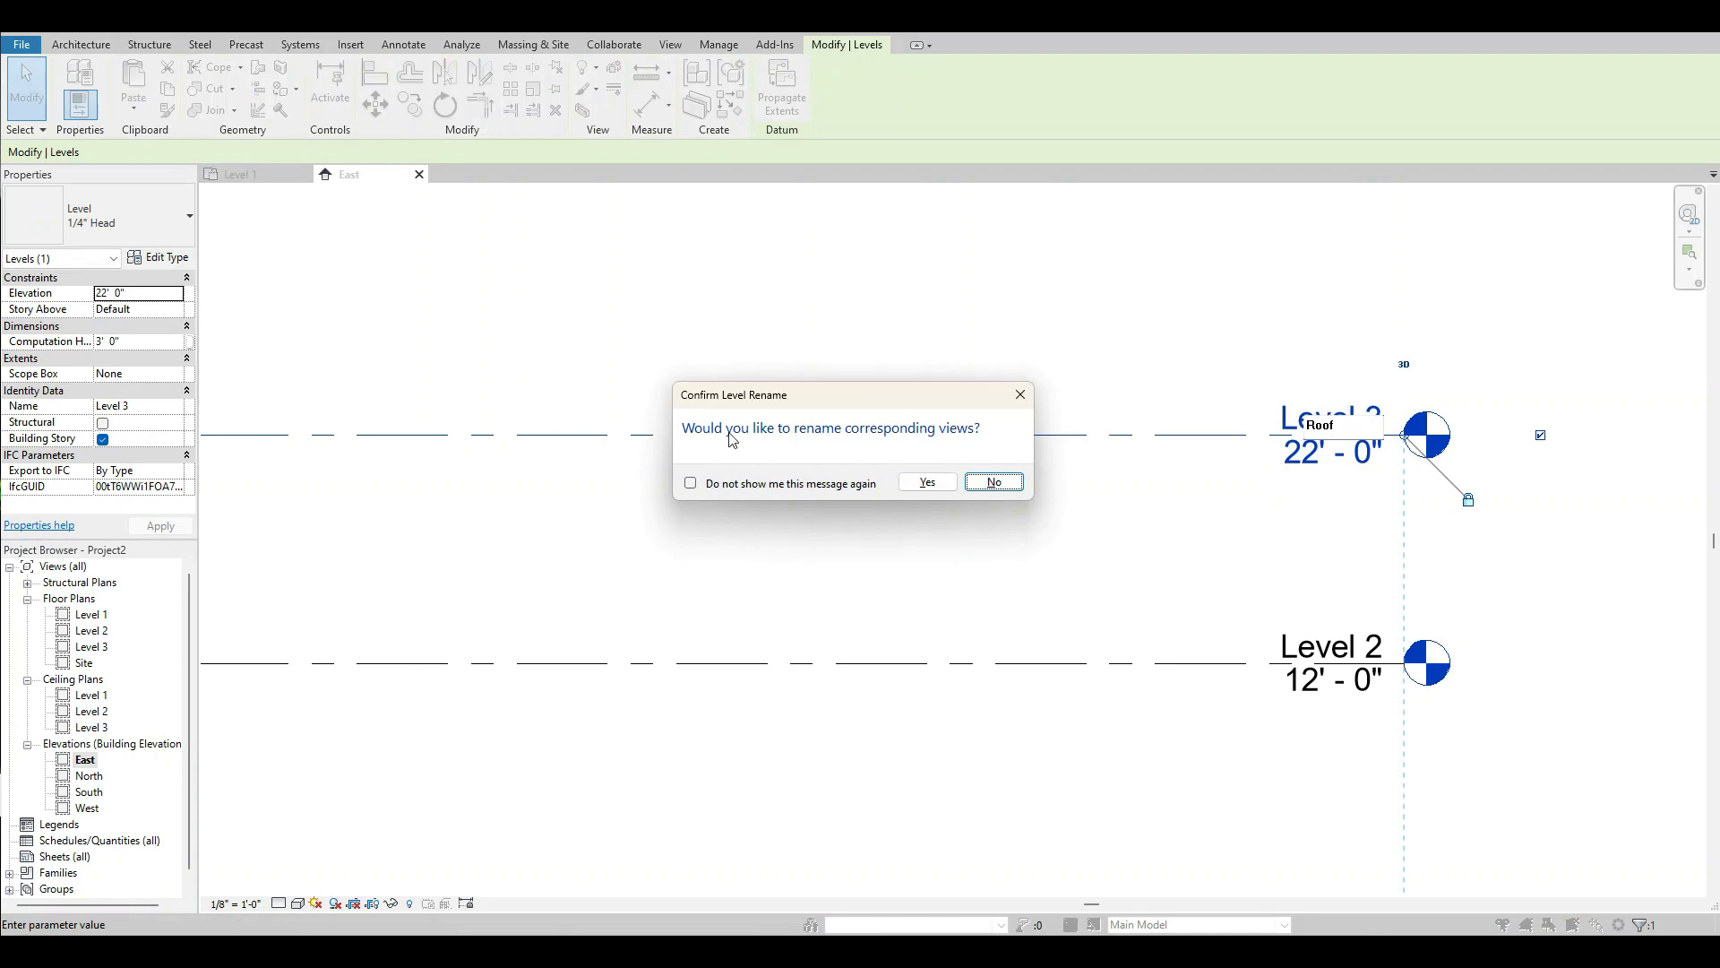
{"action": "left_click", "coordinate": [928, 482]}
{"action": "left_click", "coordinate": [1093, 321]}
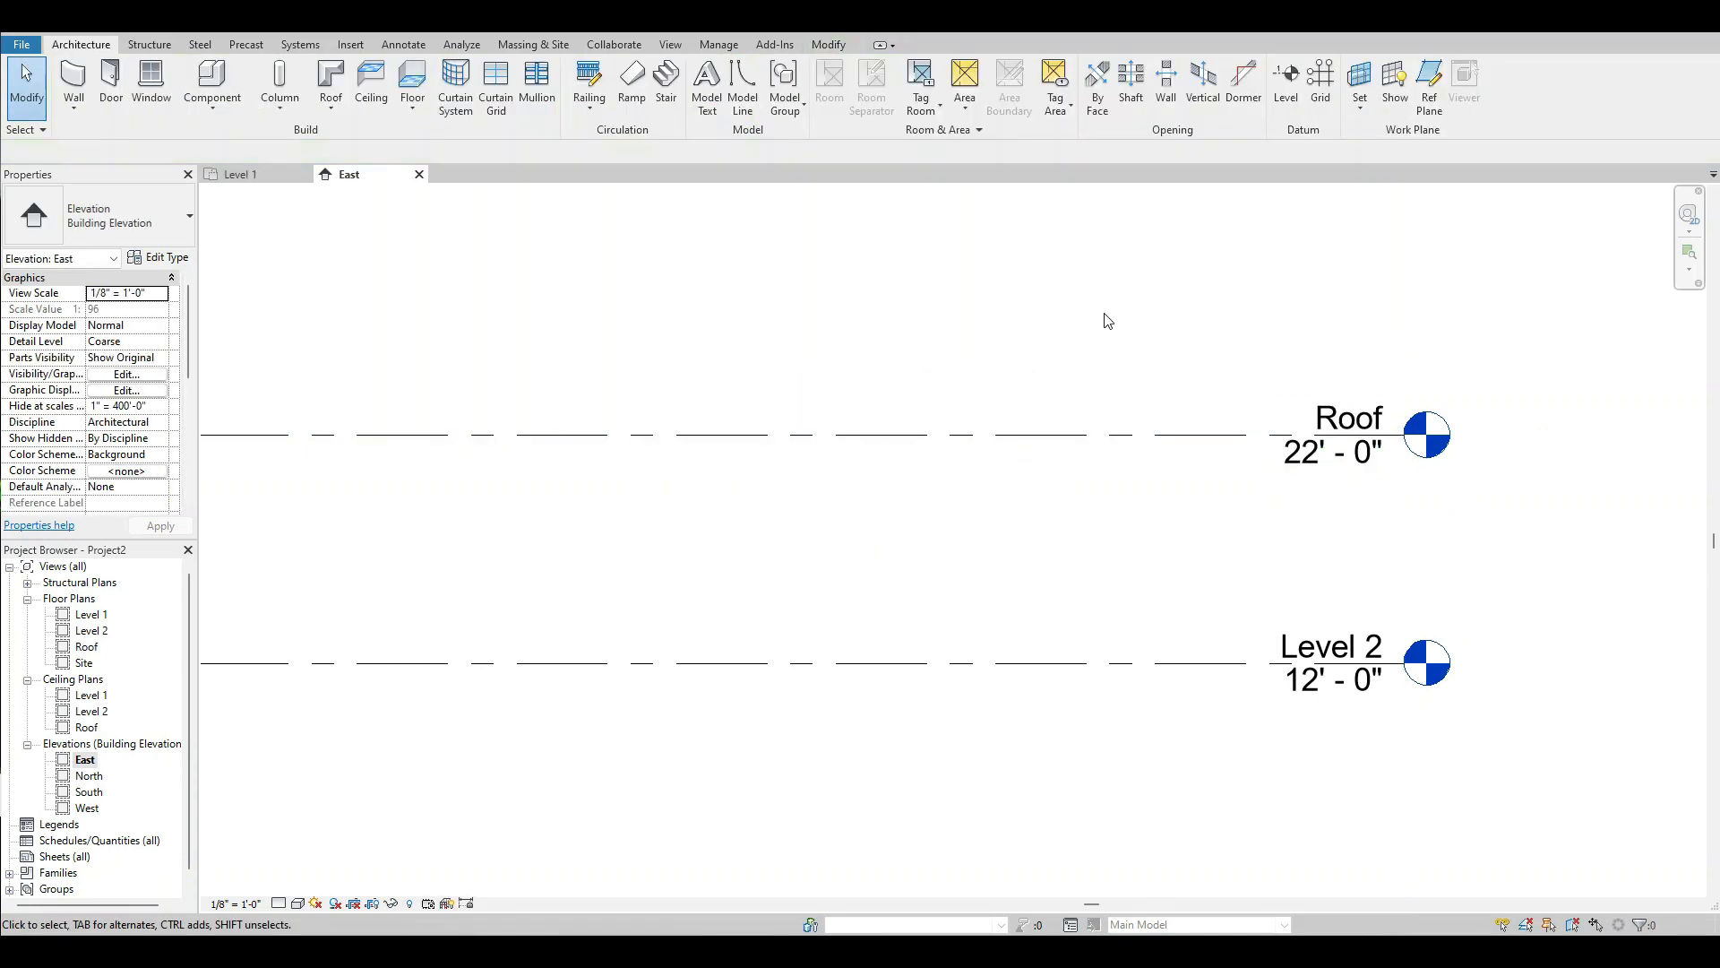
Open the Level 1 floor plan and start a wall of type Generic - 12" Masonry.
{"action": "scroll", "coordinate": [1433, 464], "scroll_direction": "down", "scroll_amount": 4}
{"action": "scroll", "coordinate": [1358, 544], "scroll_direction": "down", "scroll_amount": 1}
{"action": "scroll", "coordinate": [983, 464], "scroll_direction": "up", "scroll_amount": 1}
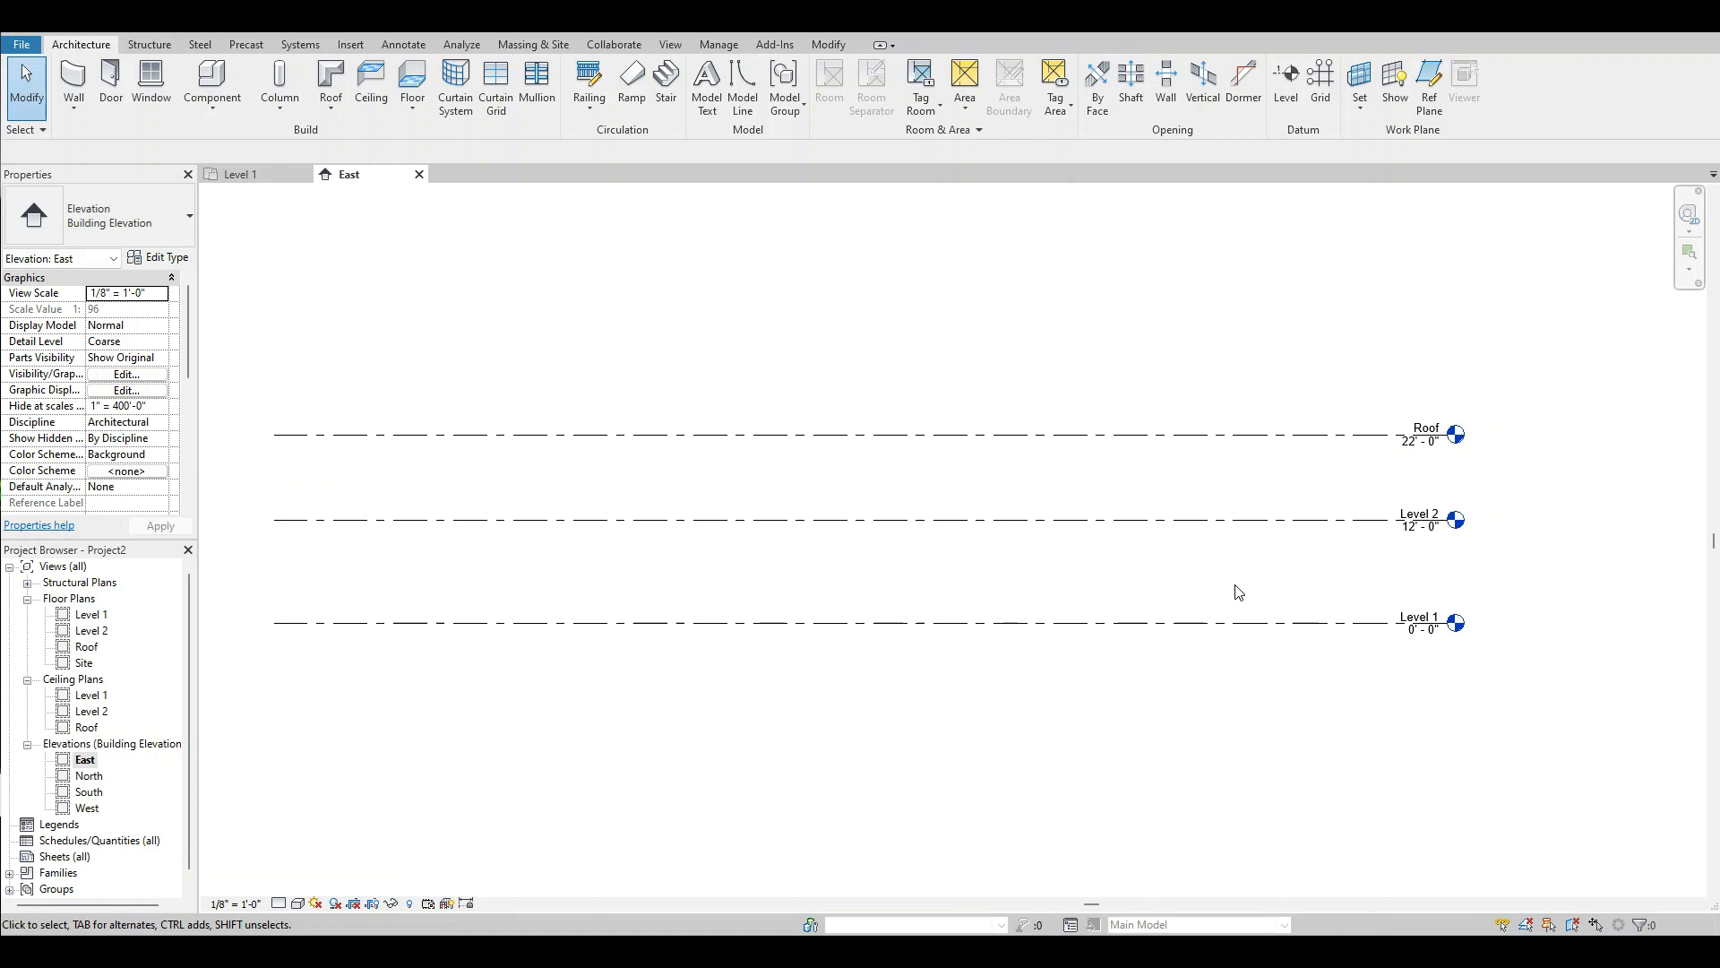
{"action": "double_click", "coordinate": [93, 616]}
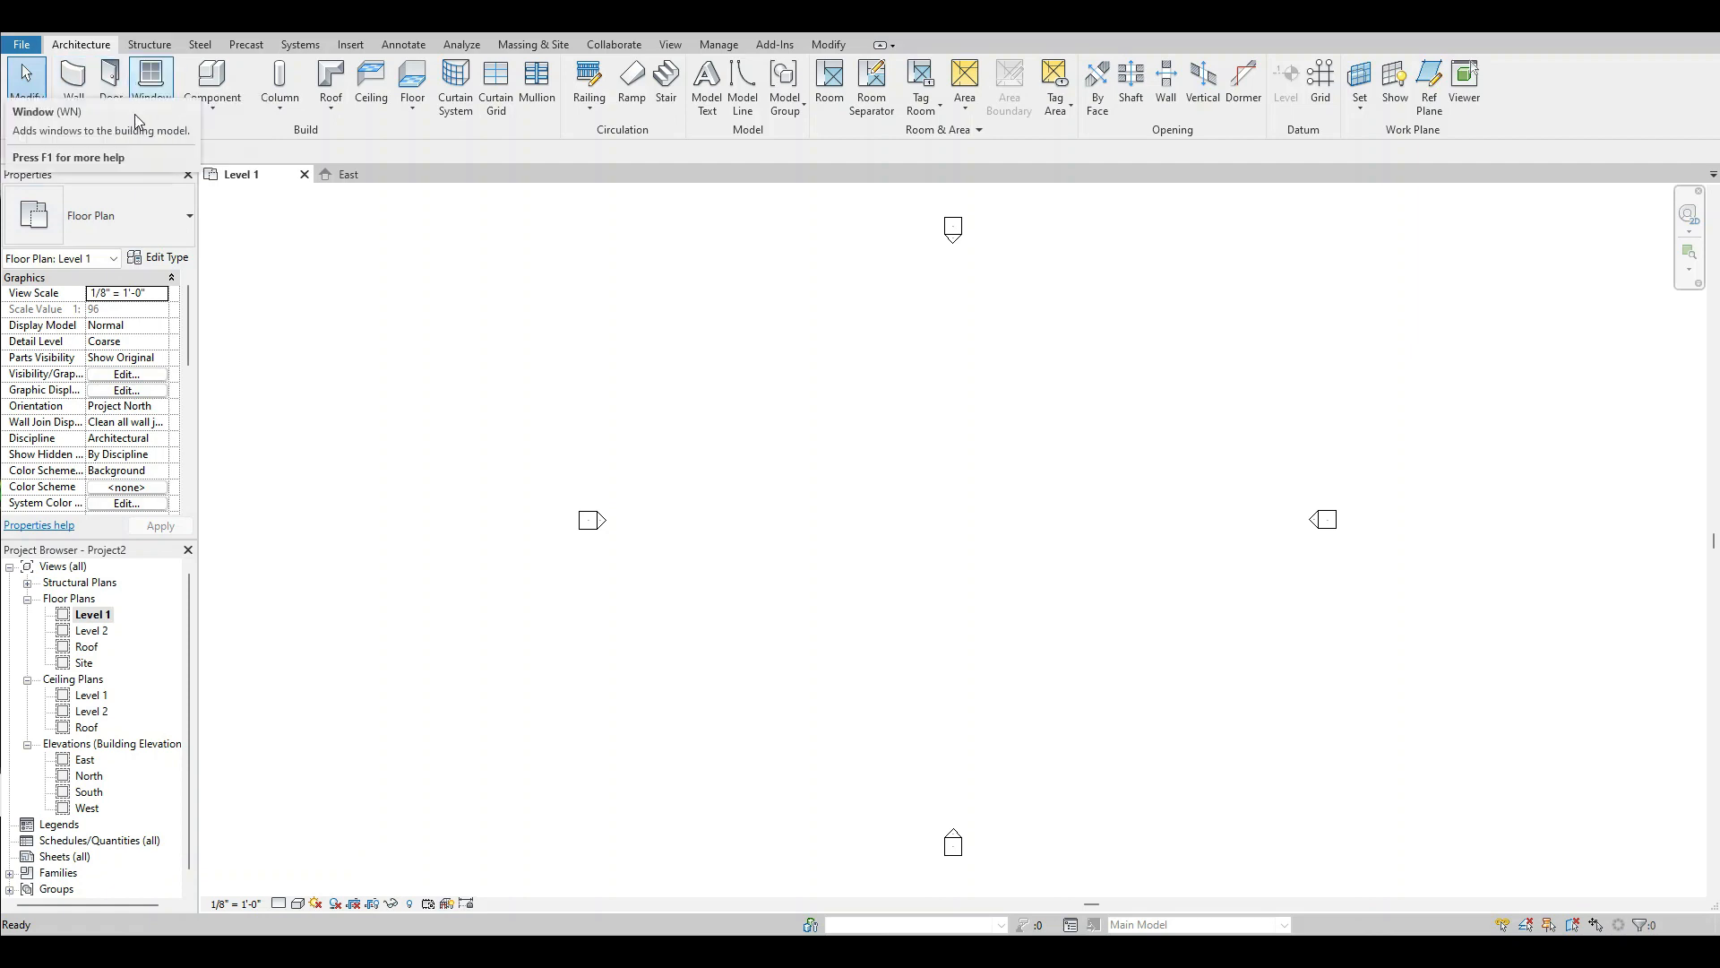
{"action": "left_click", "coordinate": [77, 79]}
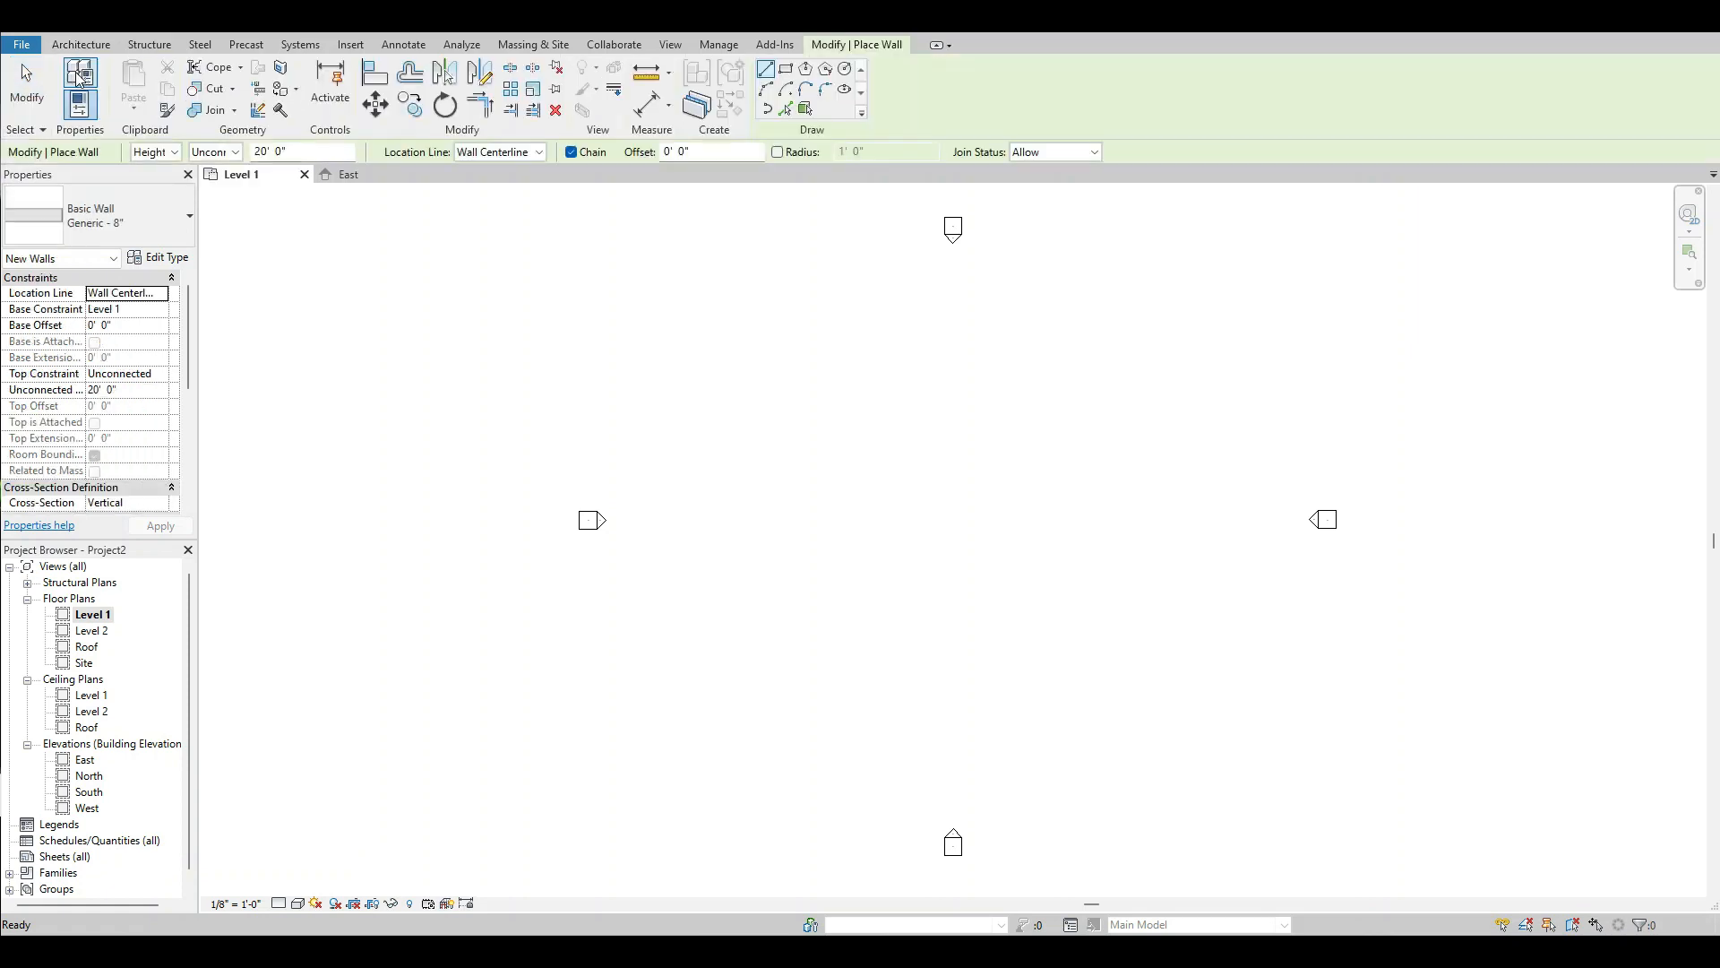
{"action": "left_click", "coordinate": [190, 219]}
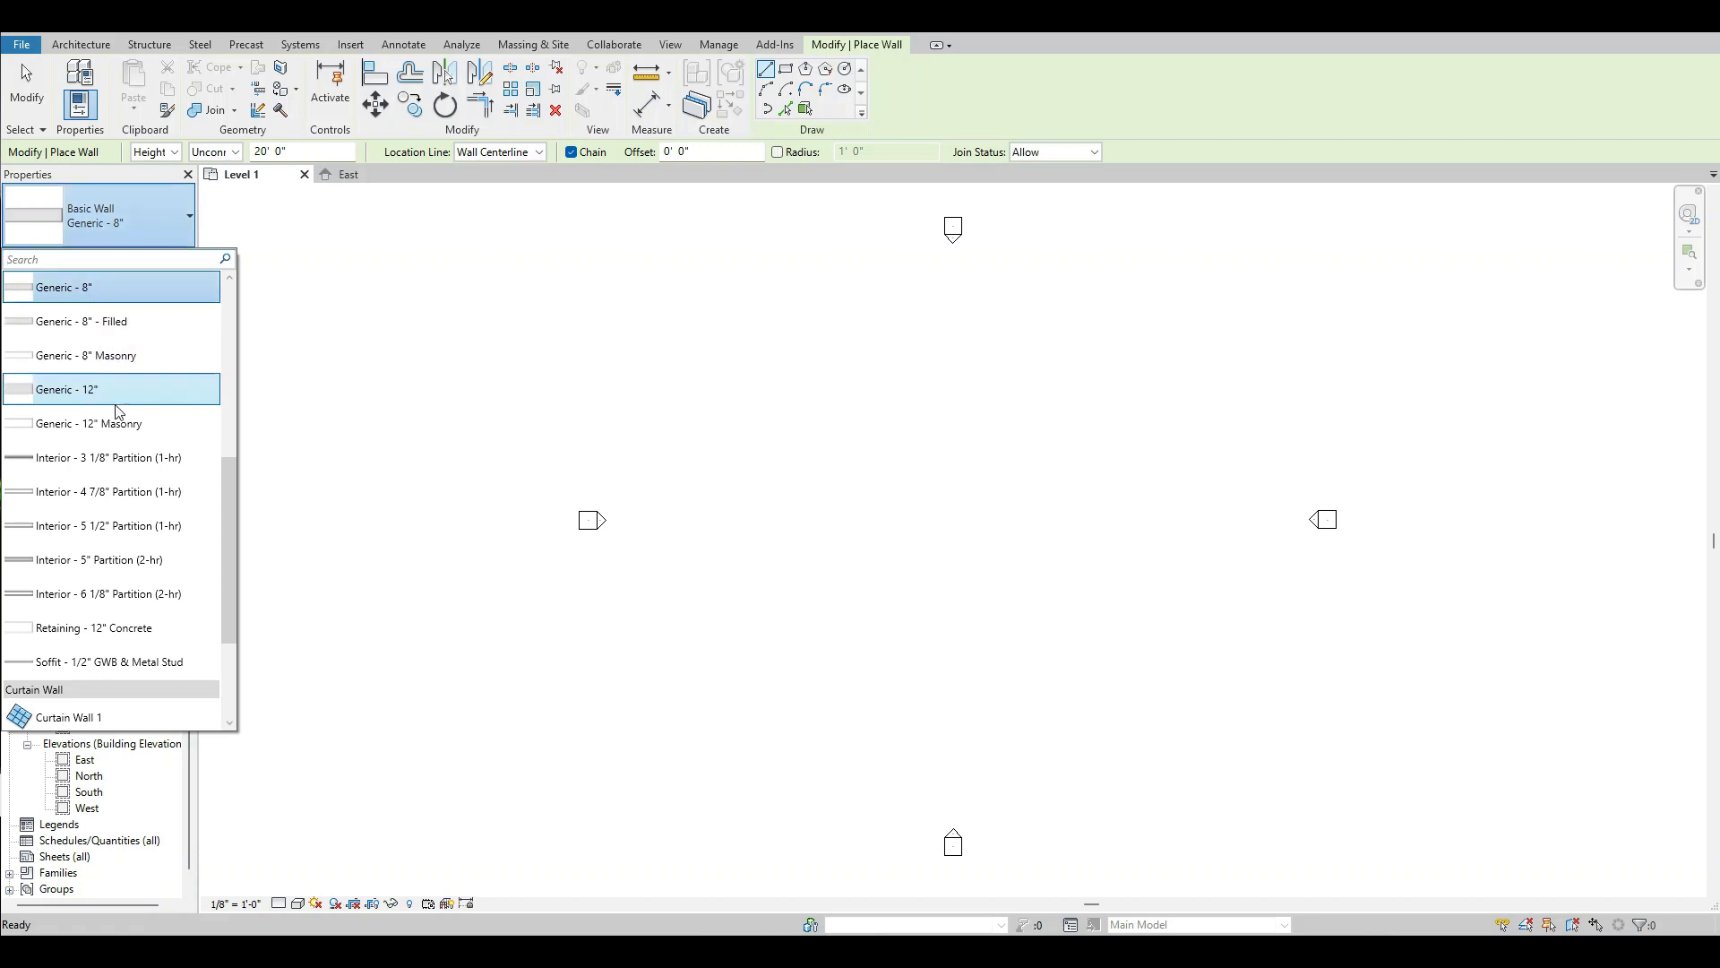
{"action": "mouse_move", "coordinate": [111, 431]}
{"action": "left_click", "coordinate": [115, 422]}
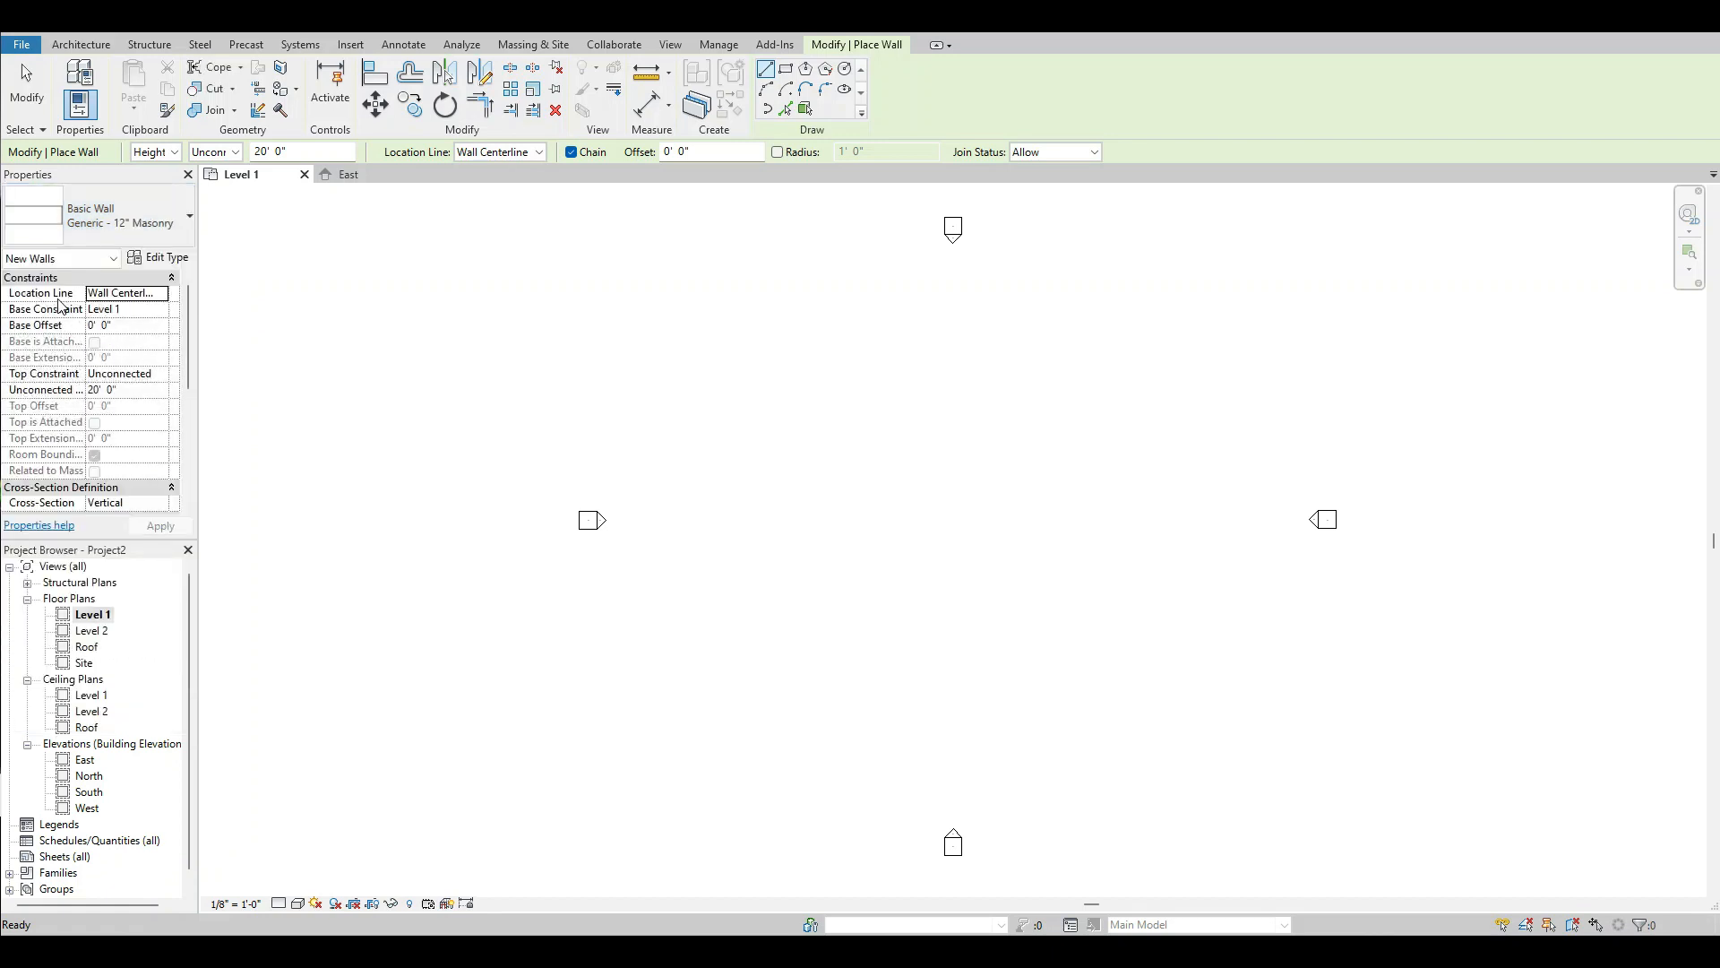
Set the new wall's location line to Finish Face: Exterior and its top constraint to Up to level: Roof.
{"action": "left_click", "coordinate": [162, 294]}
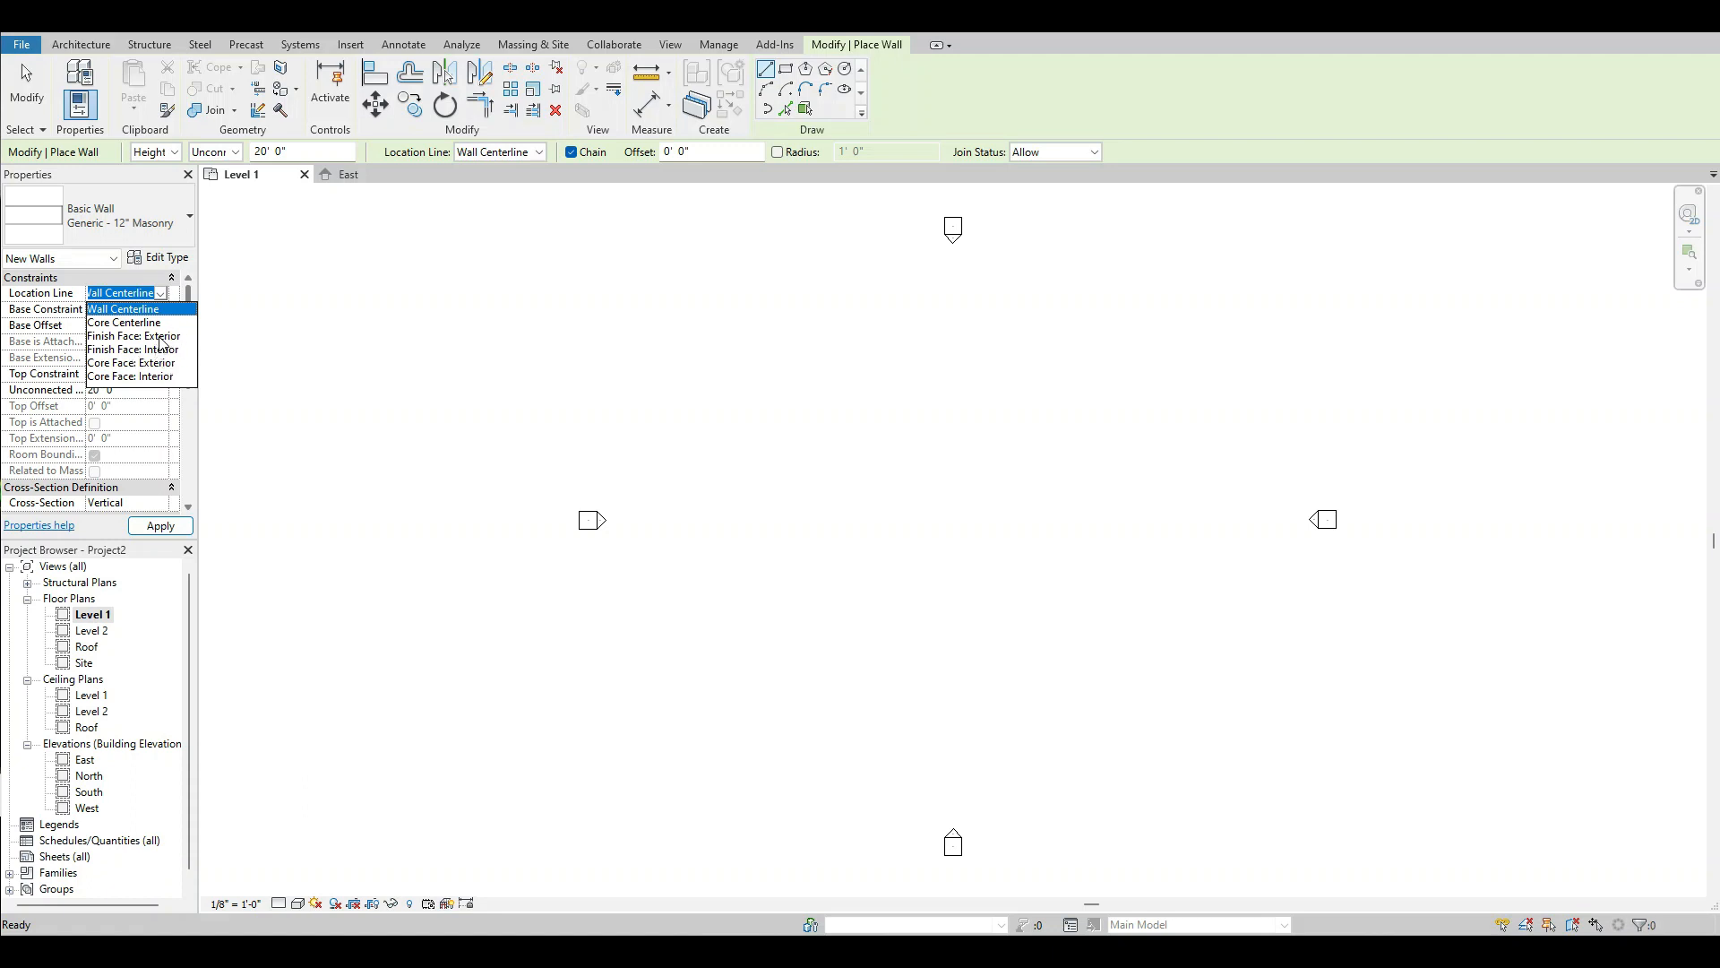
{"action": "left_click", "coordinate": [161, 337]}
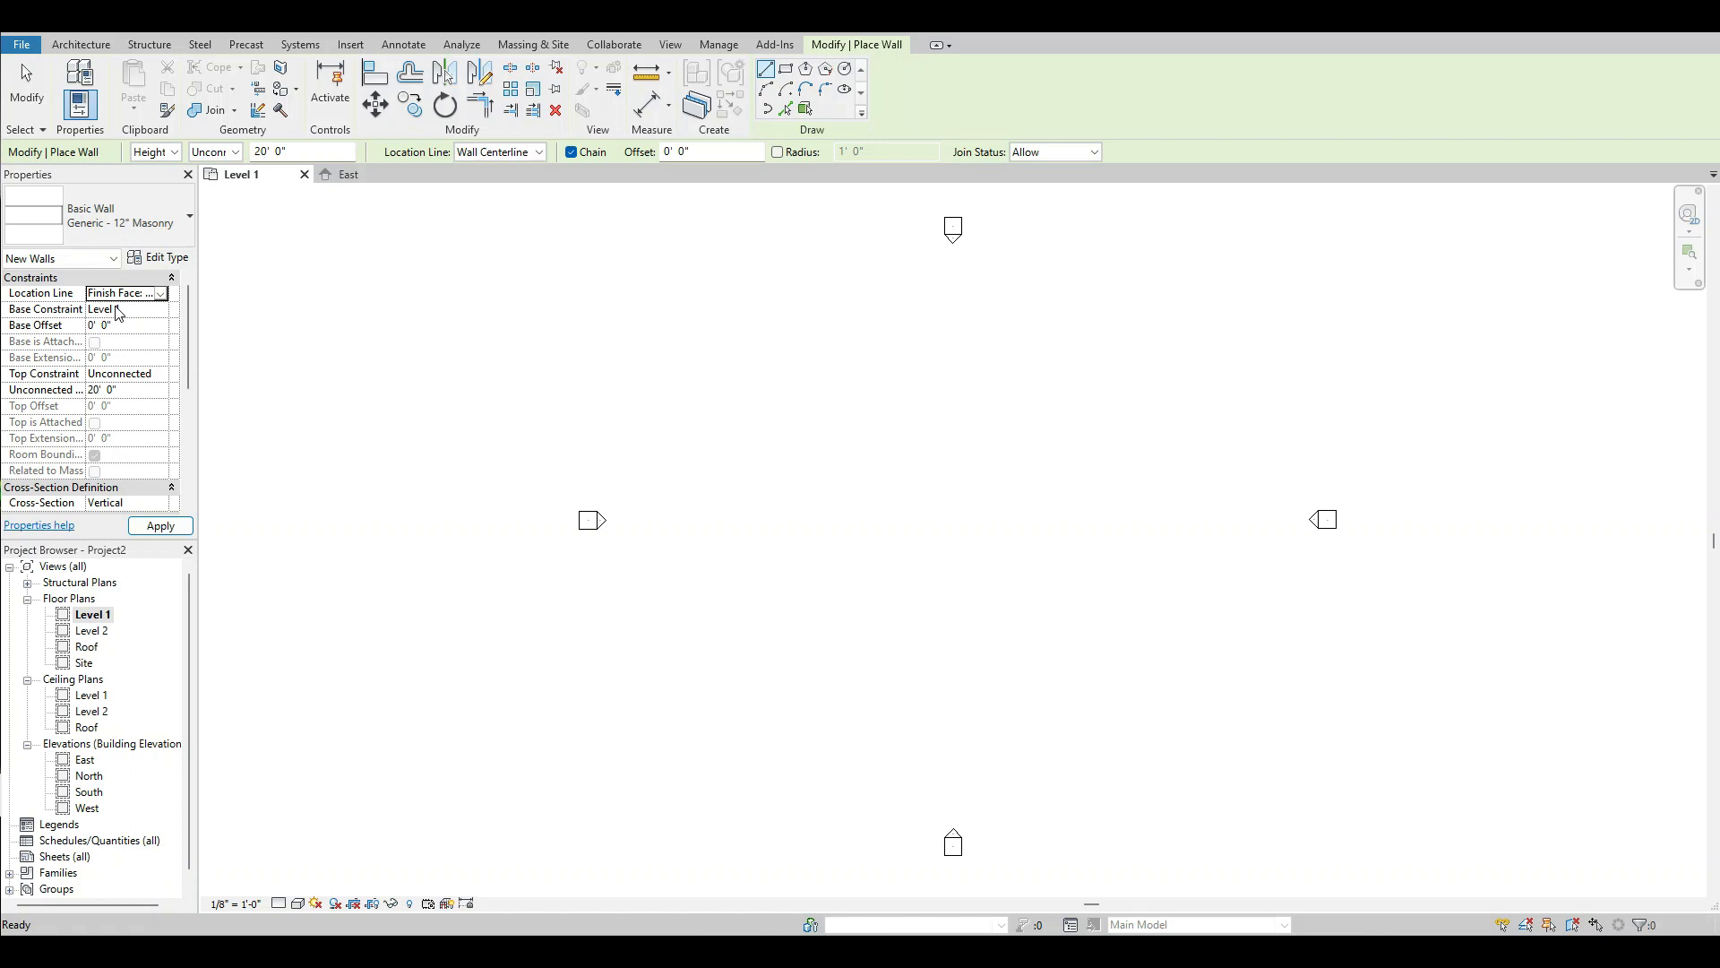
{"action": "left_click", "coordinate": [158, 375]}
{"action": "left_click", "coordinate": [160, 374]}
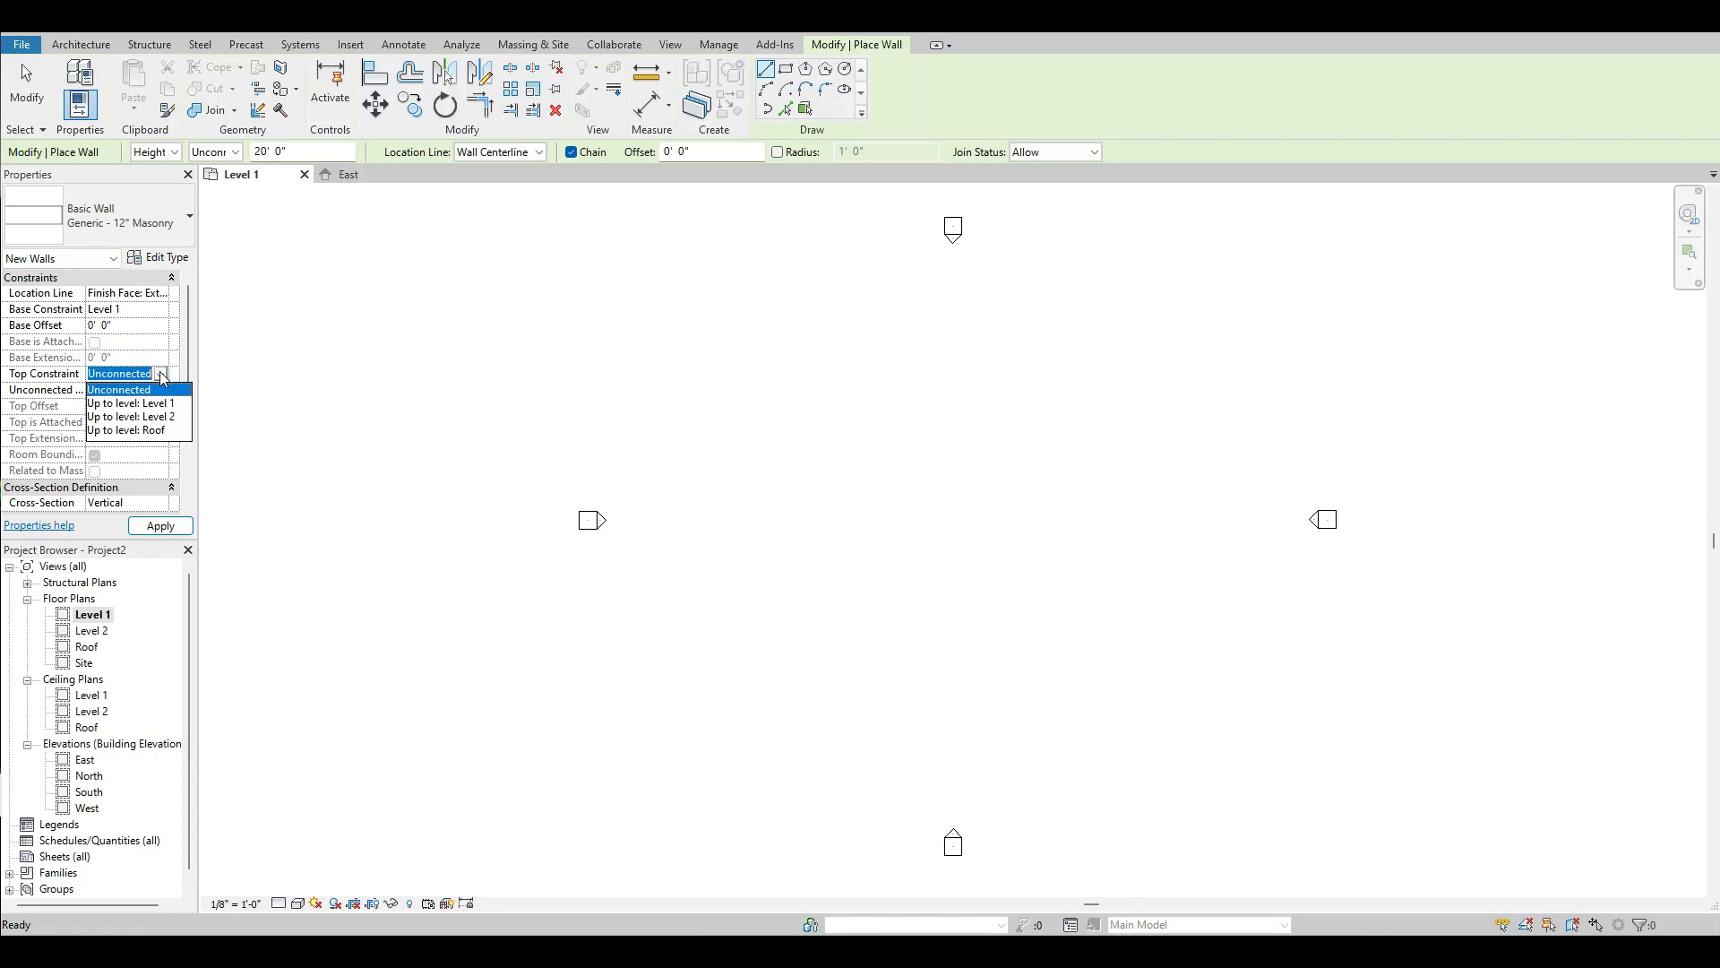
{"action": "left_click", "coordinate": [157, 436]}
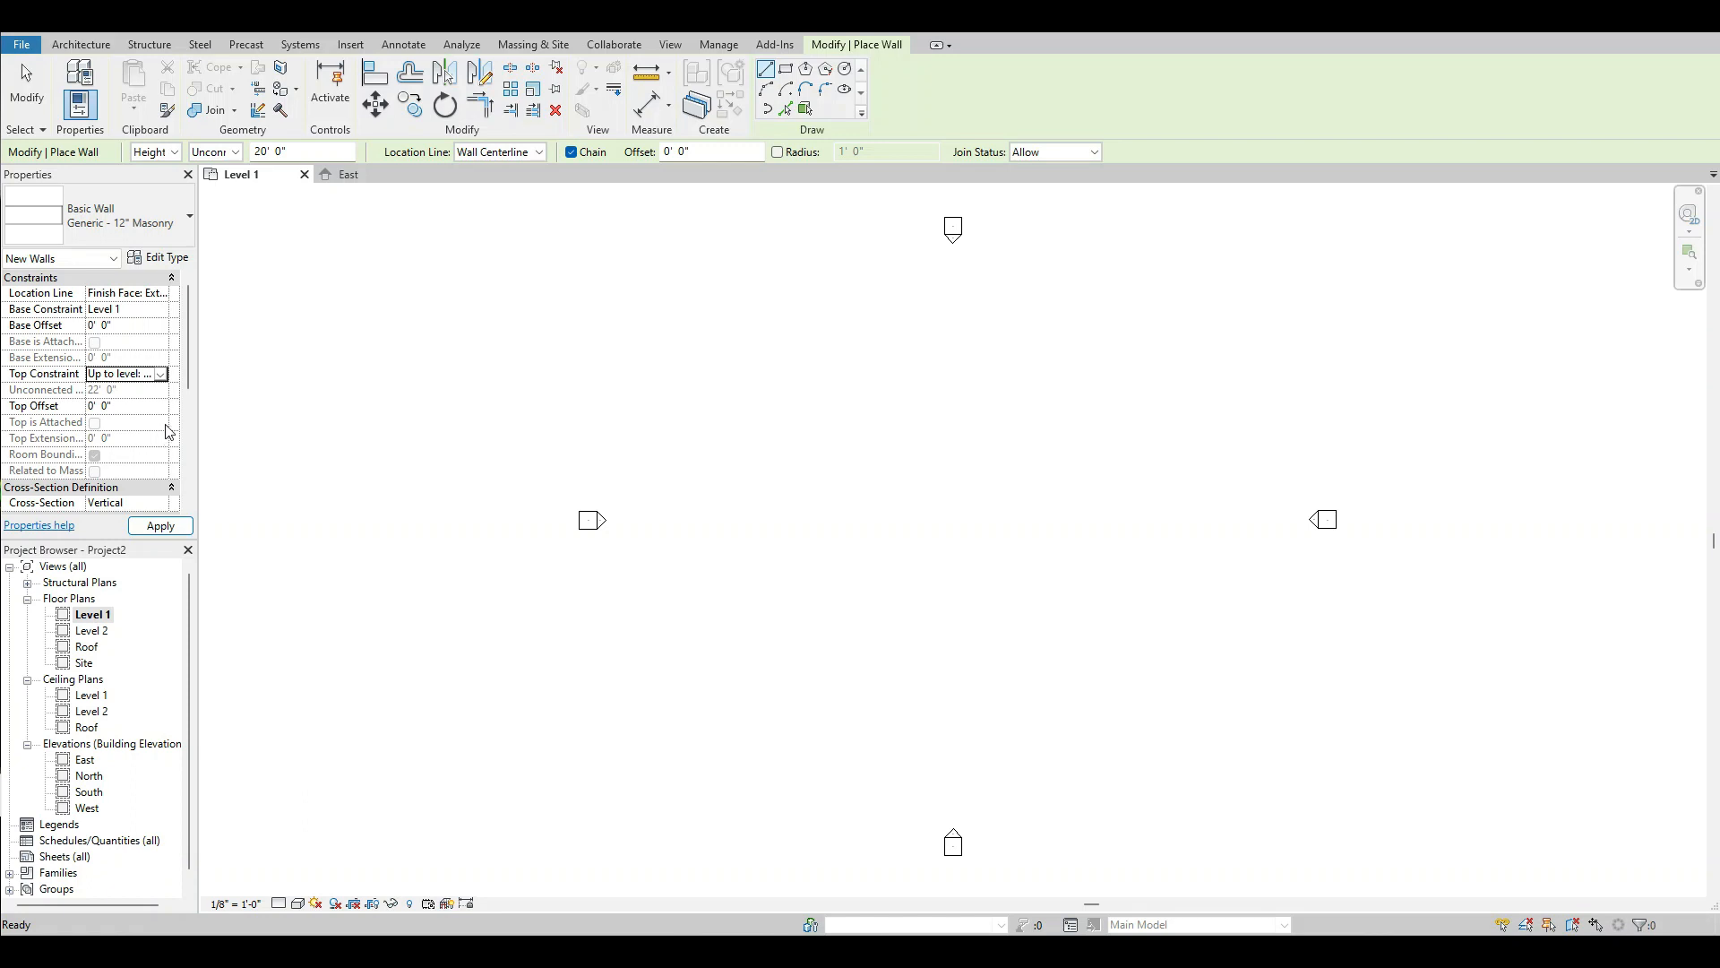
{"action": "left_click", "coordinate": [163, 375]}
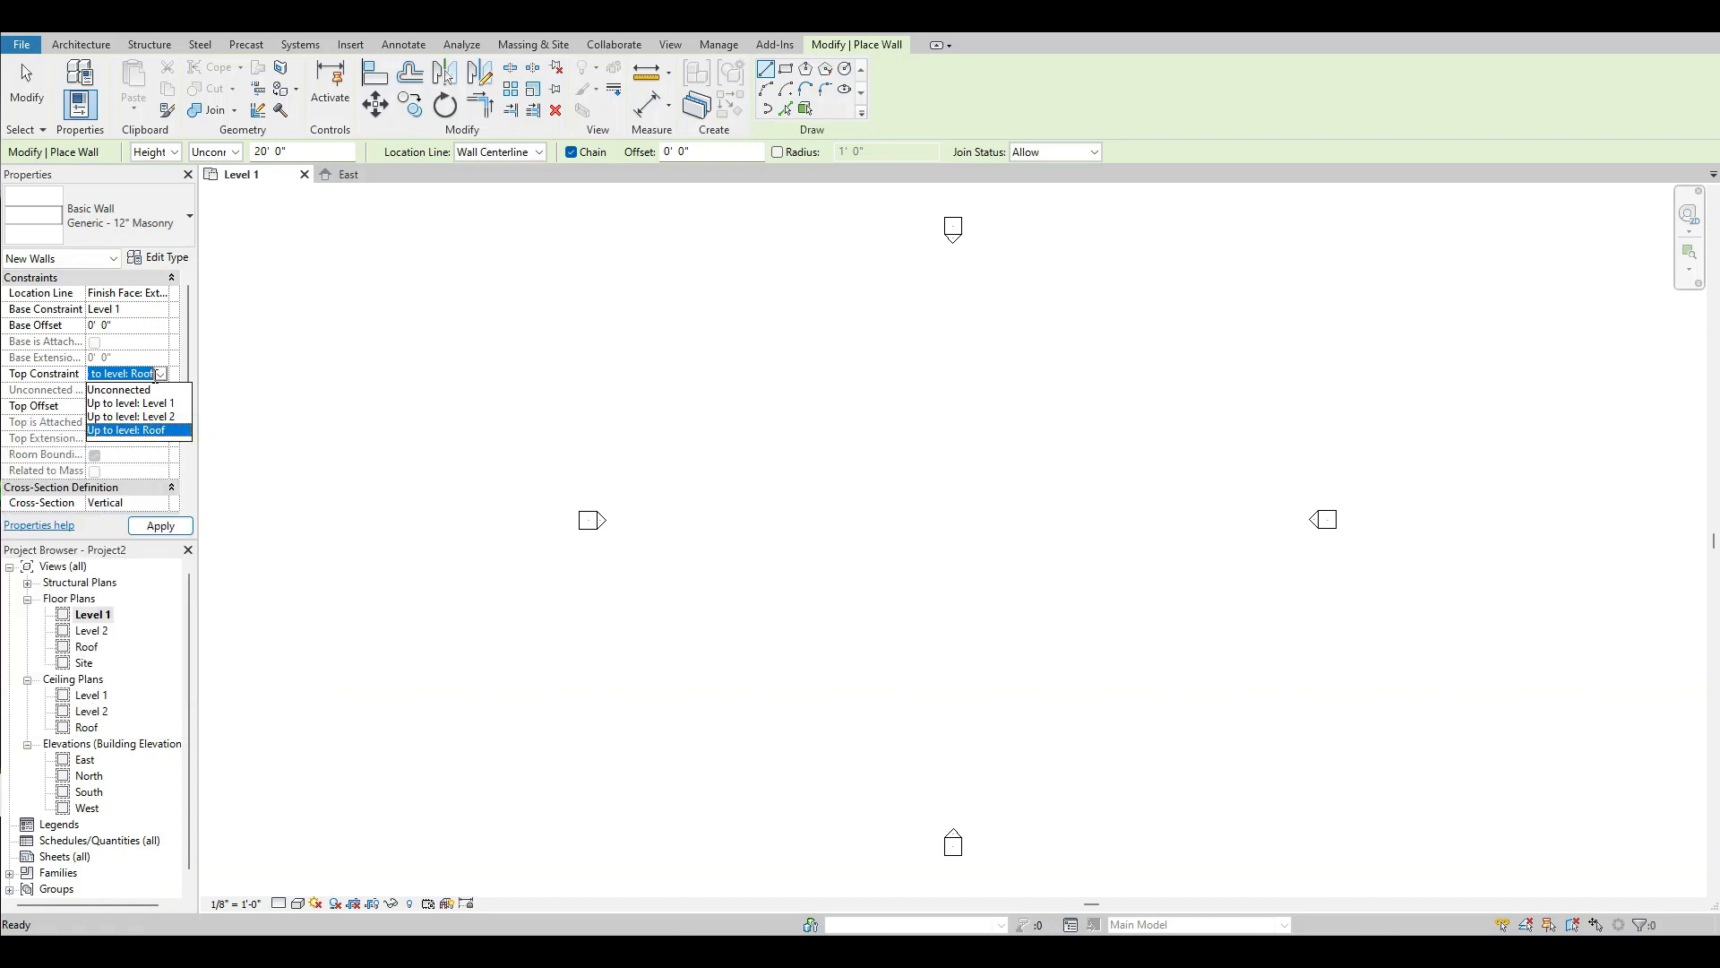
{"action": "left_click", "coordinate": [158, 430]}
{"action": "left_click", "coordinate": [159, 526]}
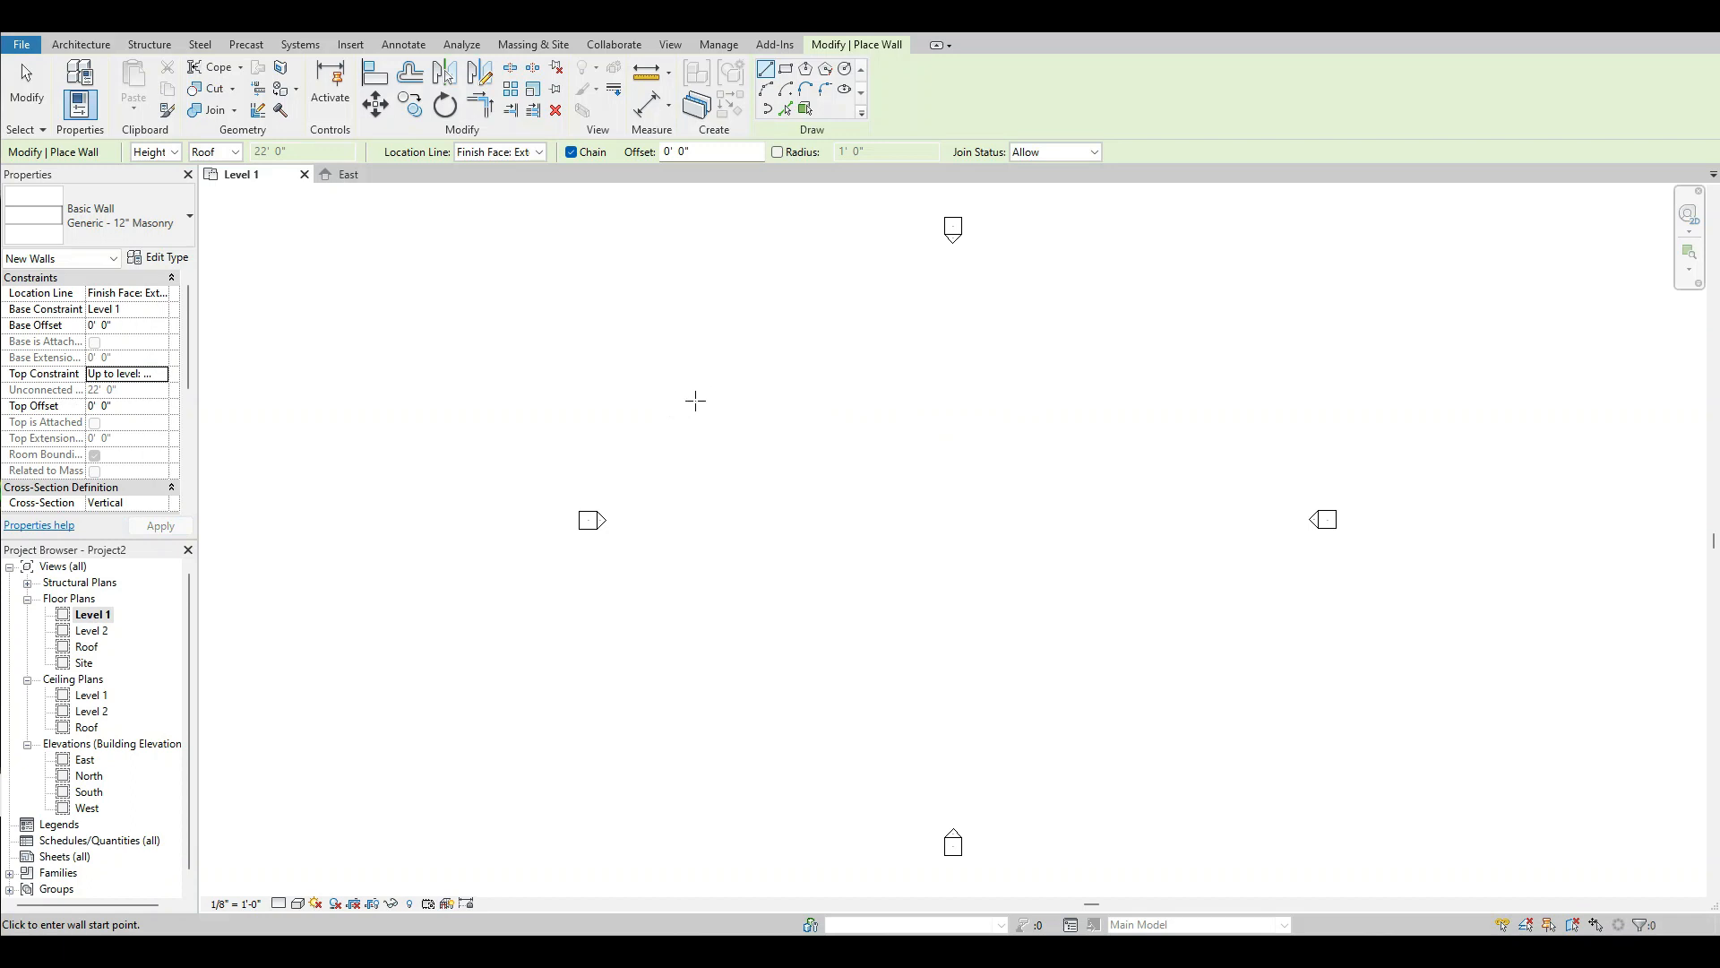
Draw four connected walls forming a closed rectangle about 107' 6" by 47' between the elevation markers, and end the wall command.
{"action": "left_click", "coordinate": [695, 403]}
{"action": "left_click", "coordinate": [1168, 403]}
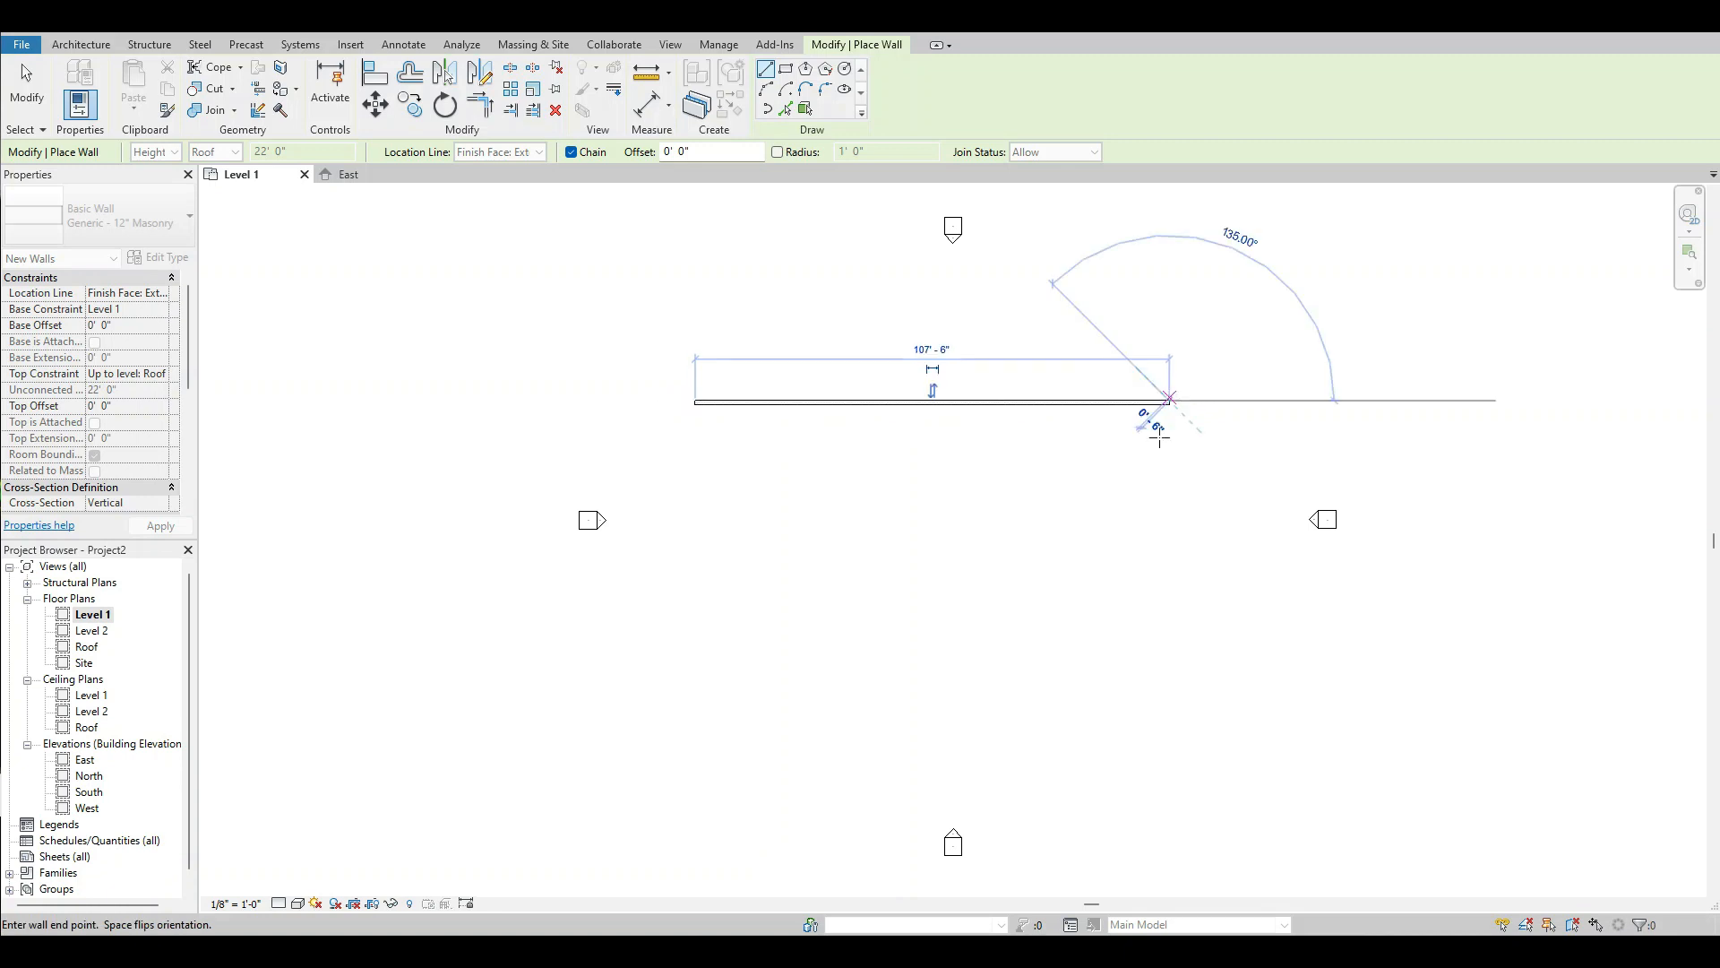
{"action": "left_click", "coordinate": [1165, 608]}
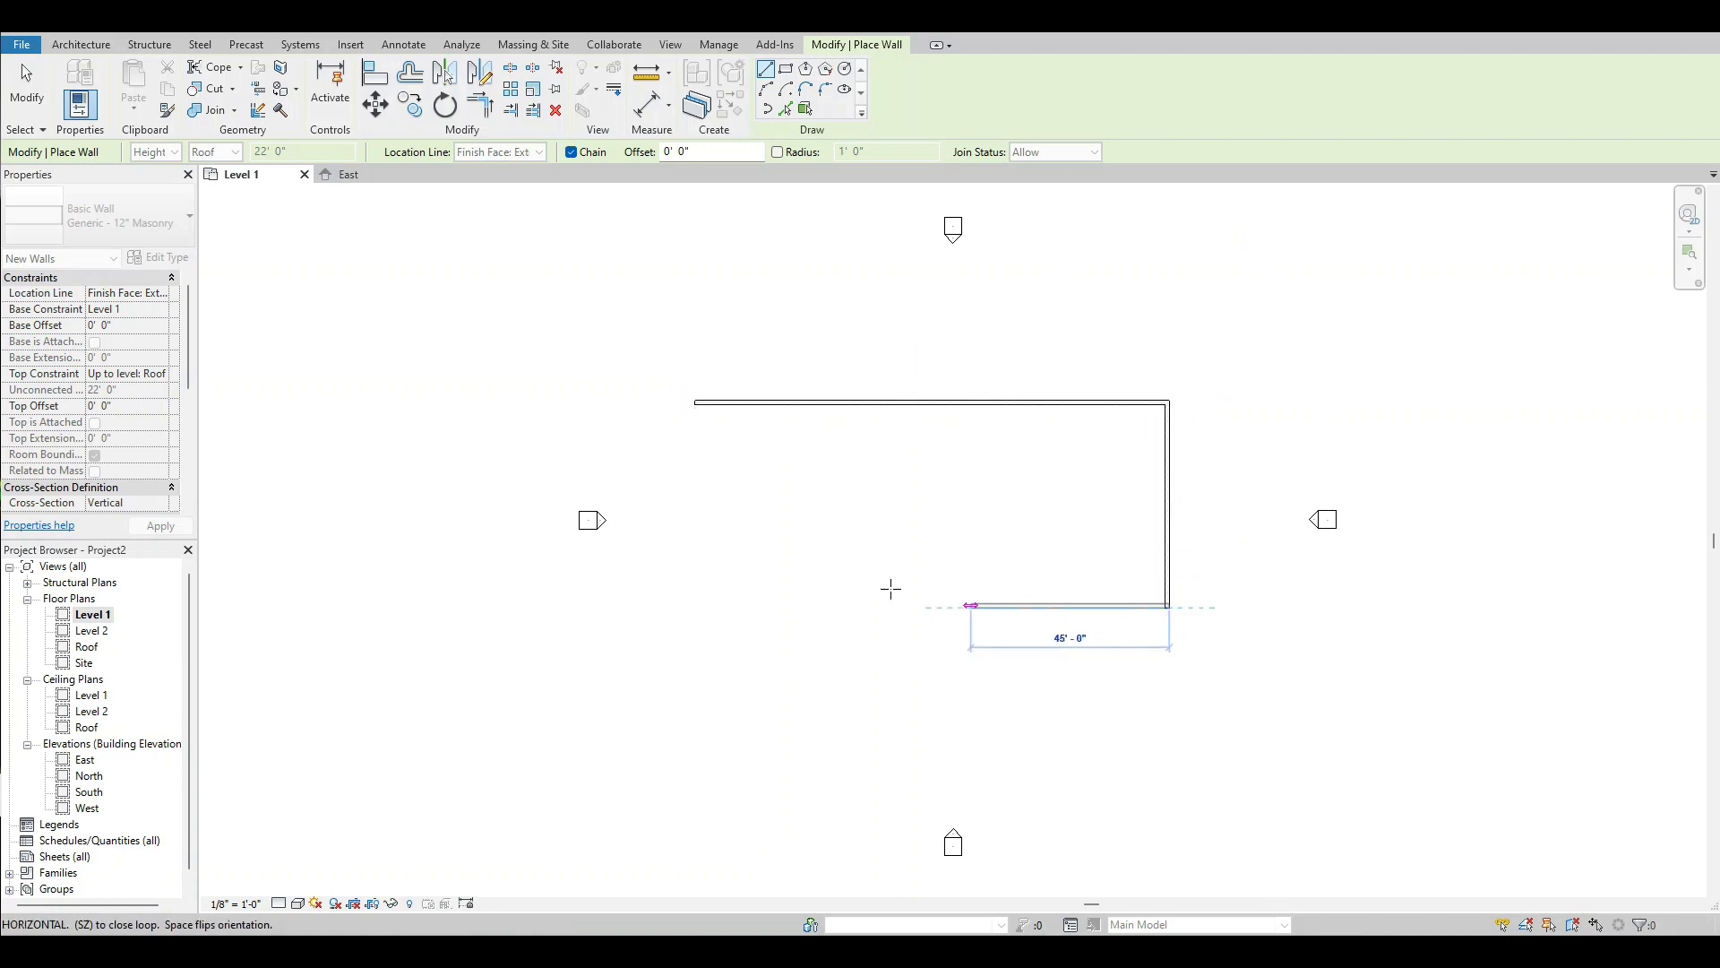
{"action": "left_click", "coordinate": [697, 606]}
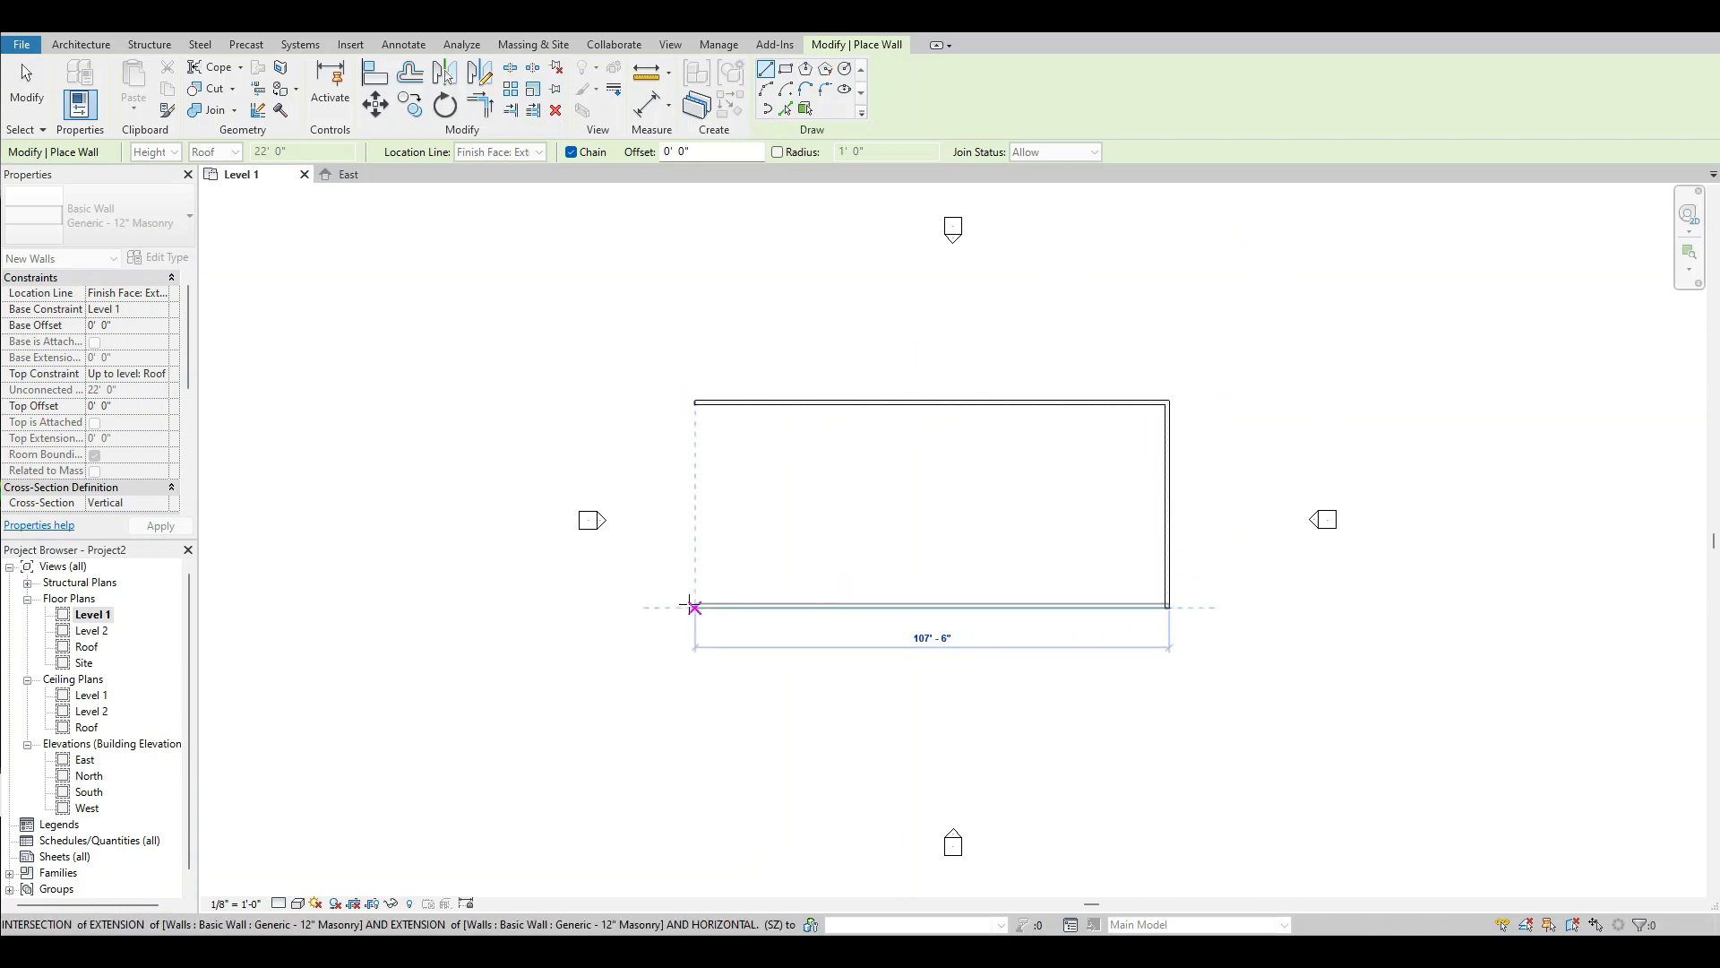
{"action": "left_click", "coordinate": [698, 404]}
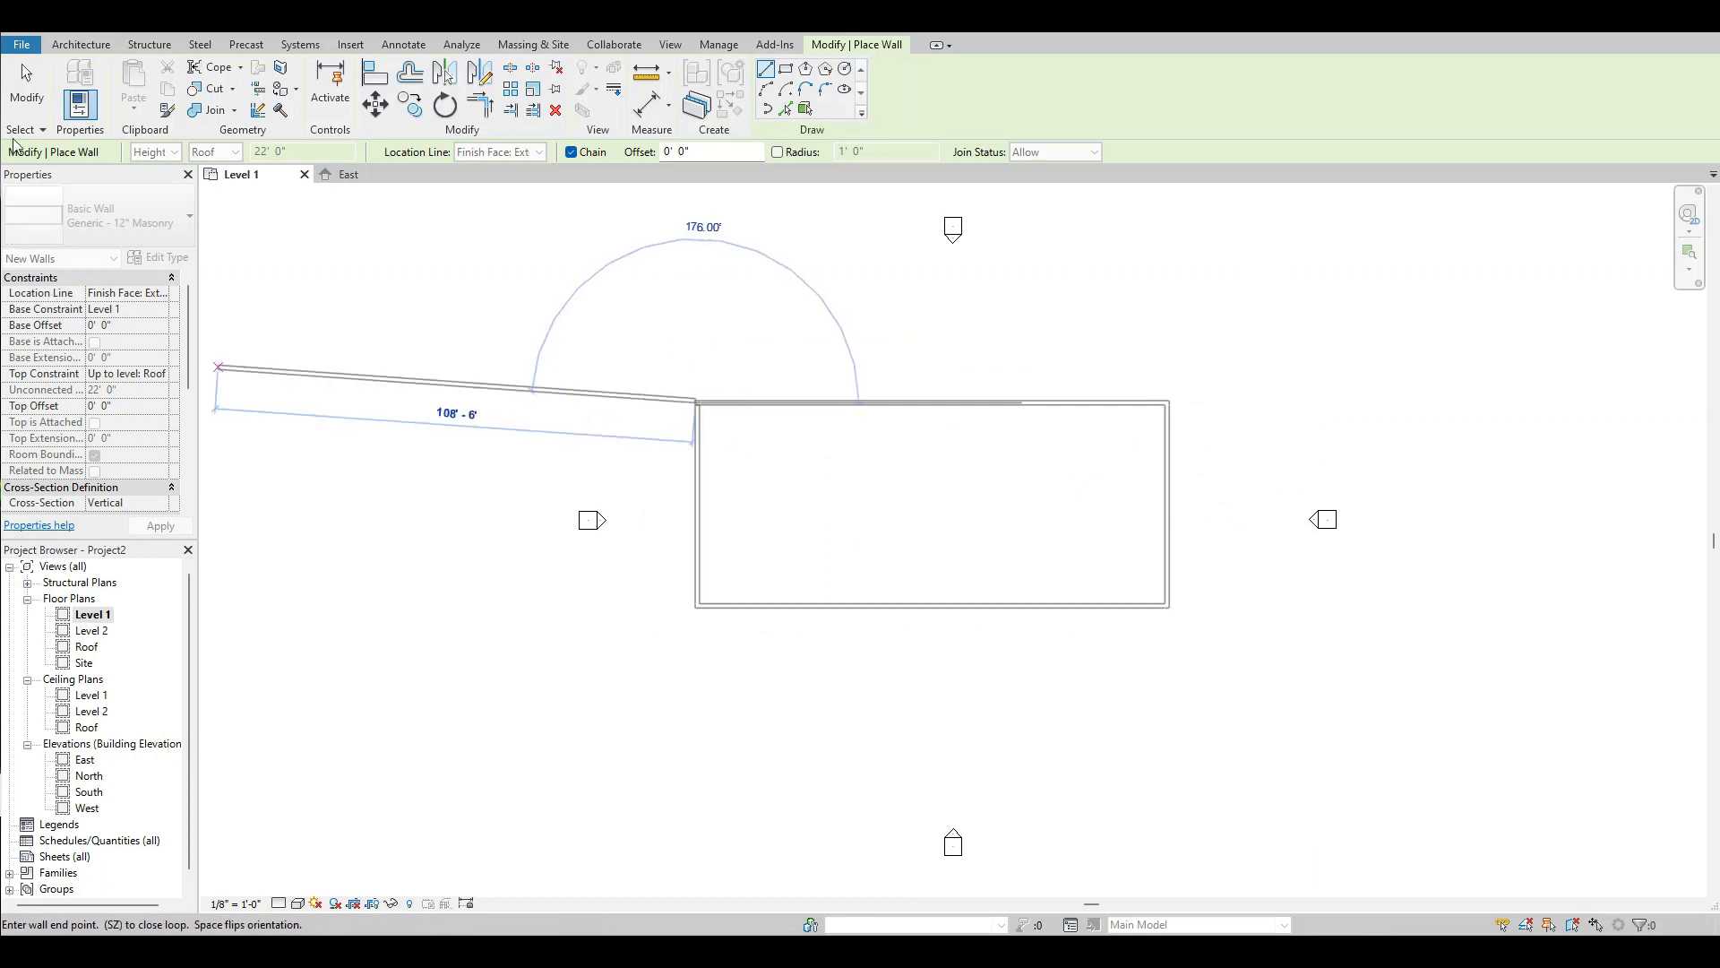
{"action": "left_click", "coordinate": [27, 87]}
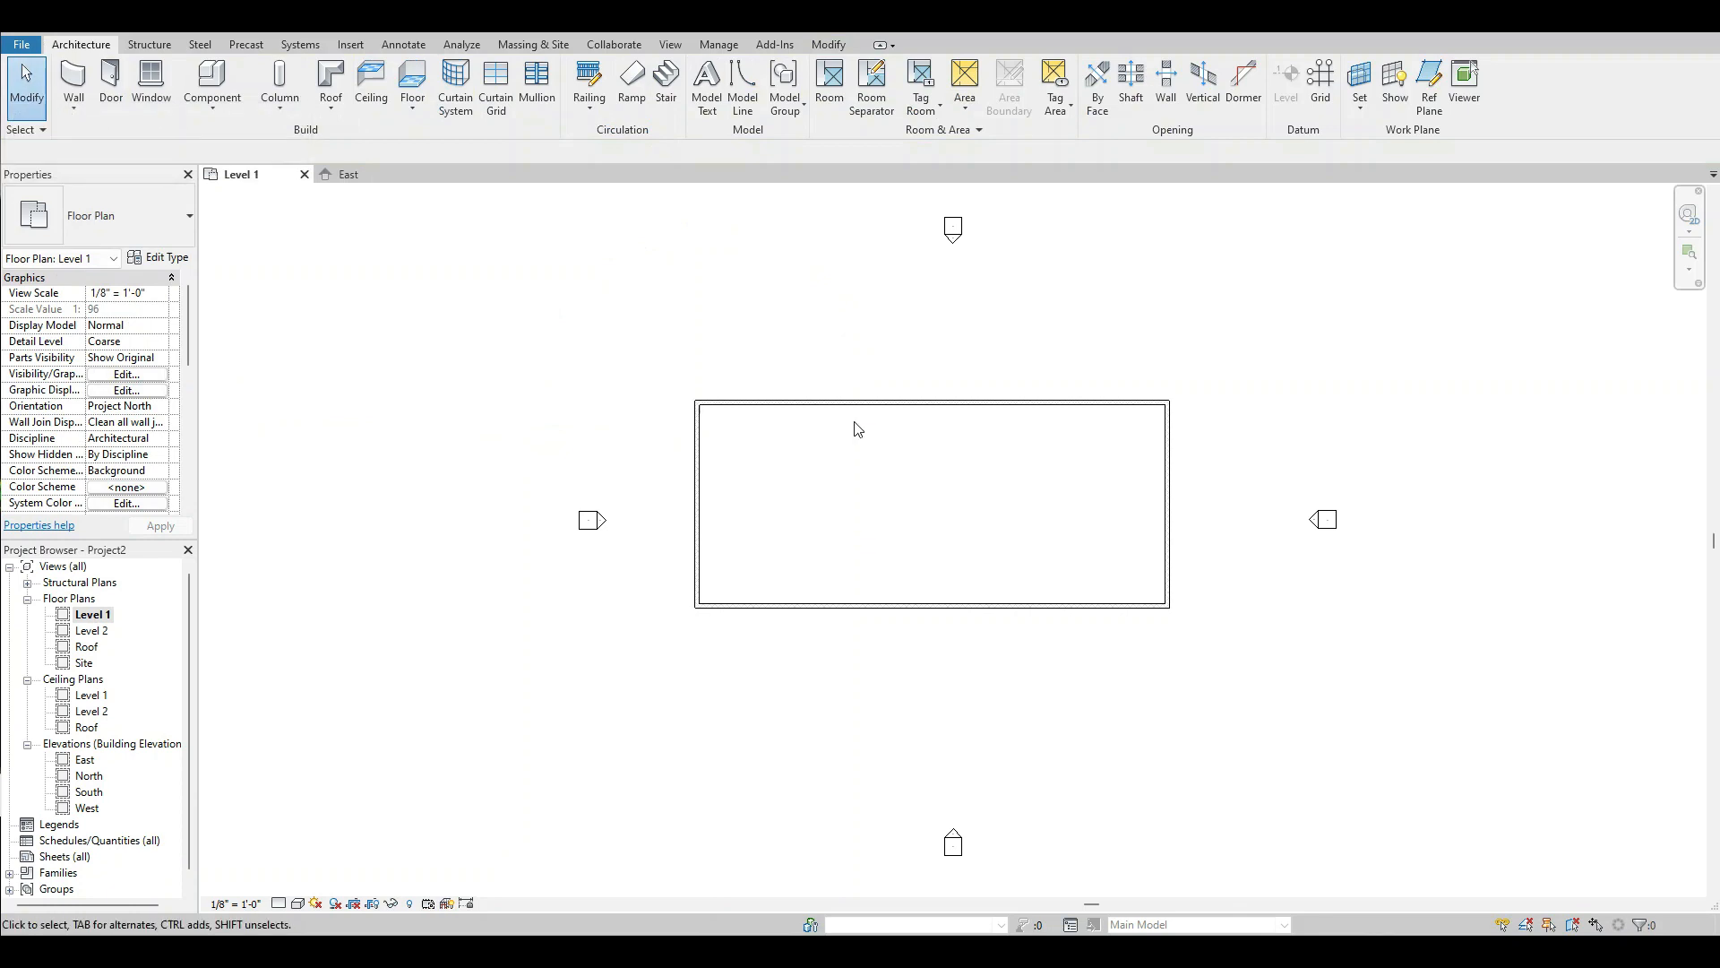
Place an aligned dimension between the outer faces of the west and east walls, above the north wall.
{"action": "scroll", "coordinate": [990, 373], "scroll_direction": "up", "scroll_amount": 2}
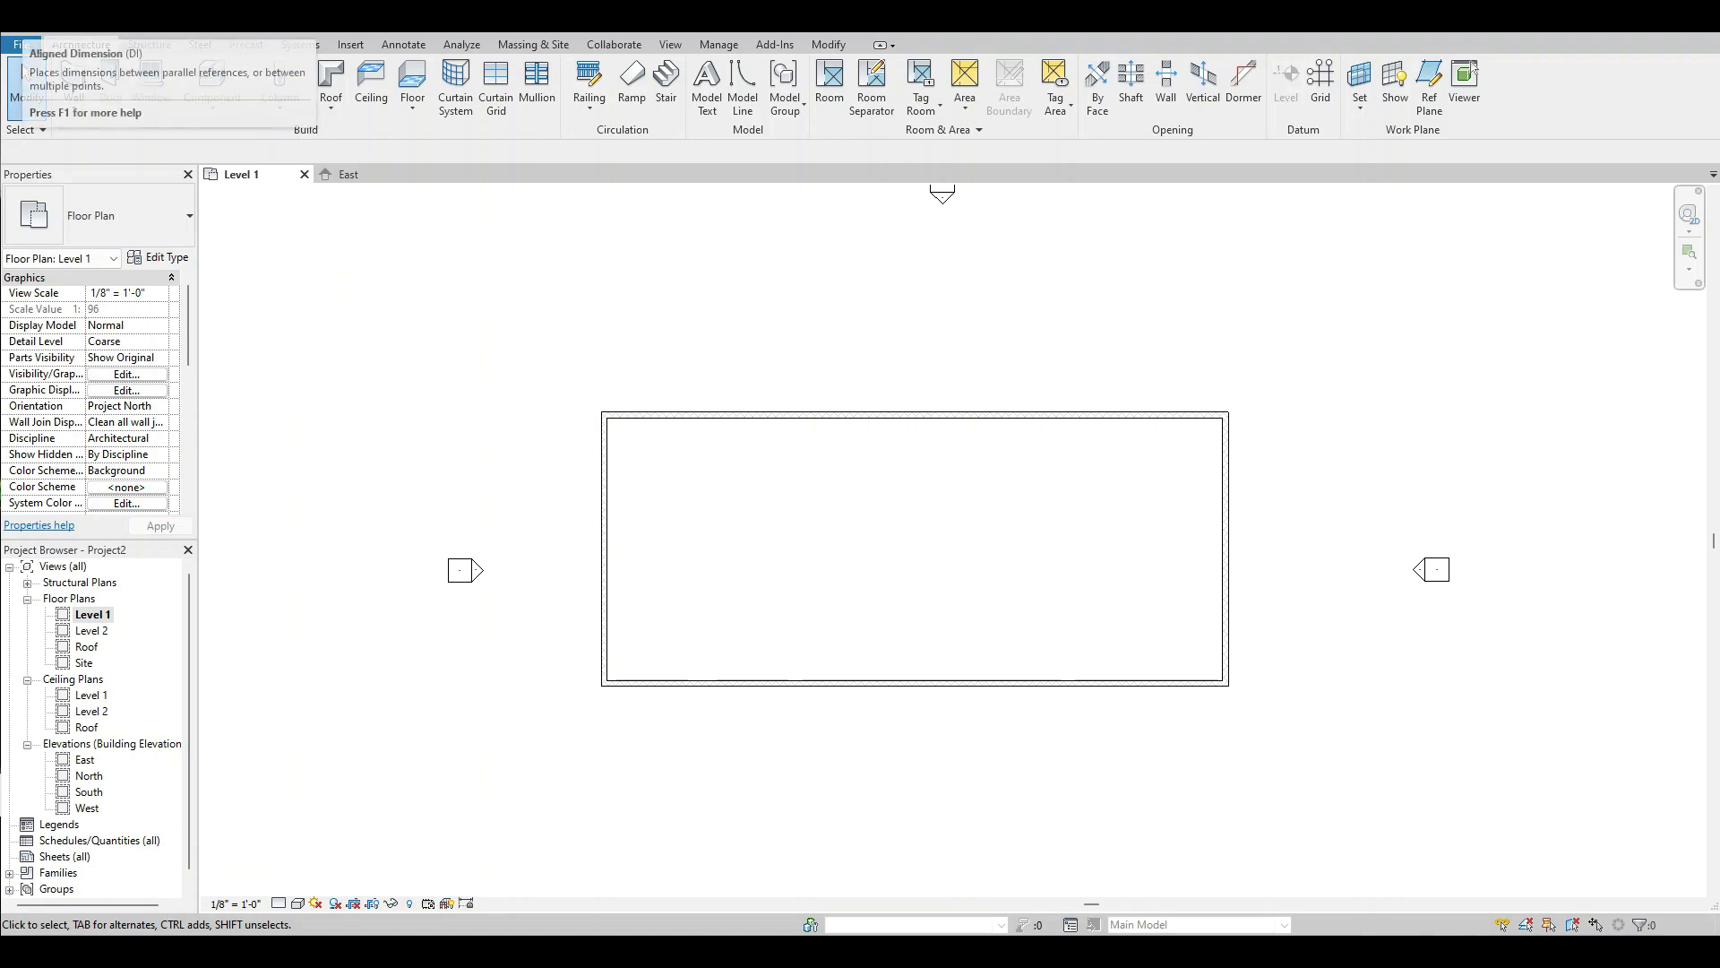
{"action": "left_click", "coordinate": [309, 20]}
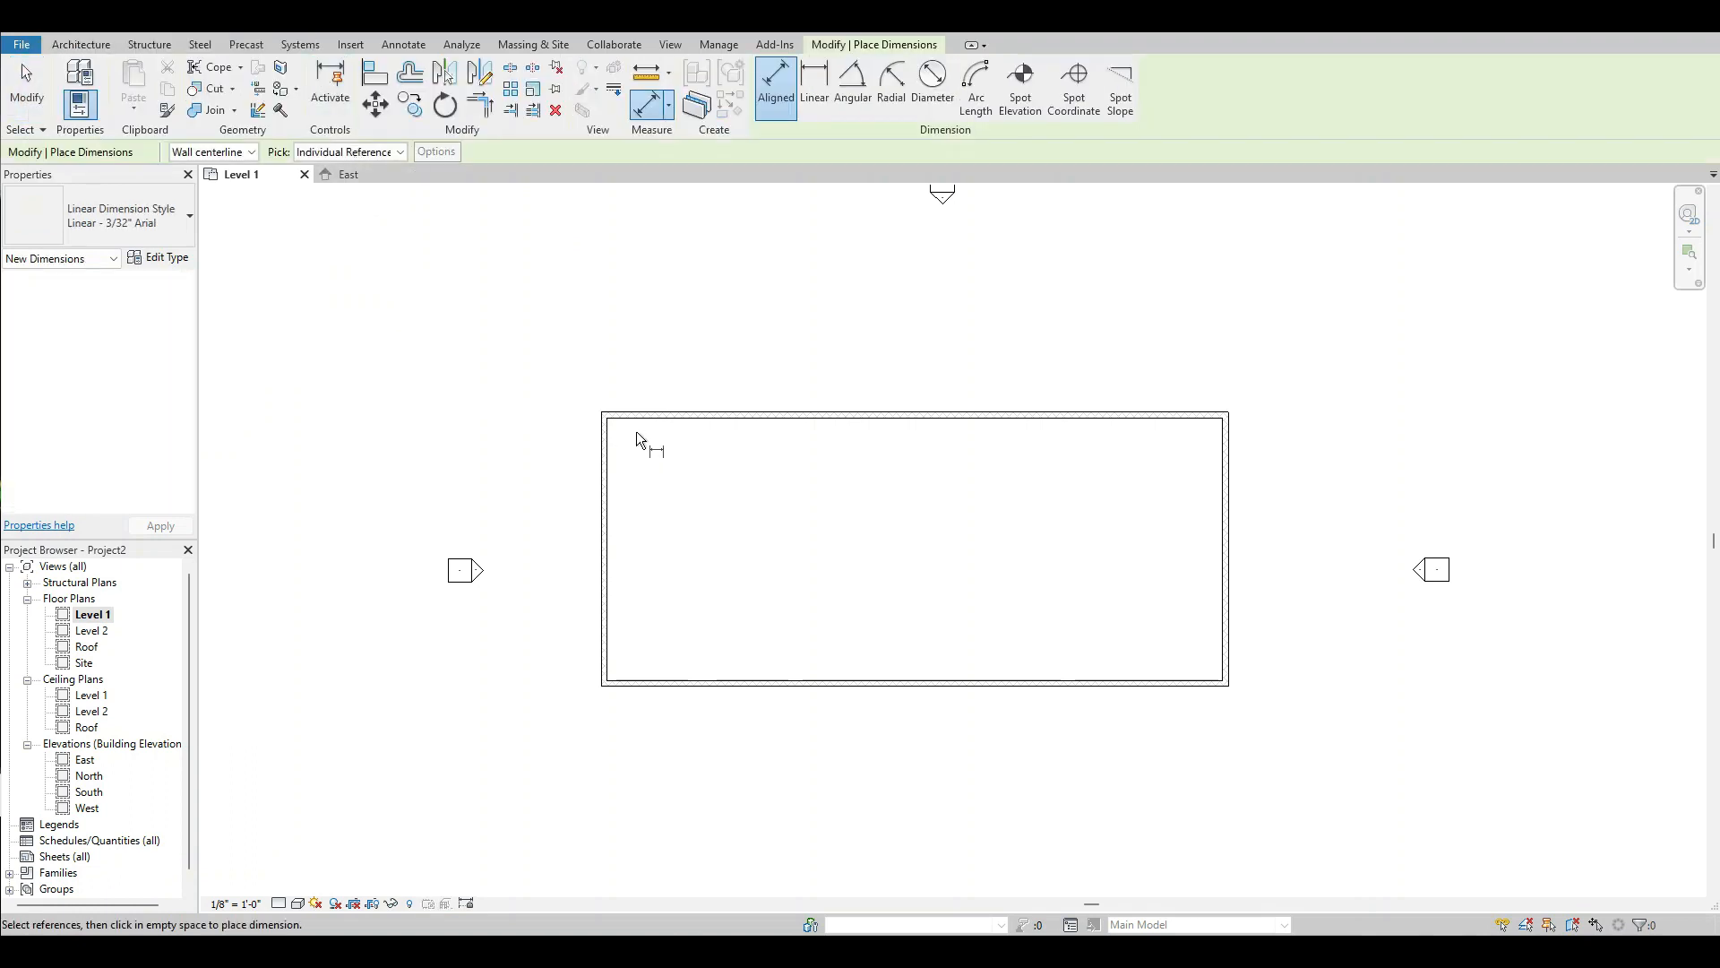
{"action": "scroll", "coordinate": [636, 432], "scroll_direction": "up", "scroll_amount": 5}
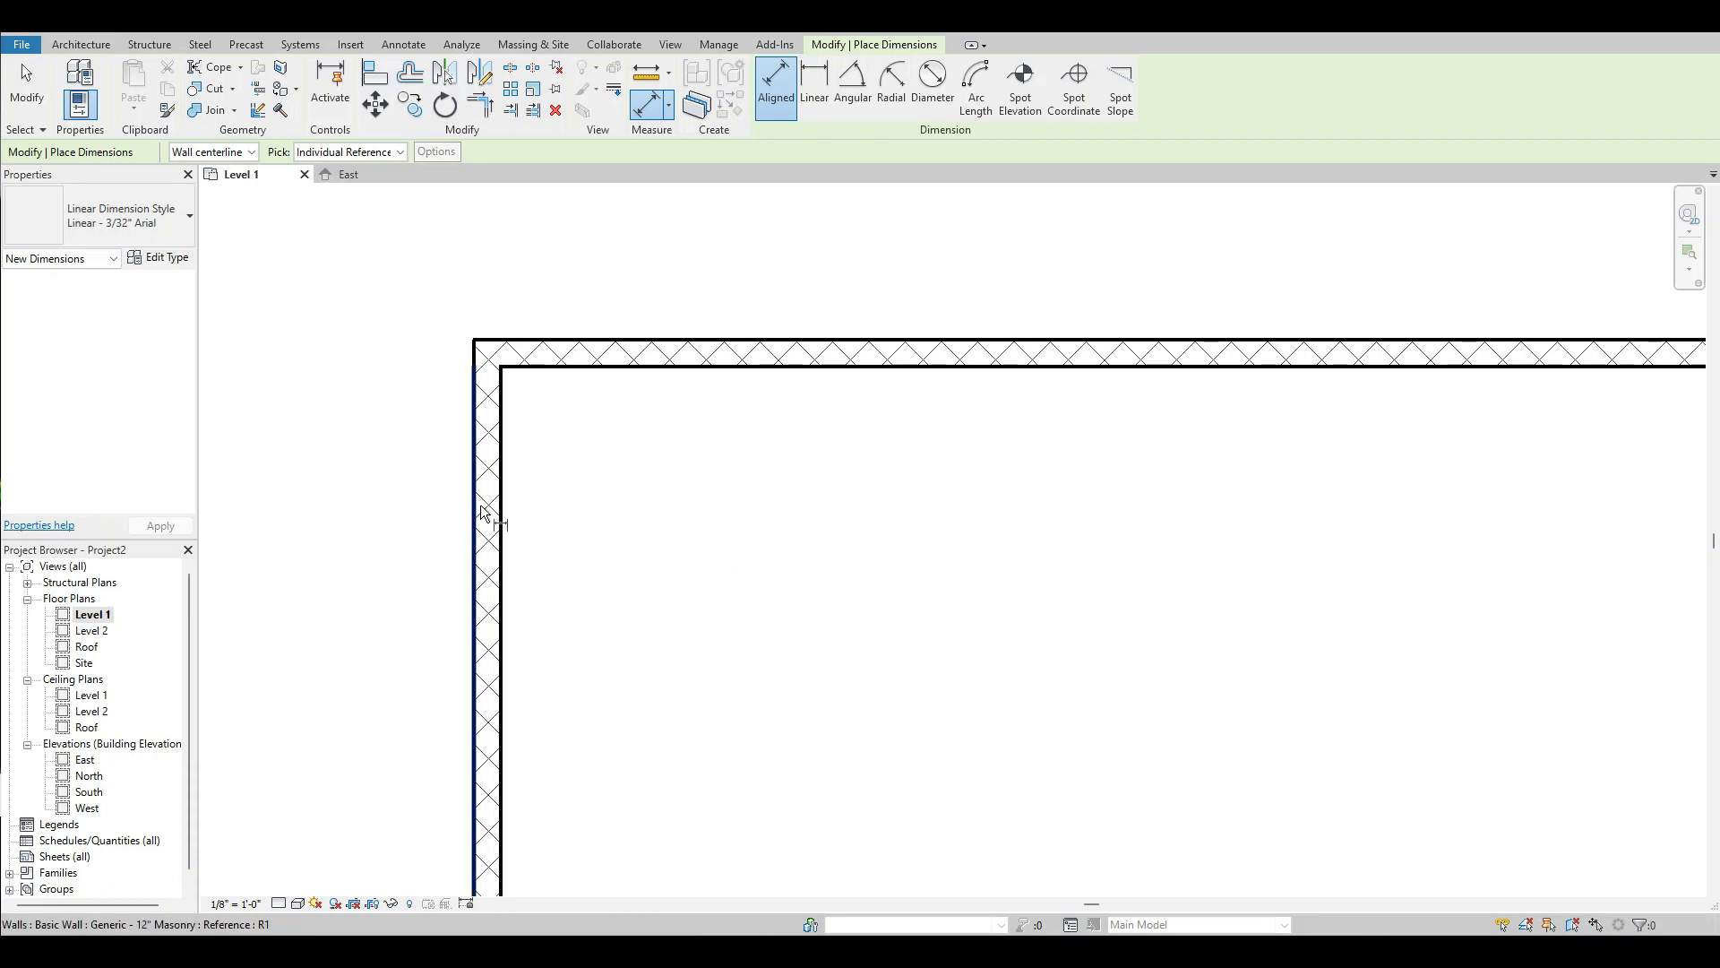
{"action": "left_click", "coordinate": [474, 515]}
{"action": "scroll", "coordinate": [534, 512], "scroll_direction": "down", "scroll_amount": 5}
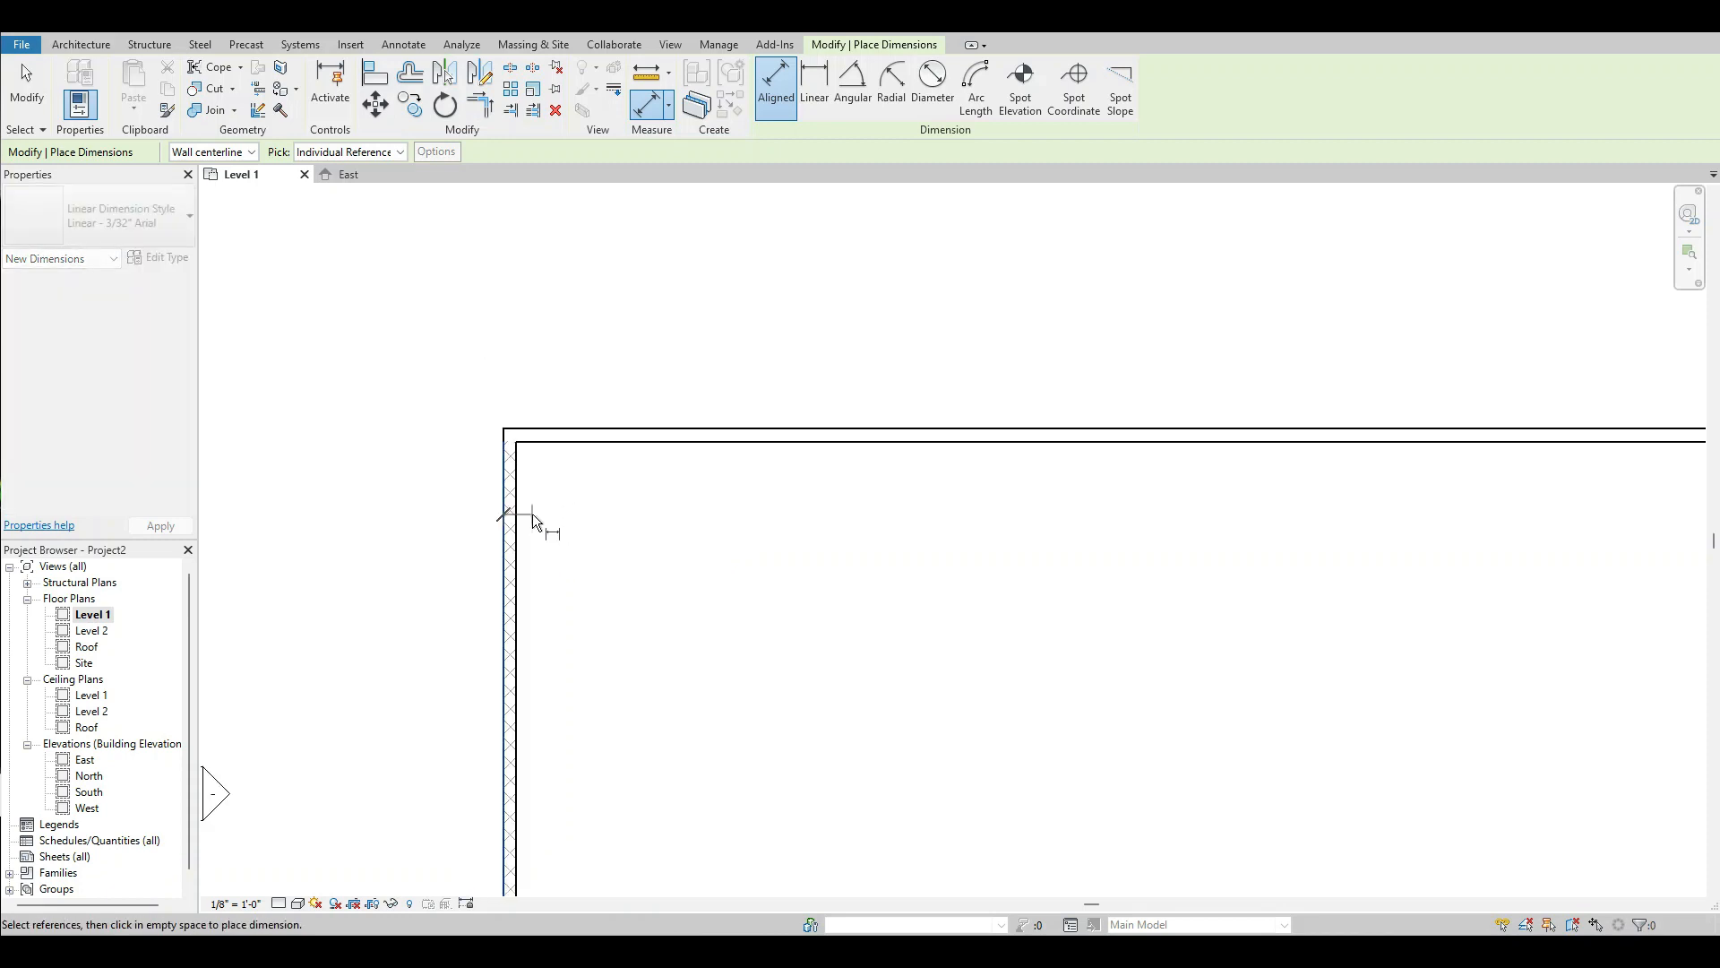
{"action": "scroll", "coordinate": [1050, 505], "scroll_direction": "up", "scroll_amount": 5}
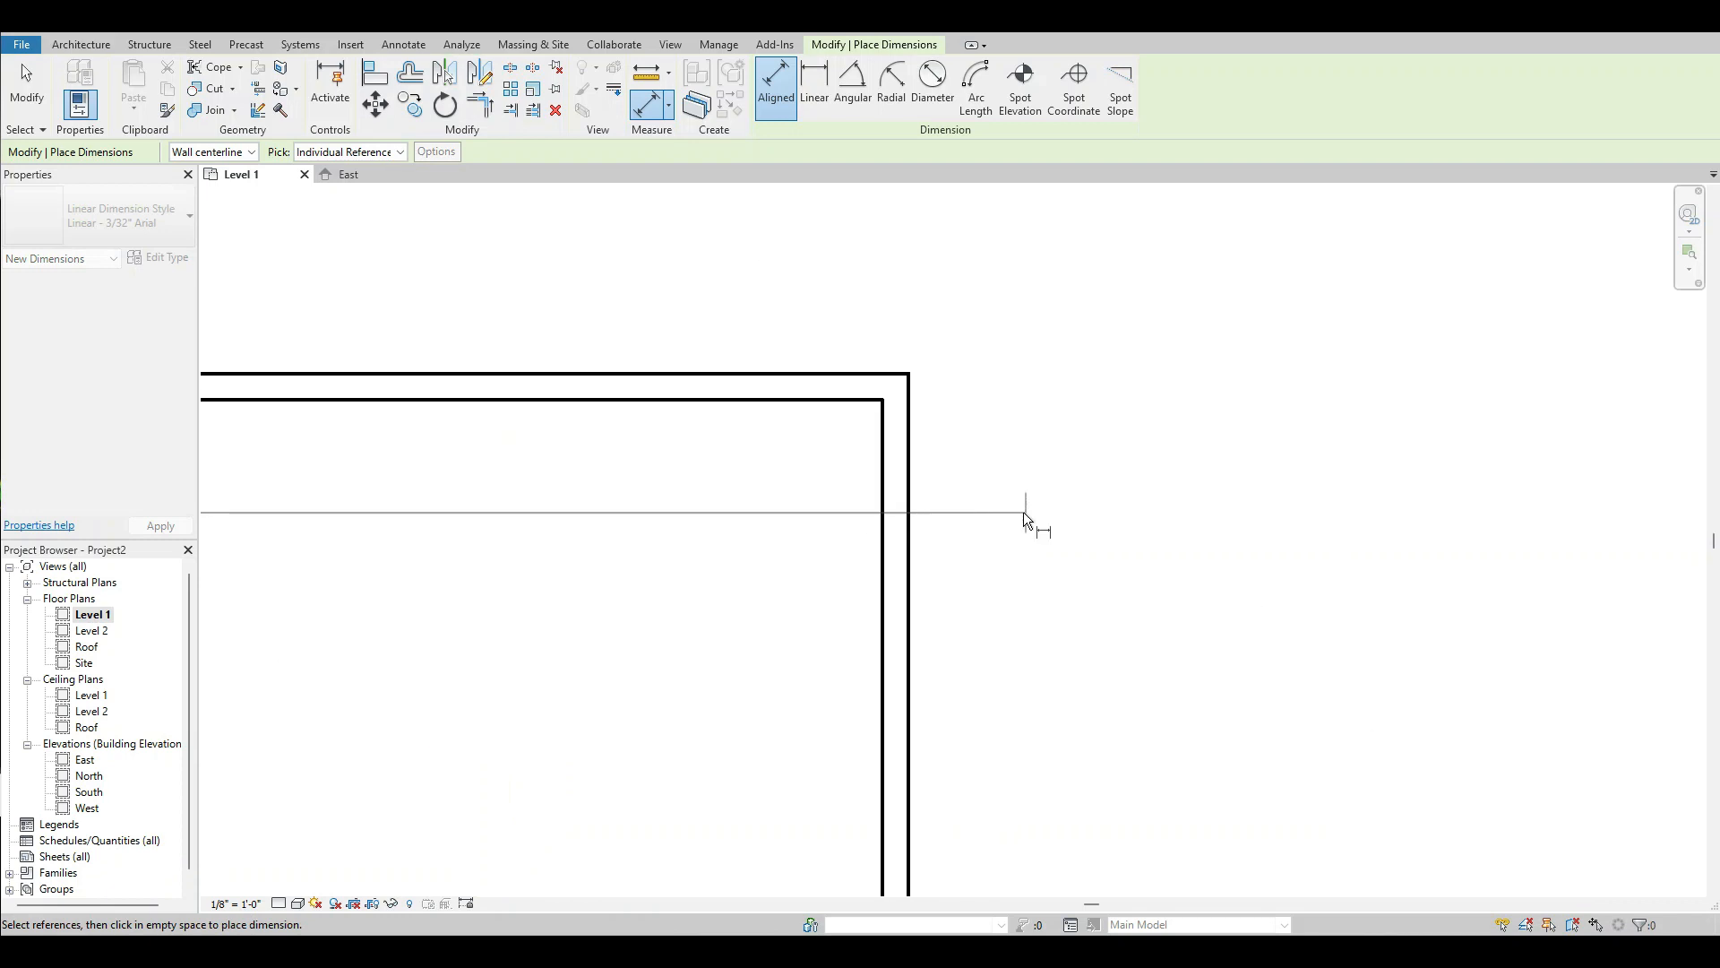
{"action": "scroll", "coordinate": [914, 523], "scroll_direction": "up", "scroll_amount": 3}
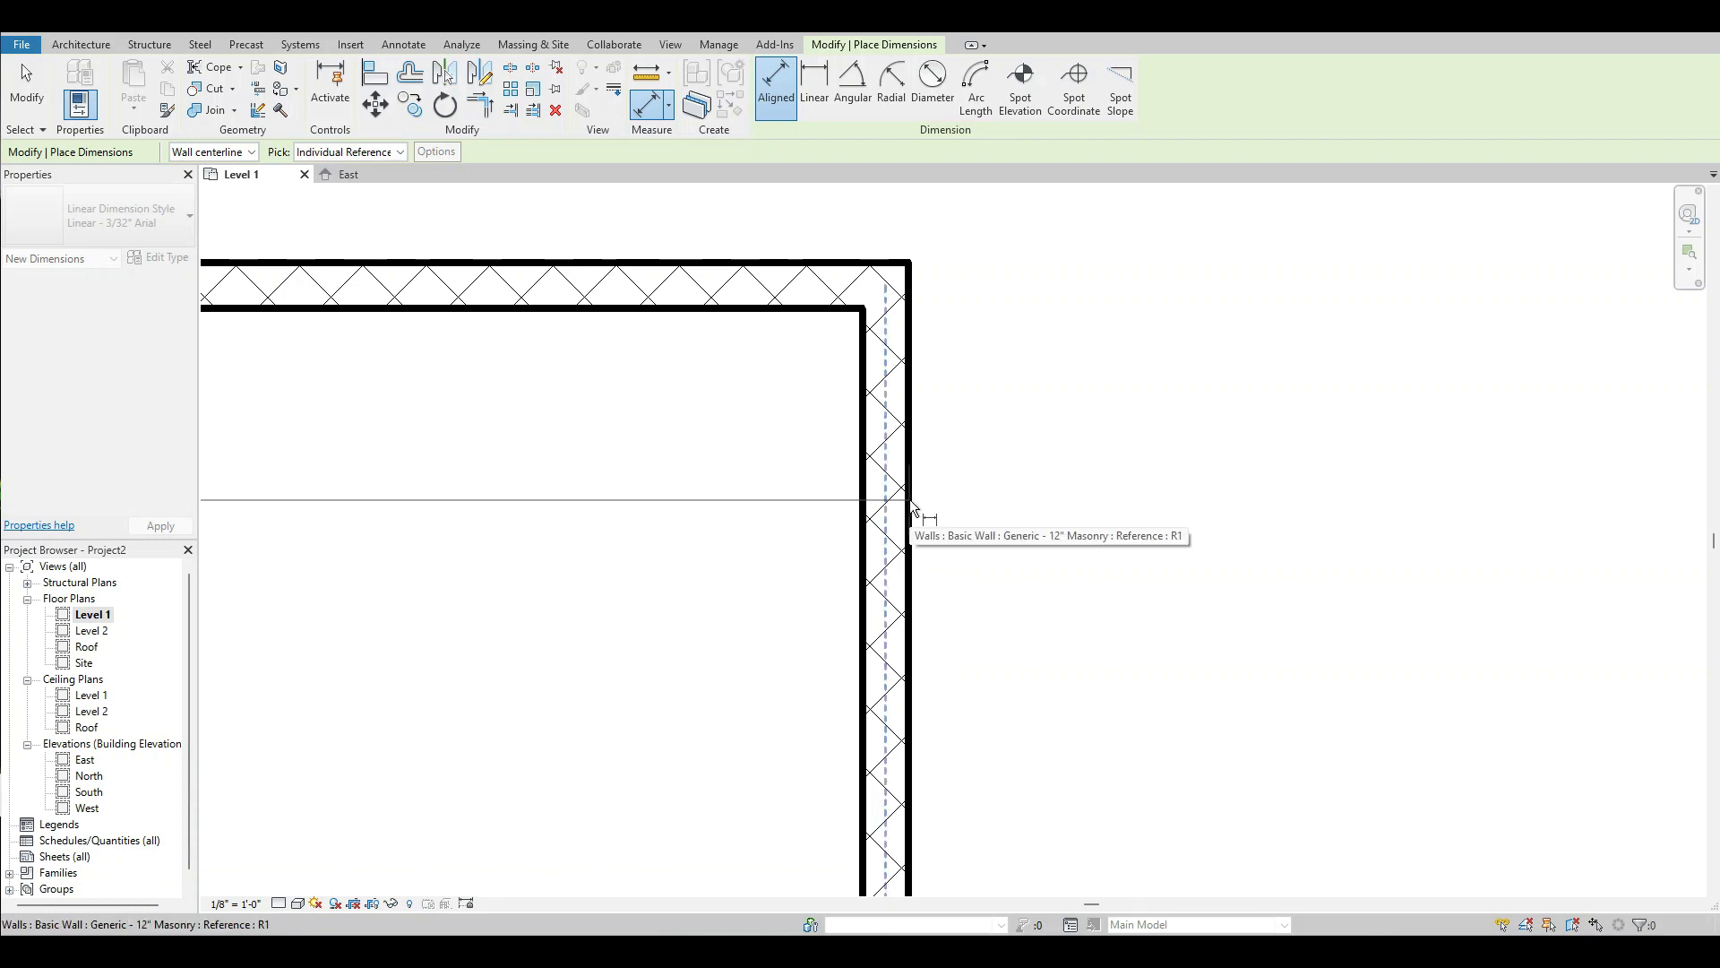
{"action": "left_click", "coordinate": [911, 500]}
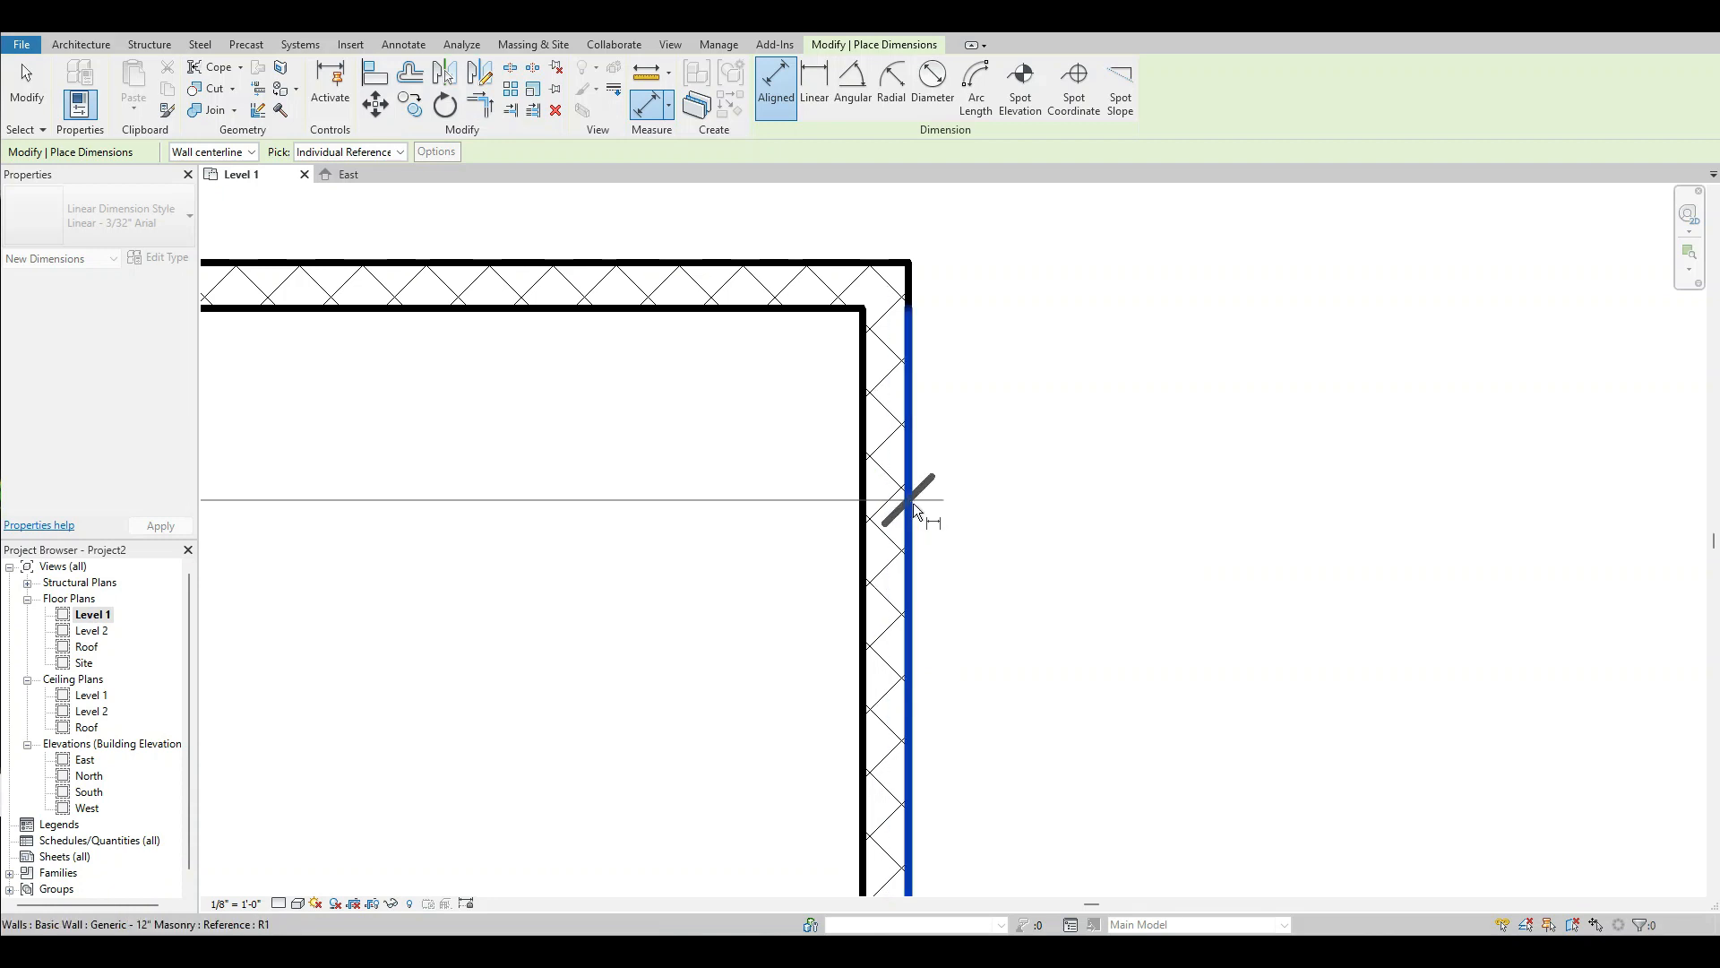
{"action": "scroll", "coordinate": [923, 466], "scroll_direction": "down", "scroll_amount": 5}
{"action": "scroll", "coordinate": [1039, 470], "scroll_direction": "down", "scroll_amount": 4}
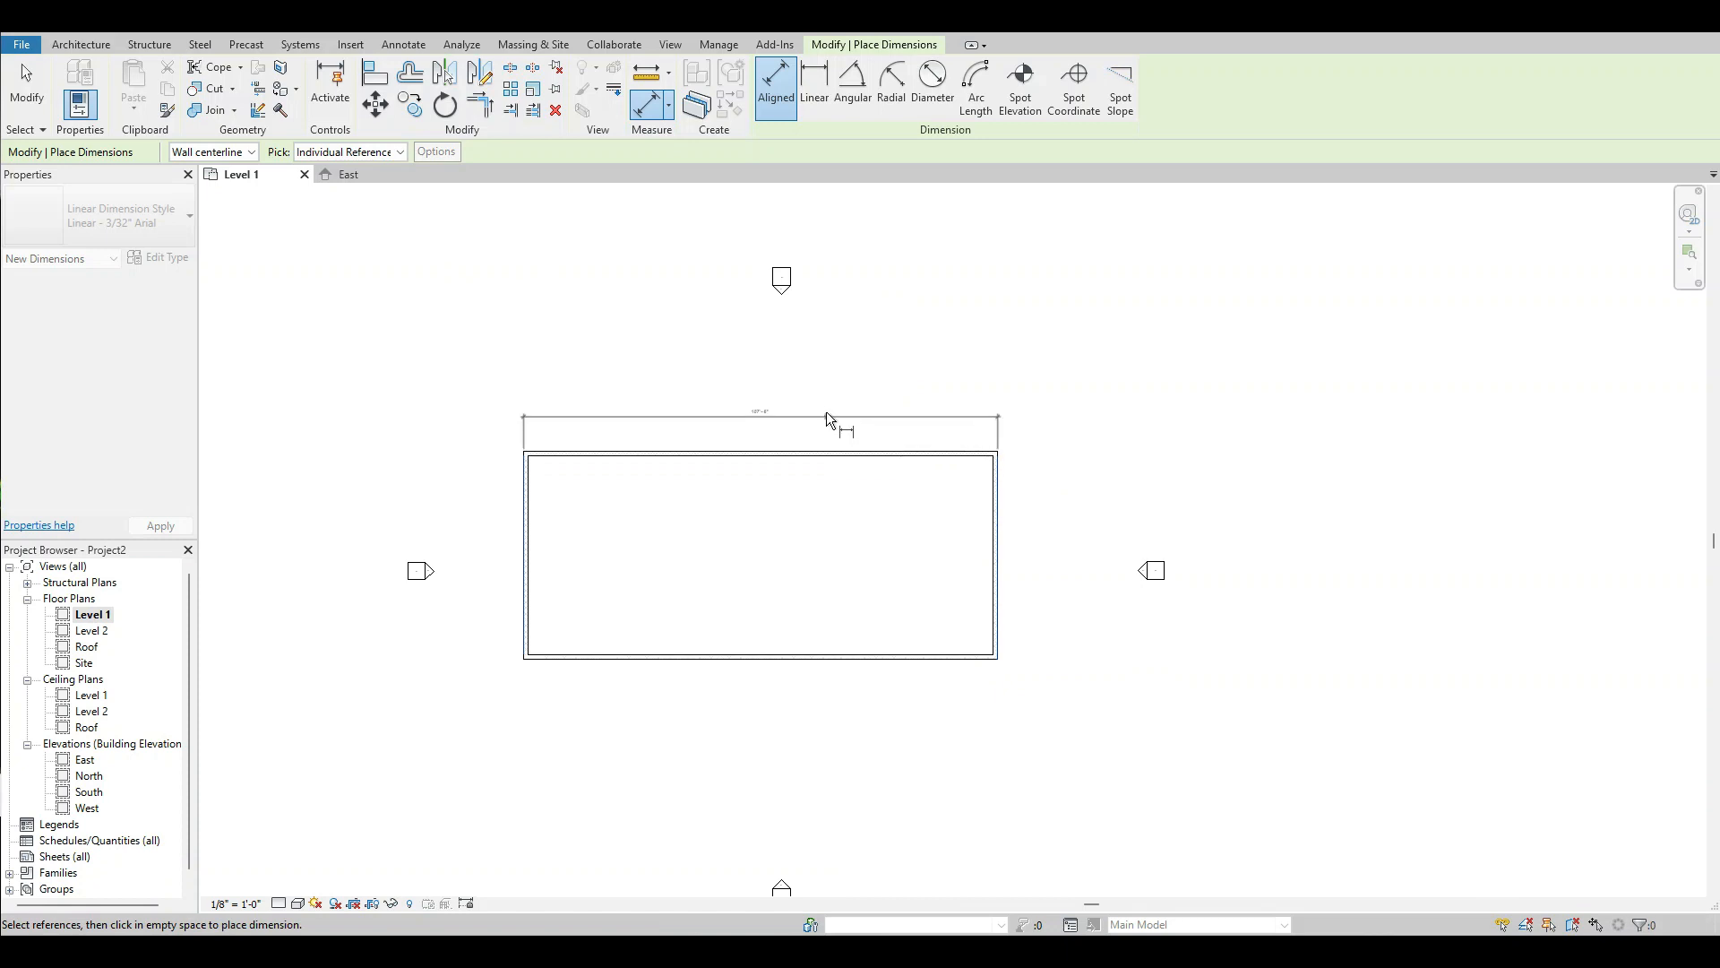
{"action": "scroll", "coordinate": [826, 411], "scroll_direction": "up", "scroll_amount": 2}
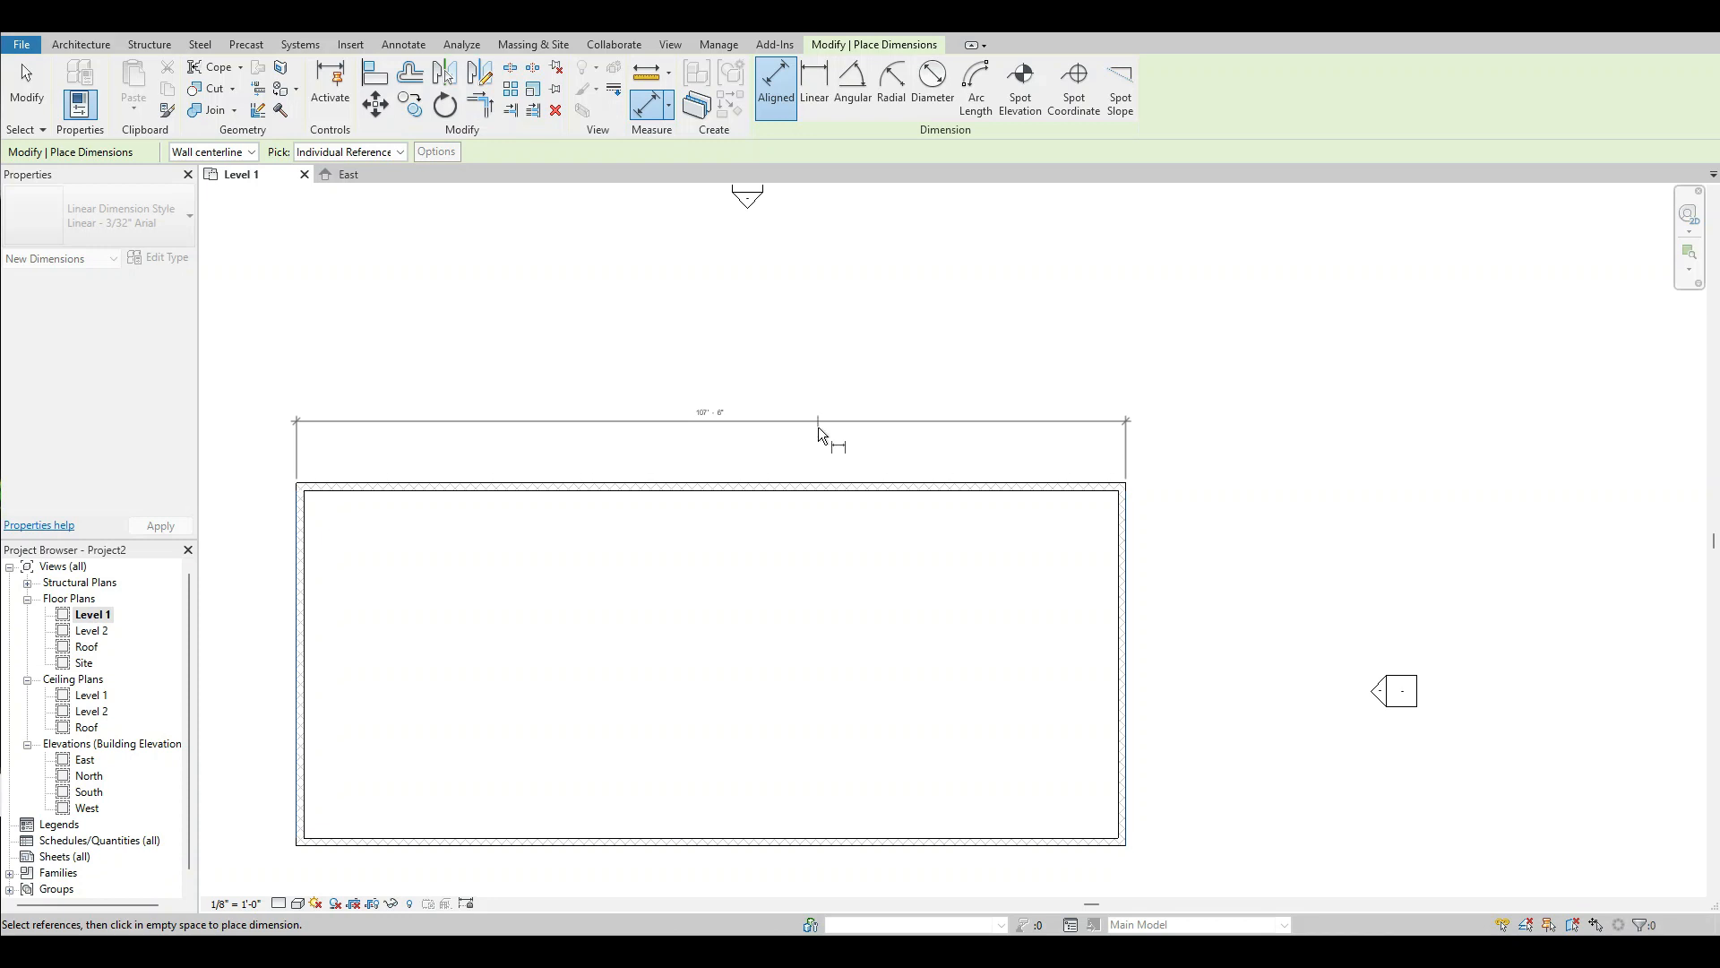
{"action": "left_click", "coordinate": [822, 422]}
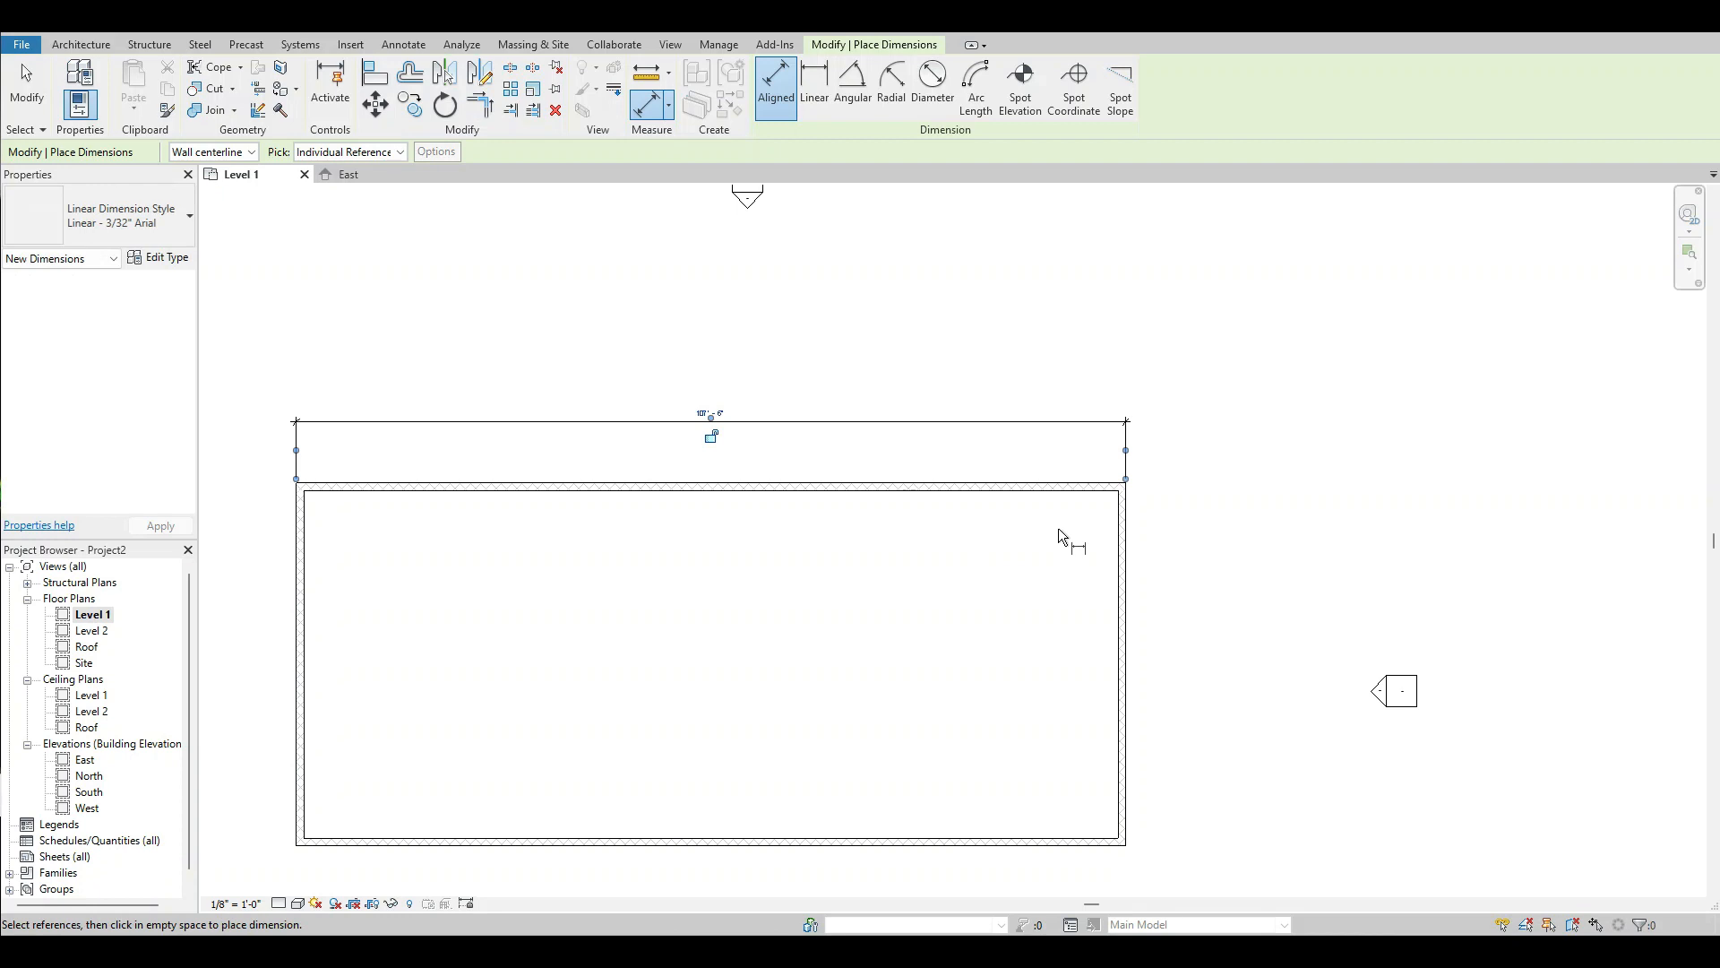
Place an aligned dimension between the outer faces of the north and south walls, outside the east wall, and end dimensioning.
{"action": "scroll", "coordinate": [1070, 522], "scroll_direction": "up", "scroll_amount": 2}
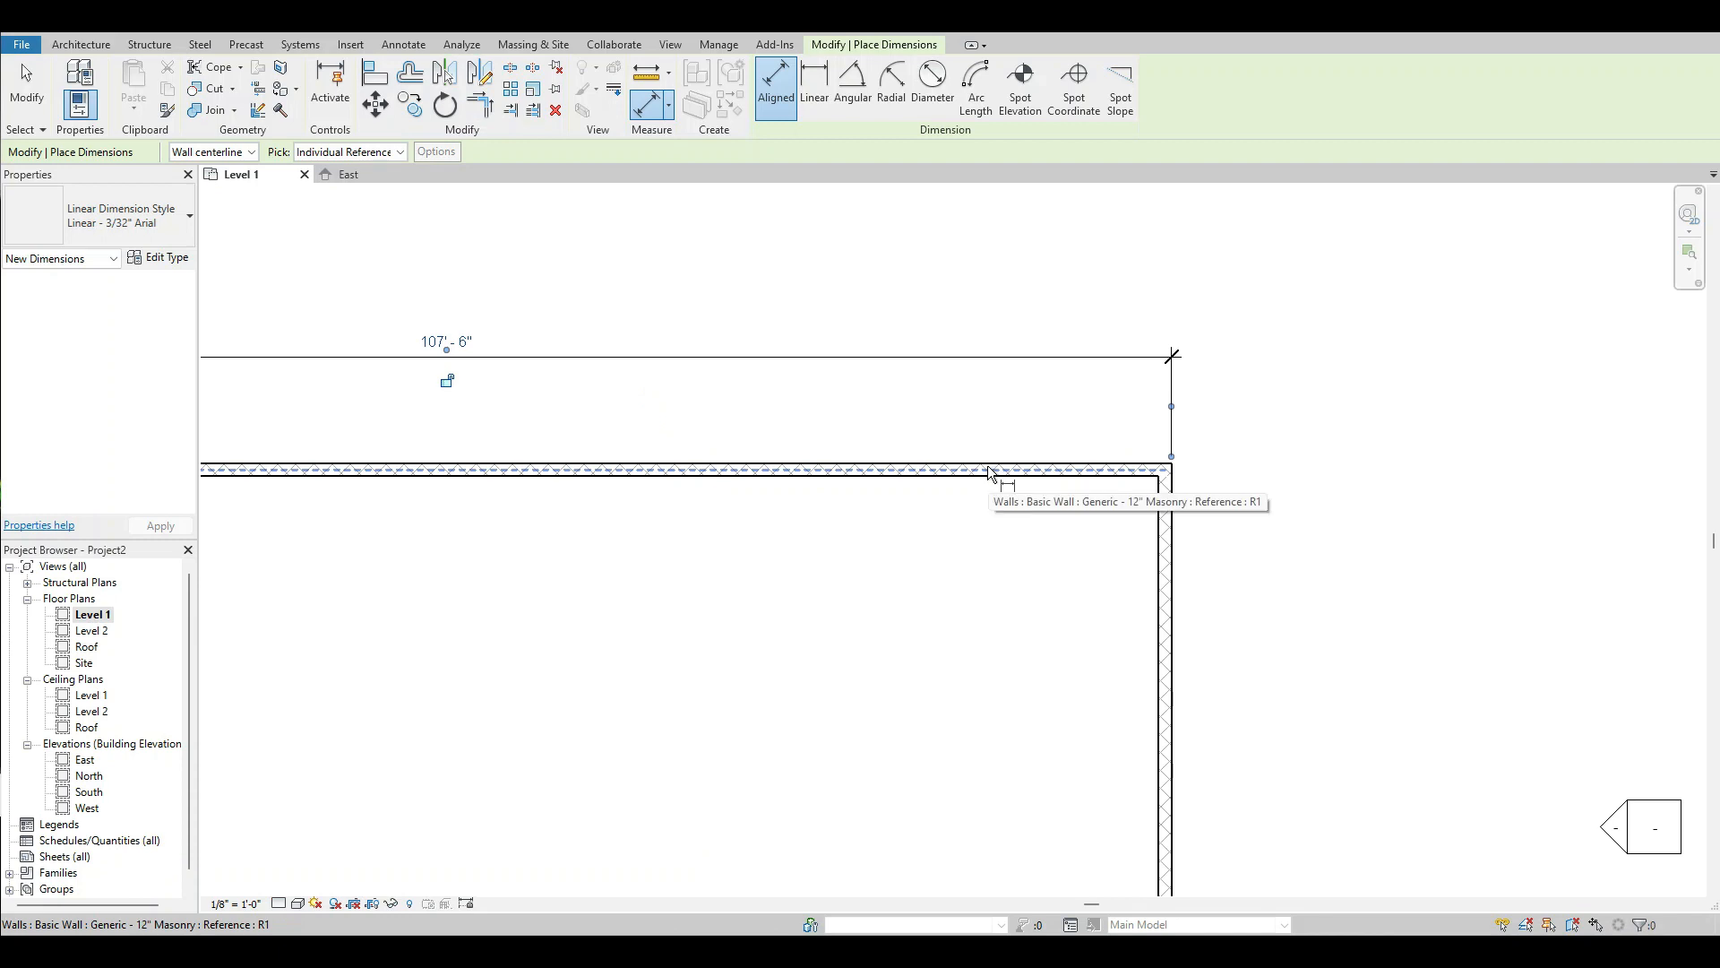
{"action": "left_click", "coordinate": [989, 472]}
{"action": "scroll", "coordinate": [1015, 405], "scroll_direction": "down", "scroll_amount": 2}
{"action": "scroll", "coordinate": [1016, 408], "scroll_direction": "down", "scroll_amount": 2}
{"action": "scroll", "coordinate": [1013, 695], "scroll_direction": "up", "scroll_amount": 5}
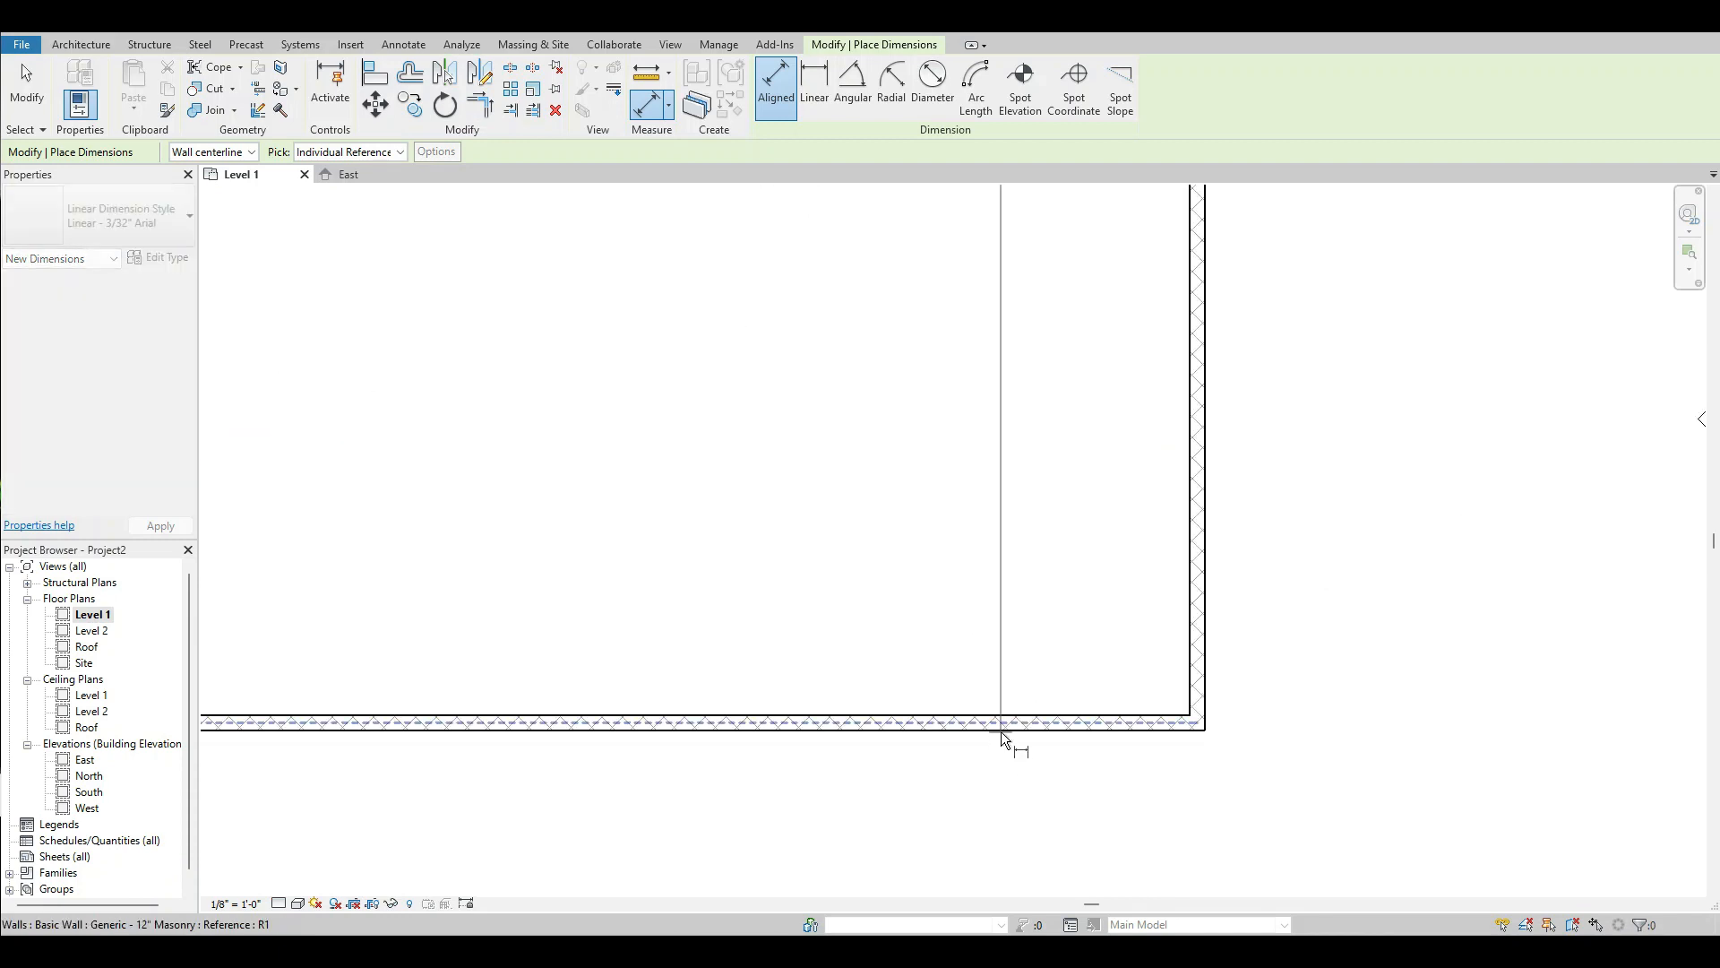
{"action": "scroll", "coordinate": [1001, 731], "scroll_direction": "down", "scroll_amount": 2}
{"action": "left_click", "coordinate": [1002, 731]}
{"action": "left_click", "coordinate": [1178, 661]}
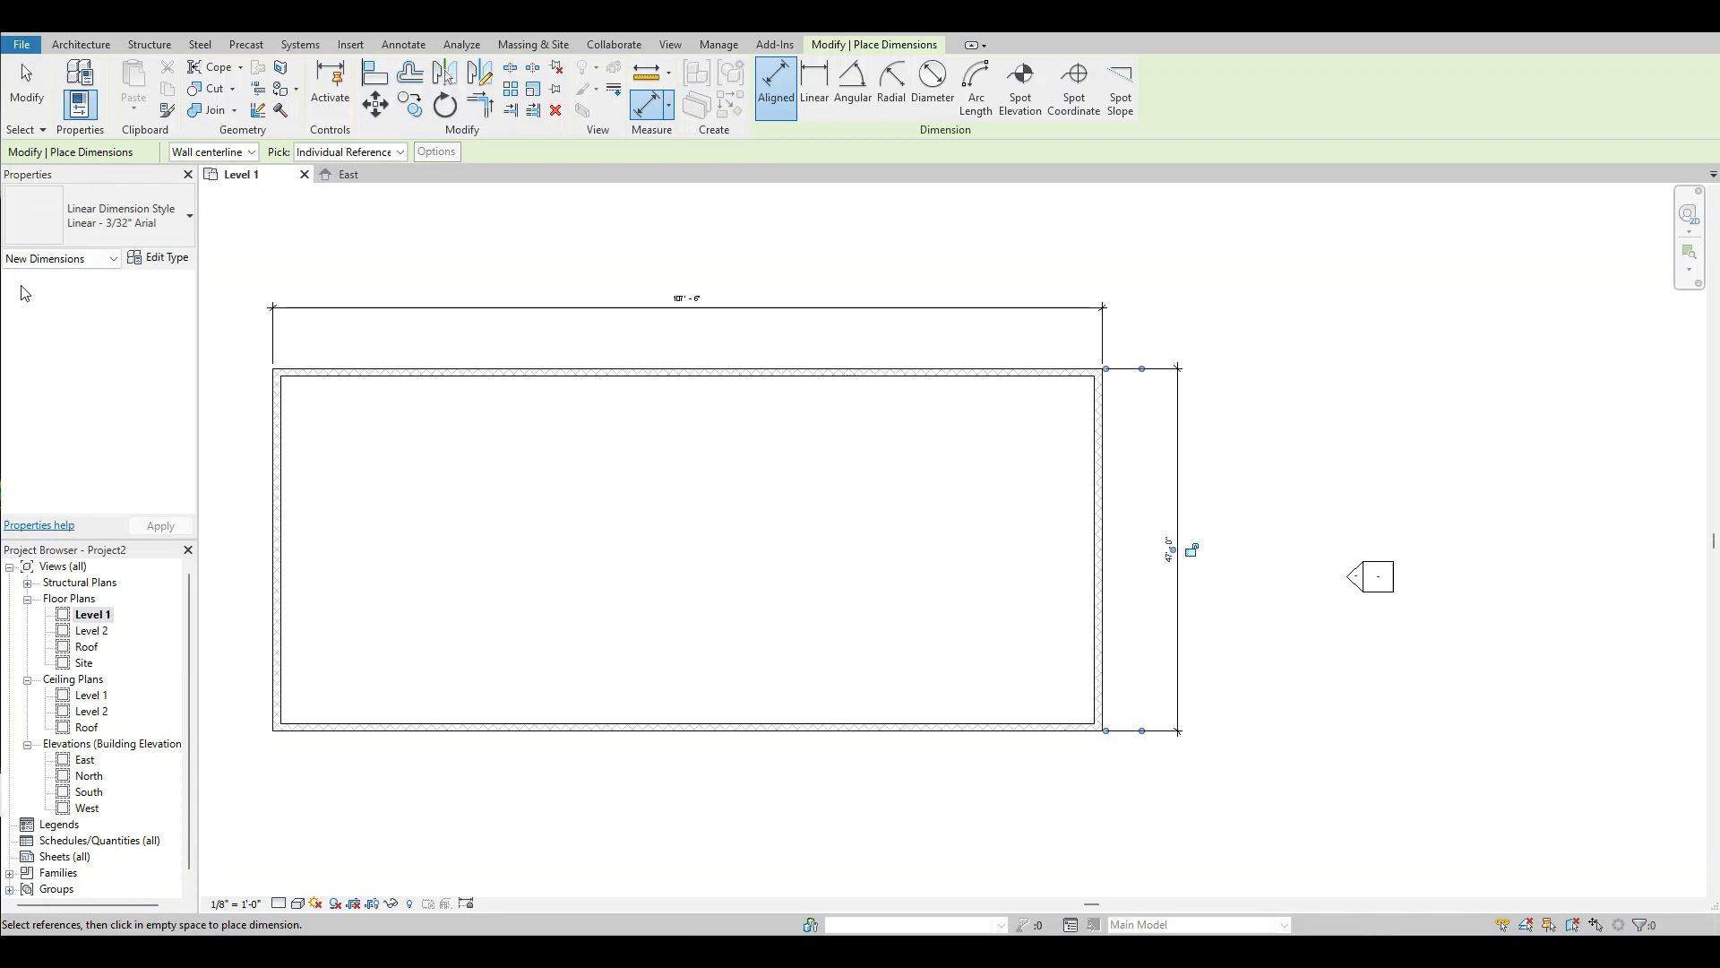
{"action": "left_click", "coordinate": [31, 98]}
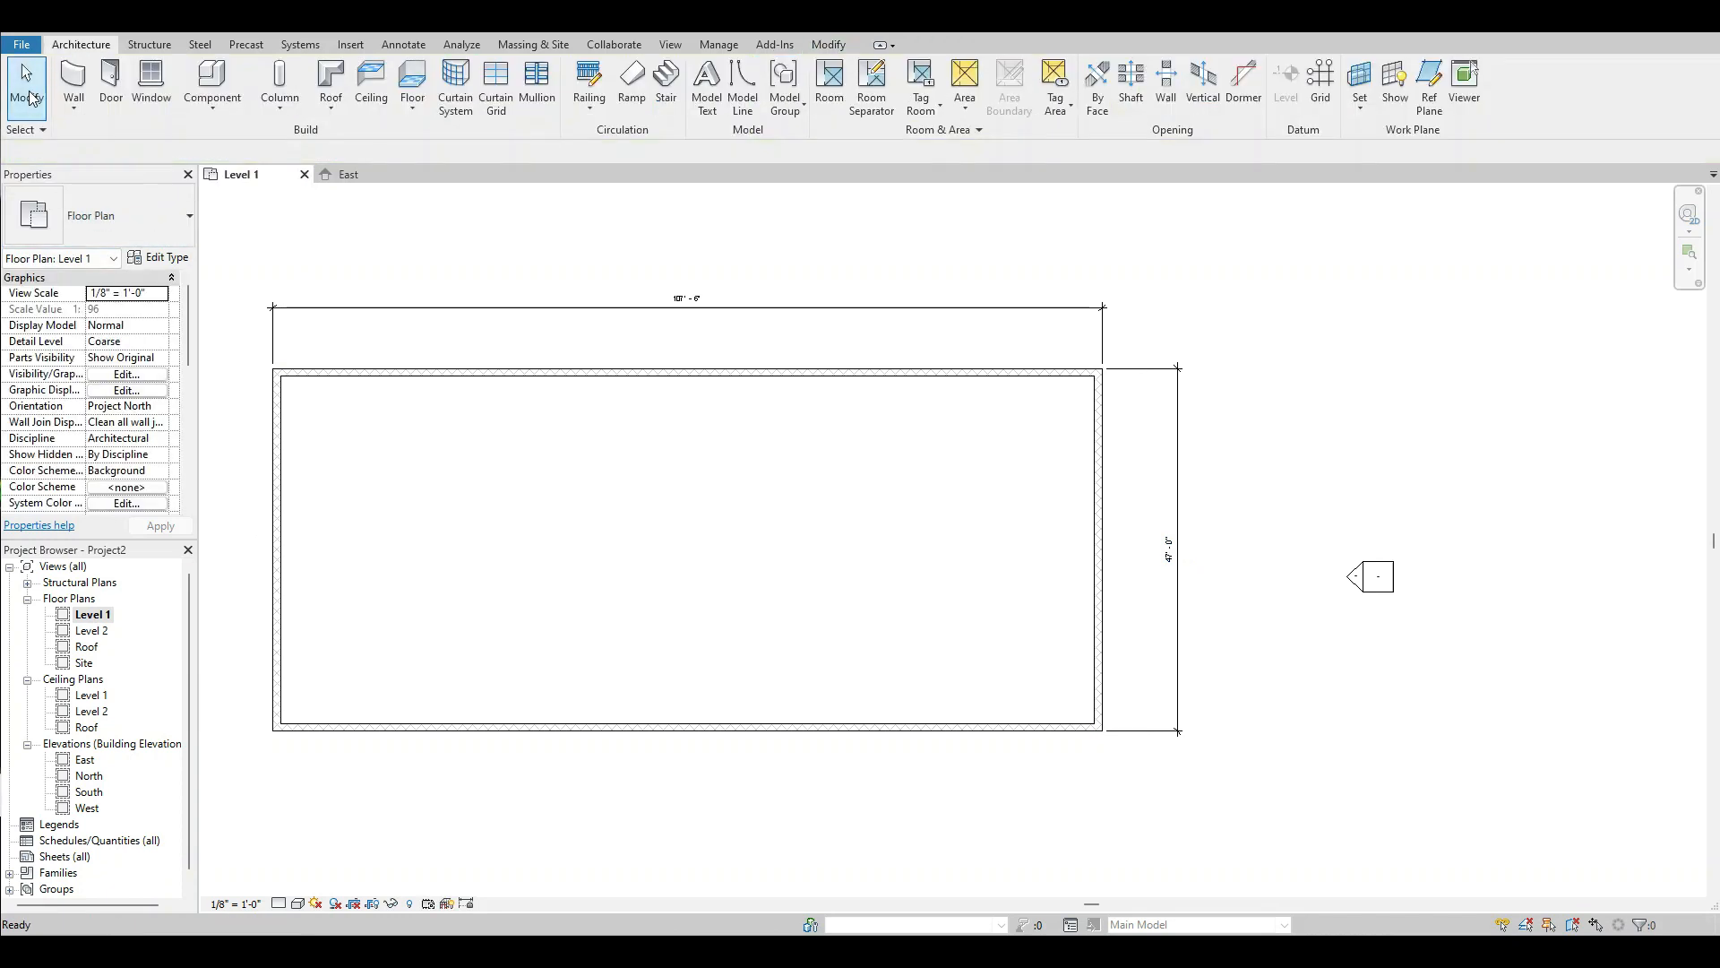
Set the building's overall east-west length to 60' by moving the west wall through its dimension.
{"action": "scroll", "coordinate": [636, 296], "scroll_direction": "up", "scroll_amount": 2}
{"action": "scroll", "coordinate": [697, 335], "scroll_direction": "up", "scroll_amount": 1}
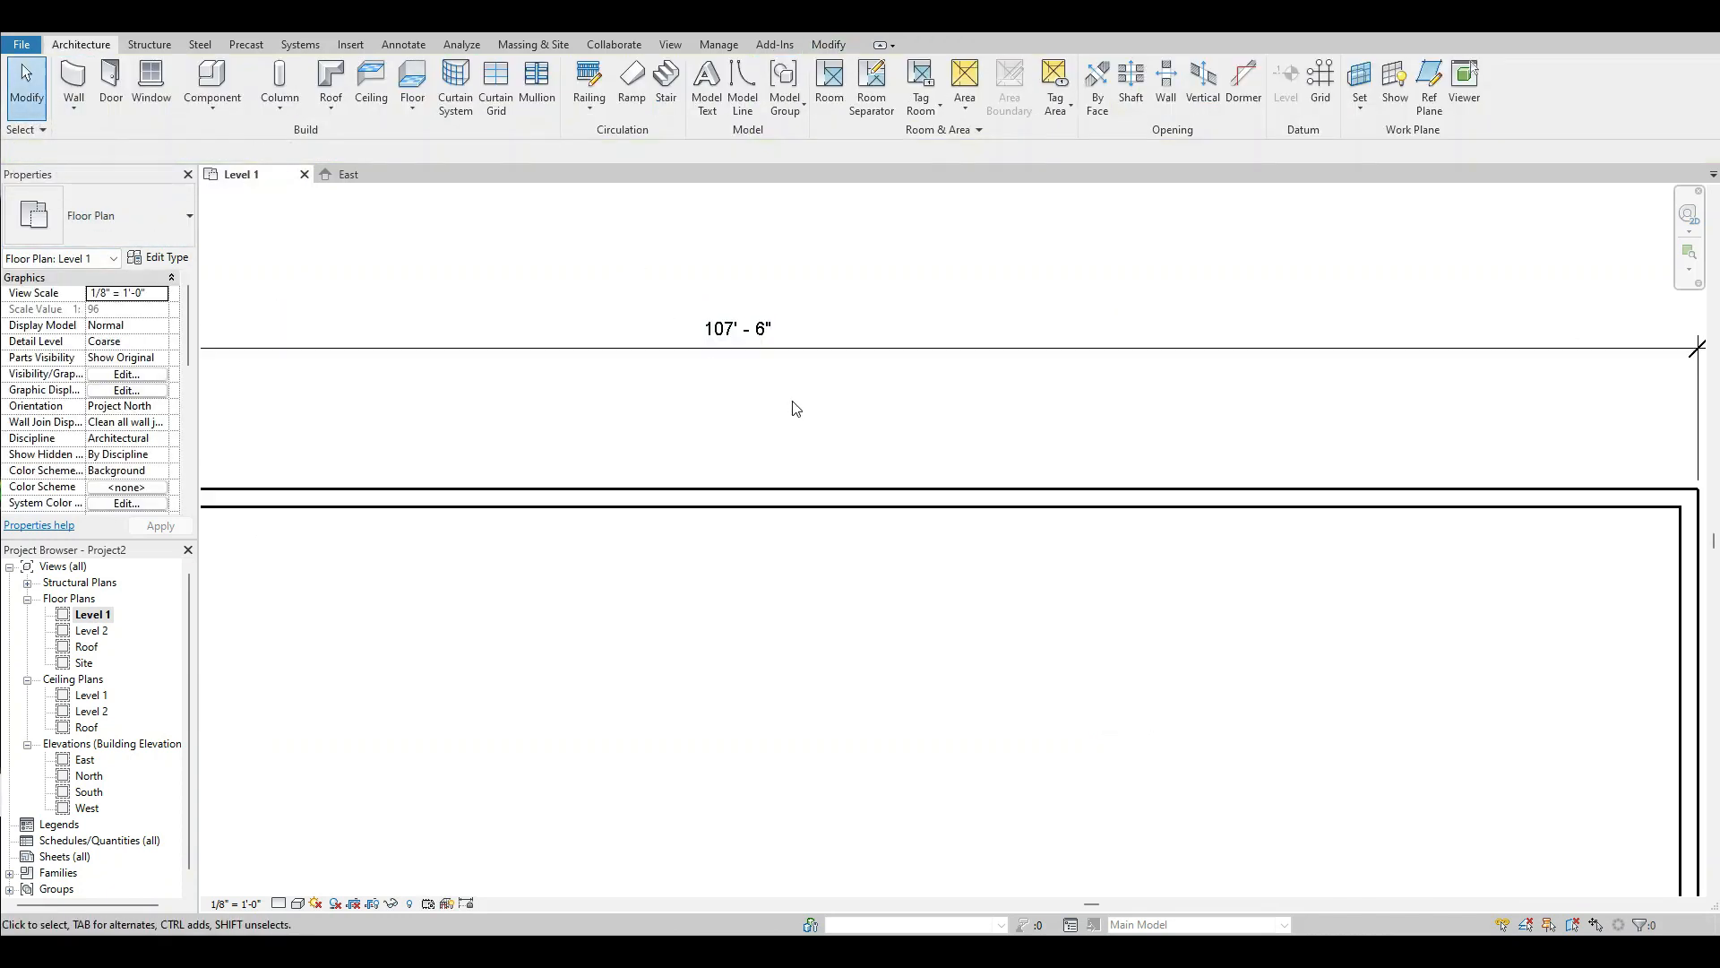
{"action": "scroll", "coordinate": [779, 394], "scroll_direction": "down", "scroll_amount": 3}
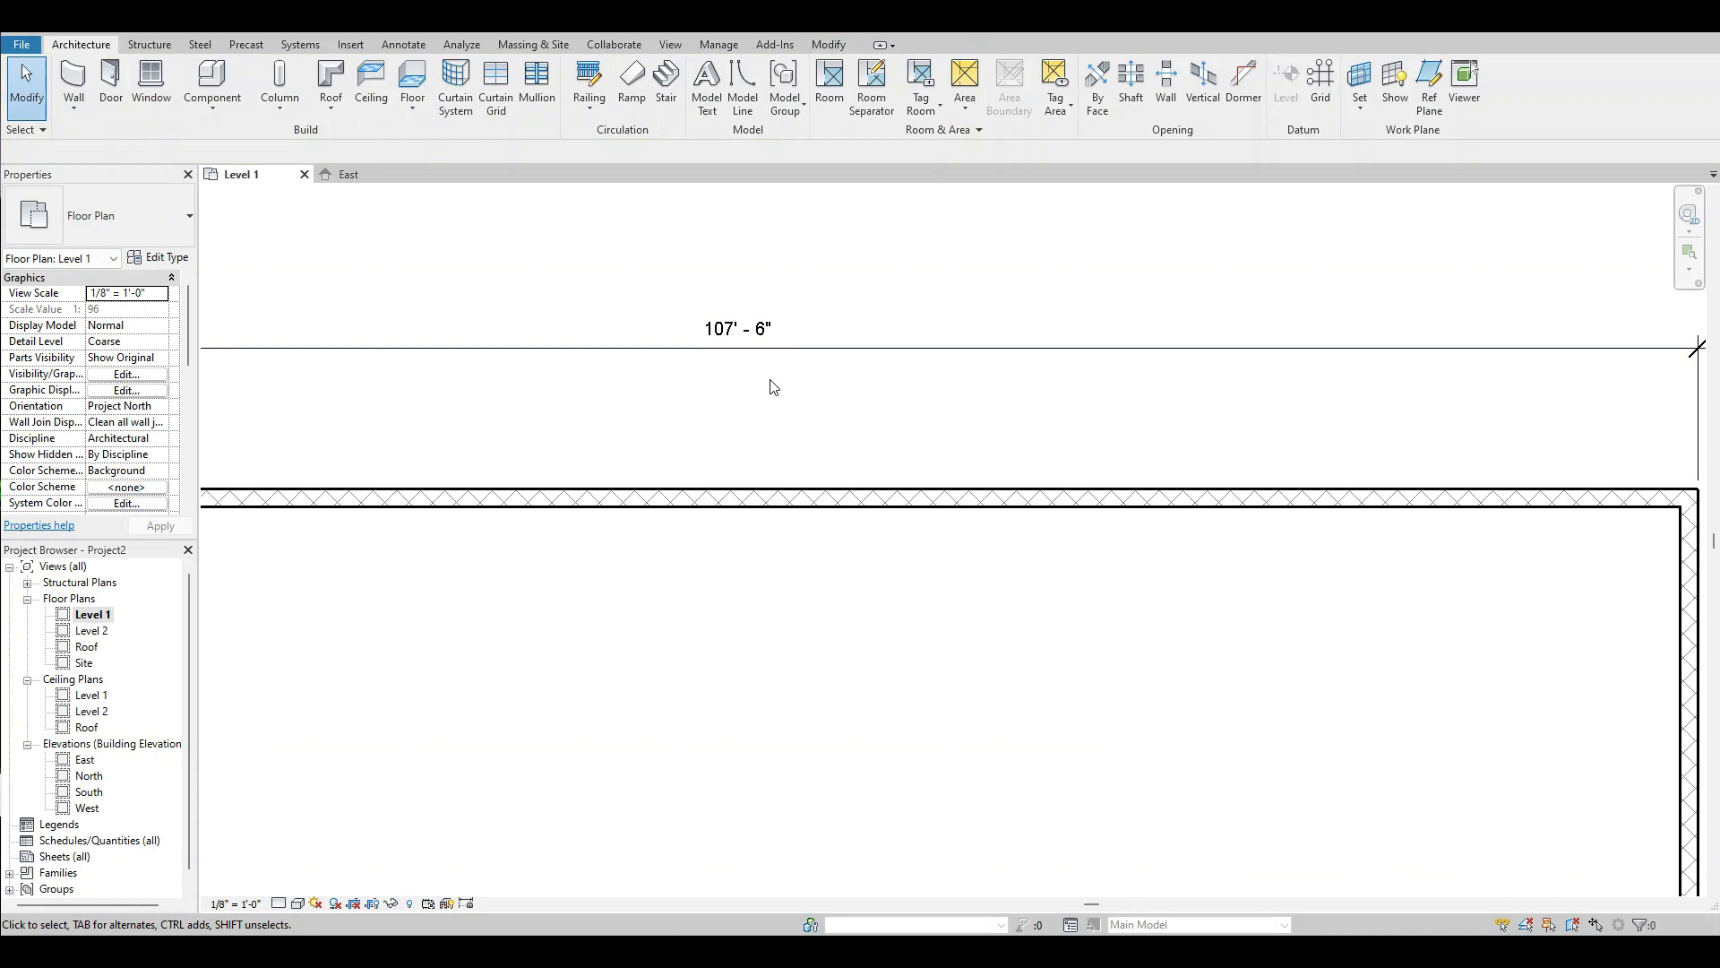
{"action": "scroll", "coordinate": [903, 507], "scroll_direction": "down", "scroll_amount": 2}
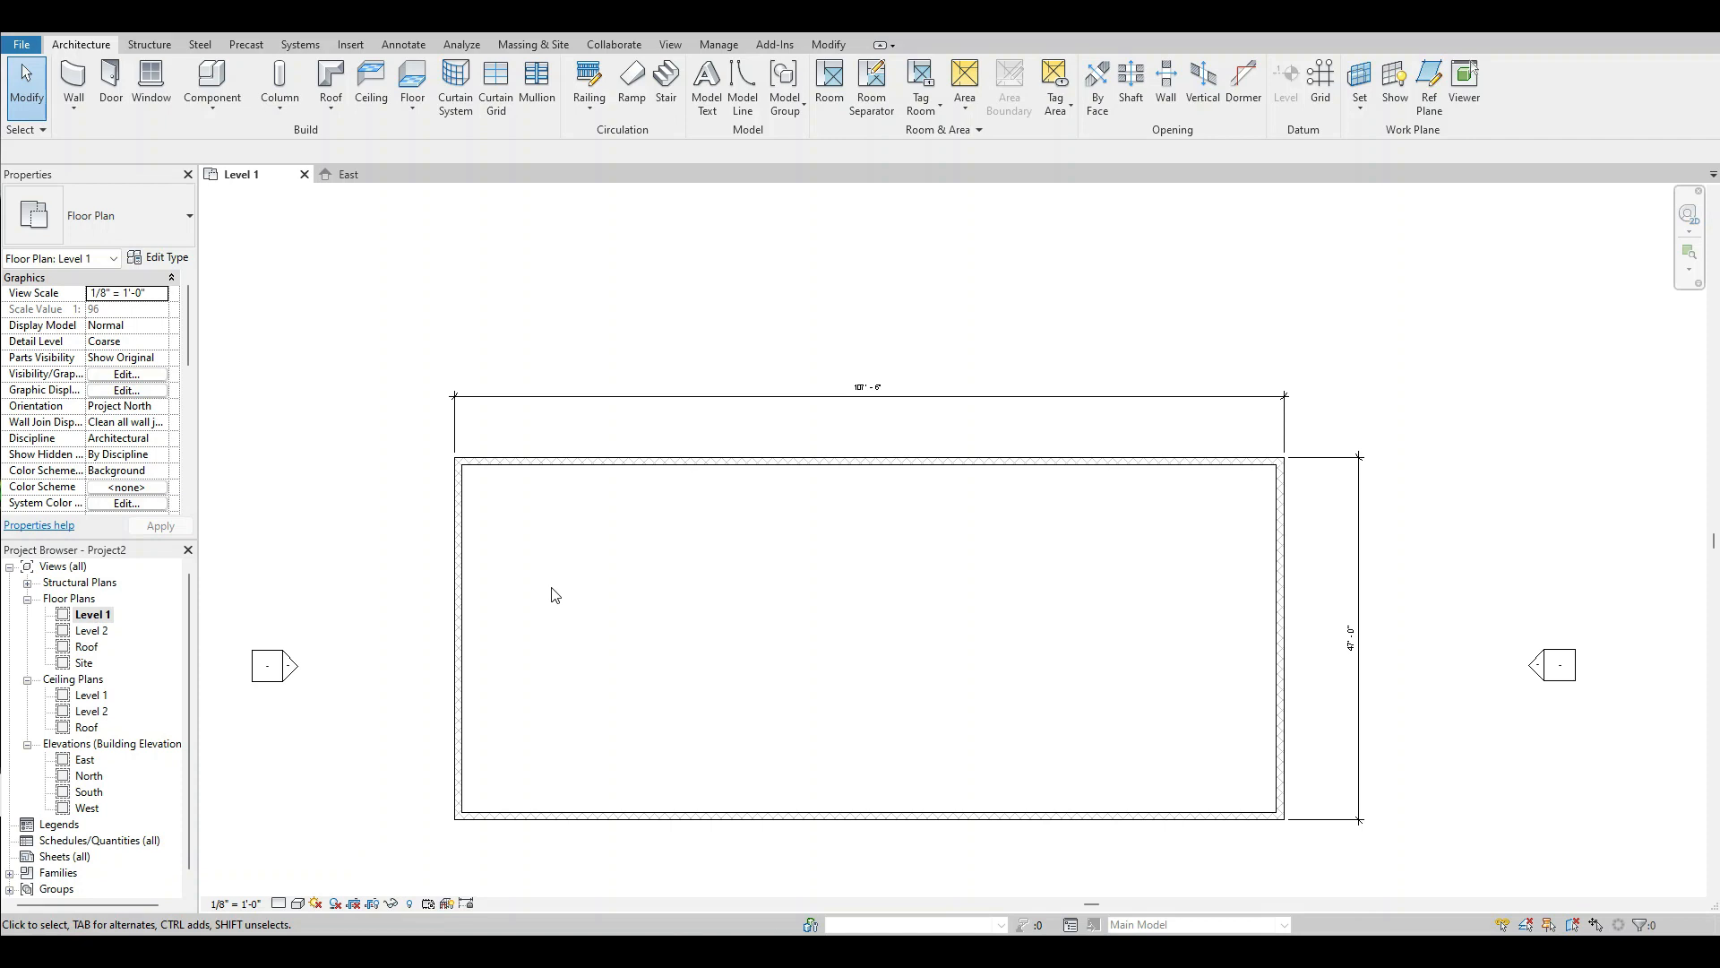
{"action": "left_click", "coordinate": [459, 574]}
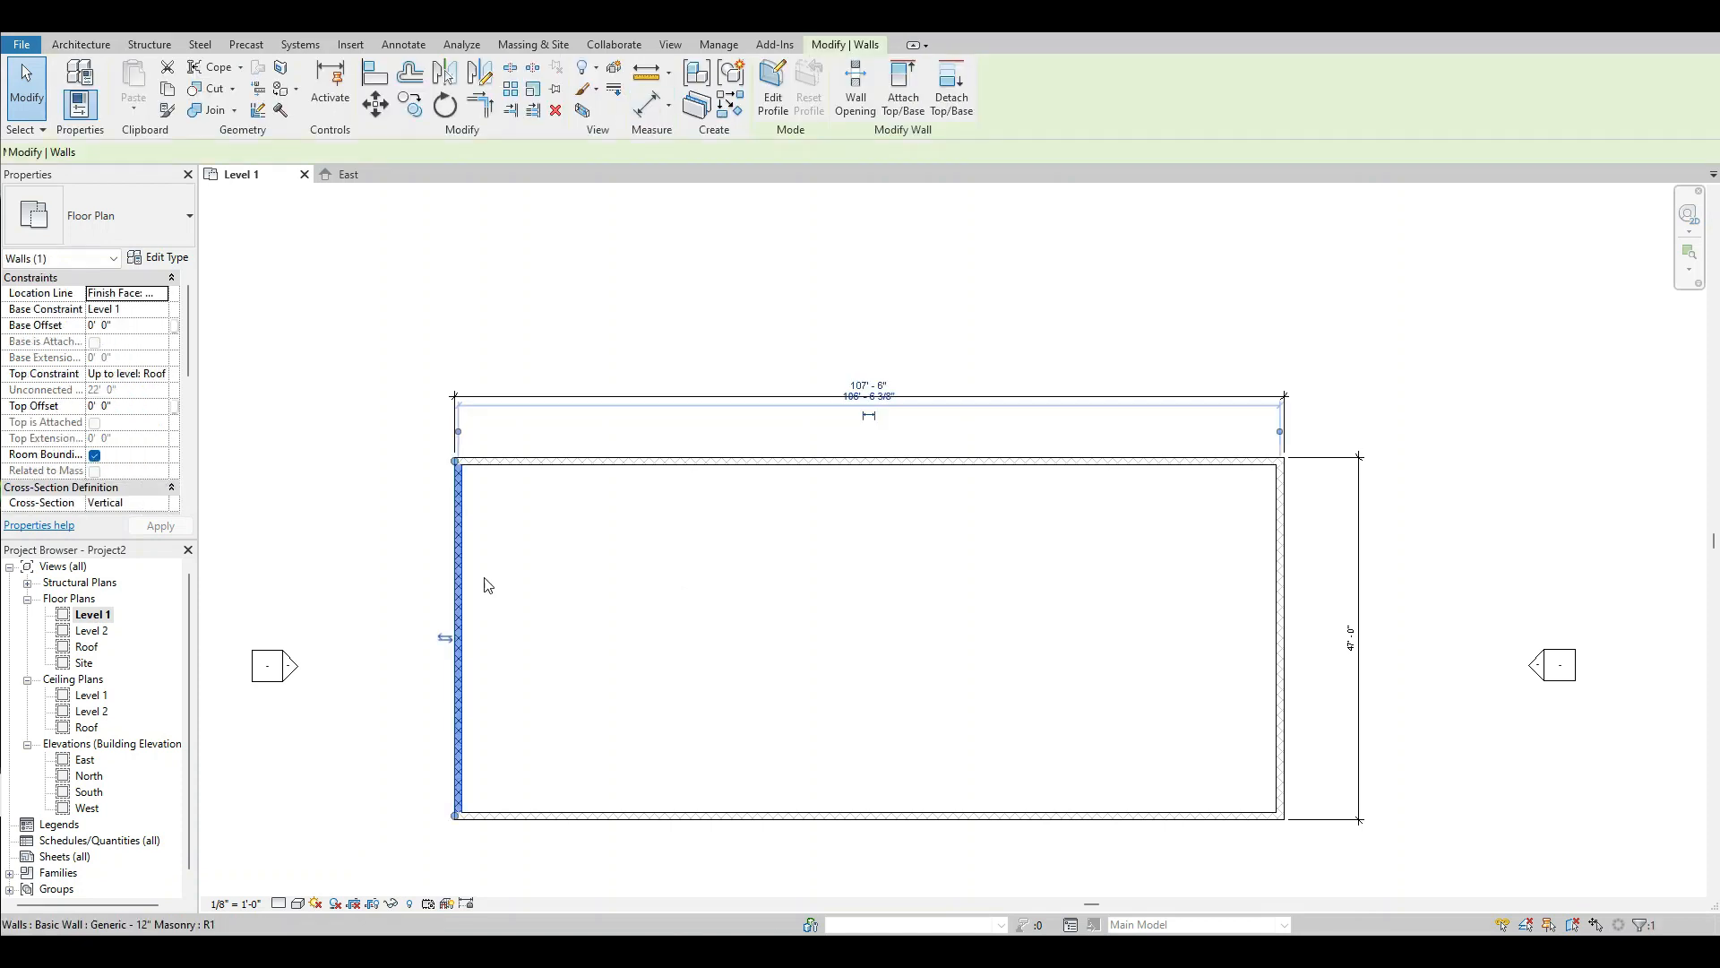
{"action": "scroll", "coordinate": [906, 341], "scroll_direction": "up", "scroll_amount": 4}
{"action": "left_click", "coordinate": [840, 483]}
{"action": "left_click", "coordinate": [841, 483]}
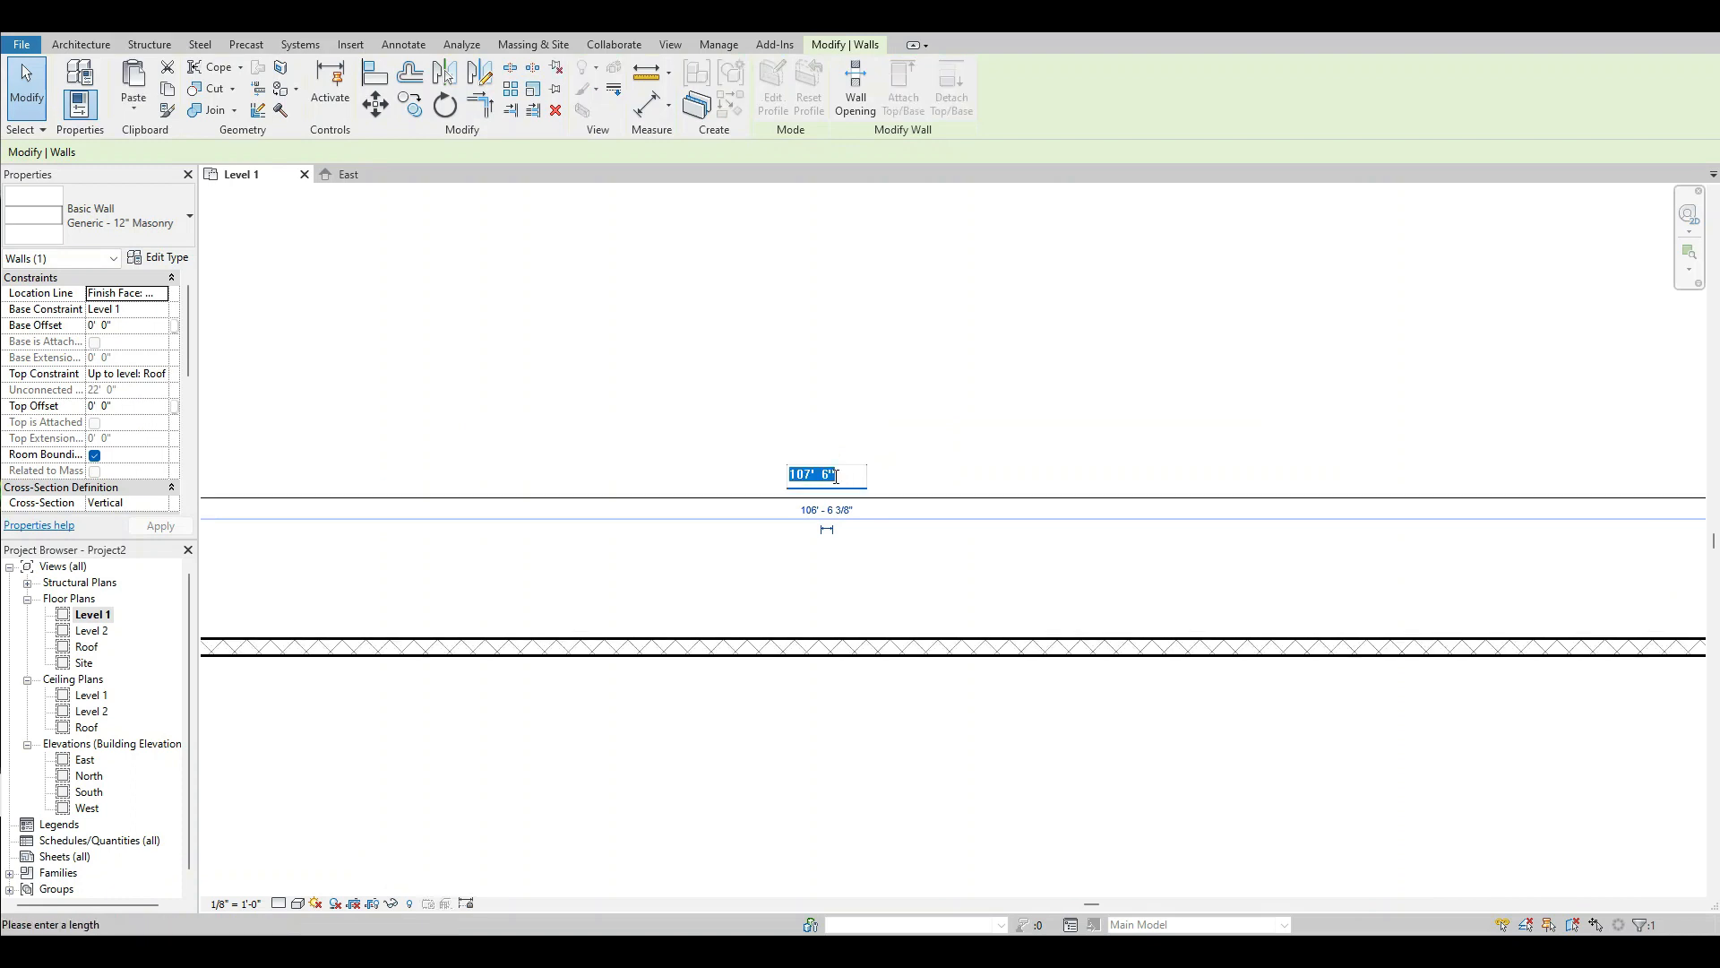
{"action": "type", "text": "60'"}
{"action": "key", "text": "Return"}
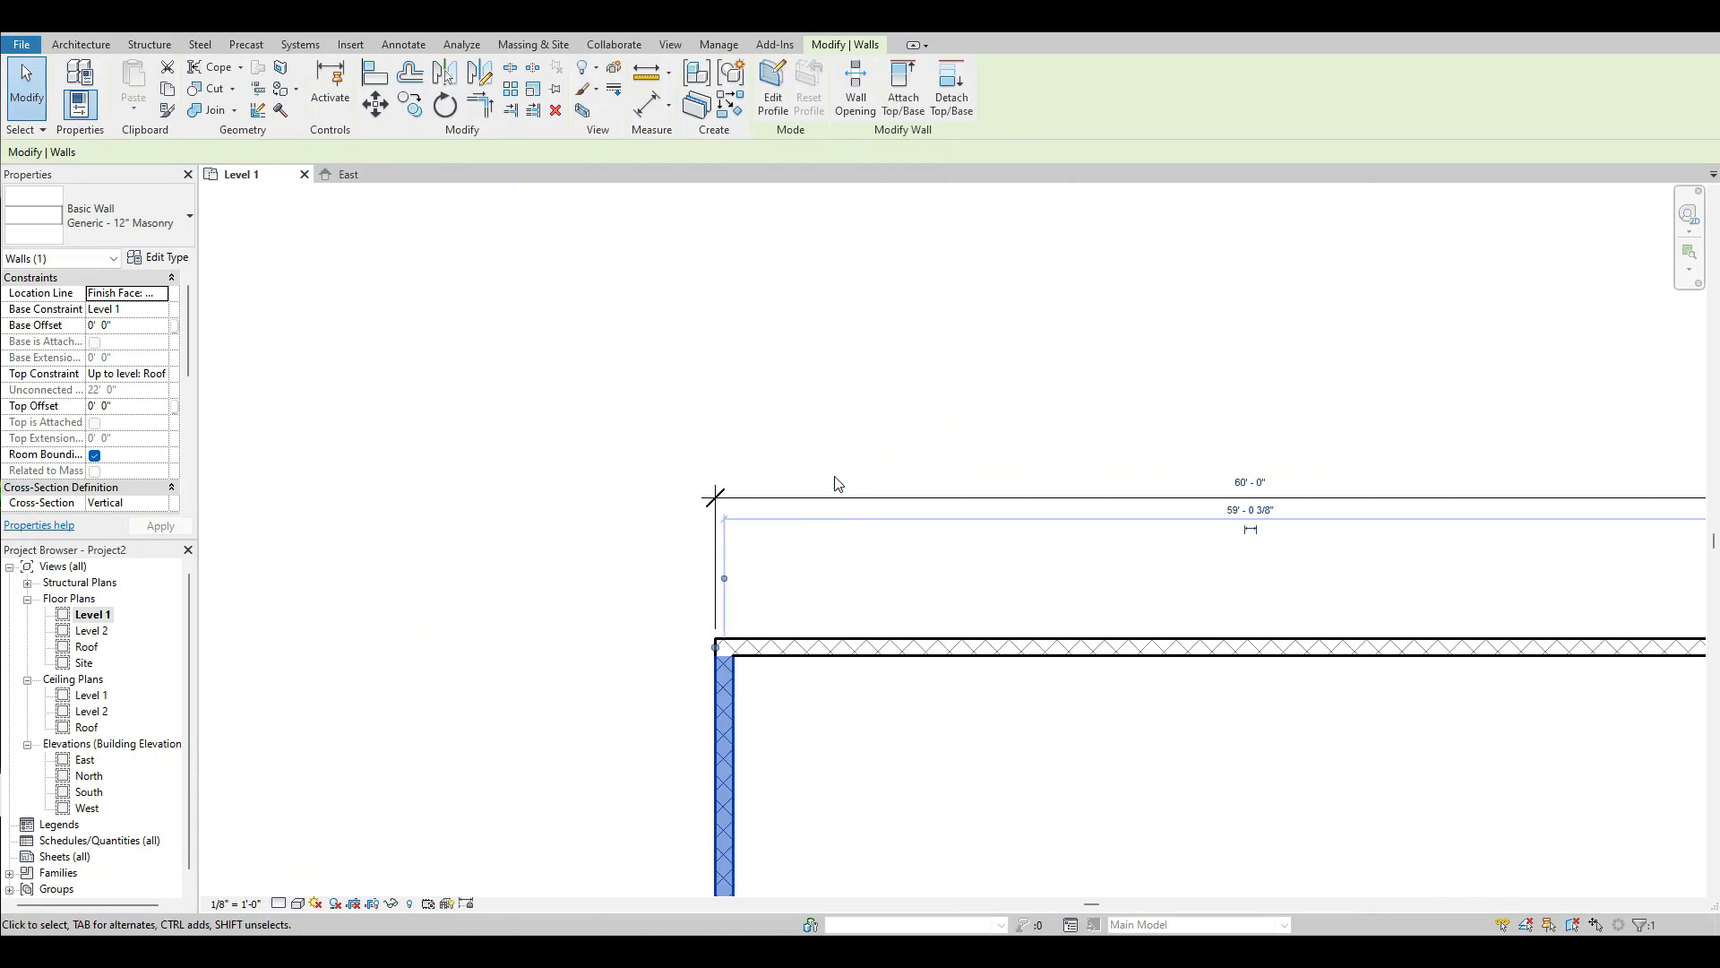
{"action": "left_click", "coordinate": [1155, 672]}
Set the building's overall north-south width to 40' by moving the south wall through its dimension.
{"action": "scroll", "coordinate": [1156, 672], "scroll_direction": "up", "scroll_amount": 1}
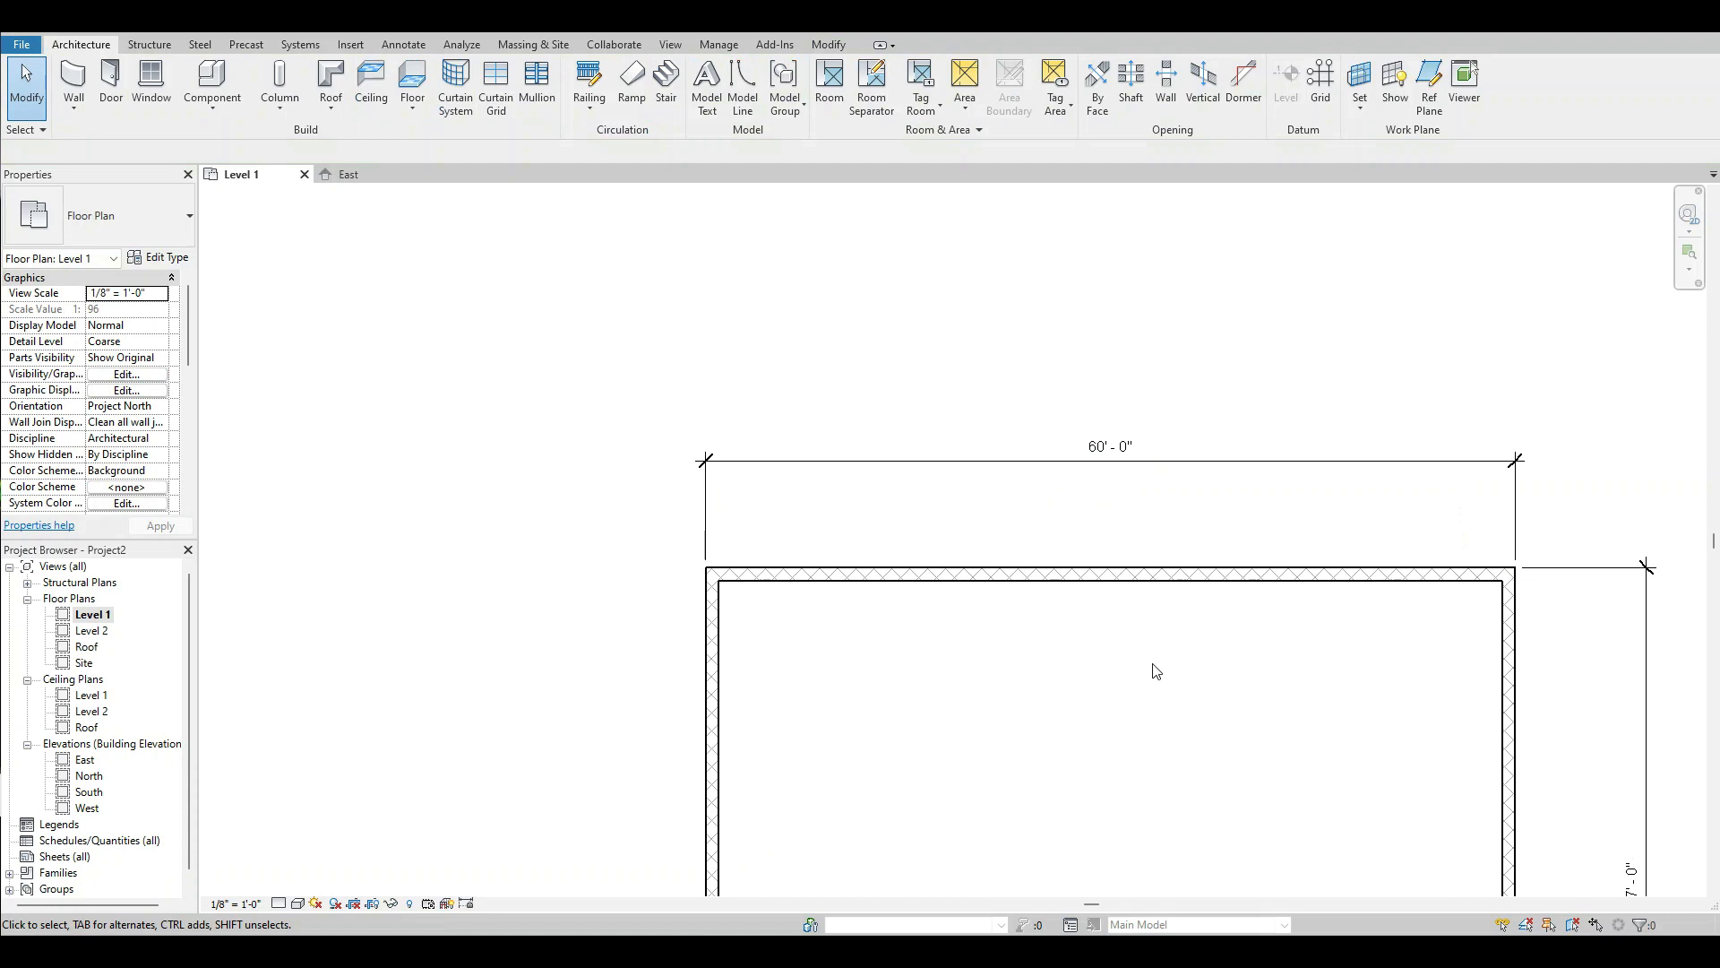
{"action": "scroll", "coordinate": [932, 522], "scroll_direction": "down", "scroll_amount": 3}
{"action": "scroll", "coordinate": [1318, 821], "scroll_direction": "up", "scroll_amount": 1}
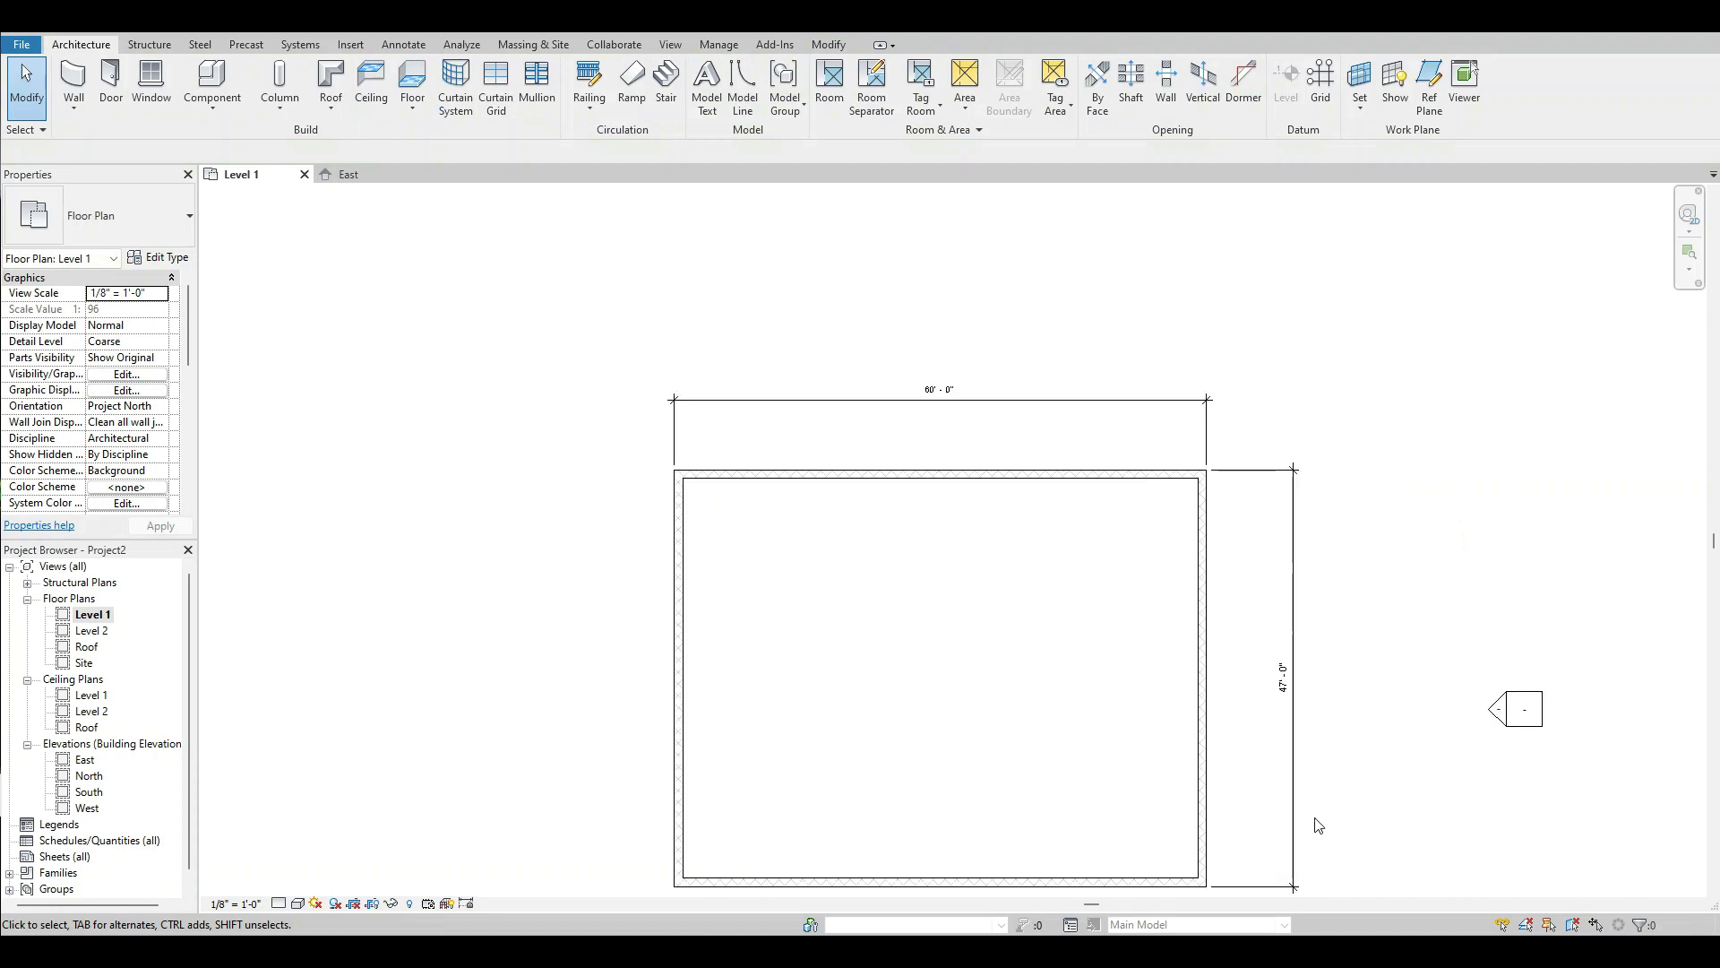
{"action": "scroll", "coordinate": [1326, 770], "scroll_direction": "up", "scroll_amount": 2}
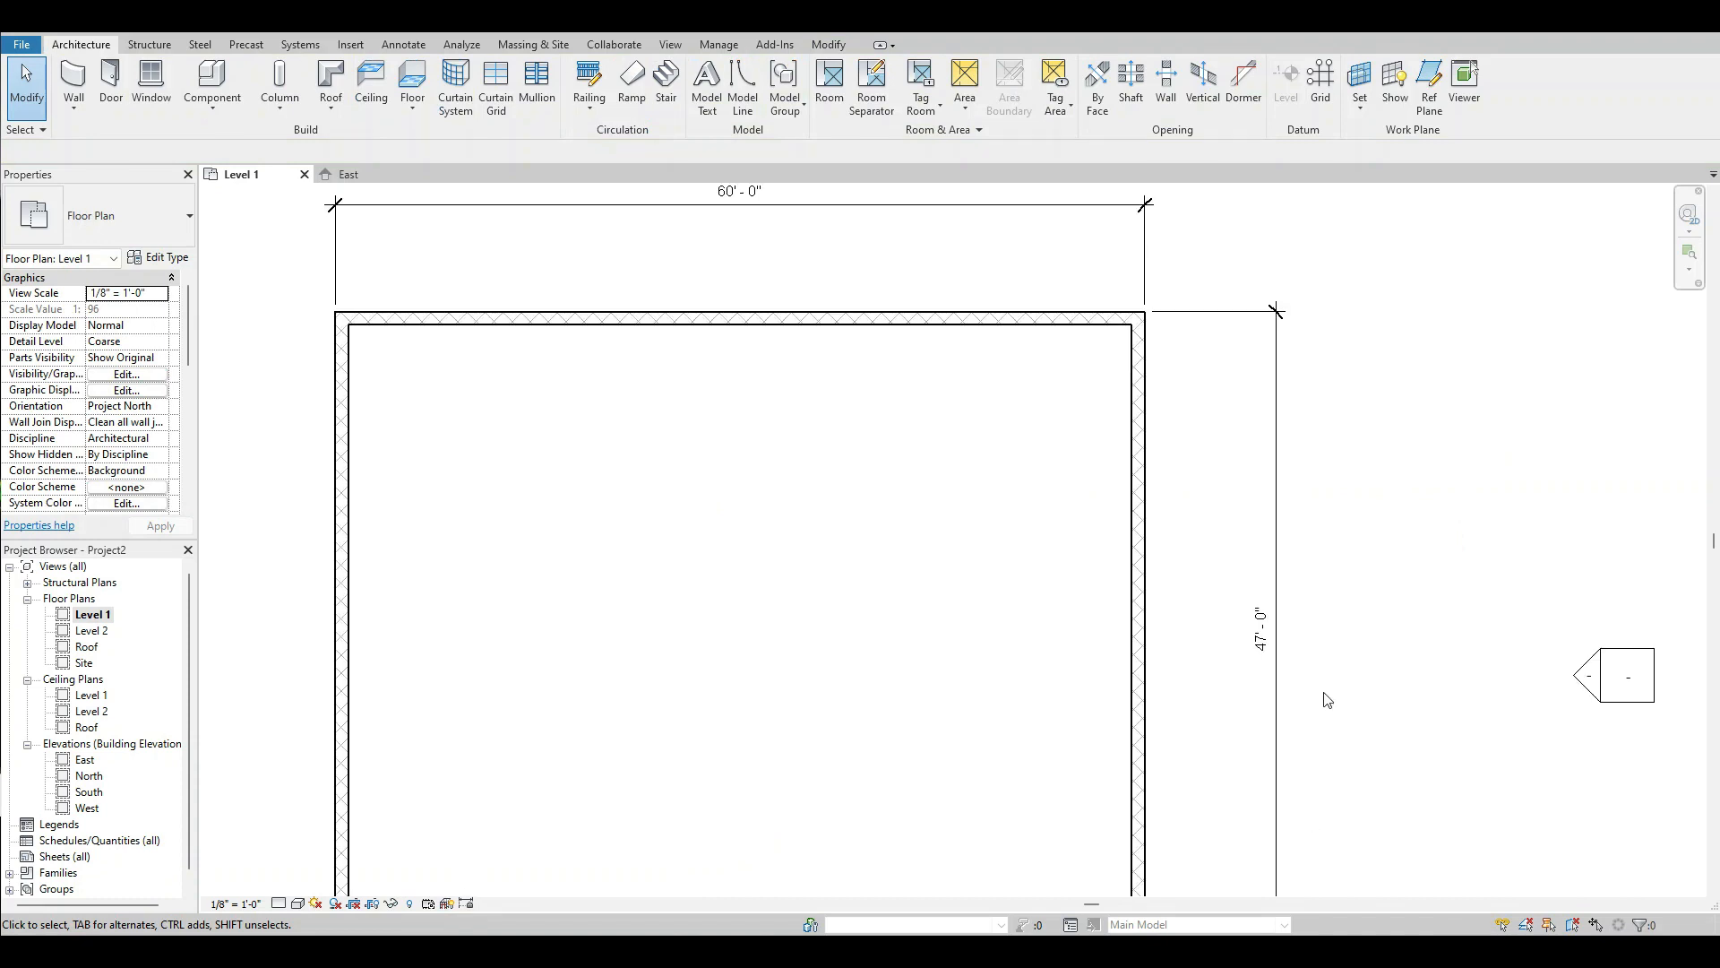
{"action": "scroll", "coordinate": [1254, 618], "scroll_direction": "down", "scroll_amount": 2}
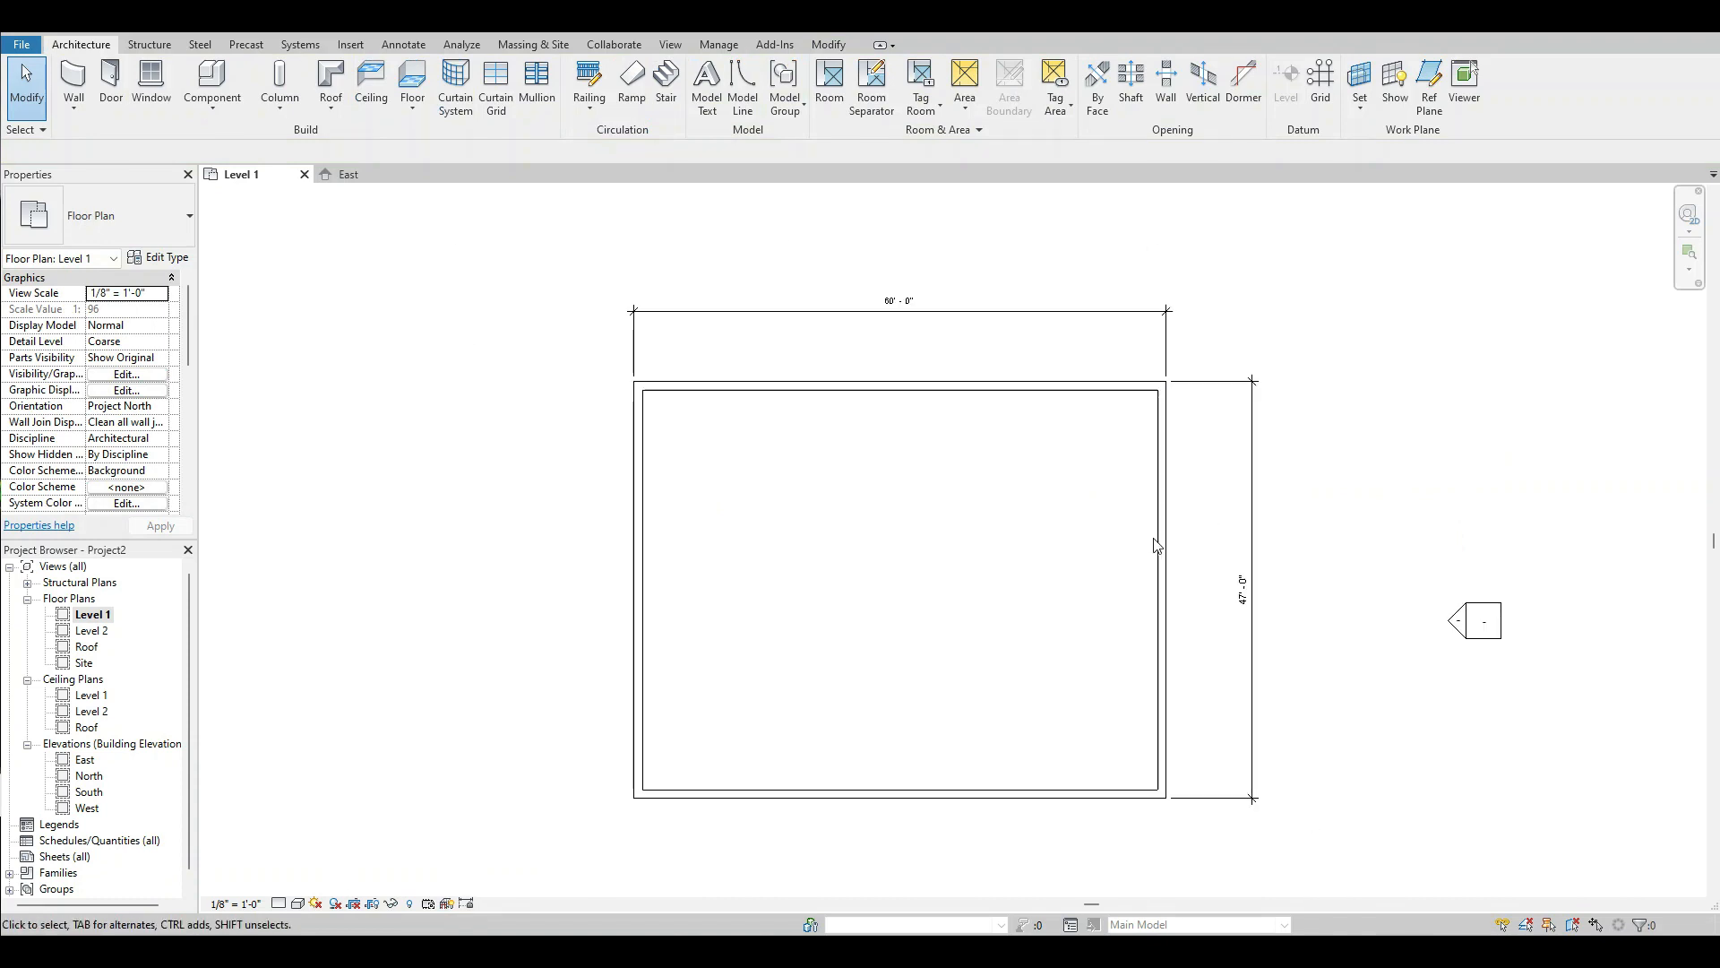
{"action": "left_click", "coordinate": [1012, 794]}
{"action": "left_click", "coordinate": [1238, 595]}
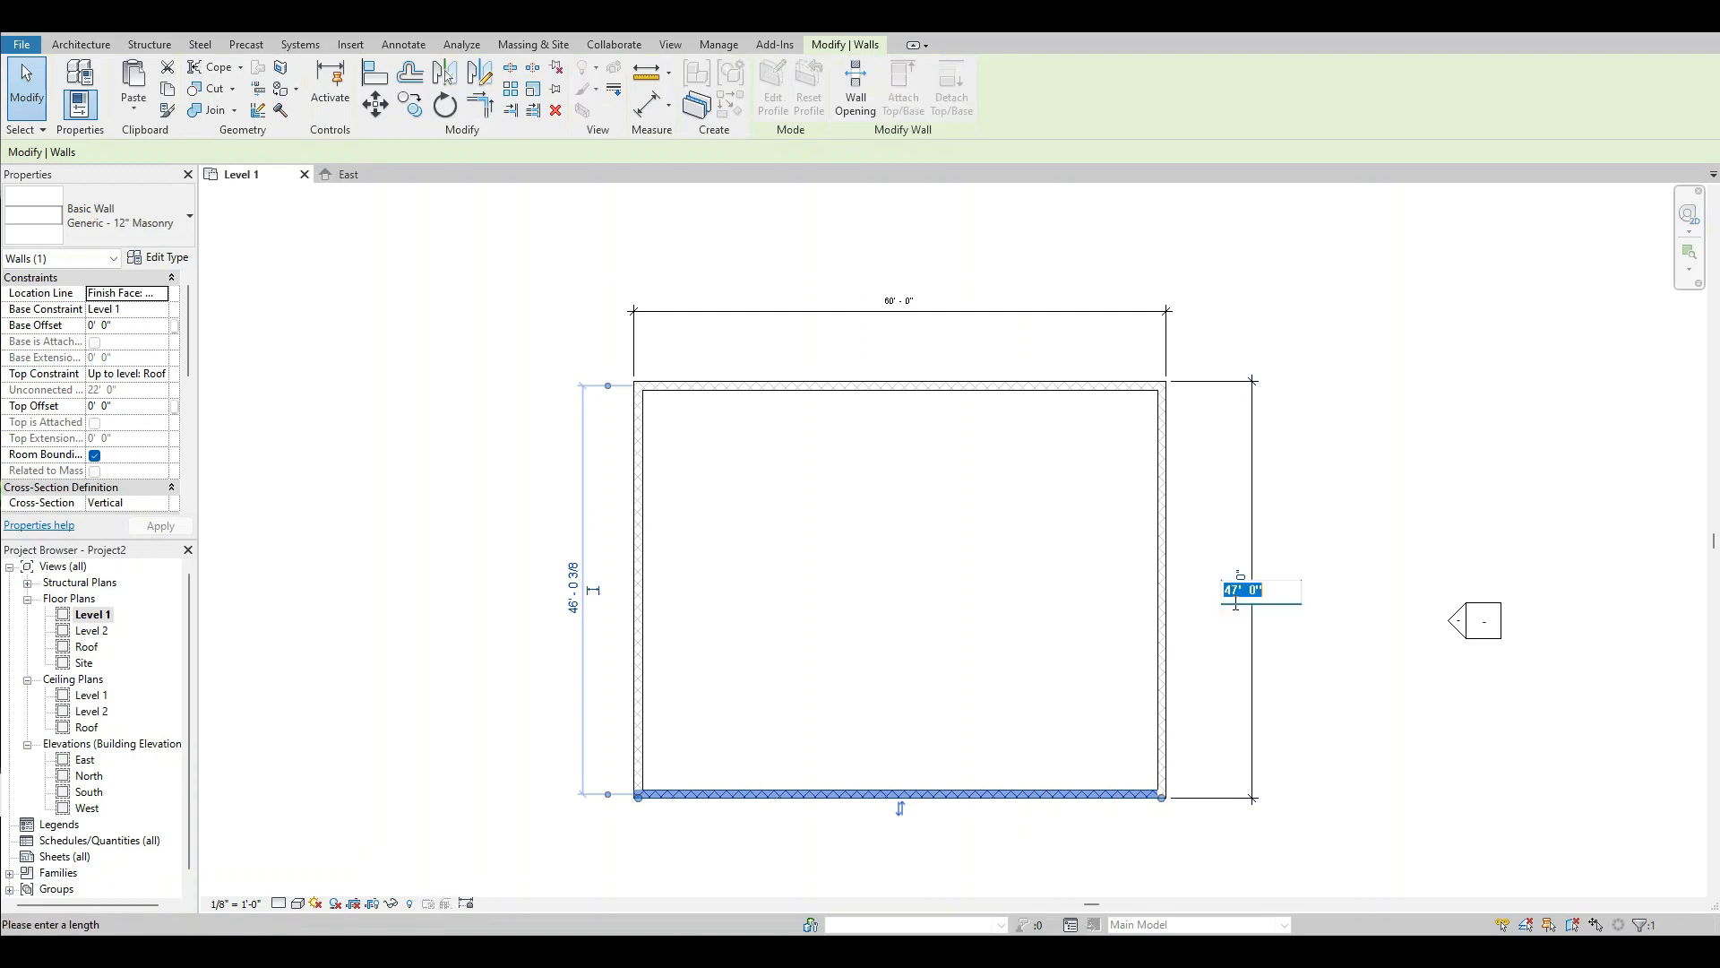
{"action": "type", "text": "40'"}
{"action": "key", "text": "Return"}
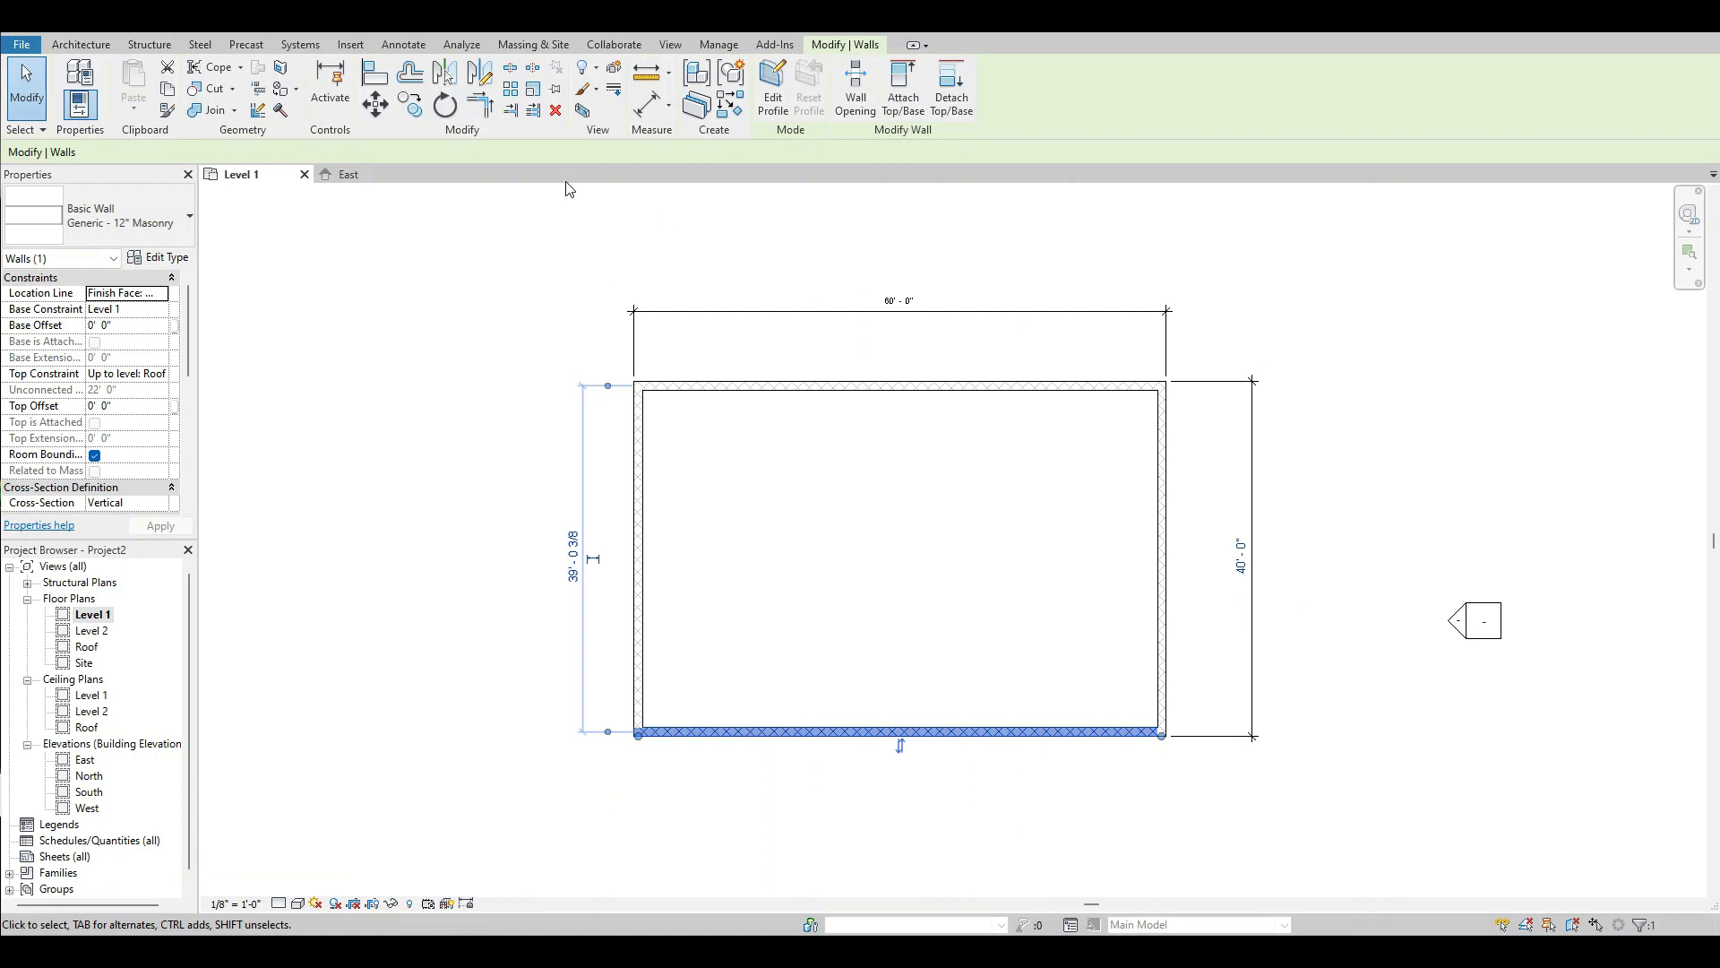
{"action": "left_click", "coordinate": [875, 490]}
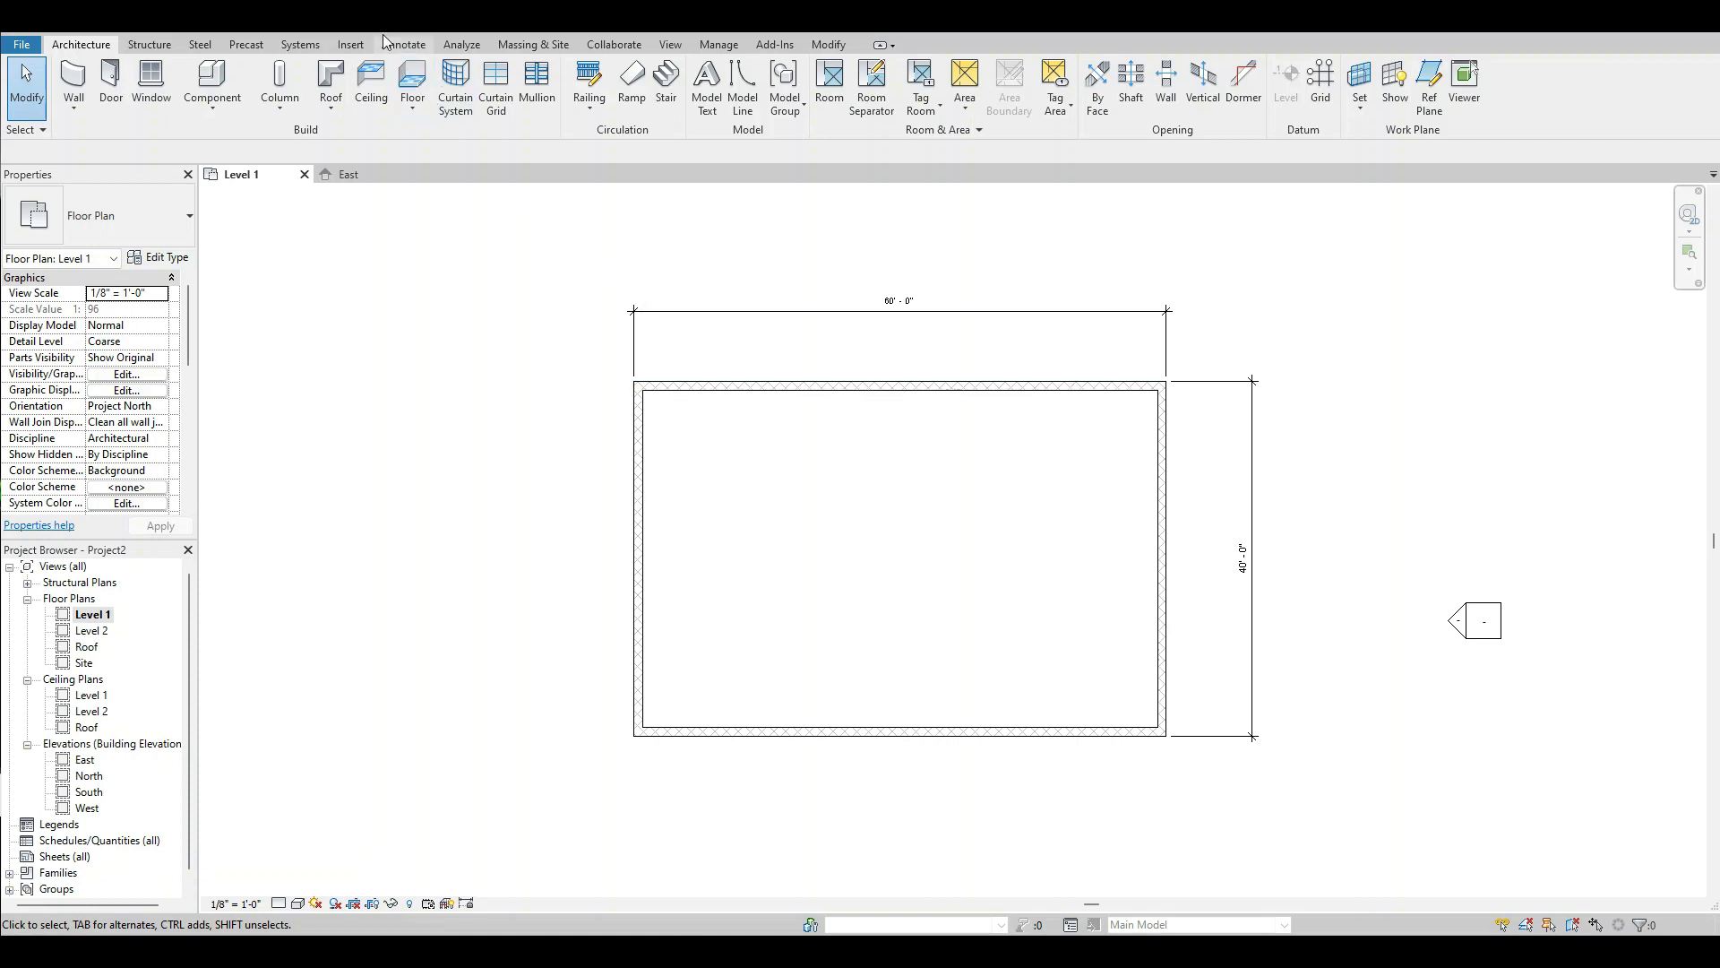
View the walls in the default 3D view and return to the Level 1 floor plan.
{"action": "left_click", "coordinate": [276, 22]}
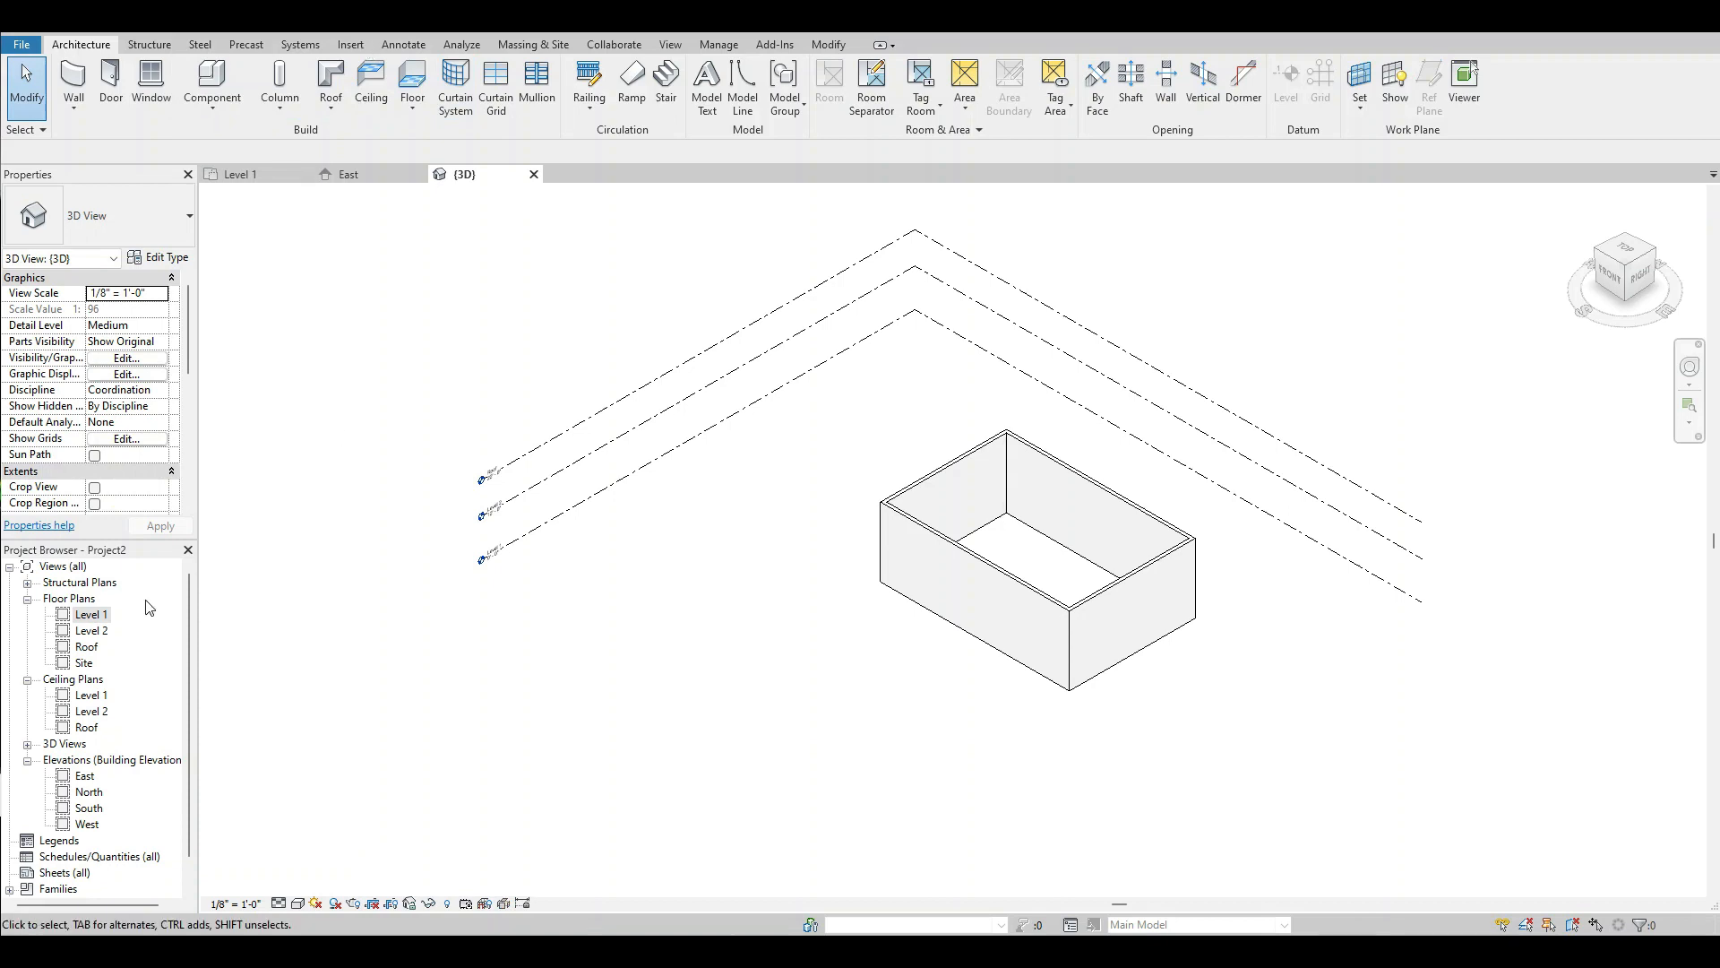
{"action": "double_click", "coordinate": [85, 615]}
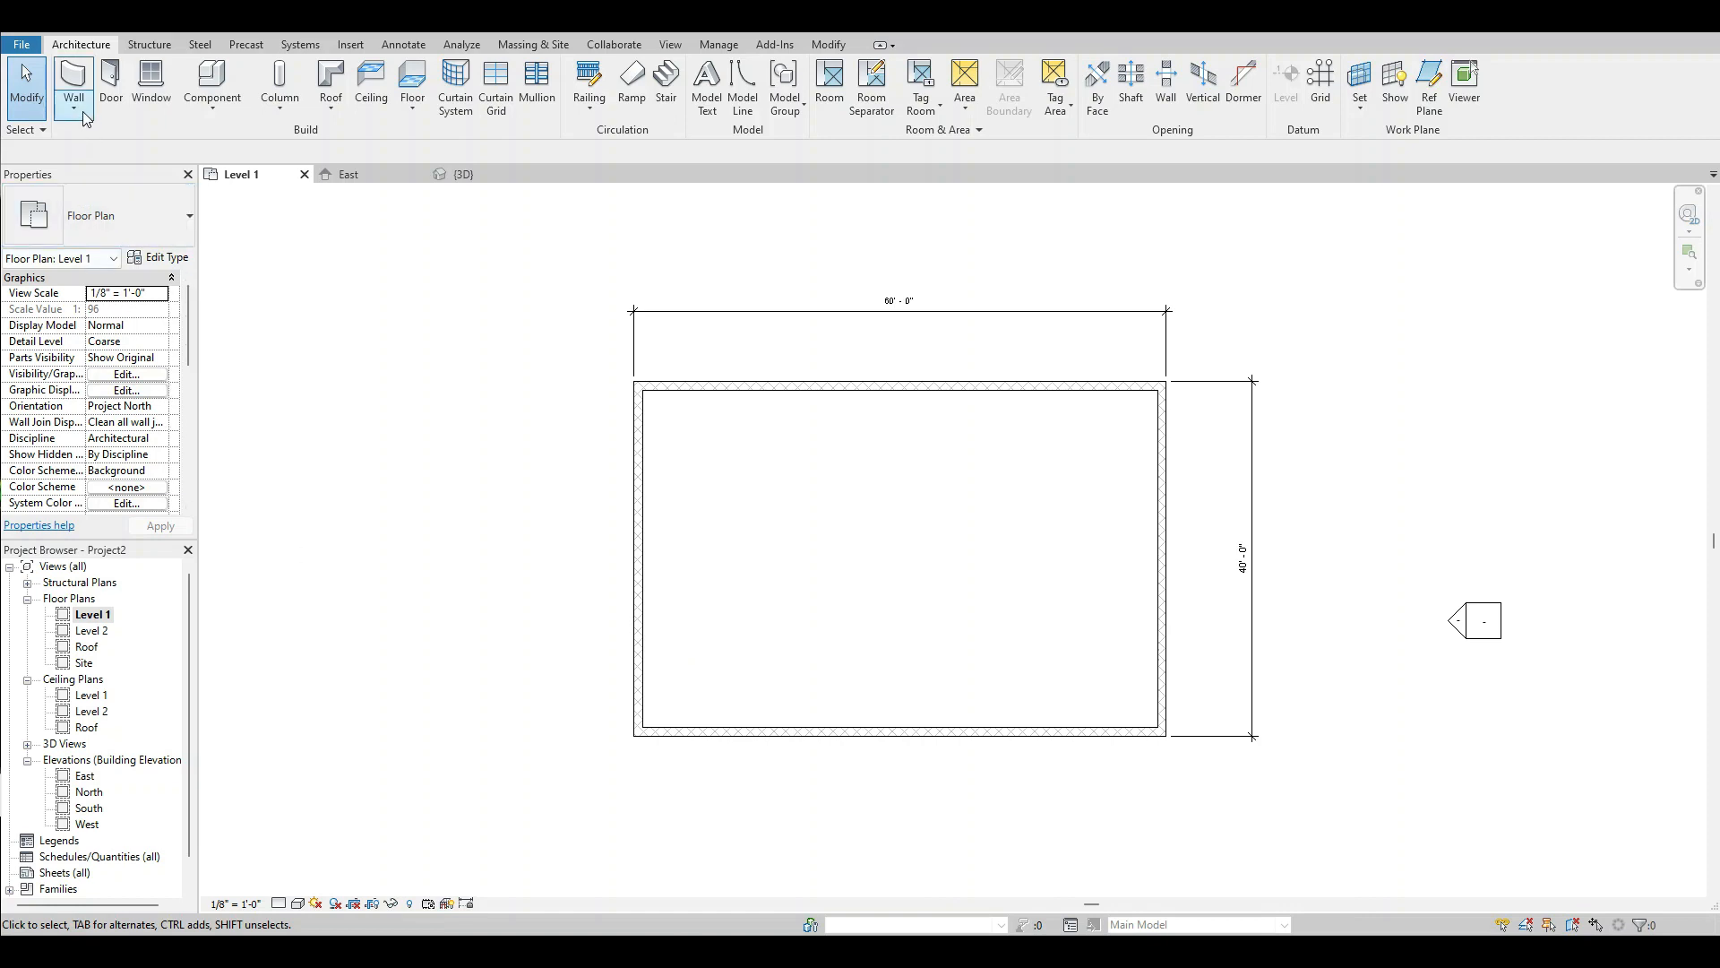
Start a new wall of type Interior - 5 1/2" Partition (1-hr) with its top constrained up to Level 2.
{"action": "left_click", "coordinate": [79, 86]}
{"action": "left_click", "coordinate": [162, 218]}
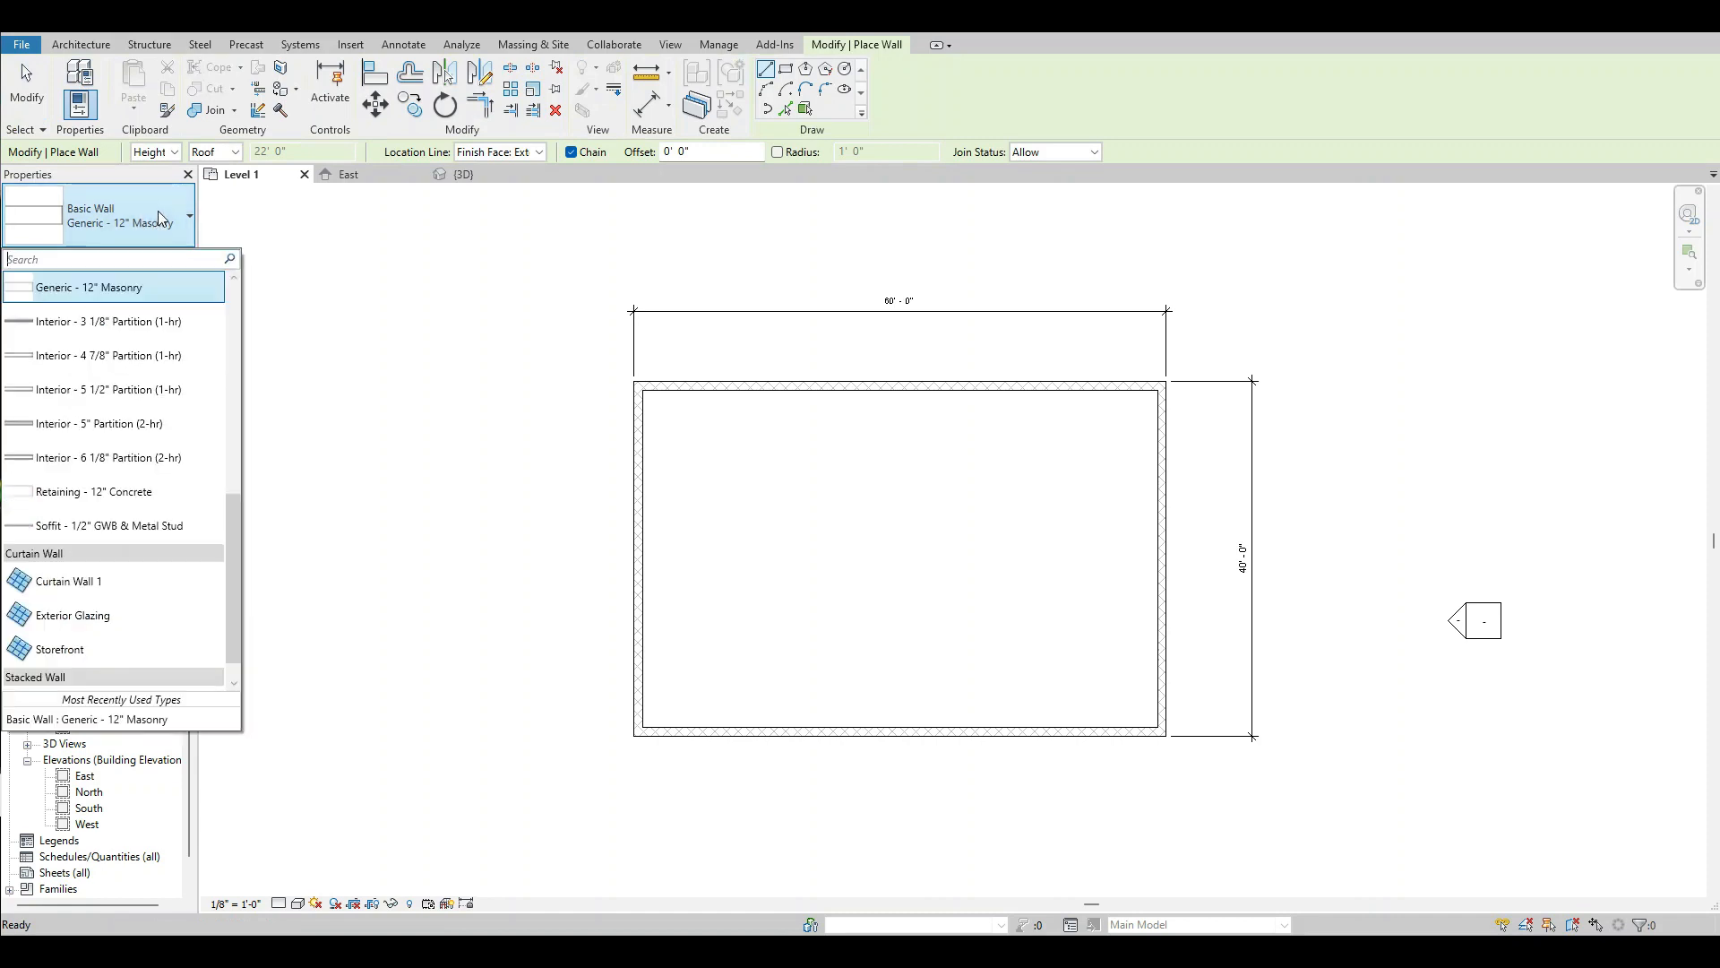
{"action": "left_click", "coordinate": [105, 393]}
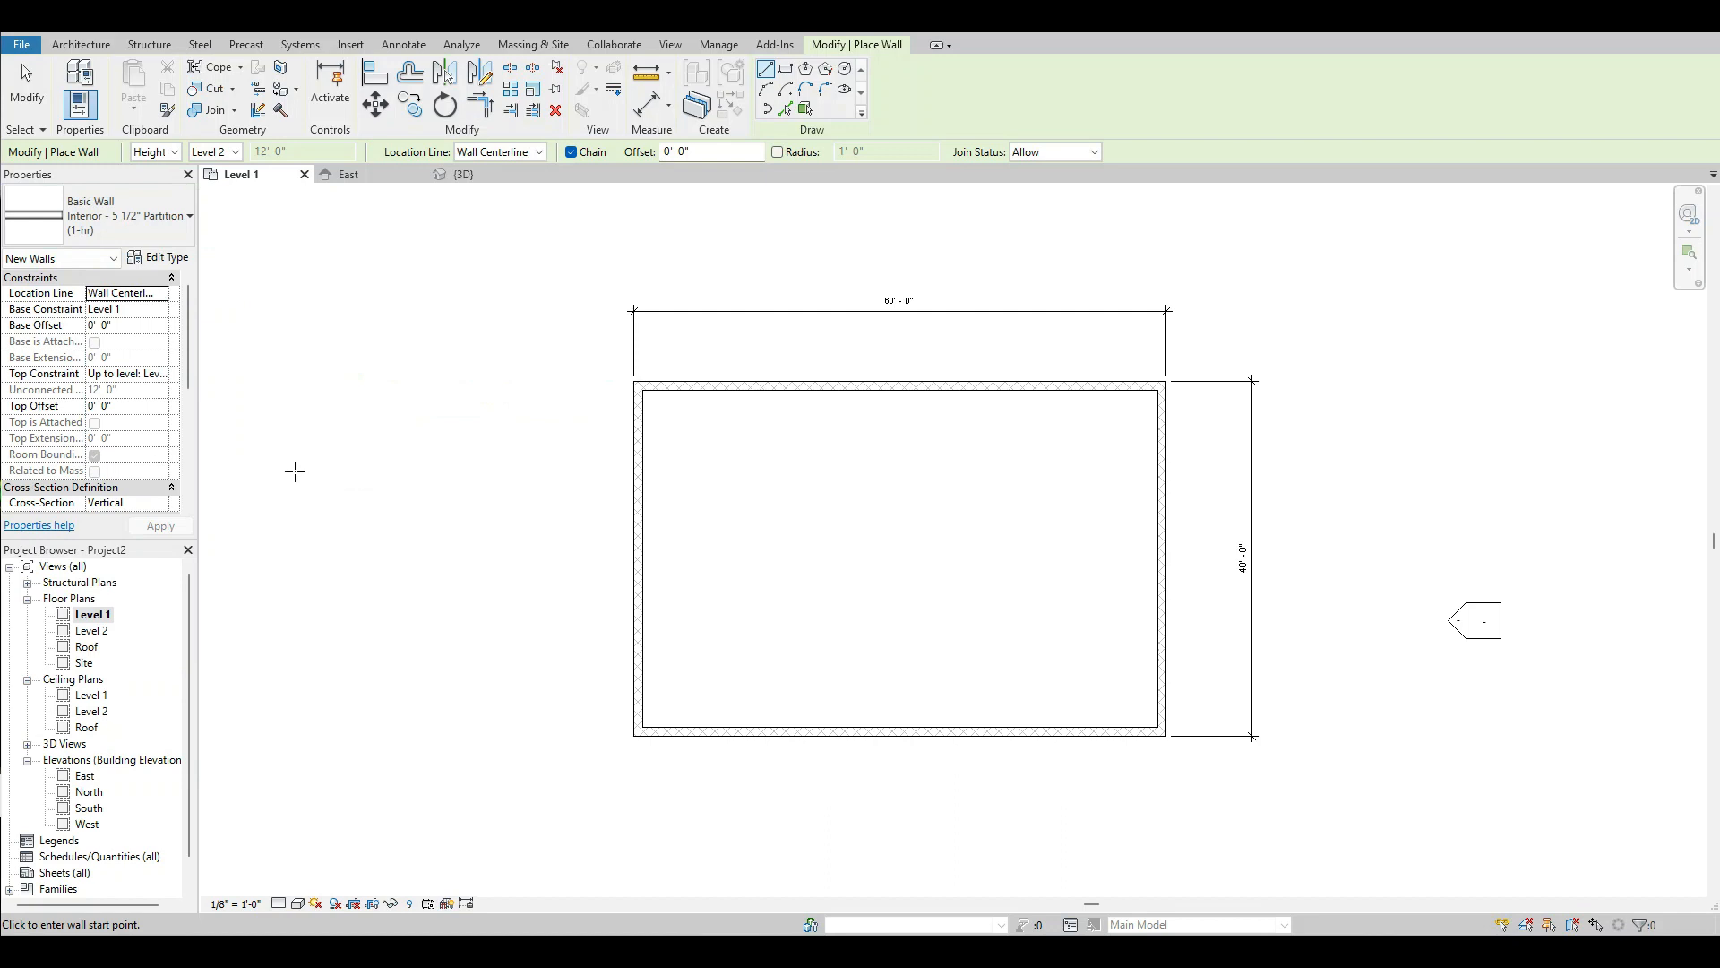
{"action": "left_click", "coordinate": [164, 380]}
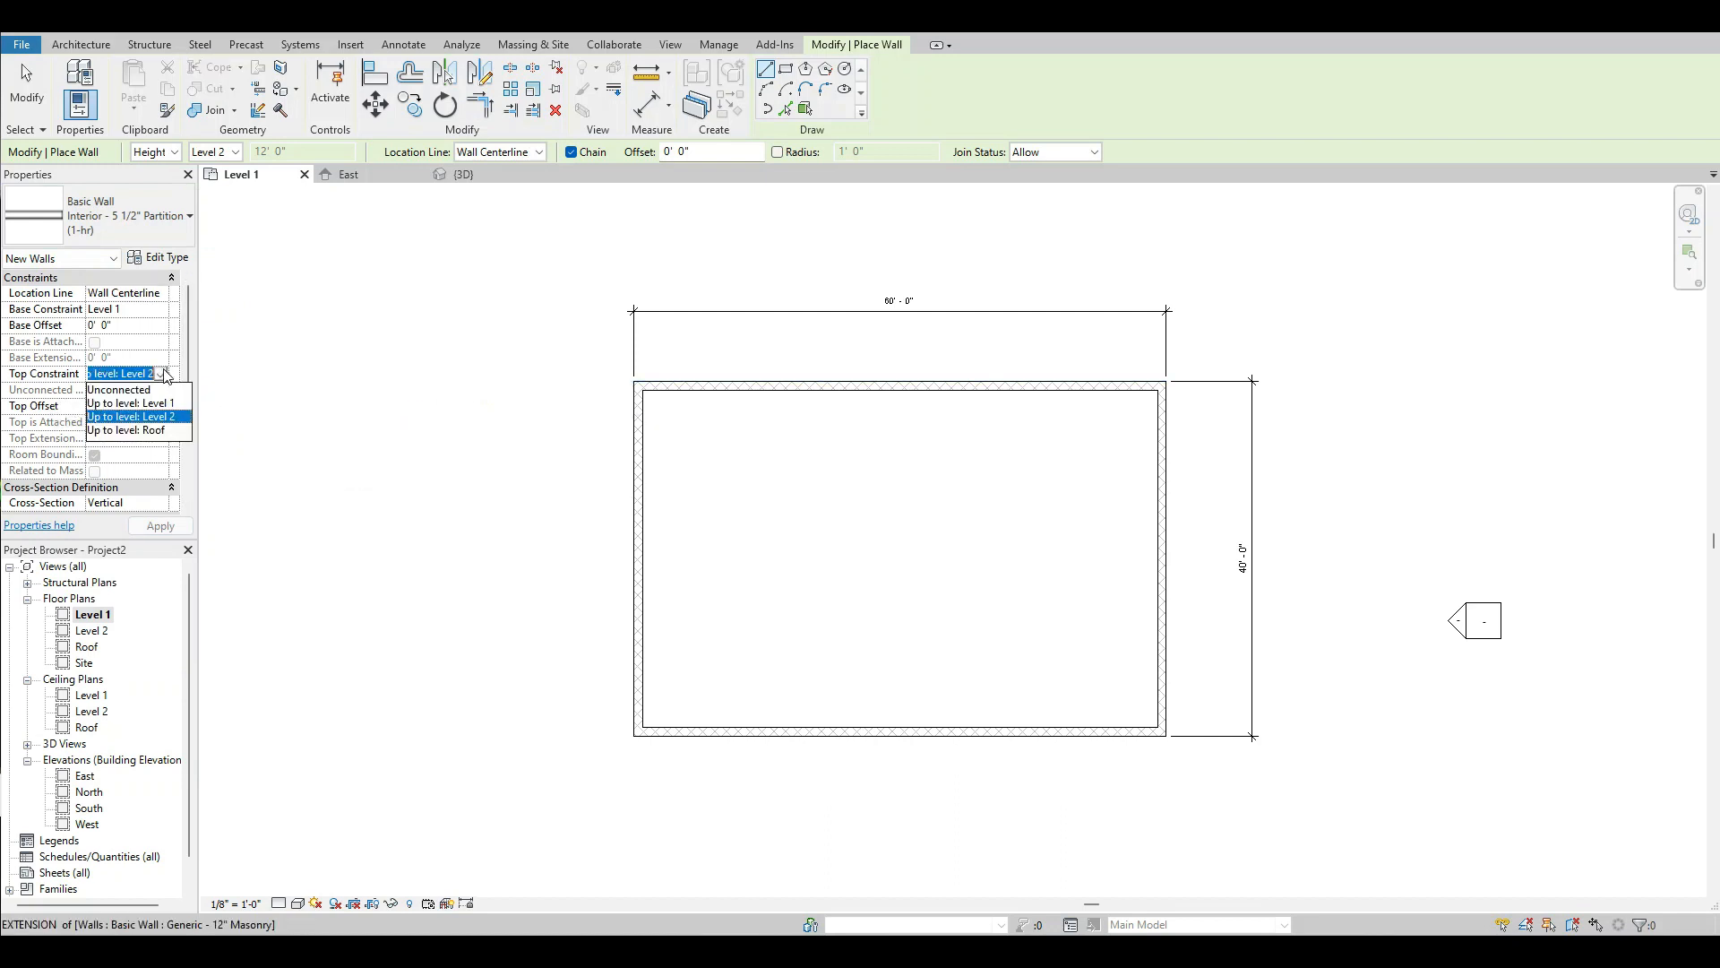
{"action": "left_click", "coordinate": [162, 418]}
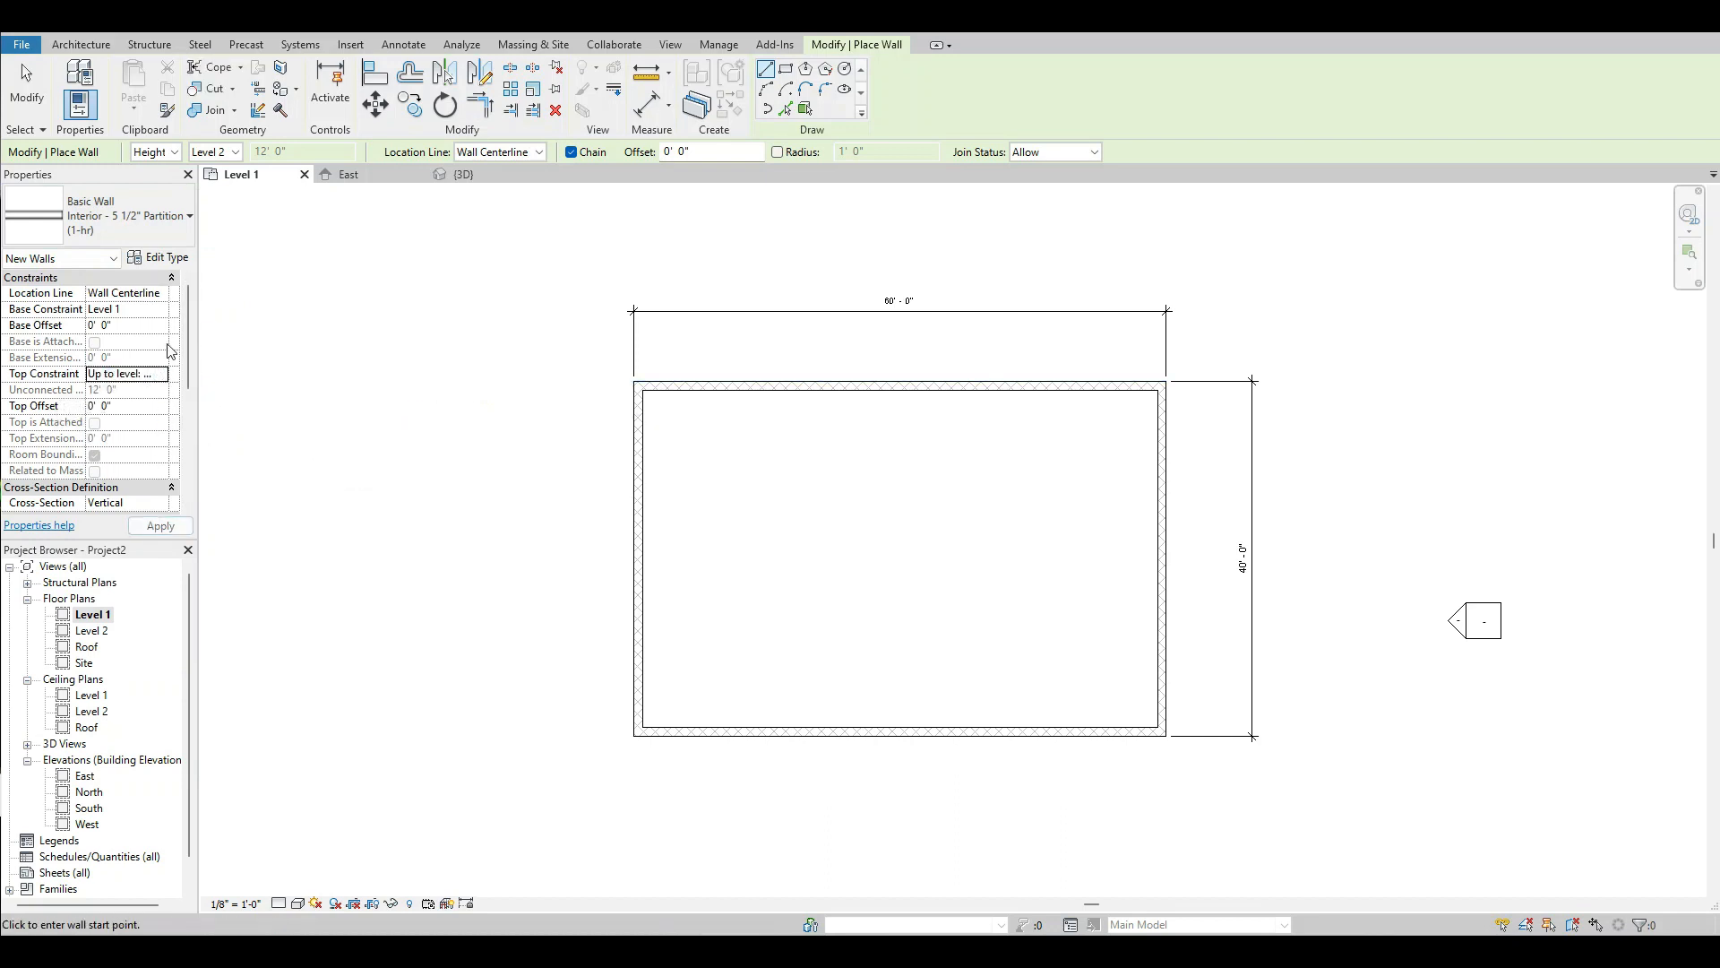
Draw an east-west partition across the building near mid-width and a crossing north-south partition about 27'-6" from the west wall, then end wall placement.
{"action": "left_click", "coordinate": [638, 549]}
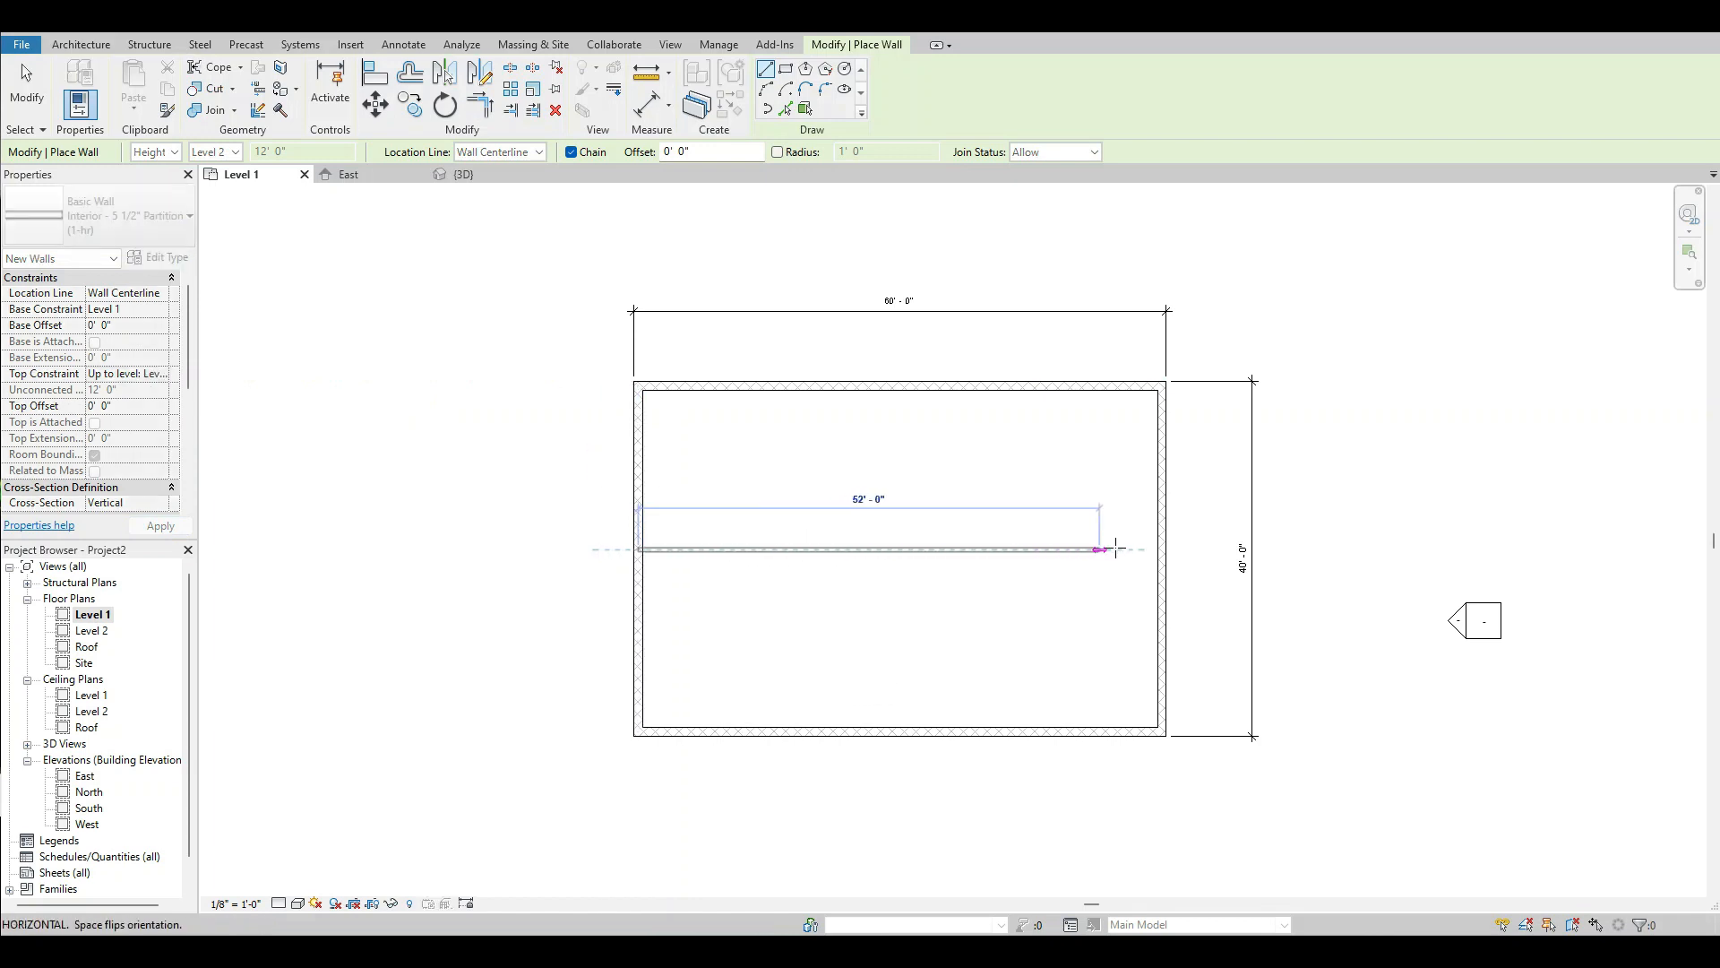
{"action": "left_click", "coordinate": [1161, 549]}
{"action": "key", "text": "Escape"}
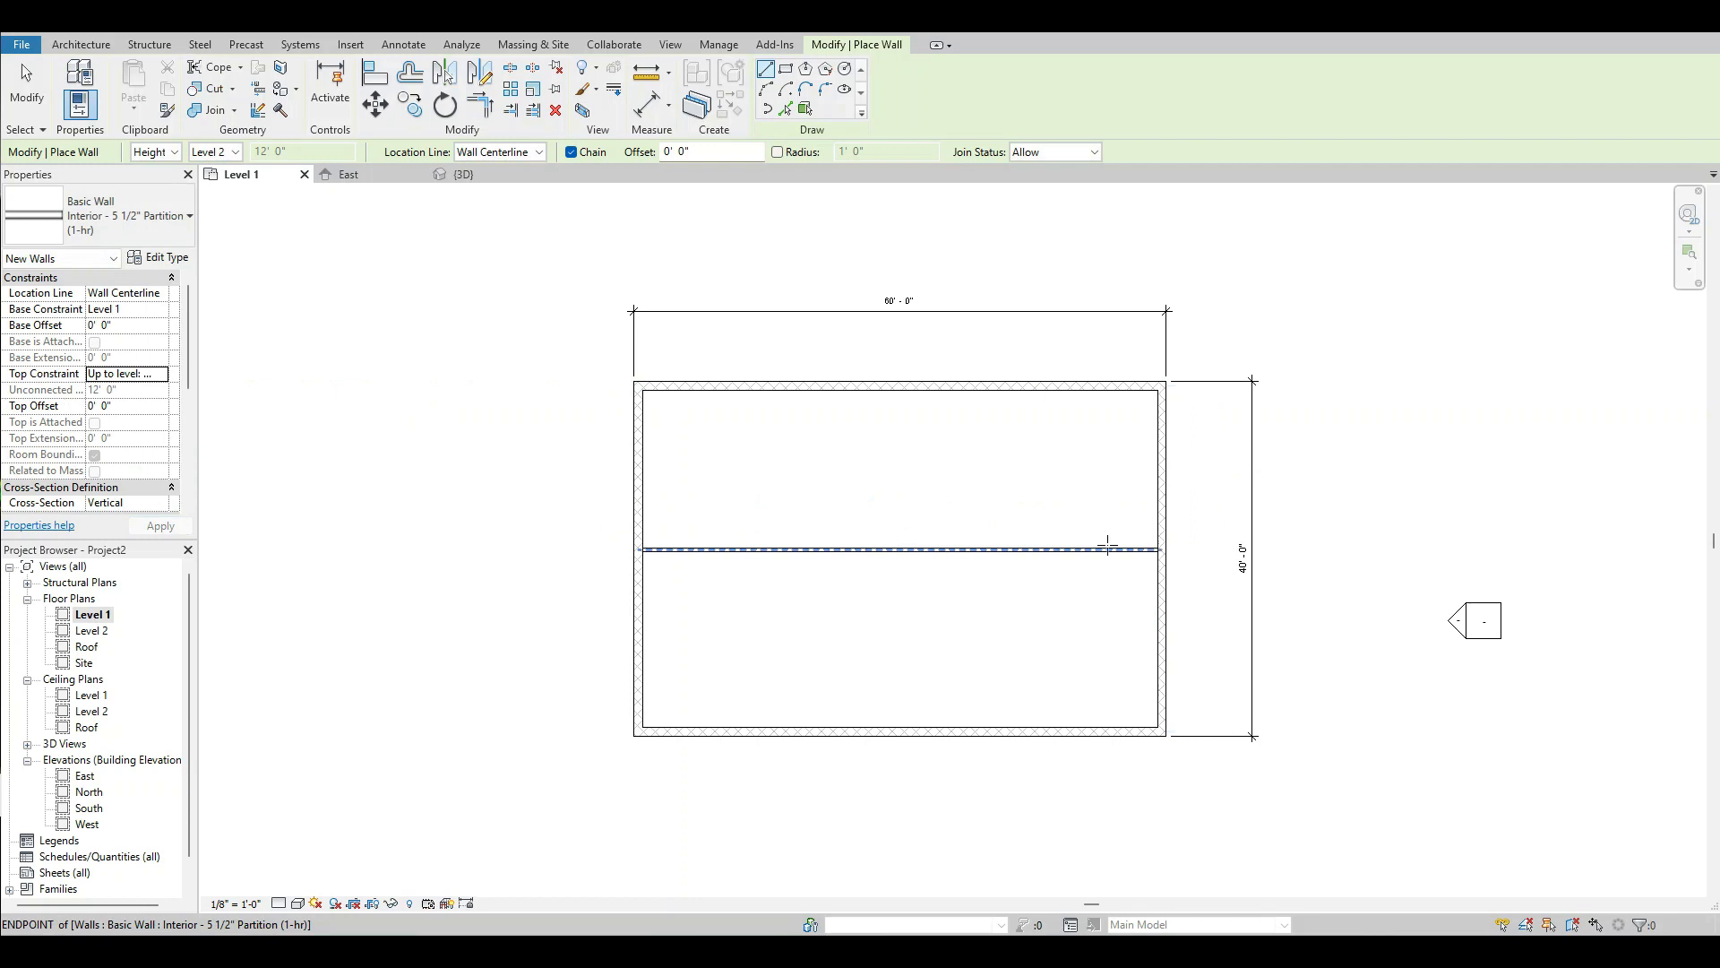
{"action": "left_click", "coordinate": [883, 387]}
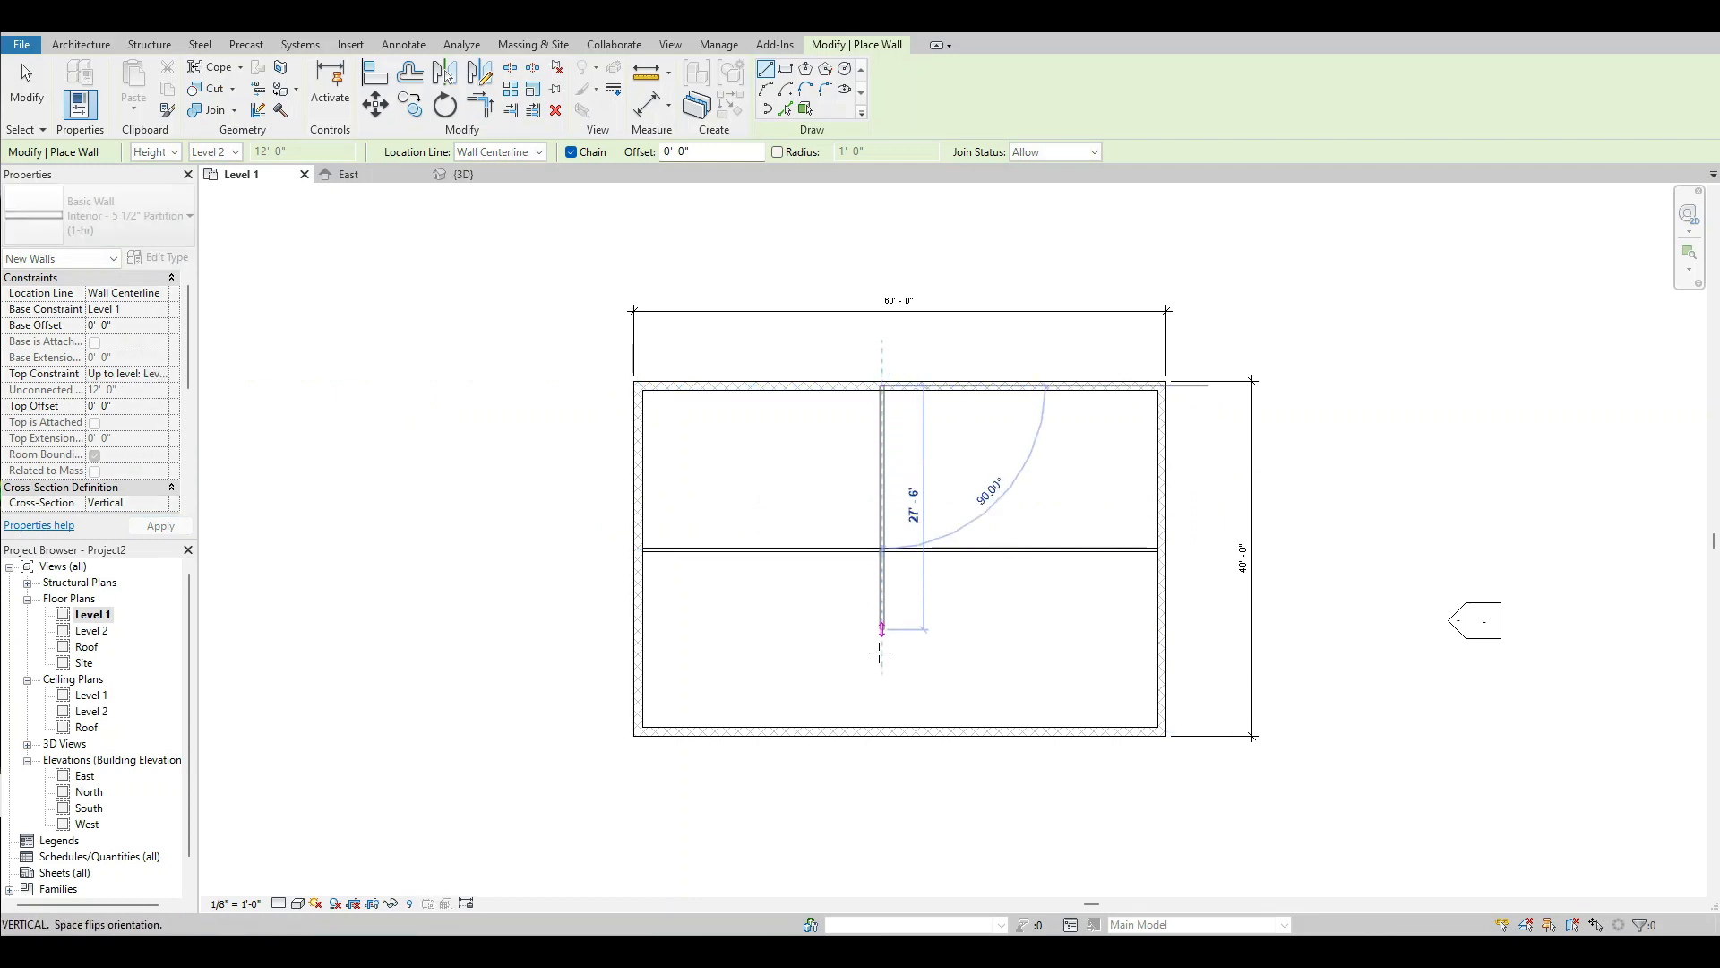
{"action": "left_click", "coordinate": [881, 730]}
{"action": "key", "text": "Escape"}
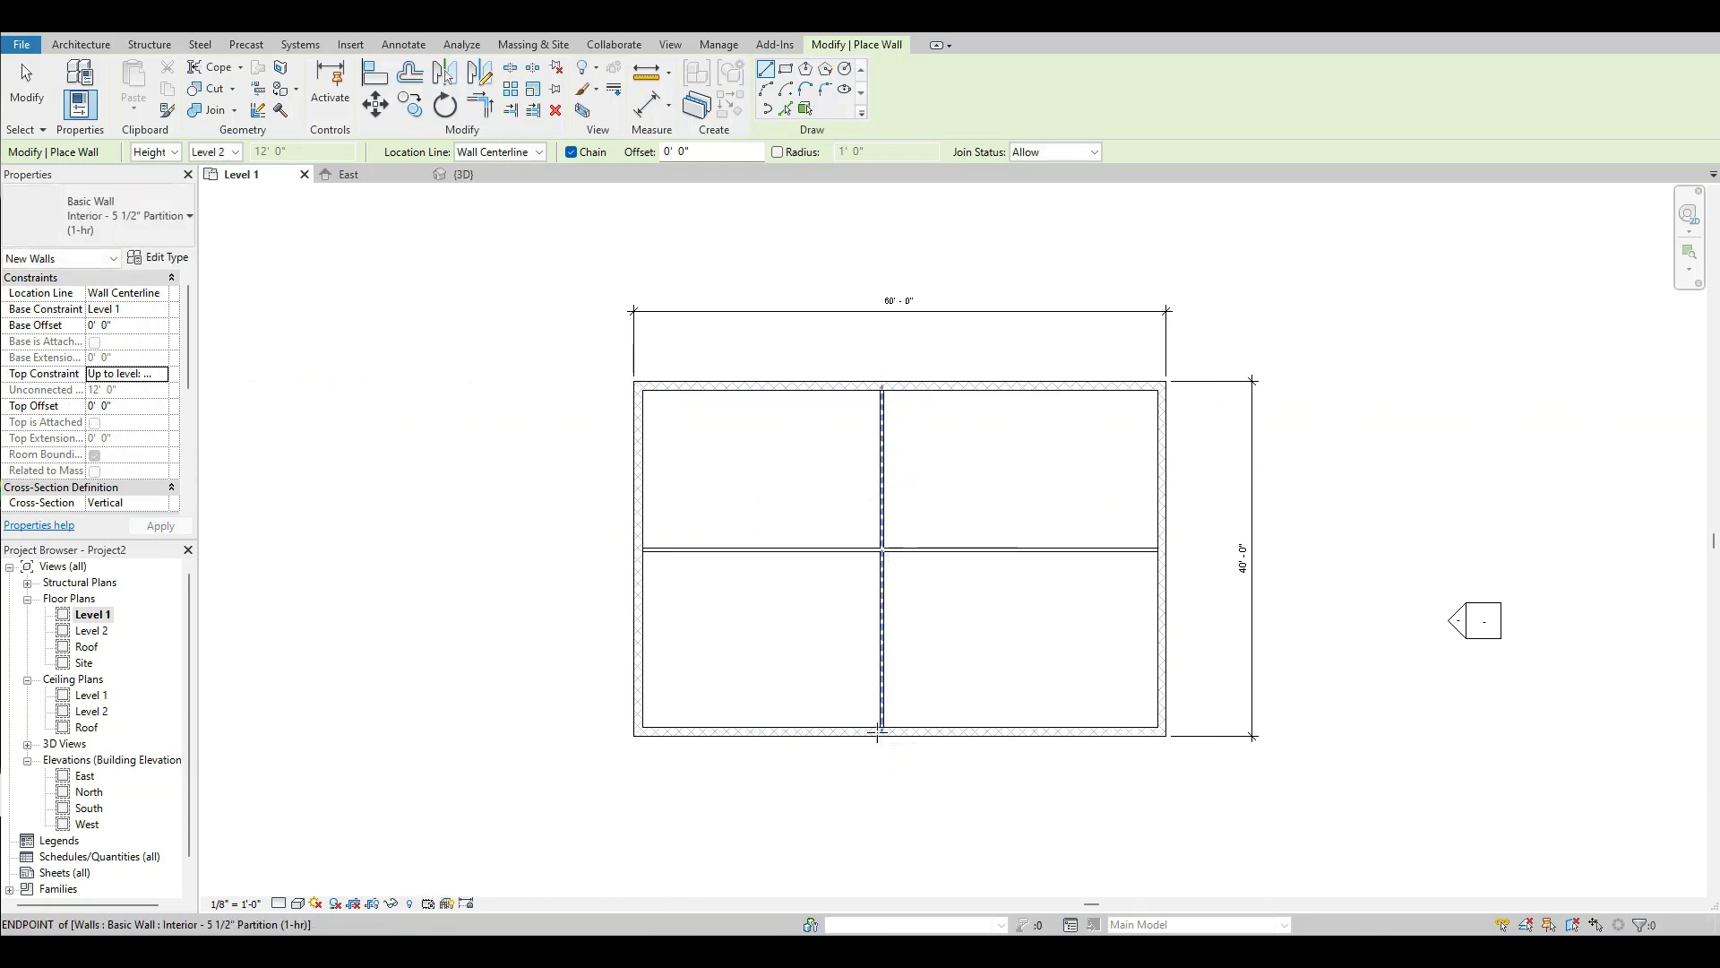
{"action": "left_click", "coordinate": [26, 89]}
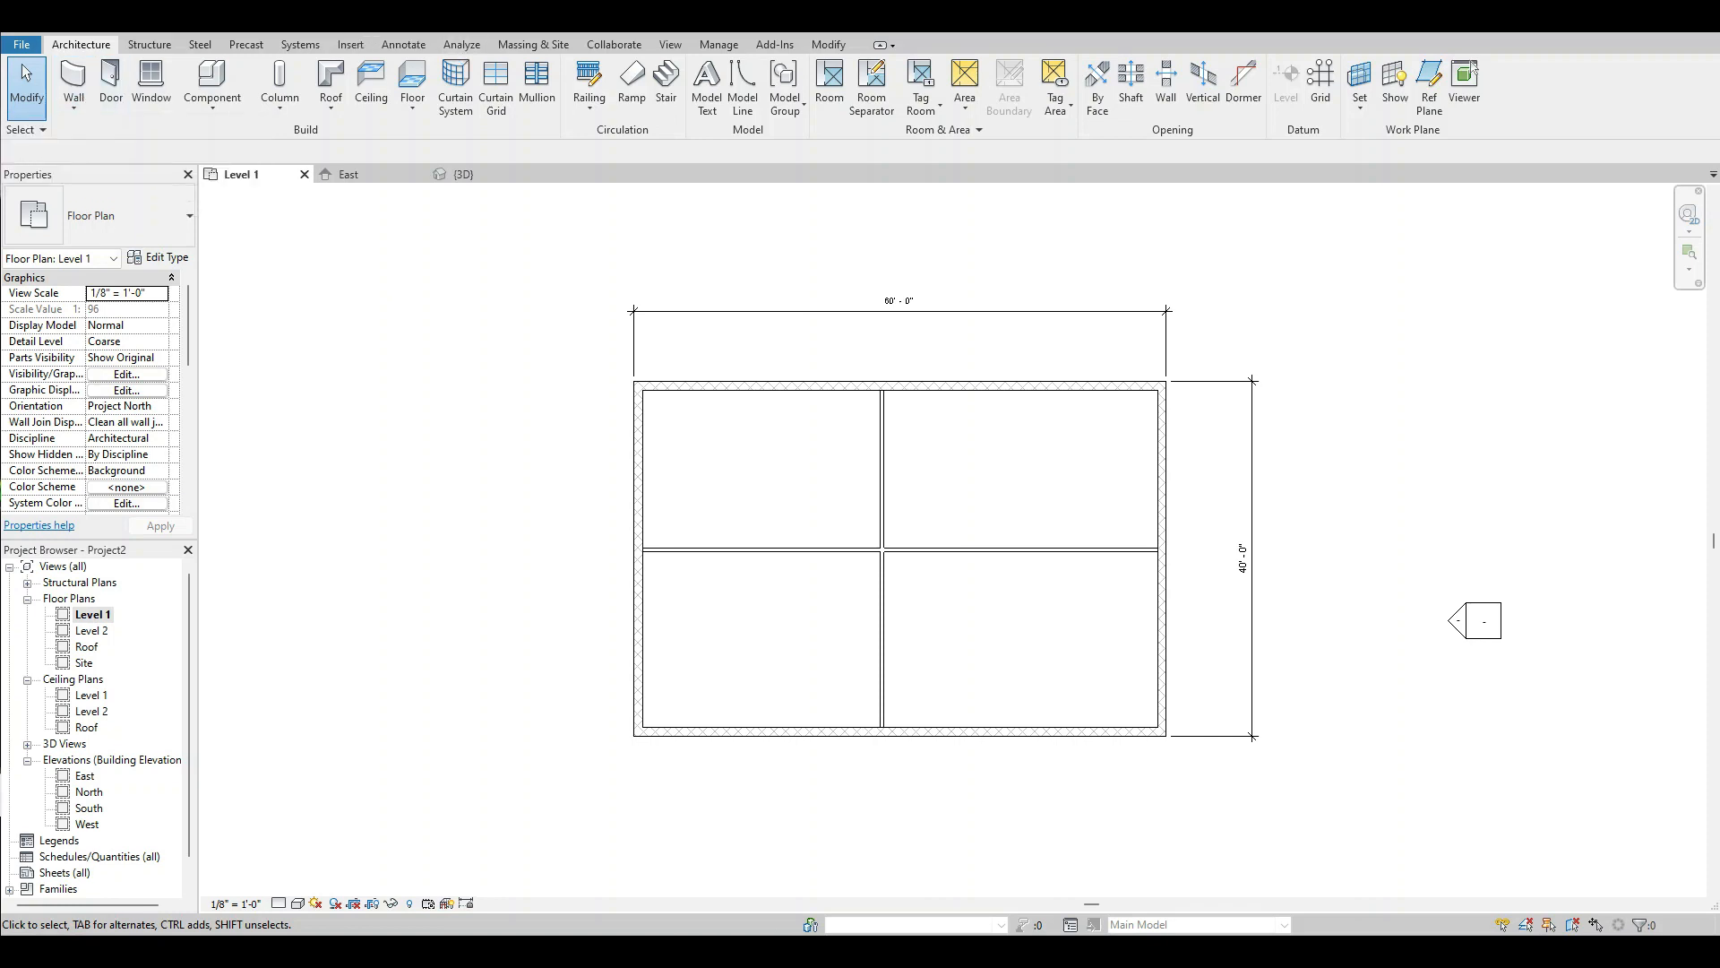
Examine the interior partitions in the 3D view and return to the Level 1 floor plan.
{"action": "left_click", "coordinate": [463, 174]}
{"action": "scroll", "coordinate": [1161, 600], "scroll_direction": "up", "scroll_amount": 3}
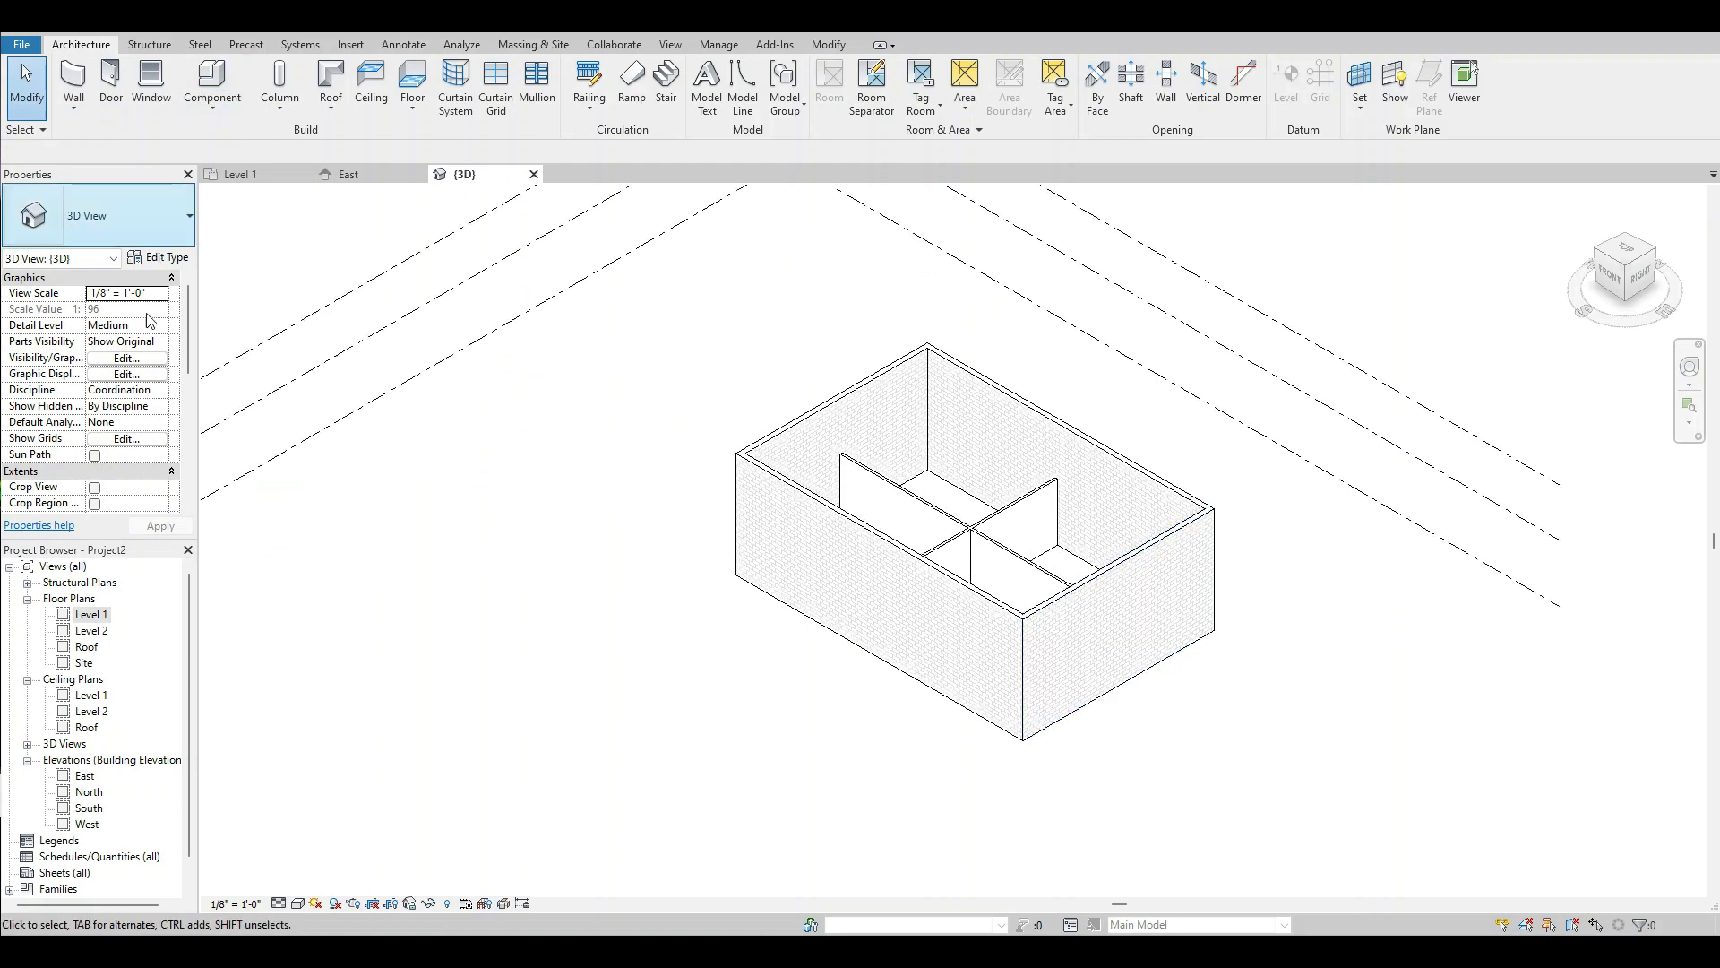
{"action": "double_click", "coordinate": [91, 615]}
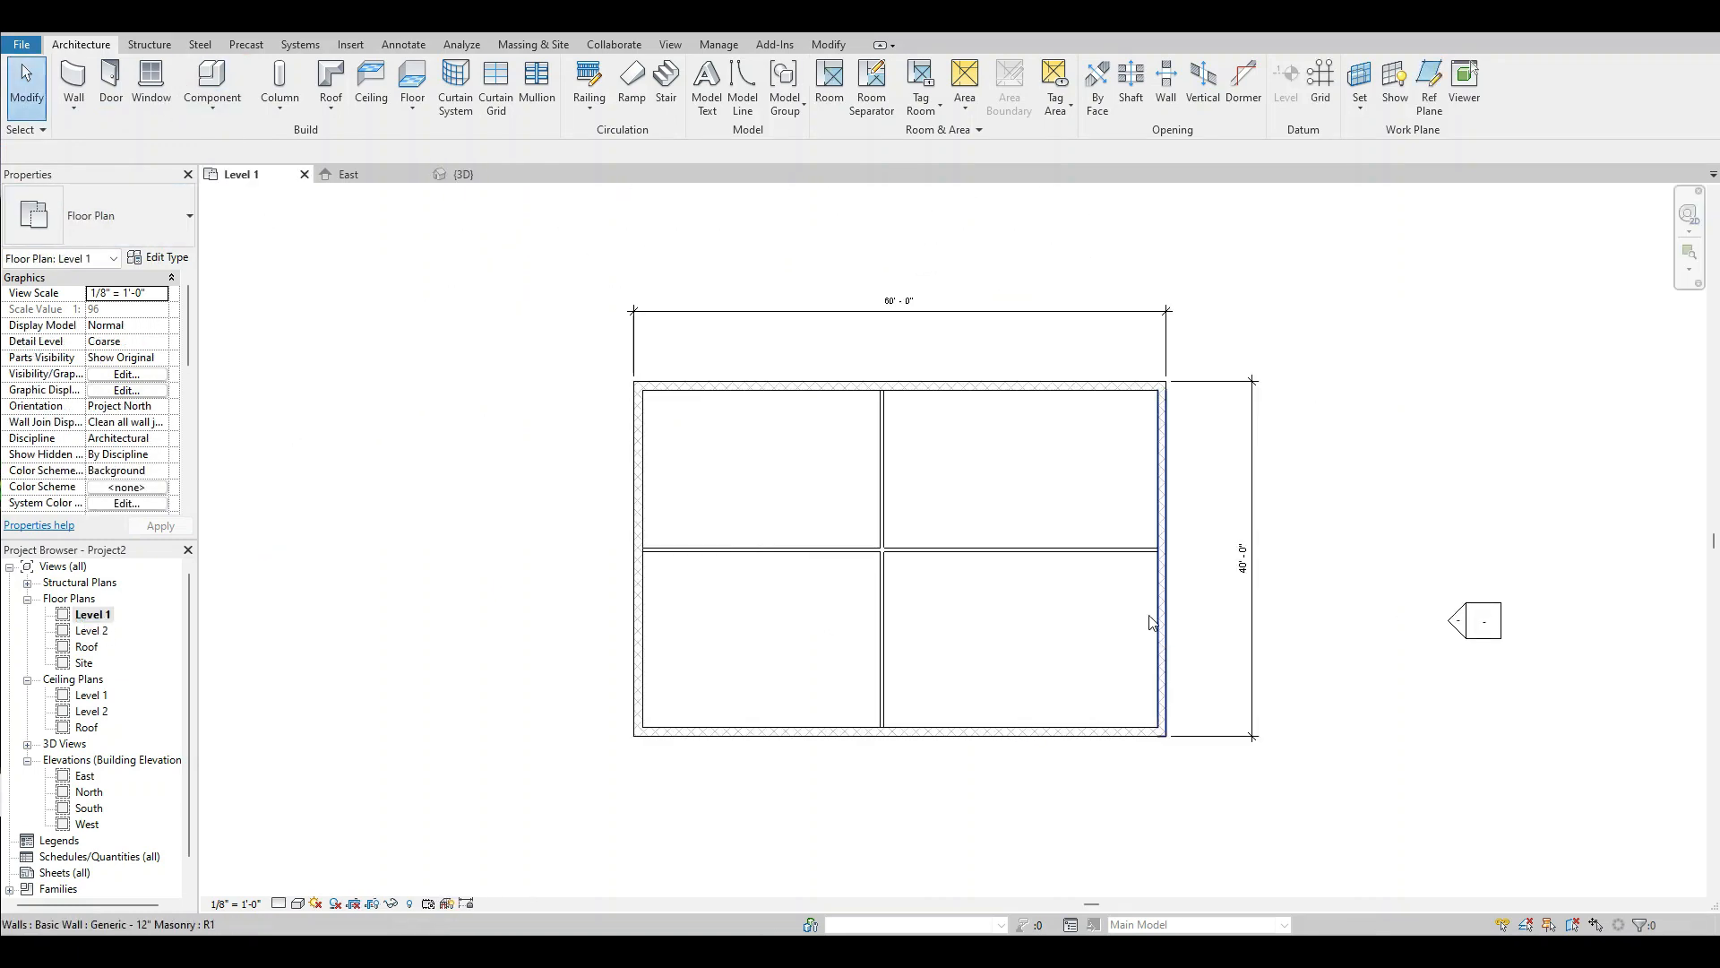
Start an architectural floor on Level 1 and sketch its rectangular boundary with lines along the outer faces of the exterior walls.
{"action": "scroll", "coordinate": [1152, 621], "scroll_direction": "up", "scroll_amount": 2}
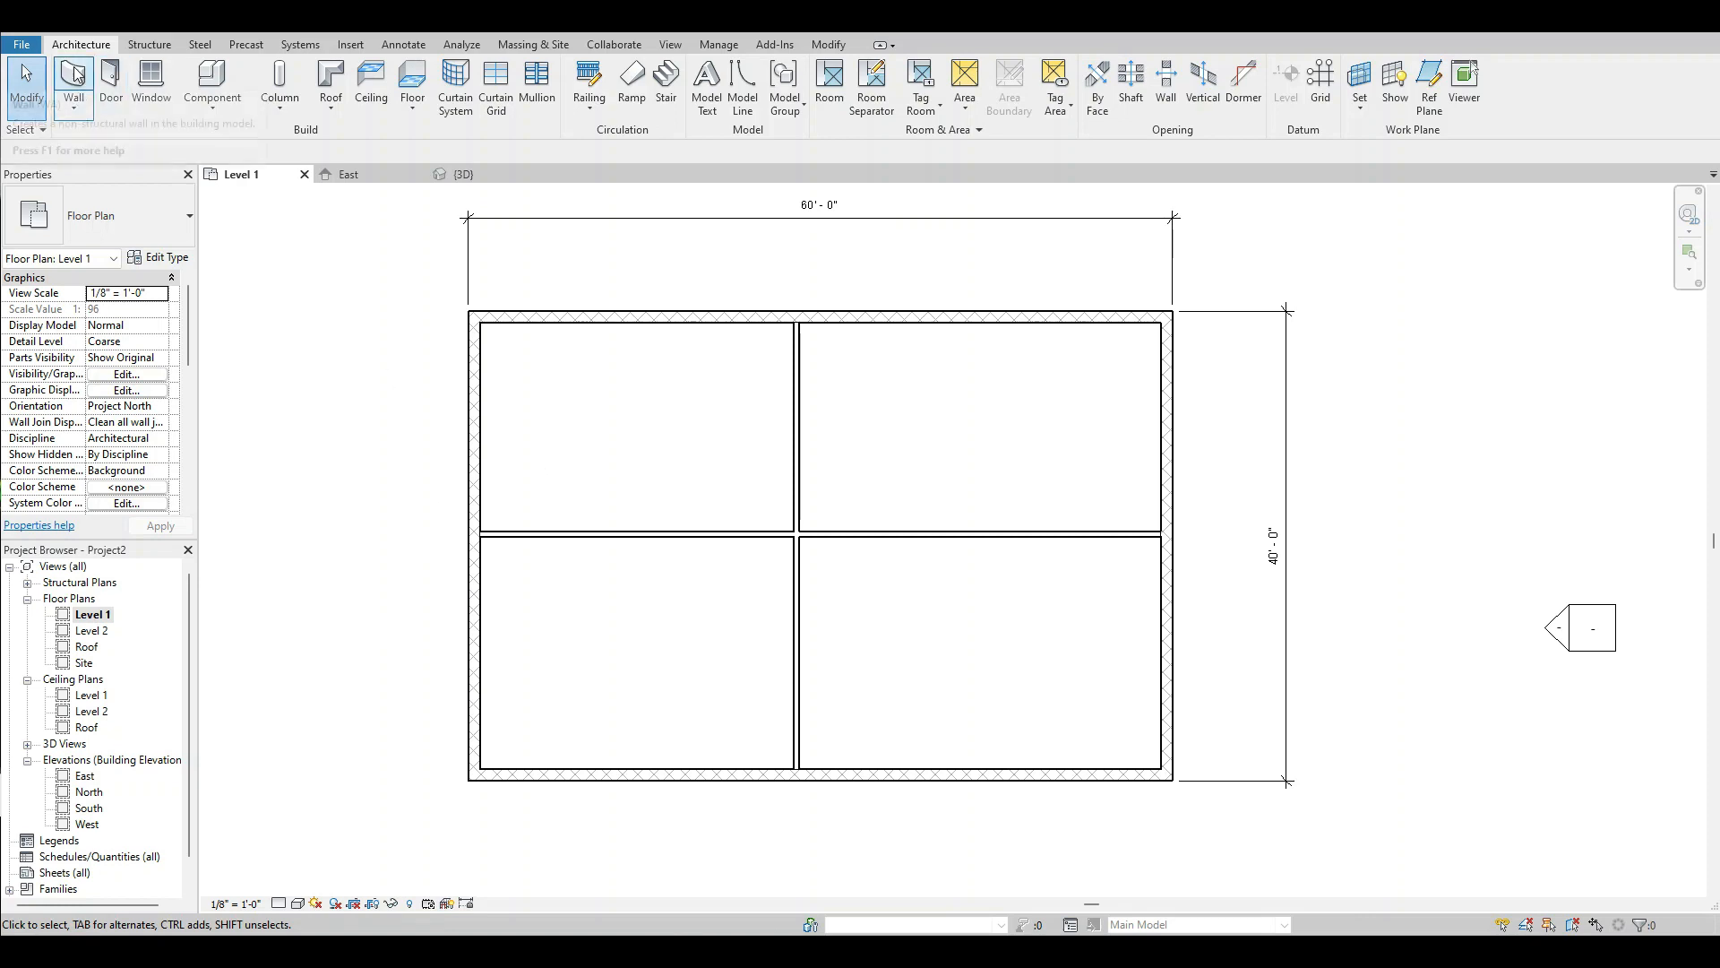
{"action": "left_click", "coordinate": [415, 105]}
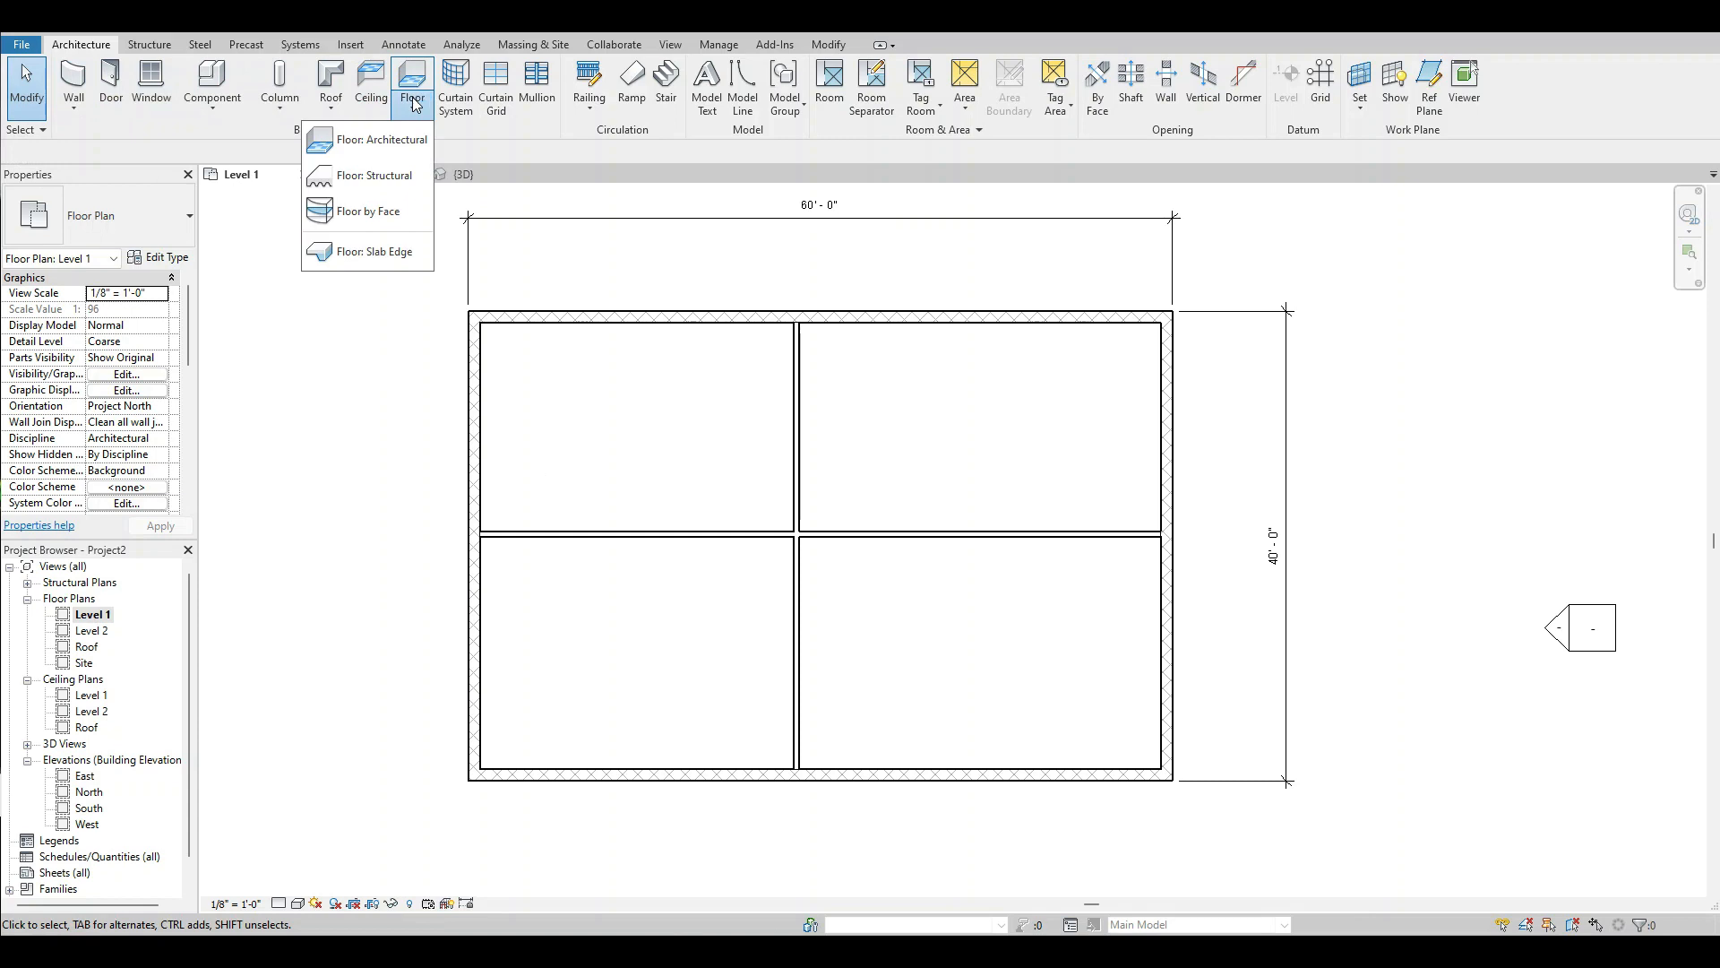
{"action": "left_click", "coordinate": [388, 144]}
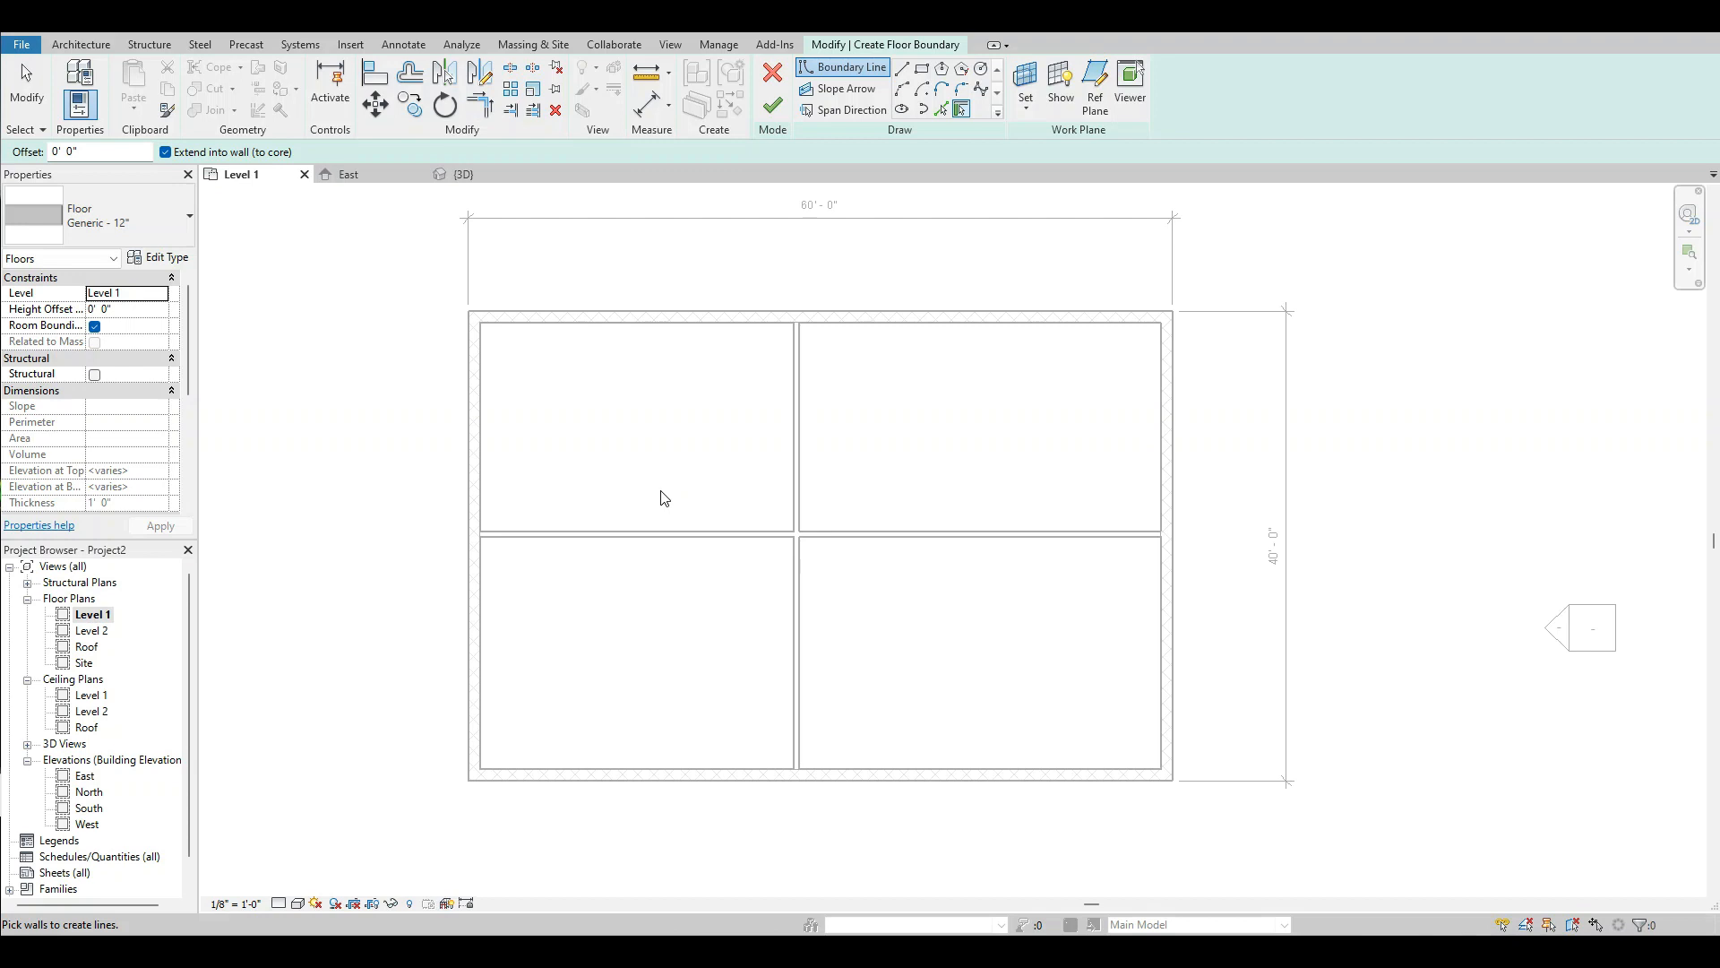
{"action": "left_click", "coordinate": [902, 70]}
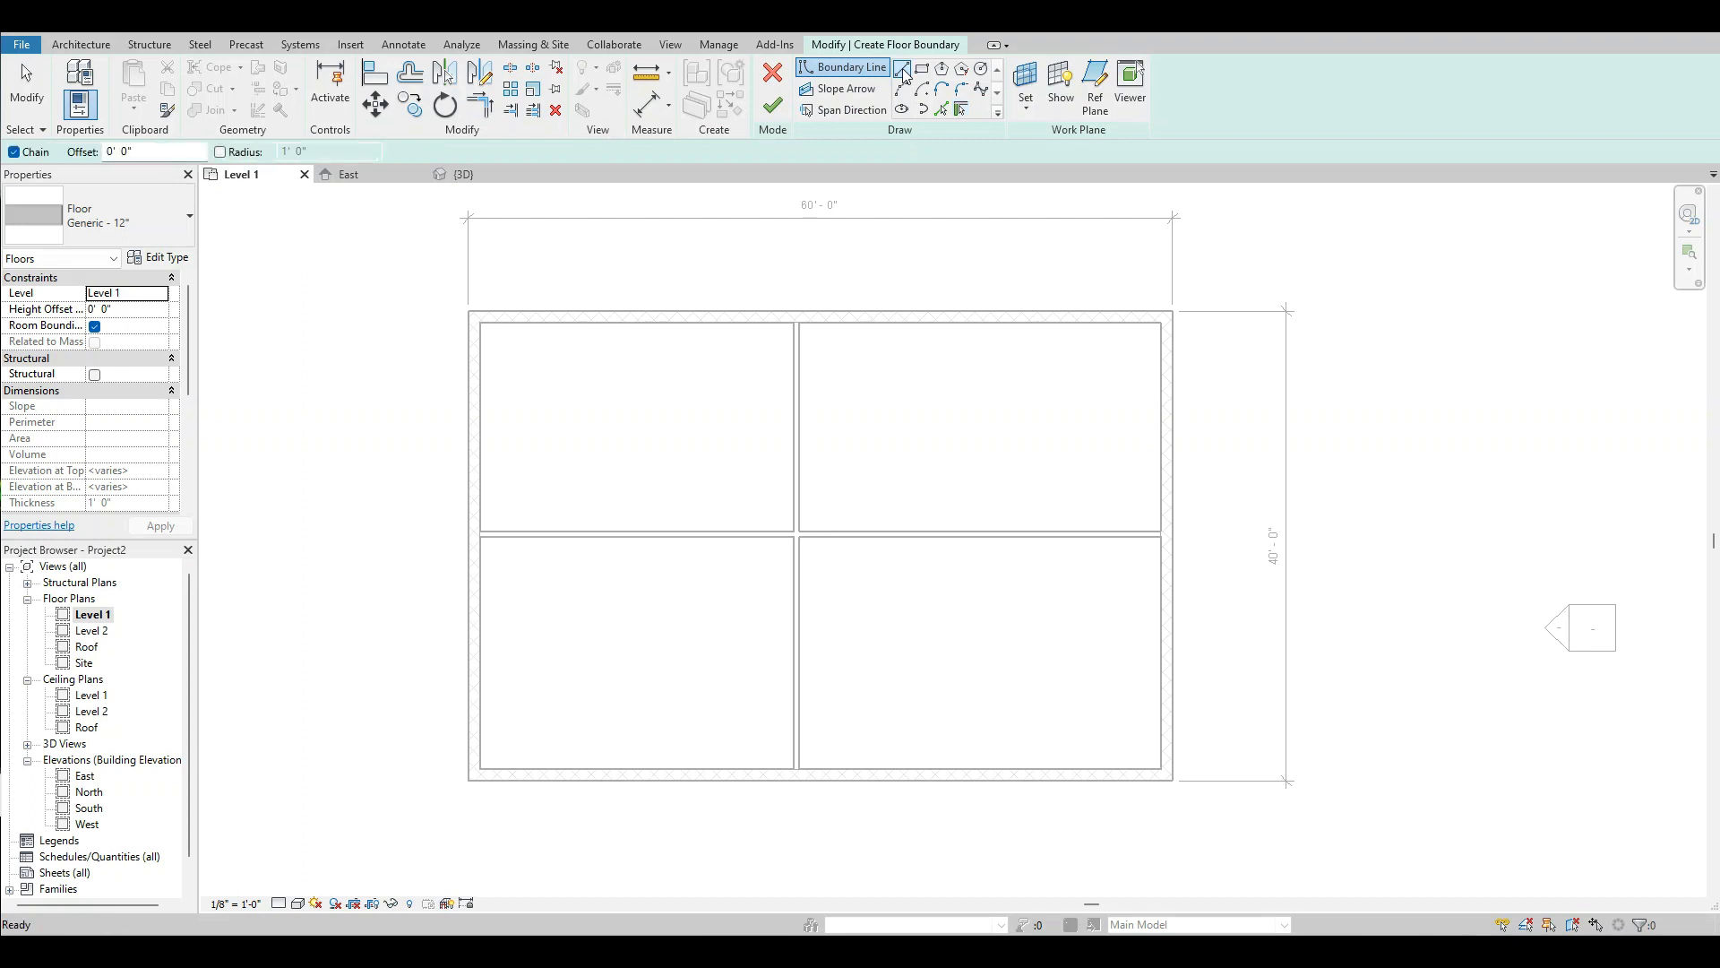
{"action": "left_click", "coordinate": [467, 311]}
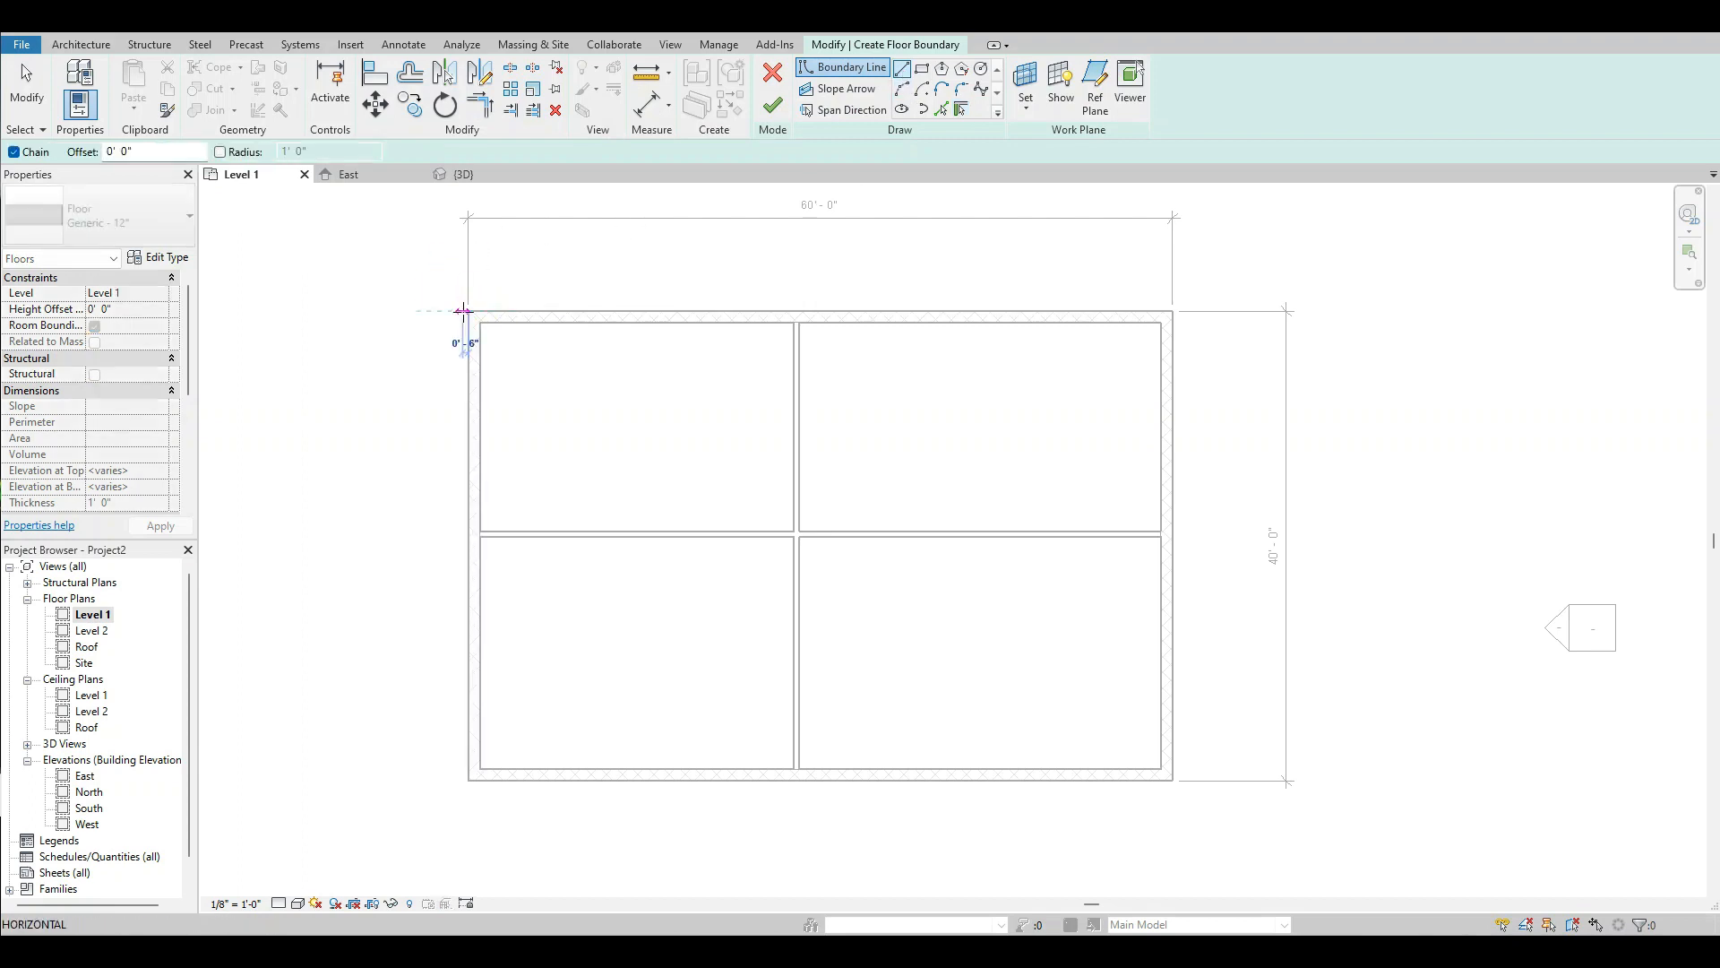
{"action": "left_click", "coordinate": [1171, 311]}
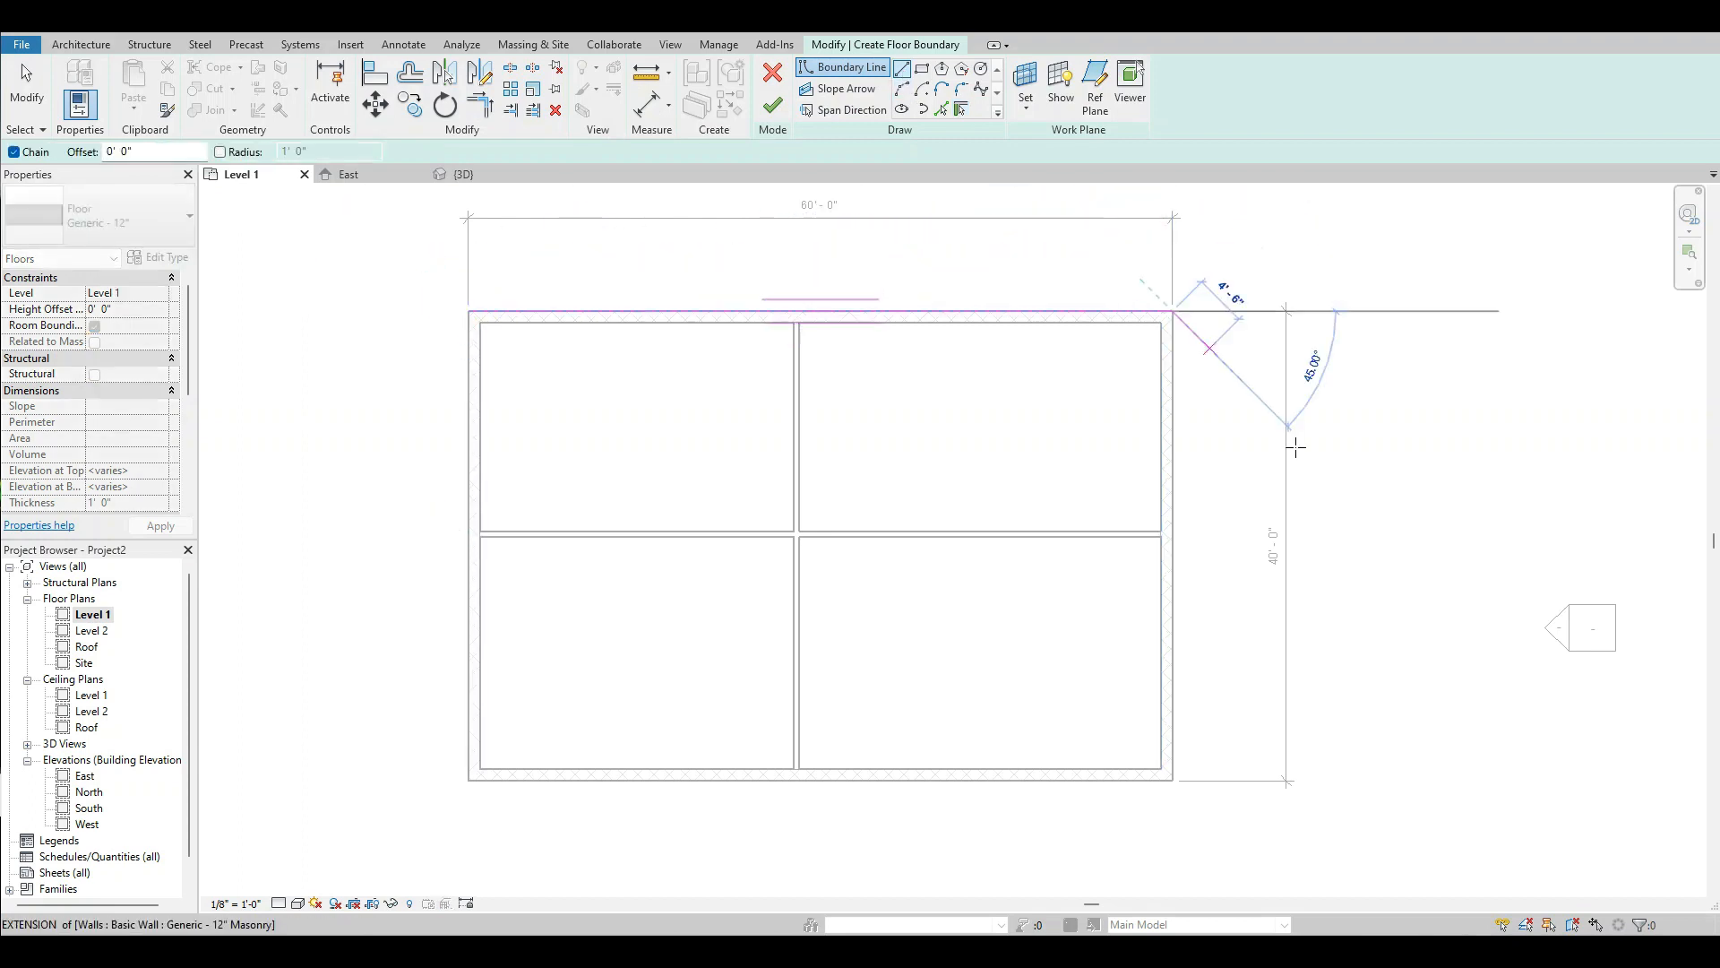
{"action": "left_click", "coordinate": [1173, 783]}
{"action": "left_click", "coordinate": [467, 779]}
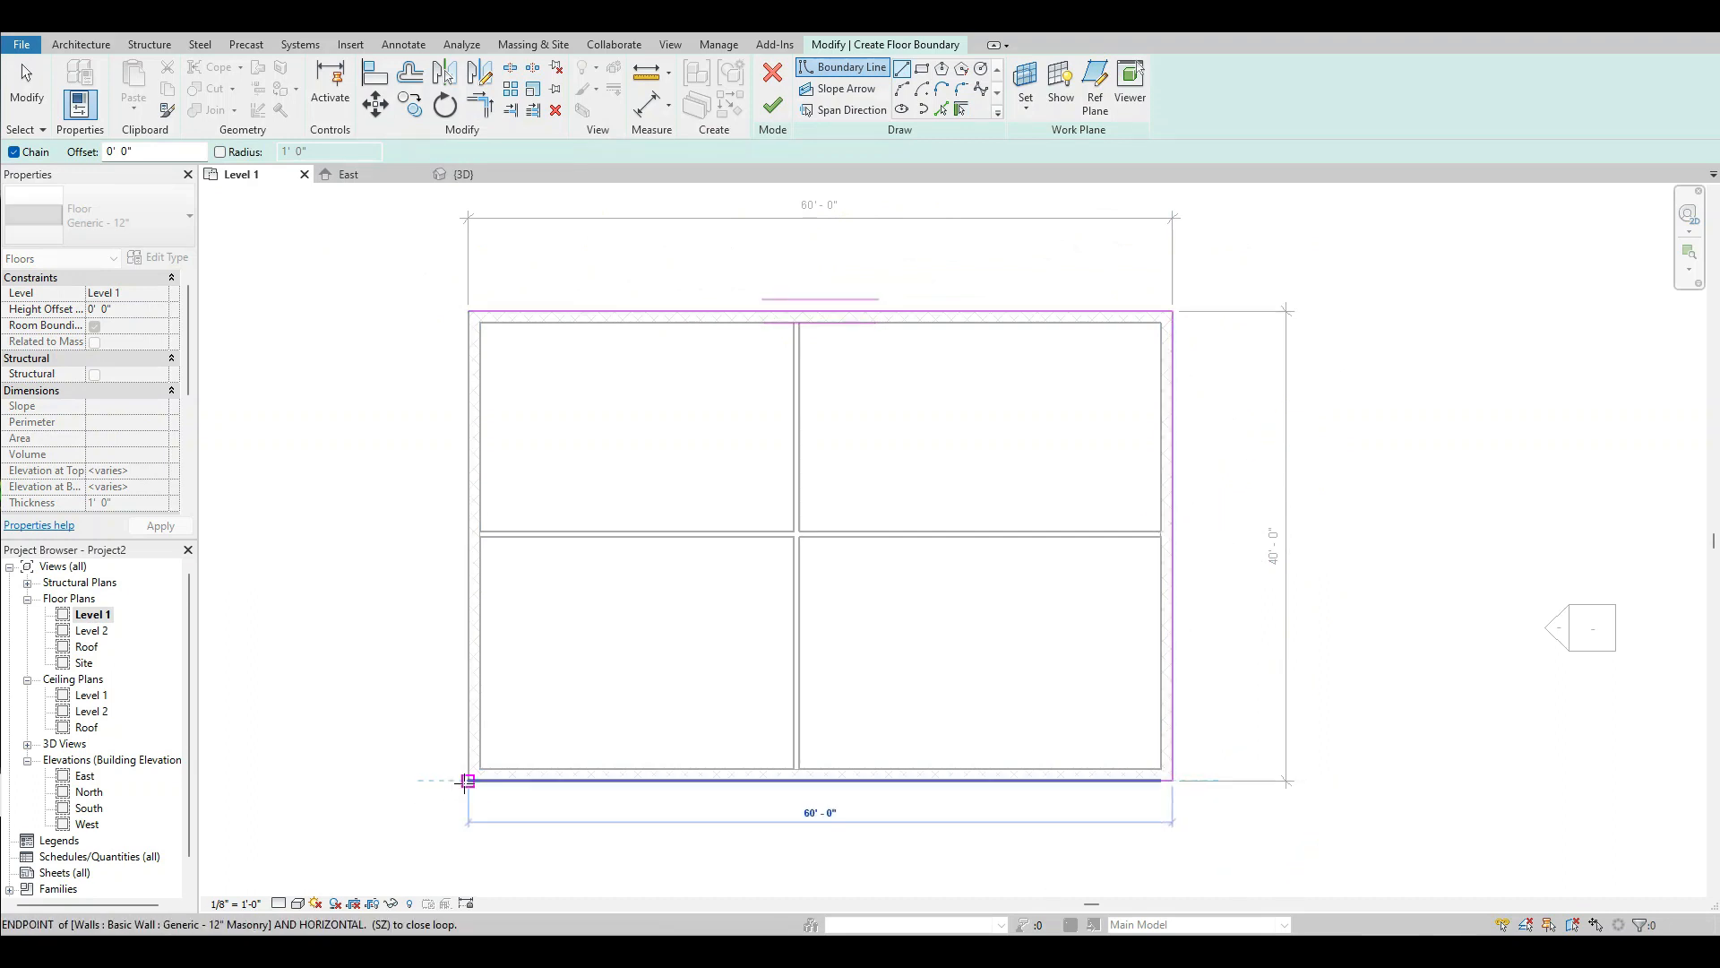
{"action": "left_click", "coordinate": [468, 311]}
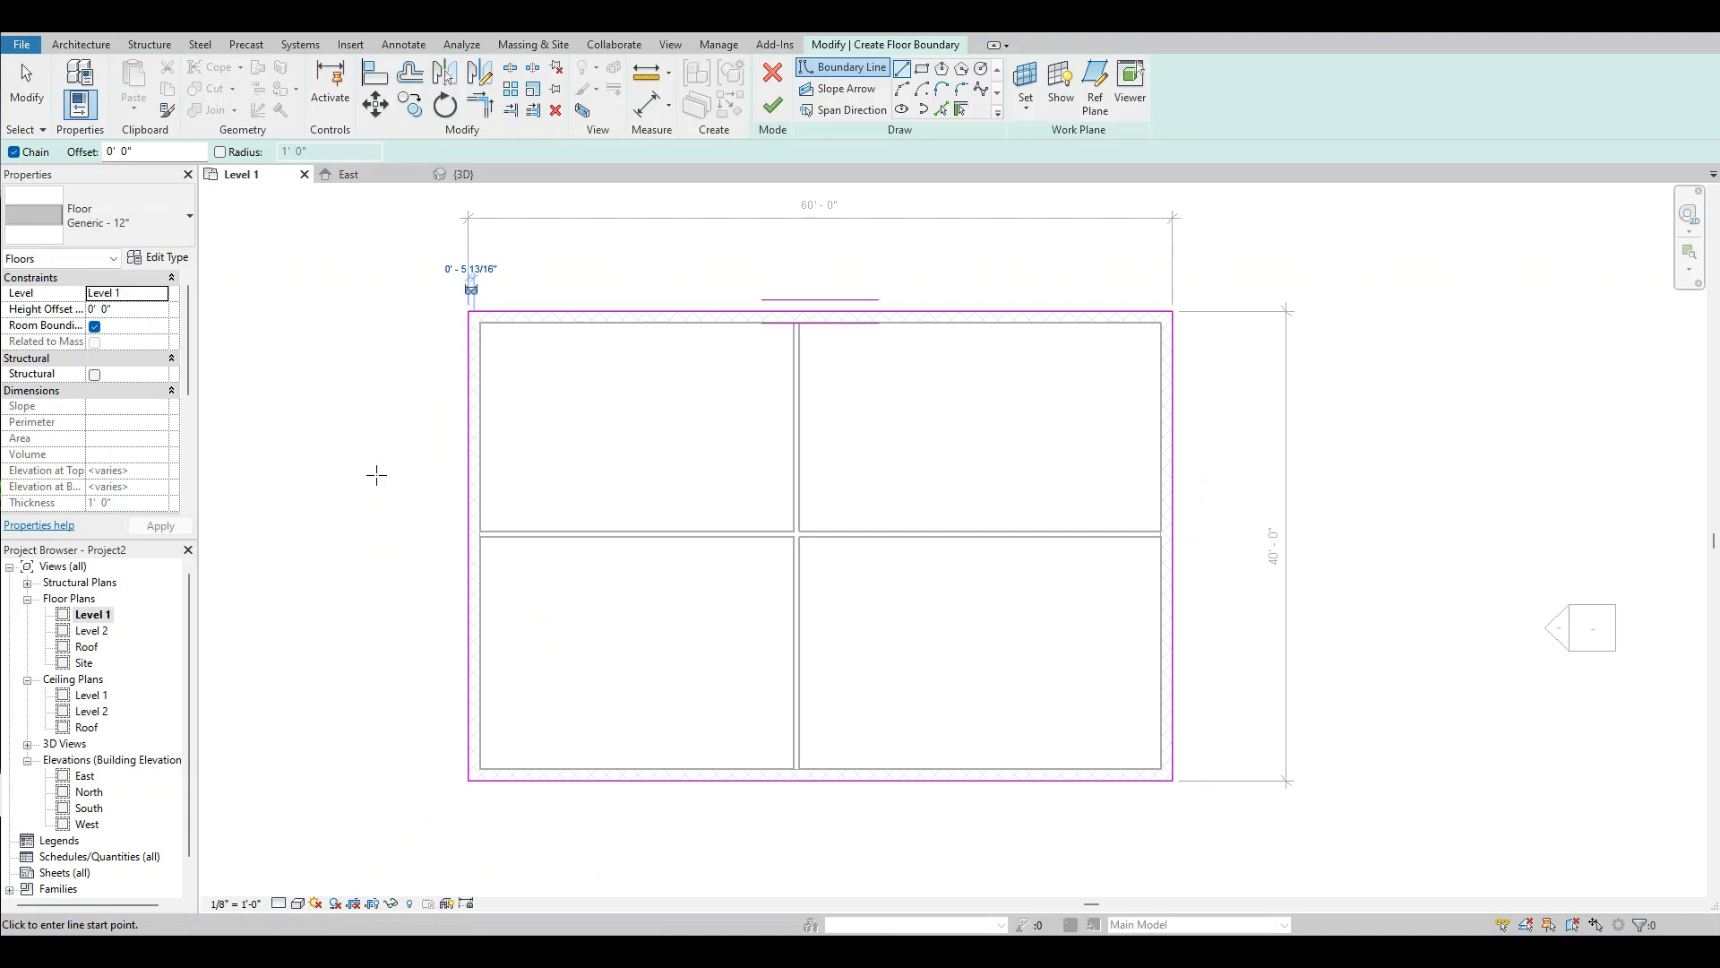
Choose the Generic - 12" floor type, finish the floor sketch in the 3D view and deselect the floor.
{"action": "left_click", "coordinate": [170, 224]}
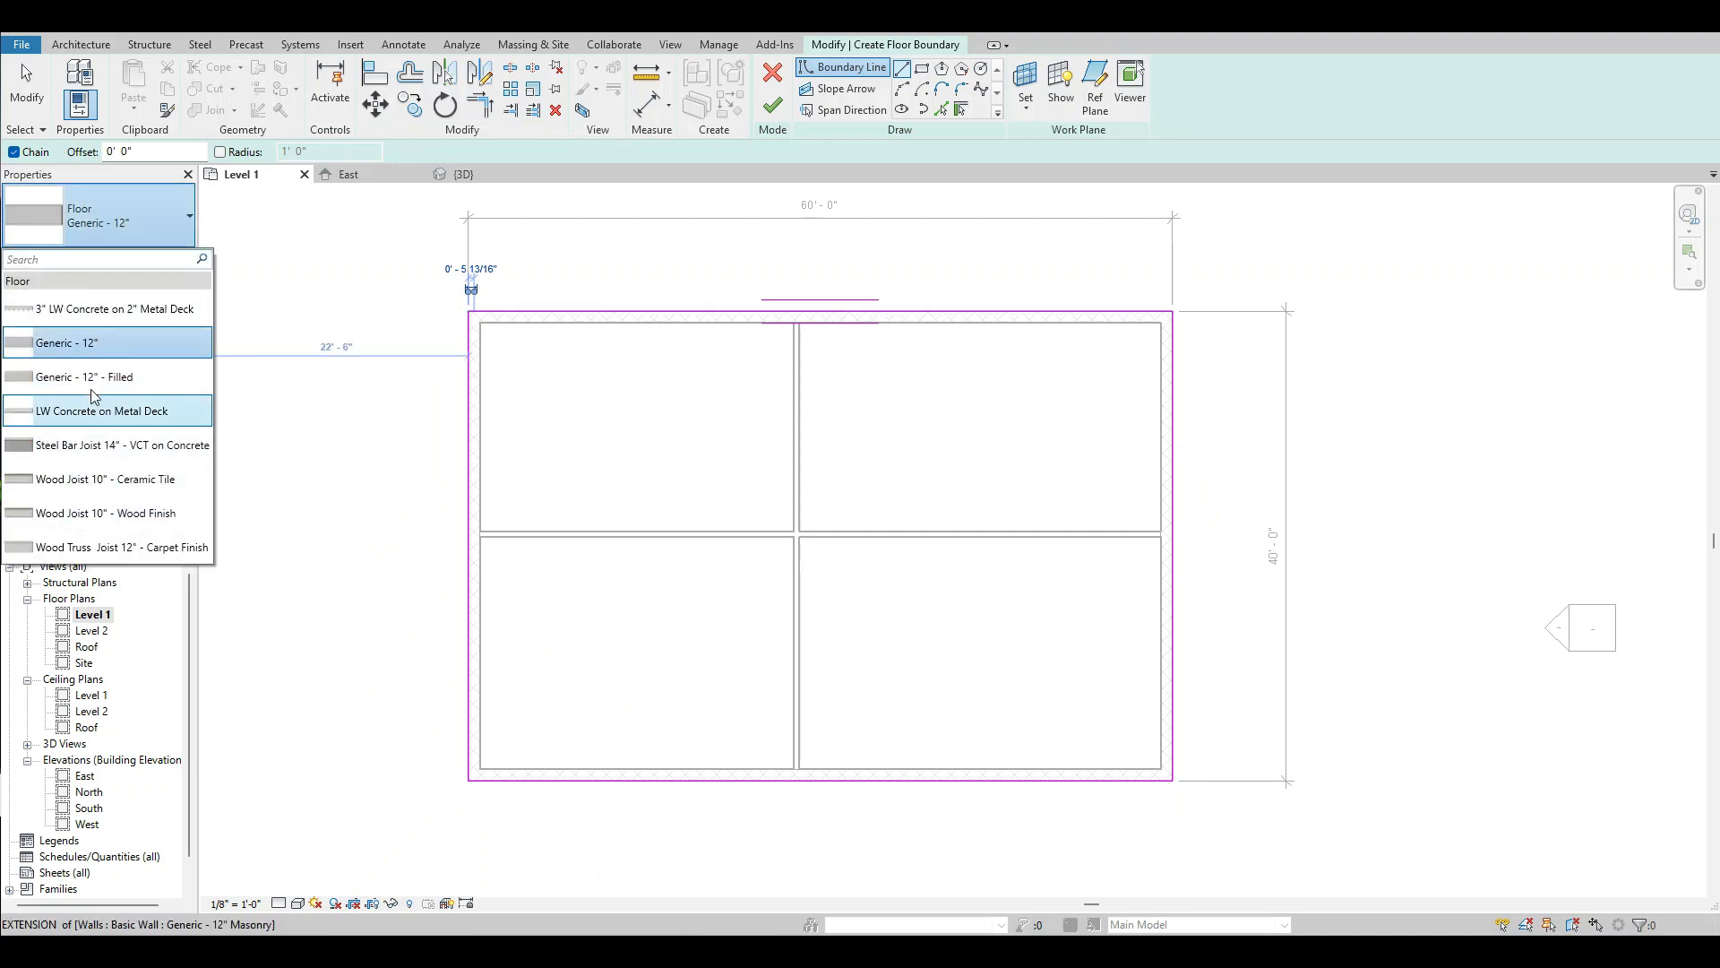
{"action": "left_click", "coordinate": [72, 348]}
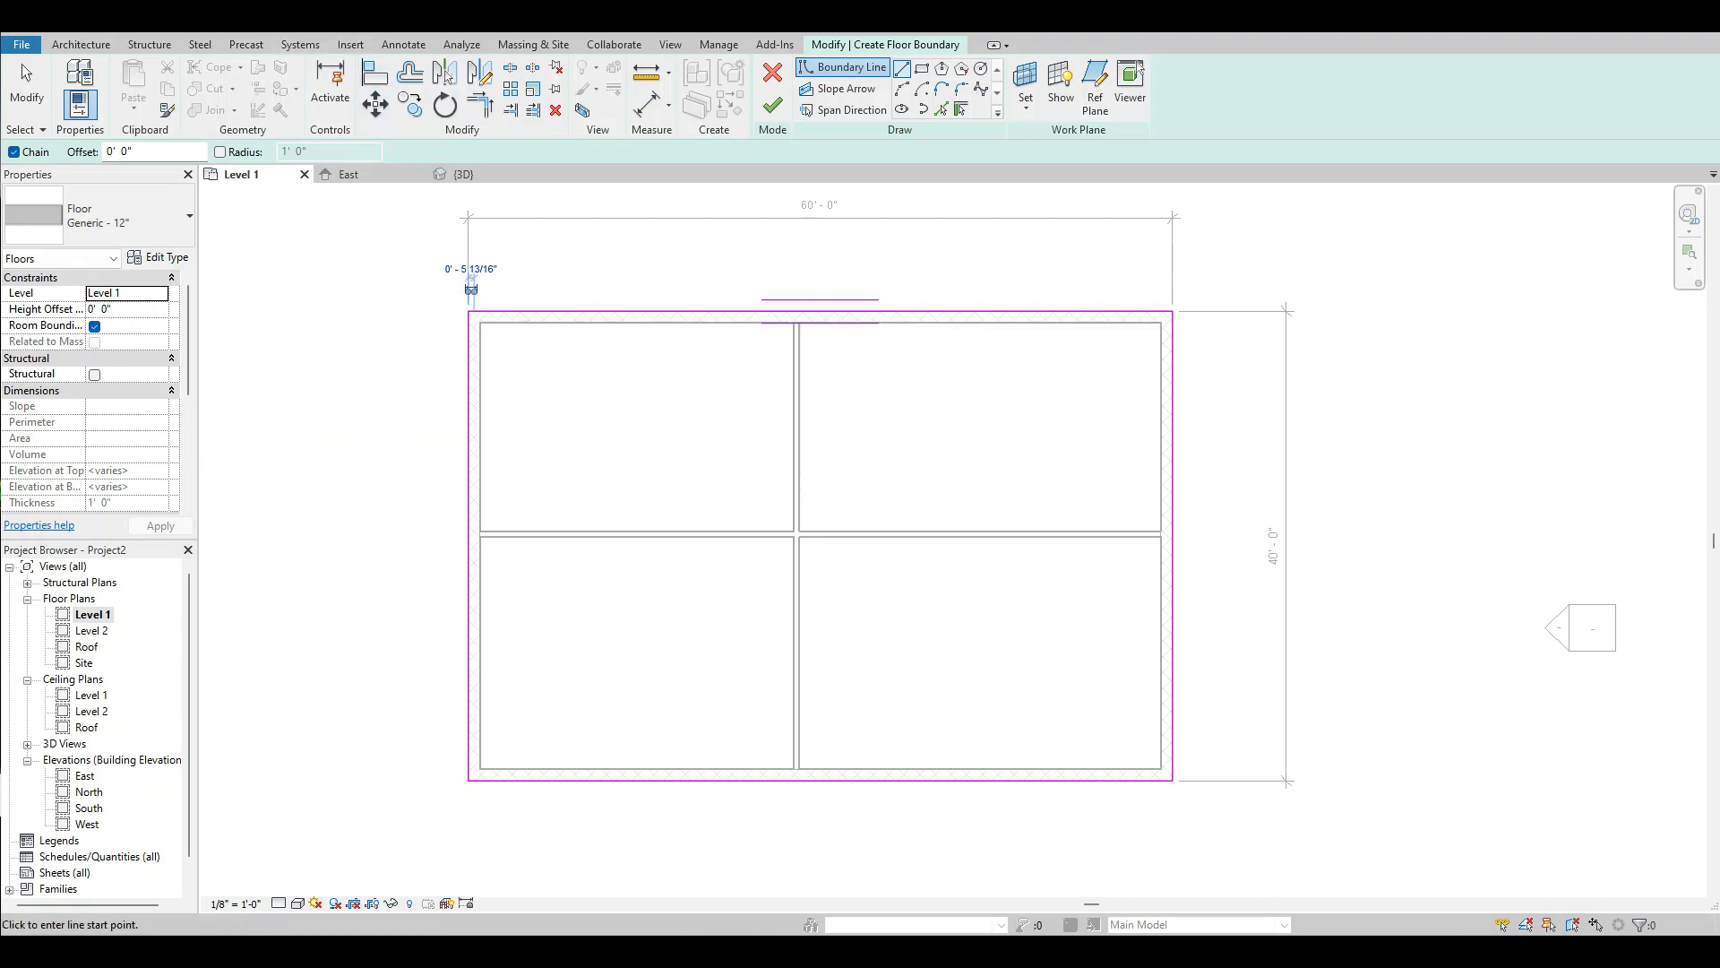
{"action": "left_click", "coordinate": [464, 173]}
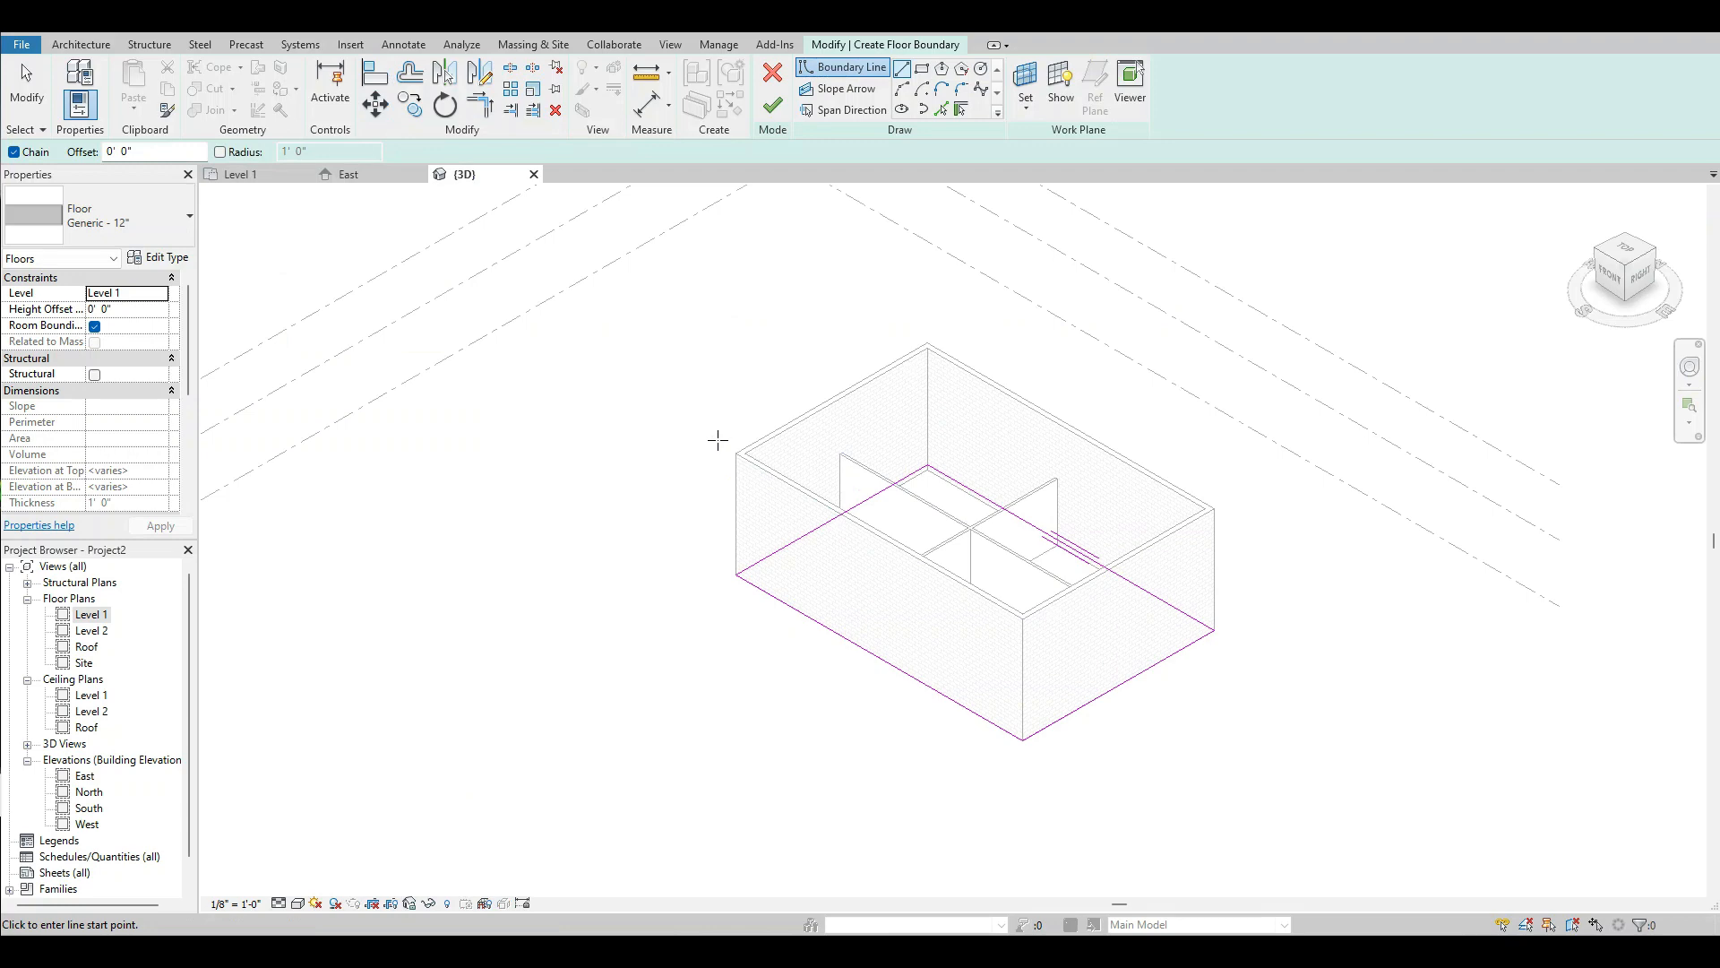
{"action": "left_click", "coordinate": [773, 106]}
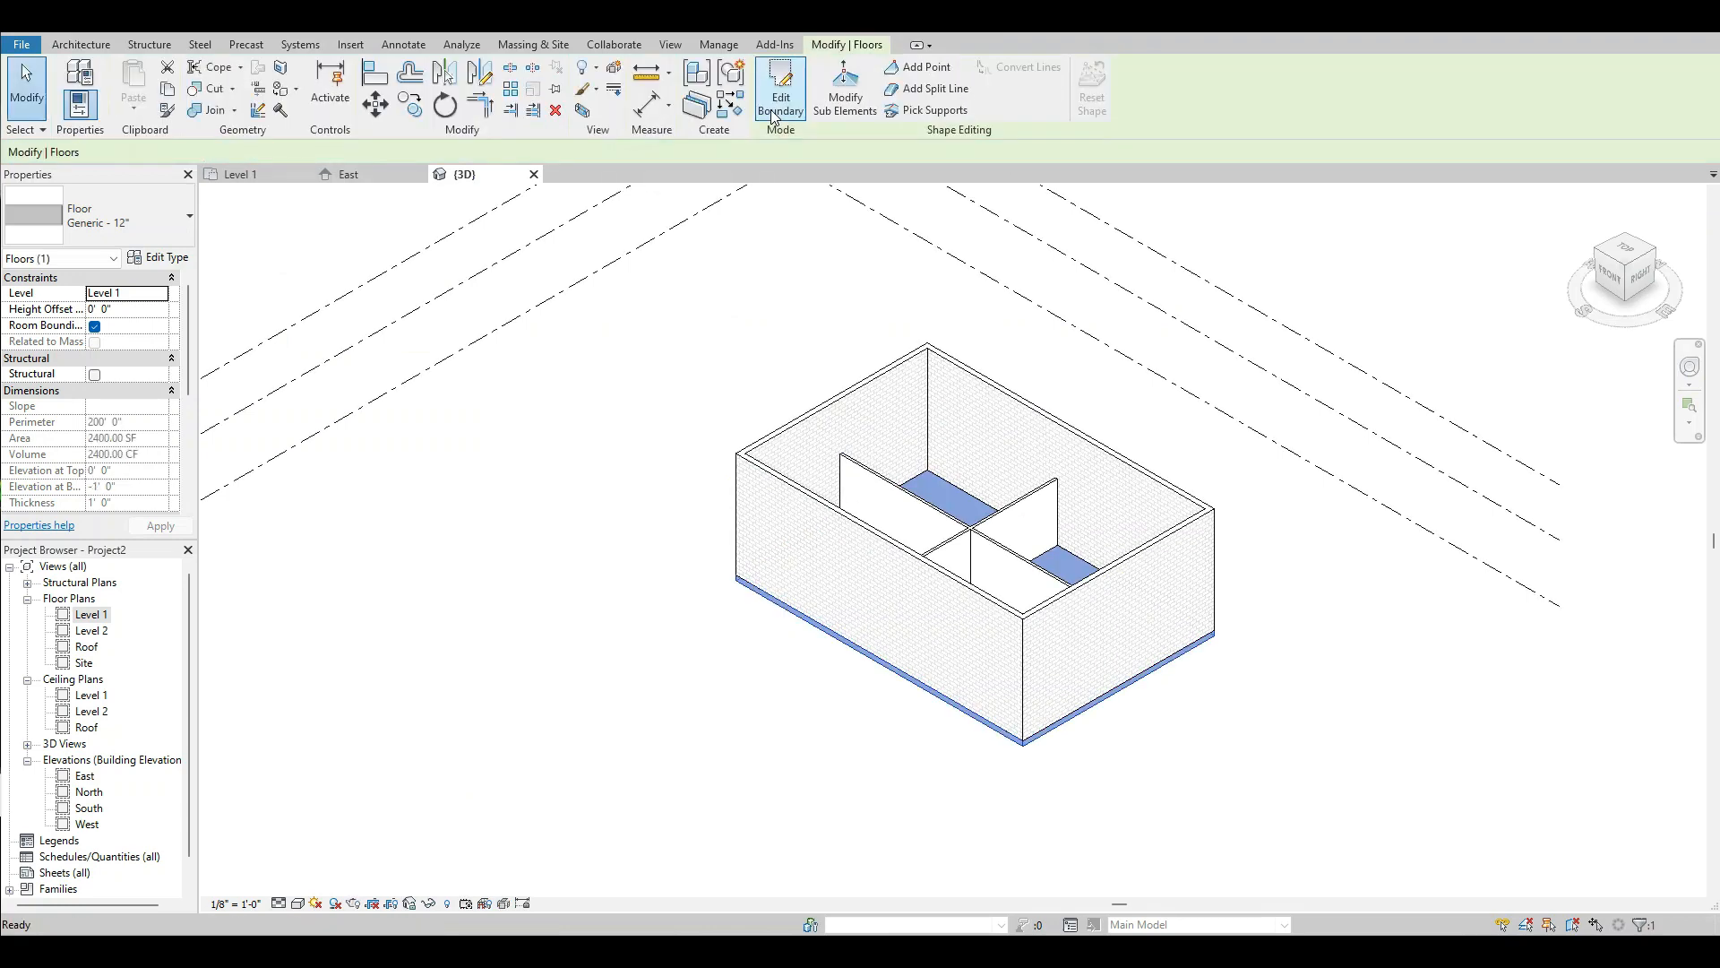
{"action": "left_click", "coordinate": [923, 713]}
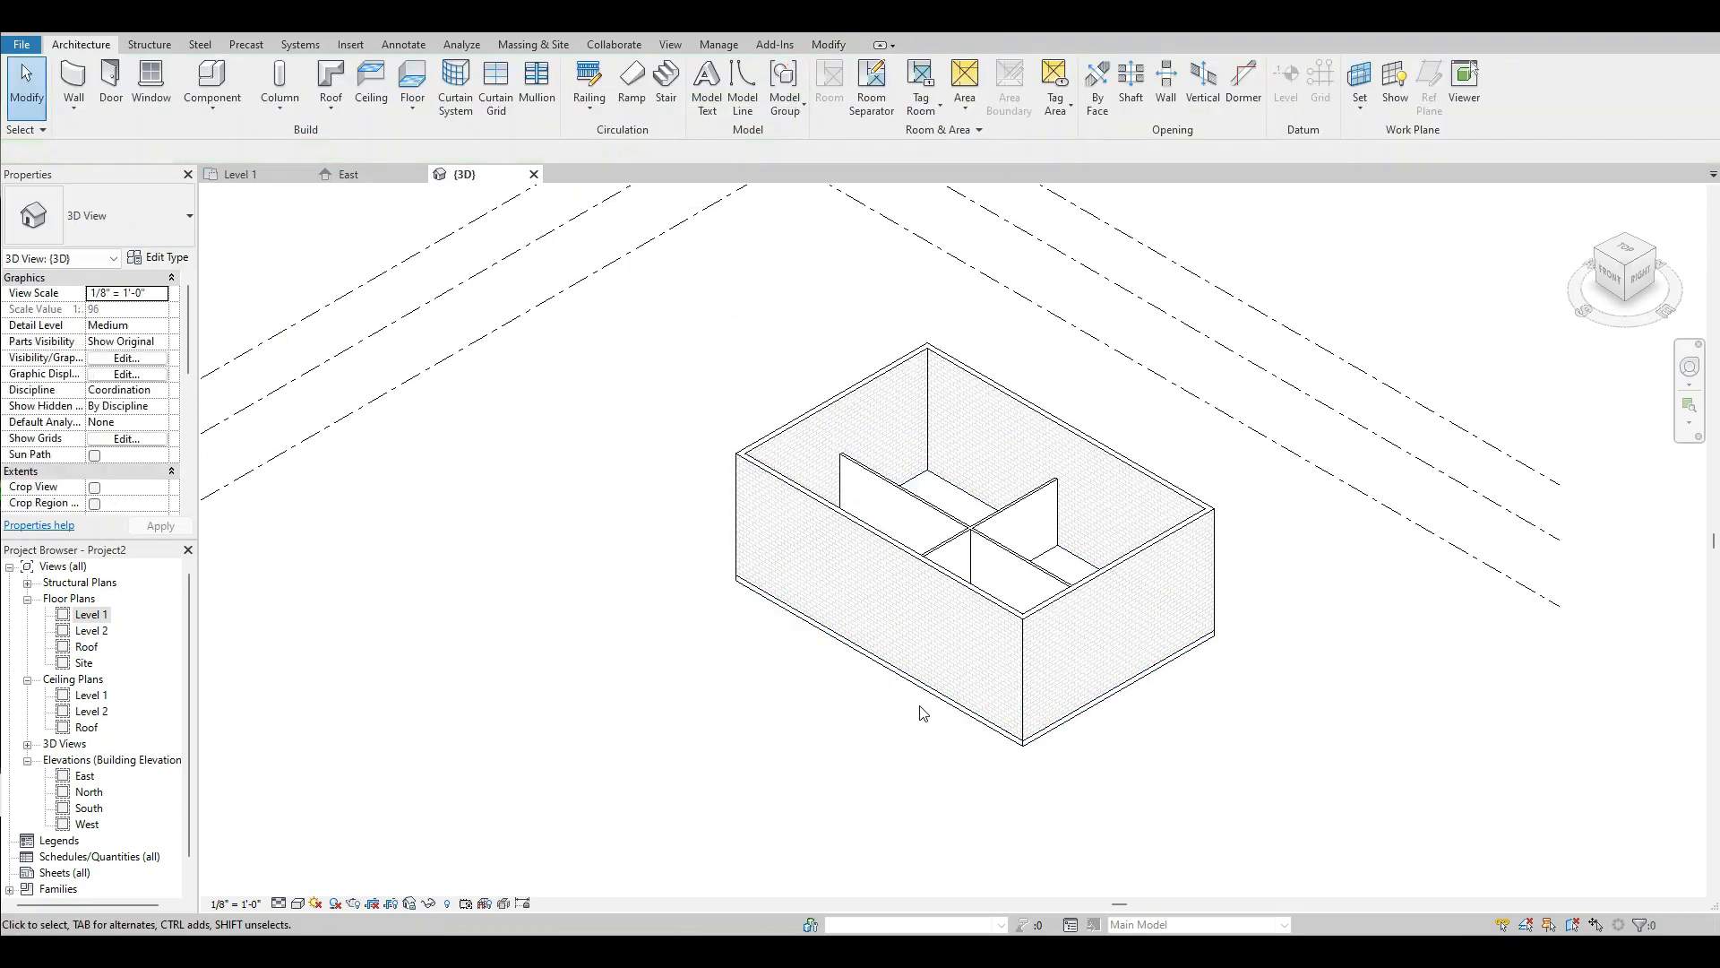
Inspect the floor edge at the building's corner in 3D and return to the Level 1 floor plan.
{"action": "scroll", "coordinate": [1023, 744], "scroll_direction": "up", "scroll_amount": 6}
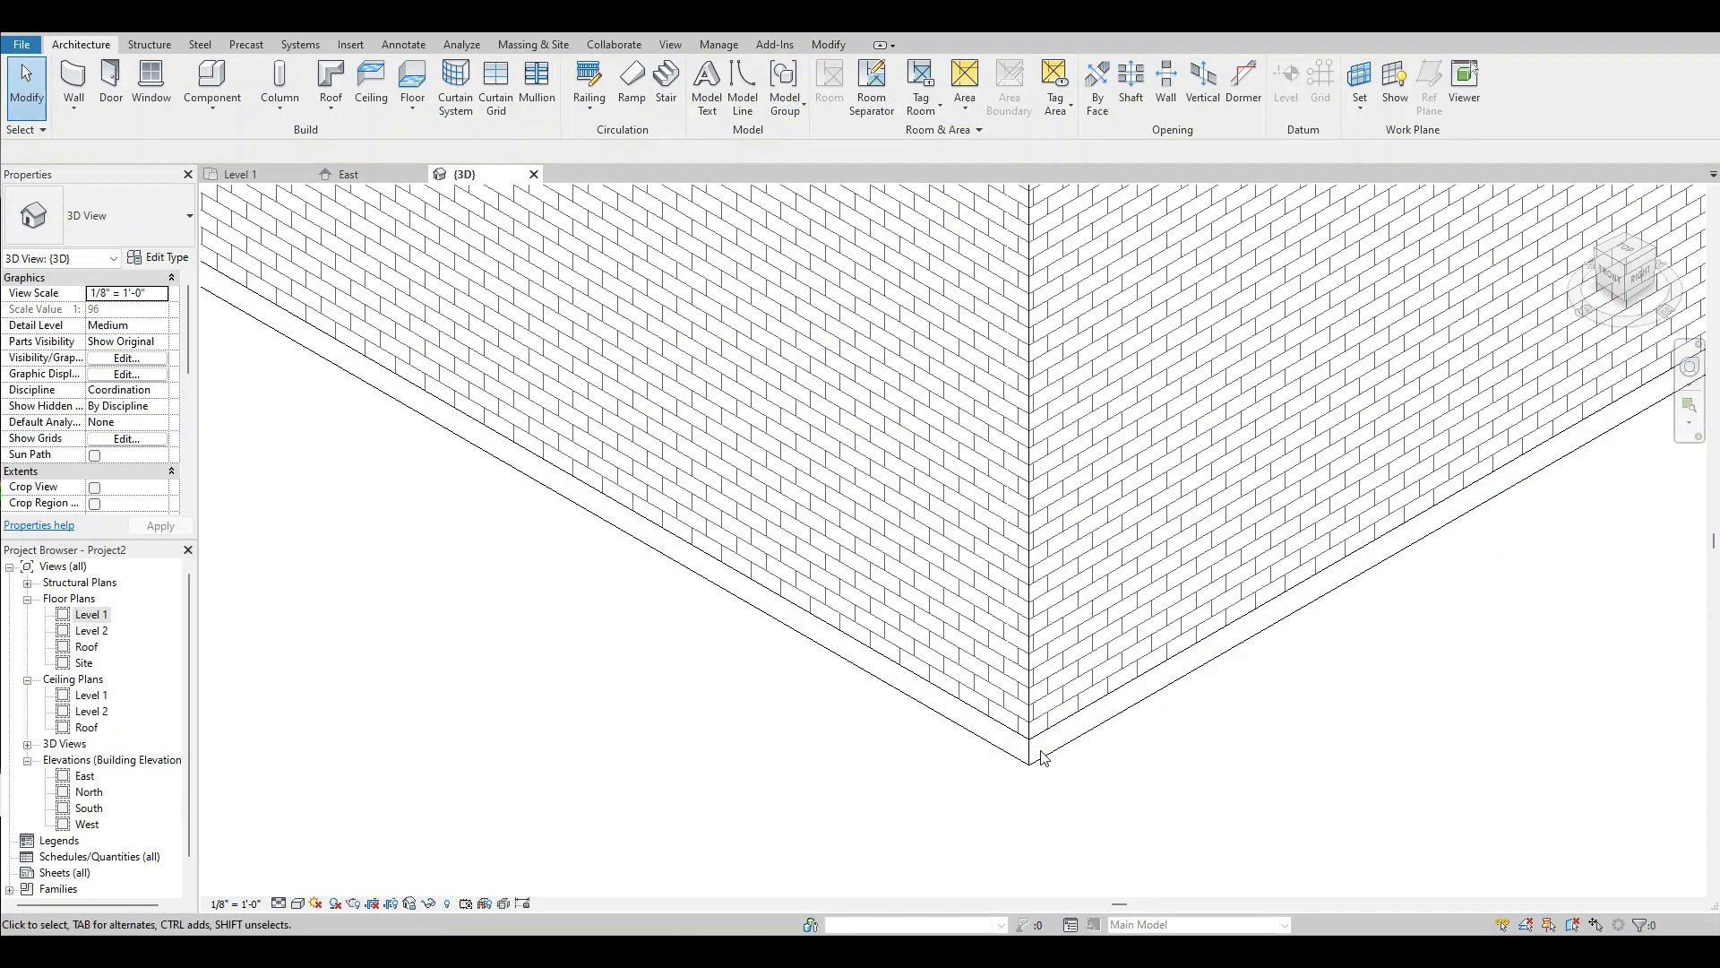
{"action": "scroll", "coordinate": [1042, 757], "scroll_direction": "down", "scroll_amount": 8}
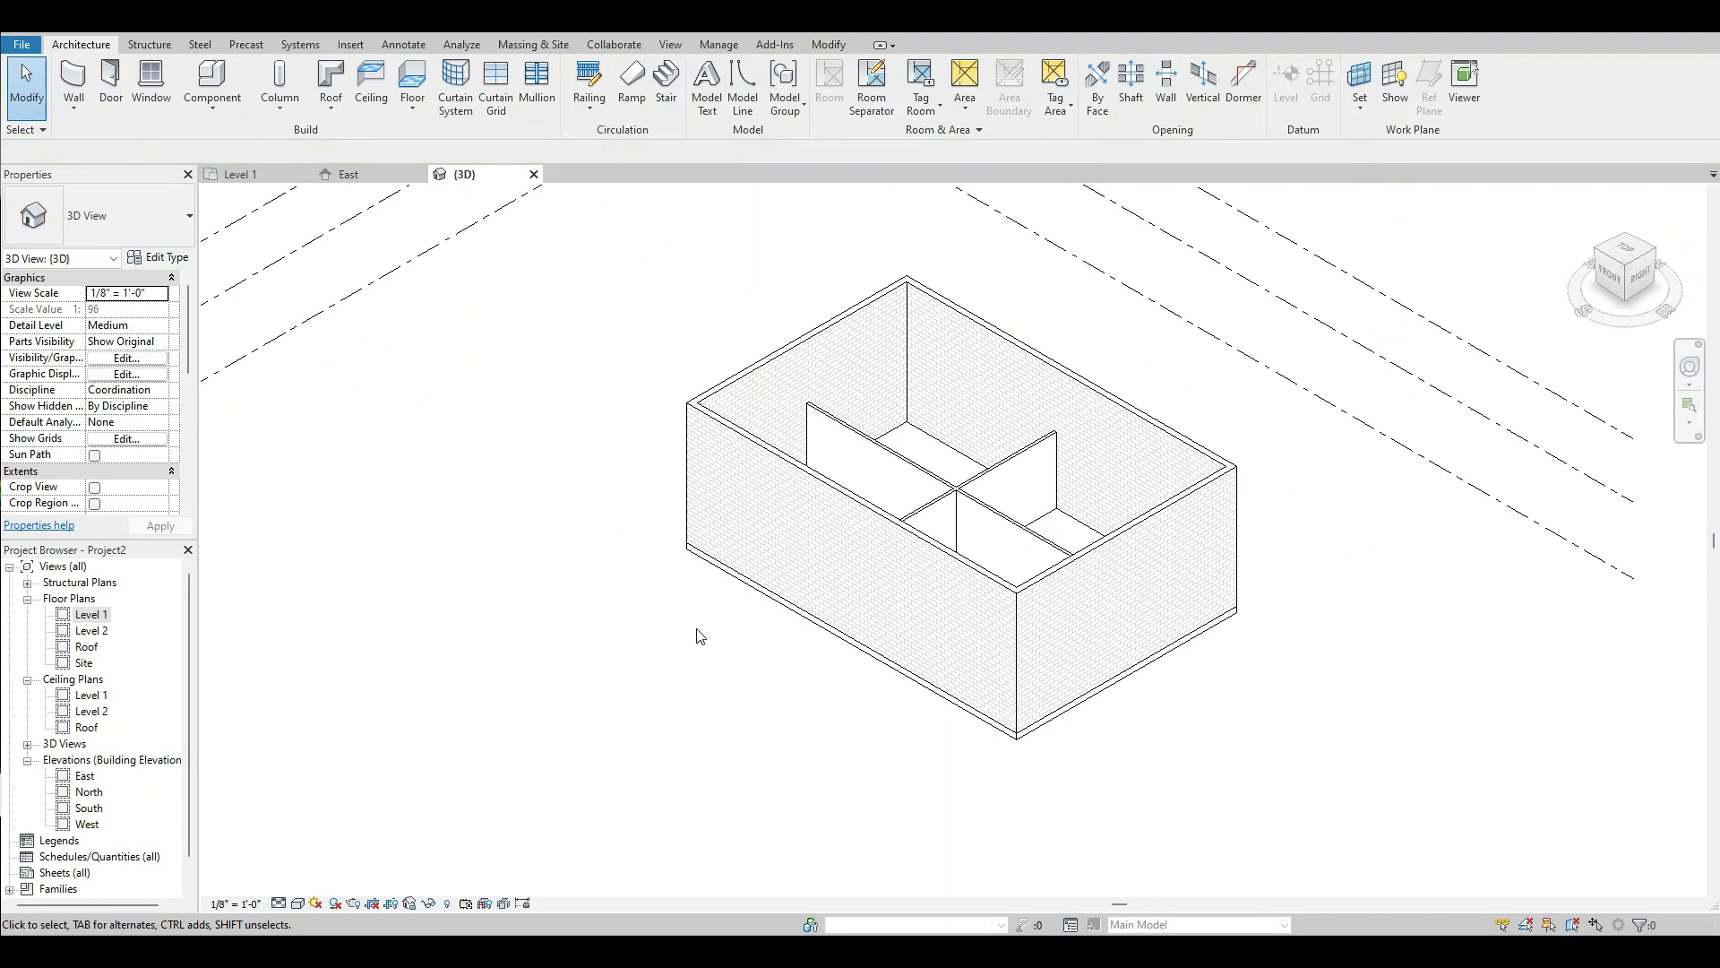
{"action": "double_click", "coordinate": [97, 617]}
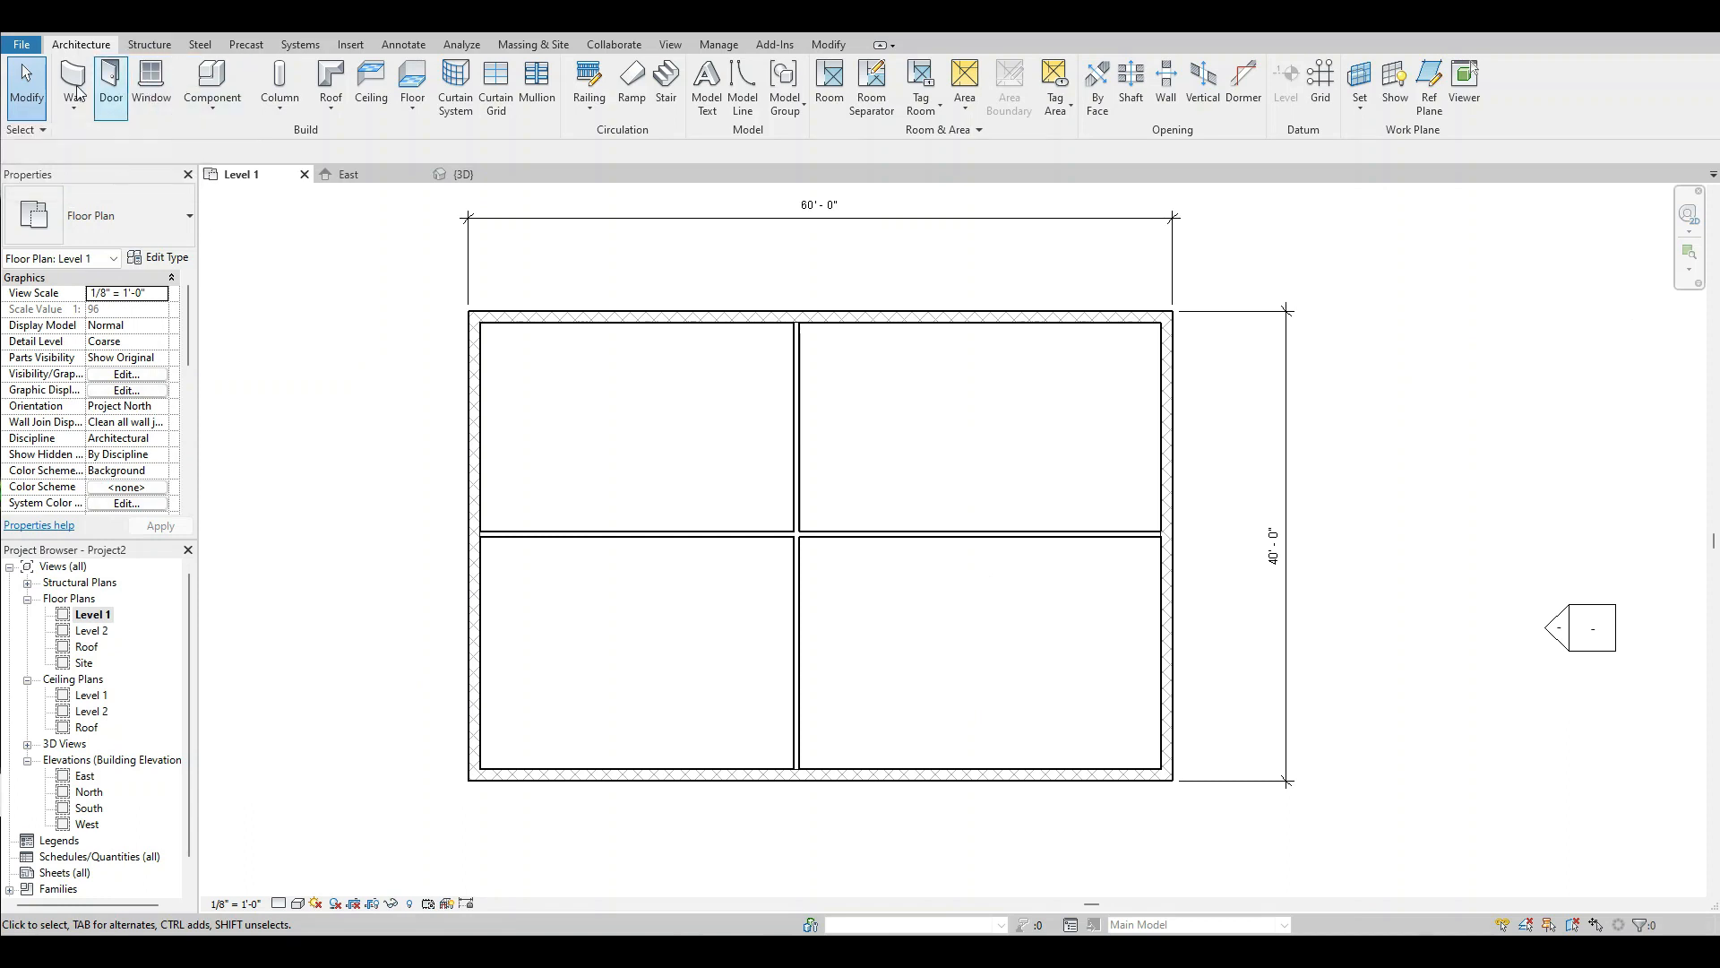
Place Single-Flush 36" x 84" doors in the south and north walls, about 3' west of the north-south partition, and end door placement.
{"action": "left_click", "coordinate": [114, 82]}
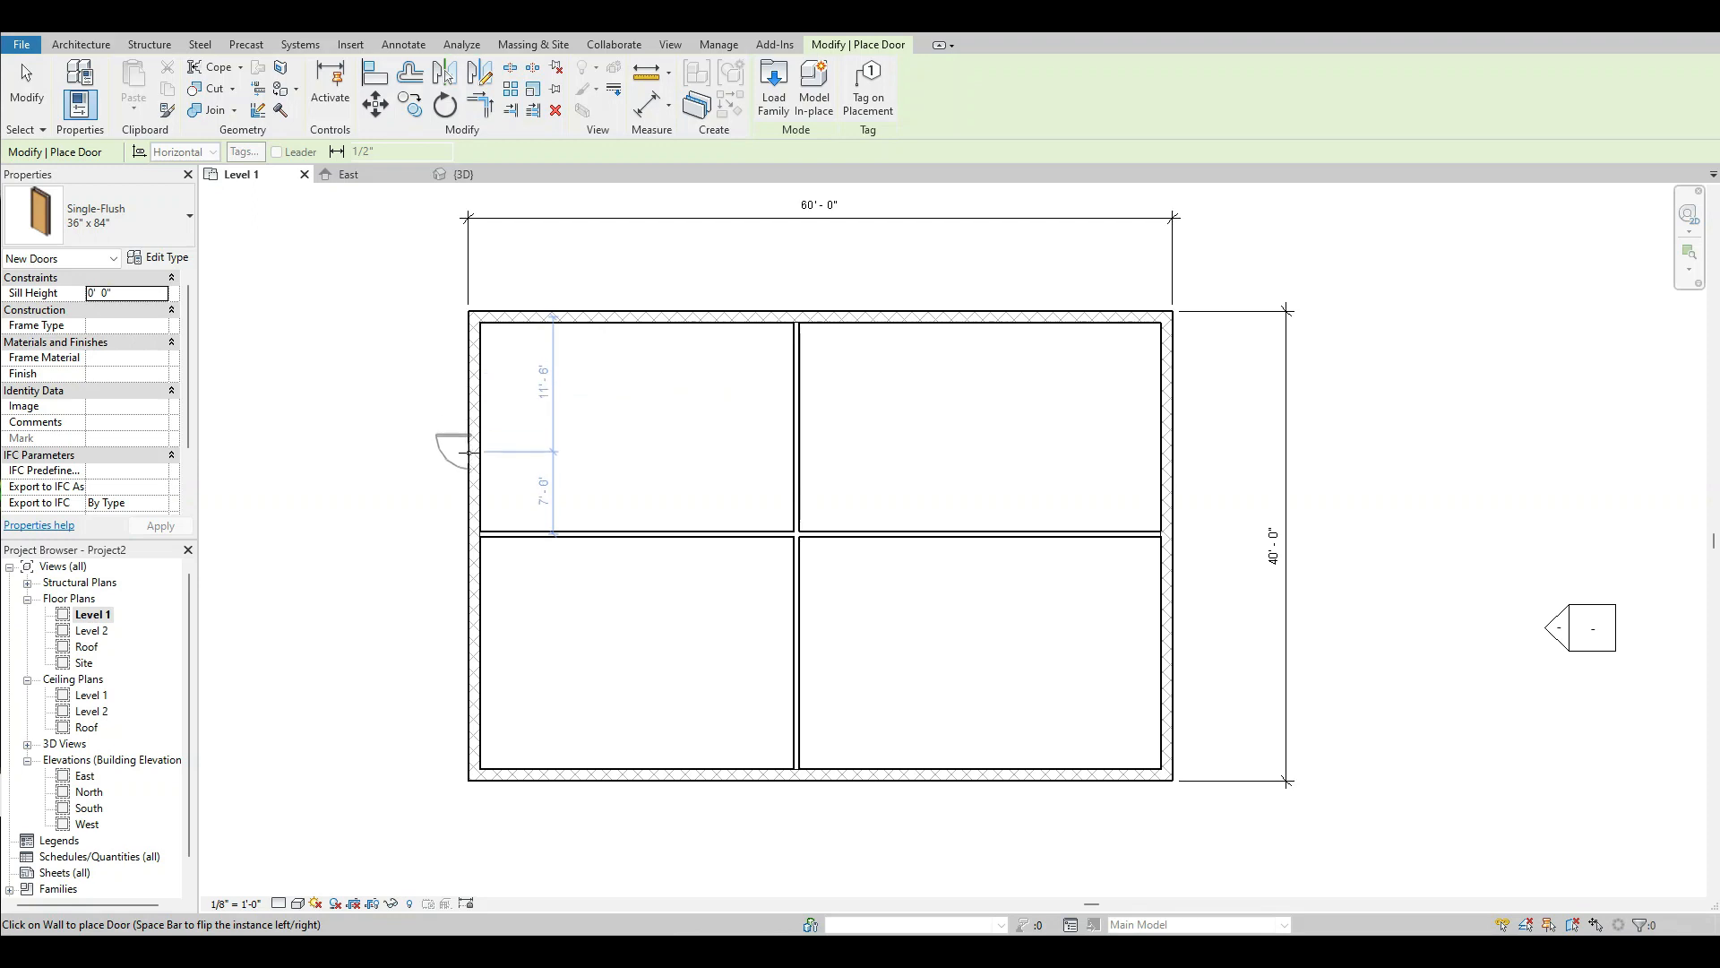
{"action": "left_click", "coordinate": [764, 778]}
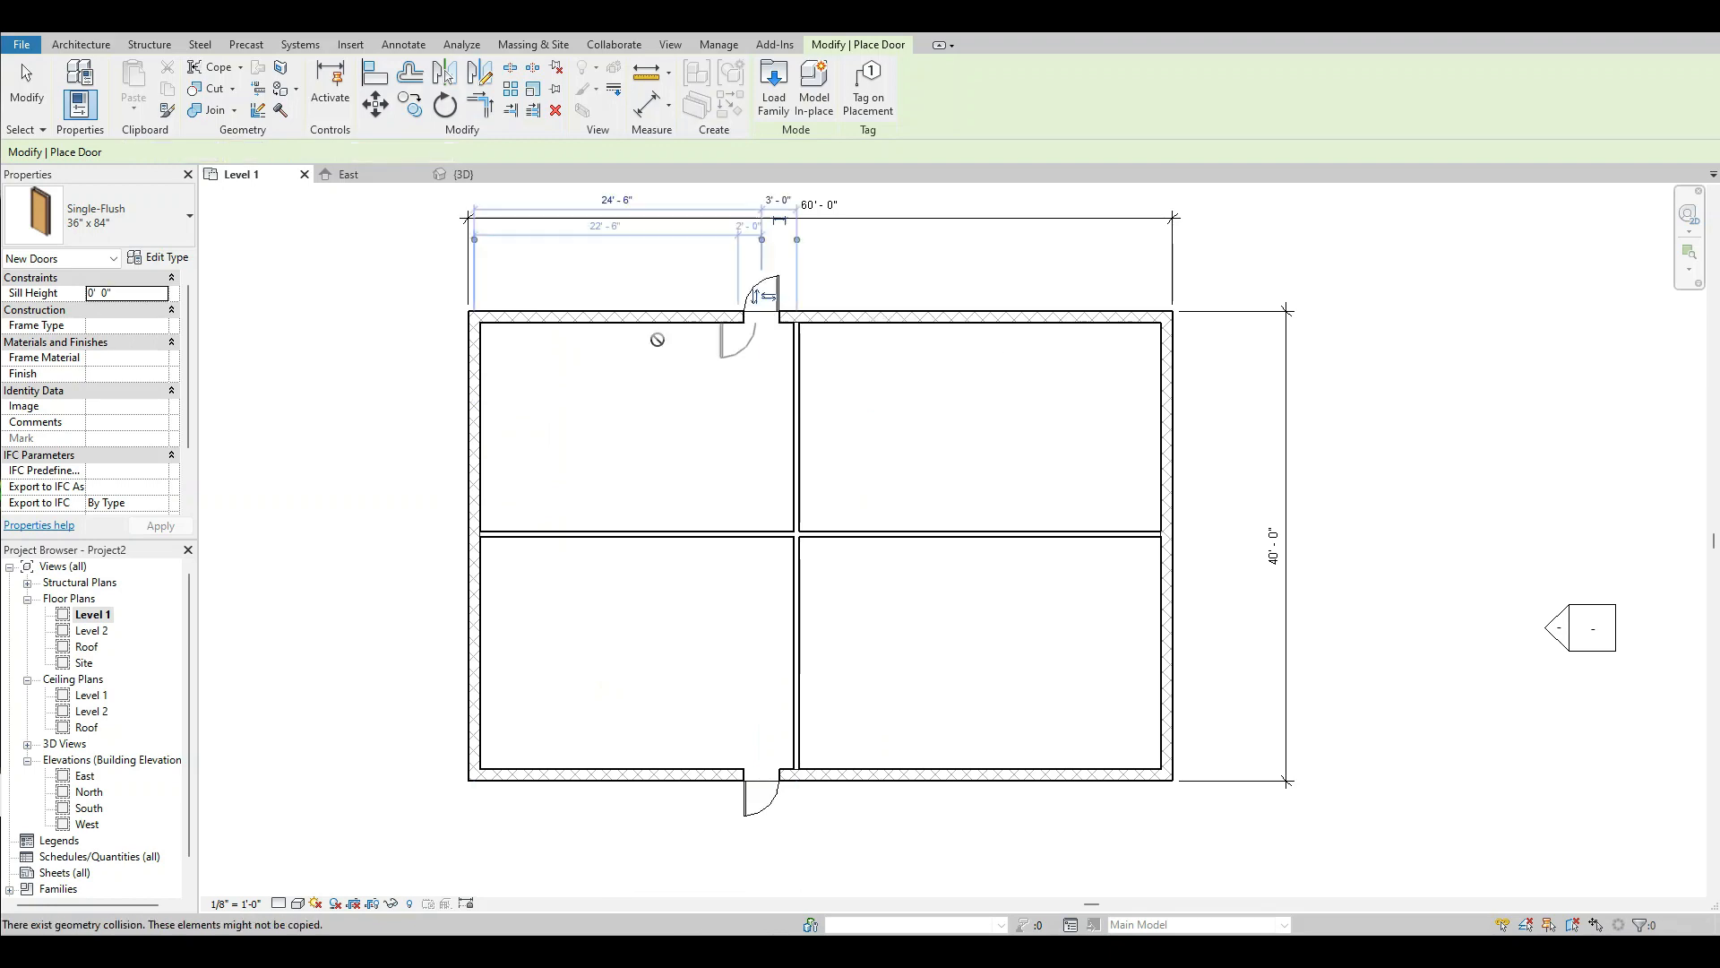
{"action": "left_click", "coordinate": [27, 89]}
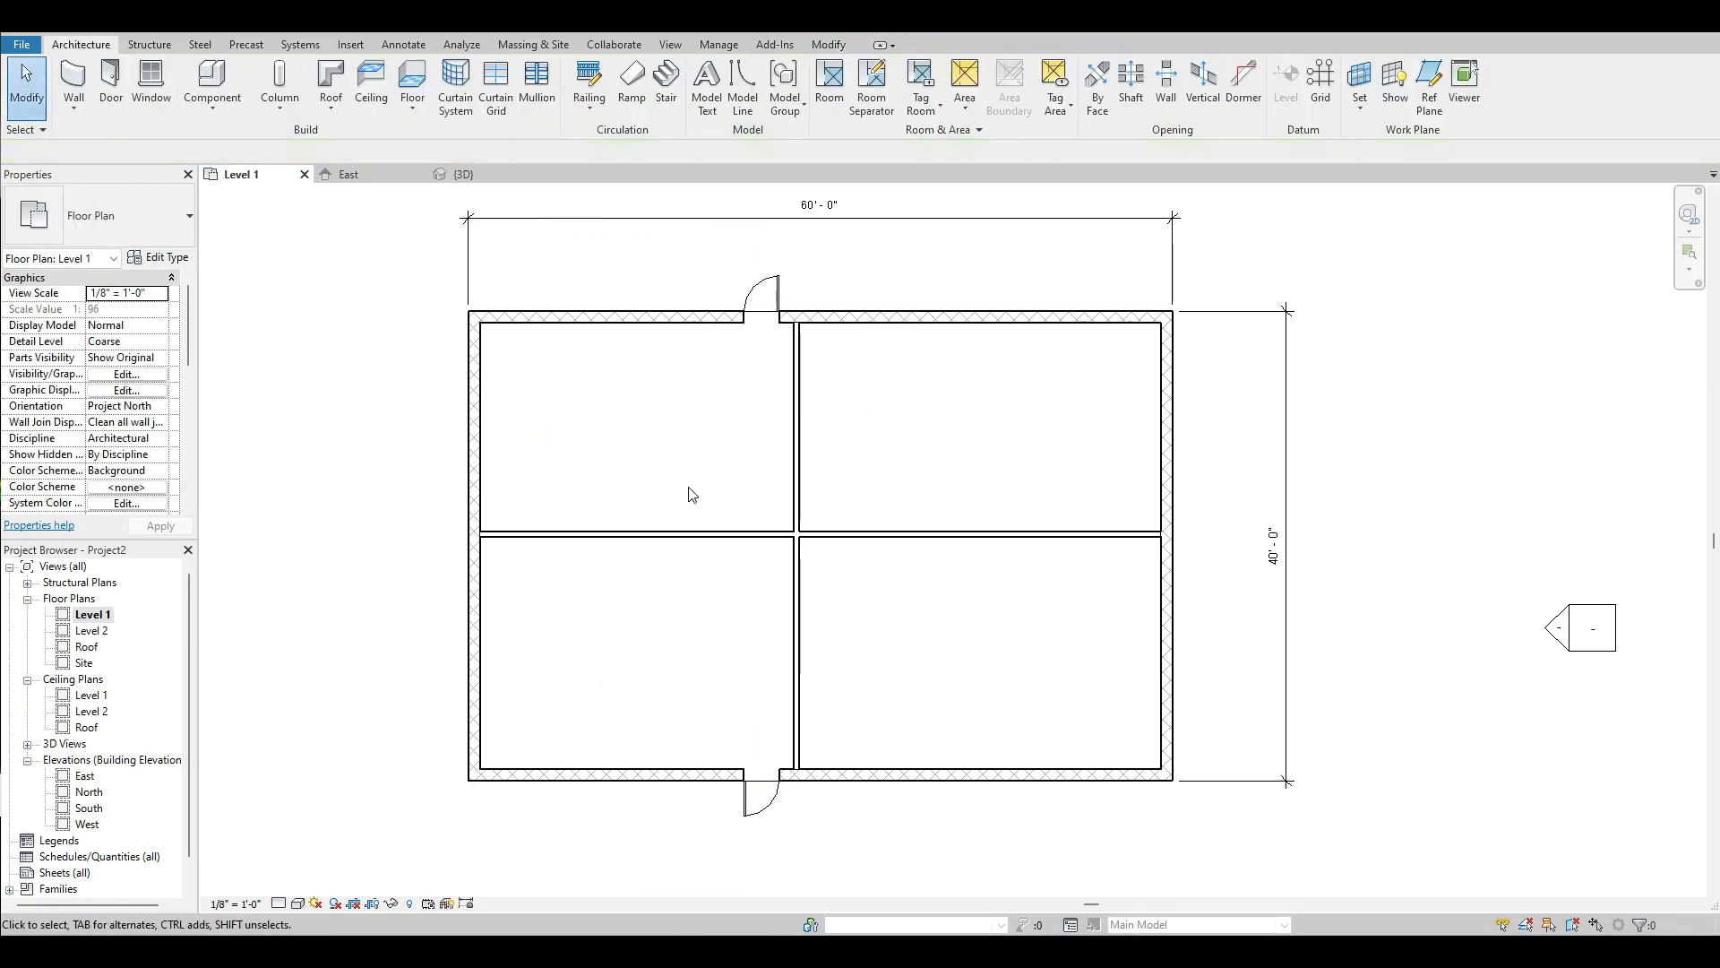
Check the exterior door in the 3D view and return to the Level 1 floor plan.
{"action": "scroll", "coordinate": [825, 618], "scroll_direction": "up", "scroll_amount": 5}
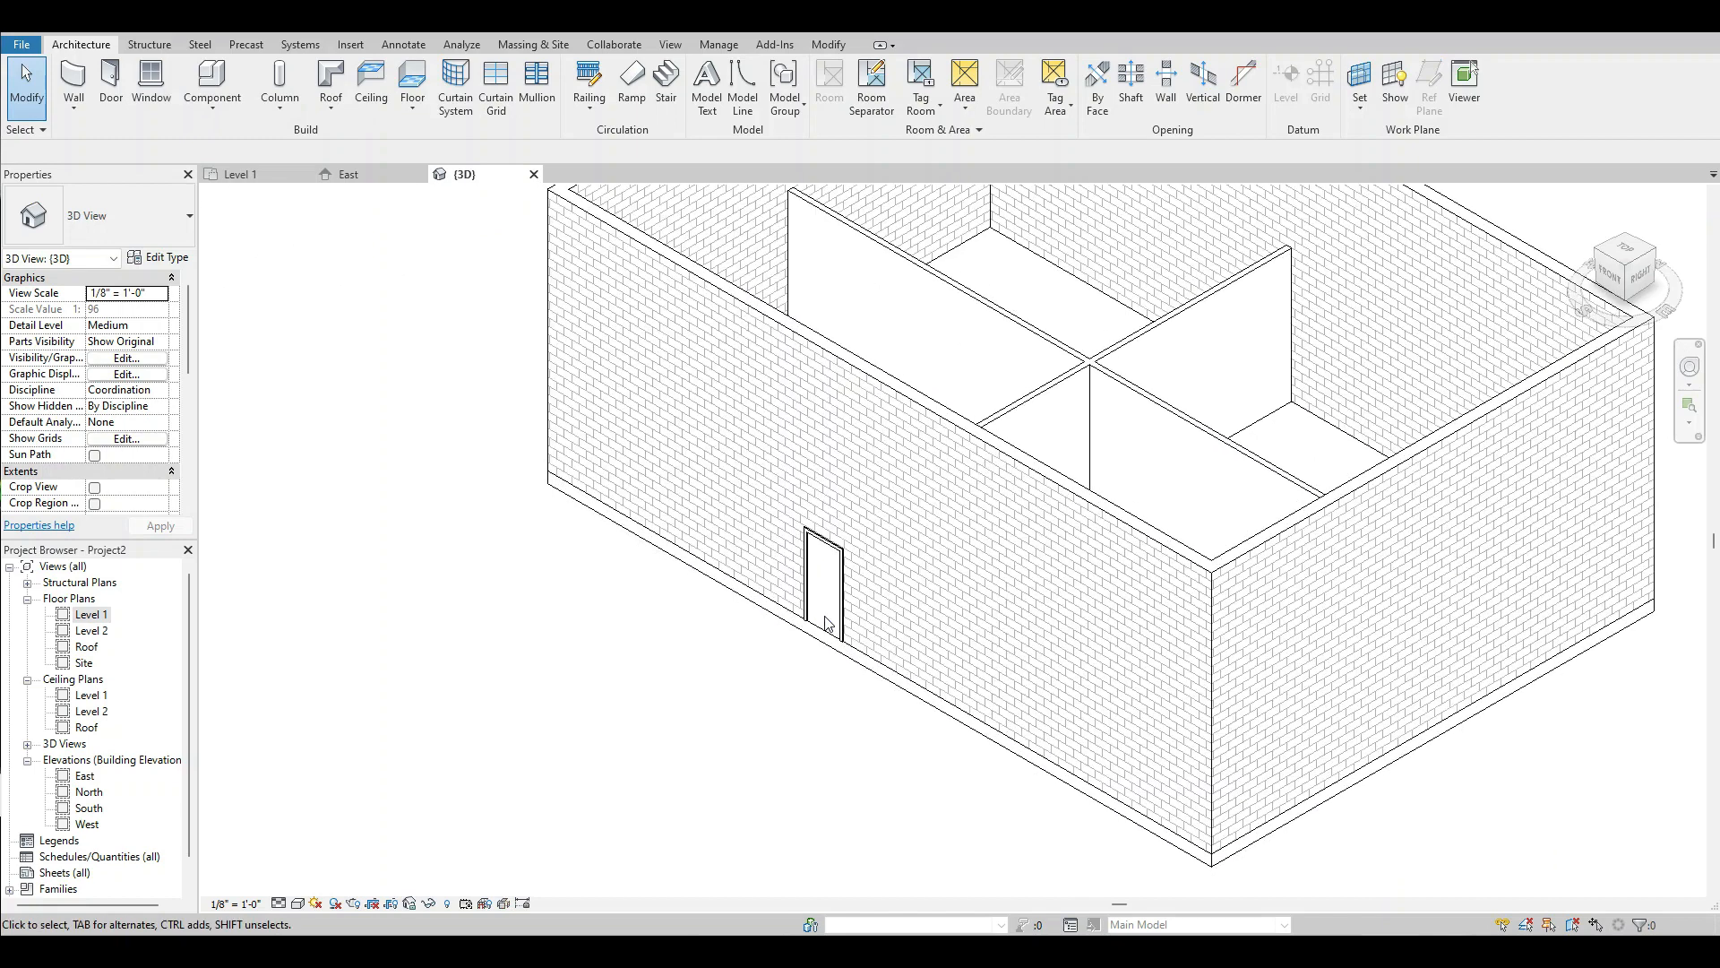
{"action": "scroll", "coordinate": [824, 618], "scroll_direction": "down", "scroll_amount": 4}
{"action": "double_click", "coordinate": [91, 620]}
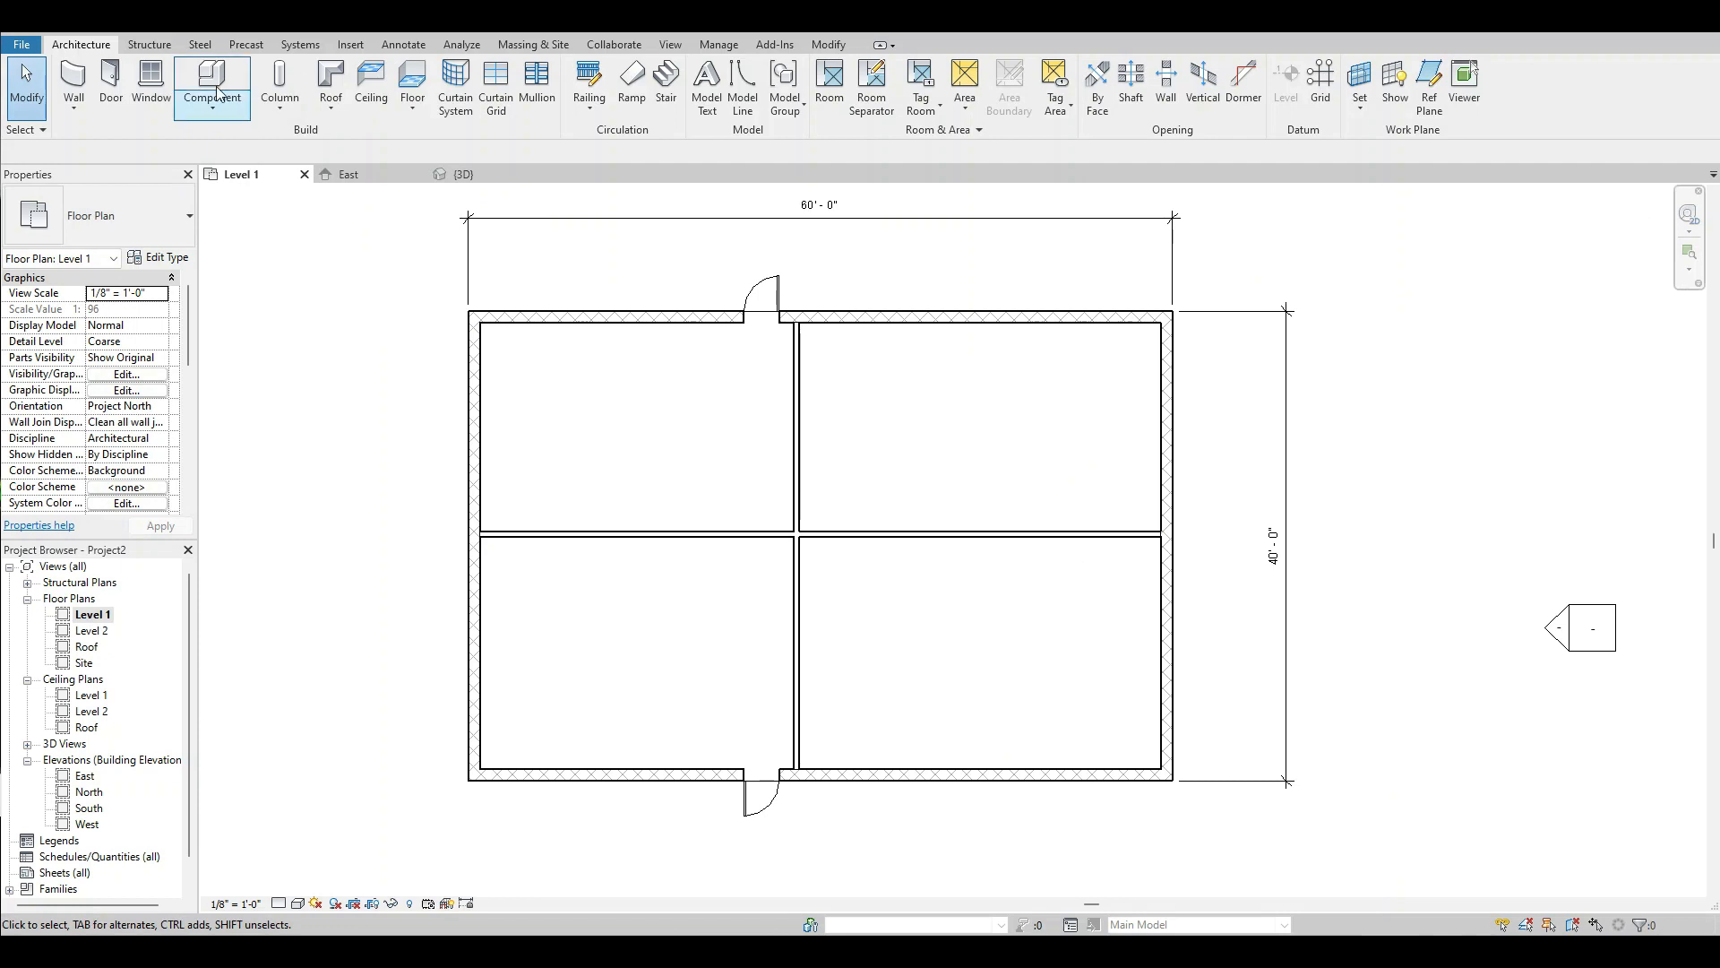
Place four Window-Casement-Double 34" x 36" windows in the north wall, two on each side of the north-south partition.
{"action": "left_click", "coordinate": [151, 82]}
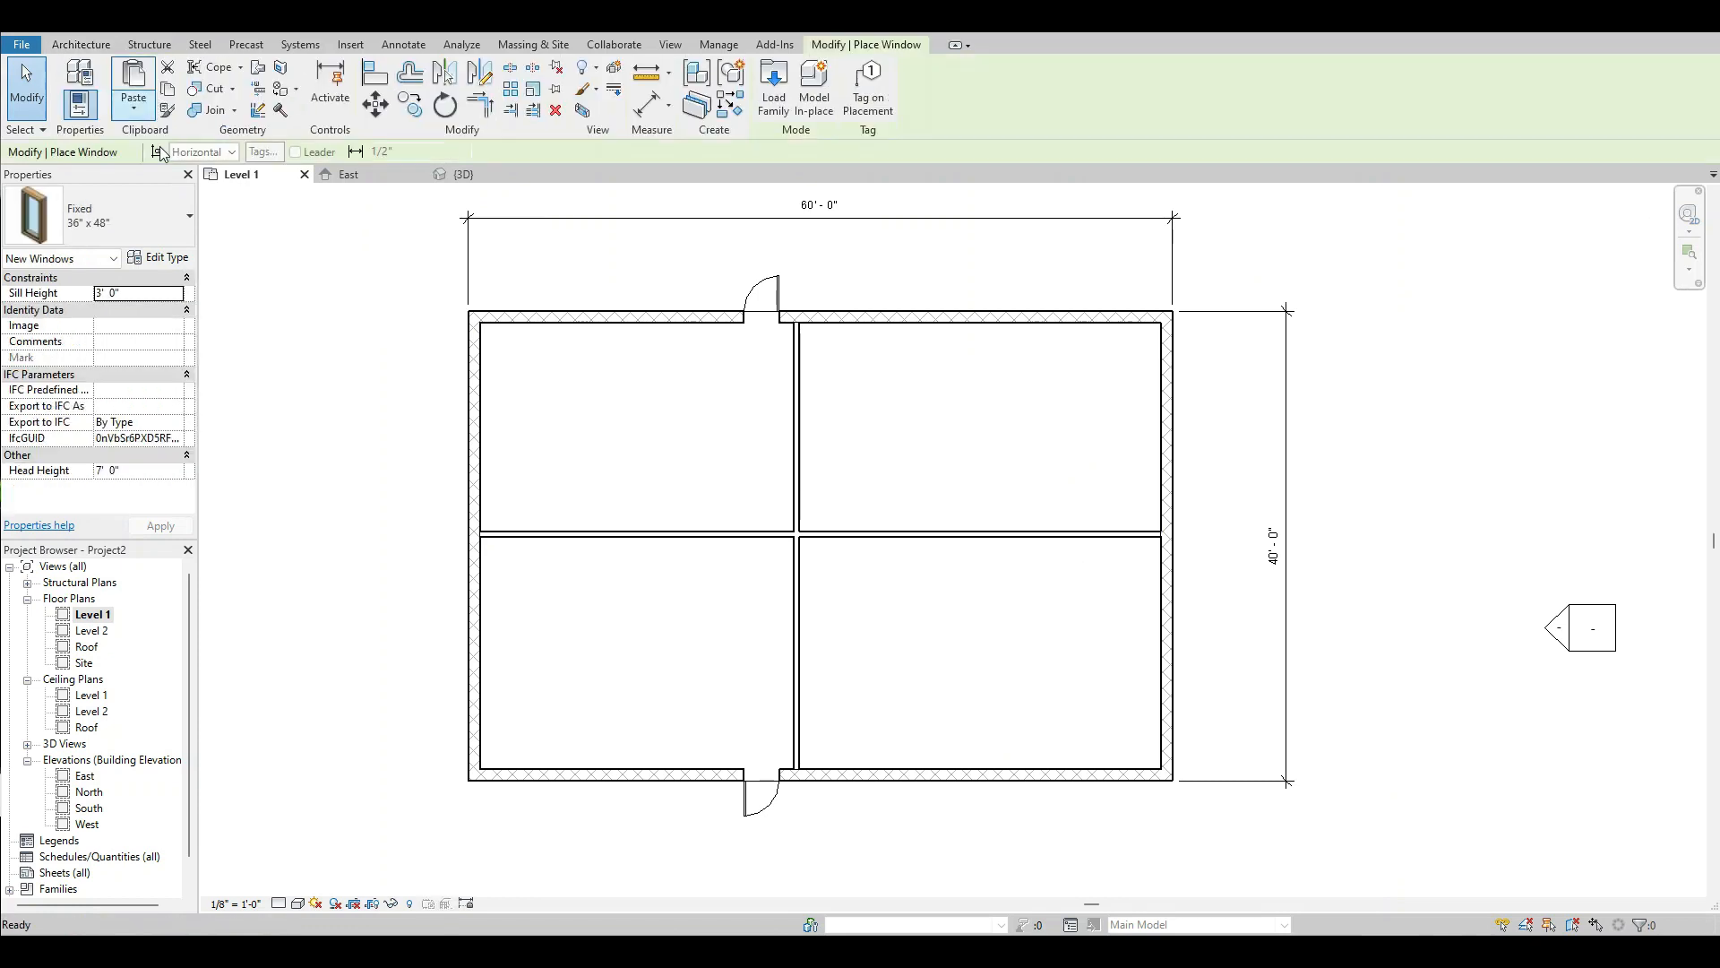
{"action": "left_click", "coordinate": [160, 218]}
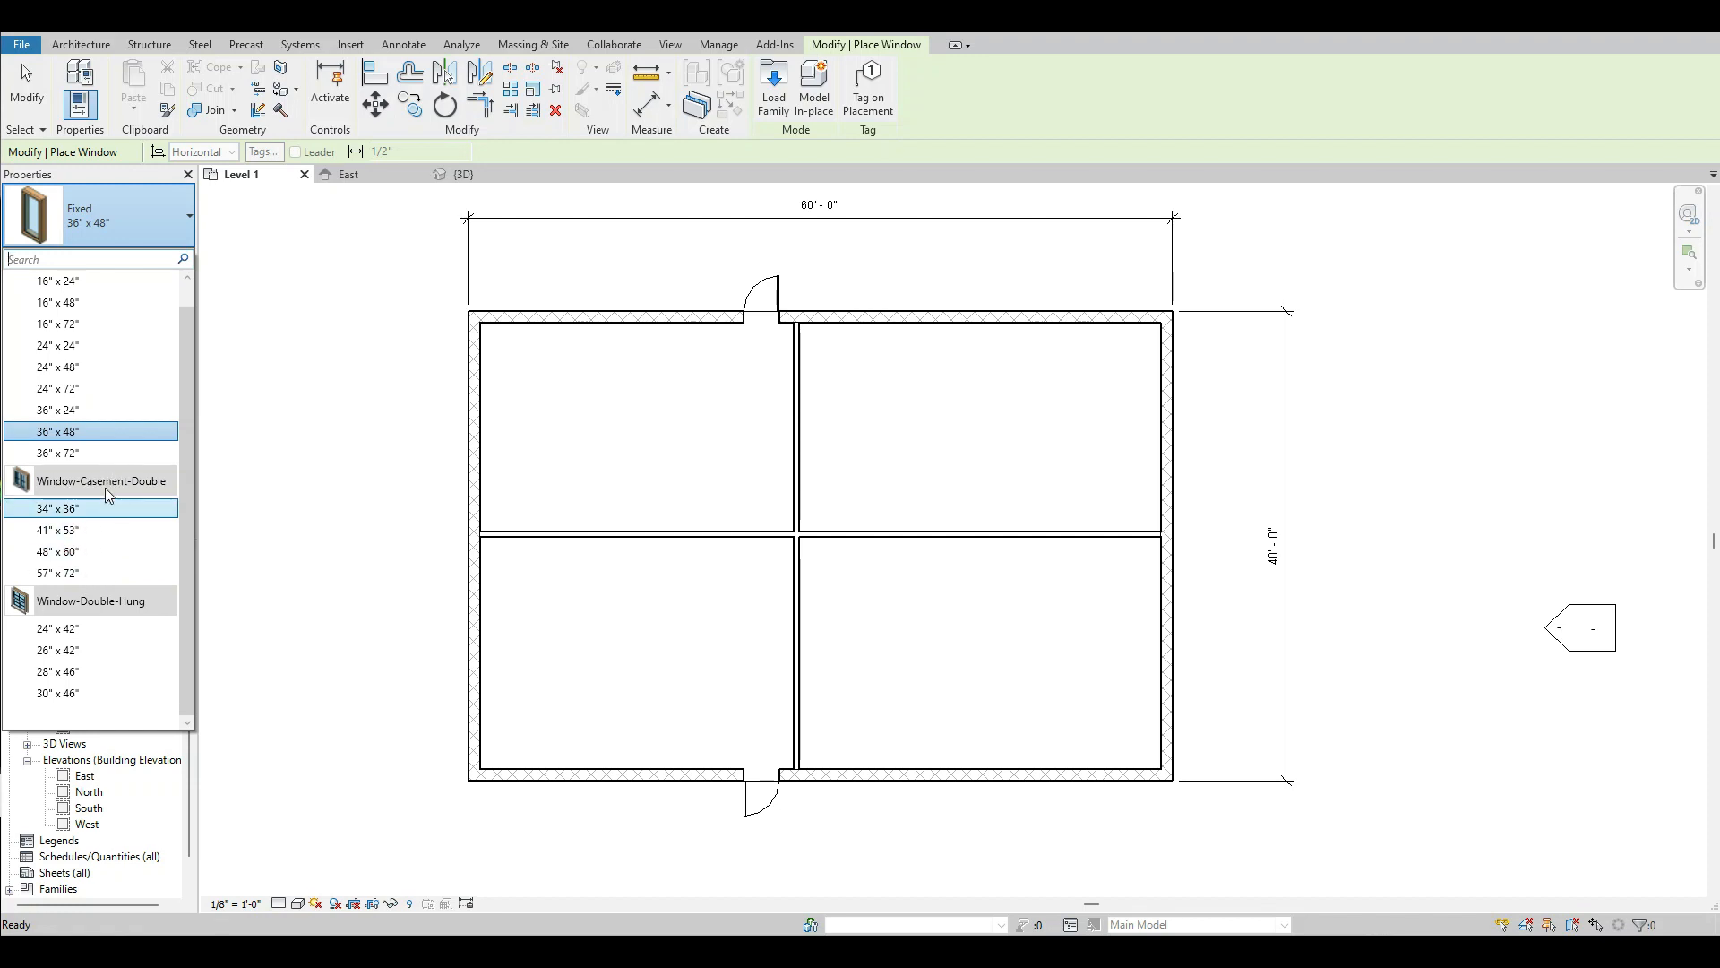
{"action": "left_click", "coordinate": [66, 509]}
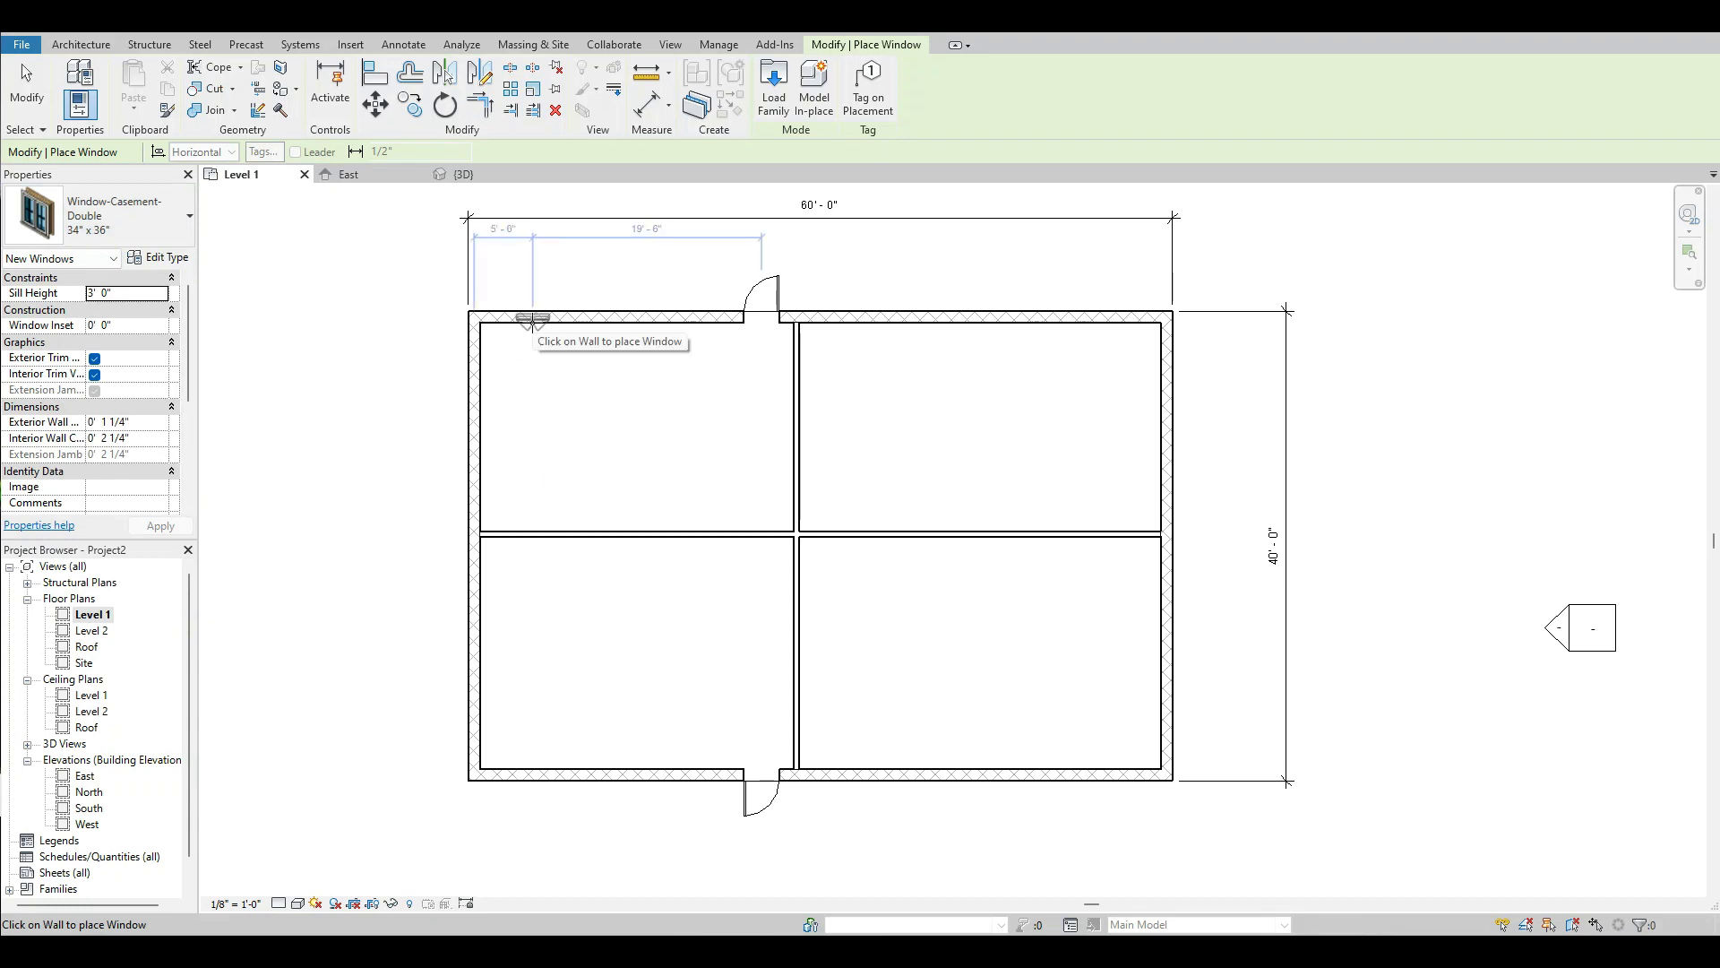
{"action": "left_click", "coordinate": [646, 322]}
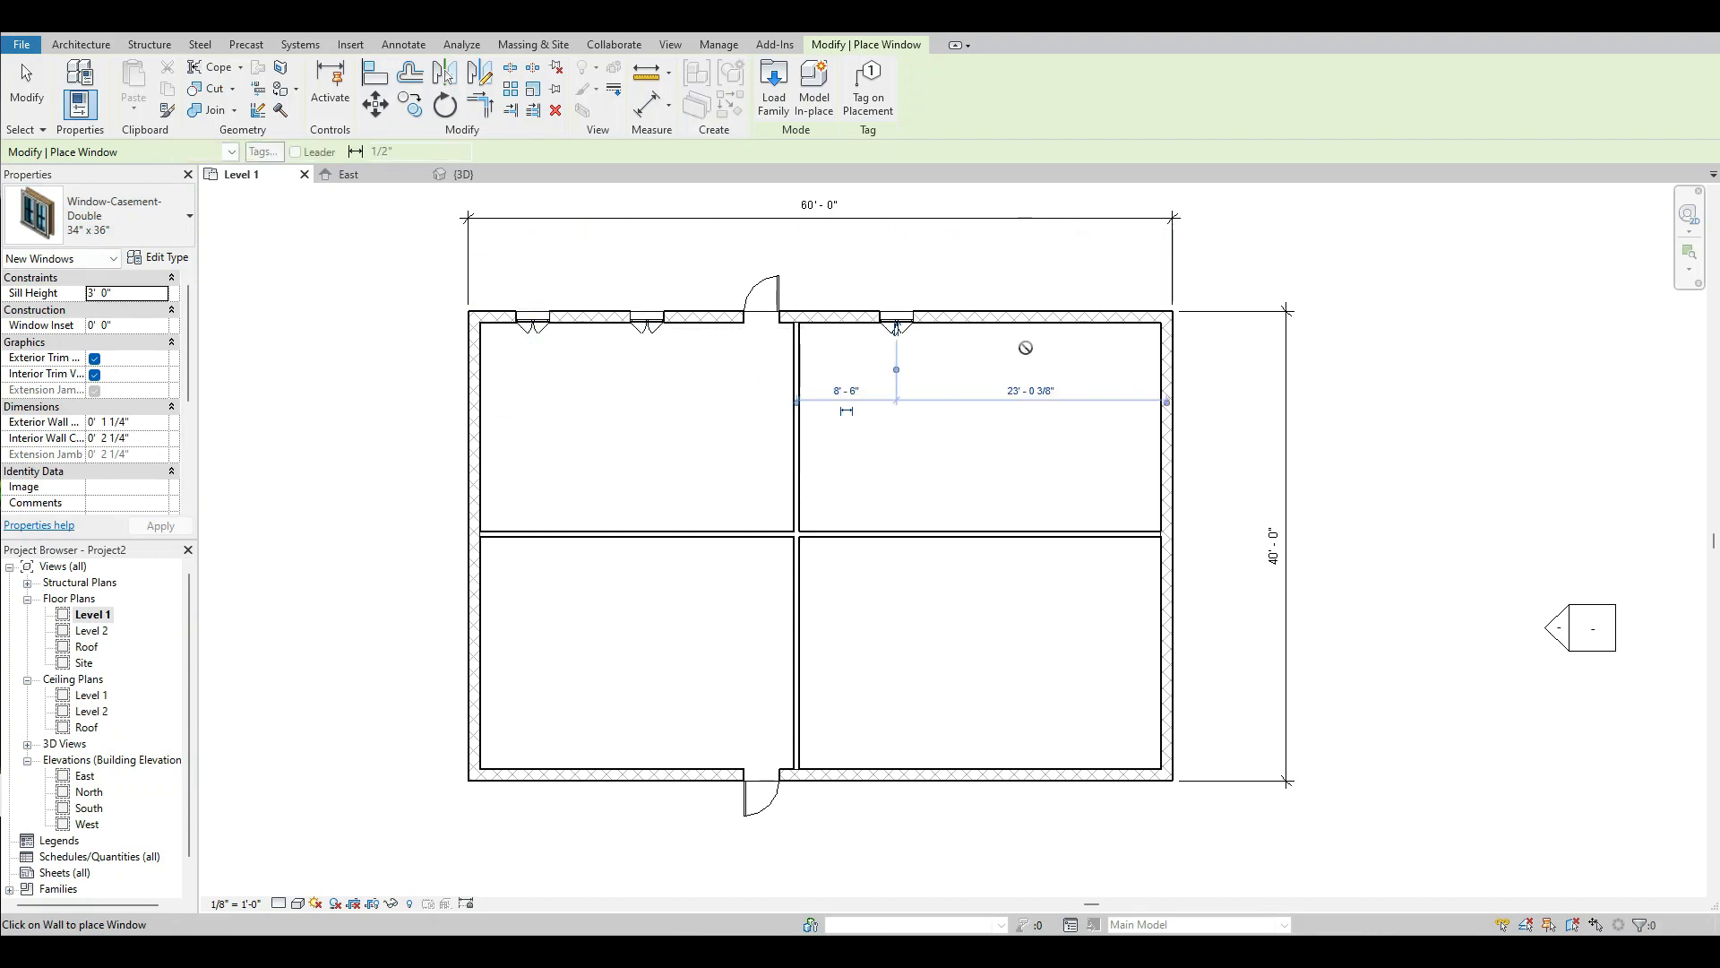
{"action": "left_click", "coordinate": [1055, 321]}
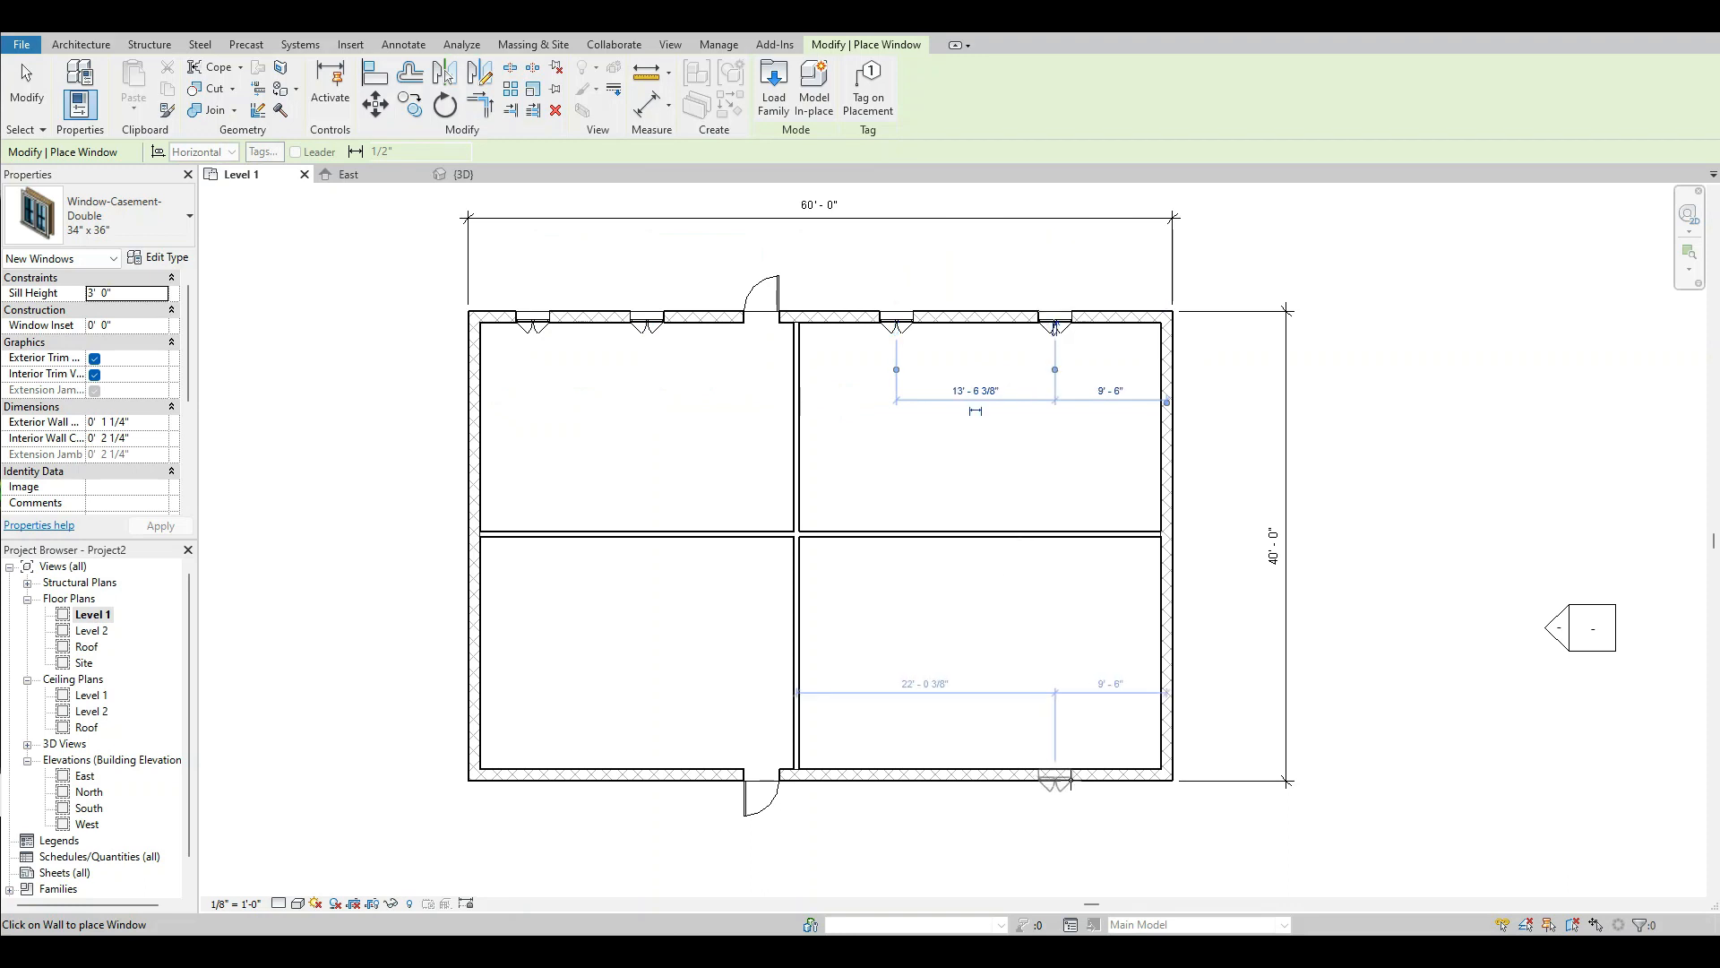
Place four more casement windows in the south wall, two on each side of the south door.
{"action": "left_click", "coordinate": [925, 776]}
{"action": "left_click", "coordinate": [1095, 785]}
{"action": "left_click", "coordinate": [550, 781]}
{"action": "left_click", "coordinate": [673, 785]}
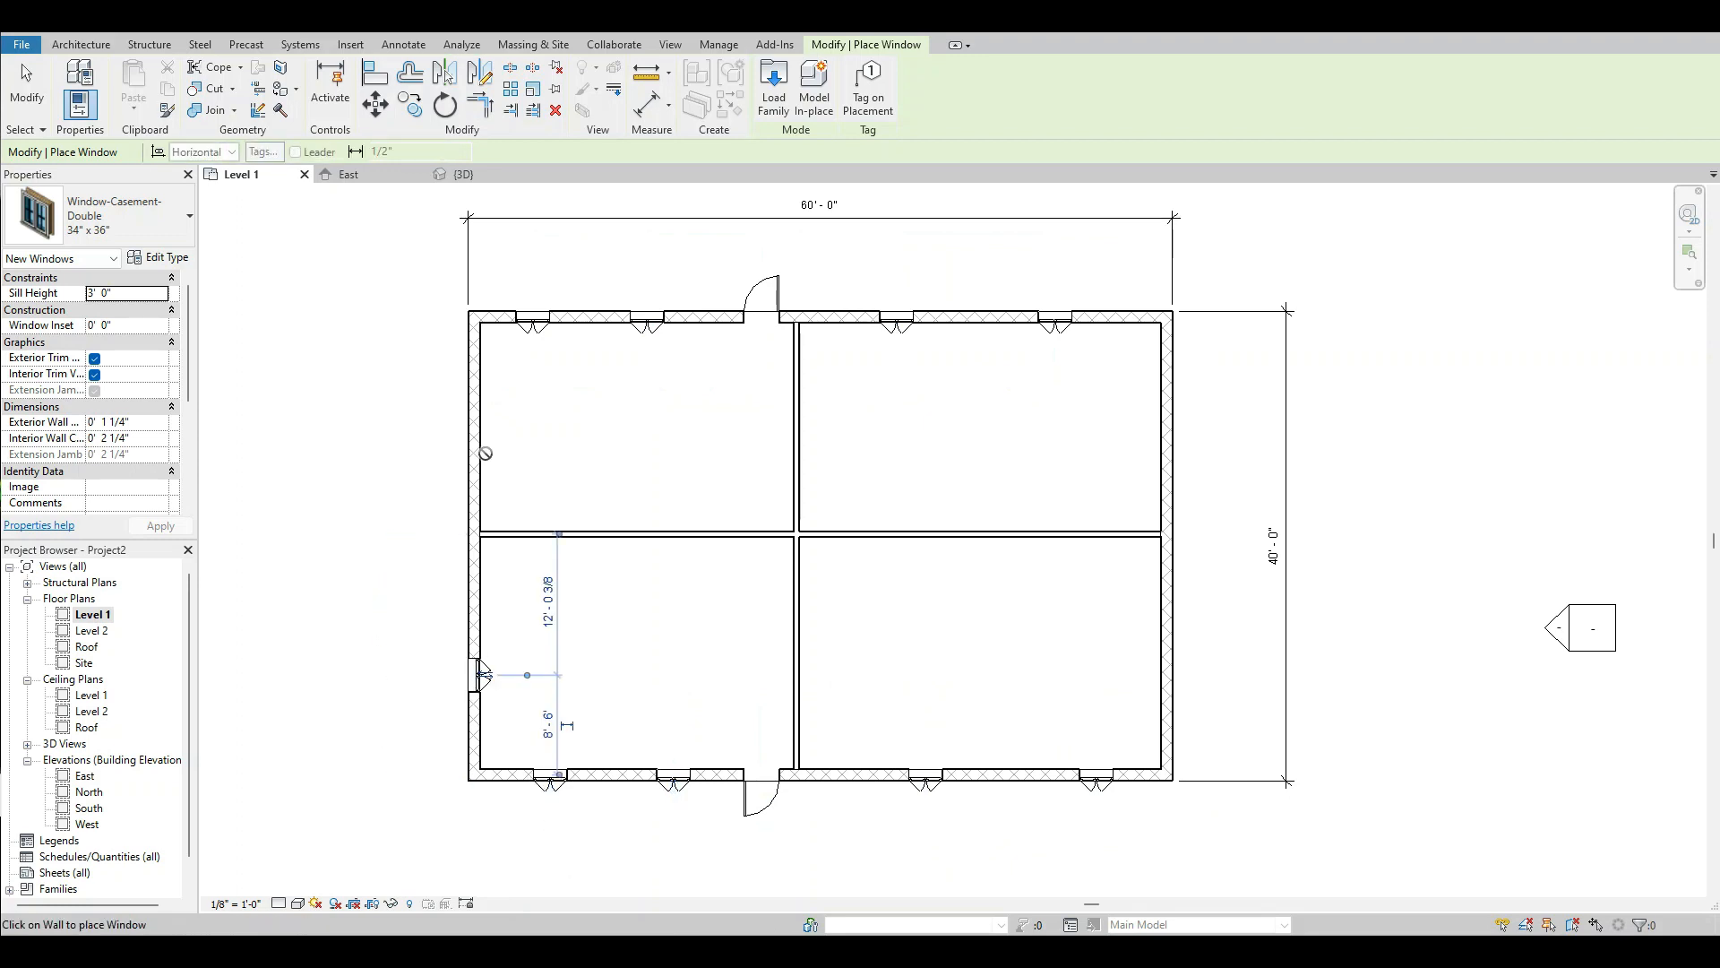
Place casement windows in the west and east walls, one per room on each side, and end window placement.
{"action": "left_click", "coordinate": [484, 417]}
{"action": "left_click", "coordinate": [1174, 425]}
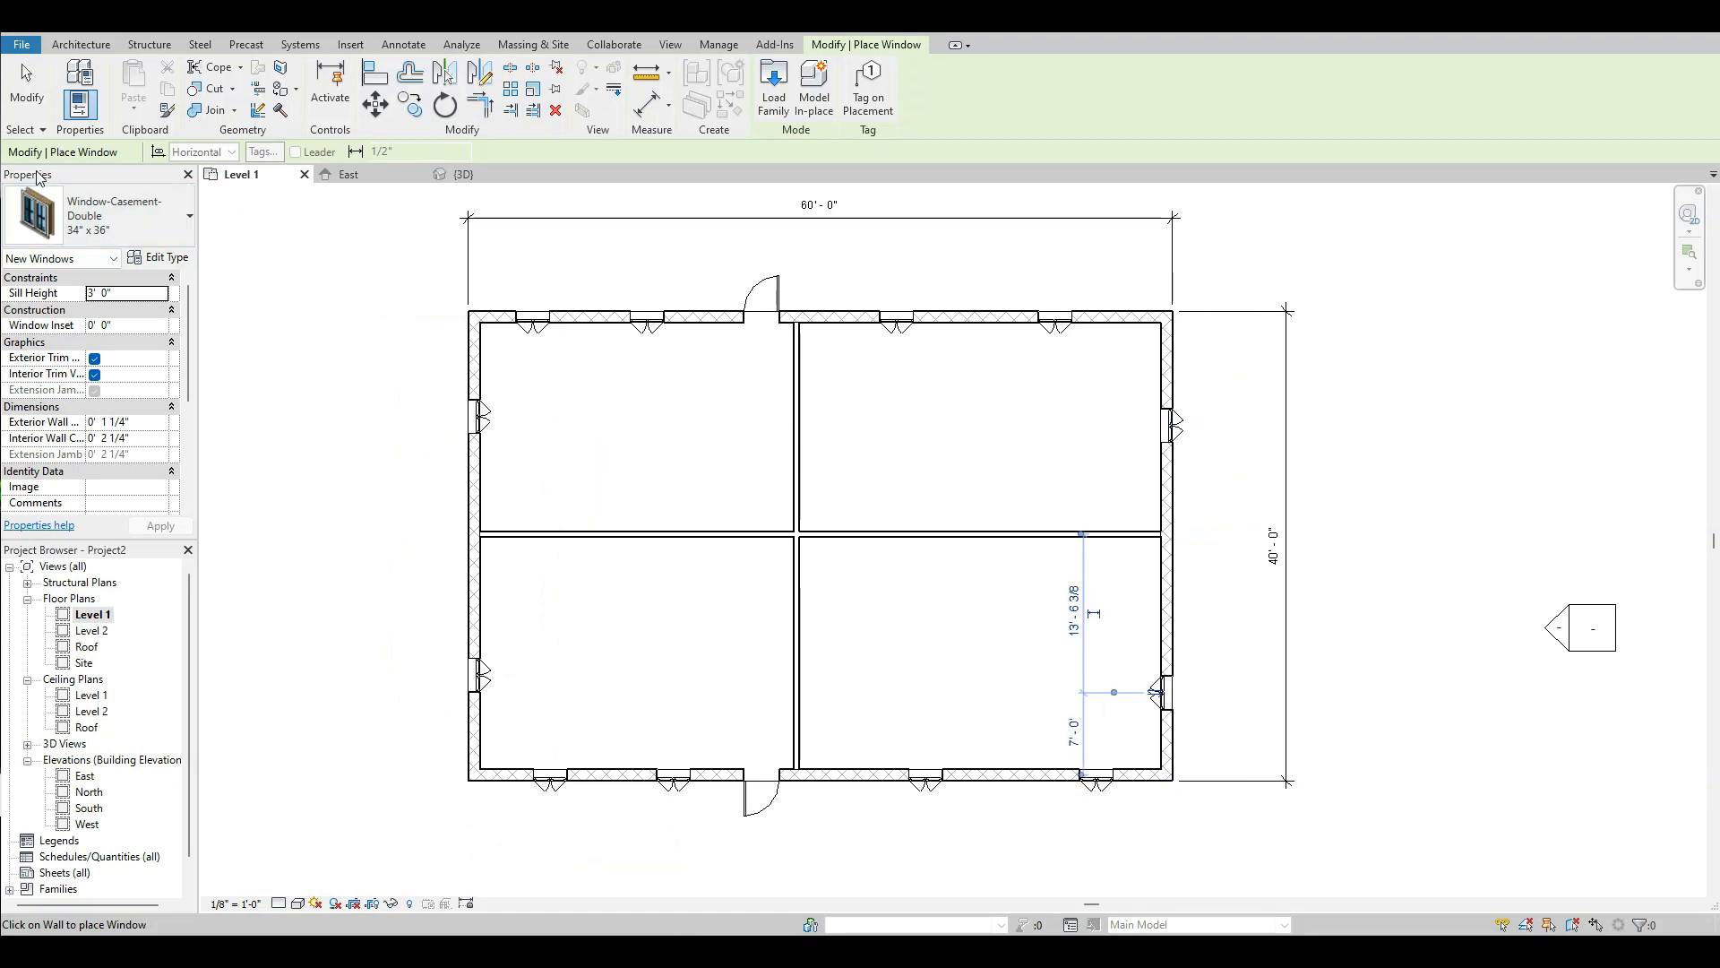
{"action": "left_click", "coordinate": [27, 85]}
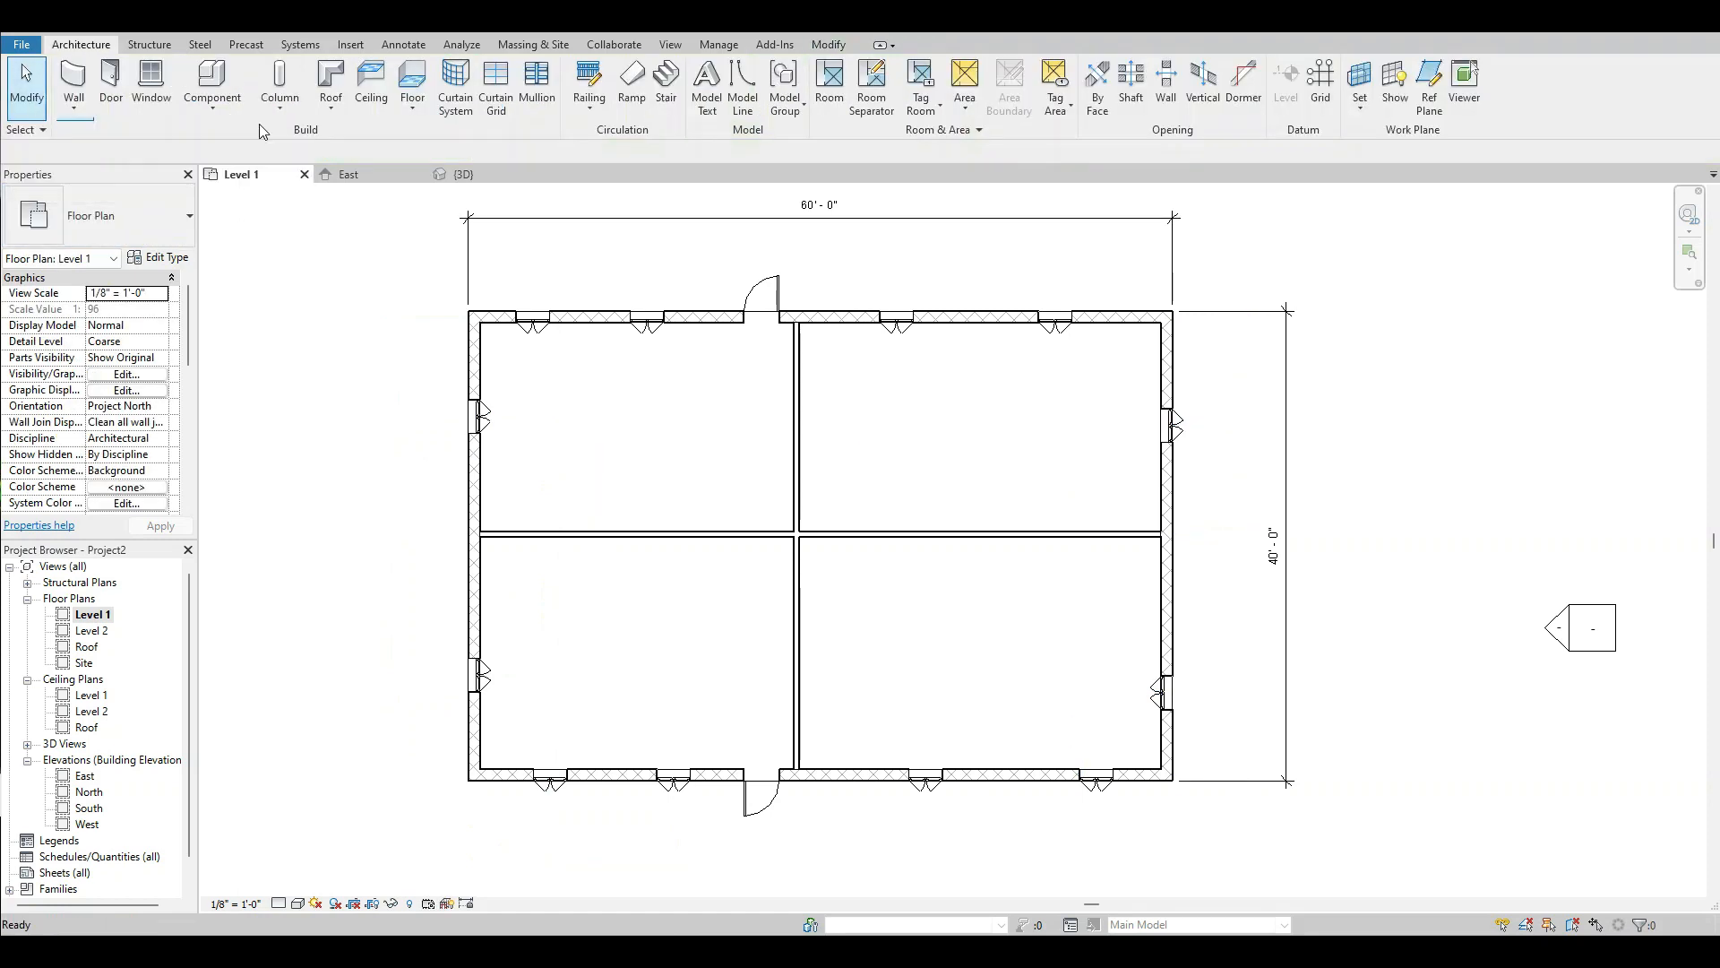
Flip the facing of the two north wall windows west of the door so they open outward.
{"action": "scroll", "coordinate": [537, 466], "scroll_direction": "up", "scroll_amount": 5}
{"action": "scroll", "coordinate": [547, 510], "scroll_direction": "down", "scroll_amount": 3}
{"action": "scroll", "coordinate": [538, 528], "scroll_direction": "up", "scroll_amount": 3}
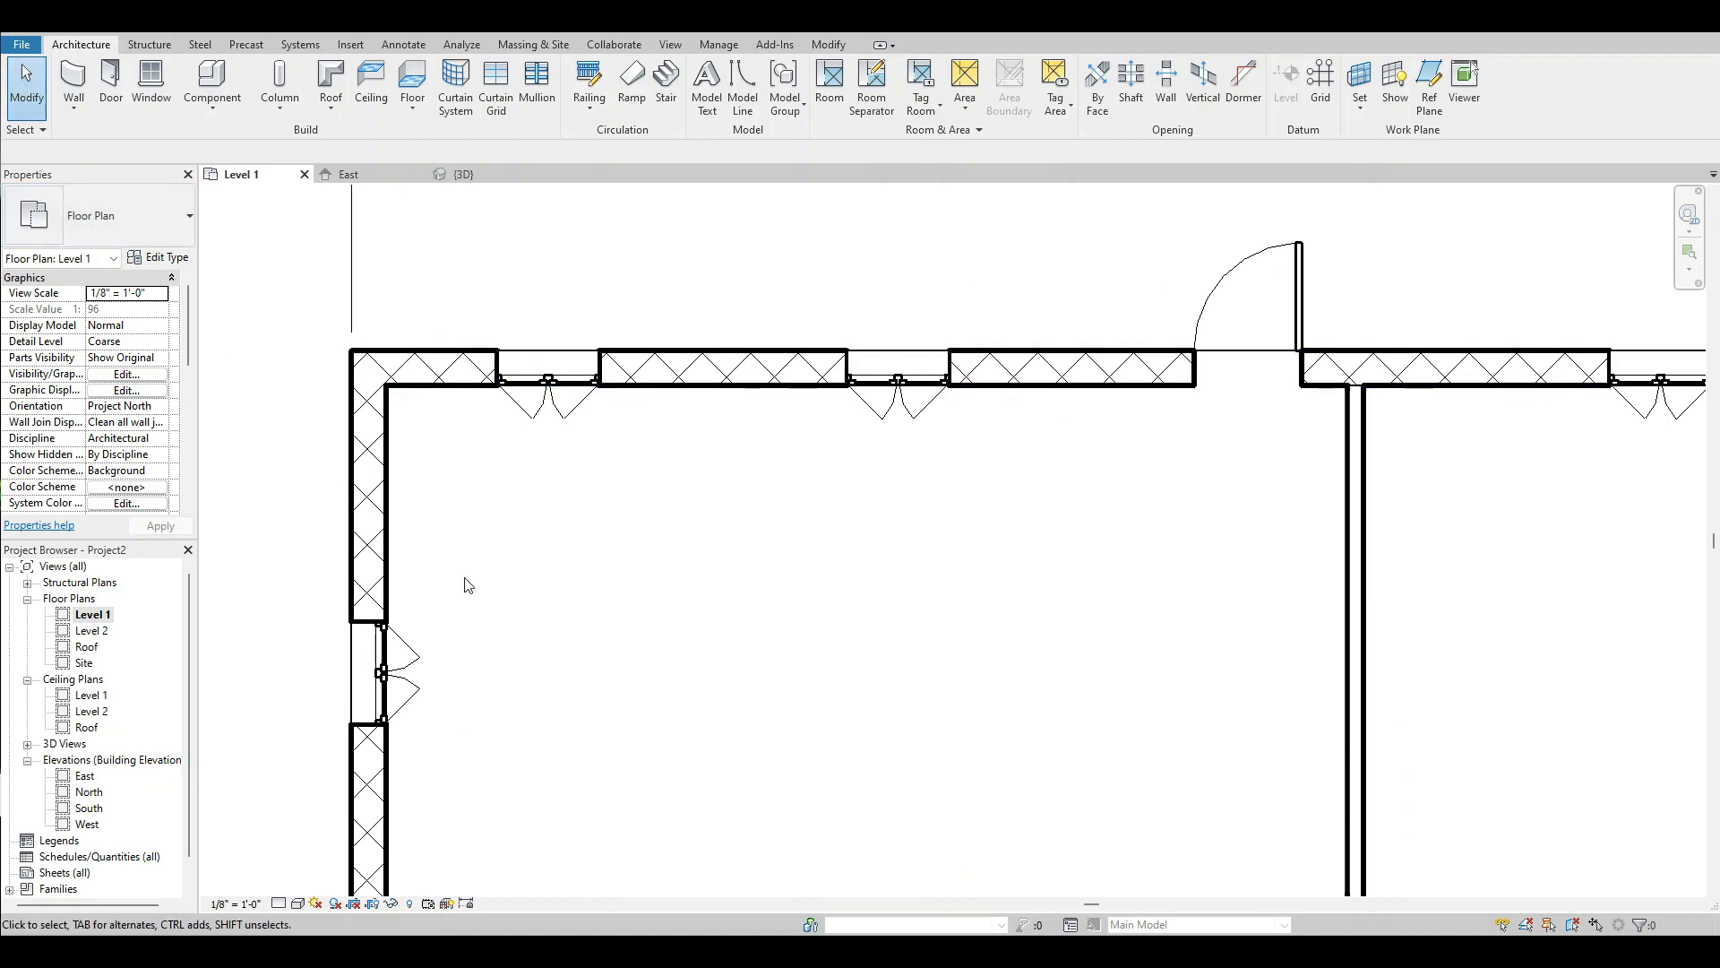
{"action": "left_click", "coordinate": [547, 431]}
{"action": "scroll", "coordinate": [549, 426], "scroll_direction": "up", "scroll_amount": 4}
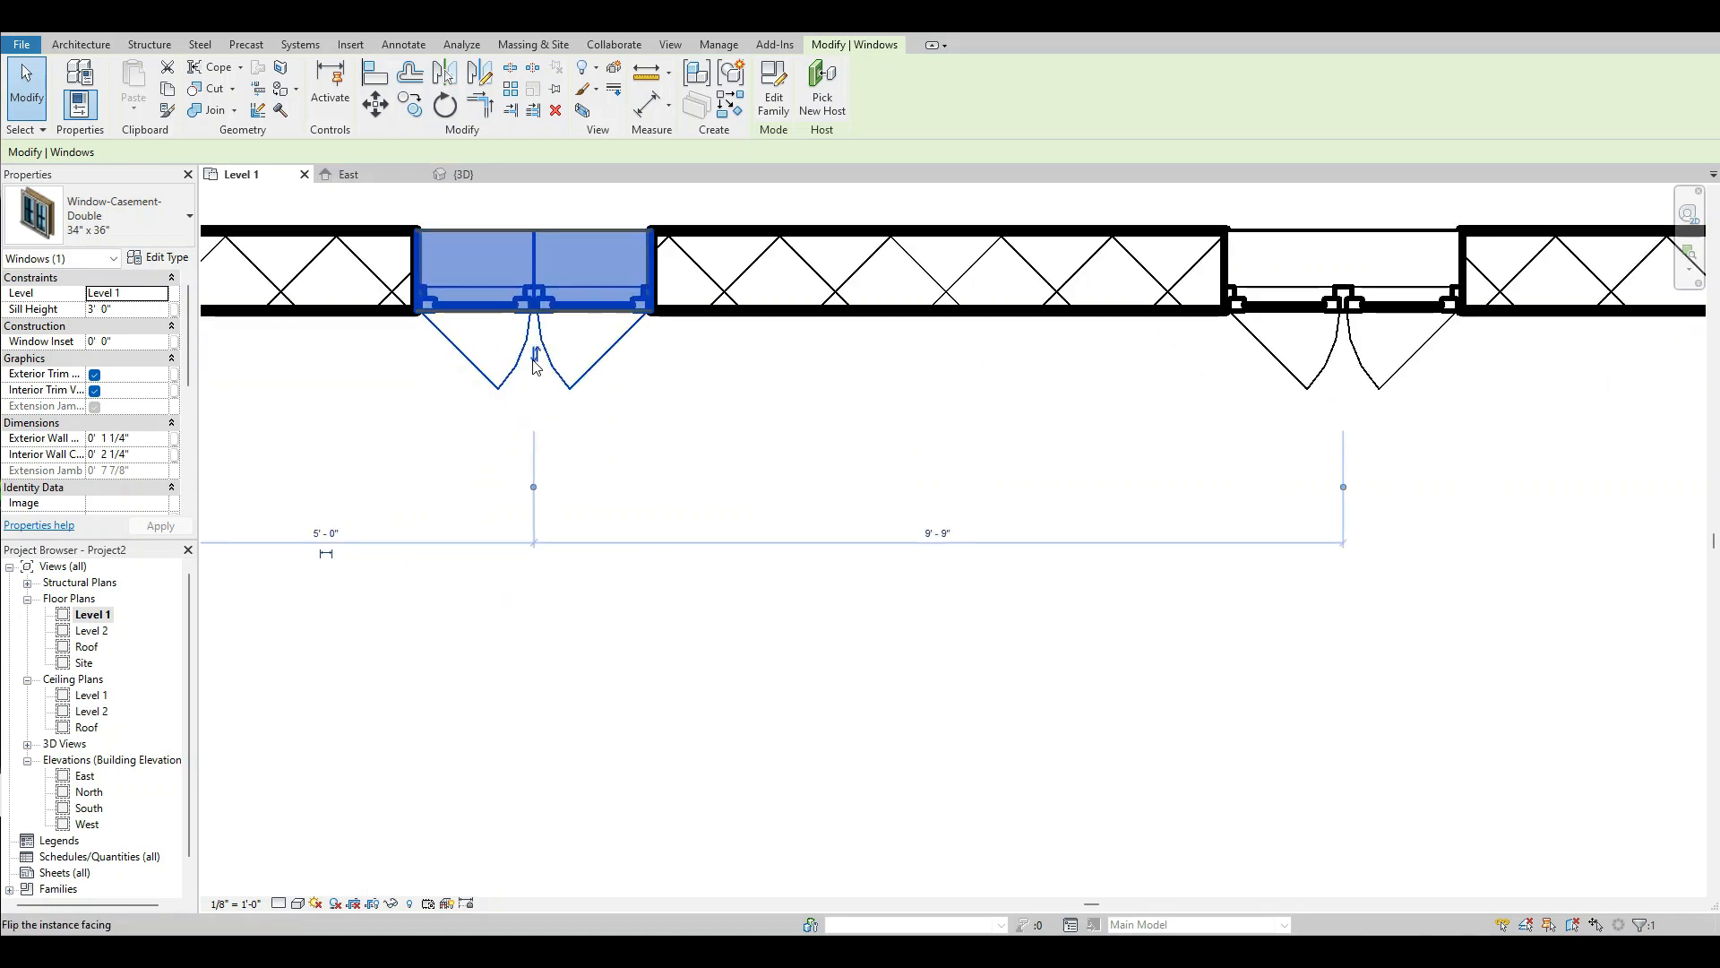
{"action": "left_click", "coordinate": [541, 410]}
{"action": "scroll", "coordinate": [606, 588], "scroll_direction": "down", "scroll_amount": 3}
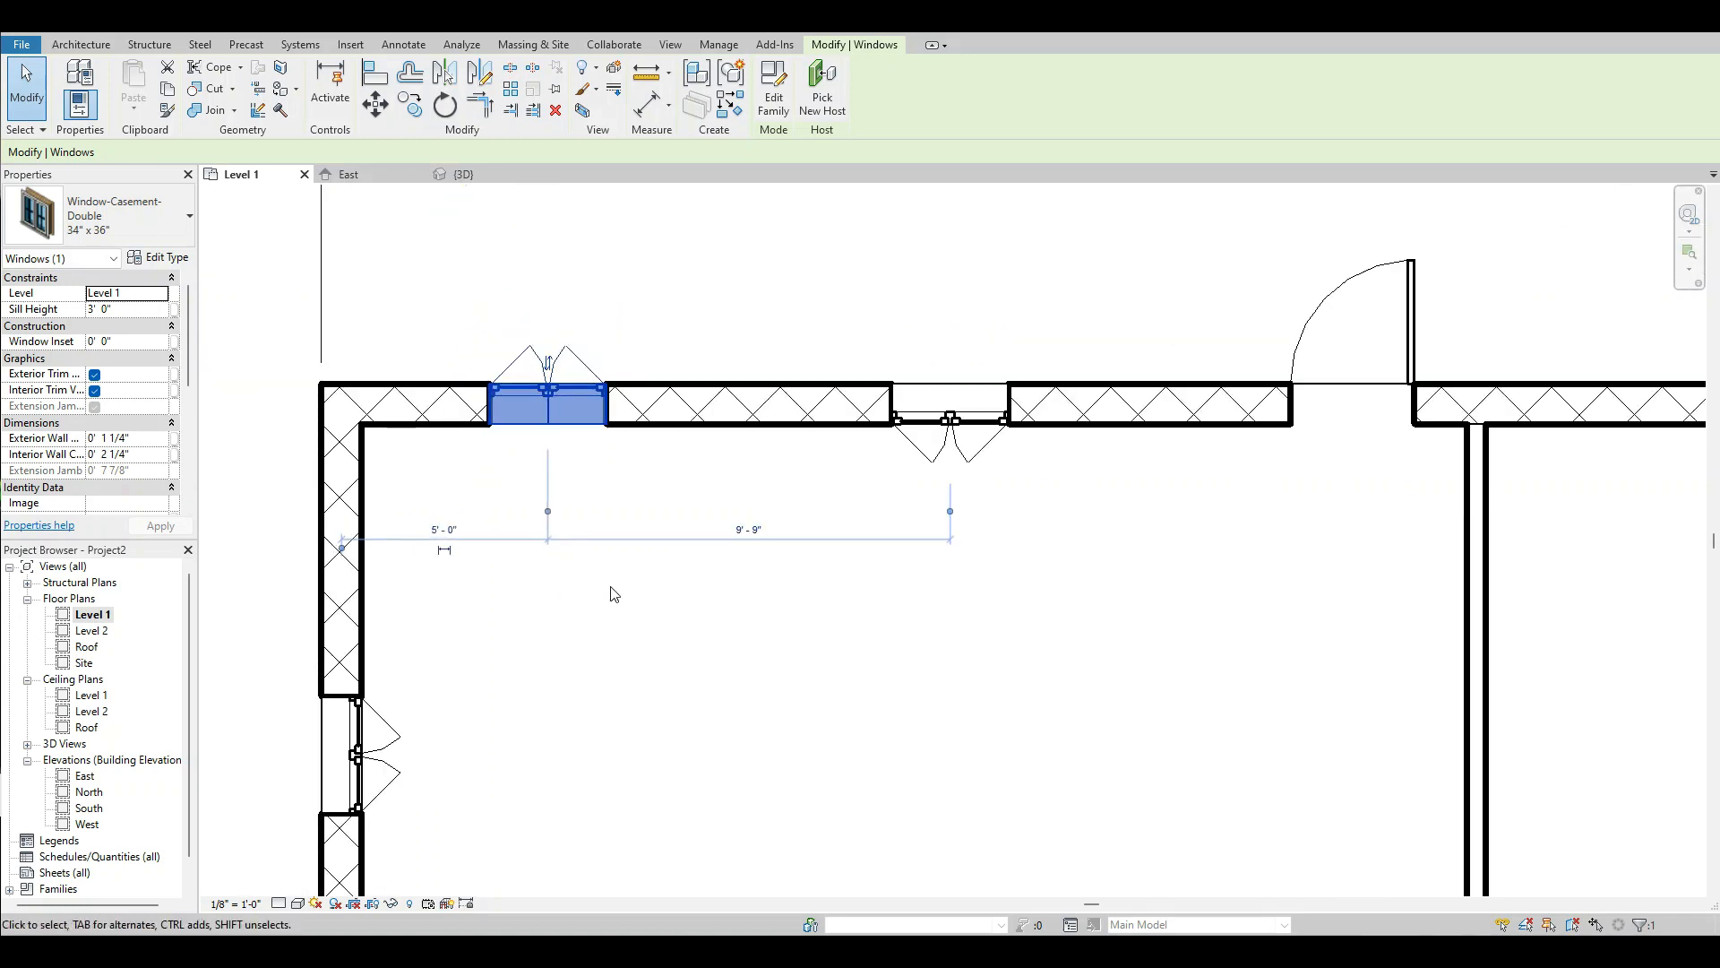
{"action": "scroll", "coordinate": [1044, 444], "scroll_direction": "up", "scroll_amount": 2}
{"action": "left_click", "coordinate": [905, 459]}
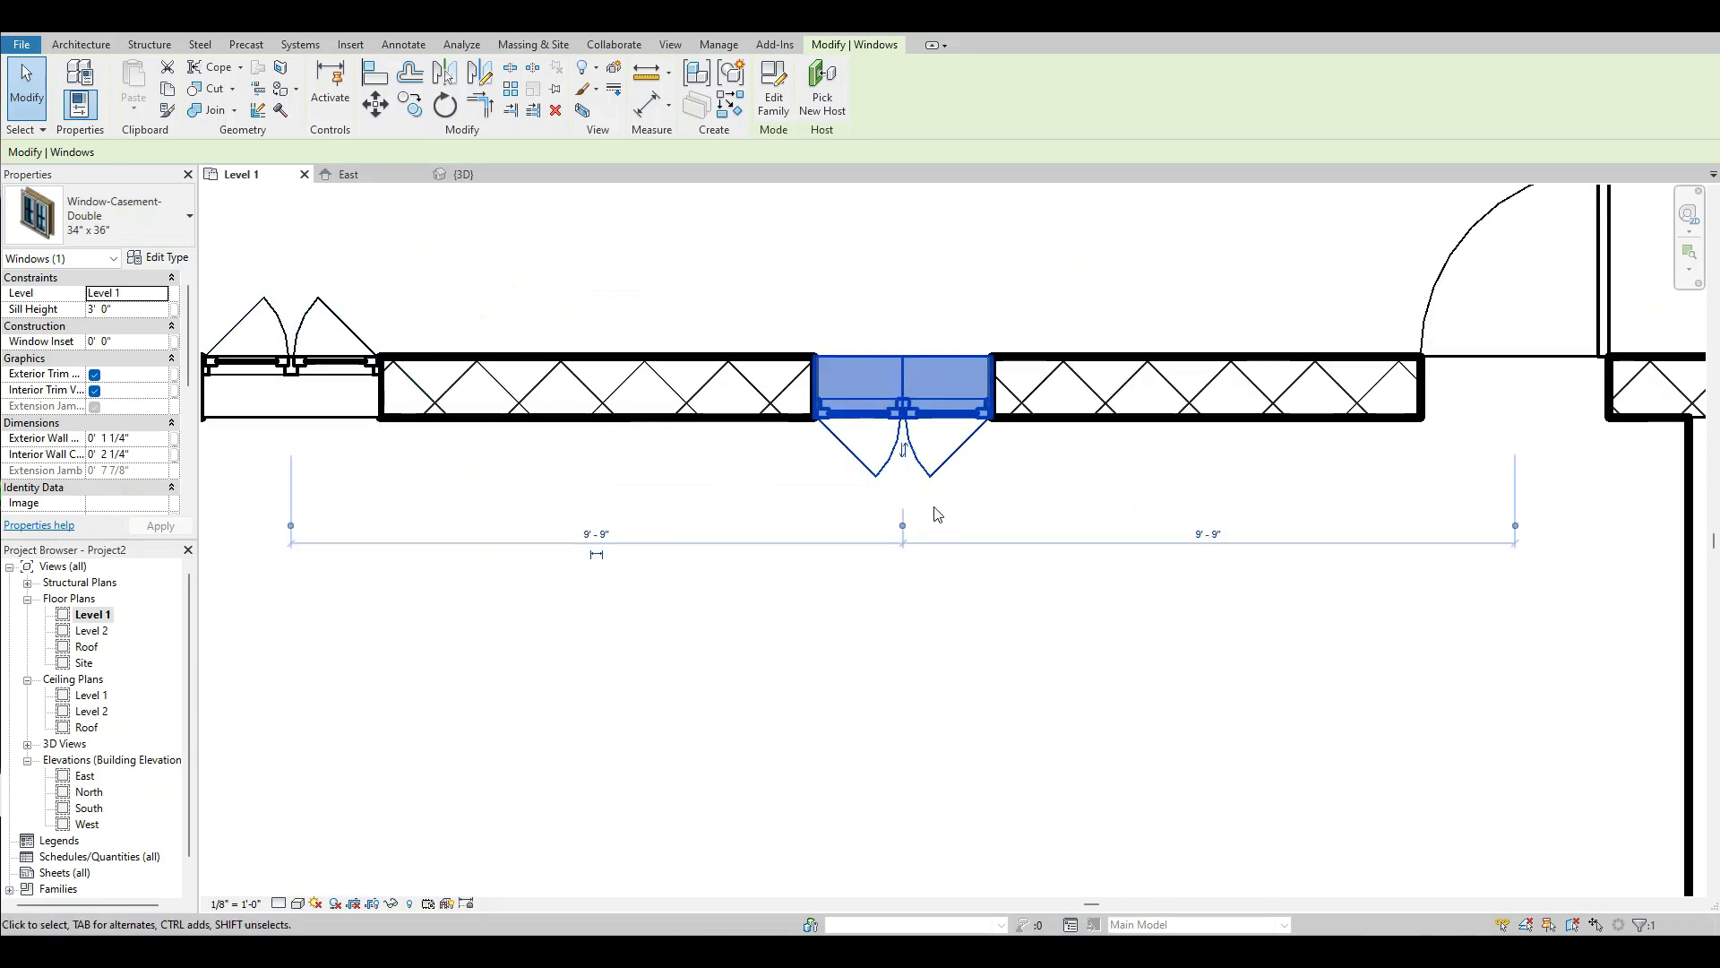
{"action": "left_click", "coordinate": [905, 468]}
{"action": "scroll", "coordinate": [788, 448], "scroll_direction": "down", "scroll_amount": 2}
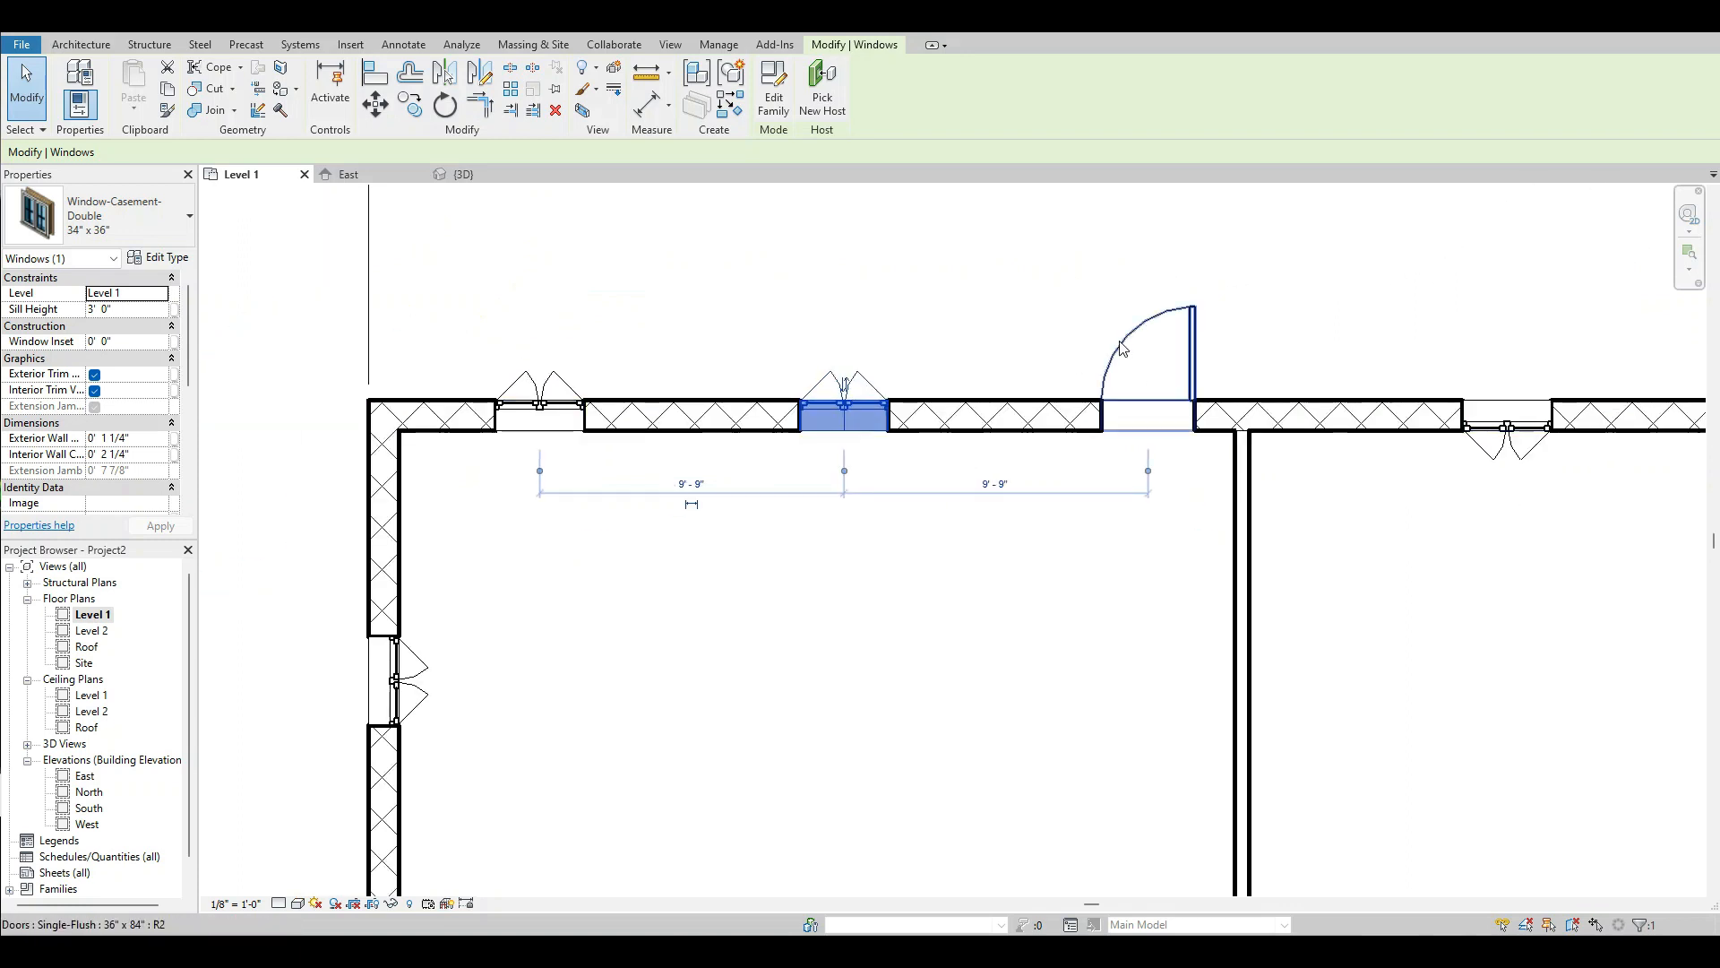
Flip the north door's facing inward and back outward.
{"action": "left_click", "coordinate": [1153, 376]}
{"action": "left_click", "coordinate": [1131, 364]}
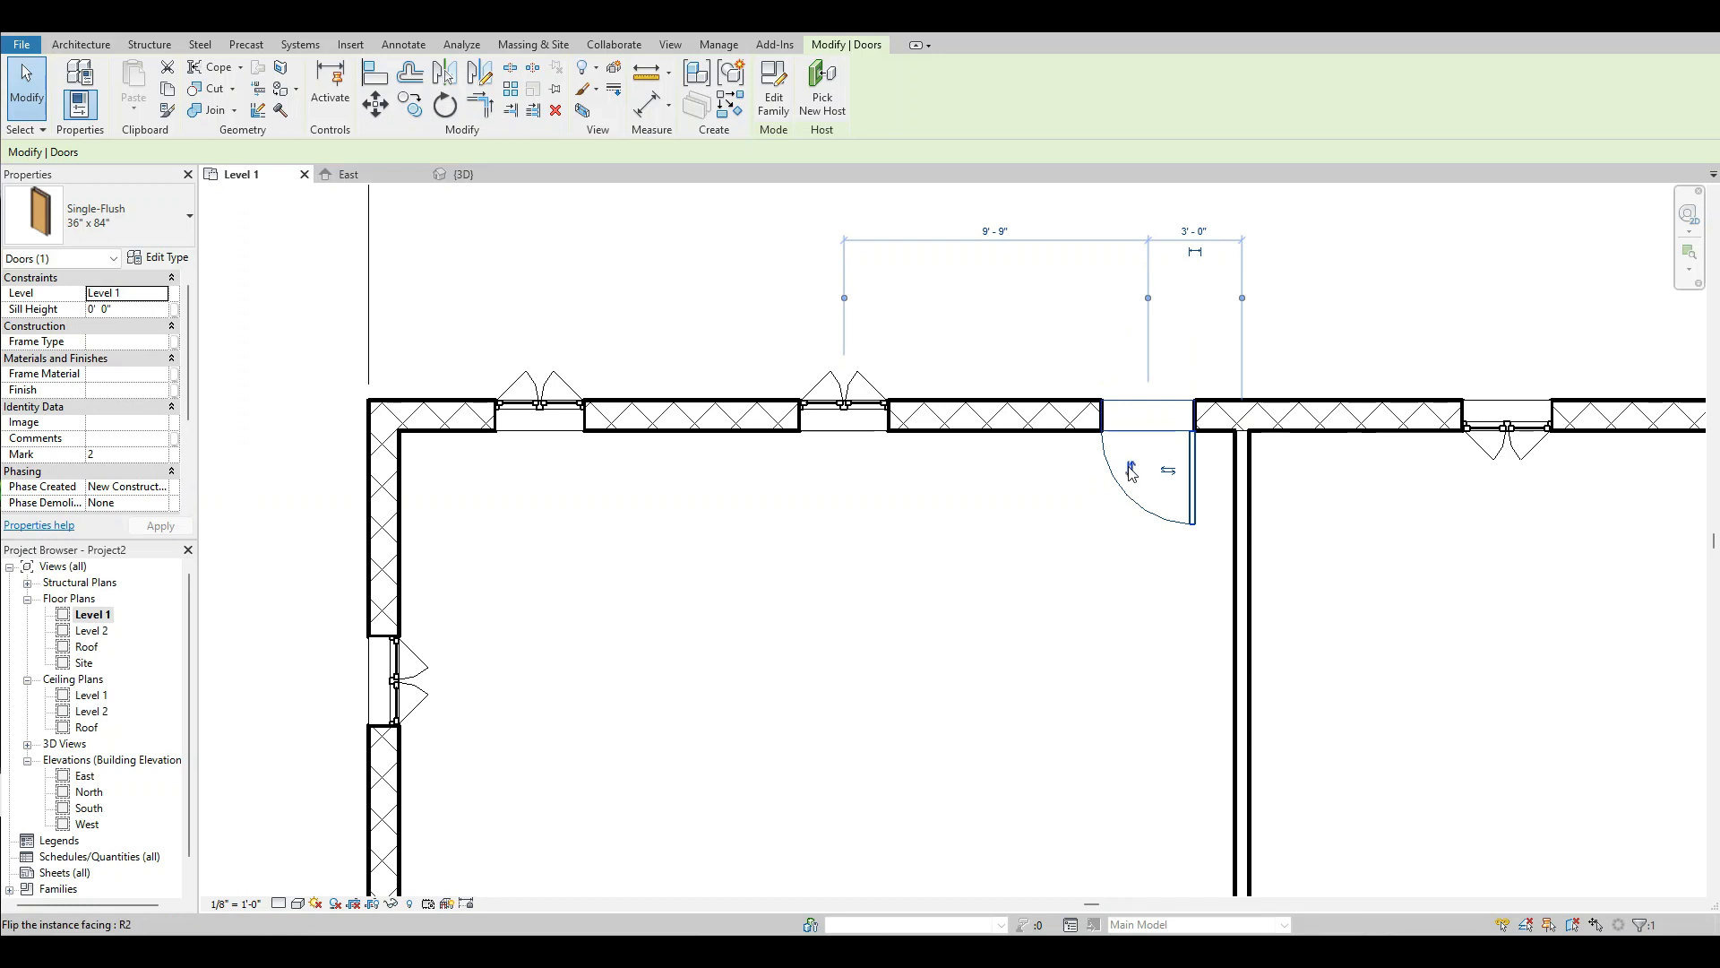
{"action": "left_click", "coordinate": [1131, 469]}
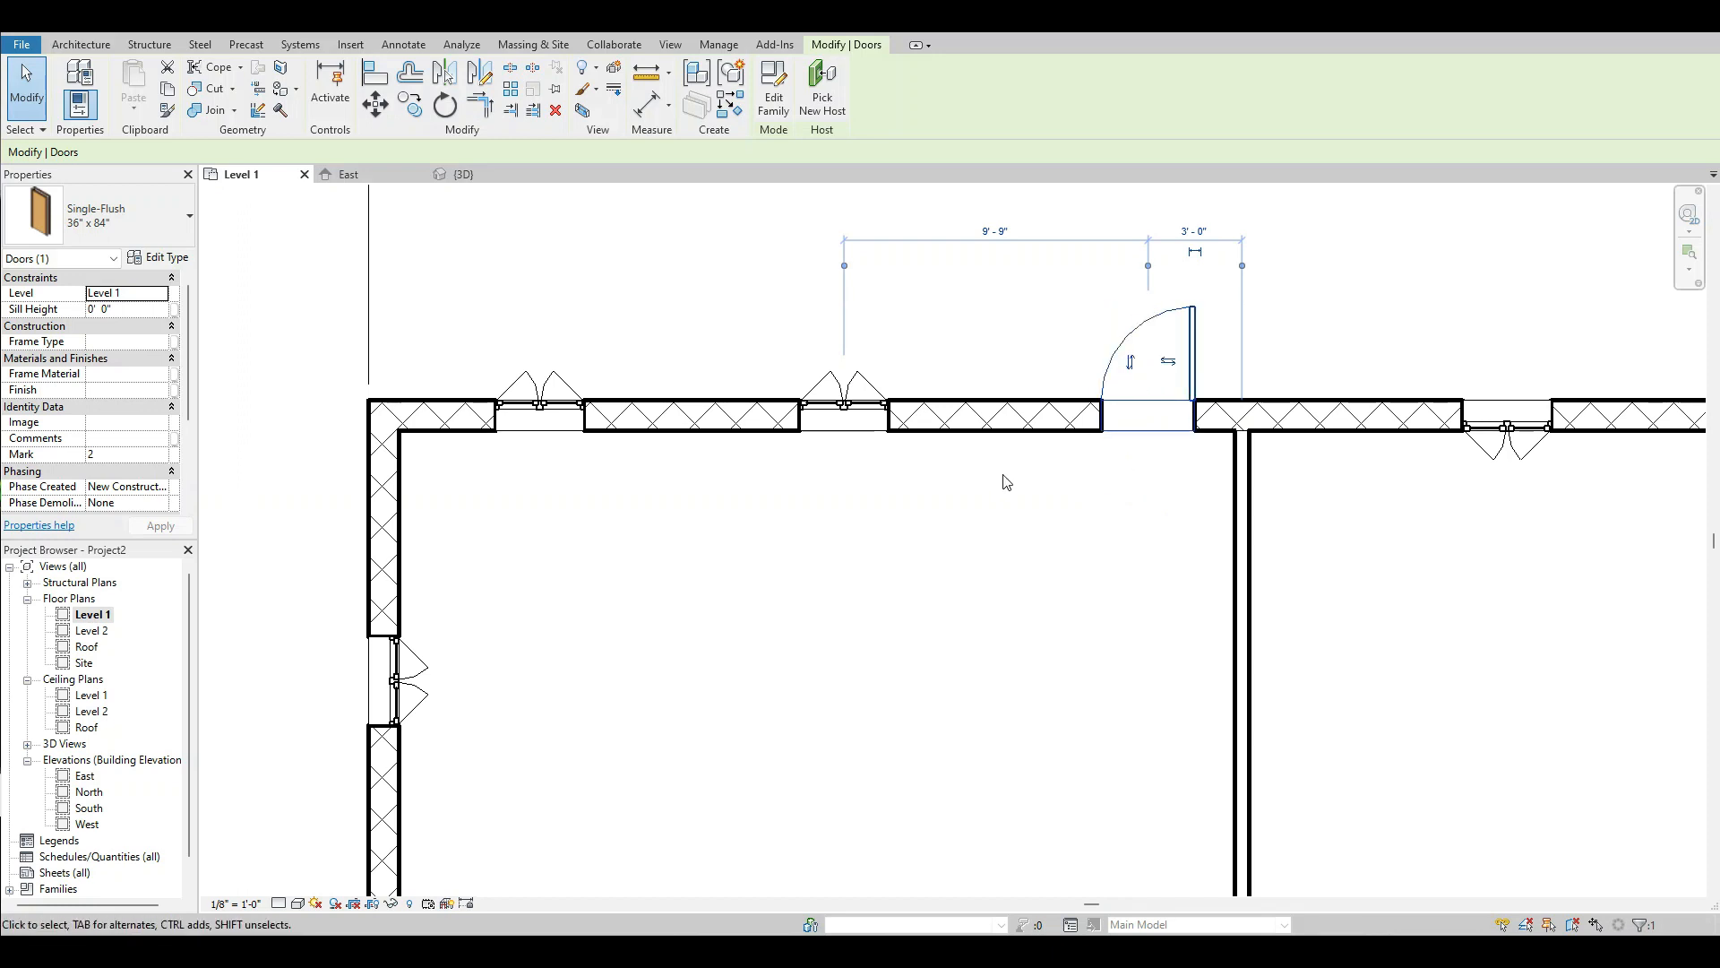
Flip the facing of the two north wall windows east of the partition so they open outward, and deselect.
{"action": "scroll", "coordinate": [913, 475], "scroll_direction": "down", "scroll_amount": 3}
{"action": "scroll", "coordinate": [1332, 472], "scroll_direction": "up", "scroll_amount": 2}
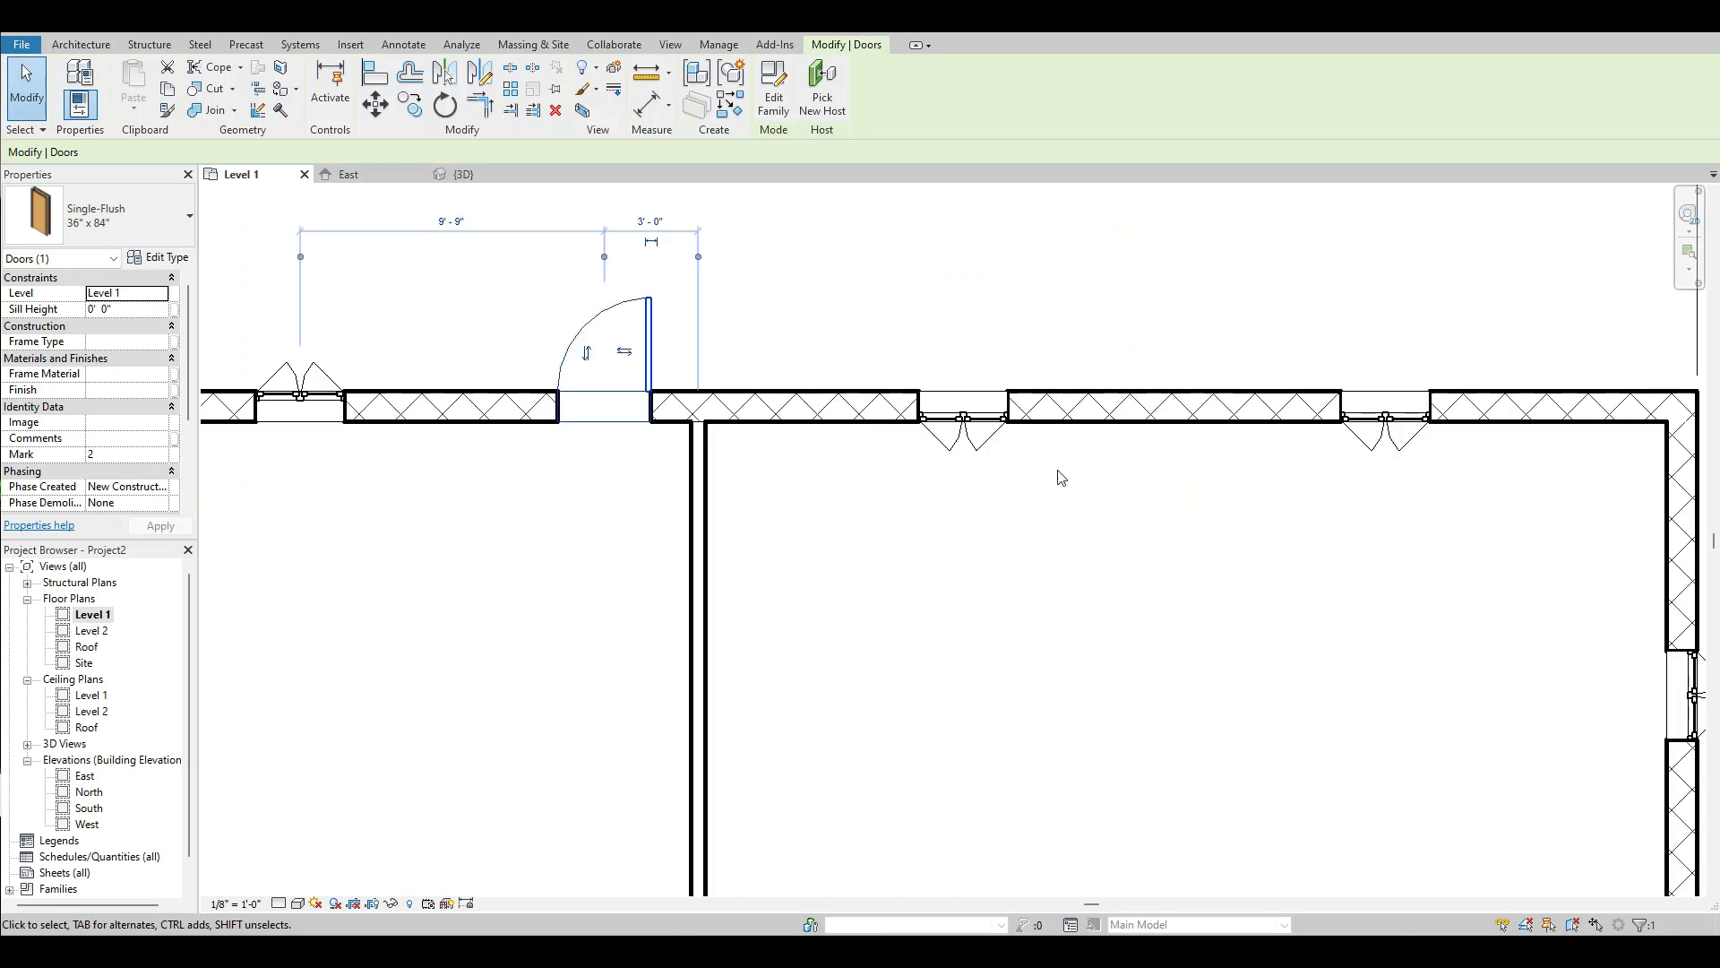
{"action": "left_click", "coordinate": [968, 430]}
{"action": "scroll", "coordinate": [968, 439], "scroll_direction": "up", "scroll_amount": 4}
{"action": "left_click", "coordinate": [966, 432]}
{"action": "scroll", "coordinate": [813, 460], "scroll_direction": "down", "scroll_amount": 3}
{"action": "scroll", "coordinate": [1339, 473], "scroll_direction": "up", "scroll_amount": 2}
{"action": "left_click", "coordinate": [1406, 448]}
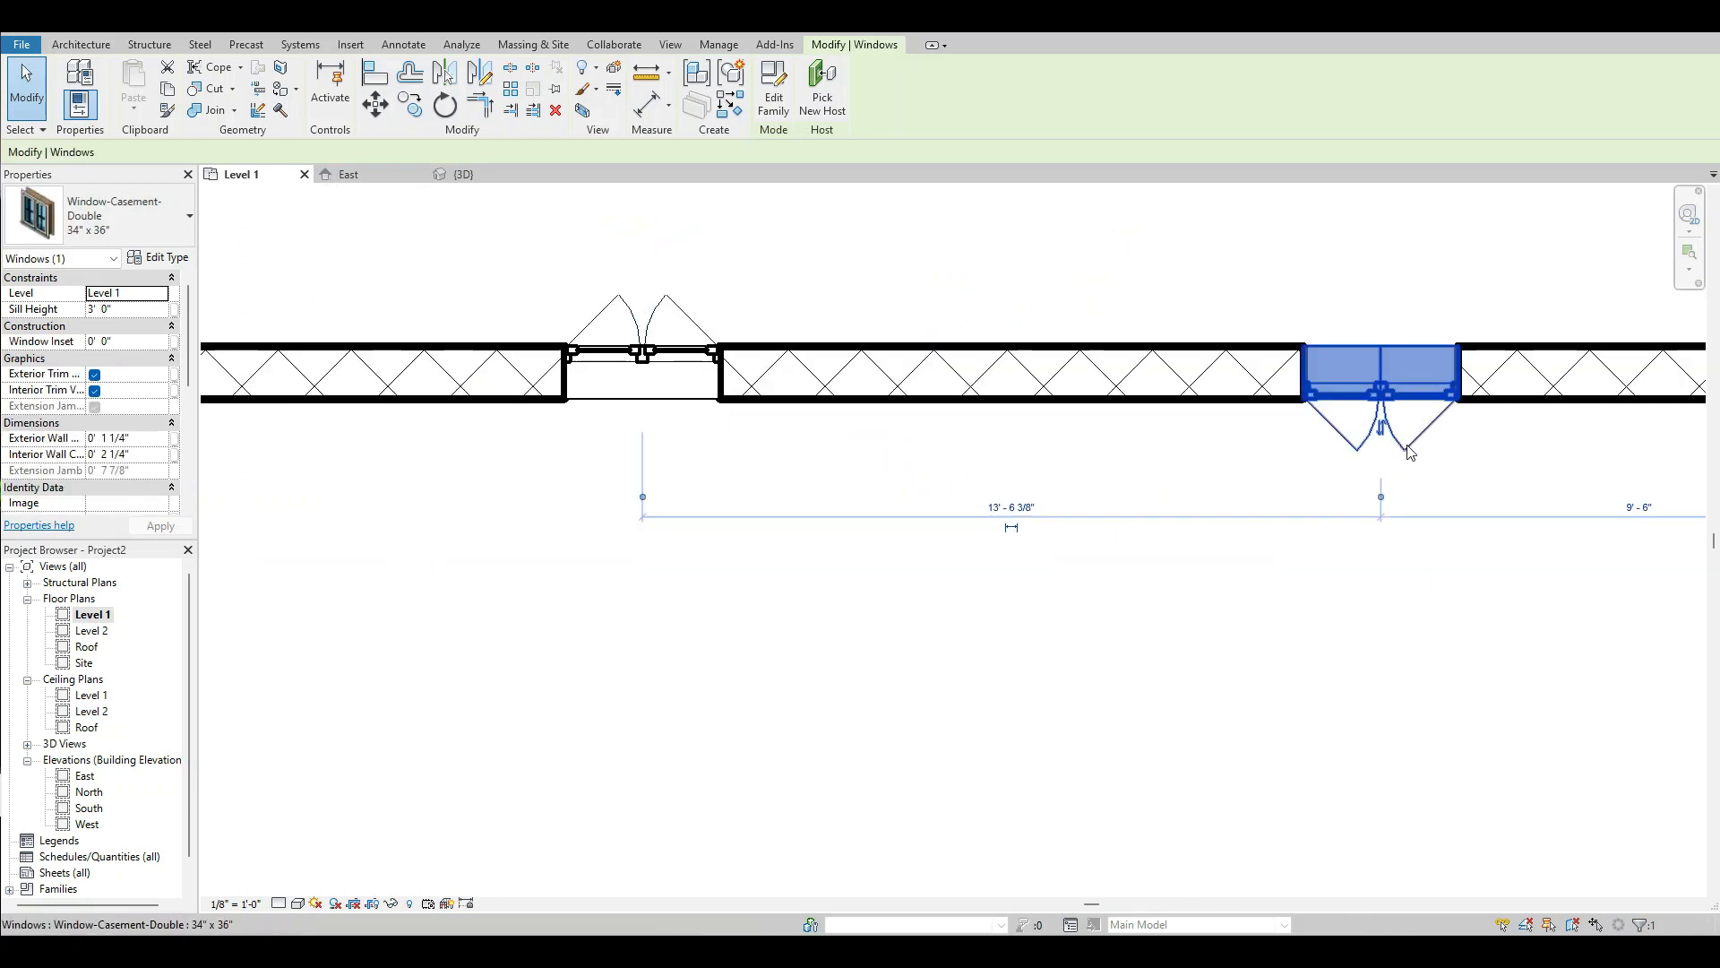
{"action": "left_click", "coordinate": [1381, 432]}
{"action": "scroll", "coordinate": [1199, 452], "scroll_direction": "down", "scroll_amount": 3}
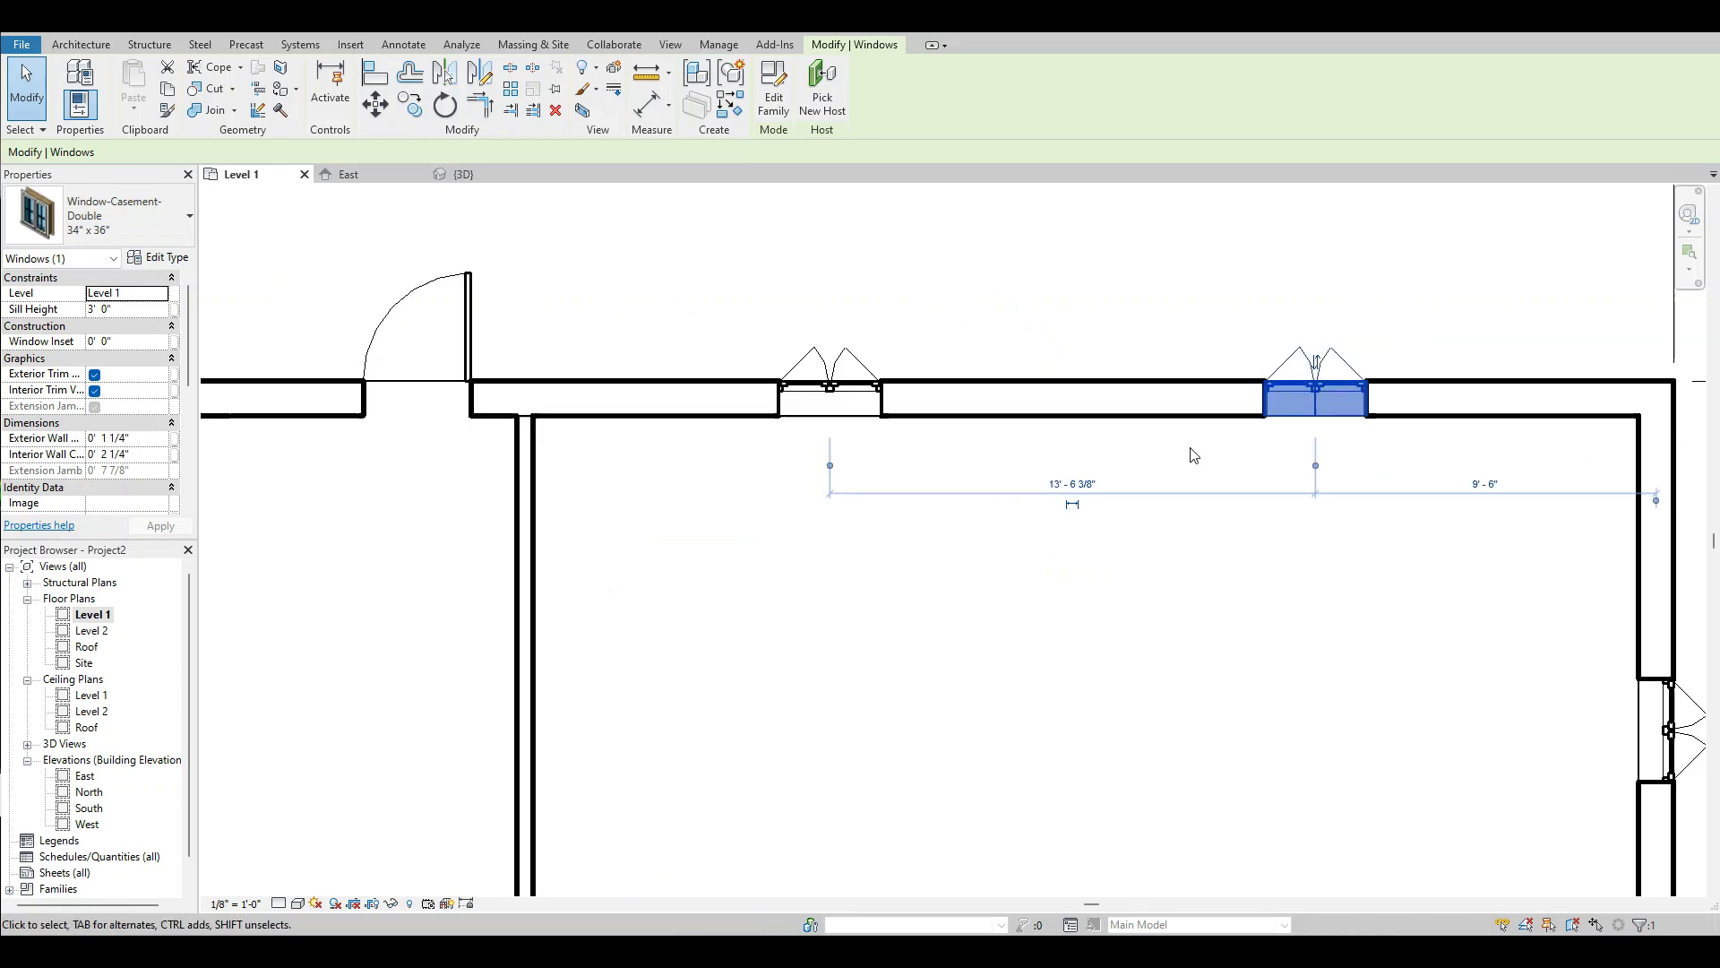
{"action": "left_click", "coordinate": [1188, 607]}
Flip the northwest room's west wall window so it opens outward.
{"action": "scroll", "coordinate": [1075, 609], "scroll_direction": "down", "scroll_amount": 4}
{"action": "scroll", "coordinate": [582, 511], "scroll_direction": "up", "scroll_amount": 4}
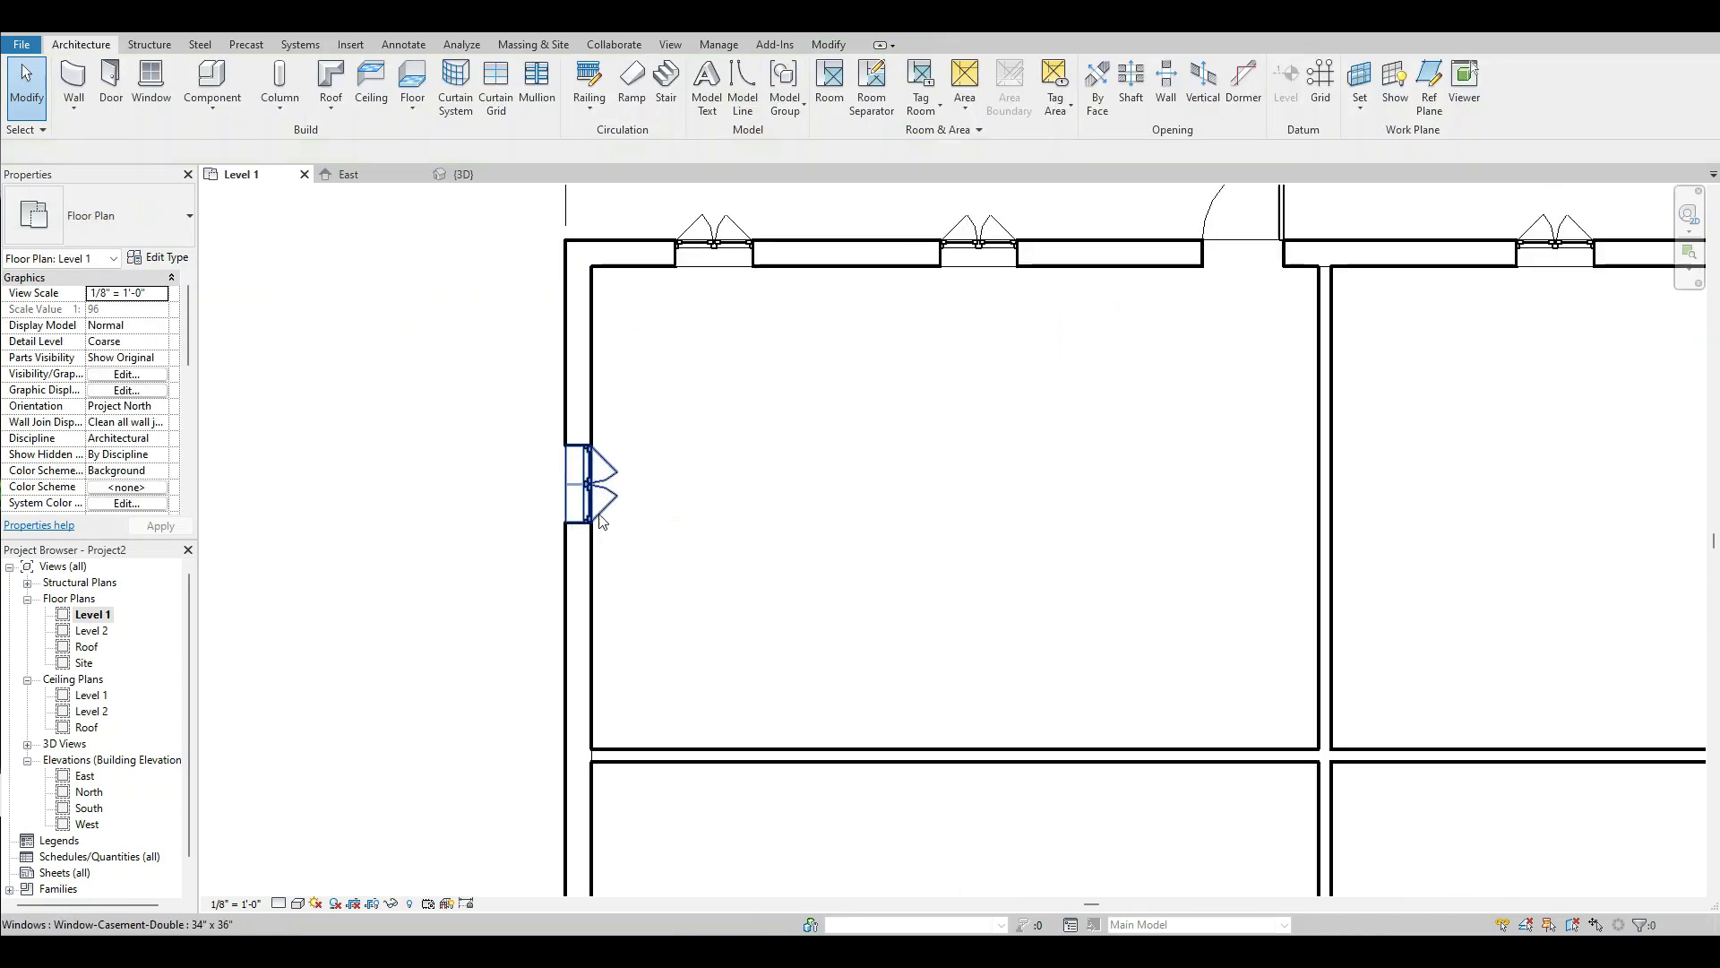
{"action": "left_click", "coordinate": [602, 489]}
{"action": "scroll", "coordinate": [614, 480], "scroll_direction": "up", "scroll_amount": 3}
{"action": "left_click", "coordinate": [606, 489]}
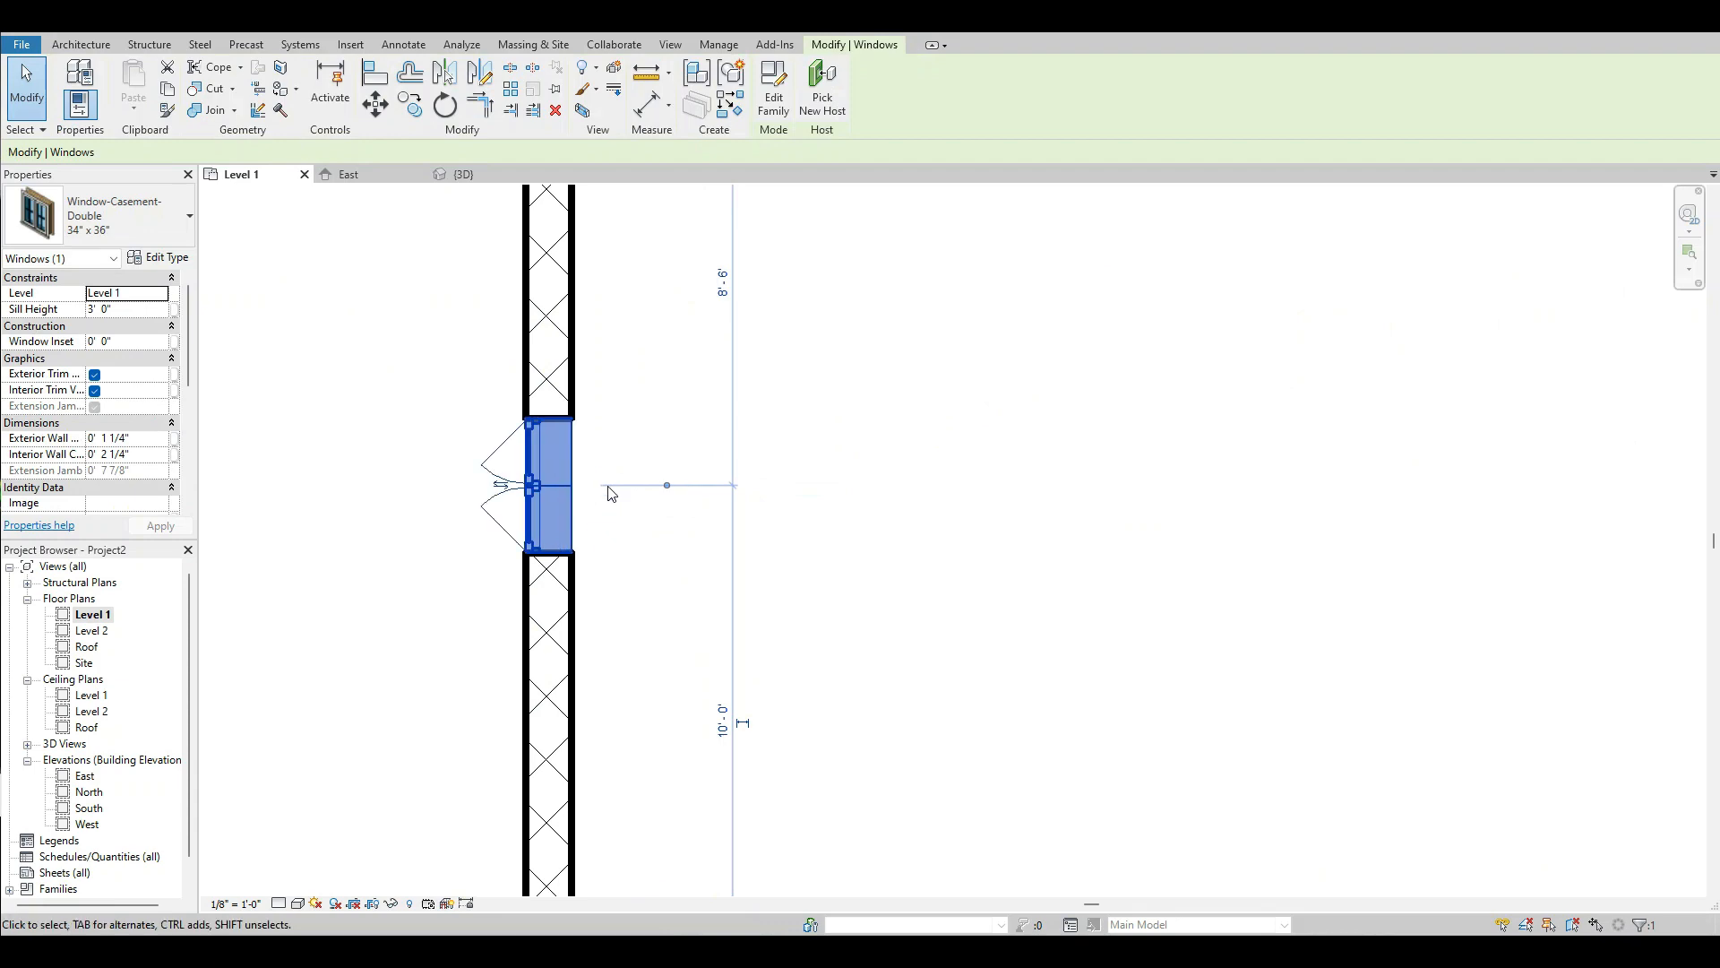
Flip the southeast room's east wall window so it opens outward.
{"action": "scroll", "coordinate": [609, 493], "scroll_direction": "down", "scroll_amount": 4}
{"action": "scroll", "coordinate": [1398, 448], "scroll_direction": "down", "scroll_amount": 2}
{"action": "scroll", "coordinate": [1436, 583], "scroll_direction": "up", "scroll_amount": 5}
{"action": "left_click", "coordinate": [1472, 596]}
{"action": "left_click", "coordinate": [1461, 618]}
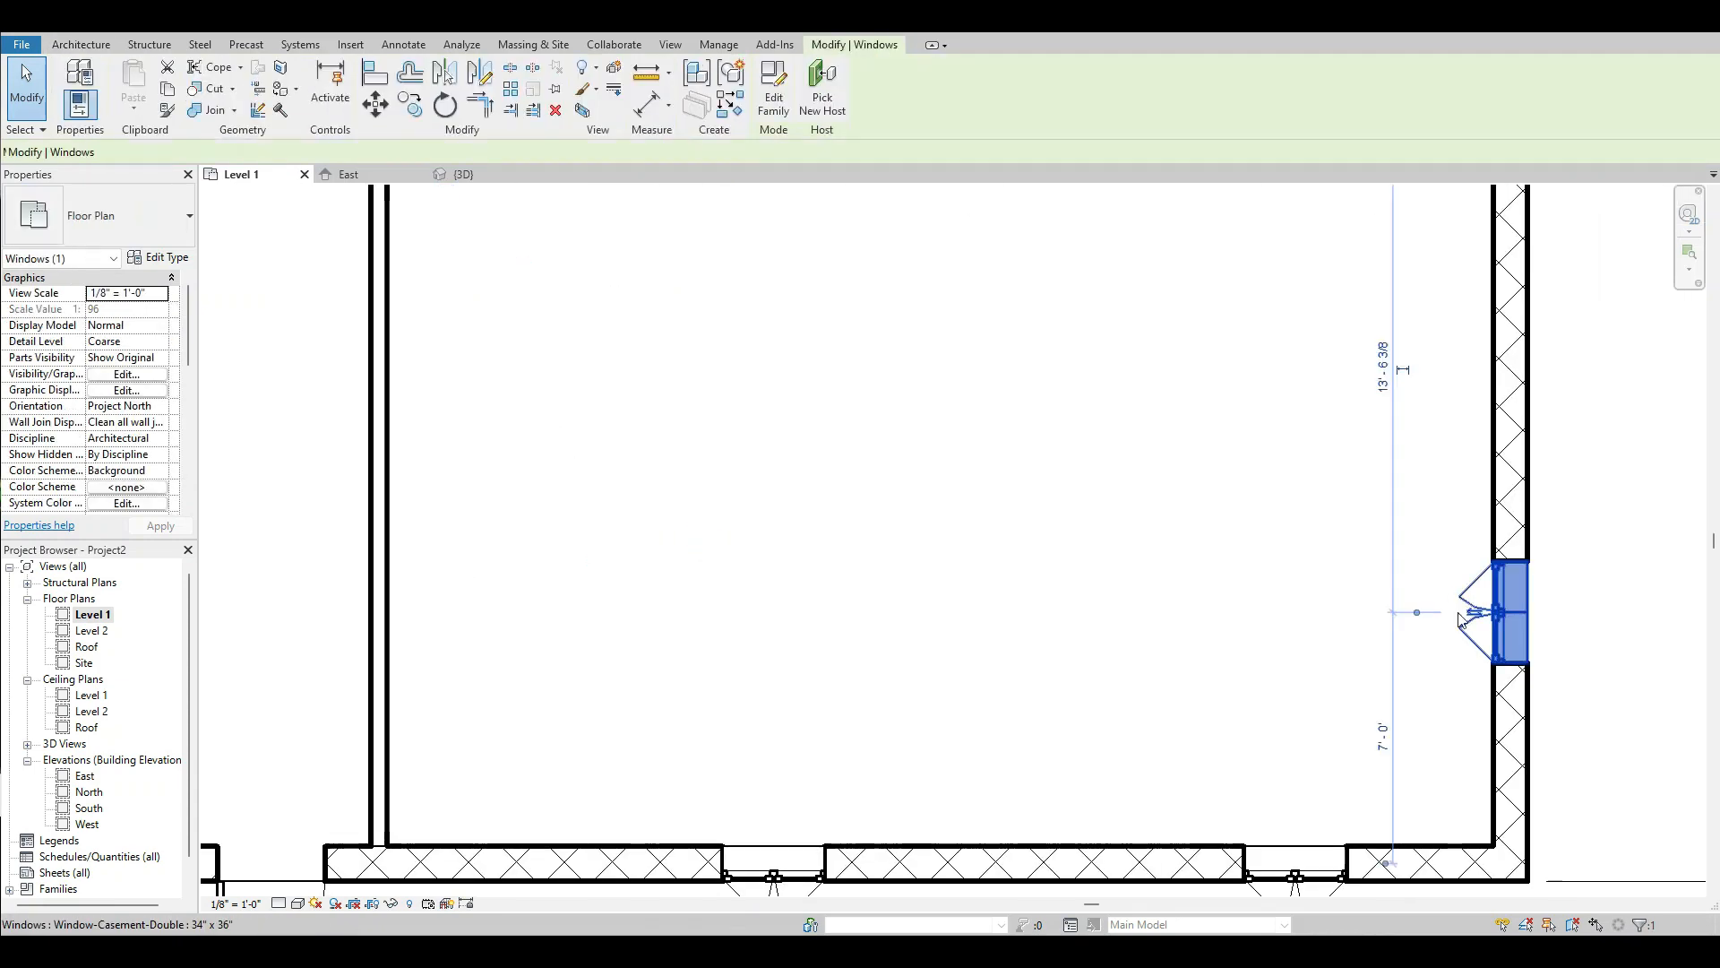
{"action": "left_click", "coordinate": [1472, 613]}
{"action": "scroll", "coordinate": [1433, 565], "scroll_direction": "down", "scroll_amount": 3}
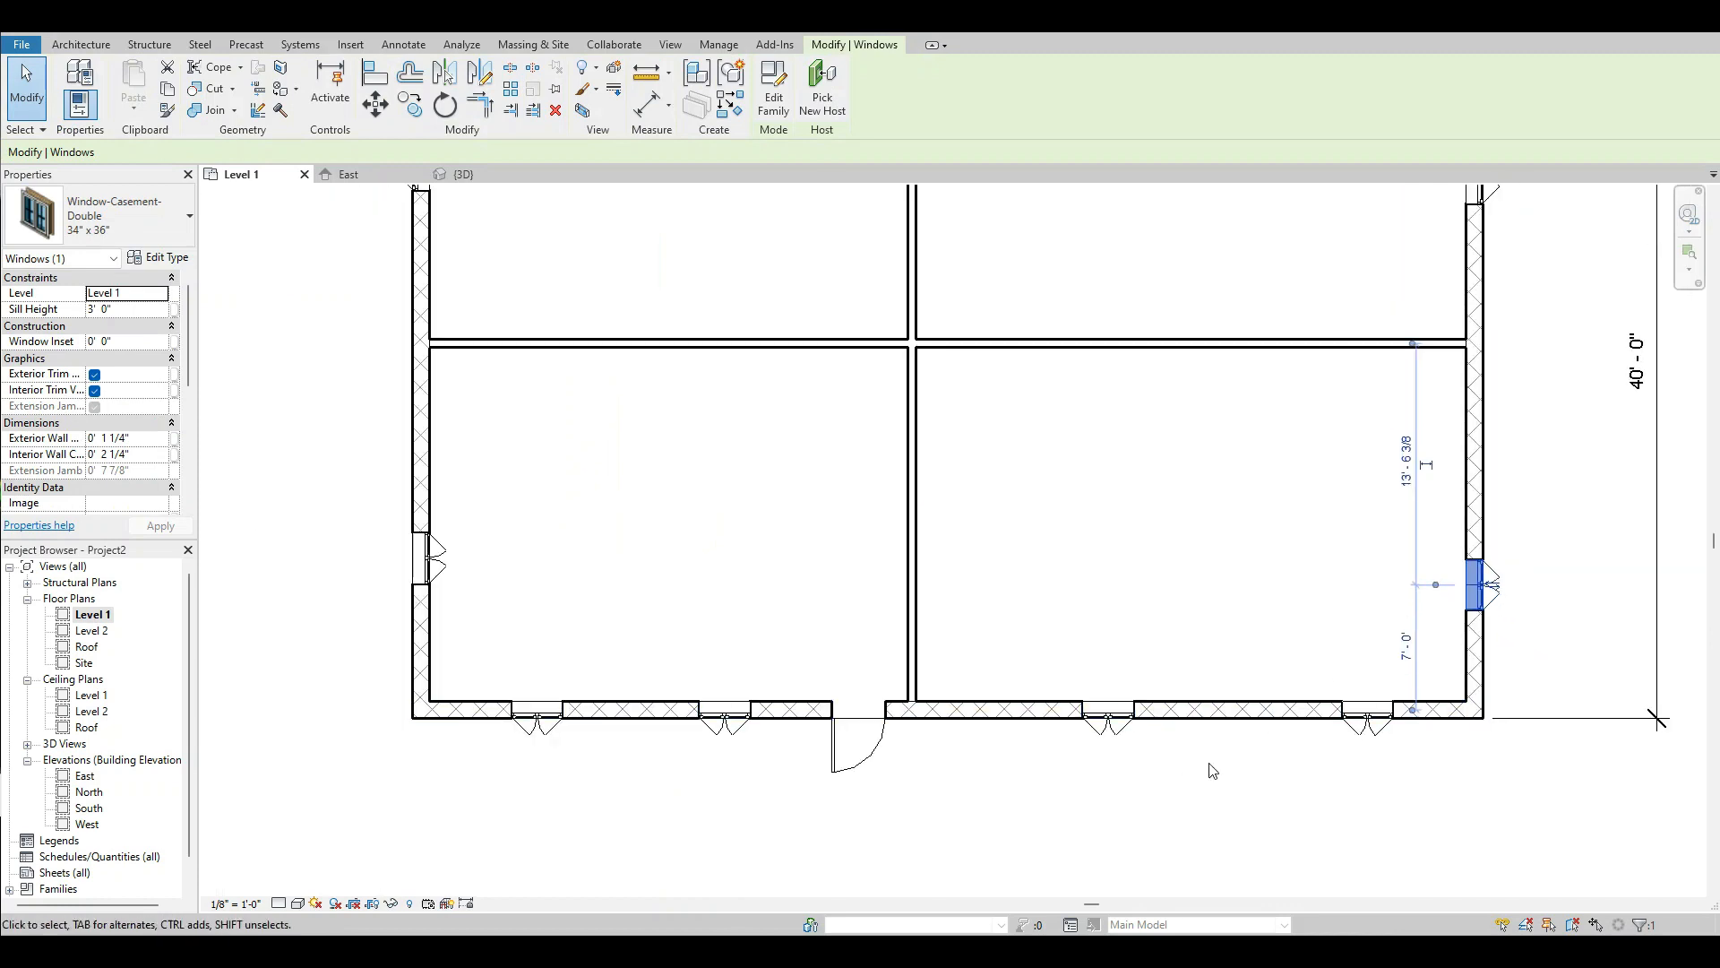
Flip the southwest room's west wall window so it opens outward, and deselect it.
{"action": "scroll", "coordinate": [453, 583], "scroll_direction": "up", "scroll_amount": 4}
{"action": "left_click", "coordinate": [448, 573]}
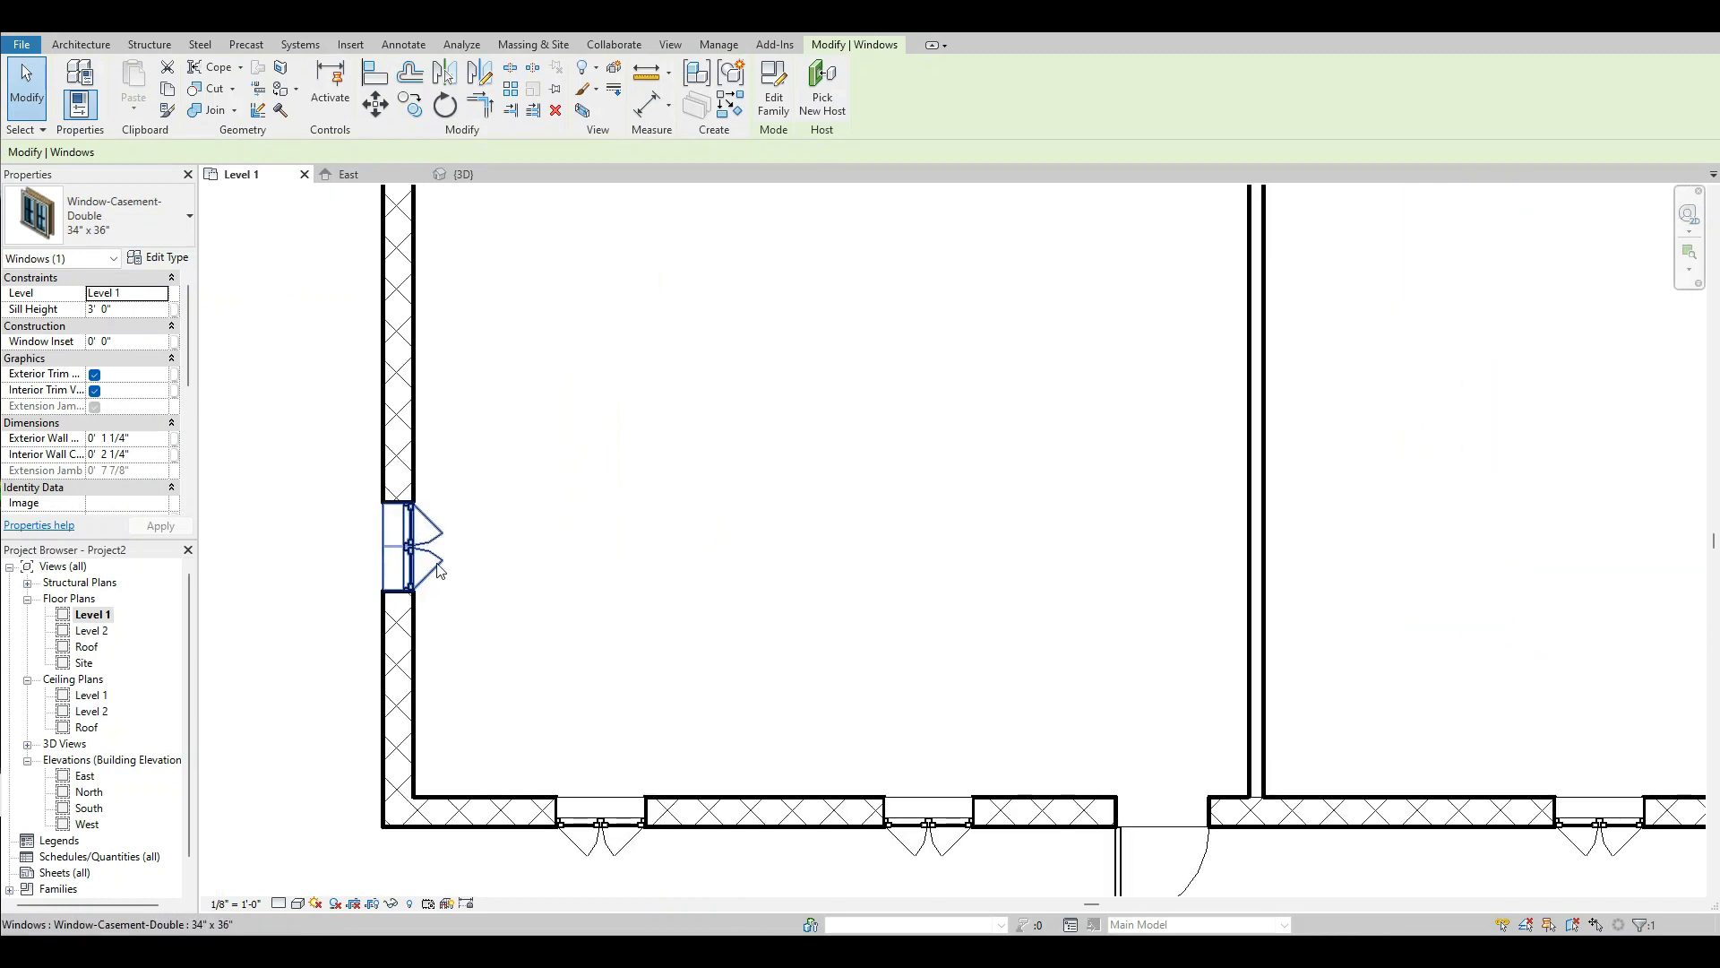
{"action": "scroll", "coordinate": [444, 557], "scroll_direction": "up", "scroll_amount": 2}
{"action": "left_click", "coordinate": [430, 552]}
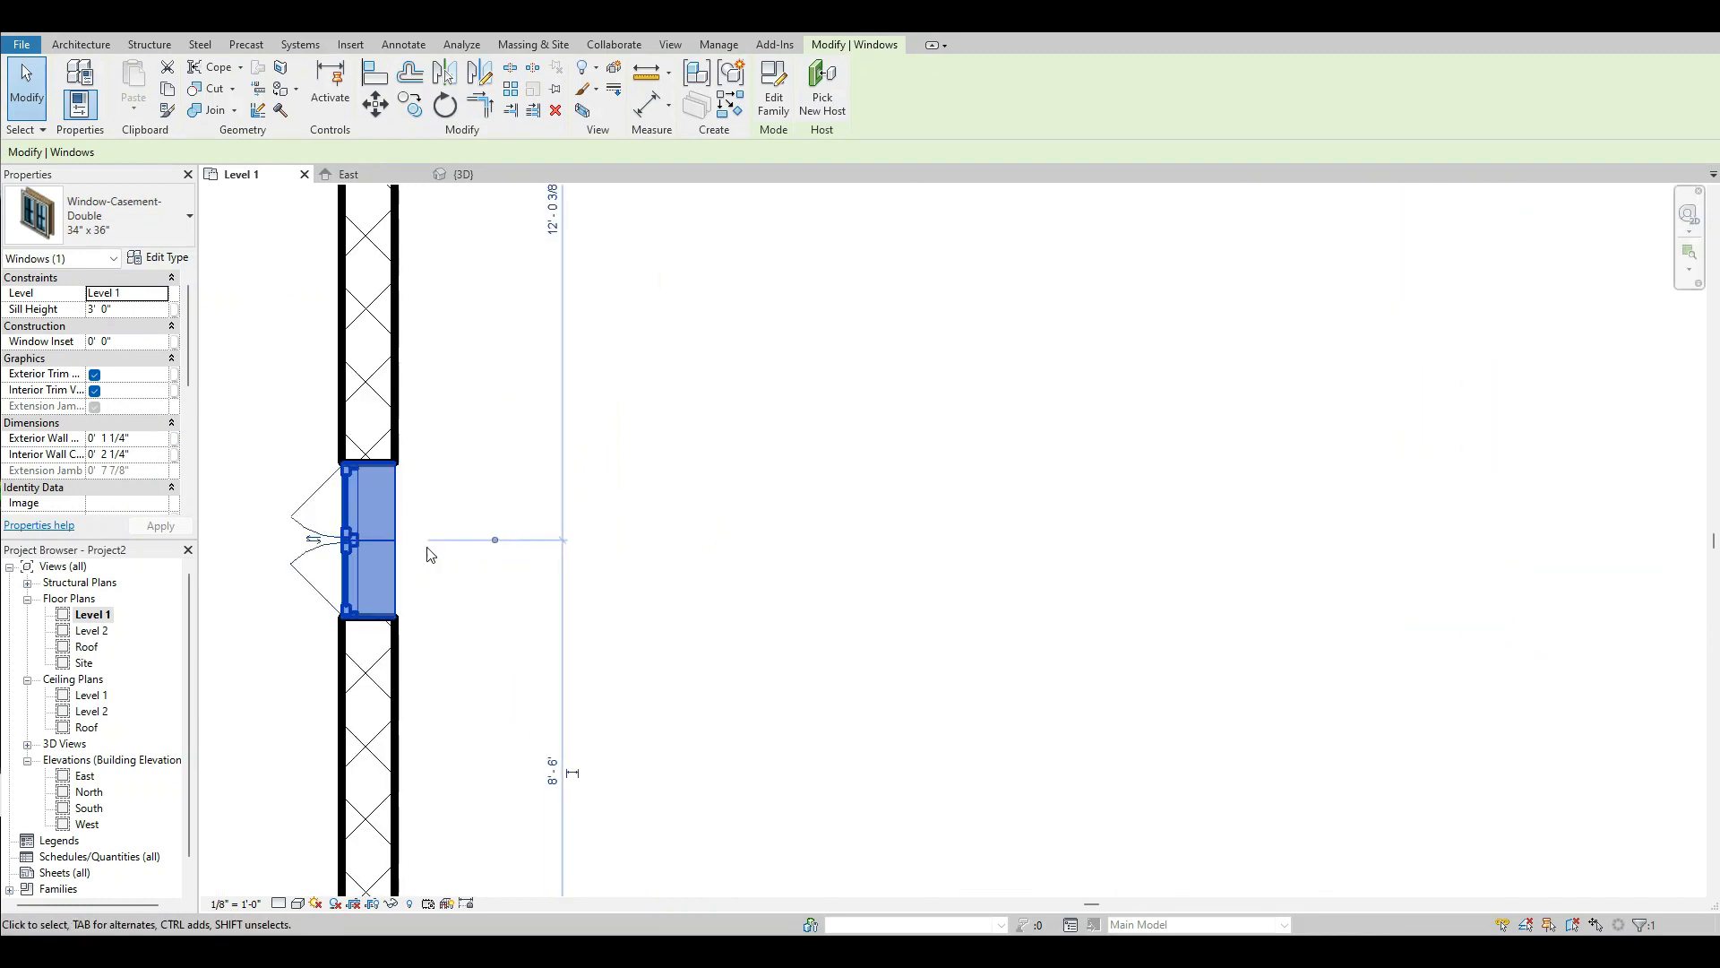
{"action": "scroll", "coordinate": [749, 615], "scroll_direction": "down", "scroll_amount": 3}
{"action": "left_click", "coordinate": [749, 614]}
{"action": "scroll", "coordinate": [746, 612], "scroll_direction": "down", "scroll_amount": 2}
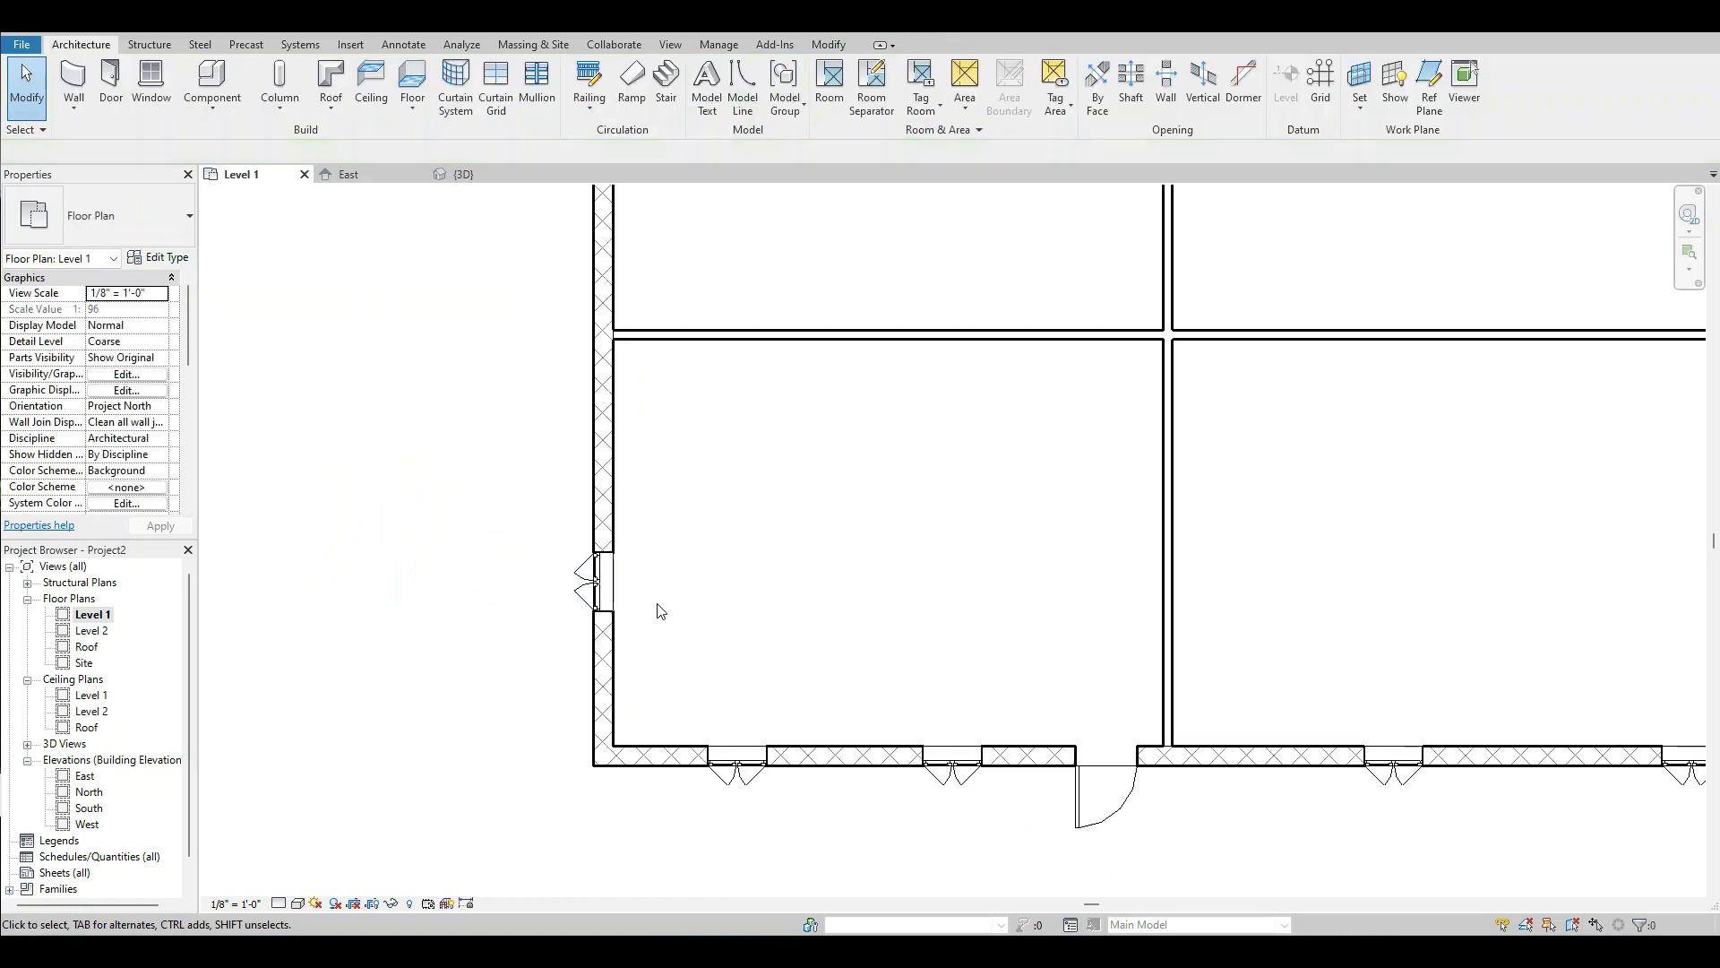
Try to enter "EQ." as the distance between the southwest room's west window and the east-west partition.
{"action": "left_click", "coordinate": [579, 591]}
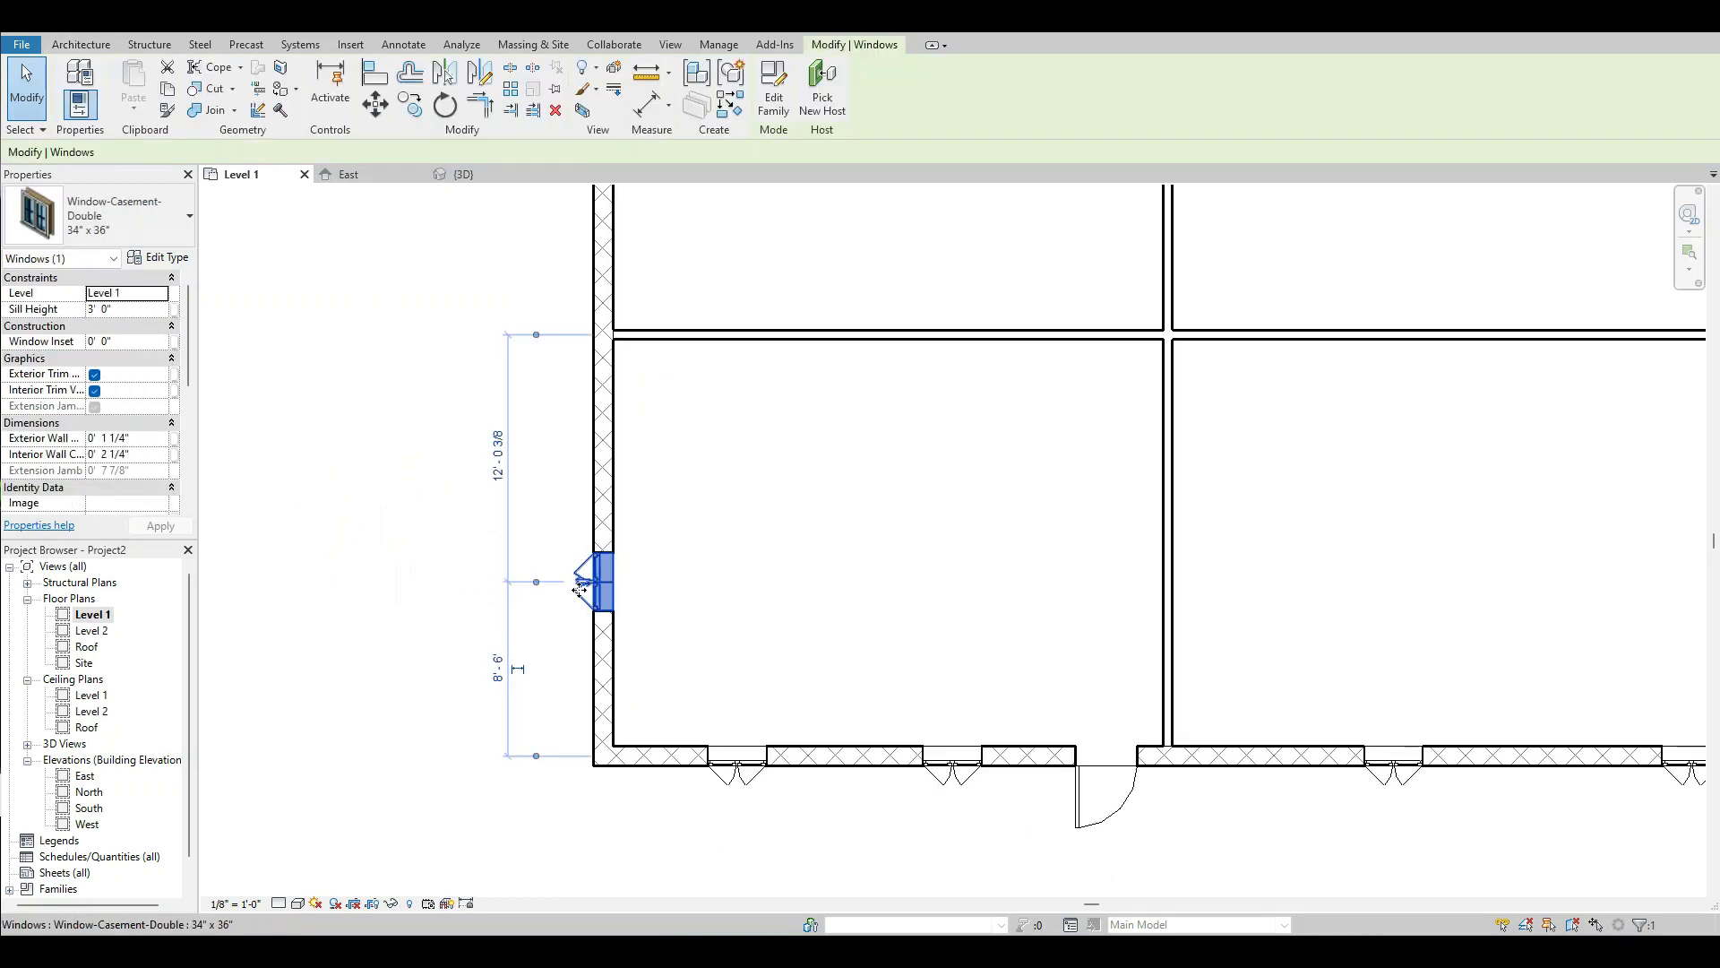
{"action": "left_click", "coordinate": [492, 461]}
{"action": "type", "text": "EQ."}
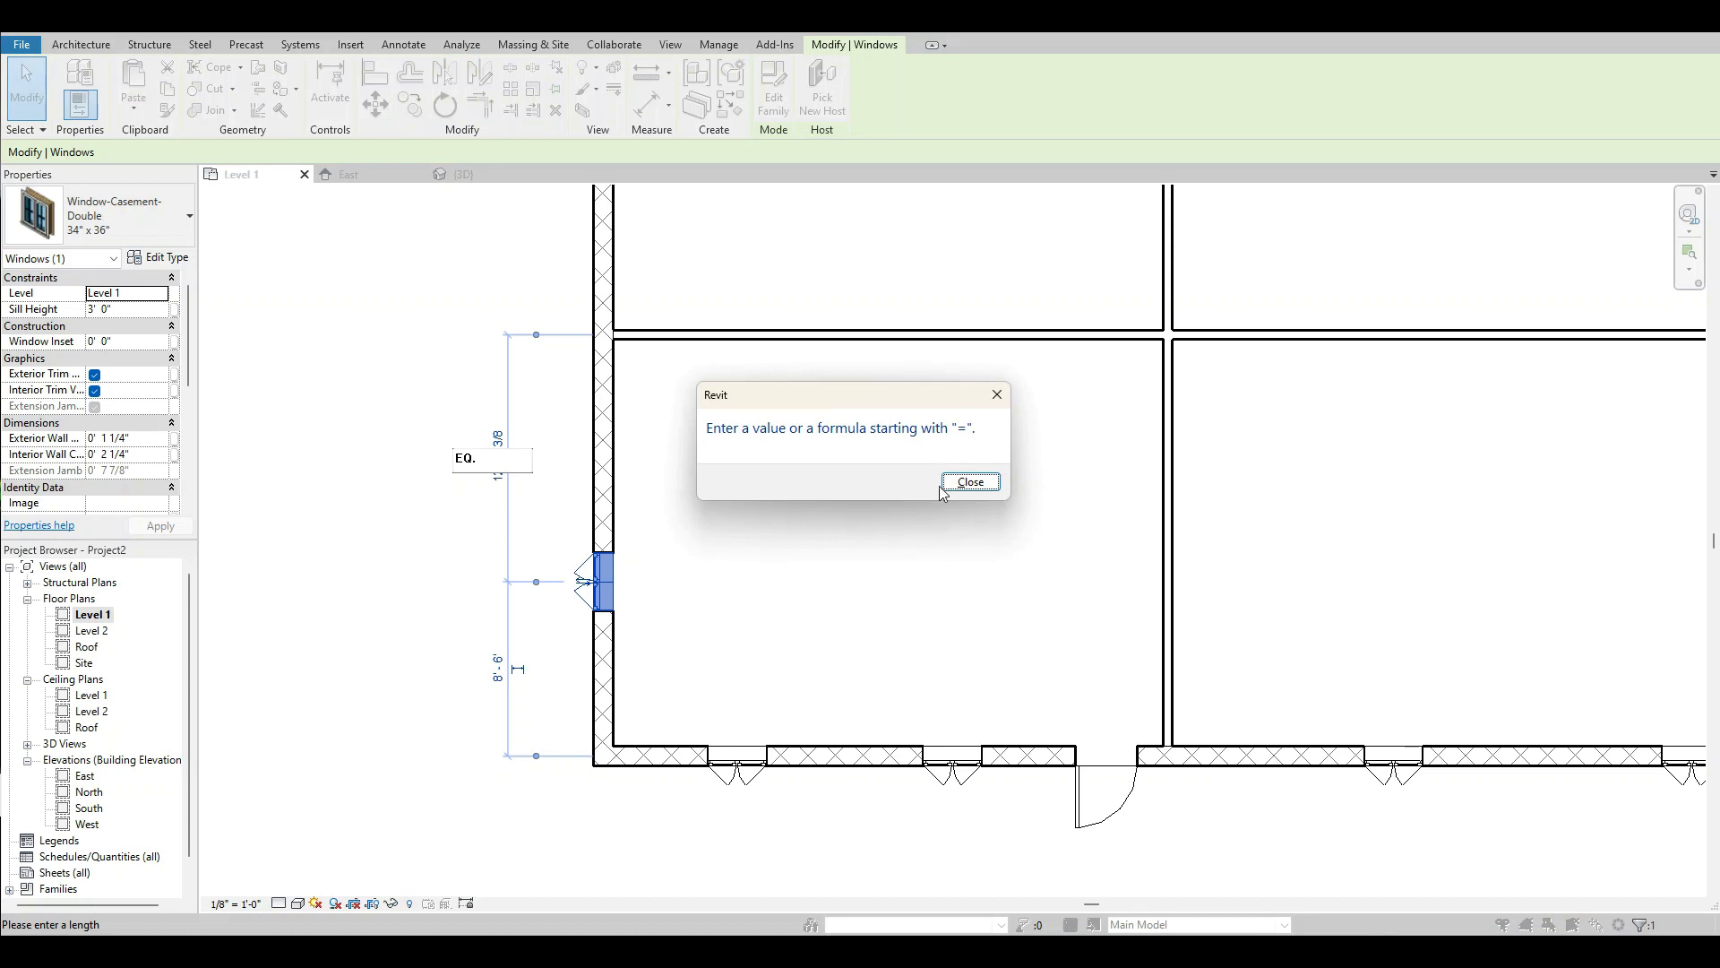
{"action": "left_click", "coordinate": [950, 484]}
{"action": "left_click", "coordinate": [507, 482]}
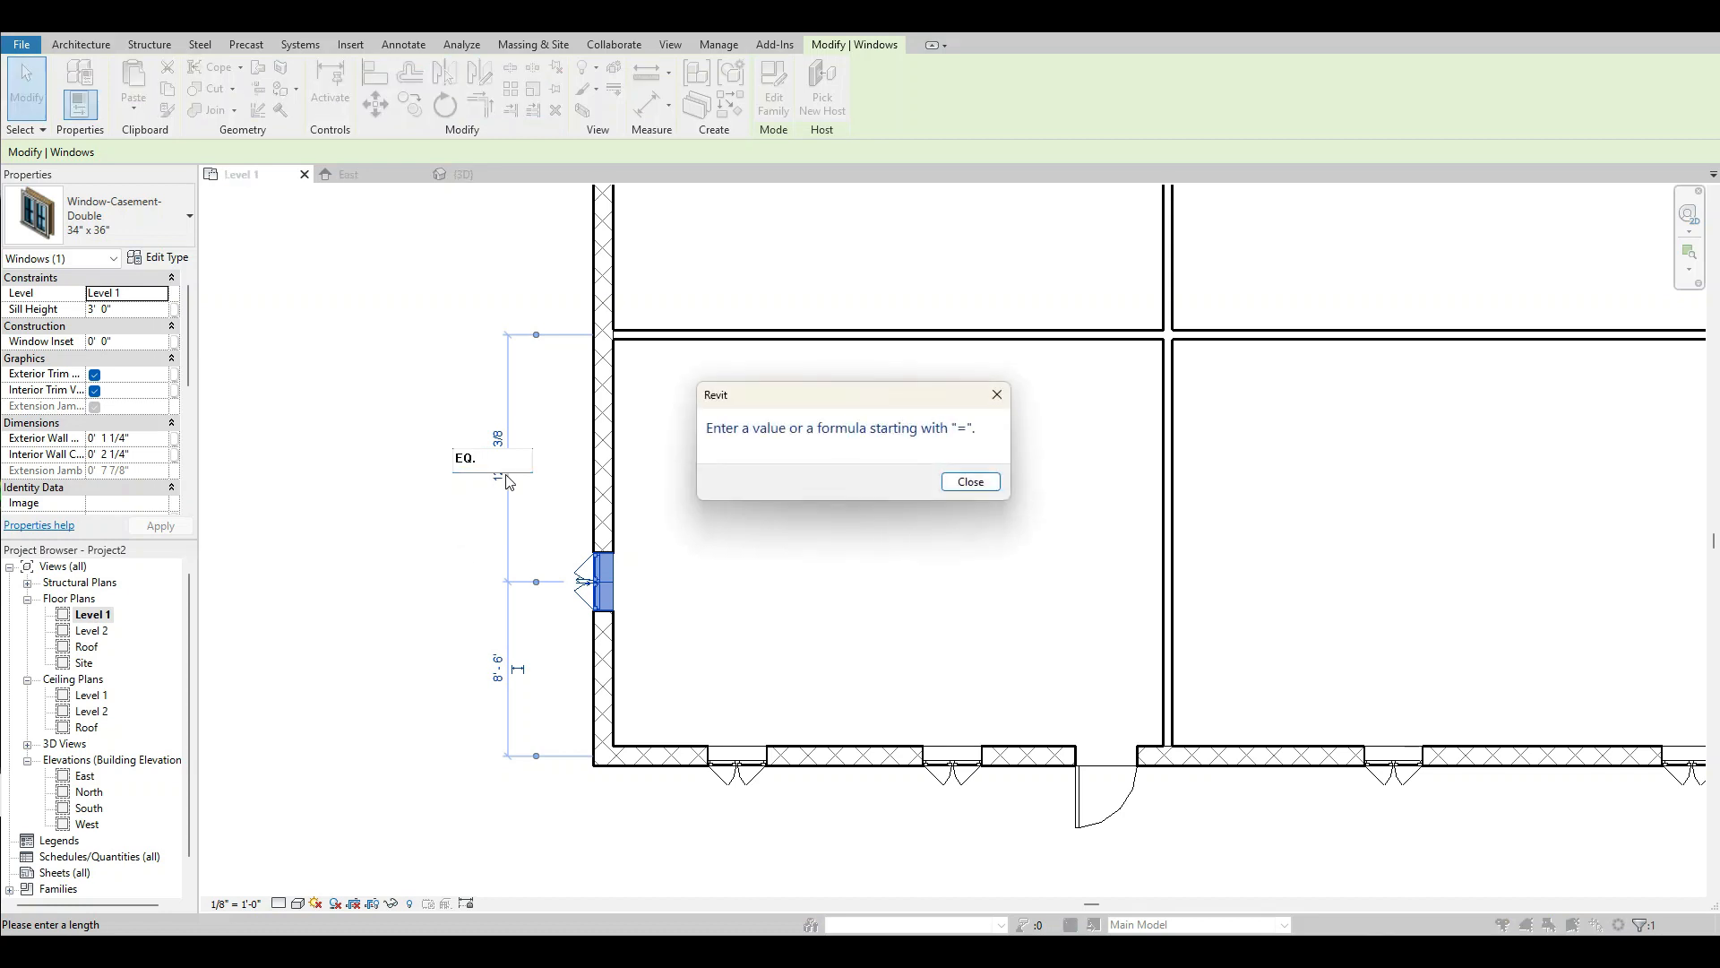
{"action": "left_click", "coordinate": [964, 481]}
{"action": "left_click", "coordinate": [989, 401]}
{"action": "key", "text": "BackSpace"}
{"action": "key", "text": "BackSpace"}
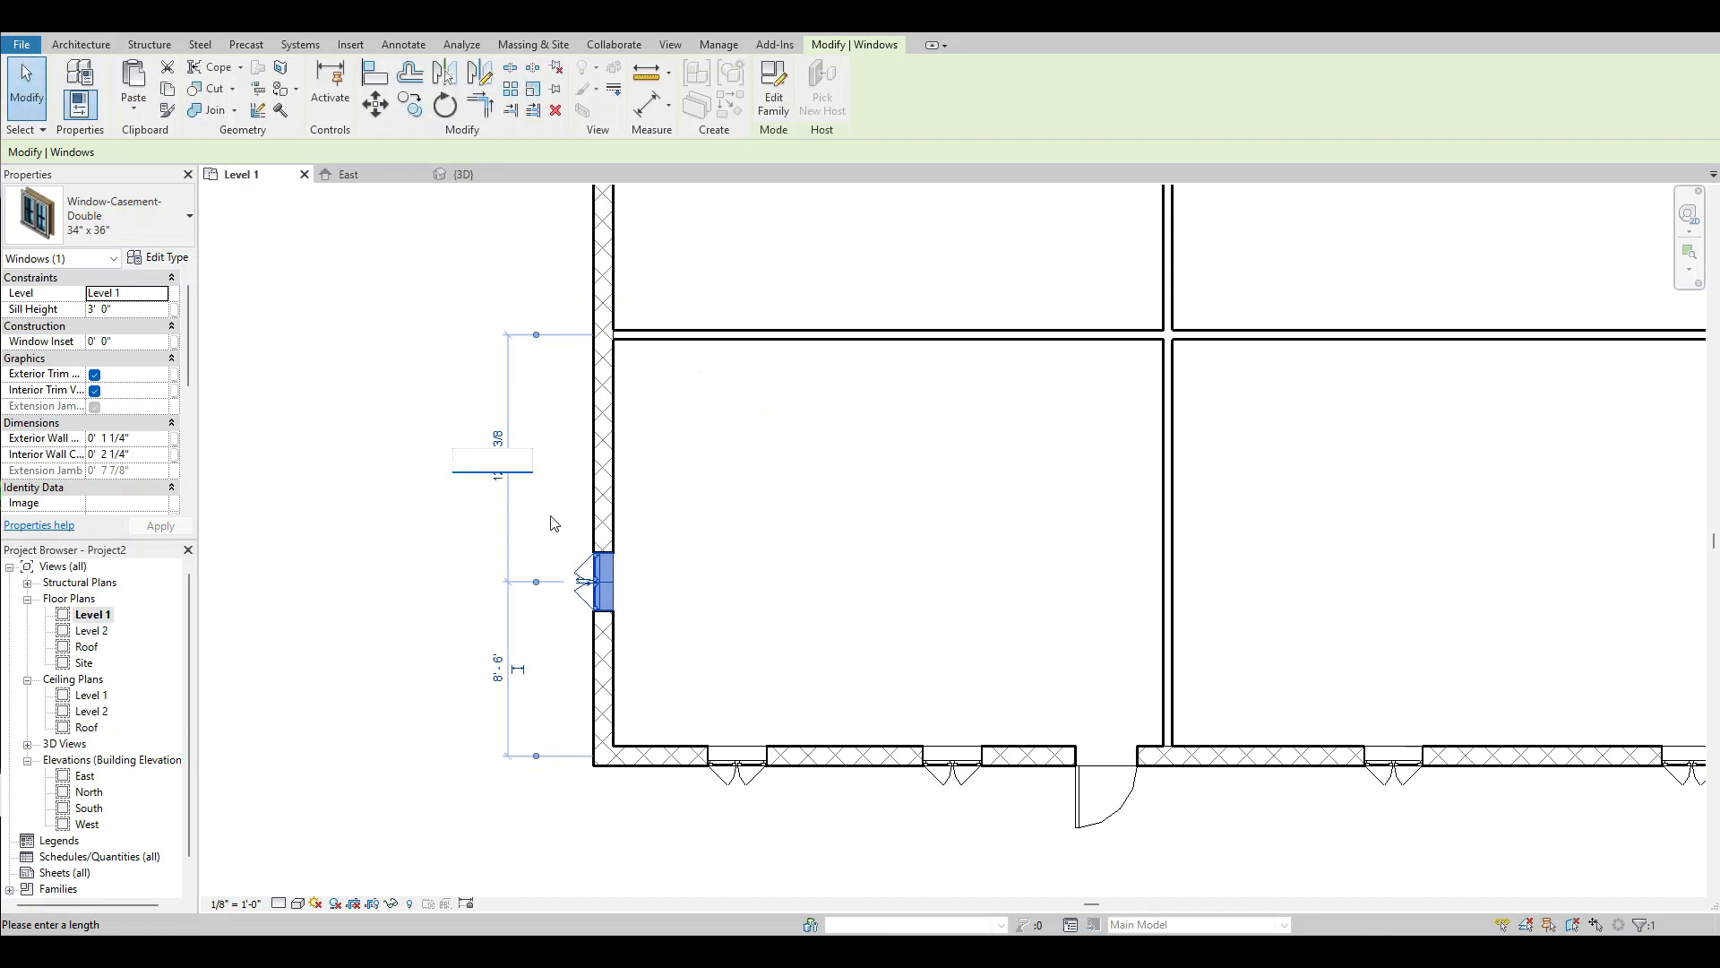
{"action": "key", "text": "Return"}
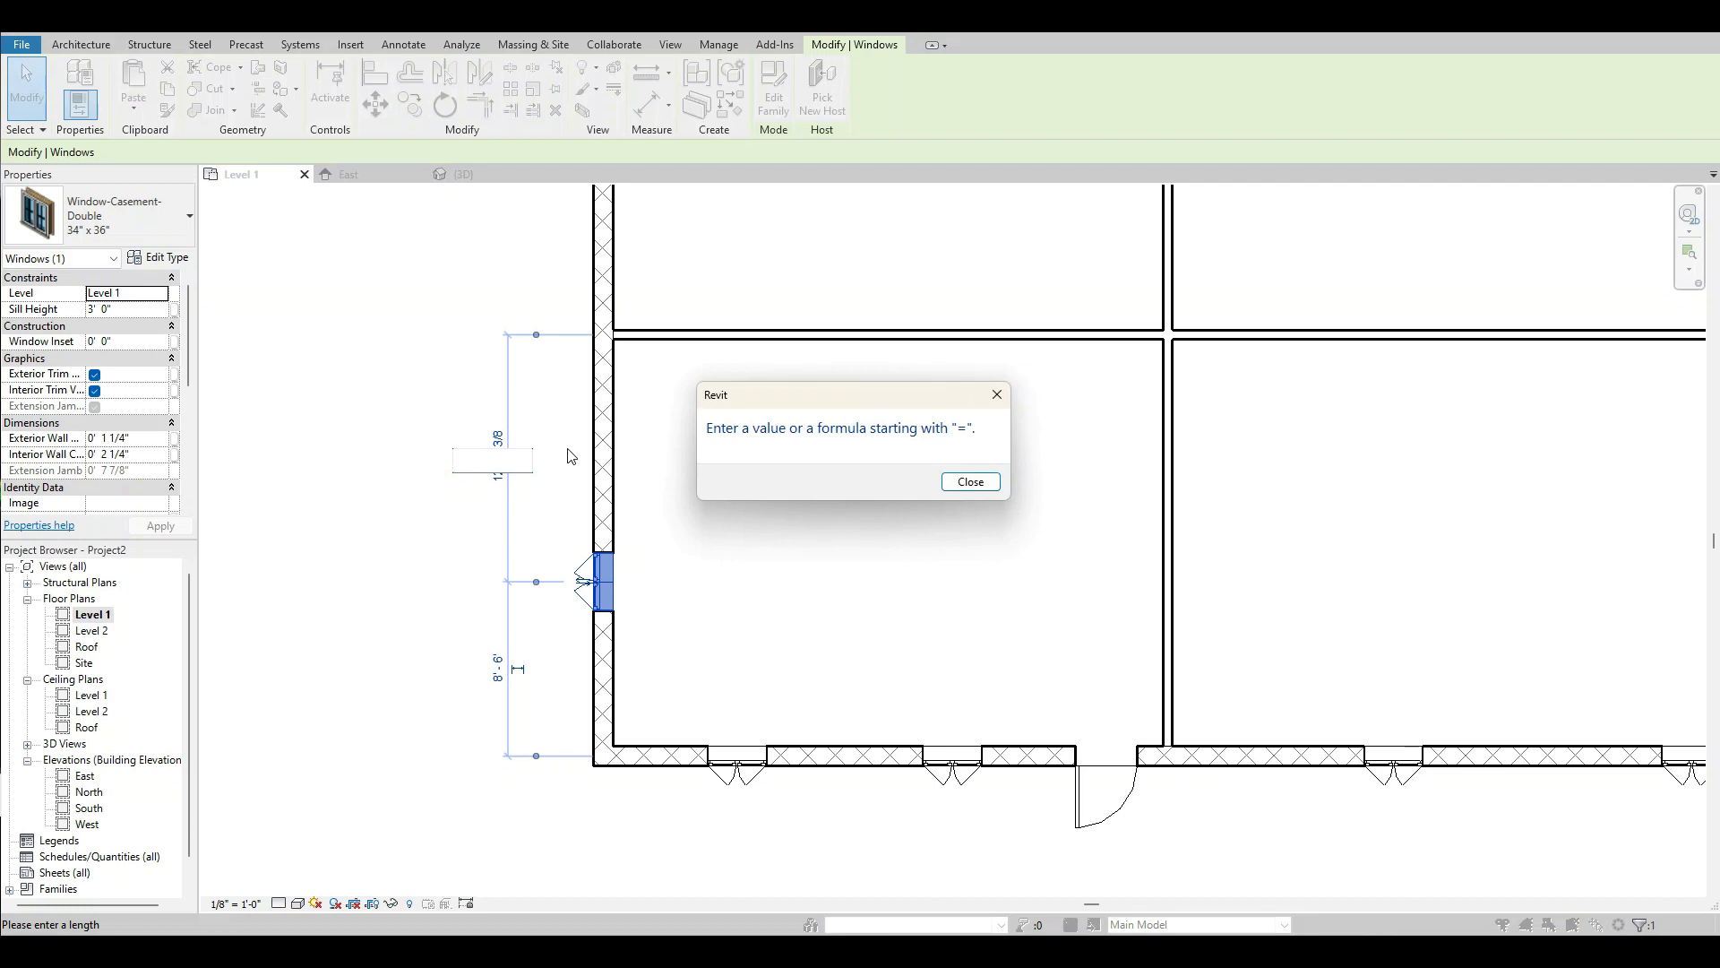
{"action": "key", "text": "Return"}
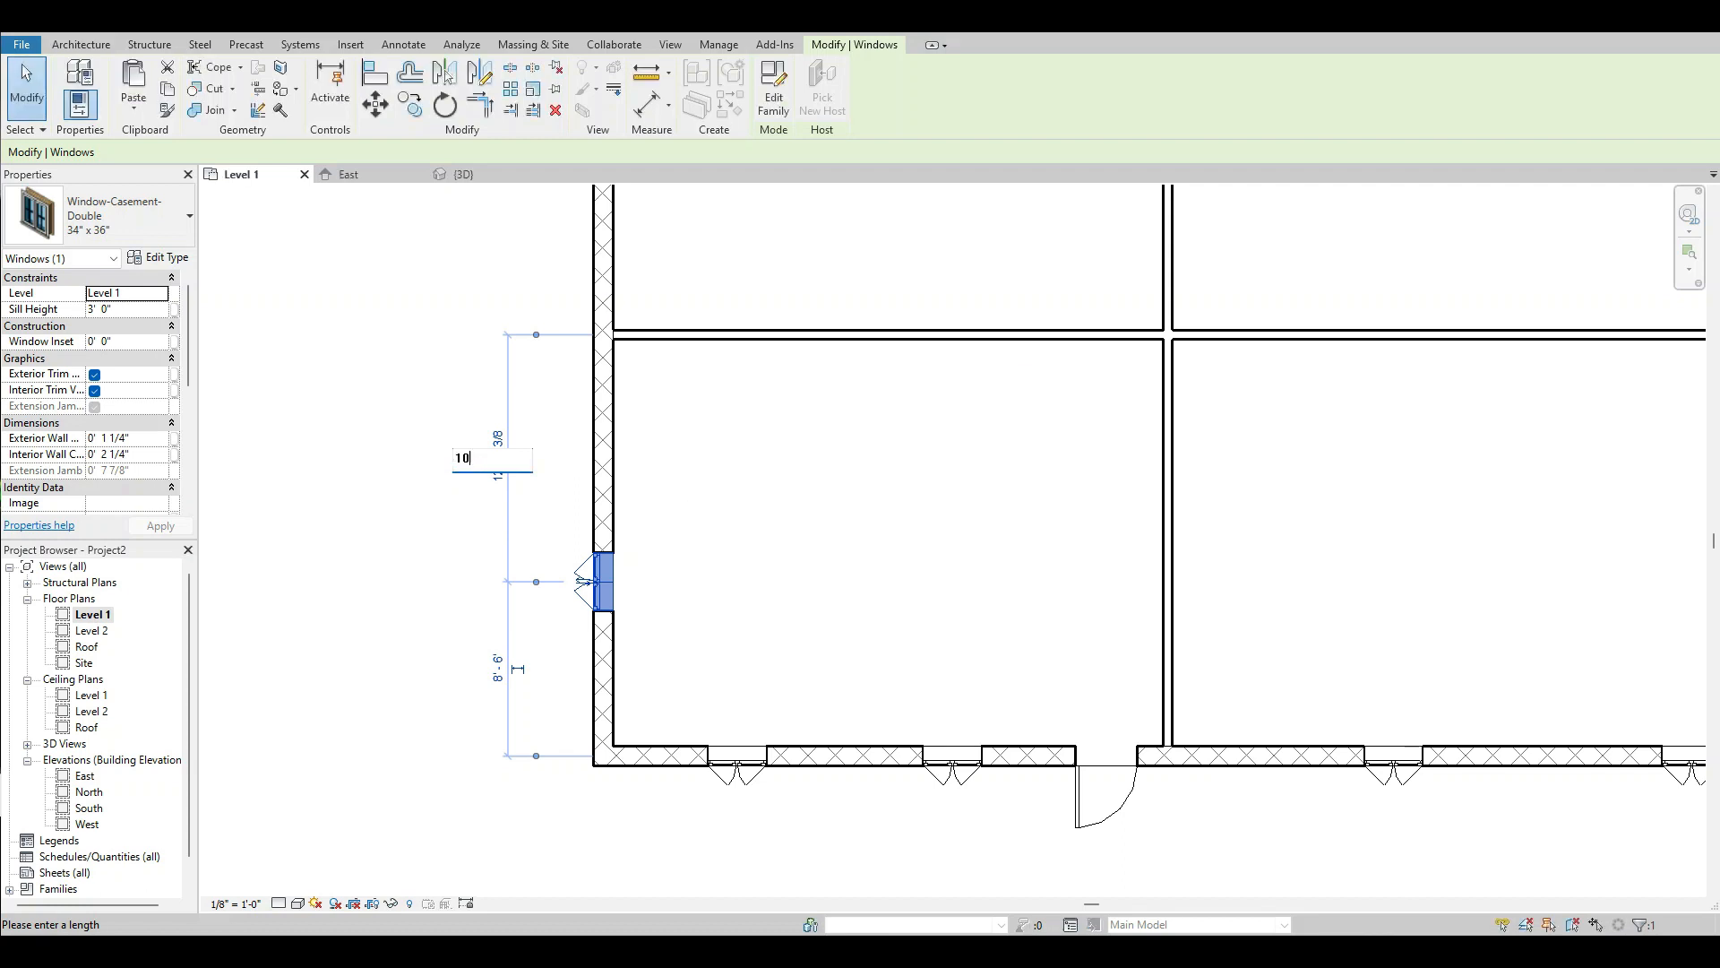
Set the southwest room's west window 10' from the east-west partition, make its temporary dimensions permanent and deselect it.
{"action": "type", "text": "10'"}
{"action": "key", "text": "Return"}
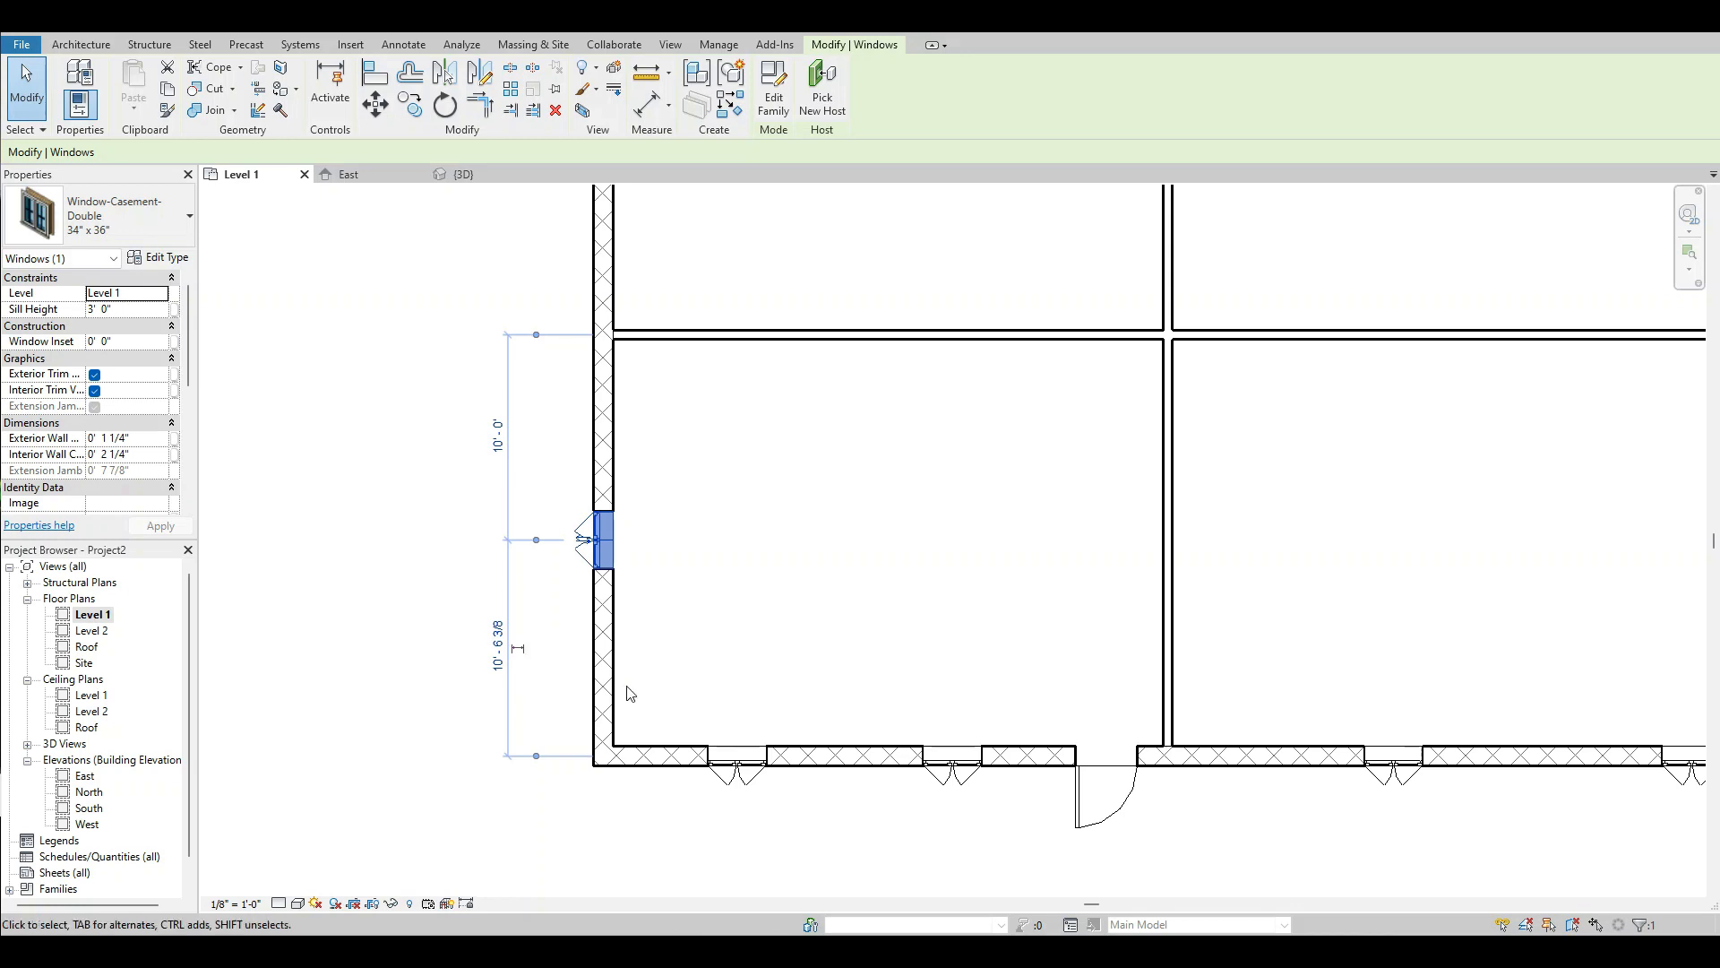
{"action": "left_click", "coordinate": [518, 649]}
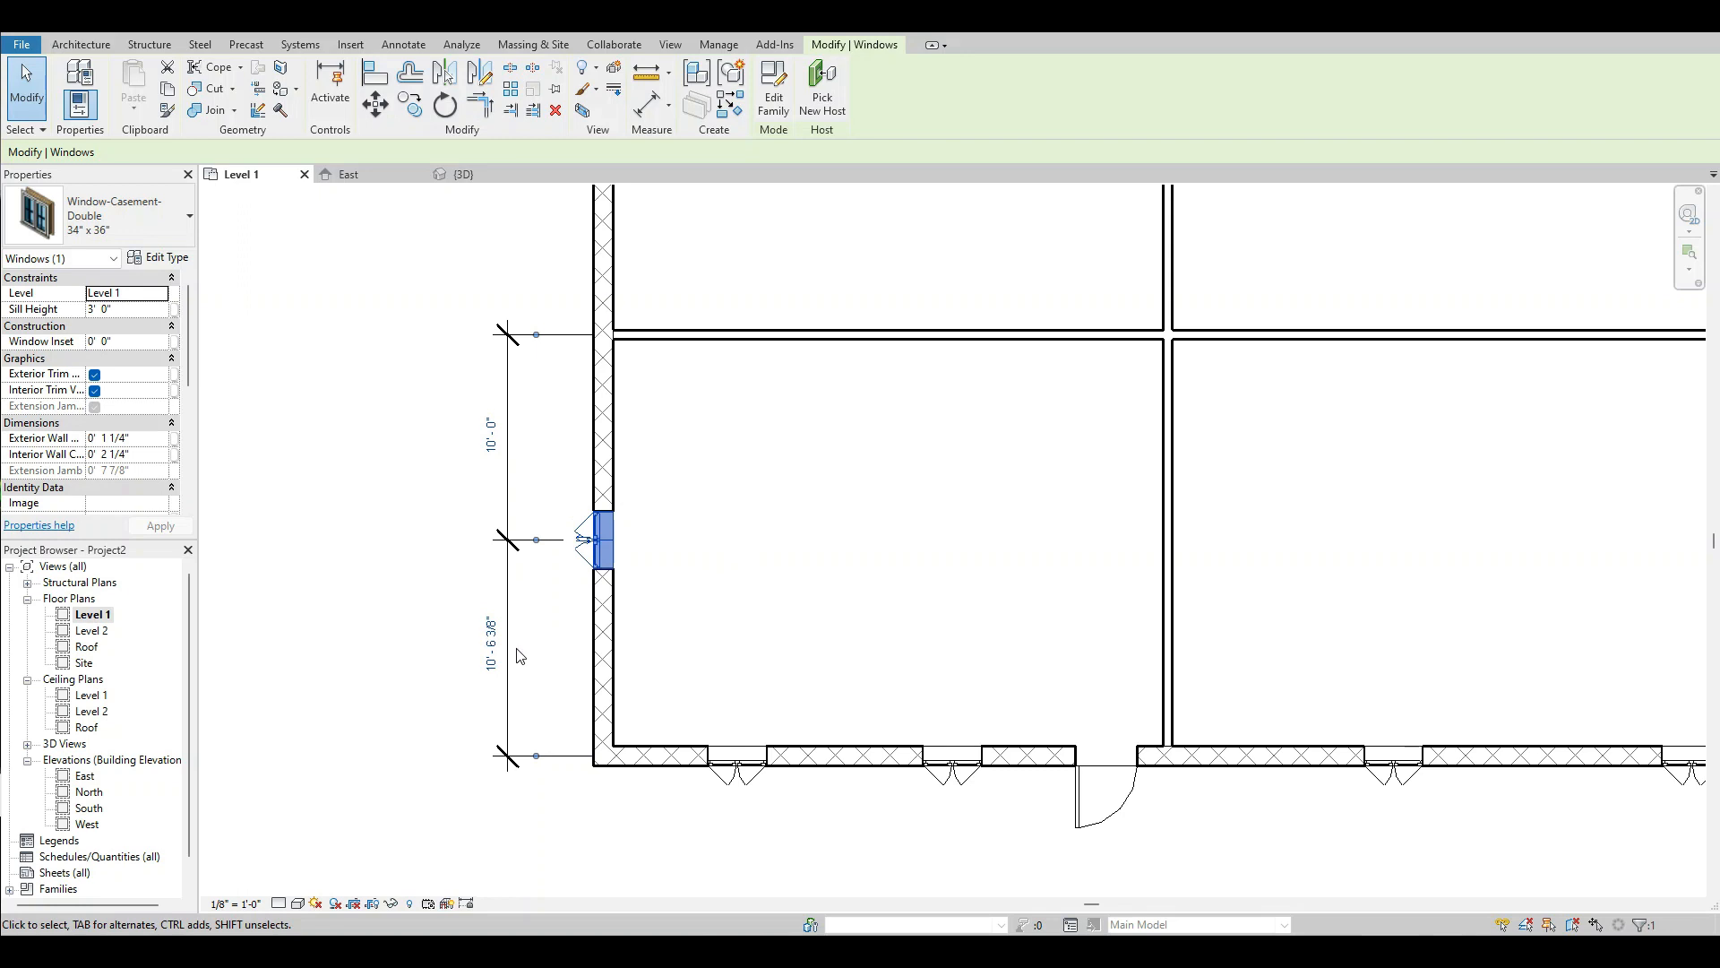
{"action": "left_click", "coordinate": [428, 642]}
{"action": "scroll", "coordinate": [687, 639], "scroll_direction": "down", "scroll_amount": 3}
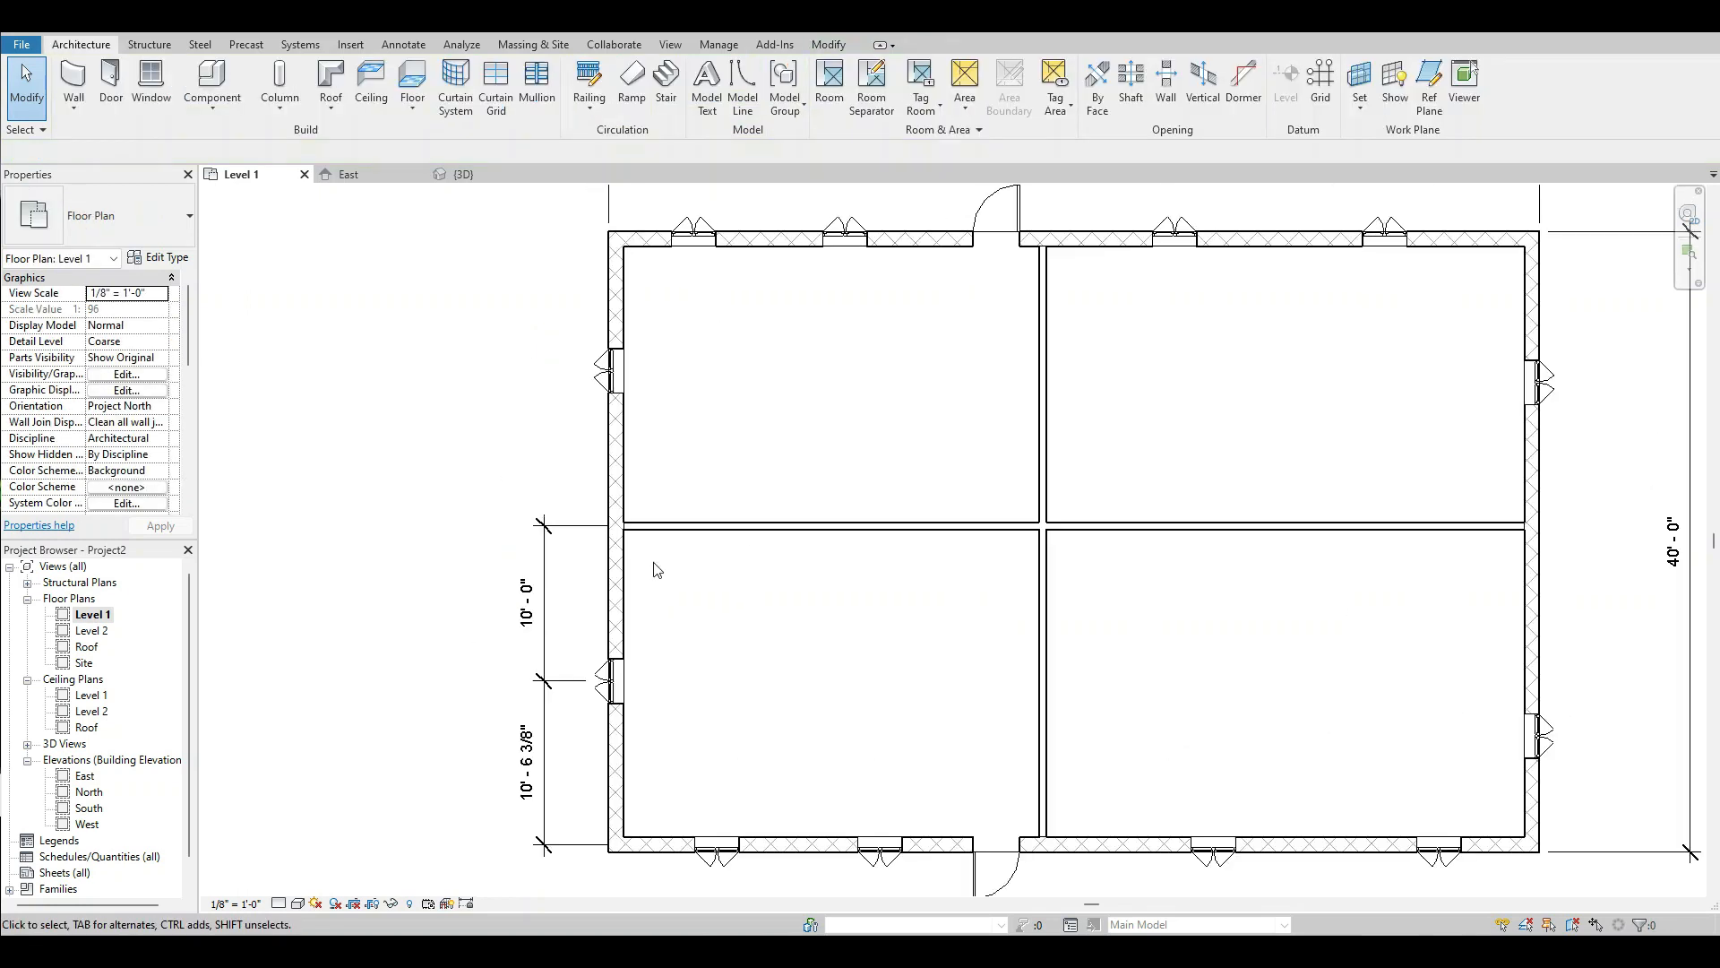
{"action": "scroll", "coordinate": [653, 568], "scroll_direction": "down", "scroll_amount": 1}
{"action": "scroll", "coordinate": [768, 325], "scroll_direction": "up", "scroll_amount": 2}
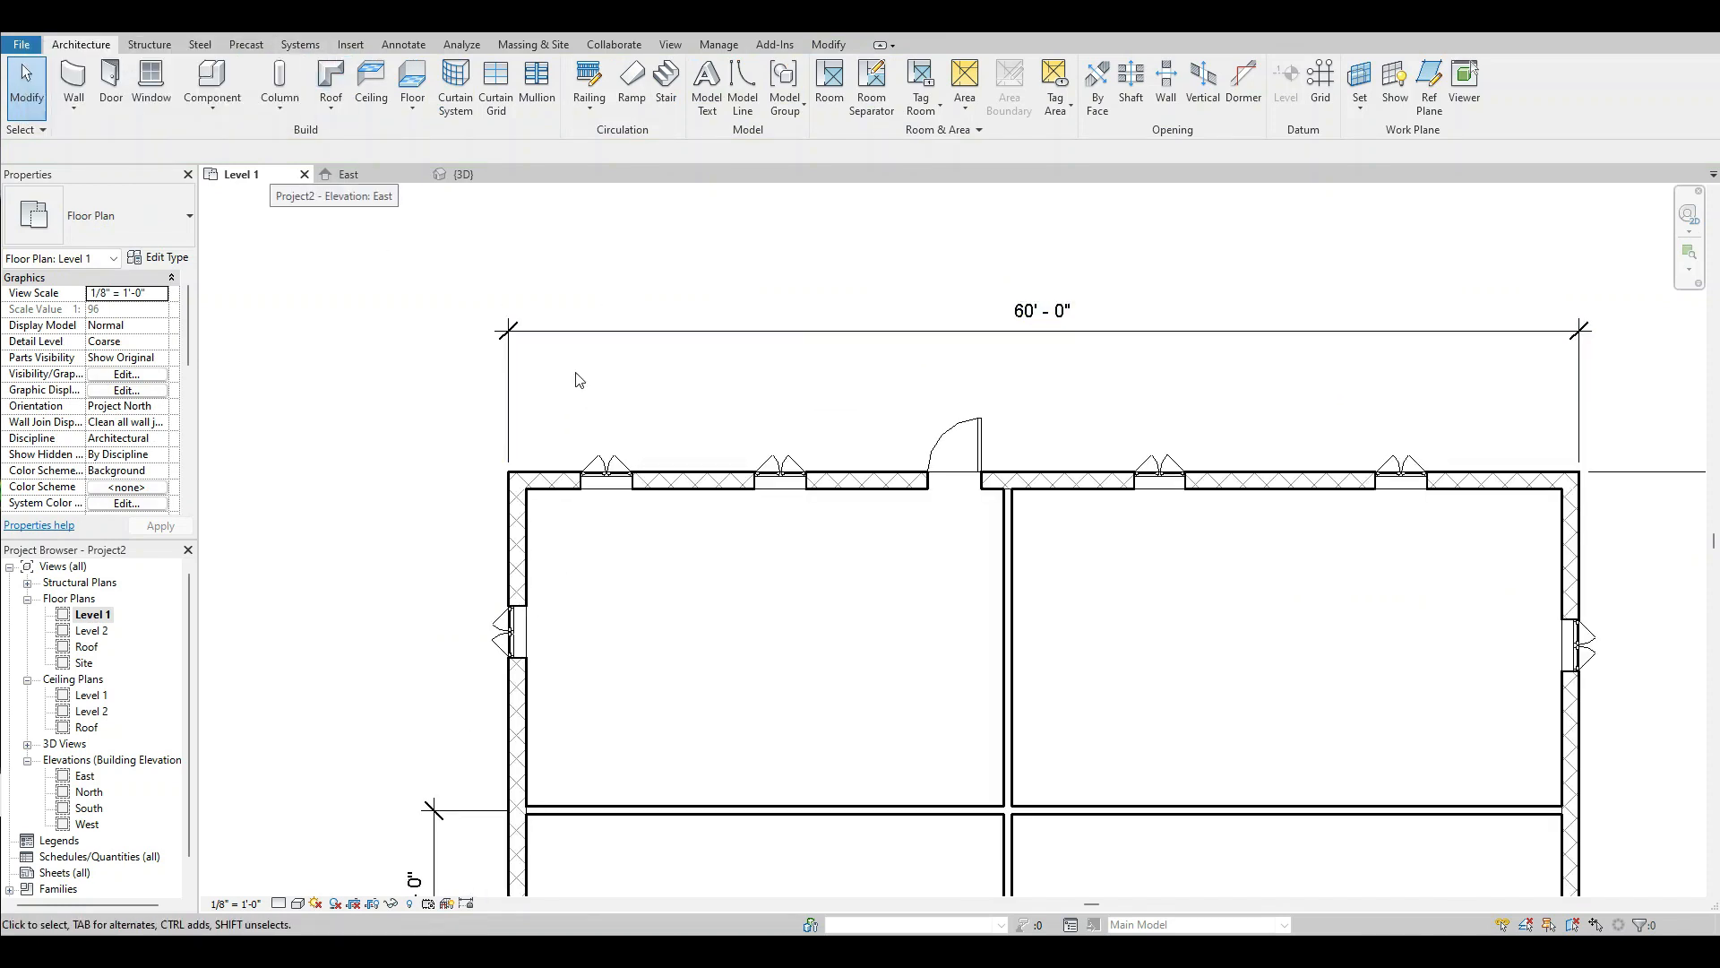
{"action": "scroll", "coordinate": [528, 417], "scroll_direction": "down", "scroll_amount": 1}
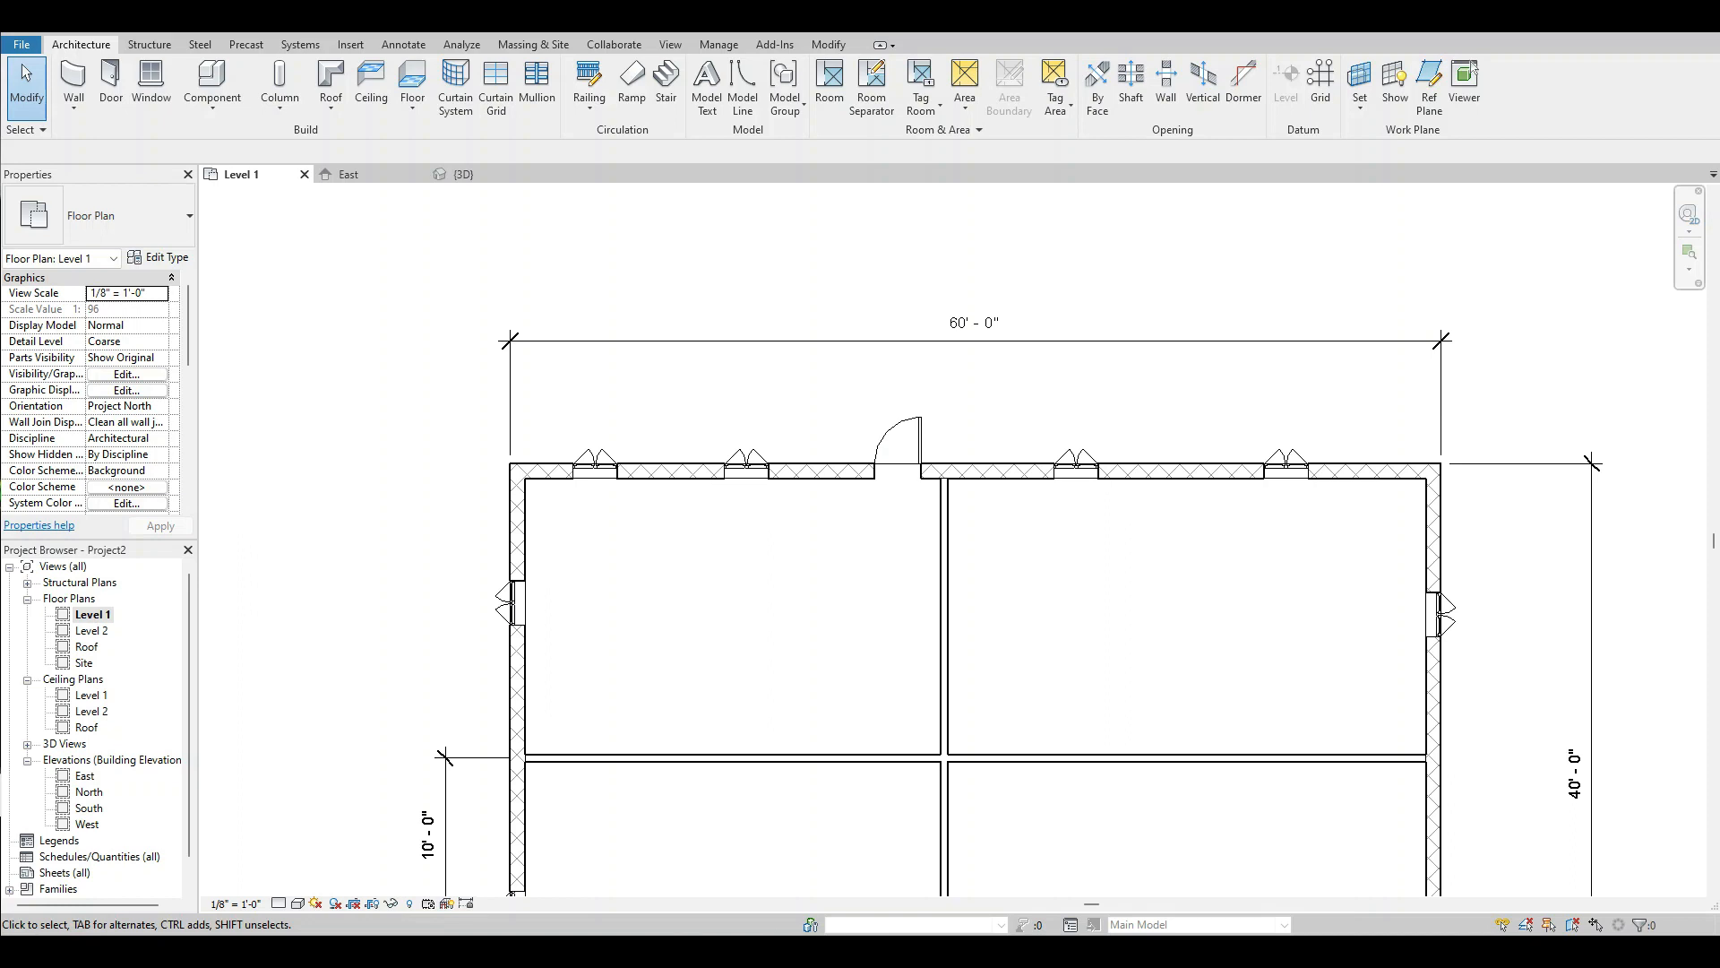
Start an aligned dimension string along the north wall from the west wall's outer face through the centres of the two windows west of the door.
{"action": "left_click", "coordinate": [260, 20]}
{"action": "scroll", "coordinate": [460, 480], "scroll_direction": "up", "scroll_amount": 3}
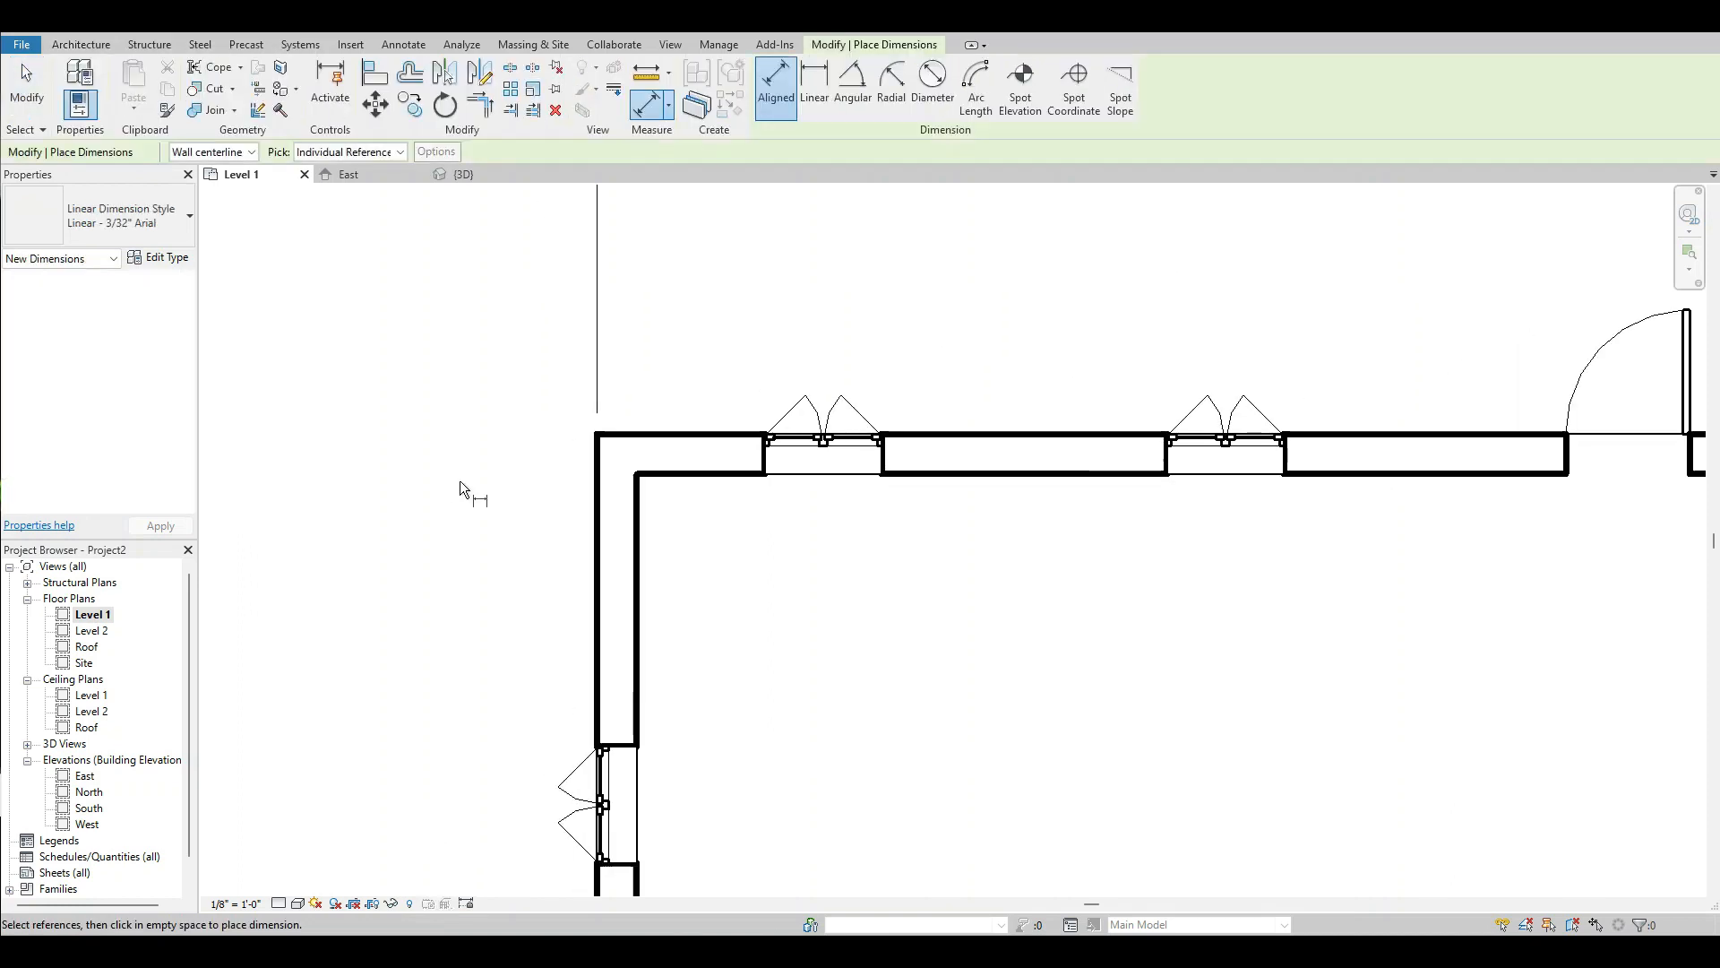
{"action": "left_click", "coordinate": [597, 533]}
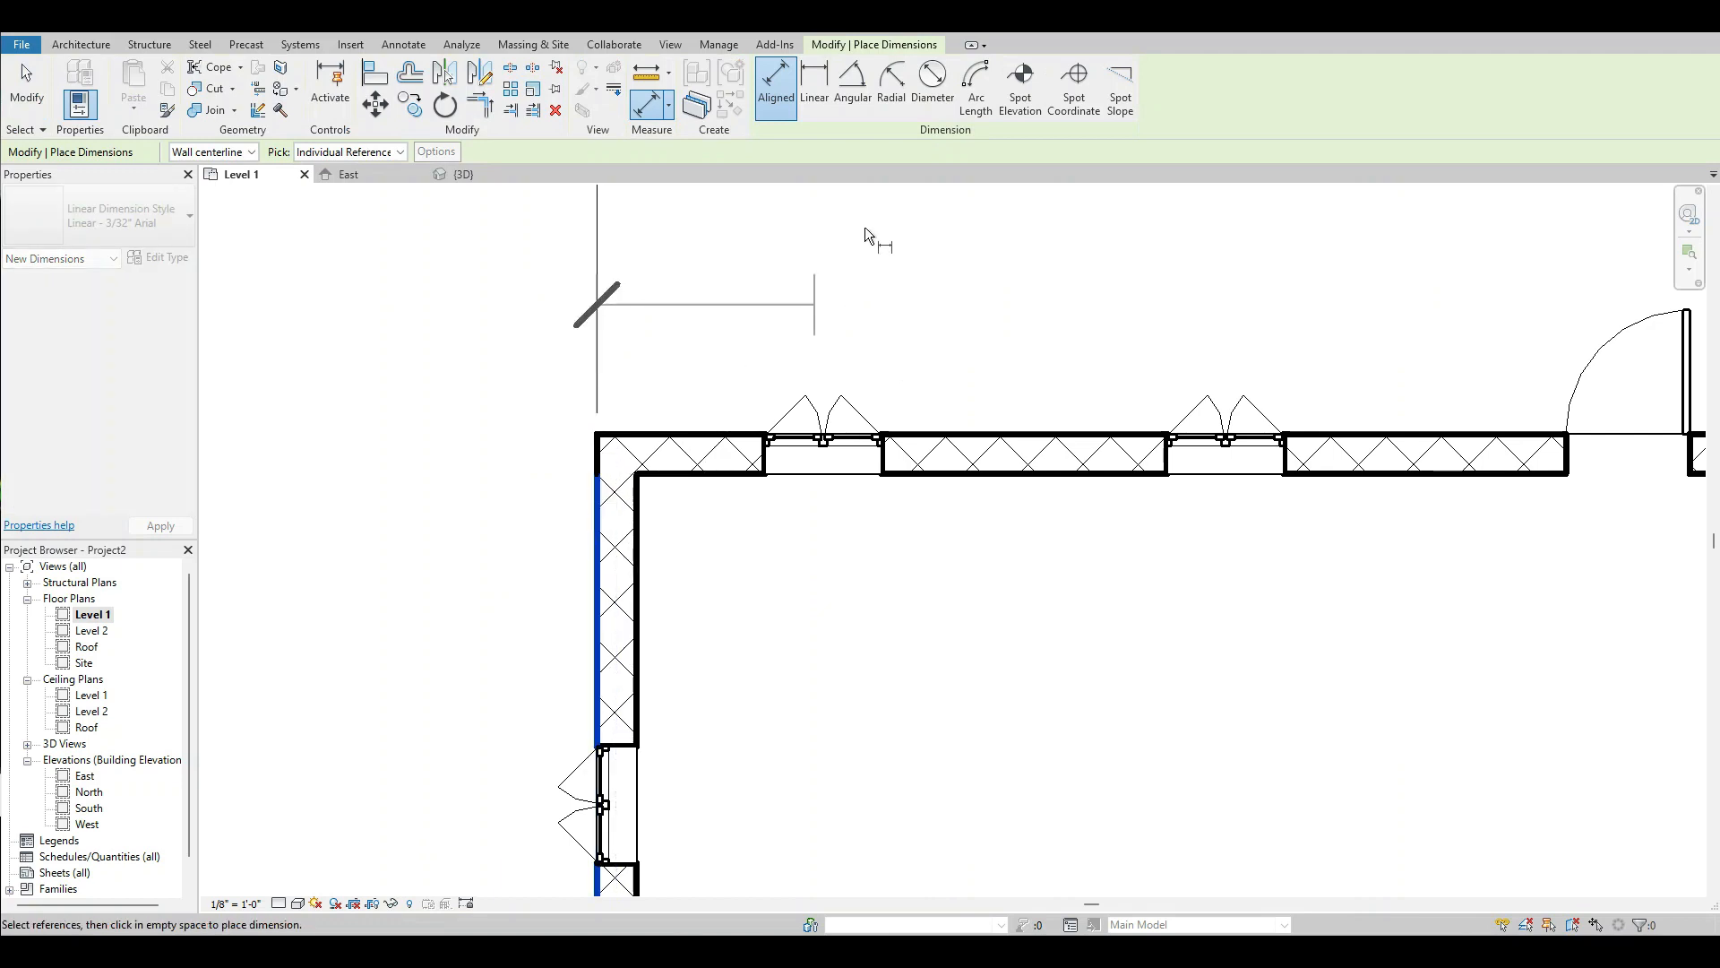
{"action": "left_click", "coordinate": [826, 410]}
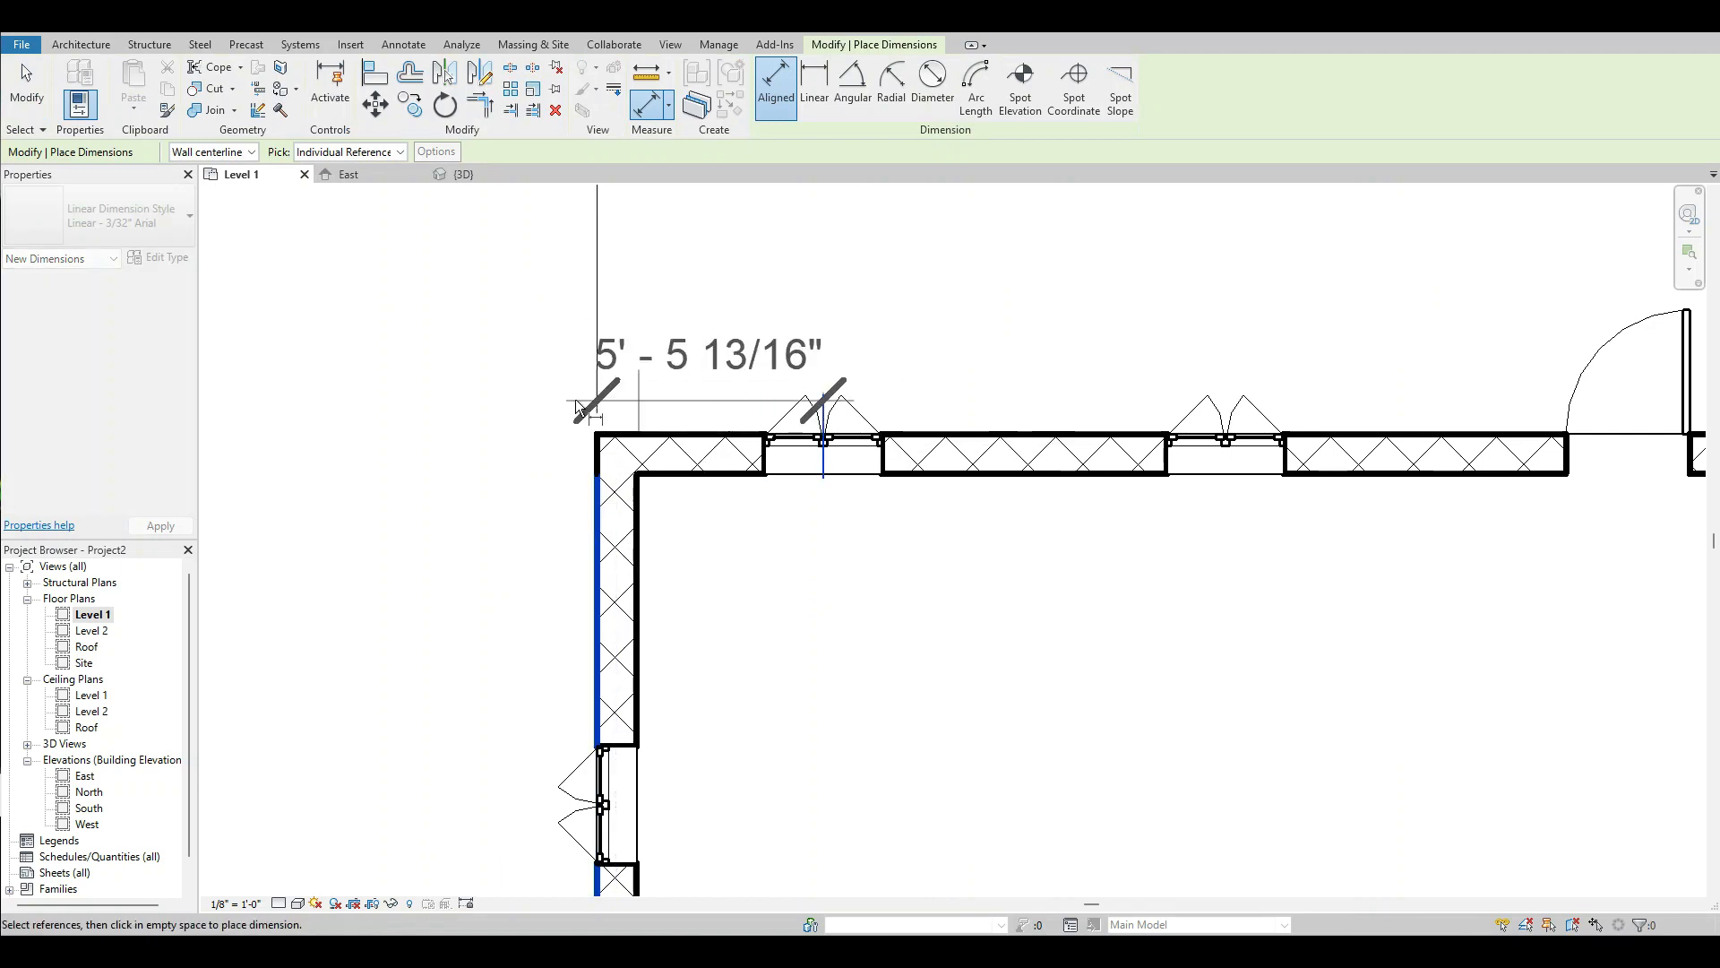
{"action": "scroll", "coordinate": [717, 391], "scroll_direction": "down", "scroll_amount": 3}
{"action": "scroll", "coordinate": [708, 391], "scroll_direction": "up", "scroll_amount": 3}
{"action": "left_click", "coordinate": [895, 457]}
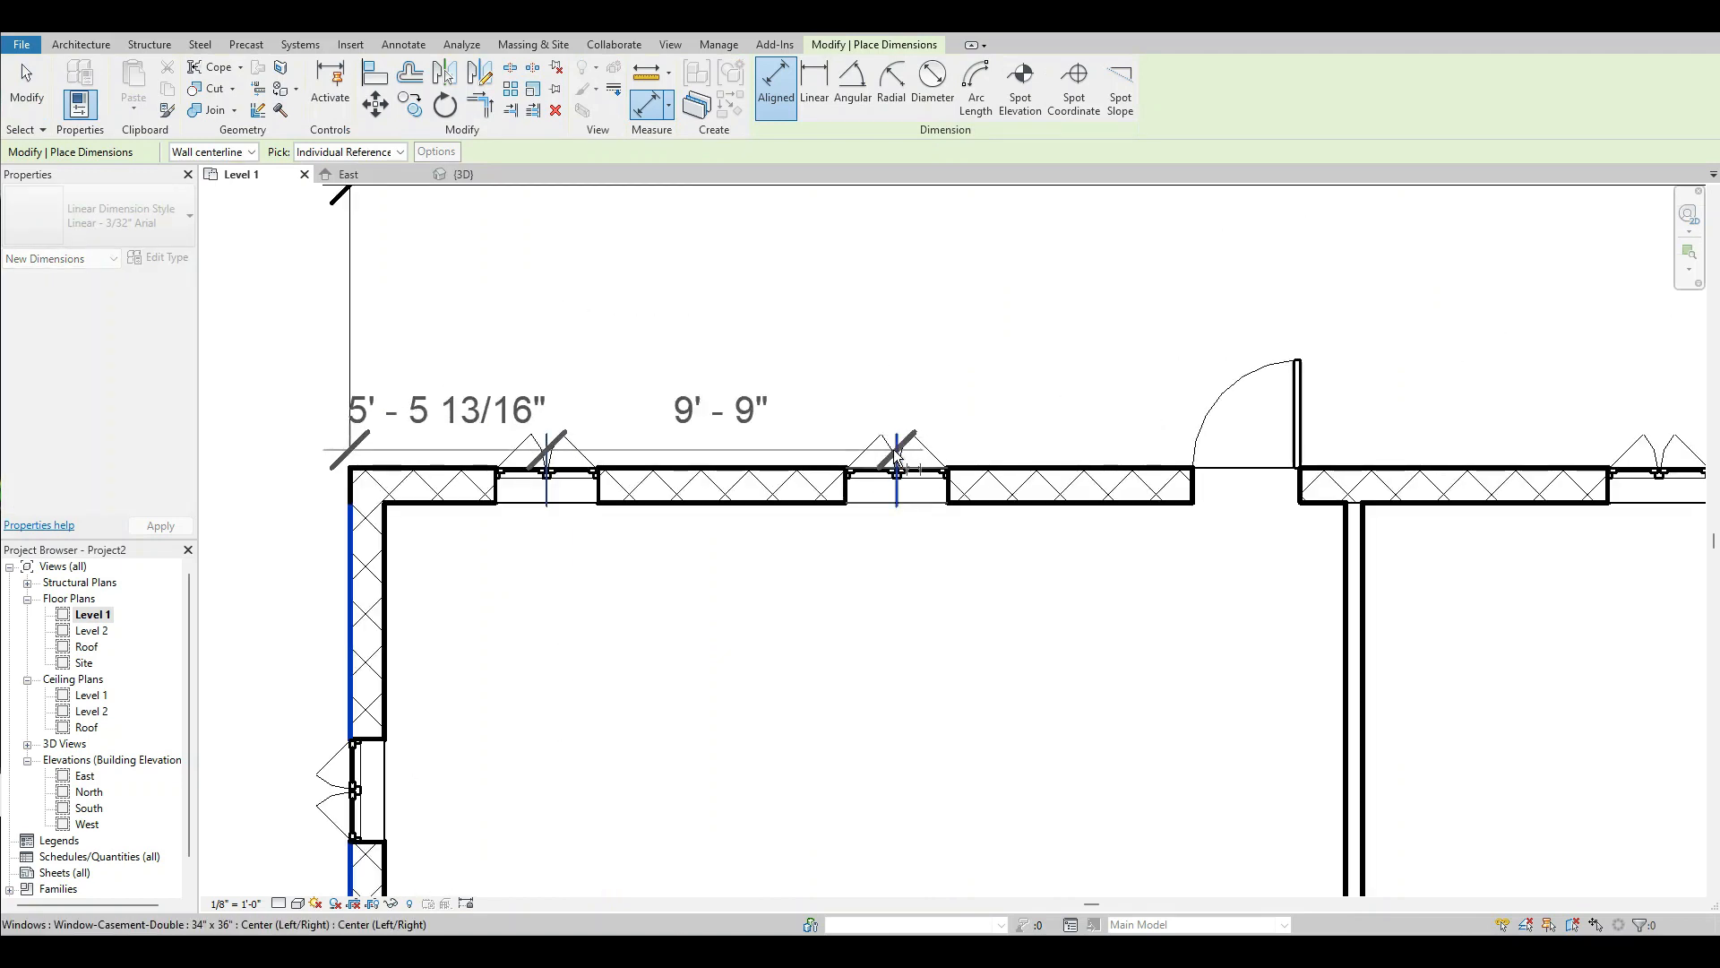
Continue the dimension string through the centres of the north door and the two windows east of it.
{"action": "scroll", "coordinate": [576, 314], "scroll_direction": "down", "scroll_amount": 3}
{"action": "scroll", "coordinate": [896, 385], "scroll_direction": "up", "scroll_amount": 3}
{"action": "left_click", "coordinate": [890, 439]}
{"action": "scroll", "coordinate": [899, 367], "scroll_direction": "down", "scroll_amount": 3}
{"action": "scroll", "coordinate": [900, 367], "scroll_direction": "up", "scroll_amount": 3}
{"action": "left_click", "coordinate": [930, 426]}
{"action": "left_click", "coordinate": [1299, 421]}
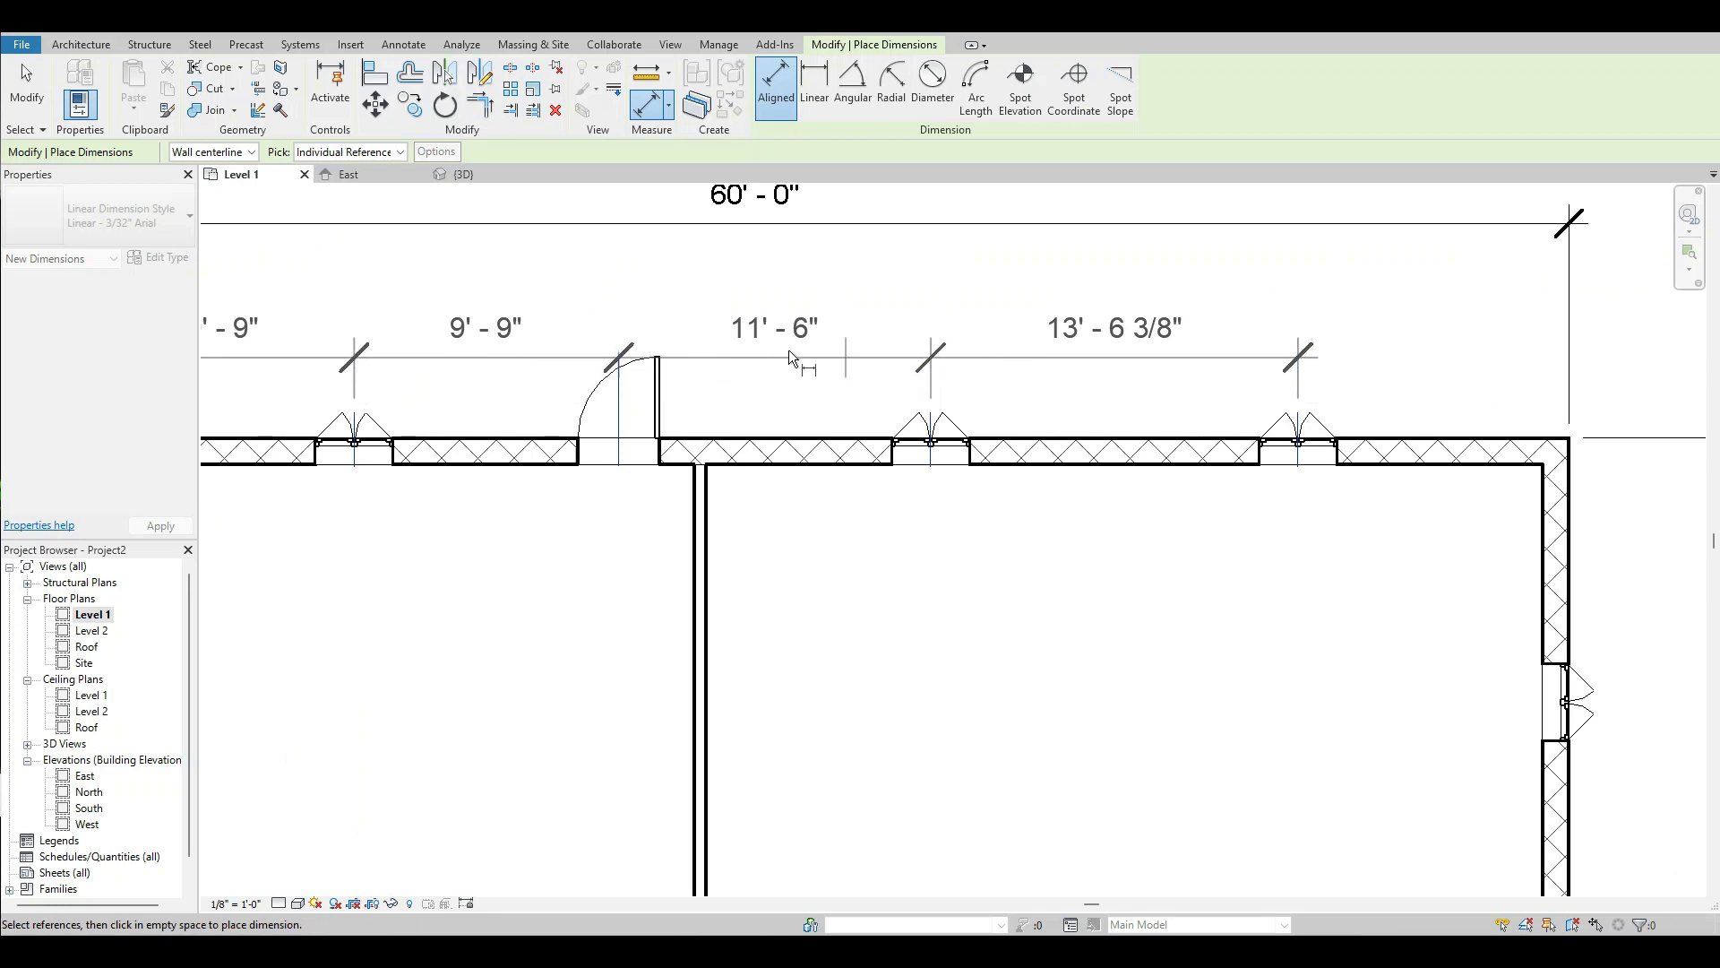
End the dimension string at the east wall's outer face and place it between the north wall and the overall 60' dimension.
{"action": "scroll", "coordinate": [1265, 423], "scroll_direction": "down", "scroll_amount": 3}
{"action": "scroll", "coordinate": [1298, 427], "scroll_direction": "up", "scroll_amount": 3}
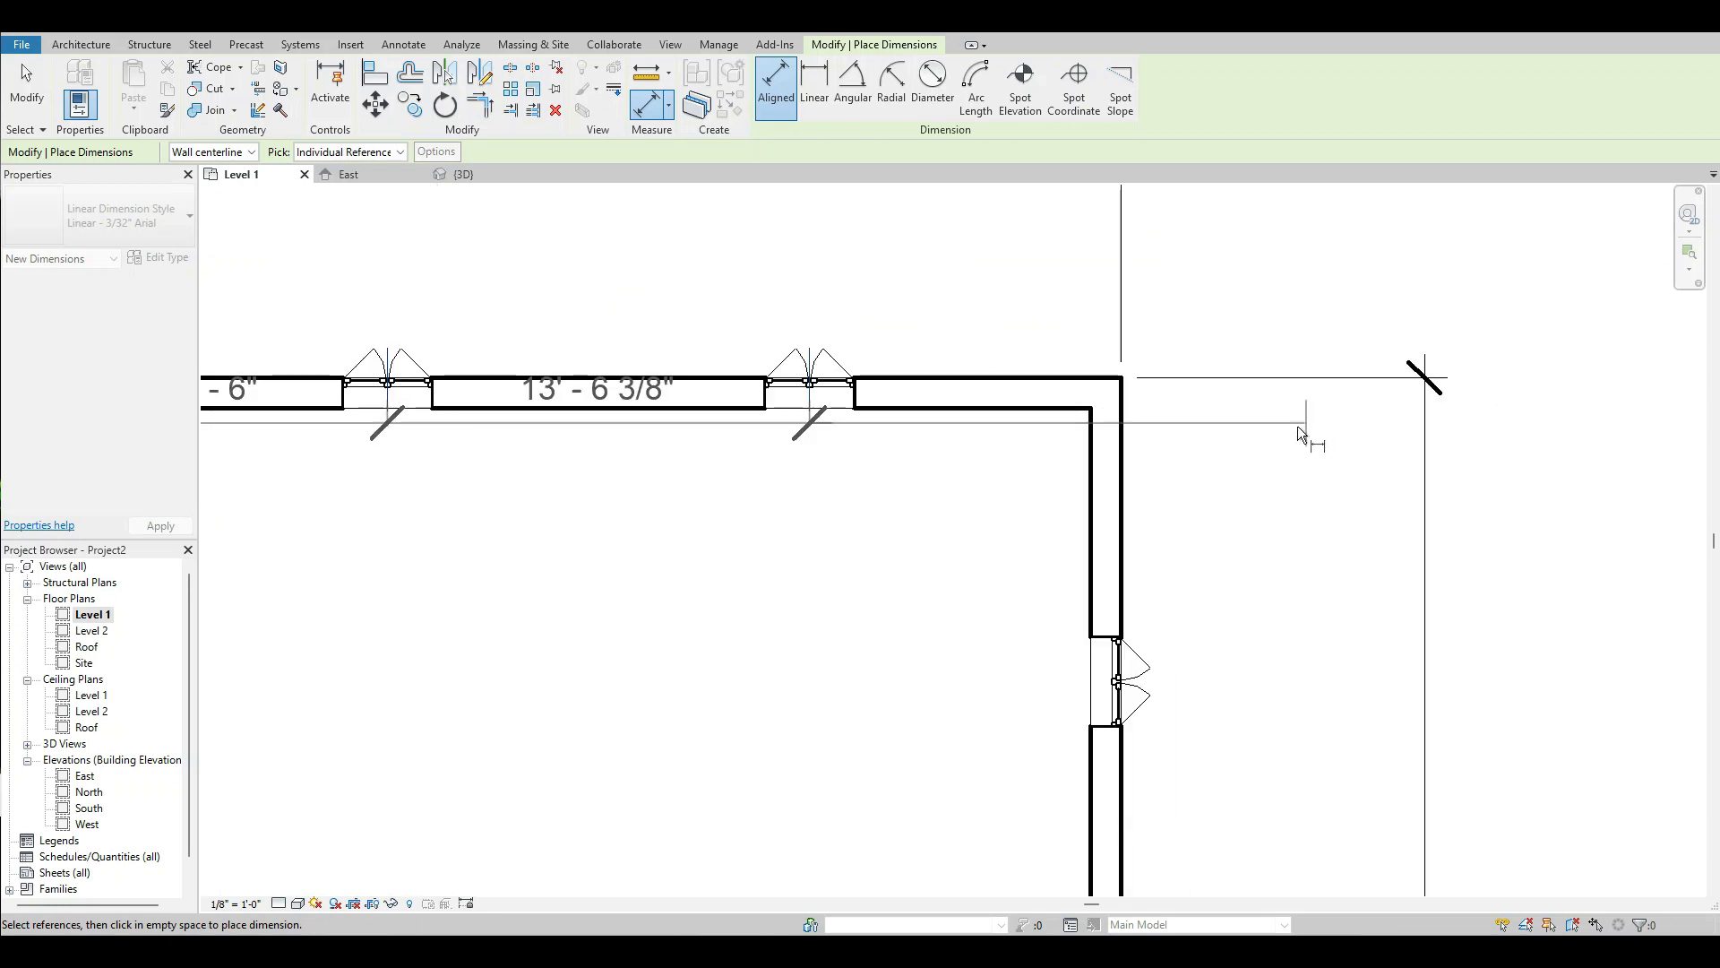
{"action": "left_click", "coordinate": [1120, 462]}
{"action": "scroll", "coordinate": [1120, 463], "scroll_direction": "down", "scroll_amount": 3}
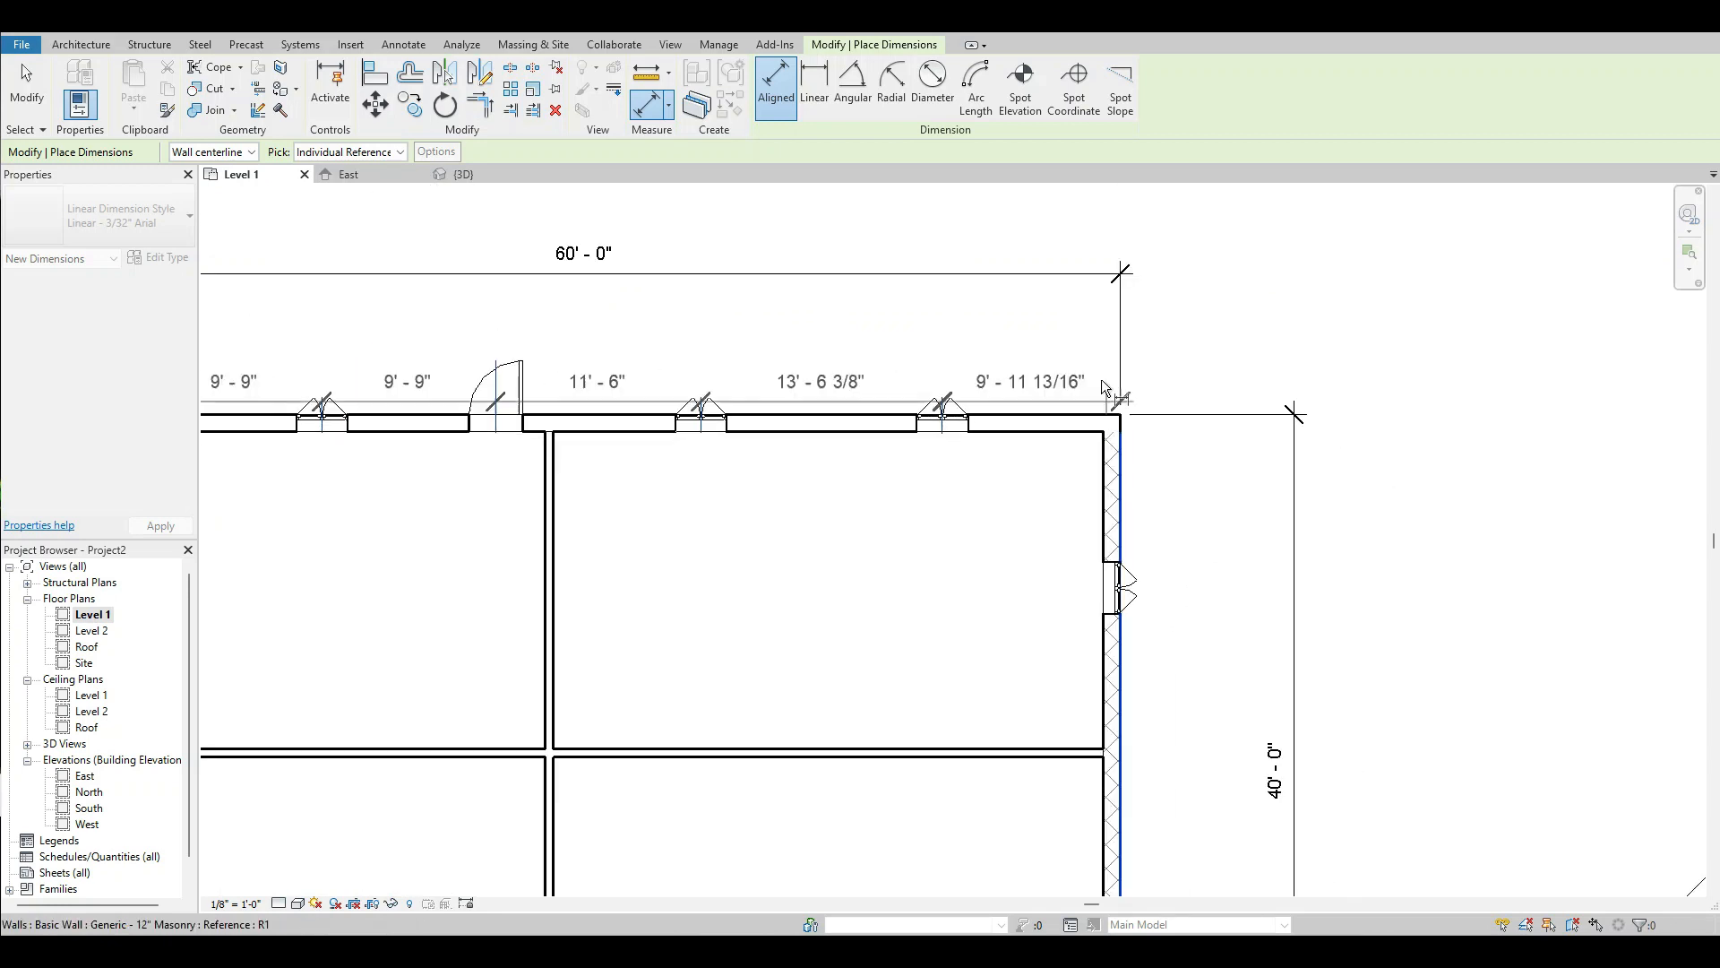
{"action": "left_click", "coordinate": [1109, 347]}
{"action": "key", "text": "Escape"}
{"action": "key", "text": "Escape"}
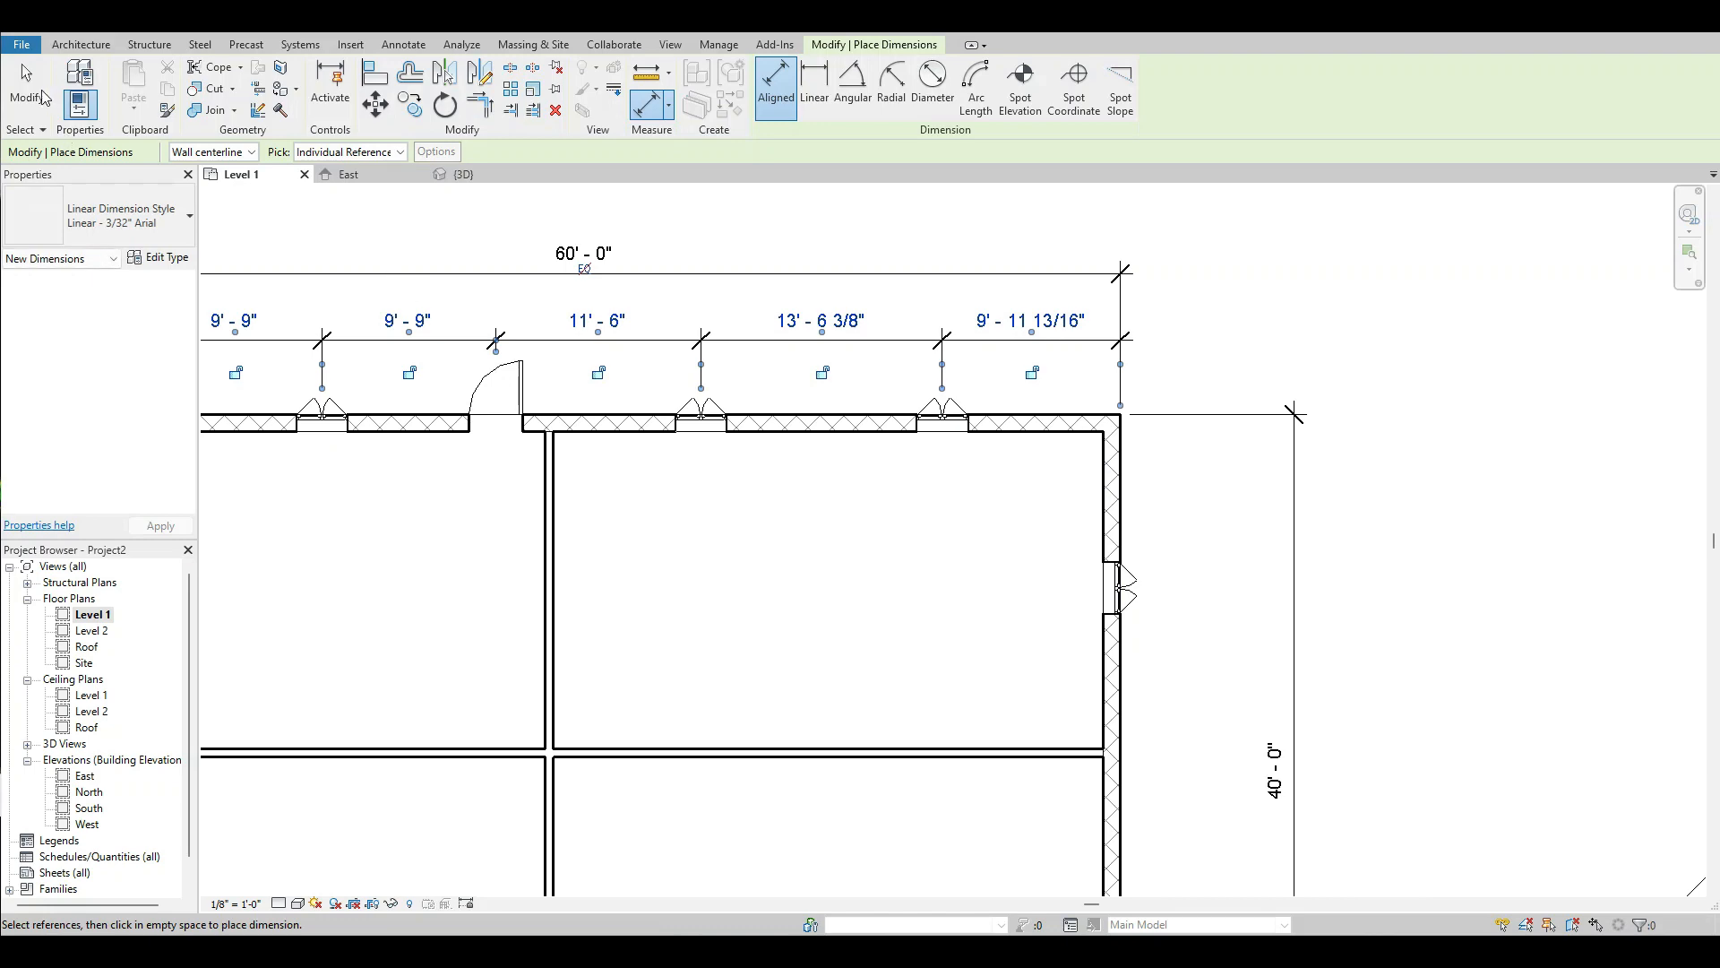
{"action": "scroll", "coordinate": [1124, 381], "scroll_direction": "down", "scroll_amount": 3}
{"action": "scroll", "coordinate": [788, 330], "scroll_direction": "up", "scroll_amount": 2}
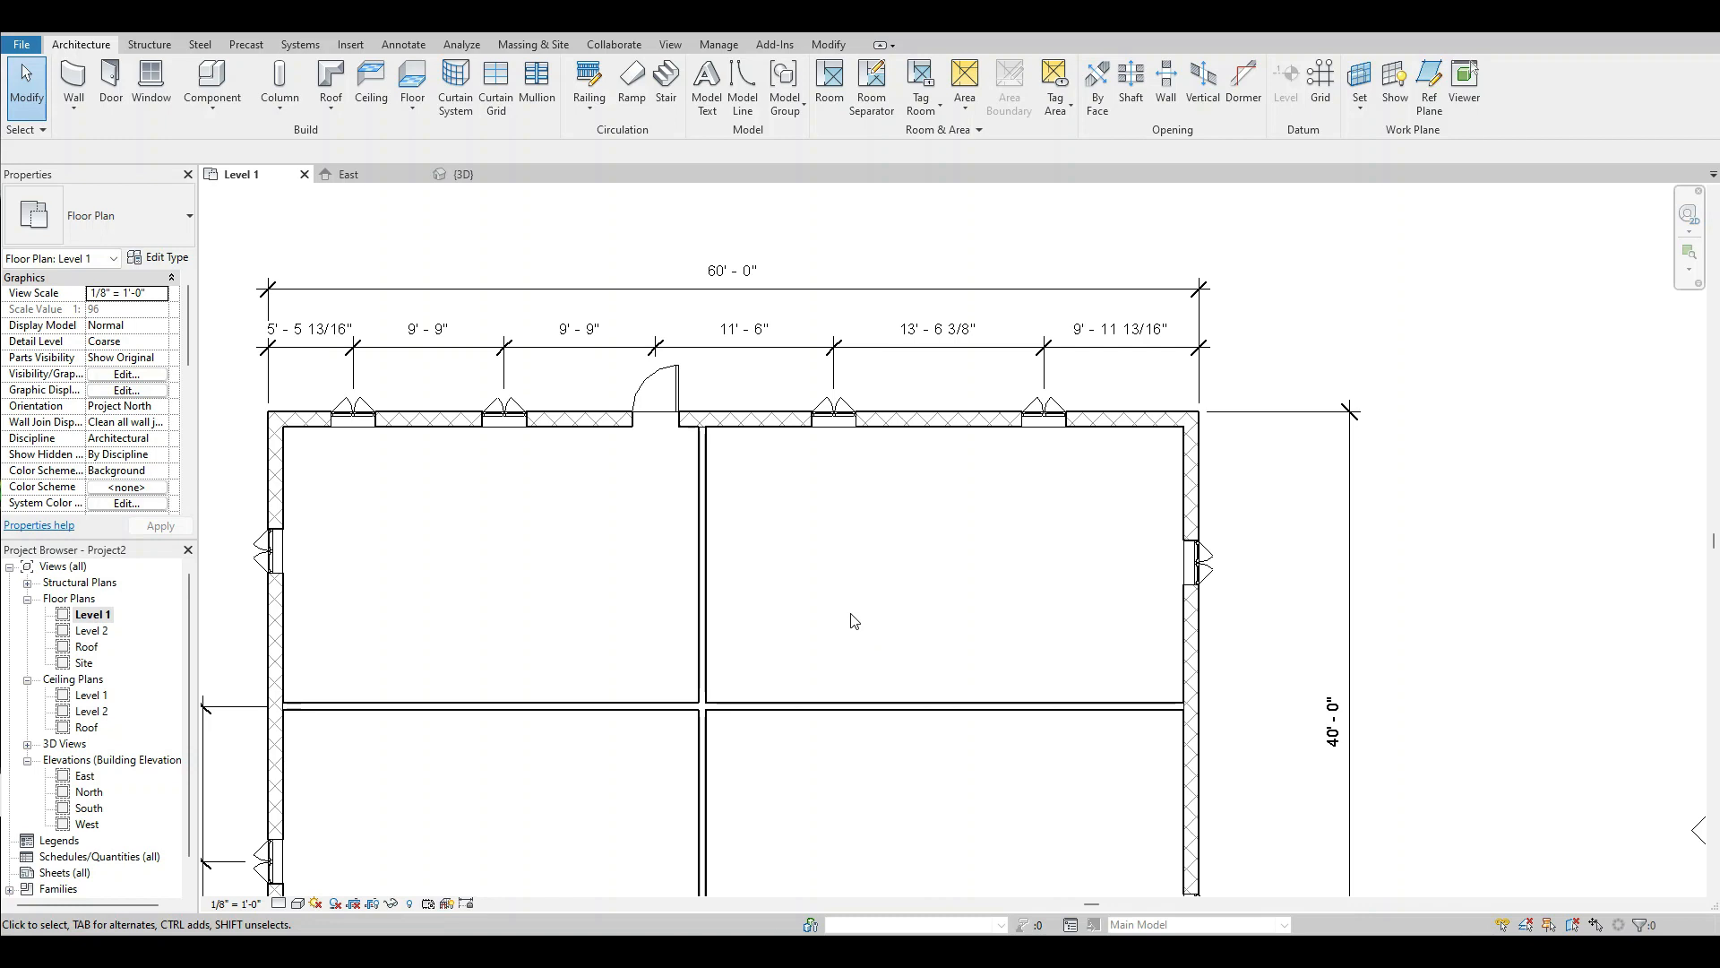
Override the project units format in the Linear - 3/32" Arial dimension type, rounding to the nearest 1/2", and deselect the string.
{"action": "scroll", "coordinate": [266, 352], "scroll_direction": "up", "scroll_amount": 2}
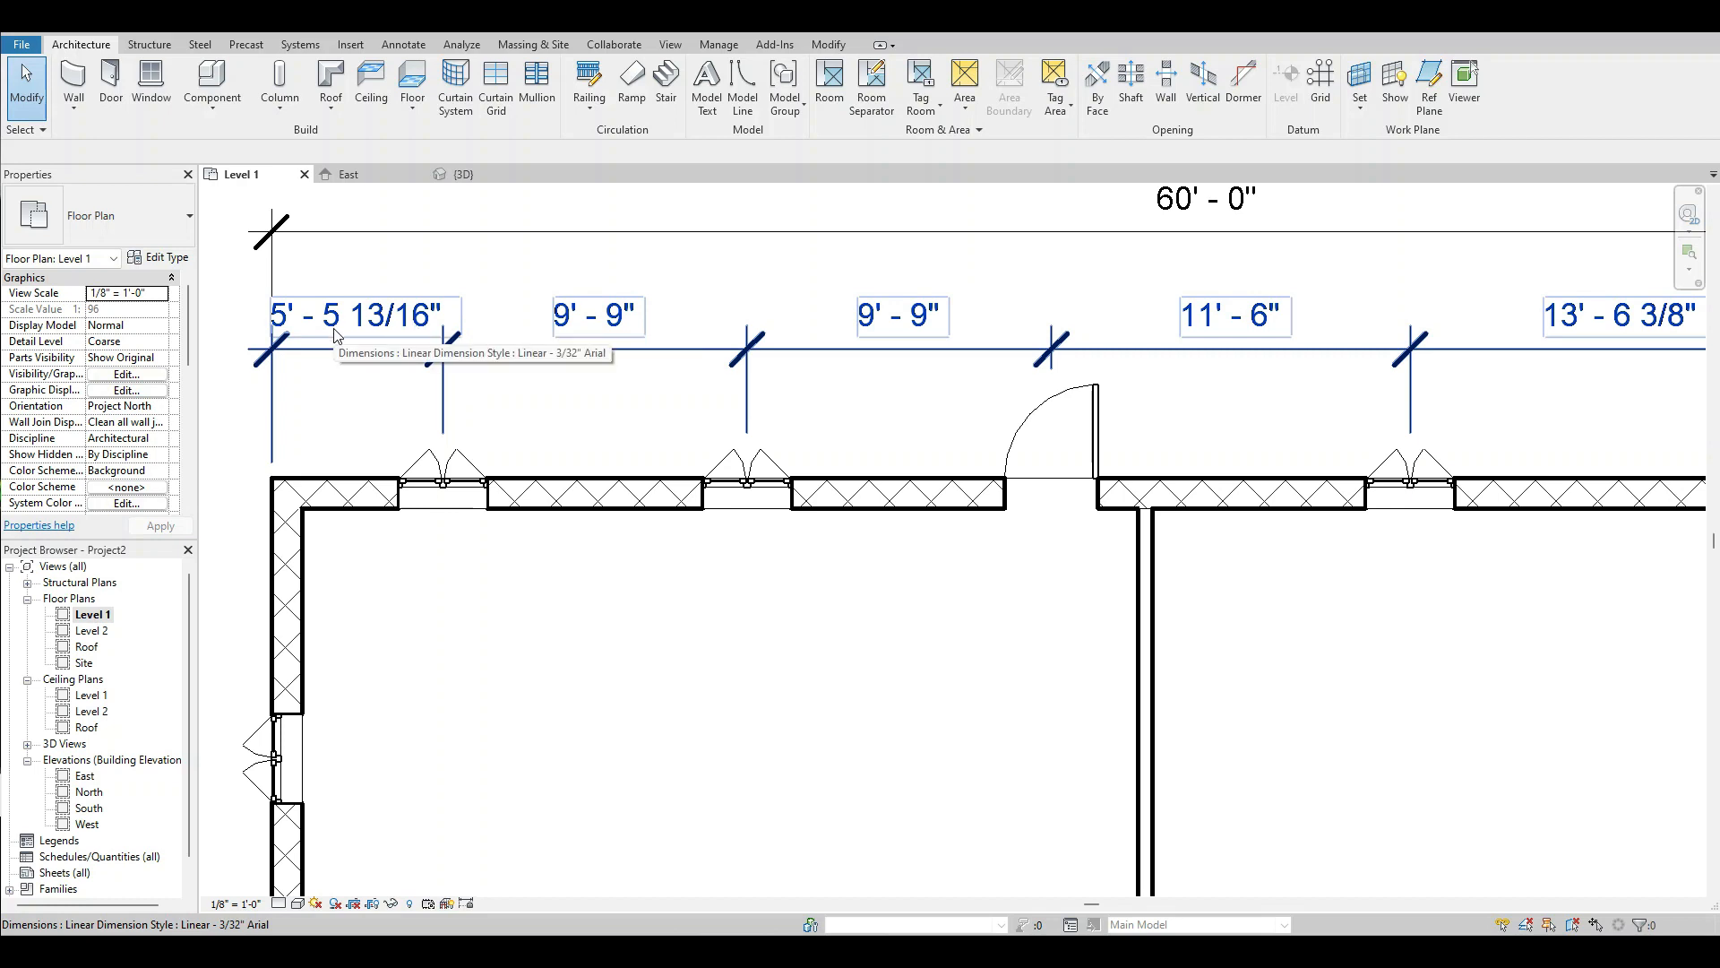
{"action": "left_click", "coordinate": [323, 349]}
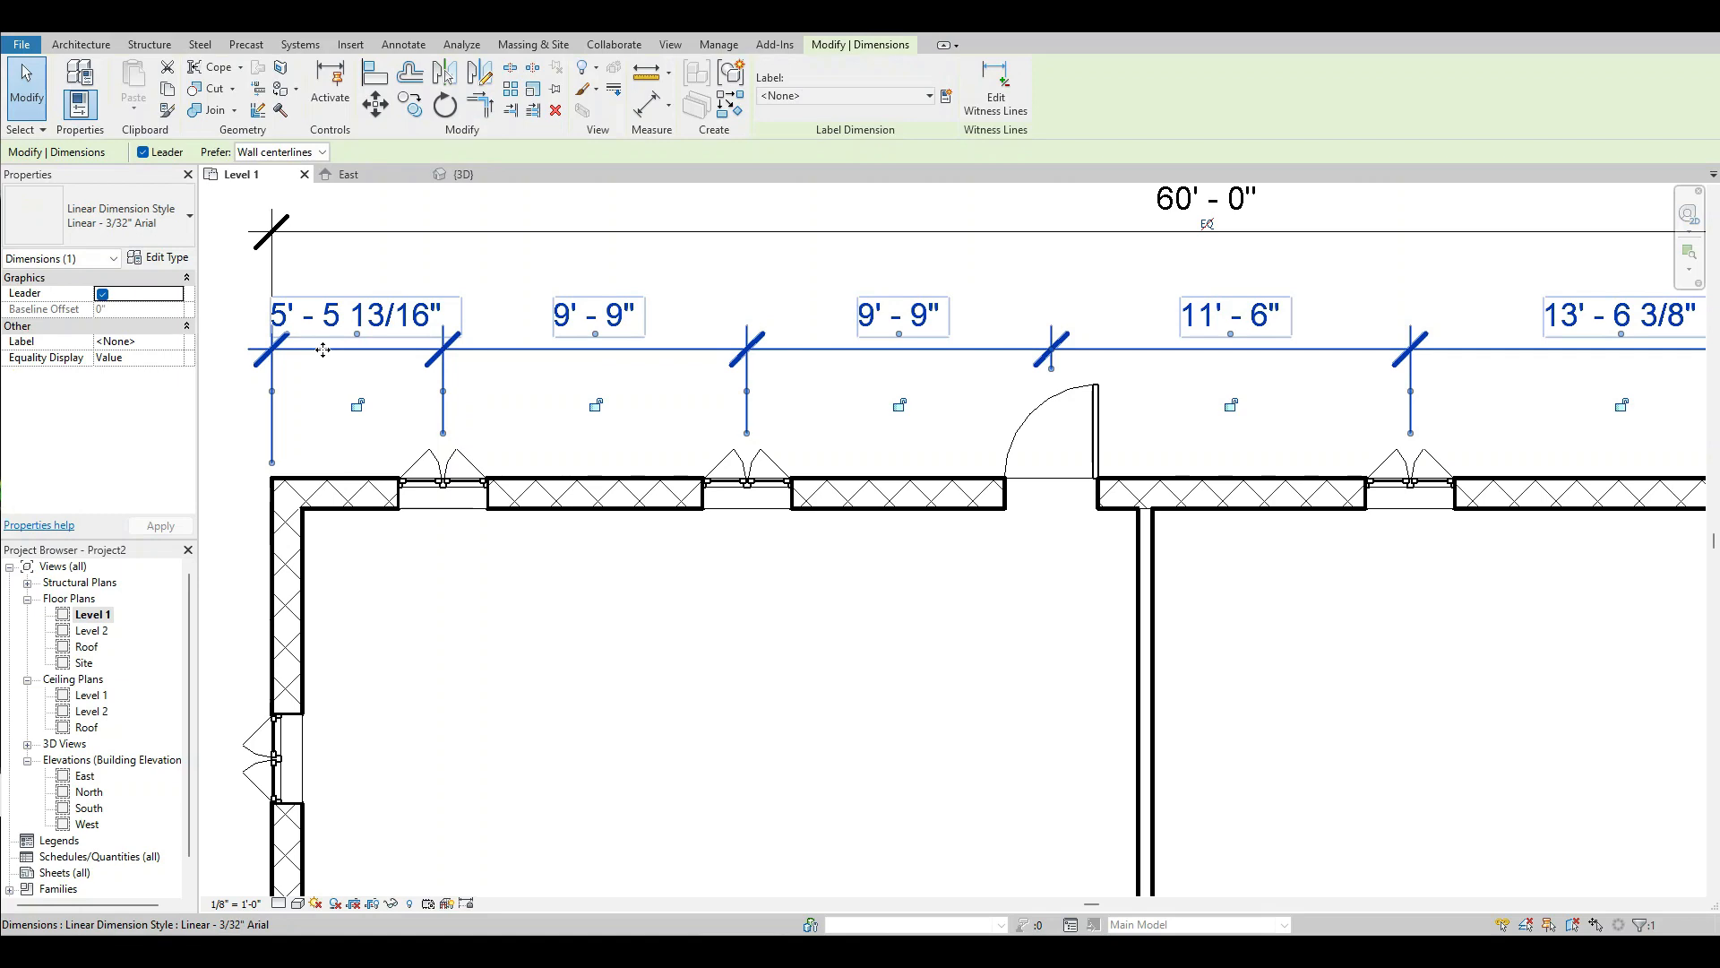
{"action": "left_click", "coordinate": [158, 259]}
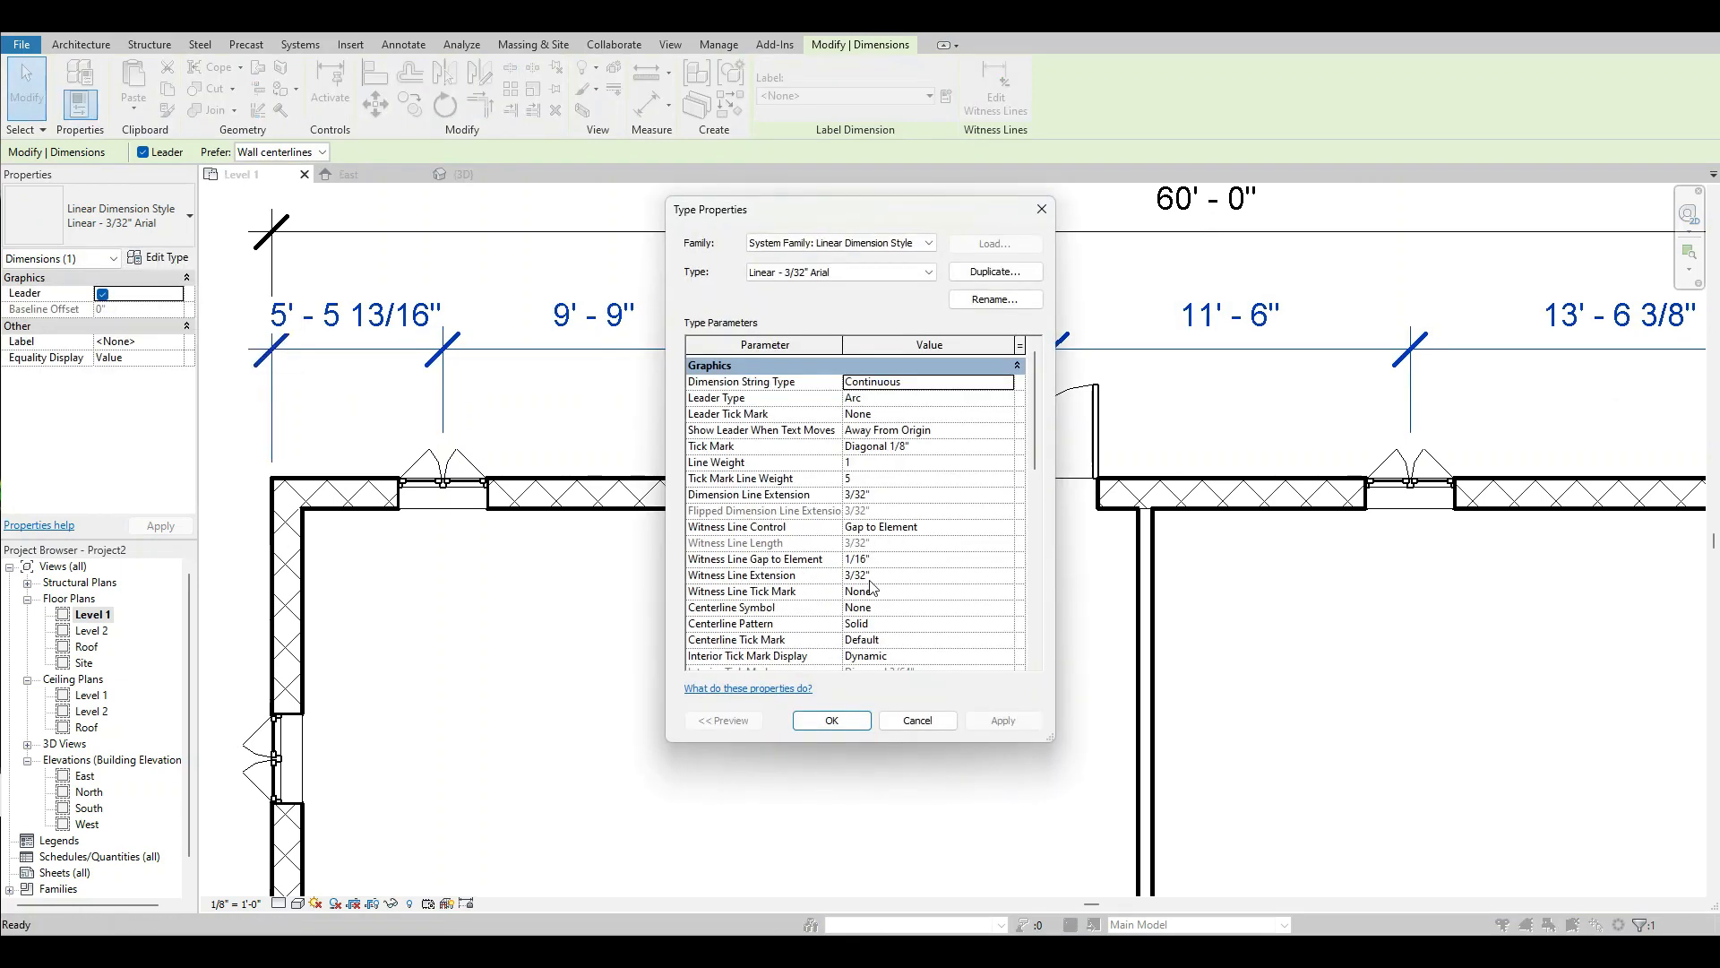
{"action": "scroll", "coordinate": [1039, 425], "scroll_direction": "down", "scroll_amount": 1}
{"action": "left_click_drag", "start_coordinate": [1039, 425], "coordinate": [1036, 576]}
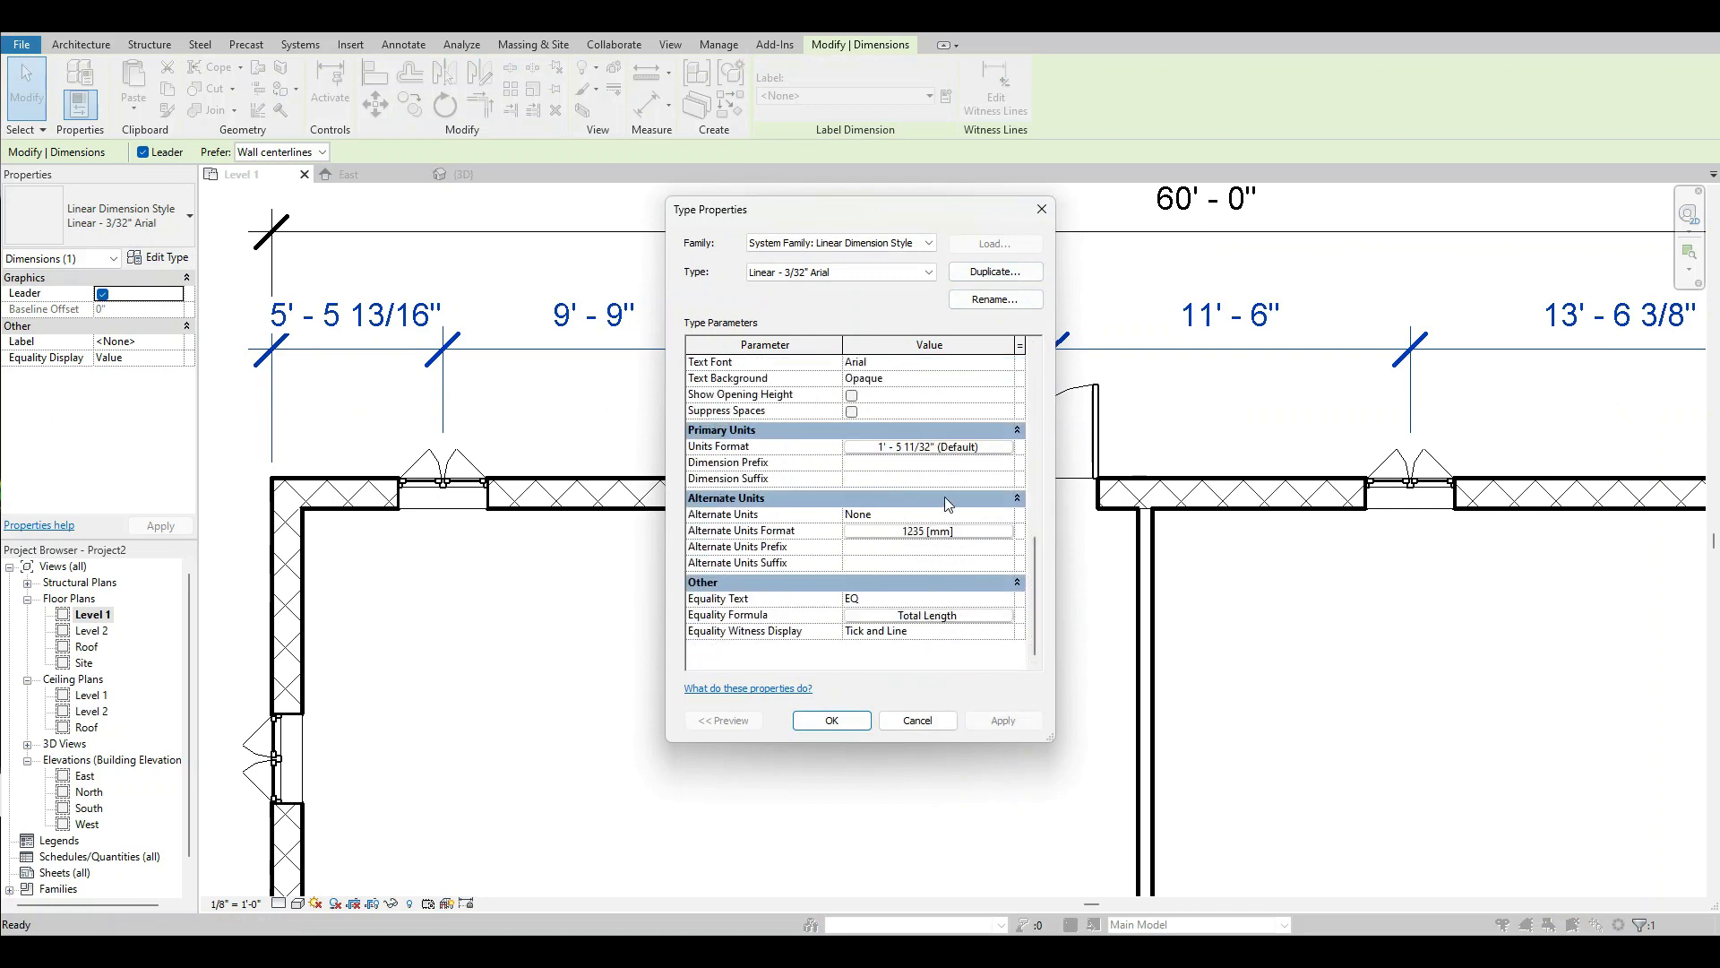
{"action": "left_click", "coordinate": [926, 446]}
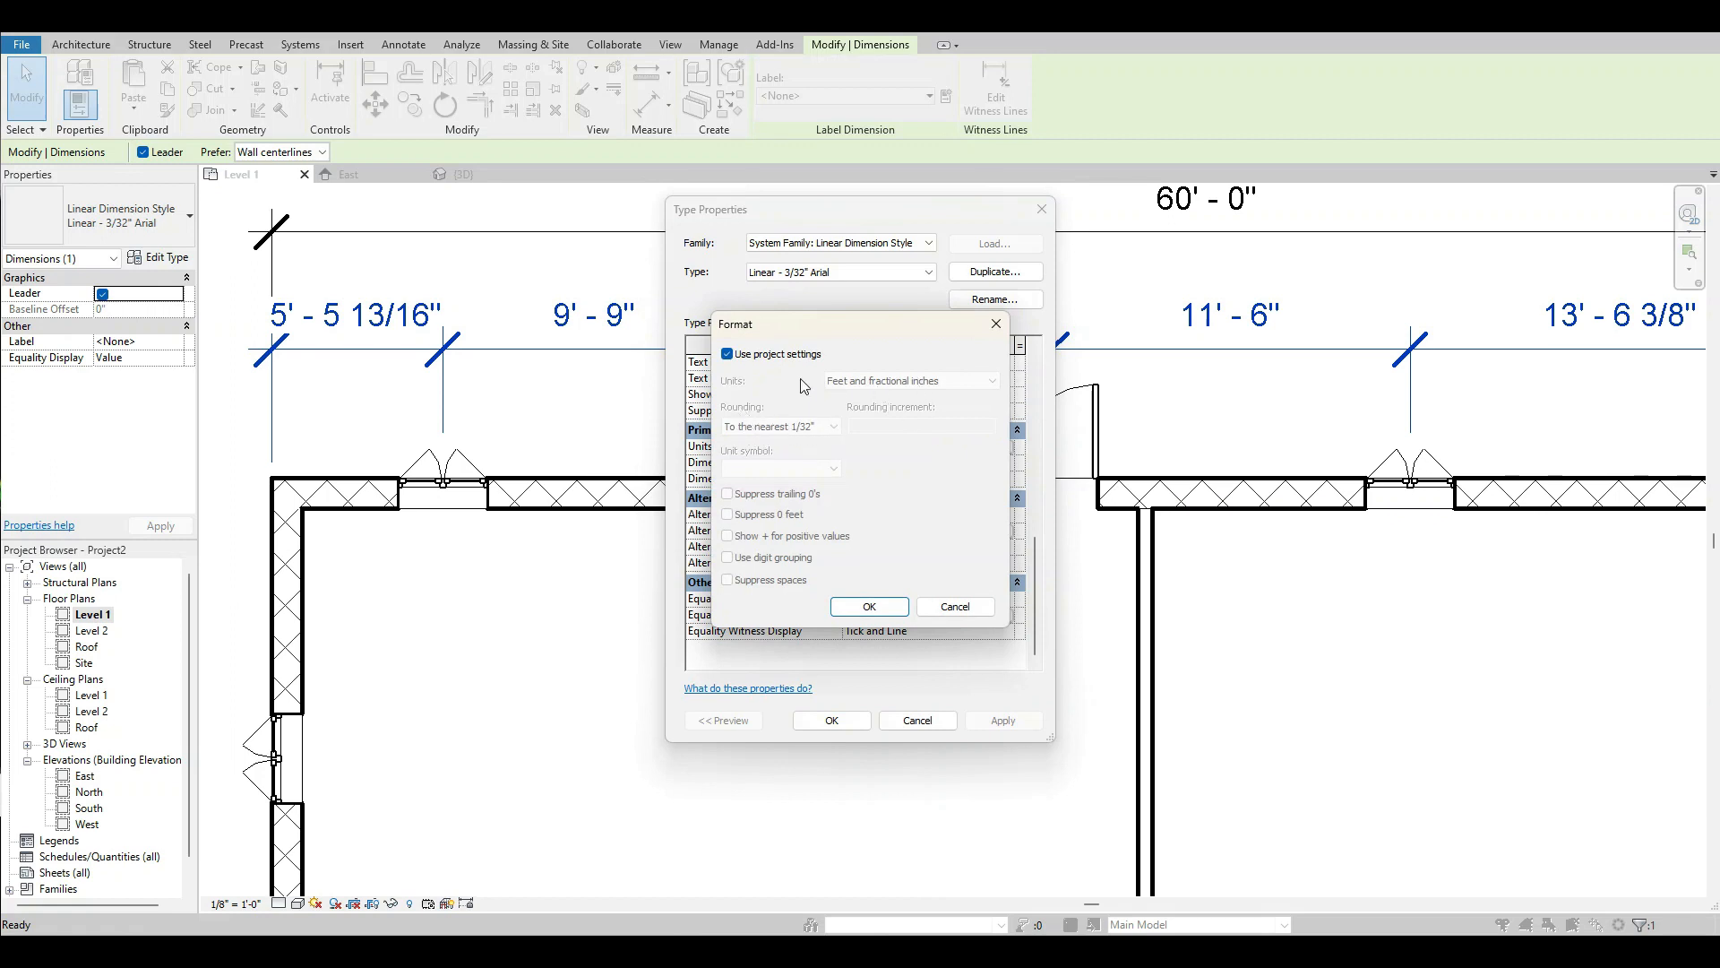
{"action": "left_click", "coordinate": [727, 354]}
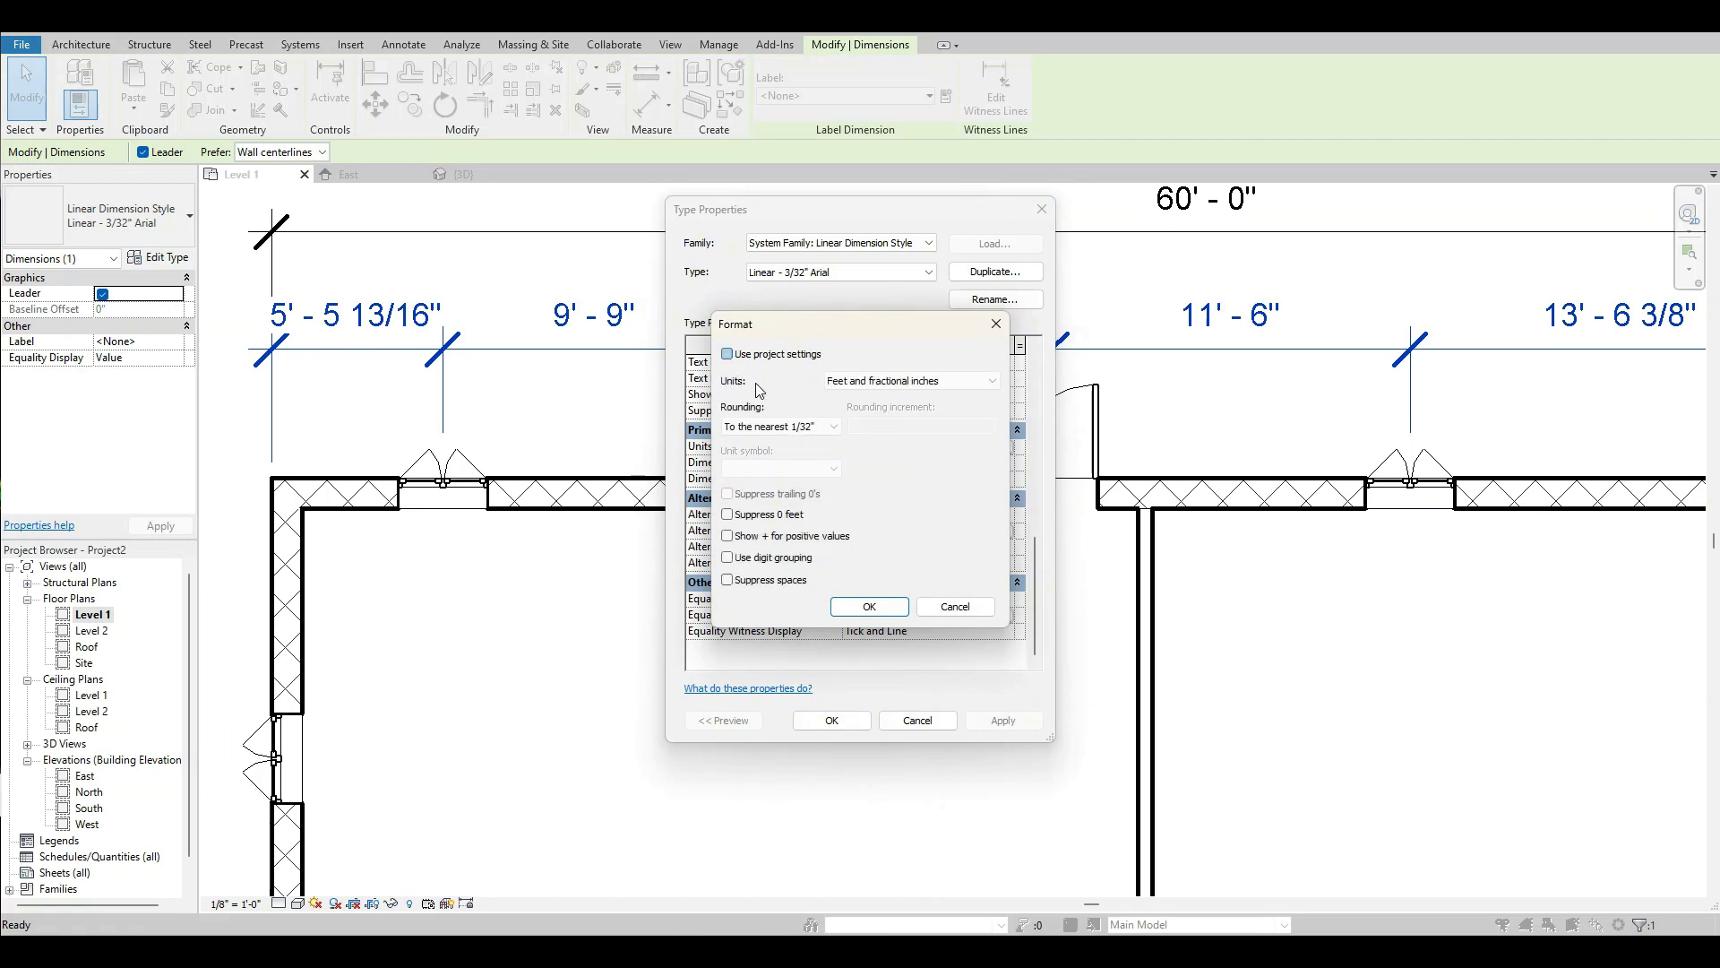
{"action": "left_click", "coordinate": [828, 429]}
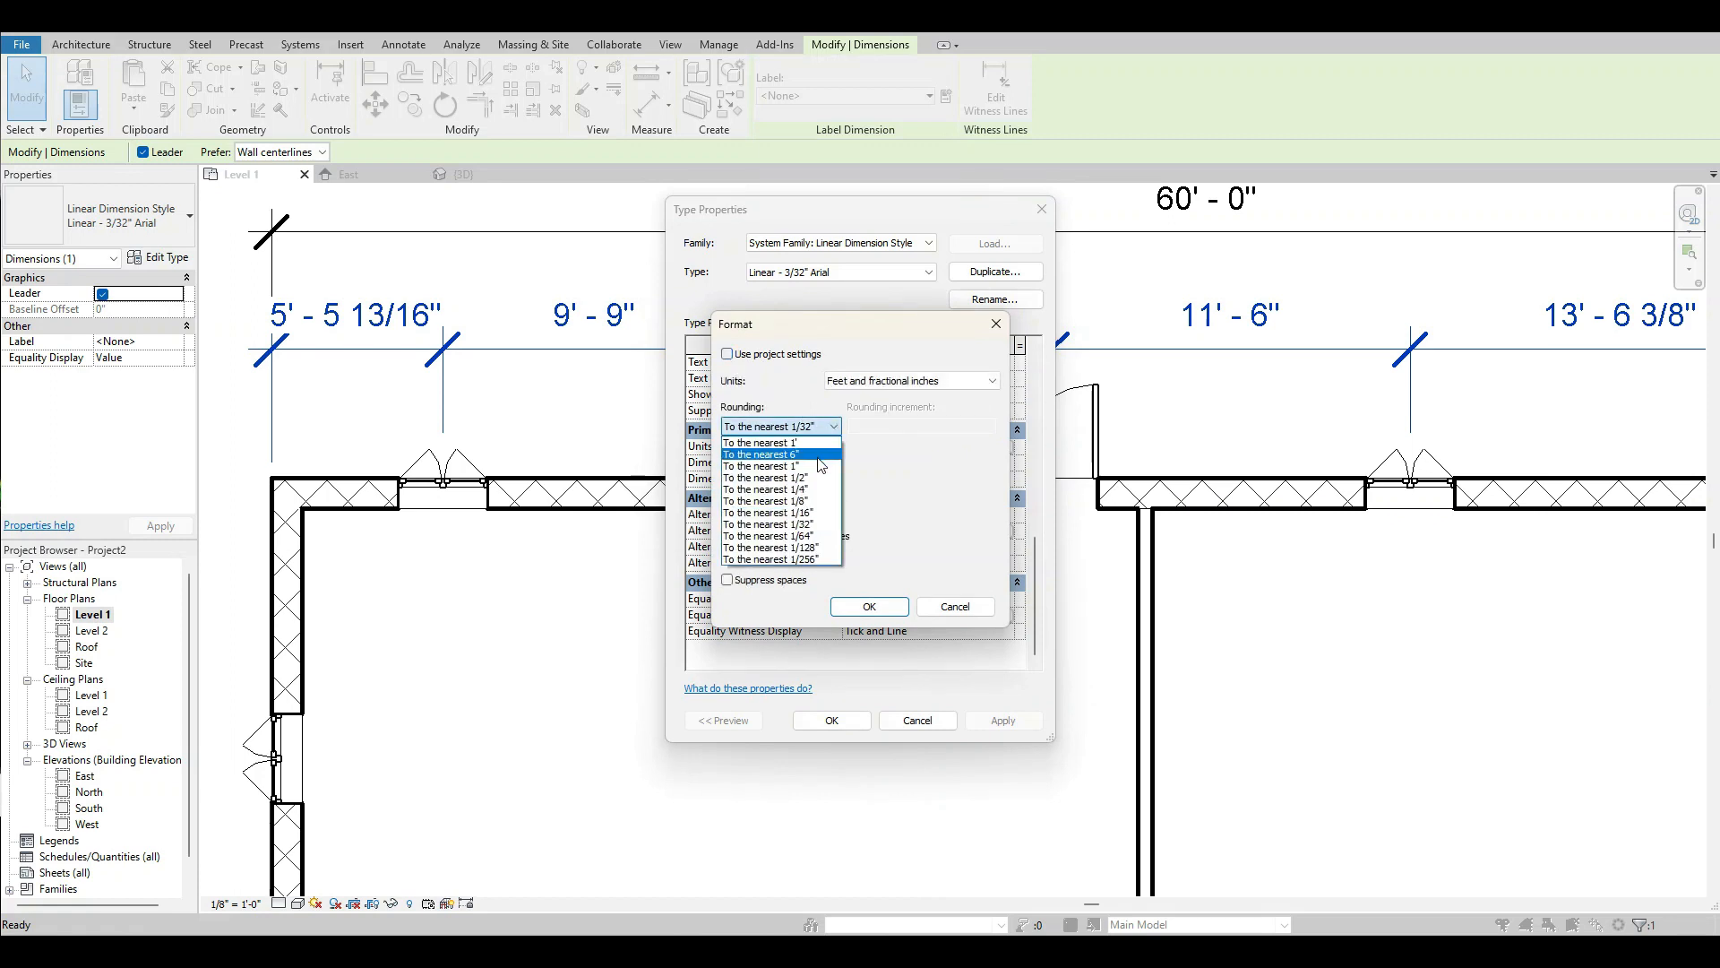
{"action": "left_click", "coordinate": [816, 478]}
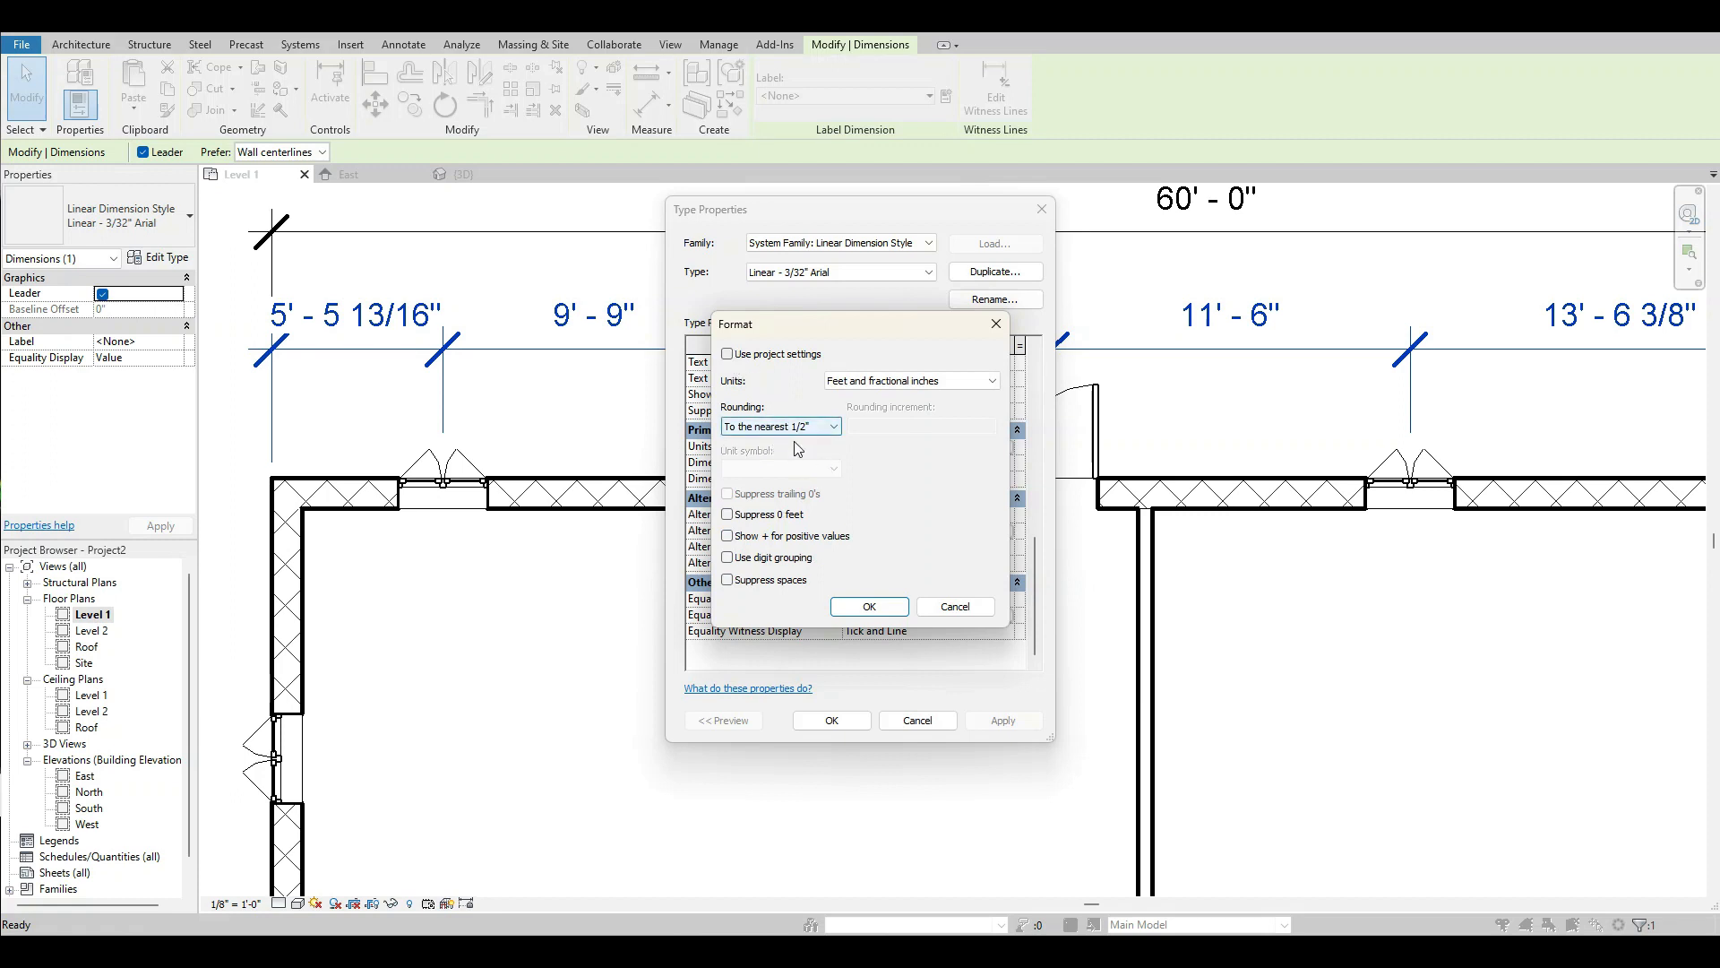
{"action": "left_click", "coordinate": [869, 607]}
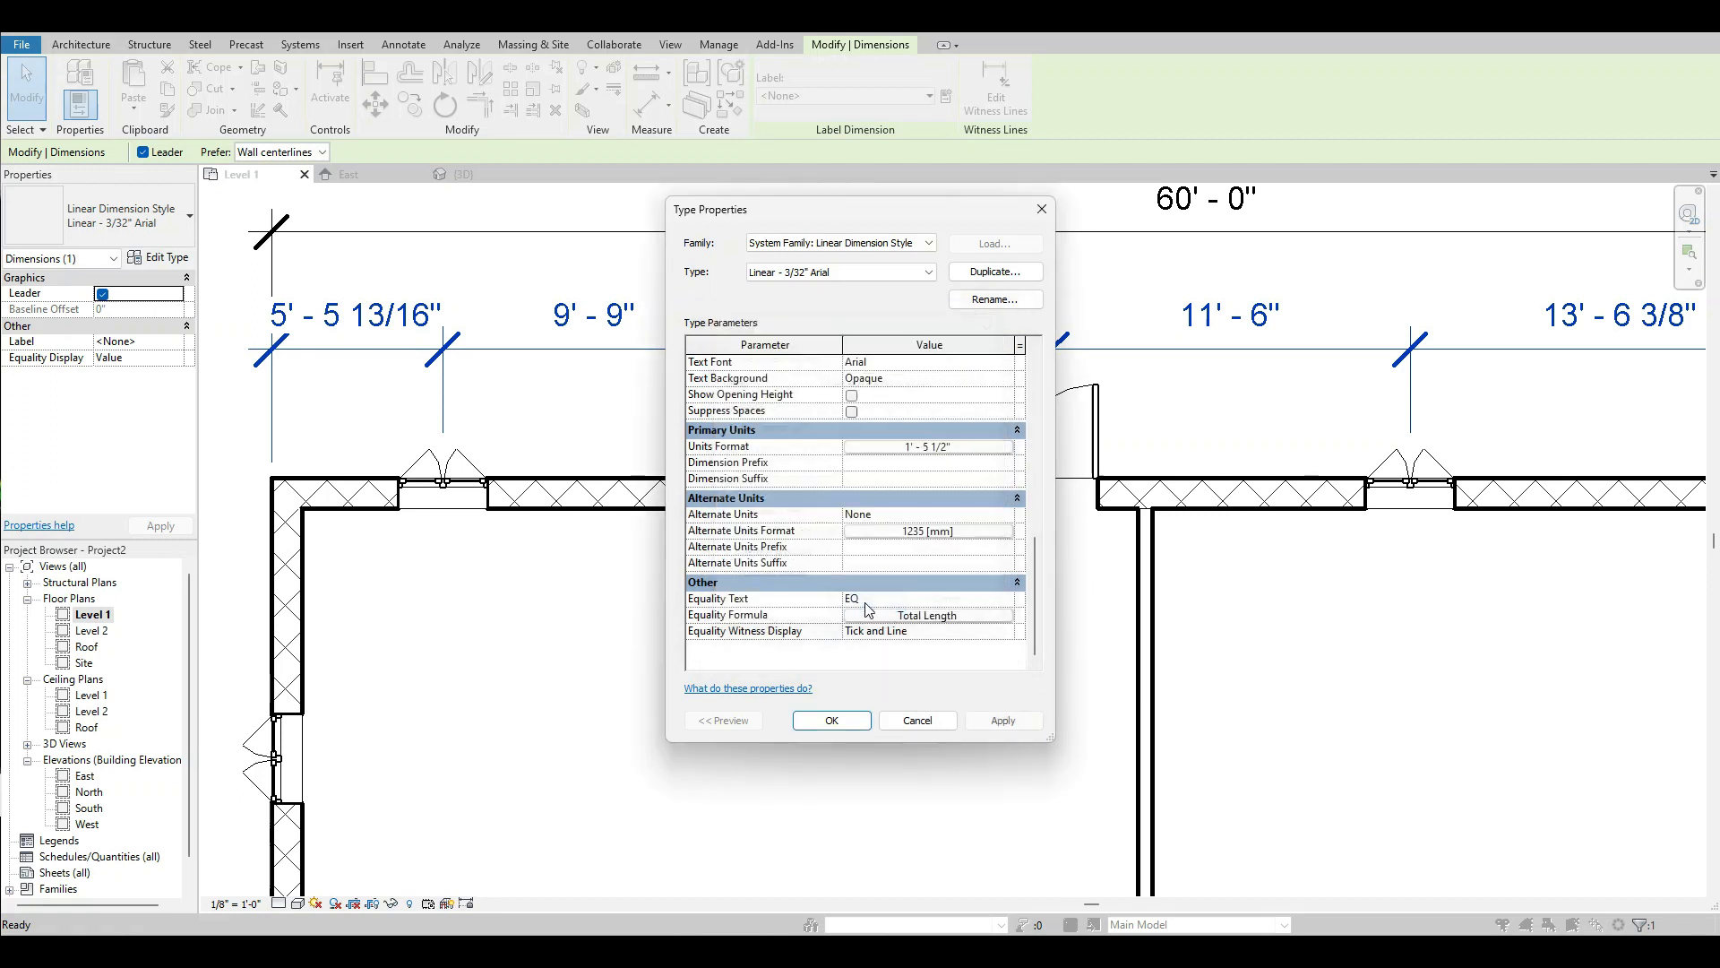
{"action": "left_click", "coordinate": [830, 721]}
{"action": "left_click", "coordinate": [779, 691]}
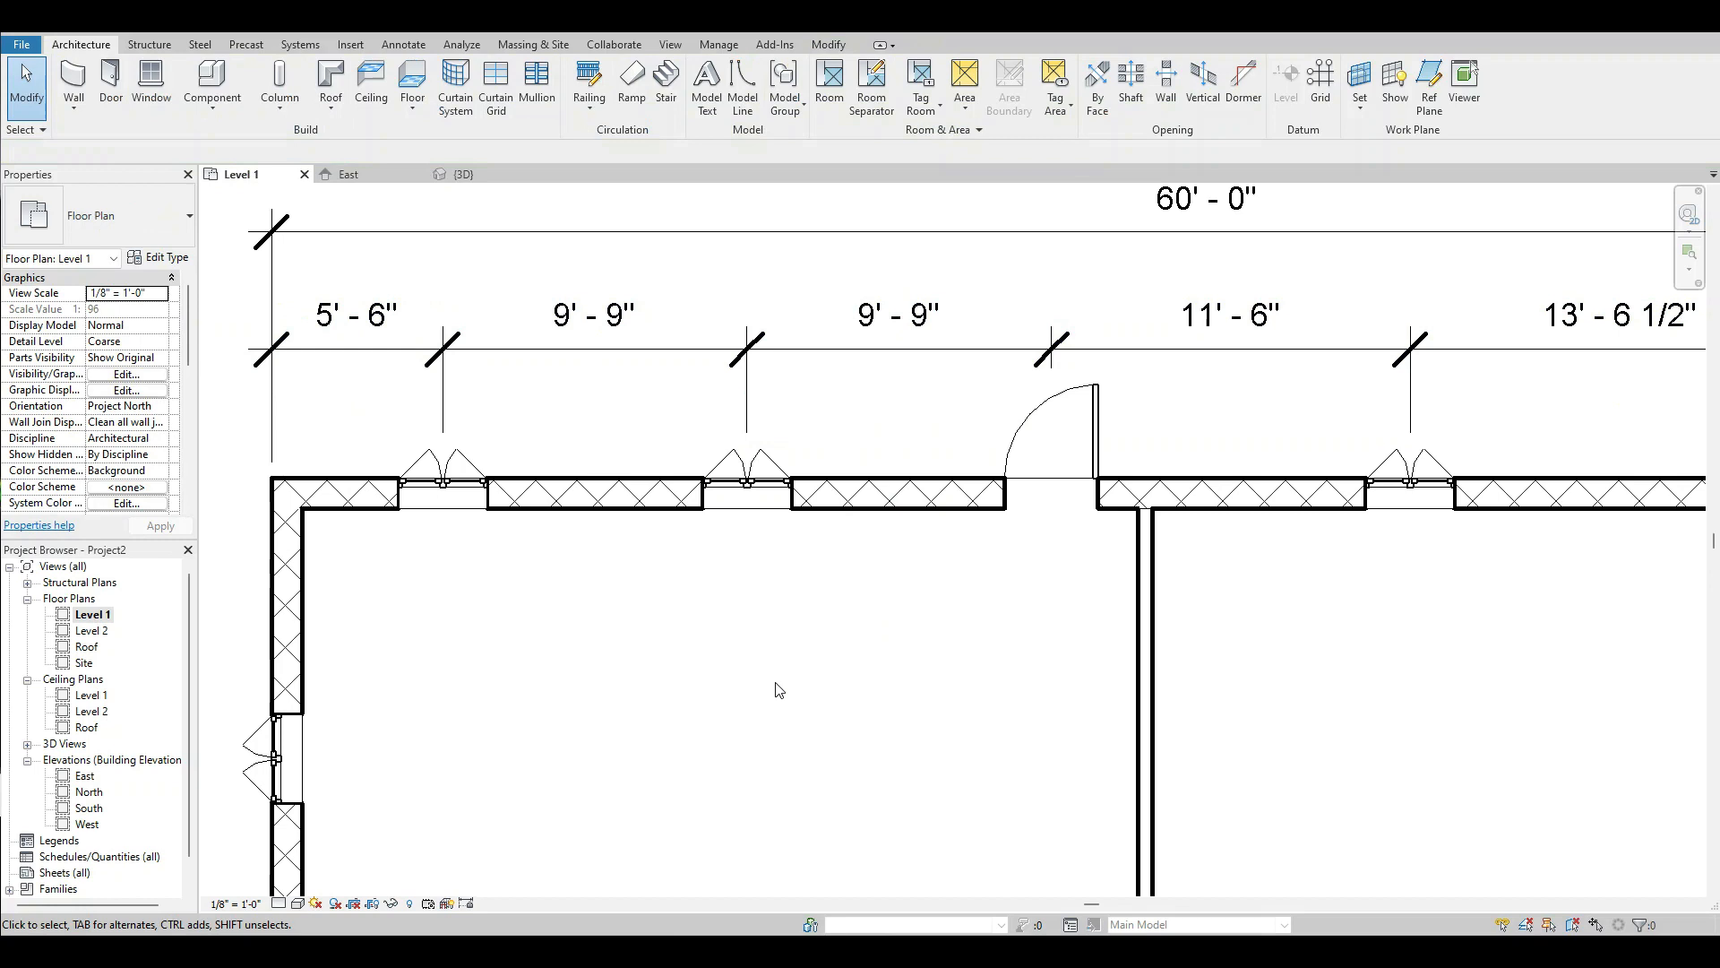
Place two Single-Flush 36" x 84" doors in the north-south partition, one per half and swinging into the west rooms, and view the model in 3D.
{"action": "scroll", "coordinate": [803, 681], "scroll_direction": "down", "scroll_amount": 5}
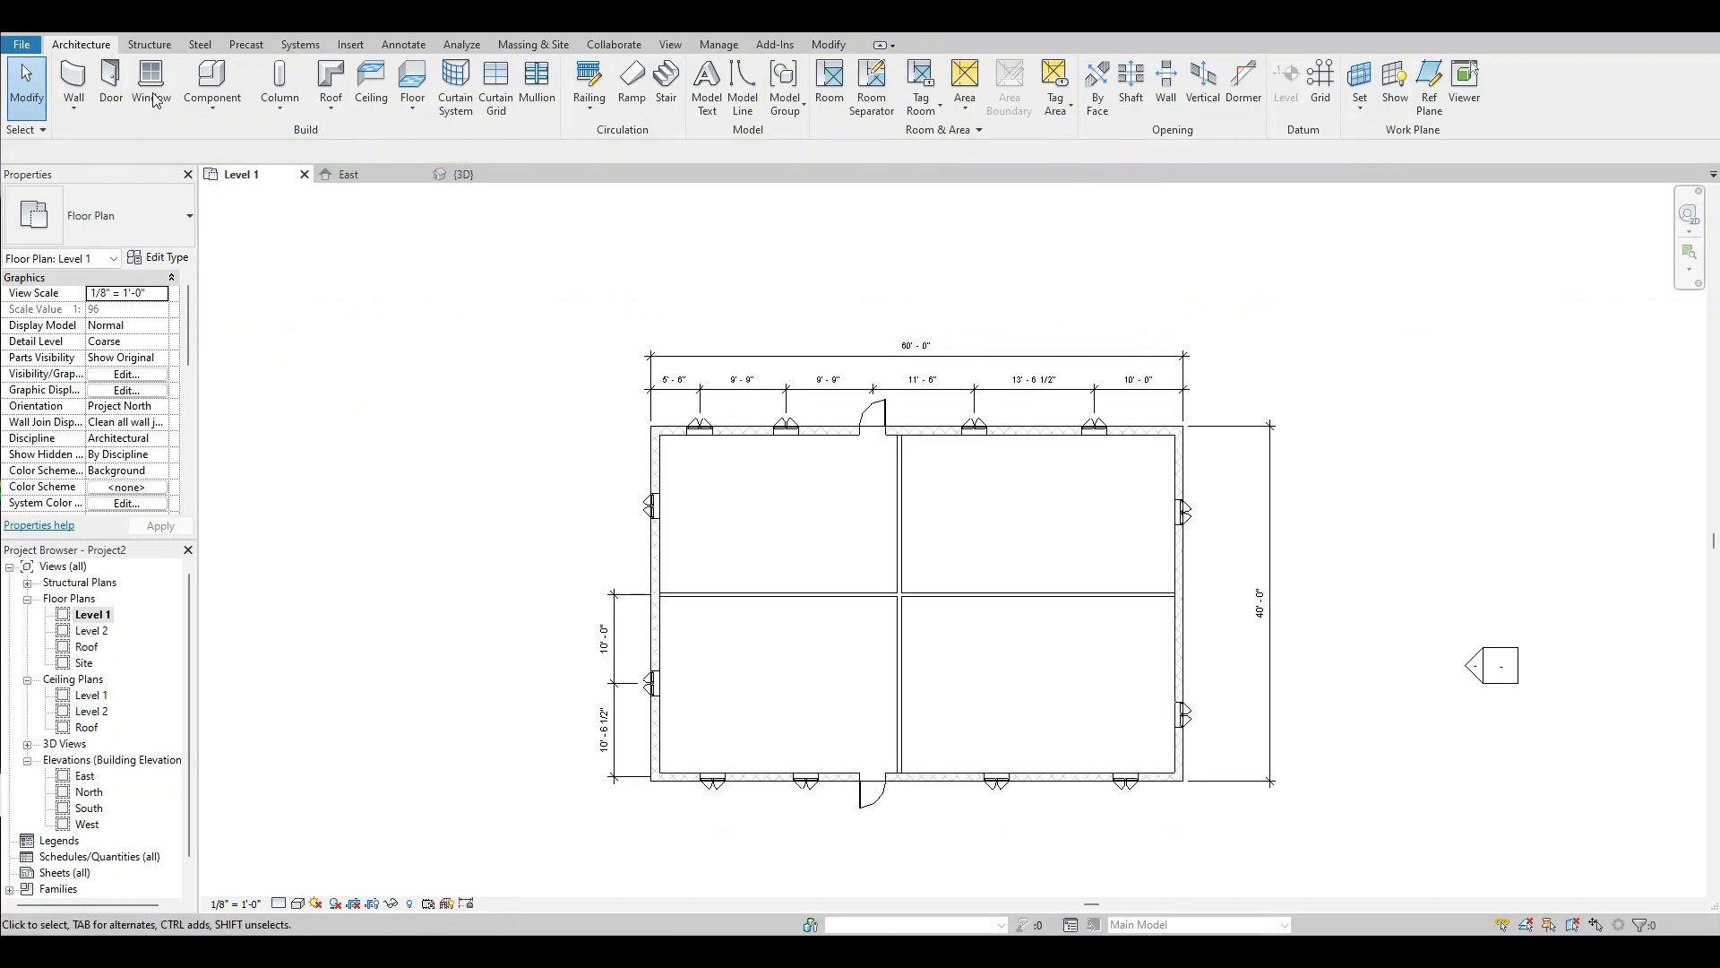
{"action": "left_click", "coordinate": [110, 82]}
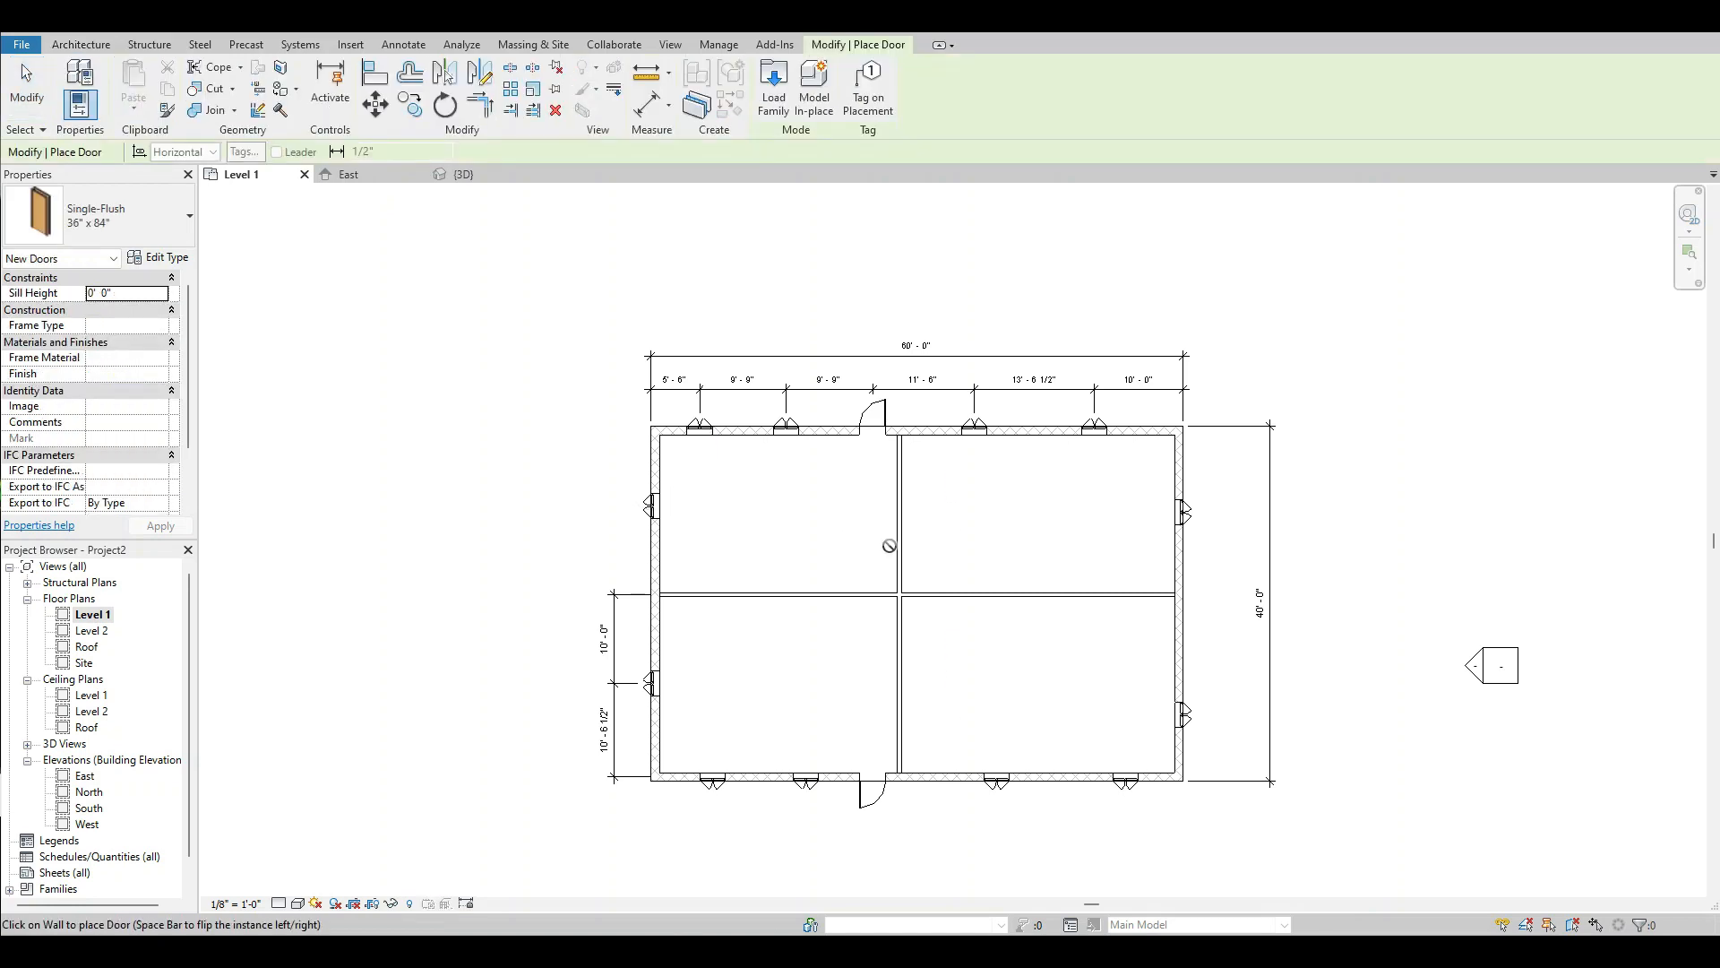
{"action": "left_click", "coordinate": [898, 510]}
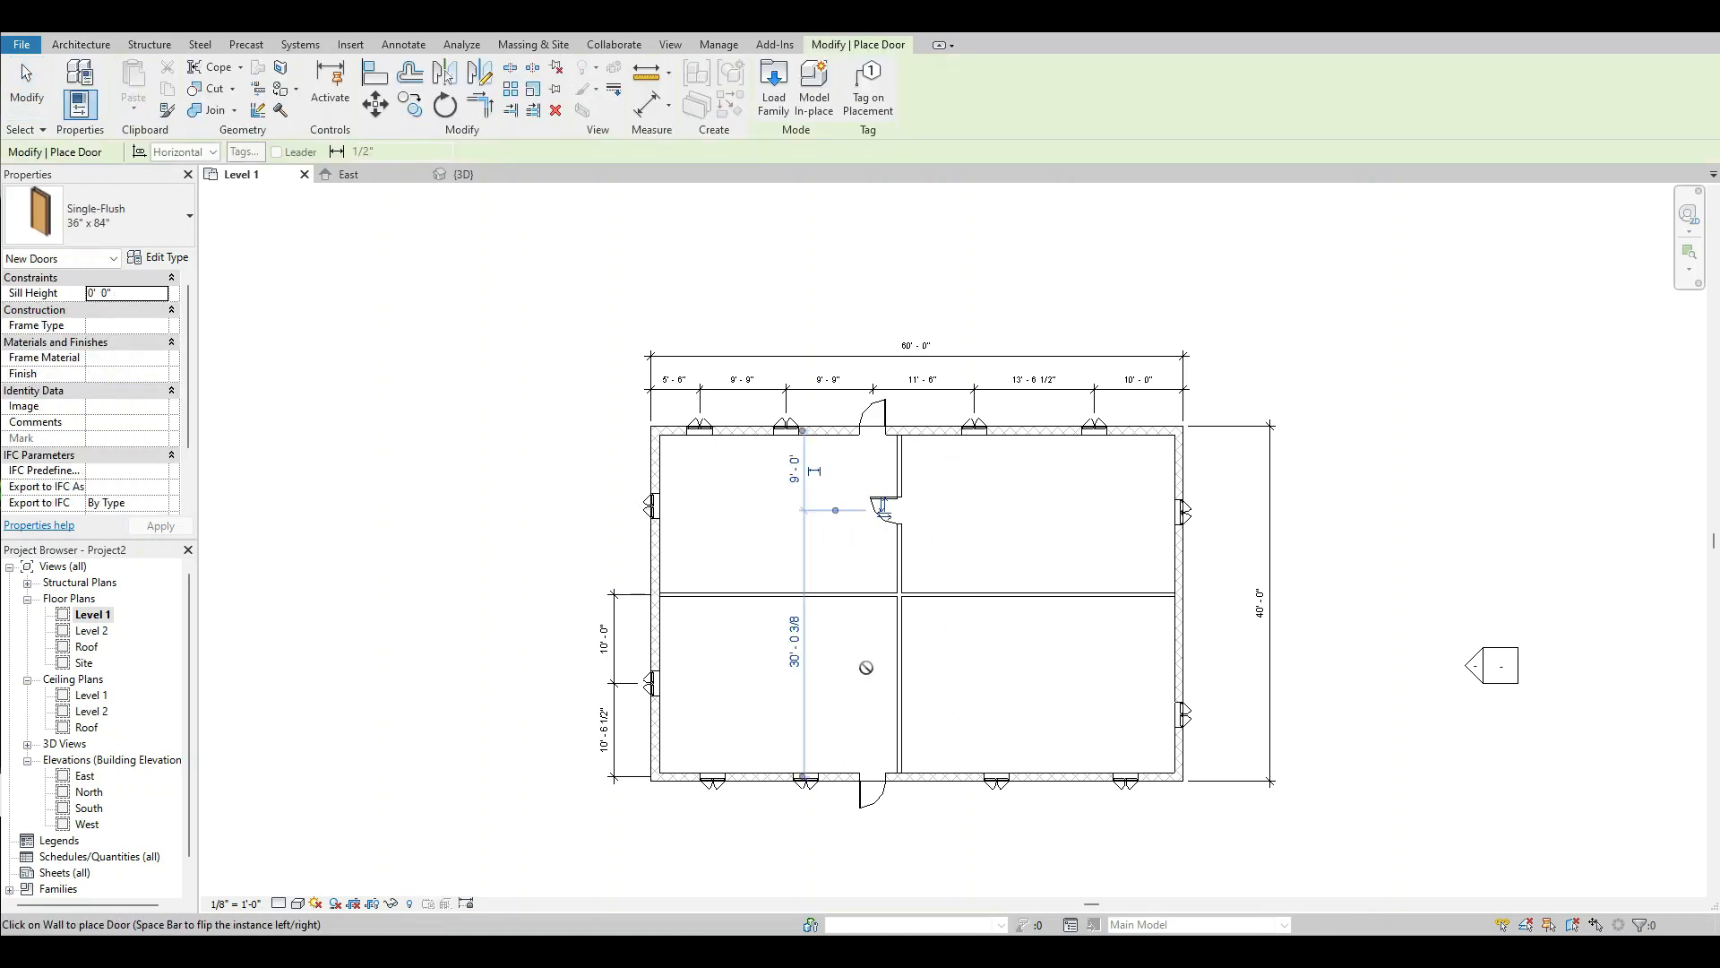
{"action": "left_click", "coordinate": [898, 673]}
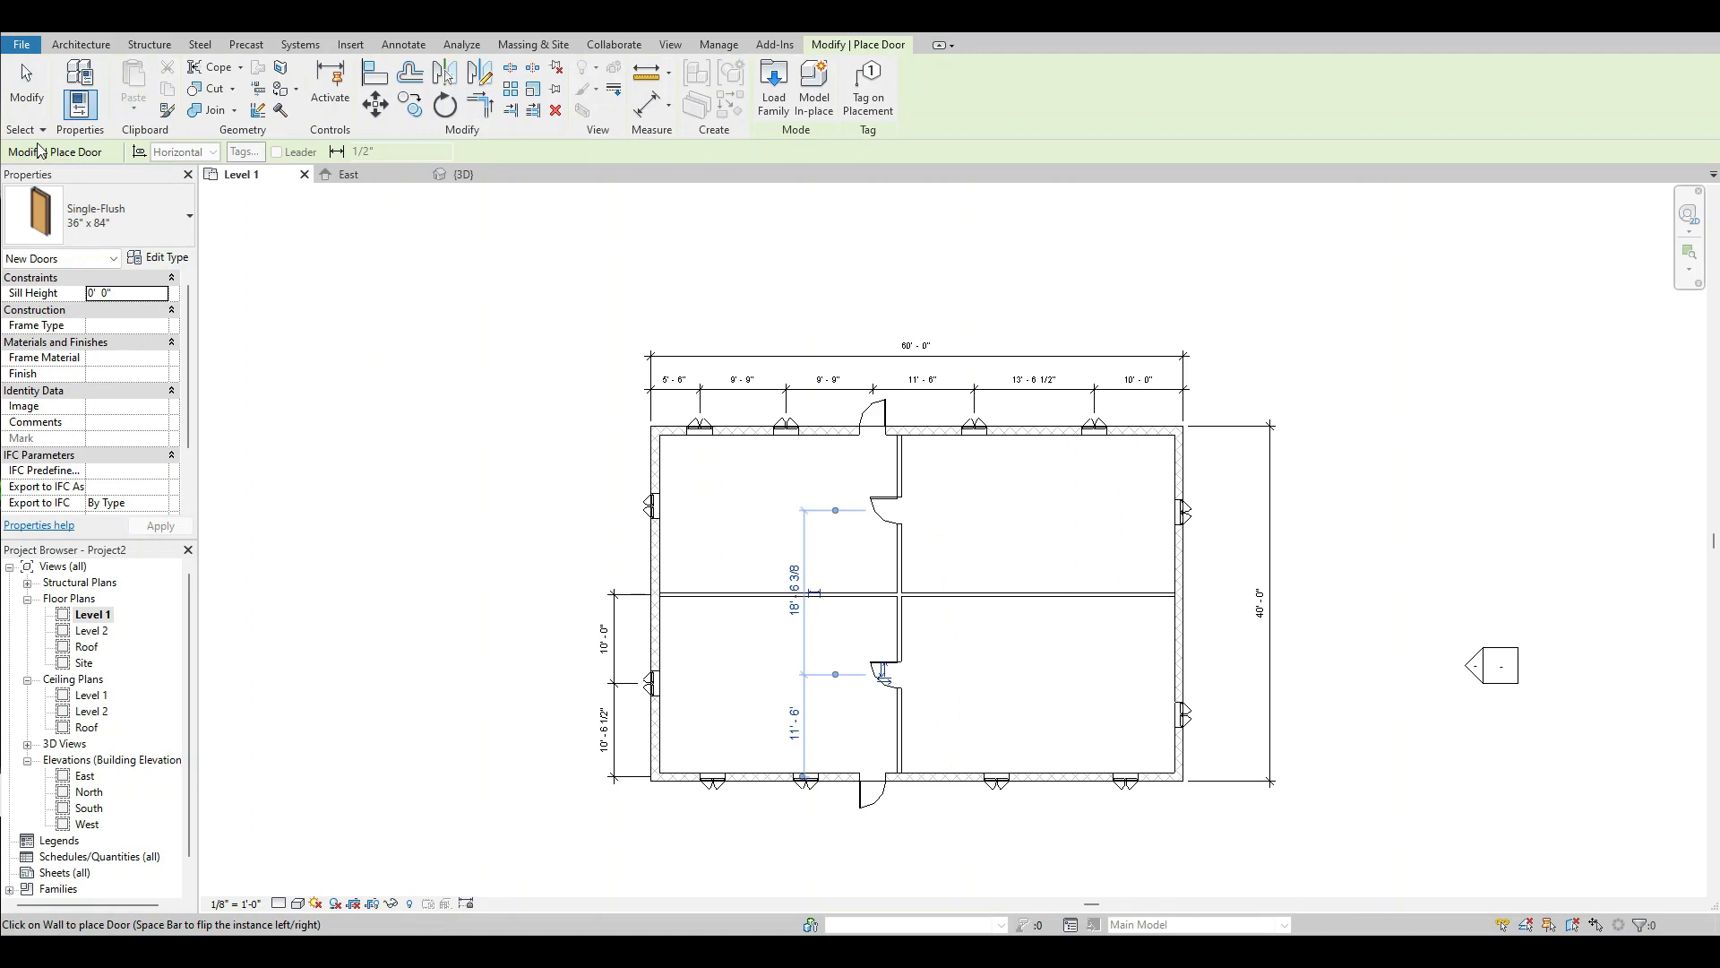
{"action": "left_click", "coordinate": [27, 90]}
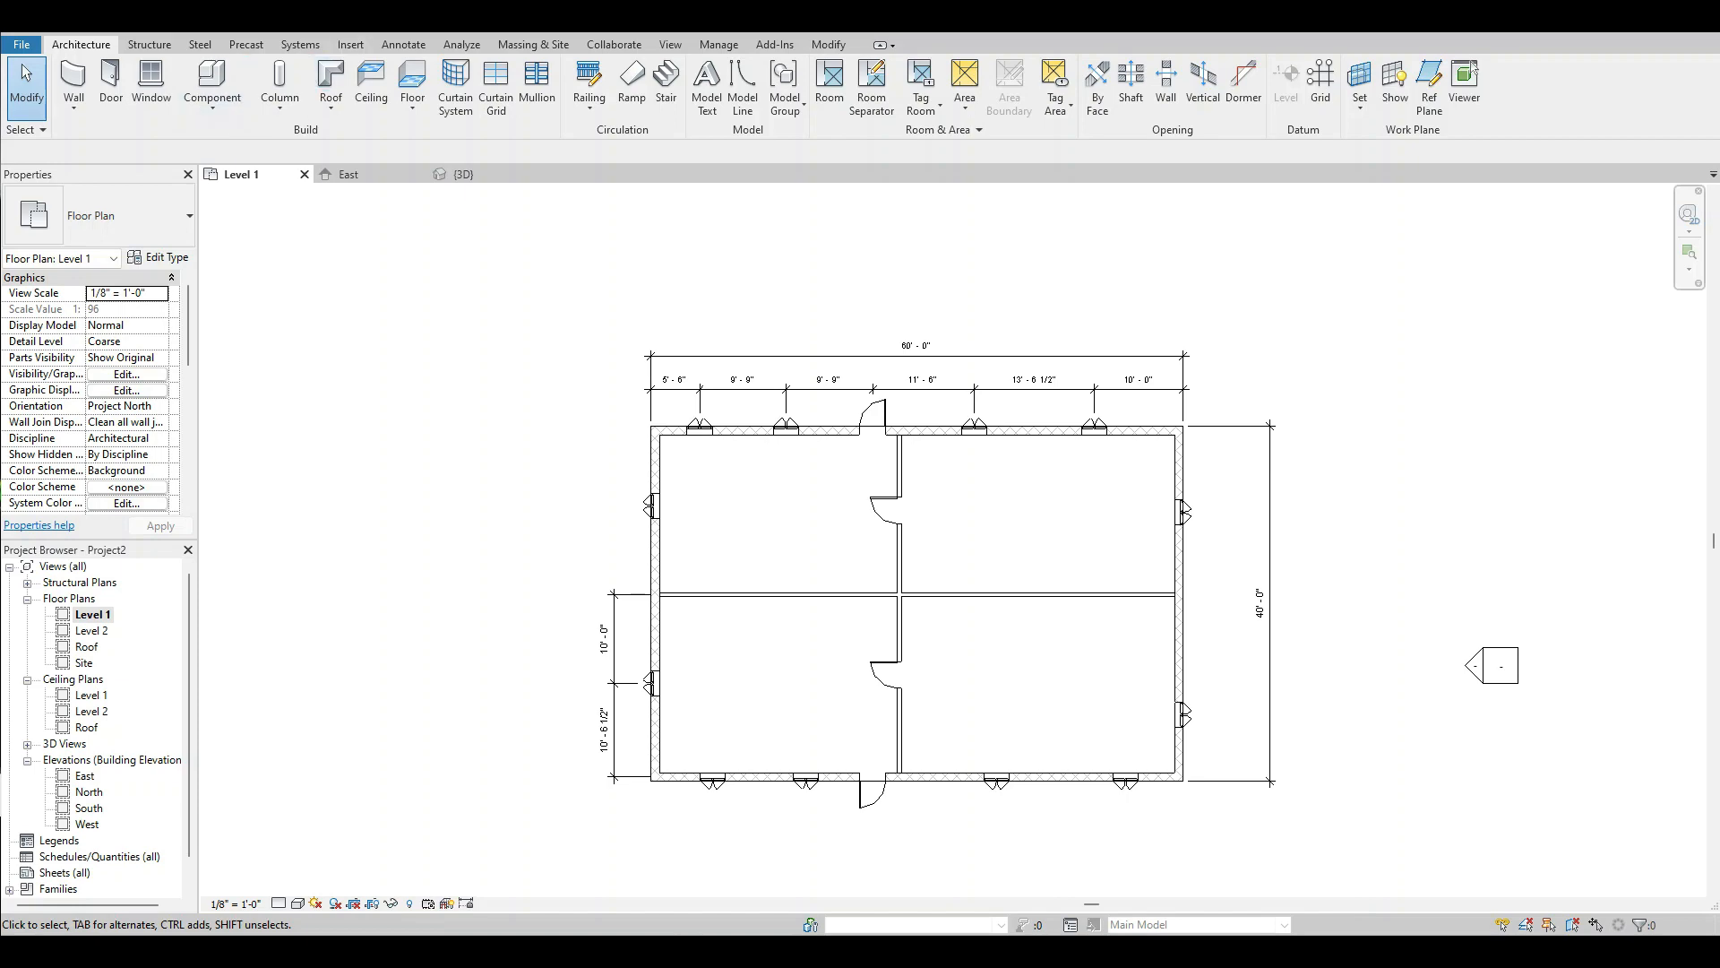
{"action": "left_click", "coordinate": [186, 22]}
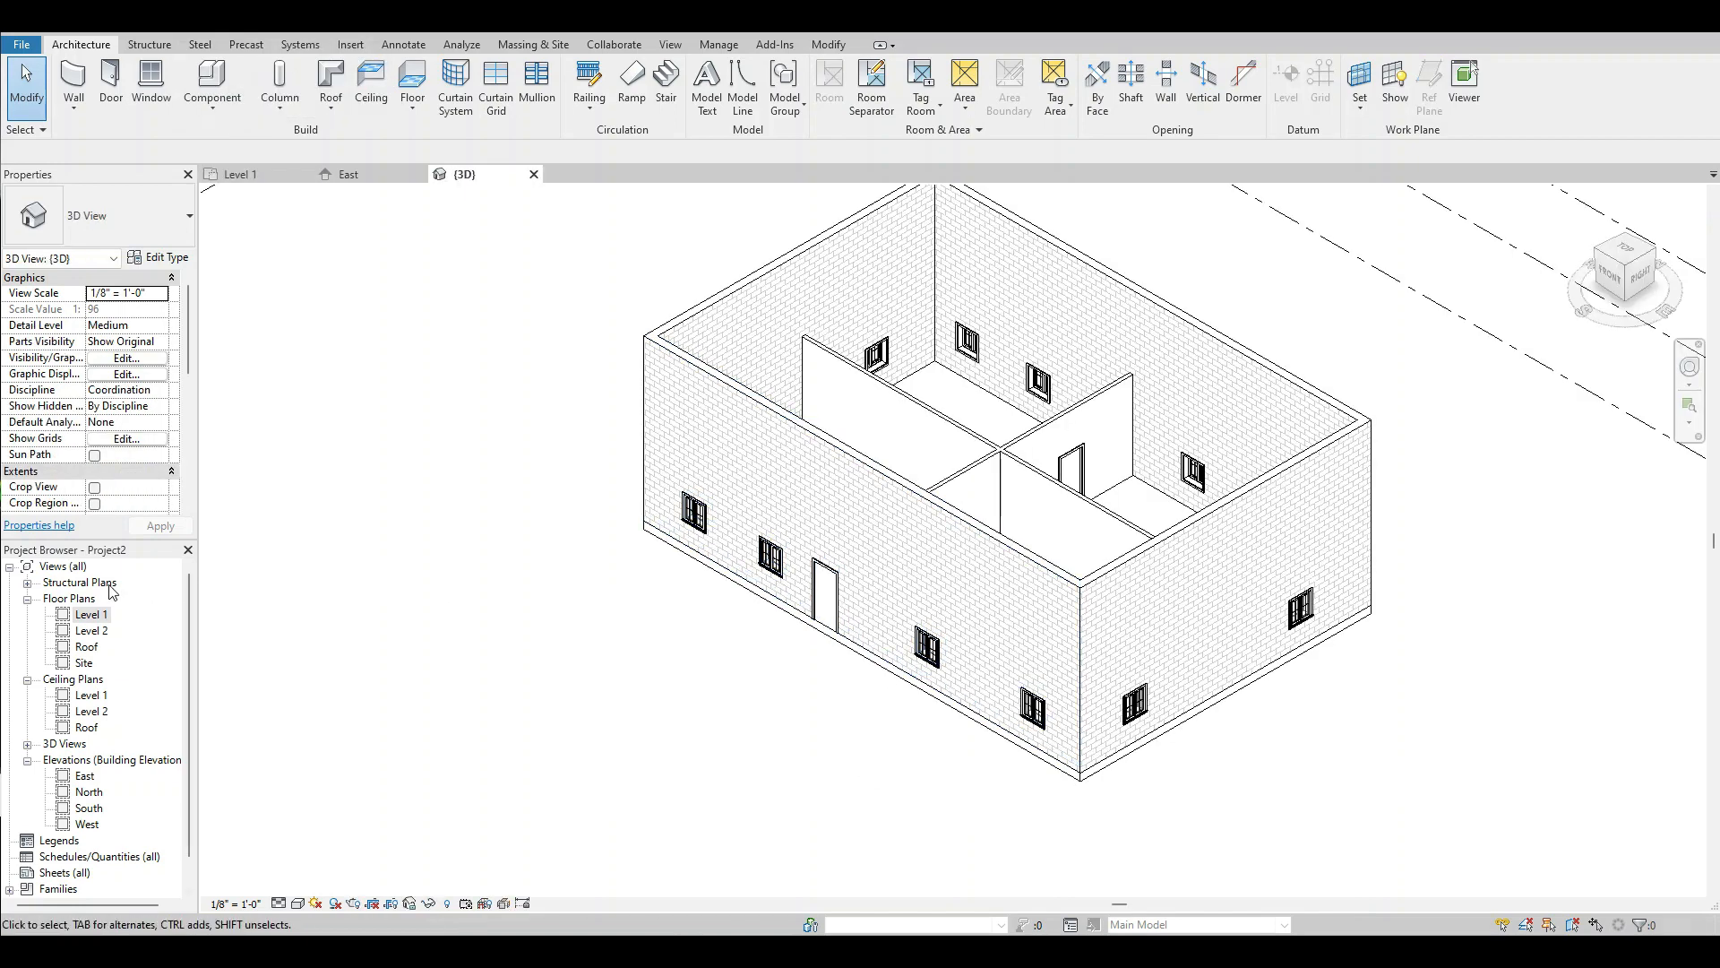
In the Level 1 floor plan, change all four south wall windows to Window-Double-Hung 30" x 46".
{"action": "double_click", "coordinate": [92, 615]}
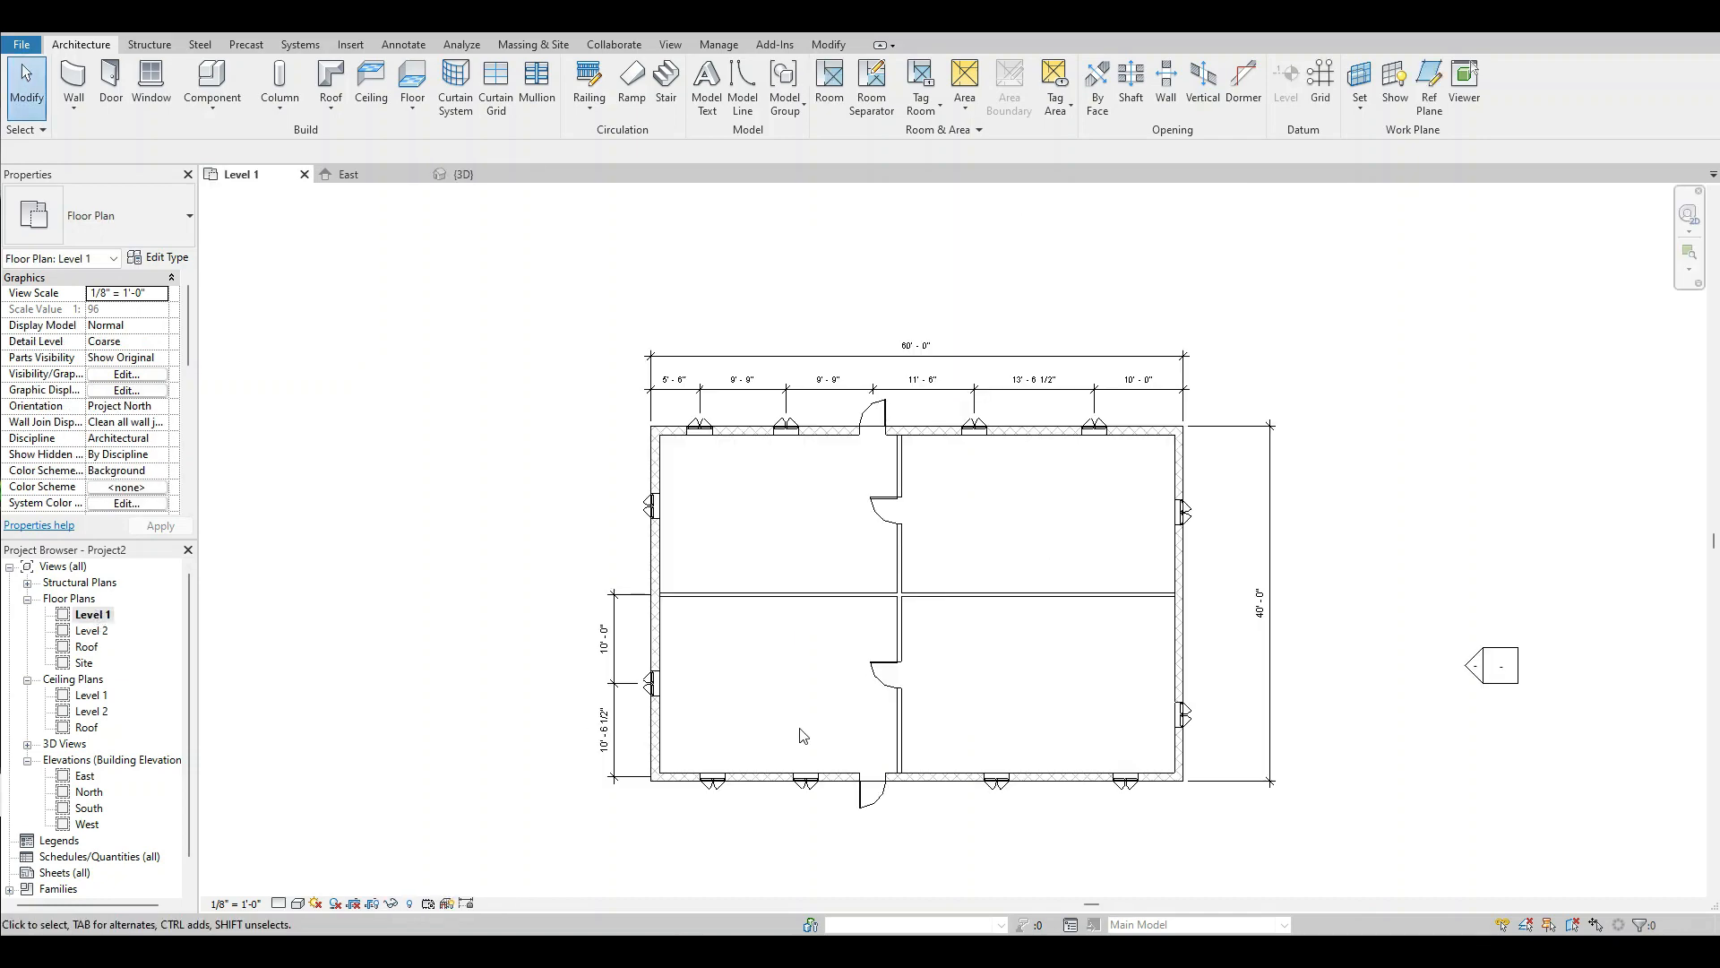
{"action": "scroll", "coordinate": [767, 844], "scroll_direction": "up", "scroll_amount": 2}
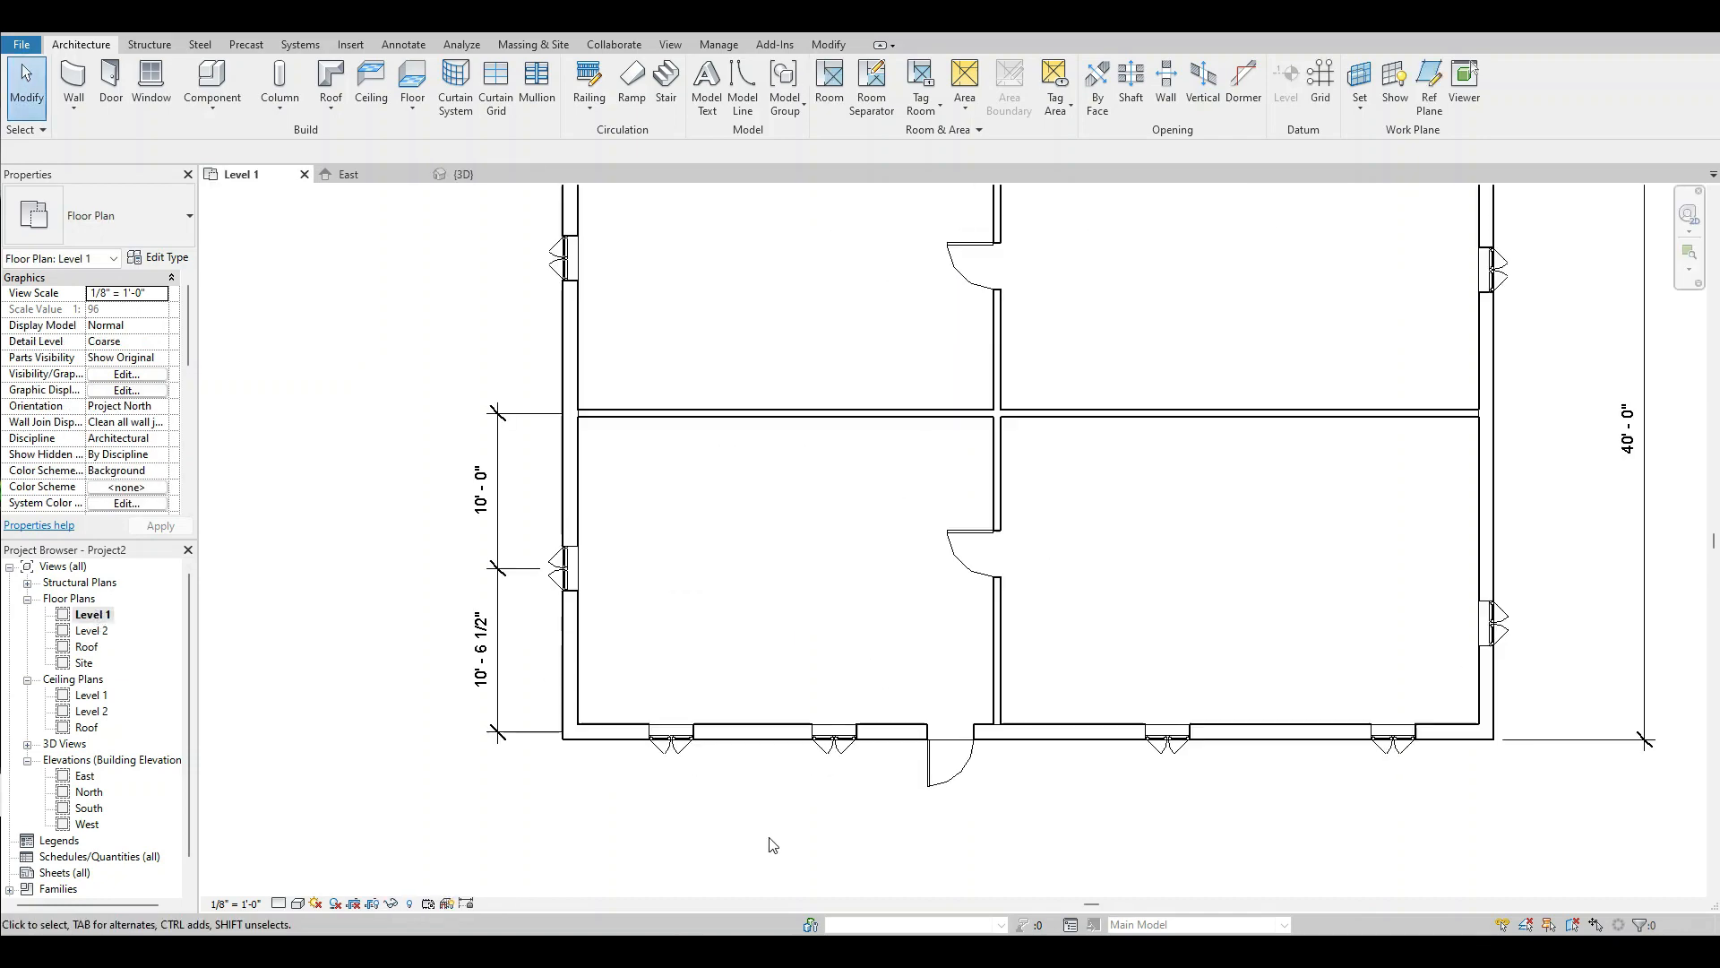
{"action": "left_click", "coordinate": [677, 755]}
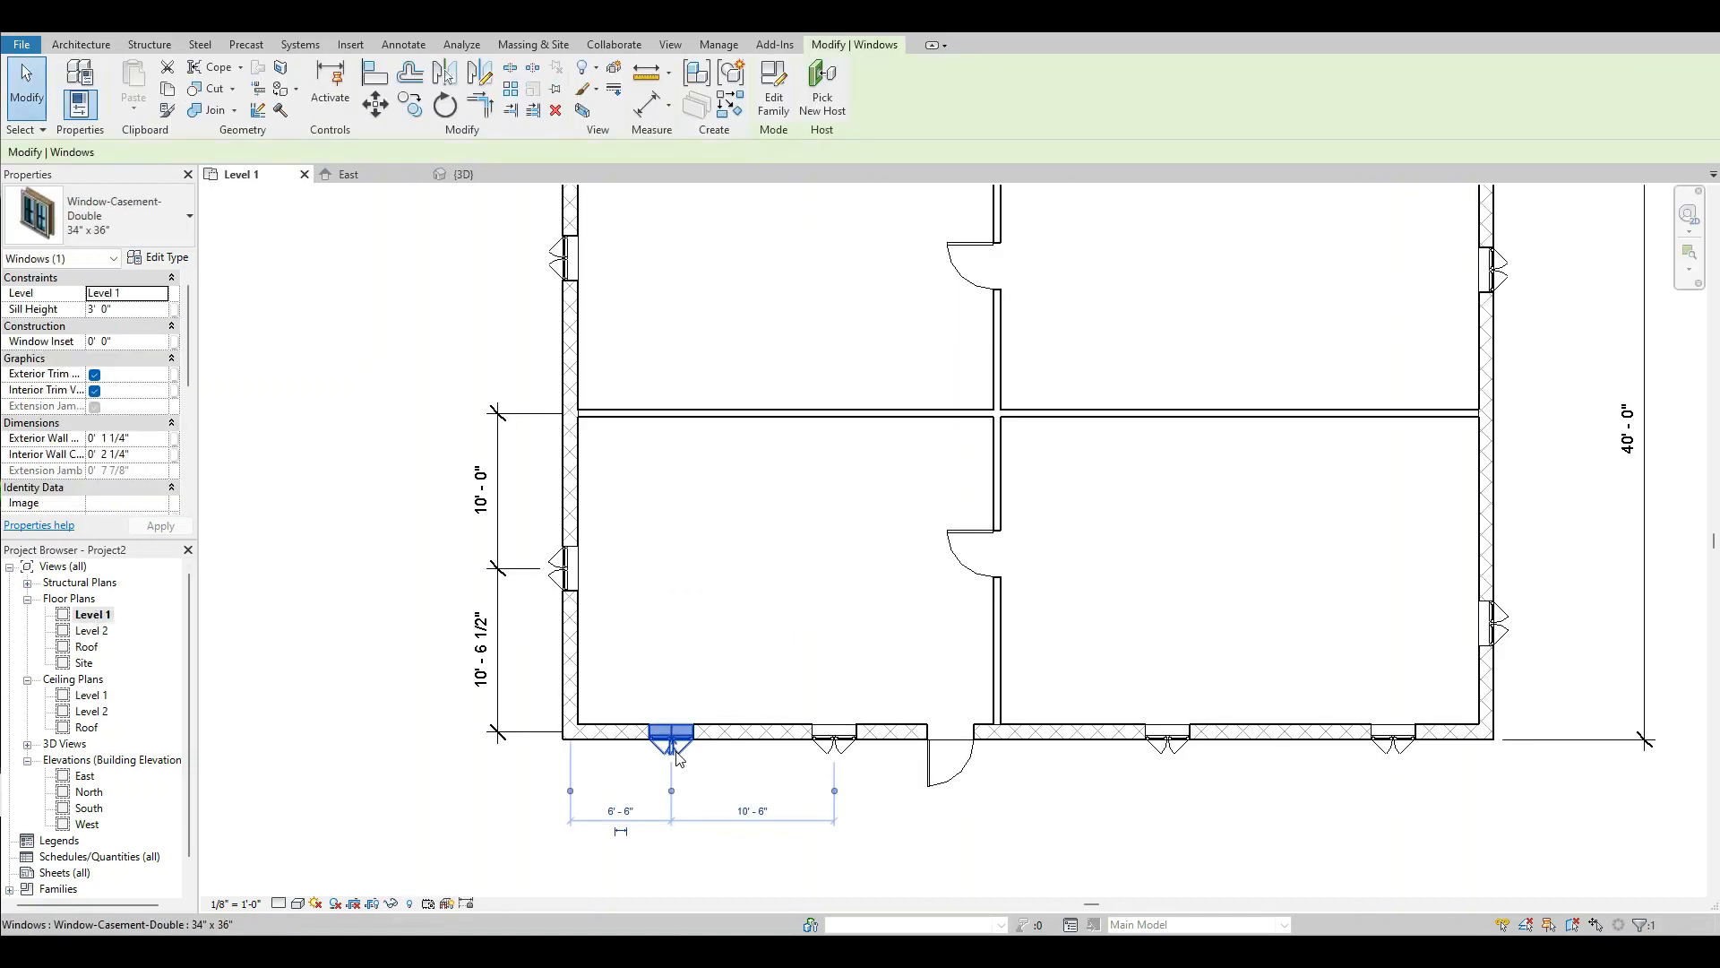
{"action": "left_click", "coordinate": [838, 742], "text": "ctrl"}
{"action": "left_click", "coordinate": [1173, 757], "text": "ctrl"}
{"action": "left_click", "coordinate": [1403, 758], "text": "ctrl"}
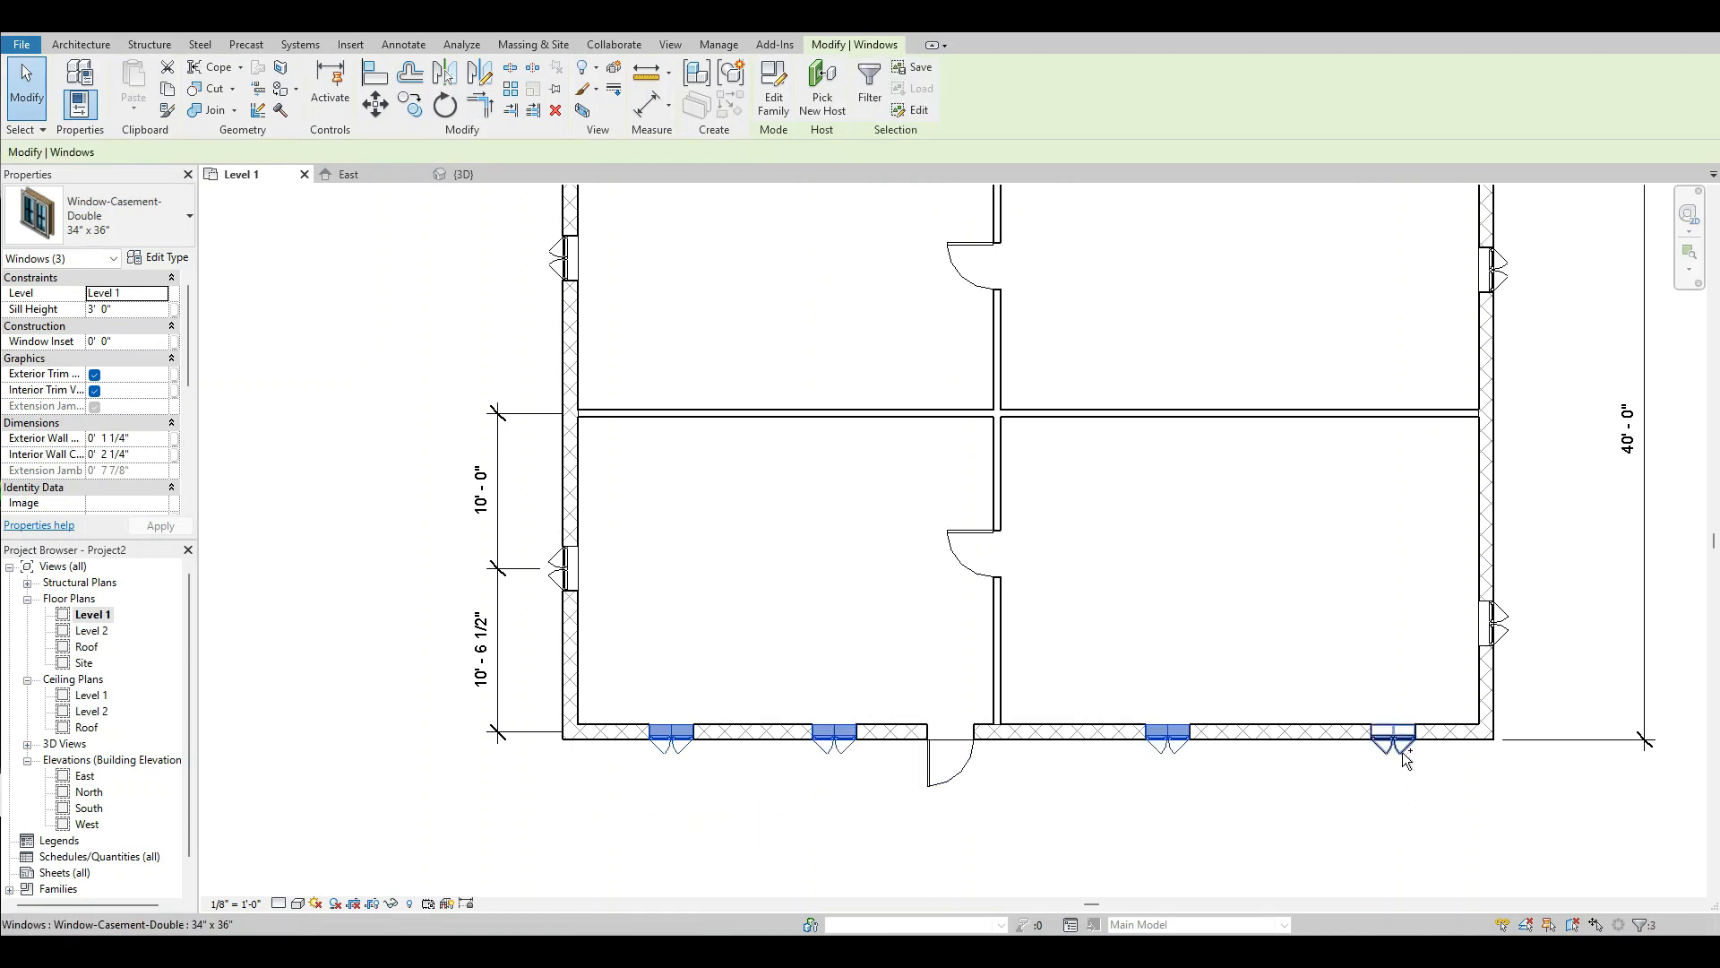
{"action": "left_click", "coordinate": [117, 216]}
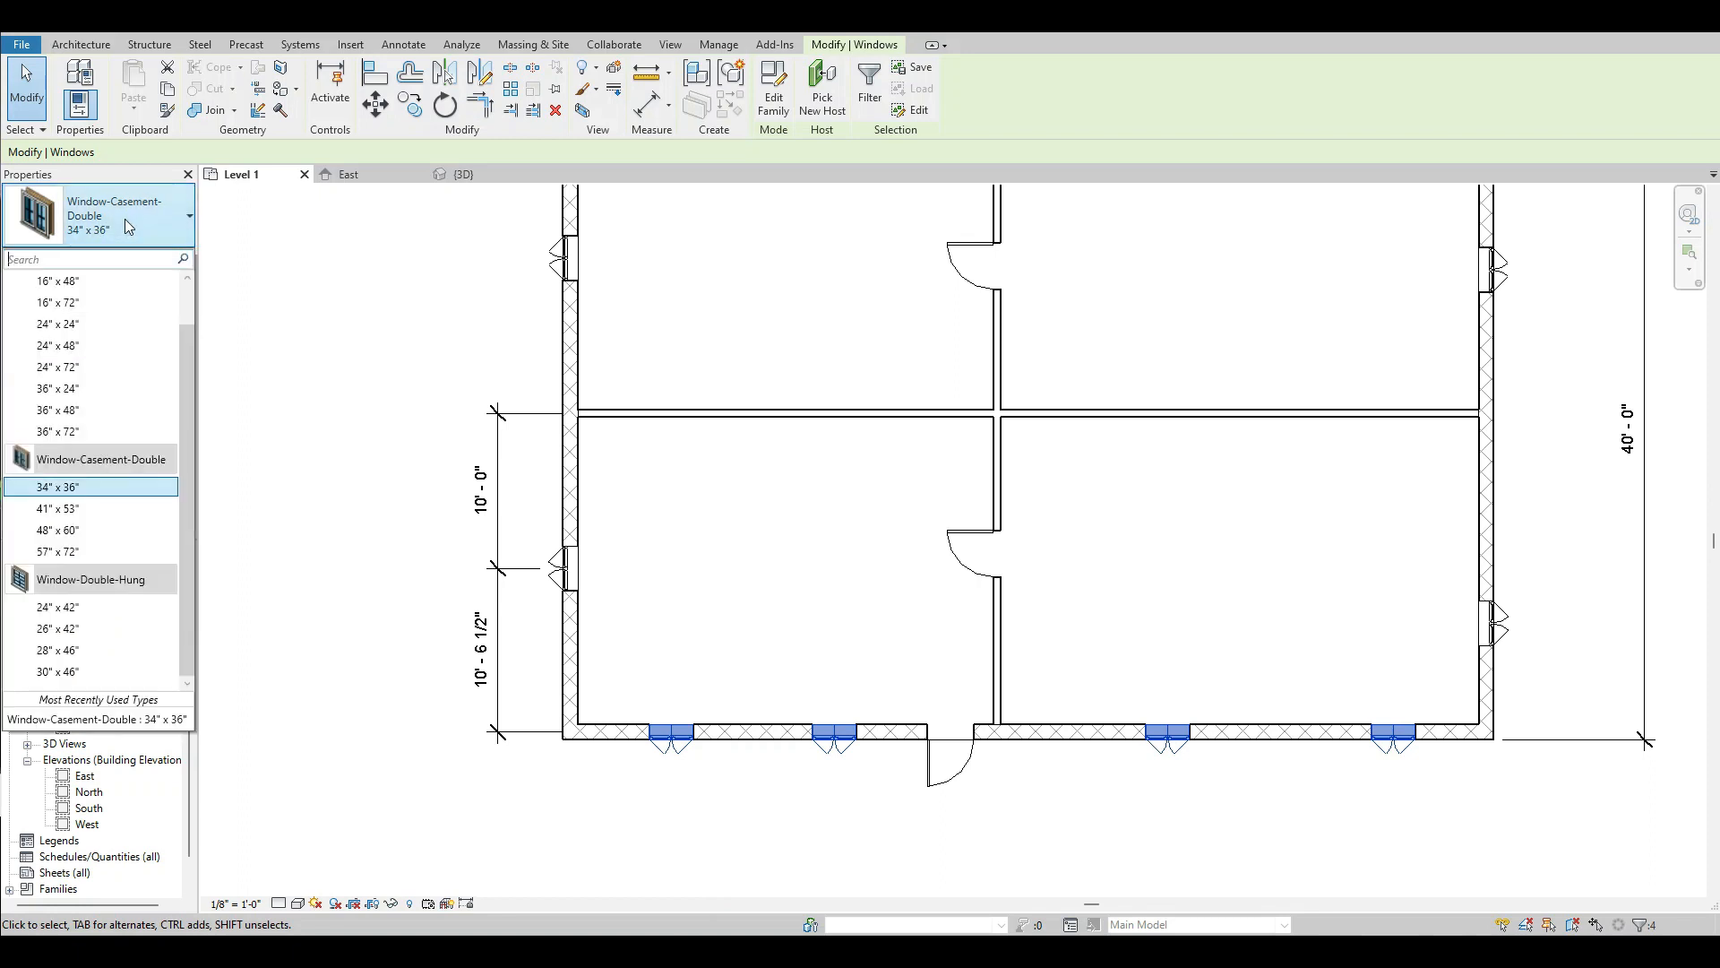
{"action": "left_click", "coordinate": [72, 671]}
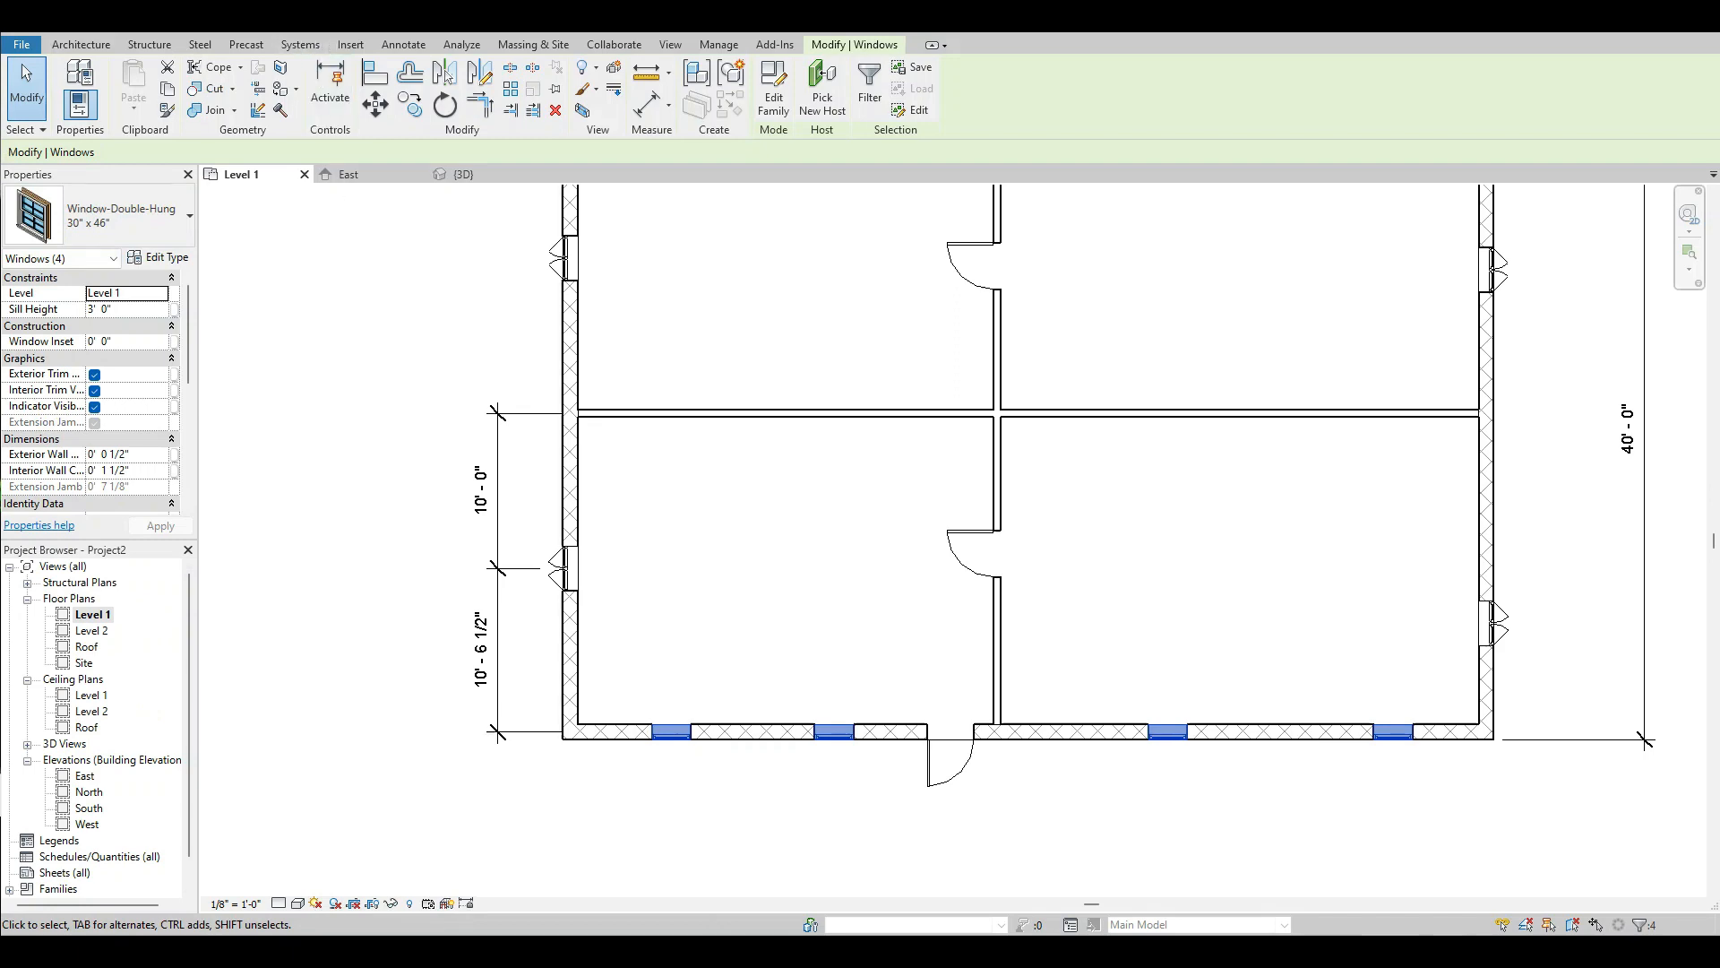
In the 3D view, change the two south wall windows east of the door to the Fixed 36" x 72" type.
{"action": "left_click", "coordinate": [460, 174]}
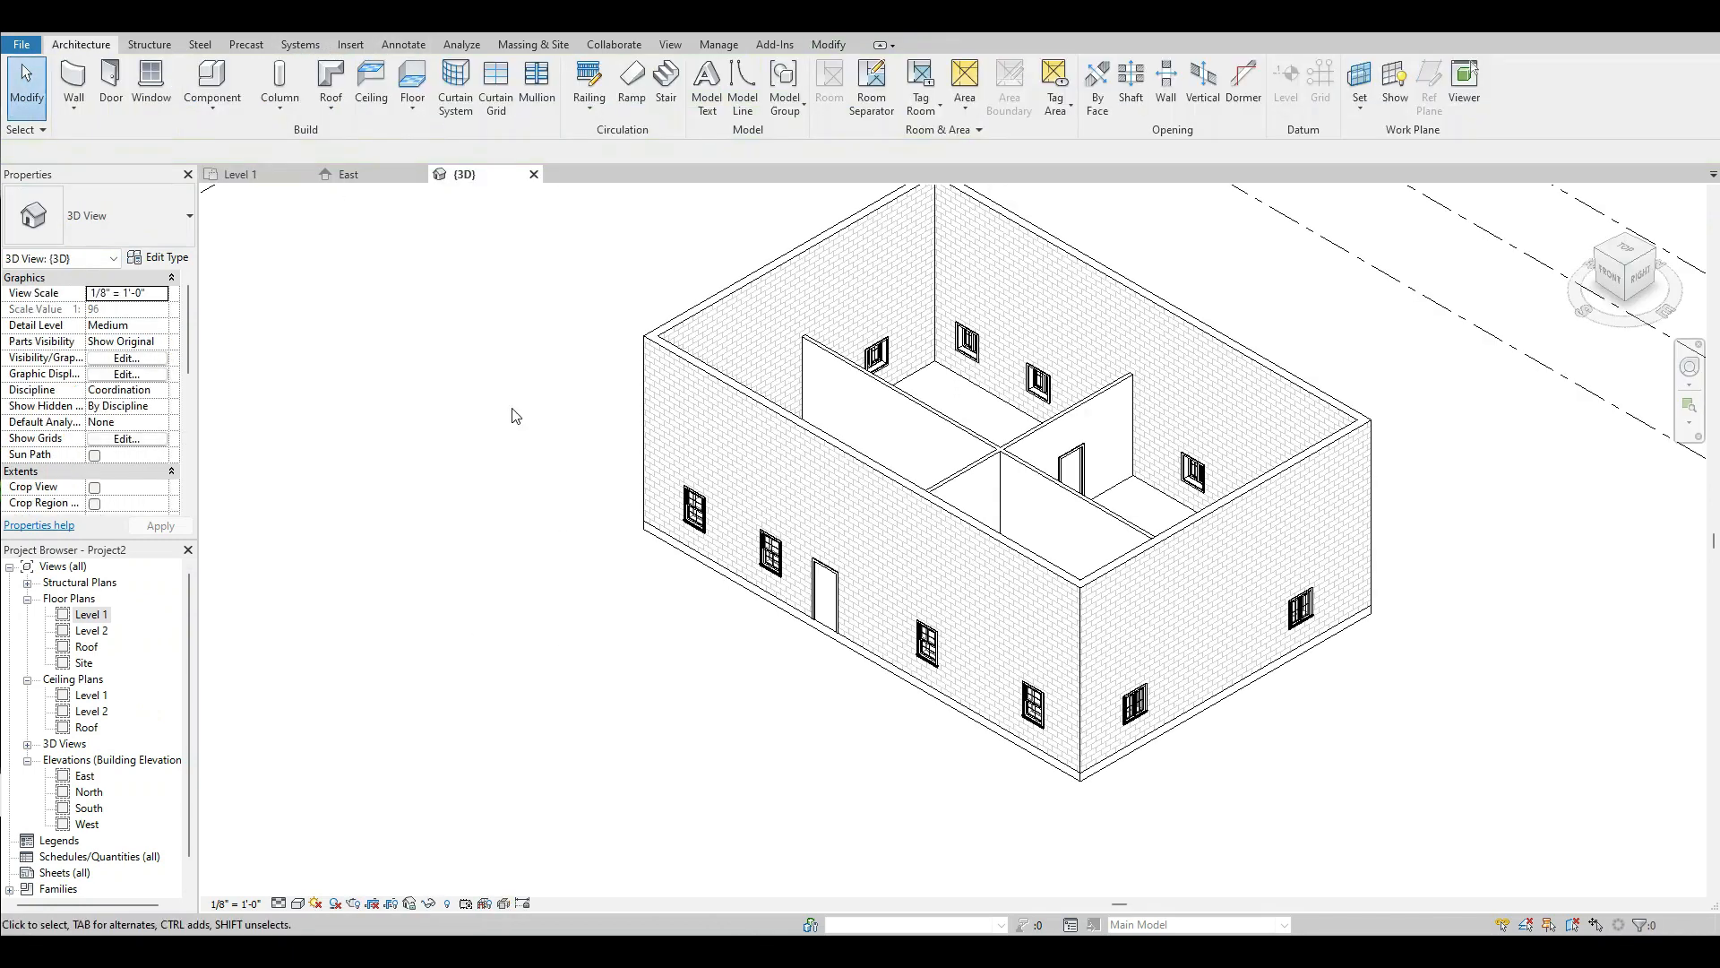
{"action": "scroll", "coordinate": [1234, 668], "scroll_direction": "up", "scroll_amount": 2}
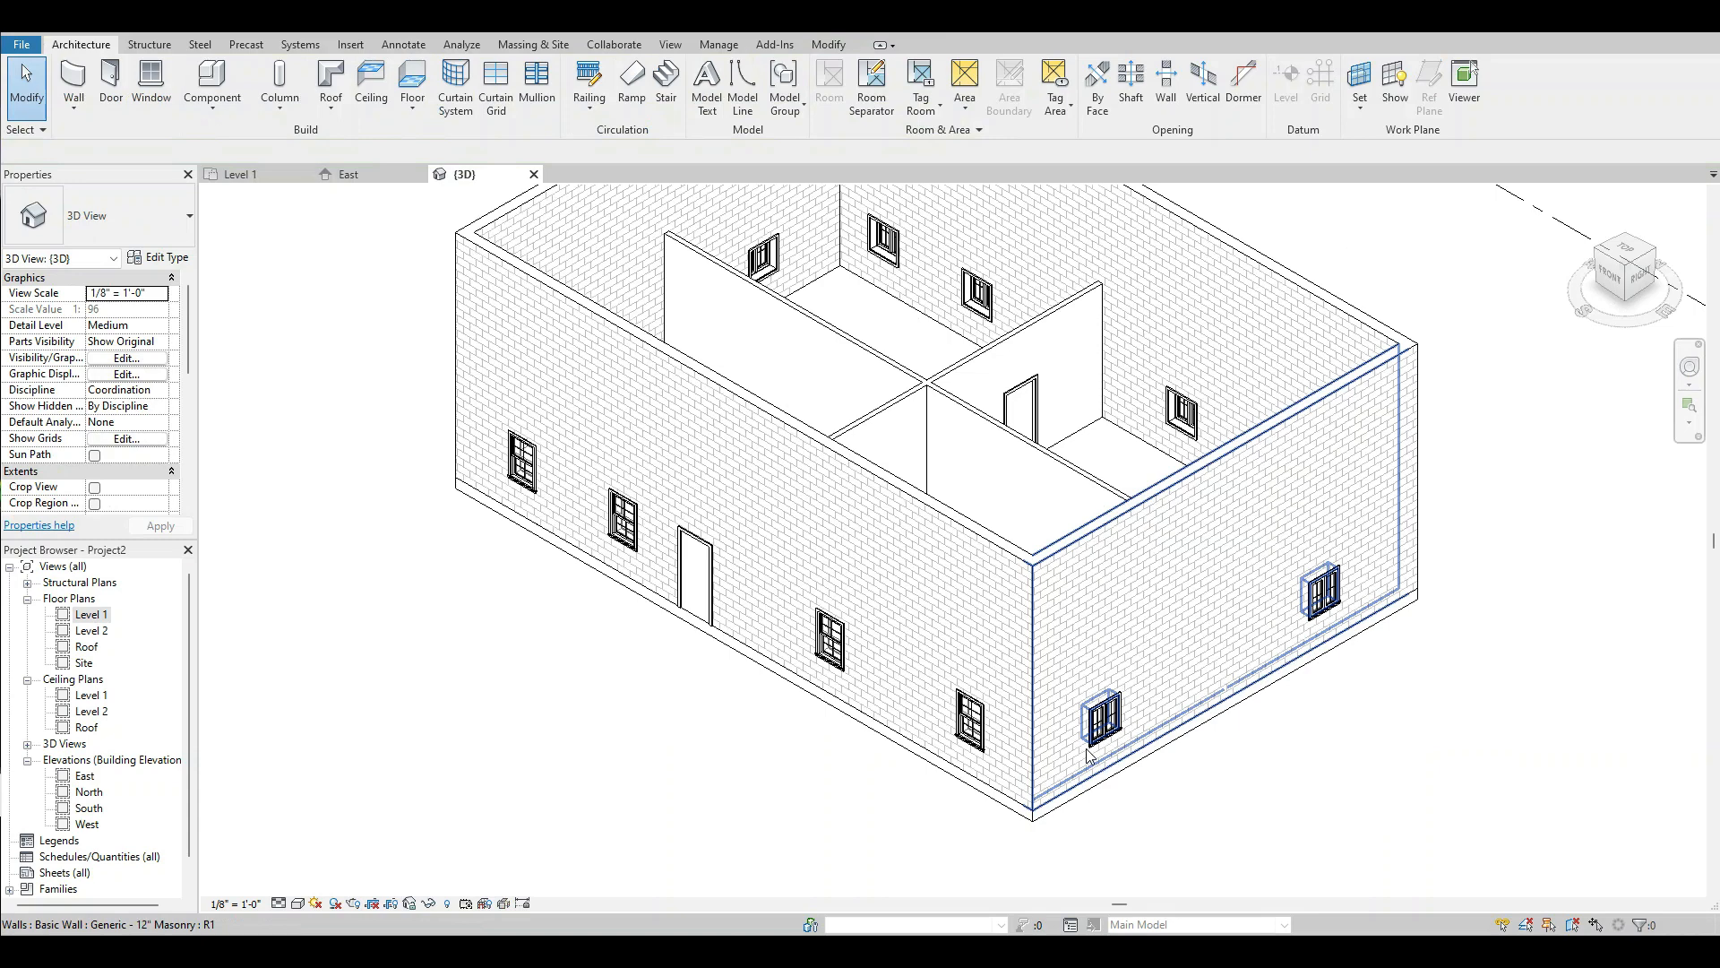
{"action": "left_click", "coordinate": [975, 717]}
{"action": "left_click", "coordinate": [834, 638], "text": "ctrl"}
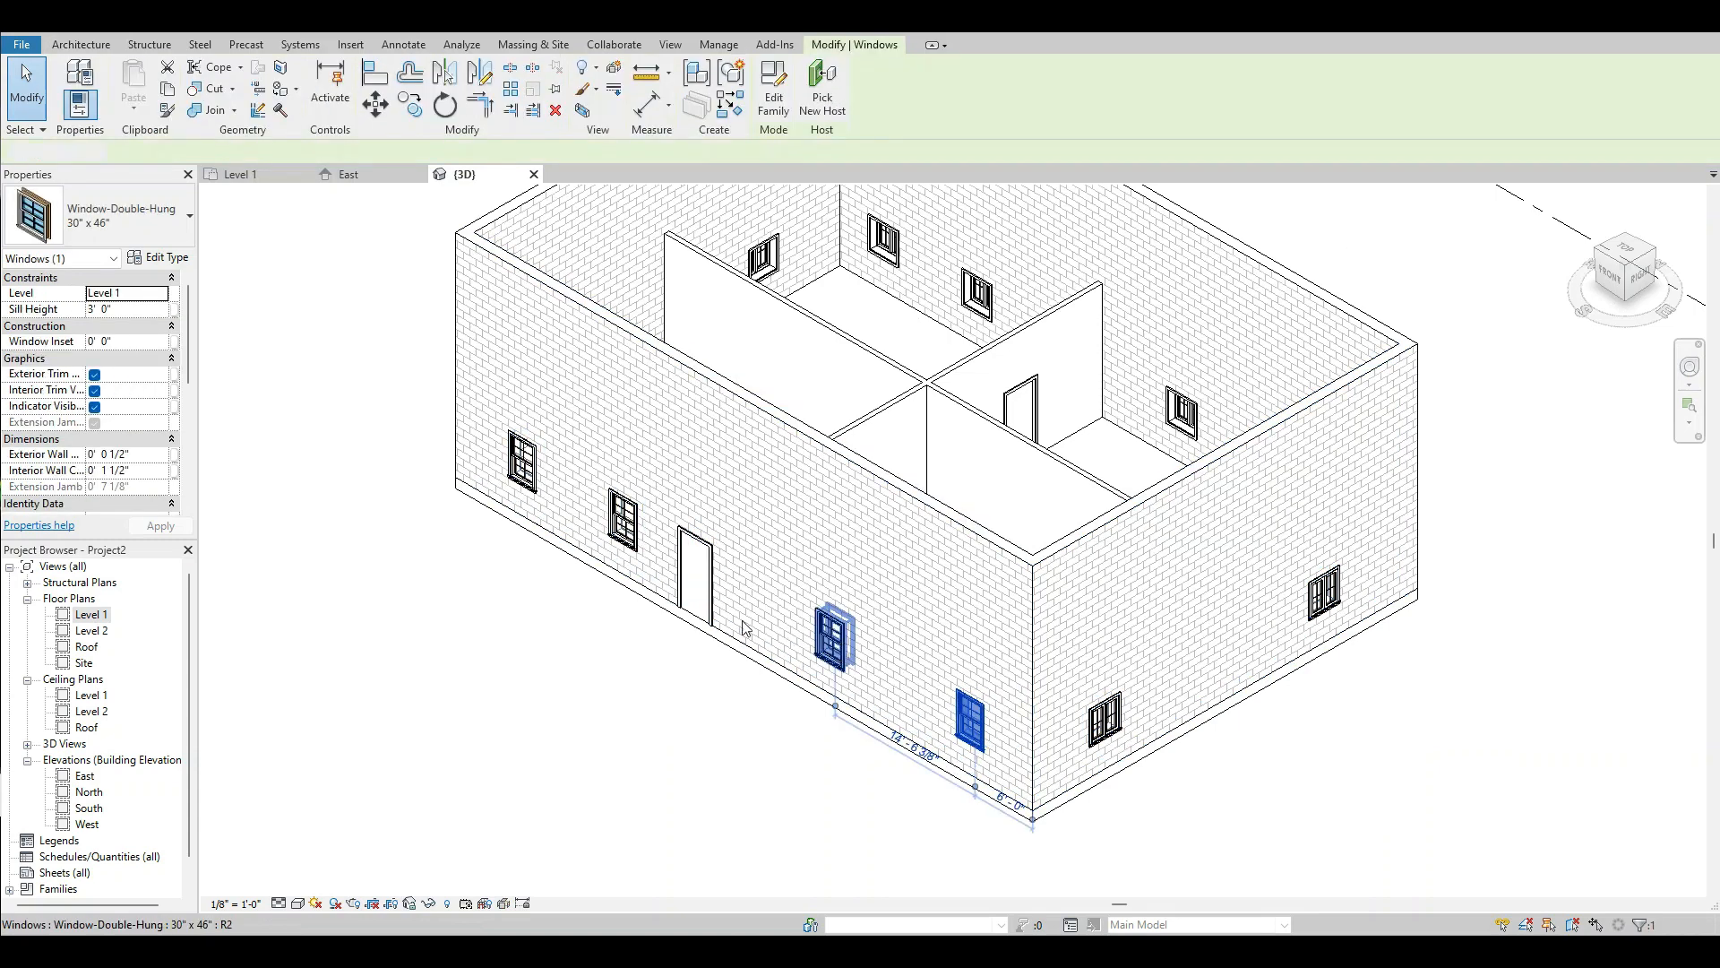
{"action": "left_click", "coordinate": [99, 215]}
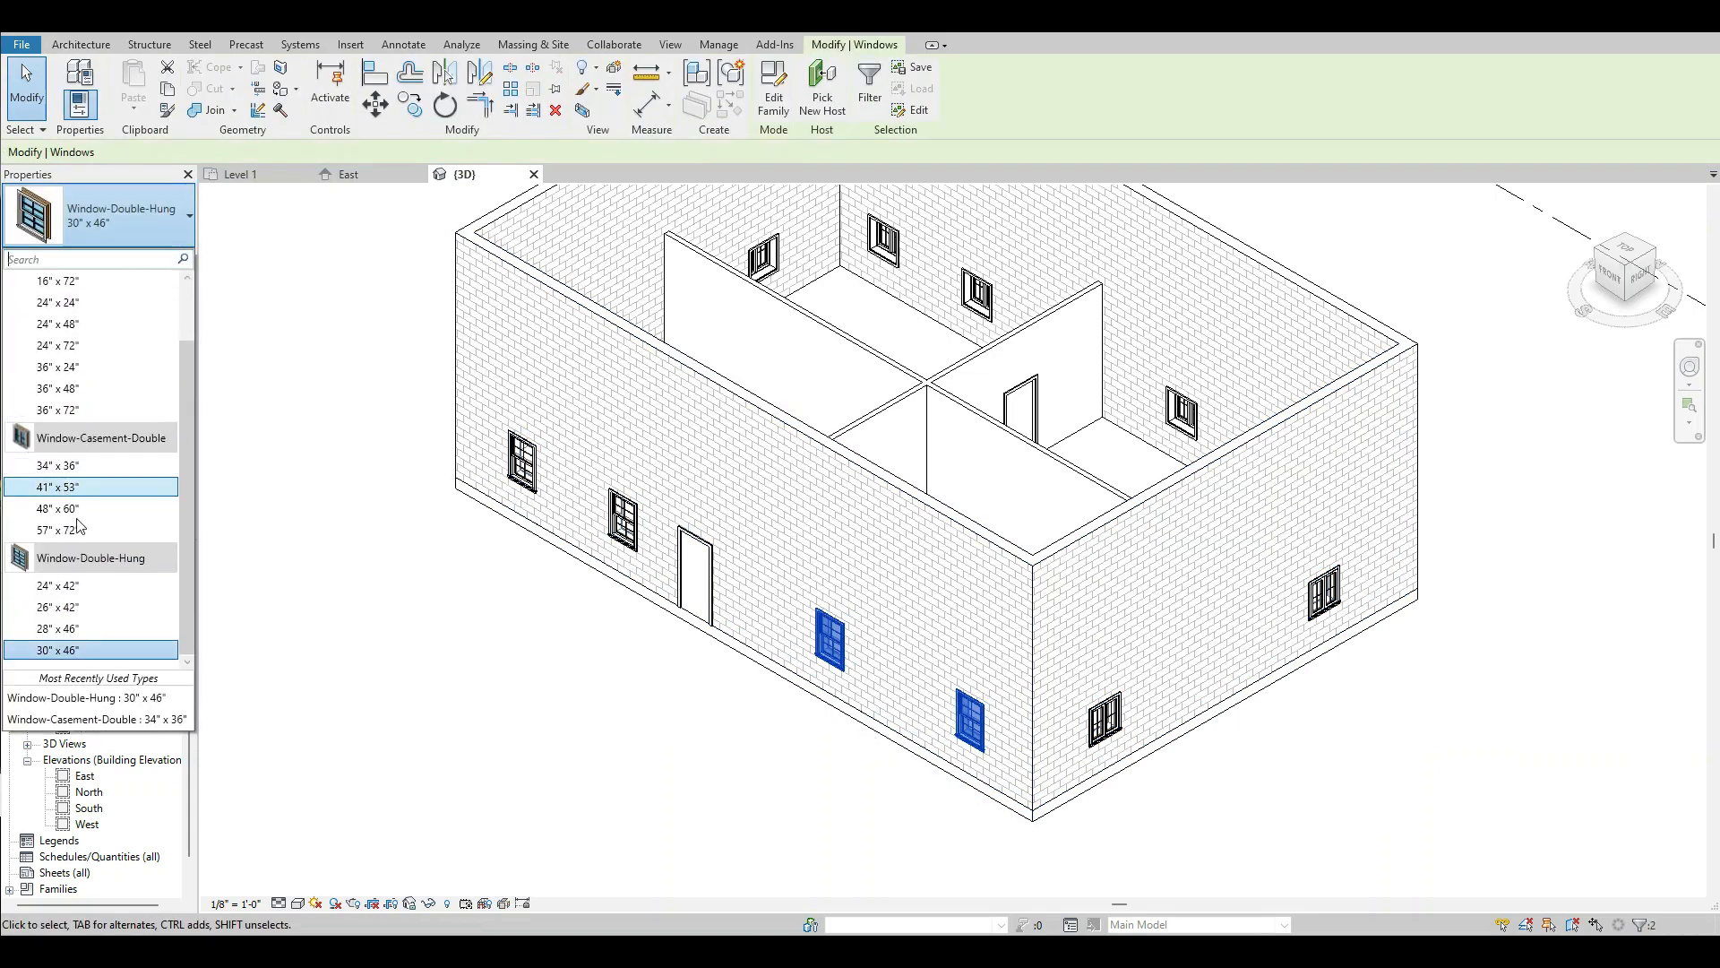
{"action": "left_click", "coordinate": [90, 410]}
{"action": "left_click", "coordinate": [456, 661]}
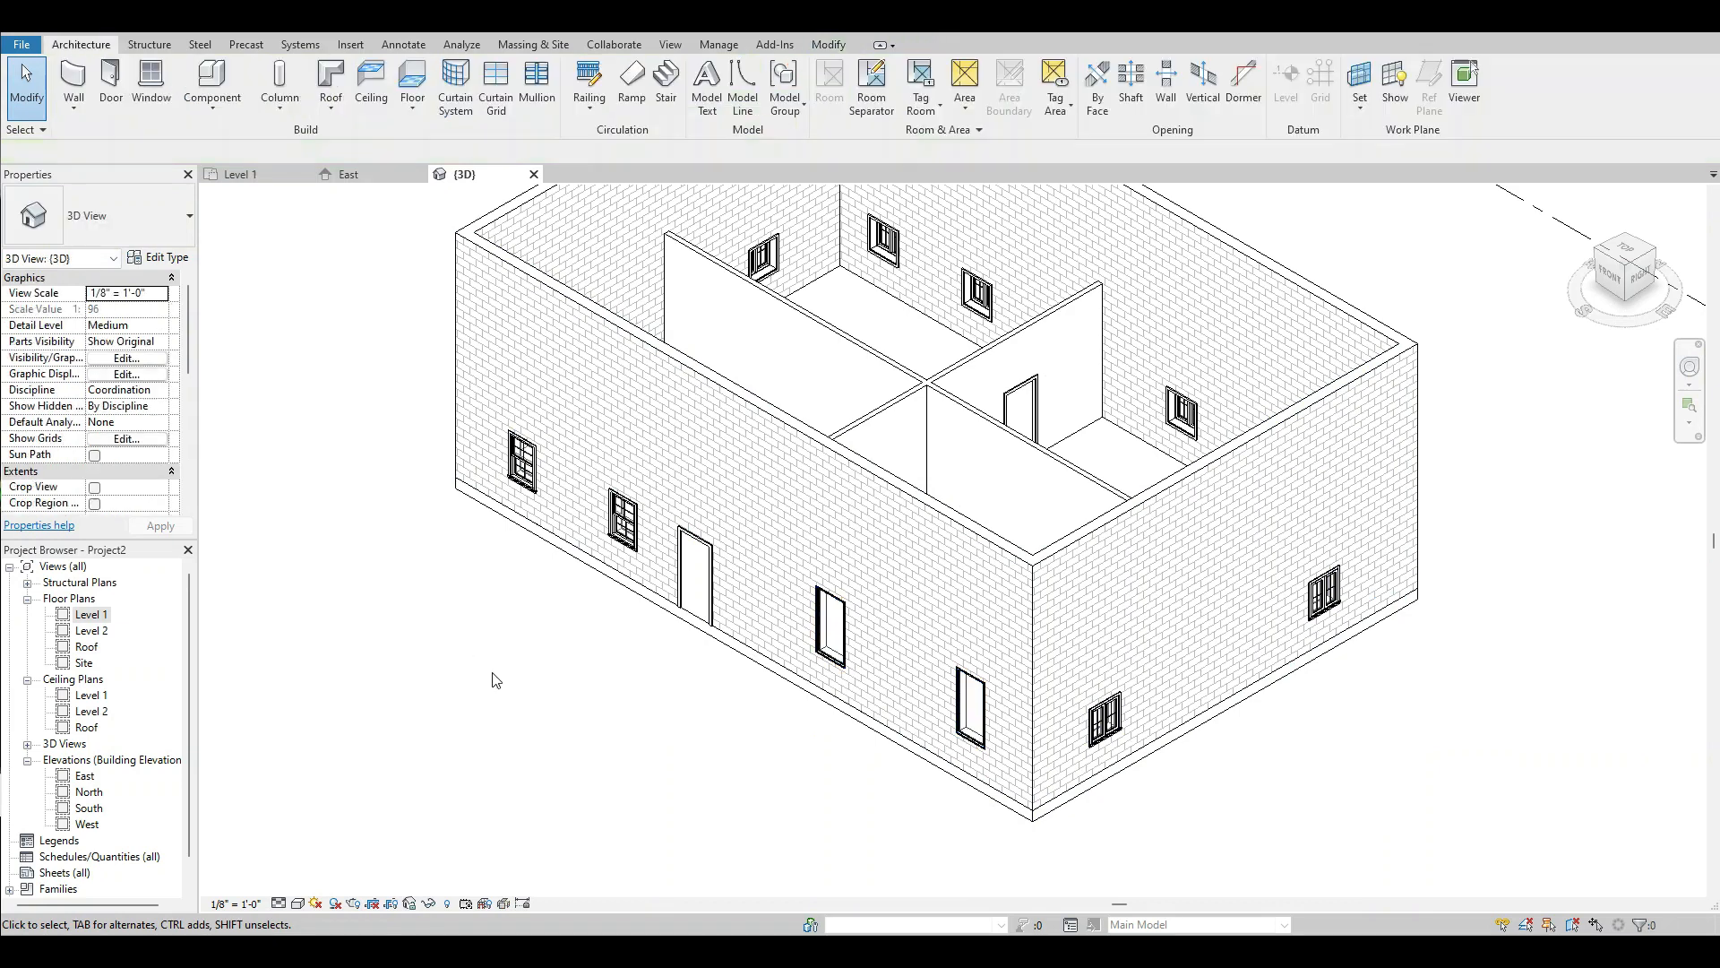
Change the two south wall windows west of the door to the Fixed 36" x 72" type.
{"action": "left_click", "coordinate": [523, 464]}
{"action": "left_click", "coordinate": [617, 527], "text": "ctrl"}
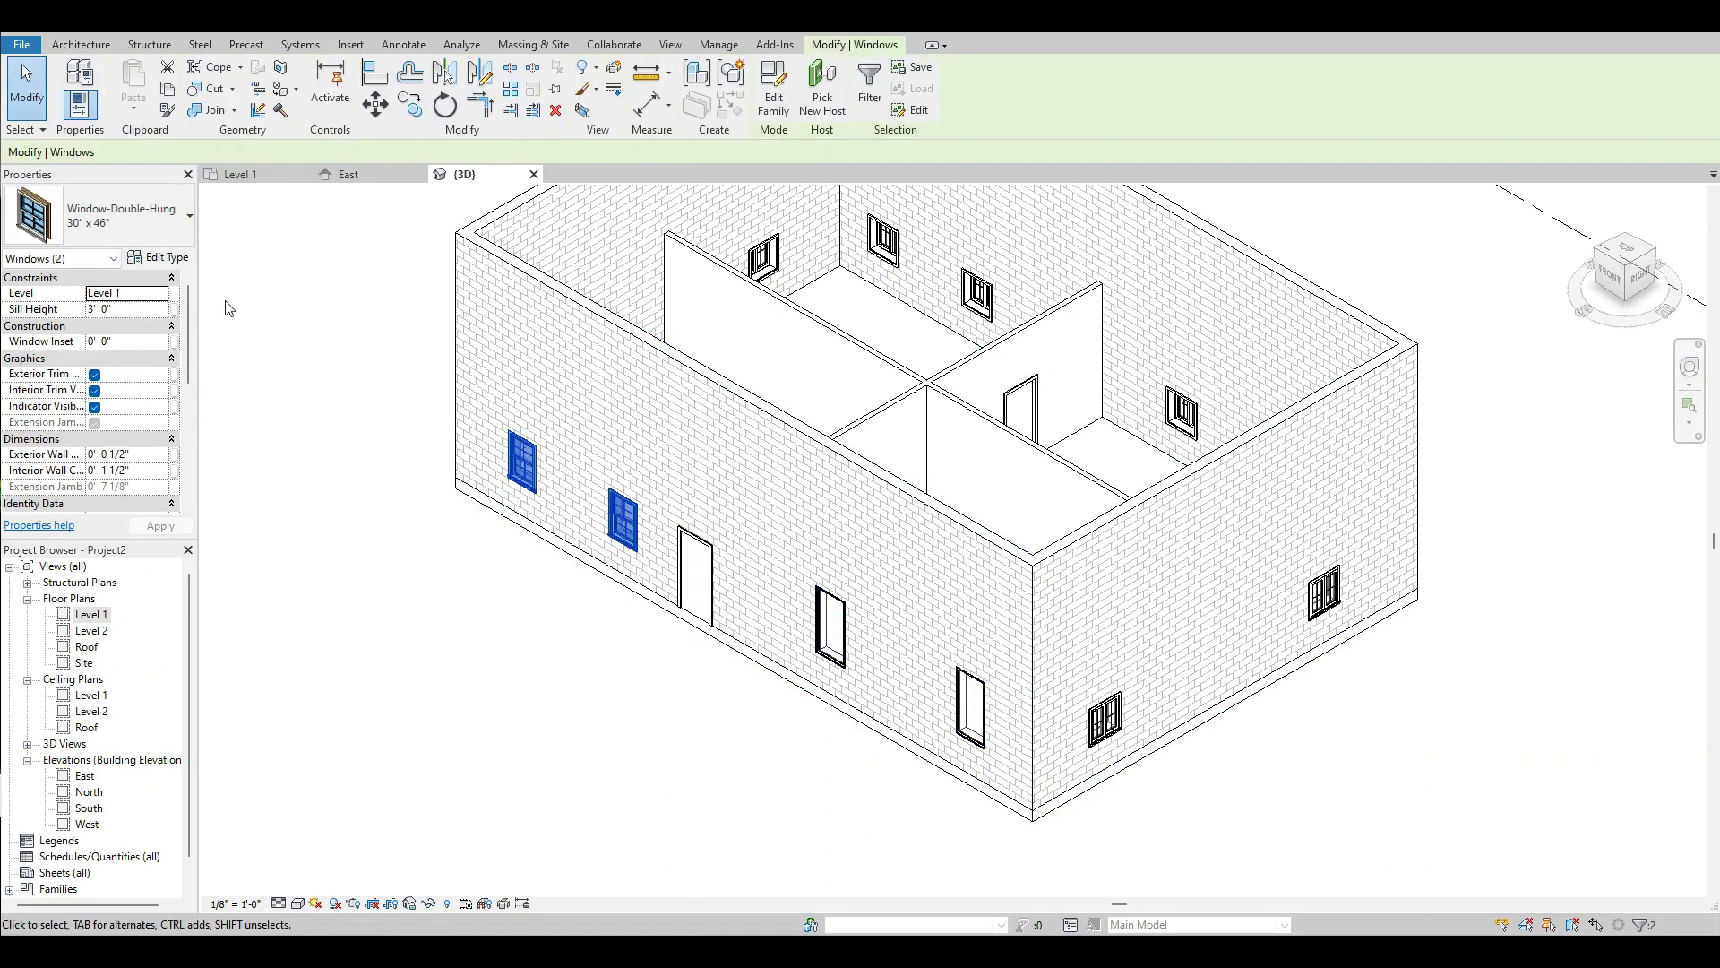
{"action": "left_click", "coordinate": [98, 215]}
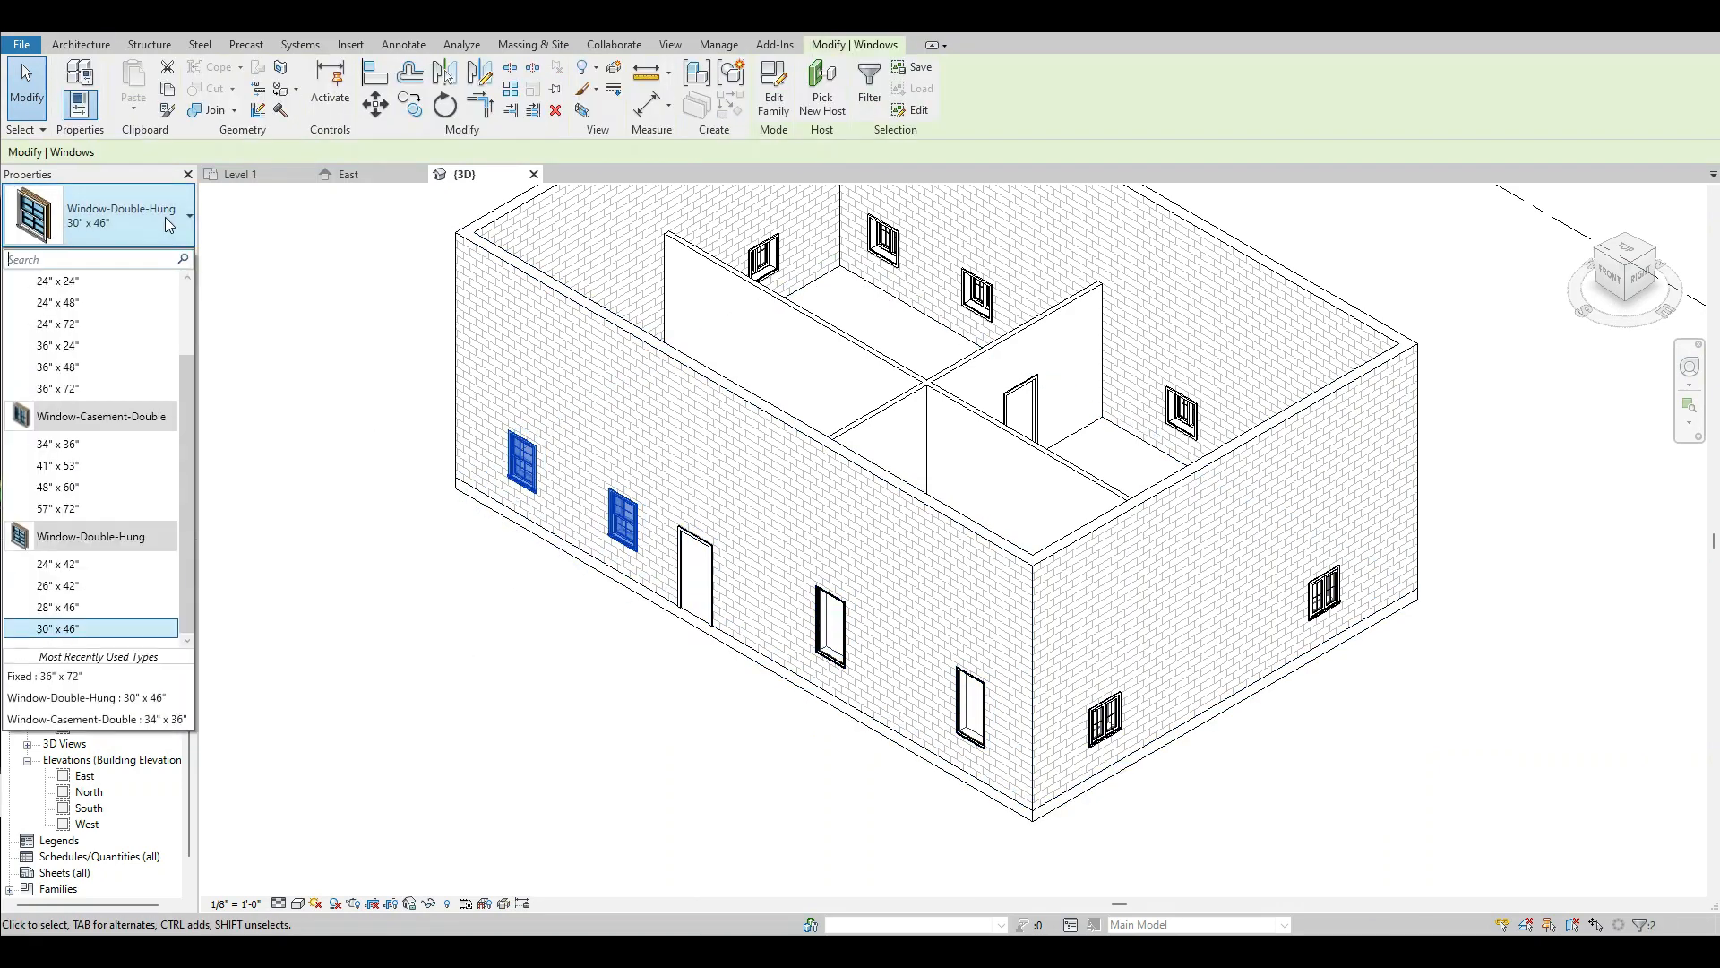
{"action": "left_click", "coordinate": [90, 388]}
{"action": "left_click", "coordinate": [465, 640]}
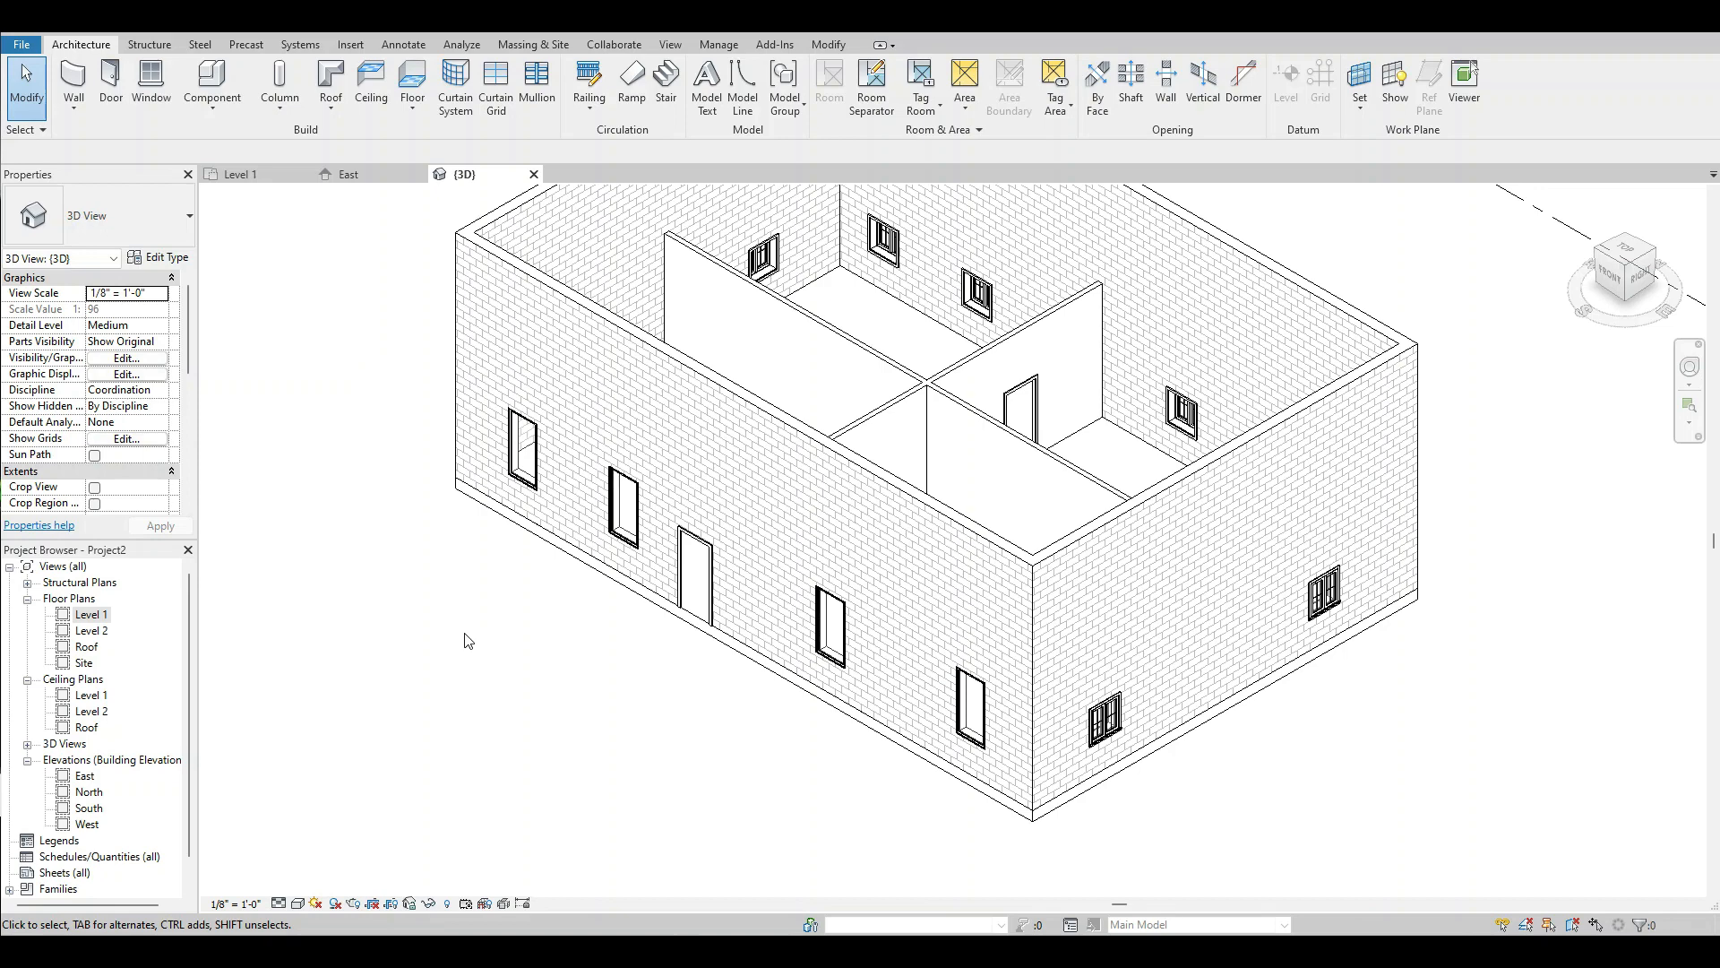
In the Level 1 floor plan, start an aligned dimension string at the north wall's outer face, through the northern east-wall window's center to the east-west partition's centerline.
{"action": "double_click", "coordinate": [91, 615]}
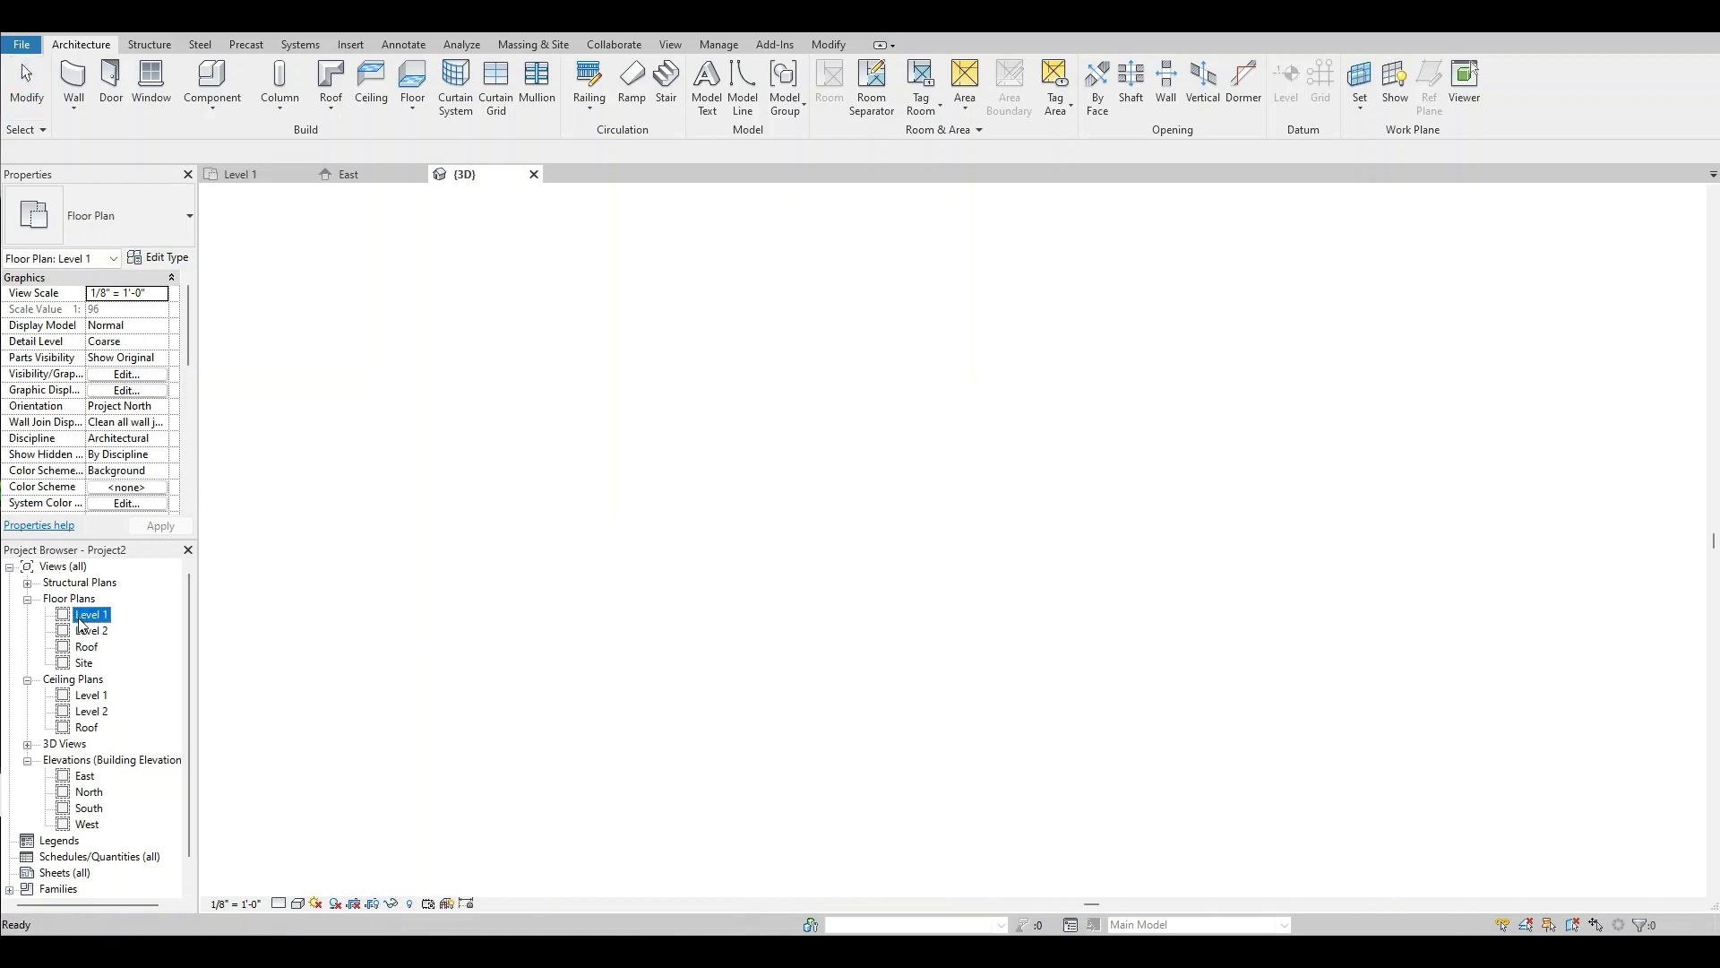
{"action": "scroll", "coordinate": [798, 593], "scroll_direction": "down", "scroll_amount": 3}
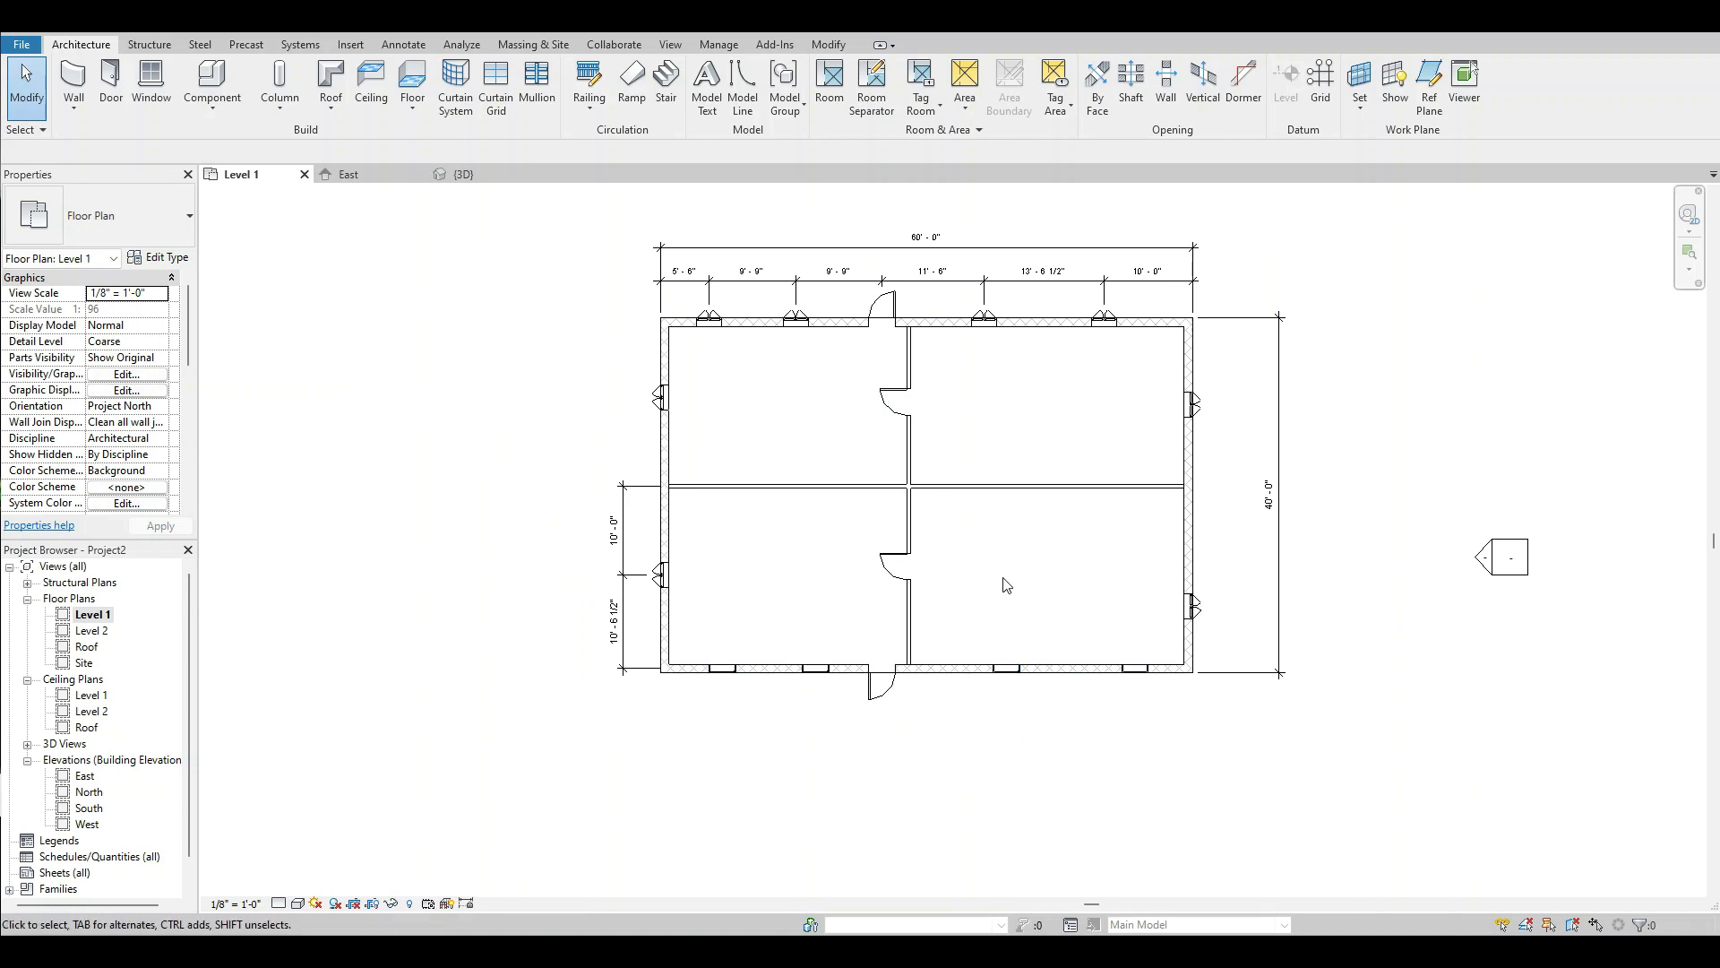
{"action": "scroll", "coordinate": [928, 638], "scroll_direction": "down", "scroll_amount": 2}
{"action": "scroll", "coordinate": [1024, 504], "scroll_direction": "up", "scroll_amount": 3}
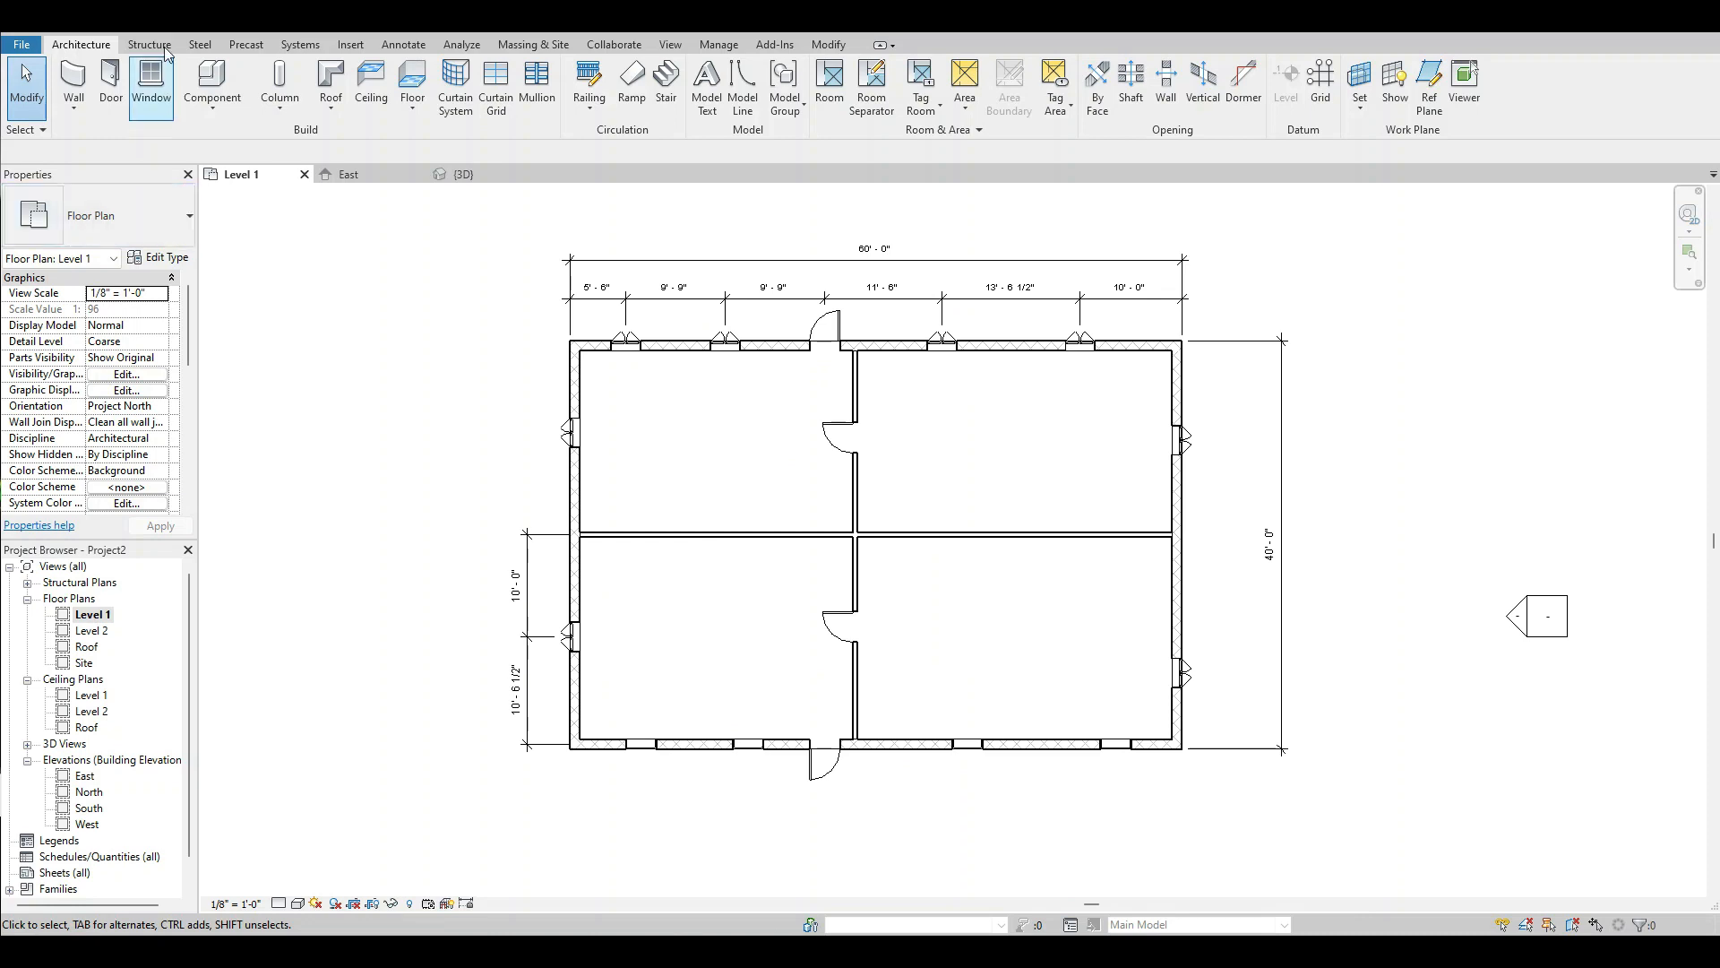
{"action": "key", "text": "d"}
{"action": "key", "text": "i"}
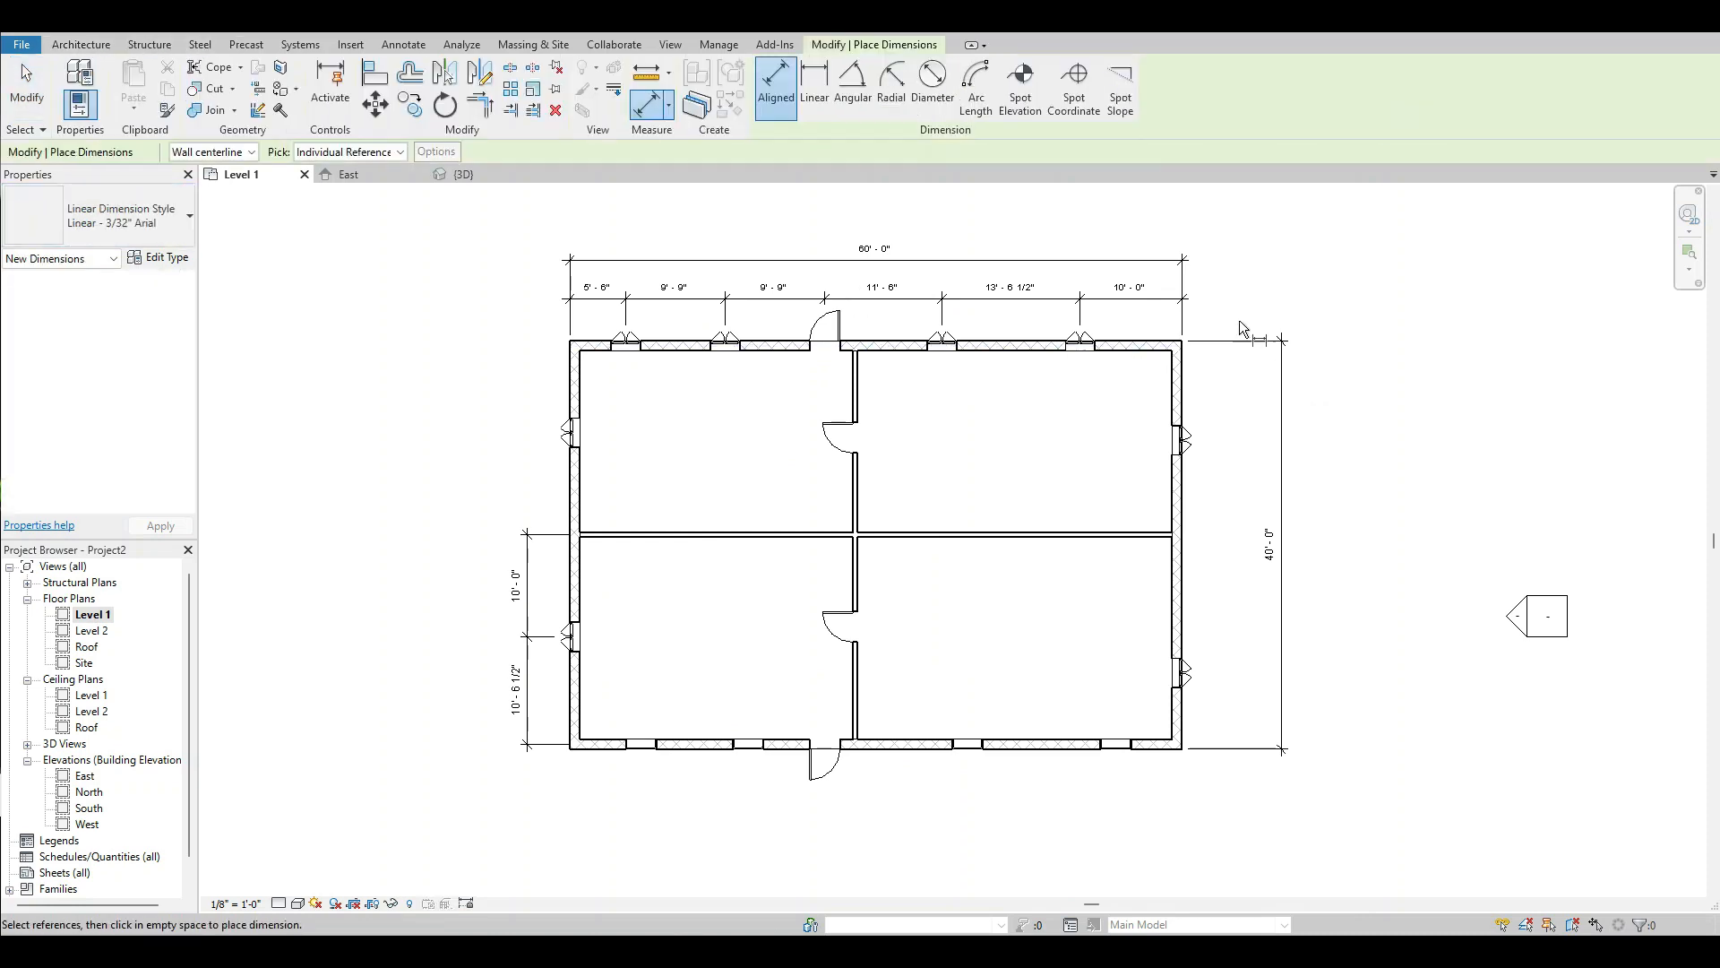
{"action": "scroll", "coordinate": [1240, 322], "scroll_direction": "up", "scroll_amount": 3}
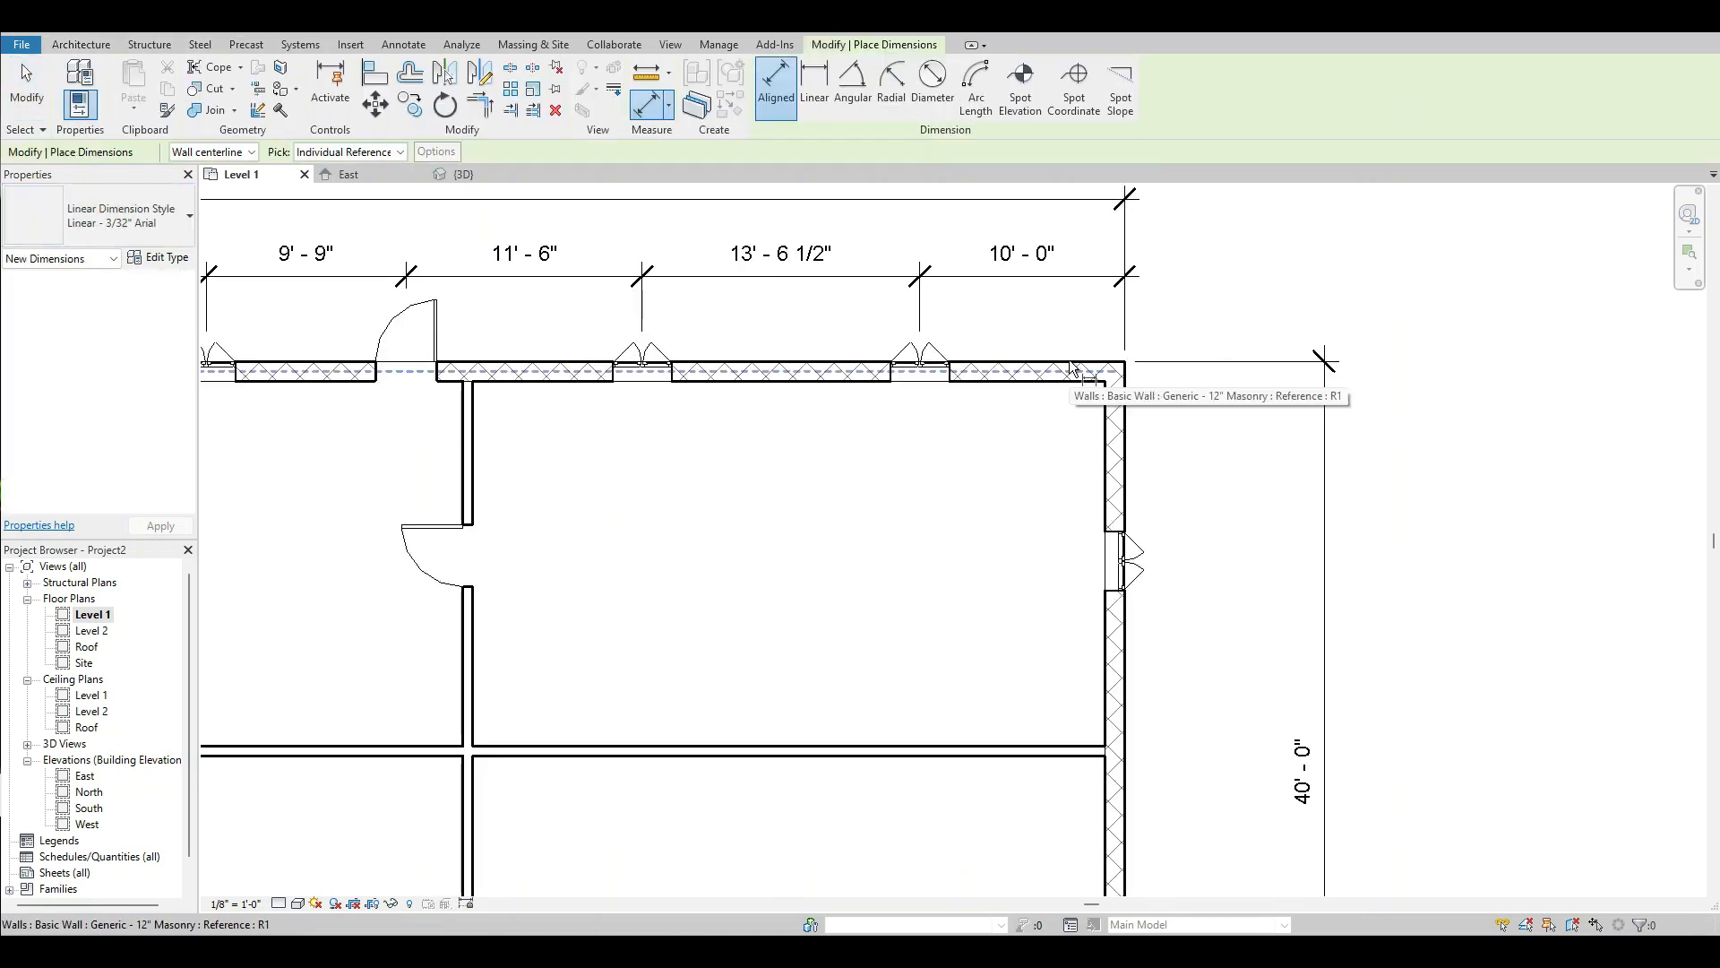
{"action": "left_click", "coordinate": [1074, 365]}
{"action": "scroll", "coordinate": [1124, 557], "scroll_direction": "down", "scroll_amount": 3}
{"action": "scroll", "coordinate": [1153, 470], "scroll_direction": "up", "scroll_amount": 4}
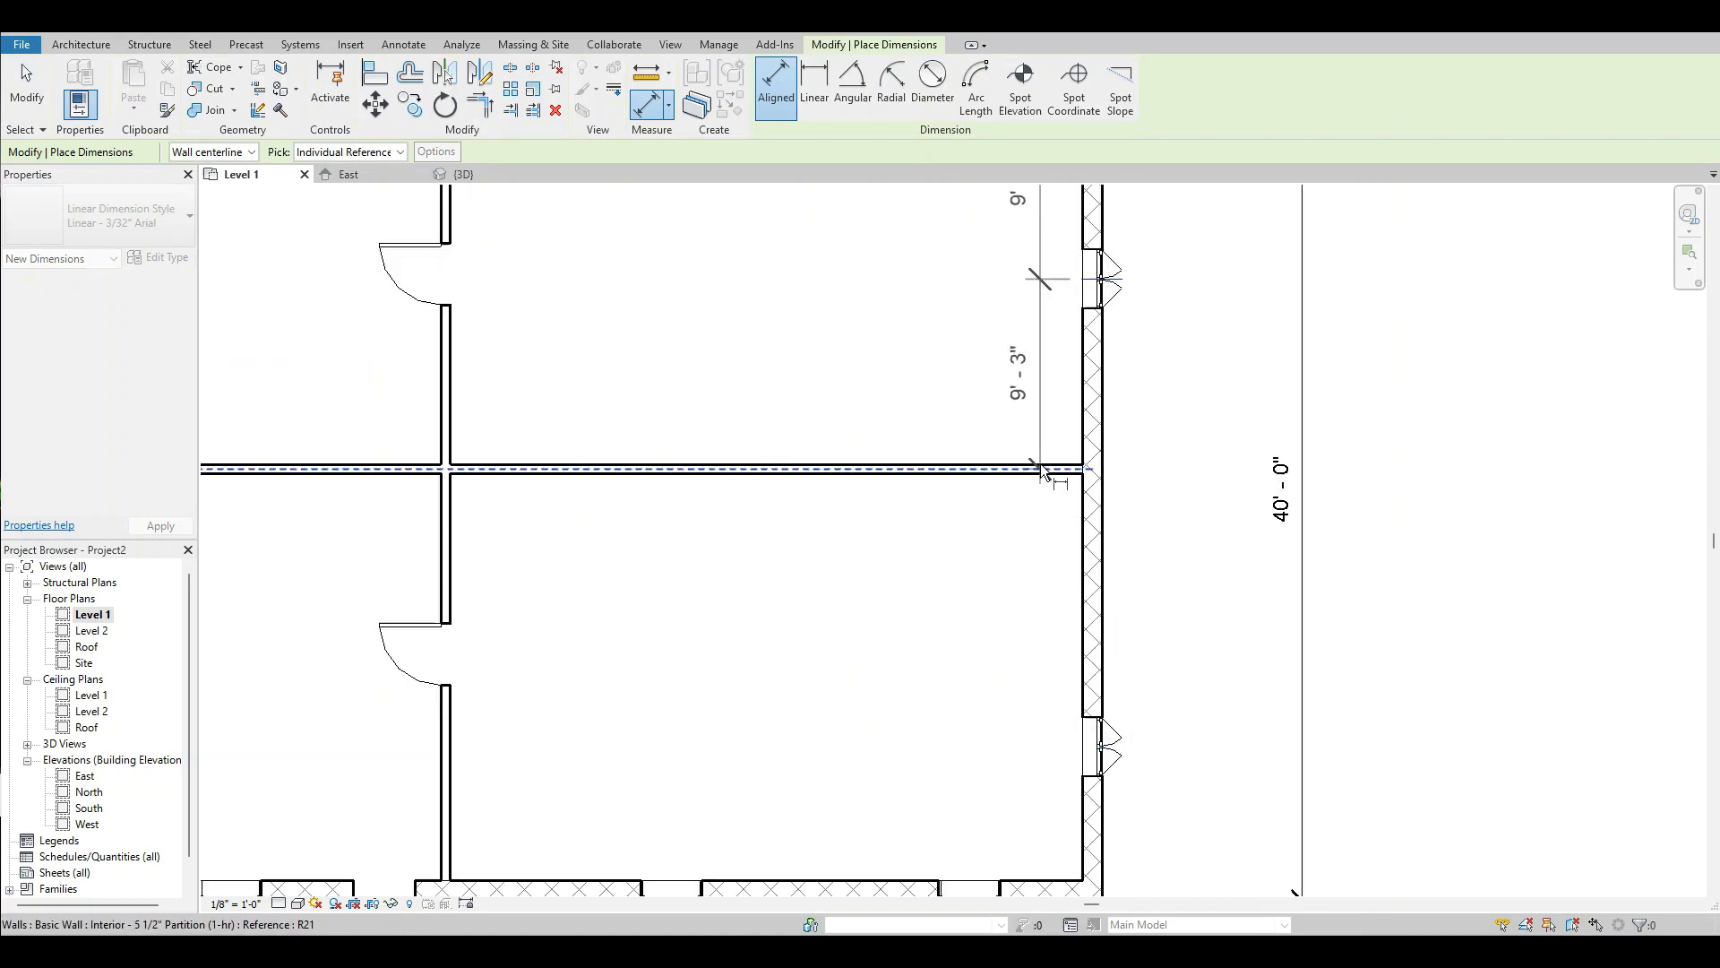
Continue the string through the southern east-wall window's center to the south wall's outer face, placing it between the east wall and the overall 40' dimension.
{"action": "scroll", "coordinate": [1040, 465], "scroll_direction": "down", "scroll_amount": 3}
{"action": "scroll", "coordinate": [1109, 593], "scroll_direction": "up", "scroll_amount": 3}
{"action": "left_click", "coordinate": [1080, 591]}
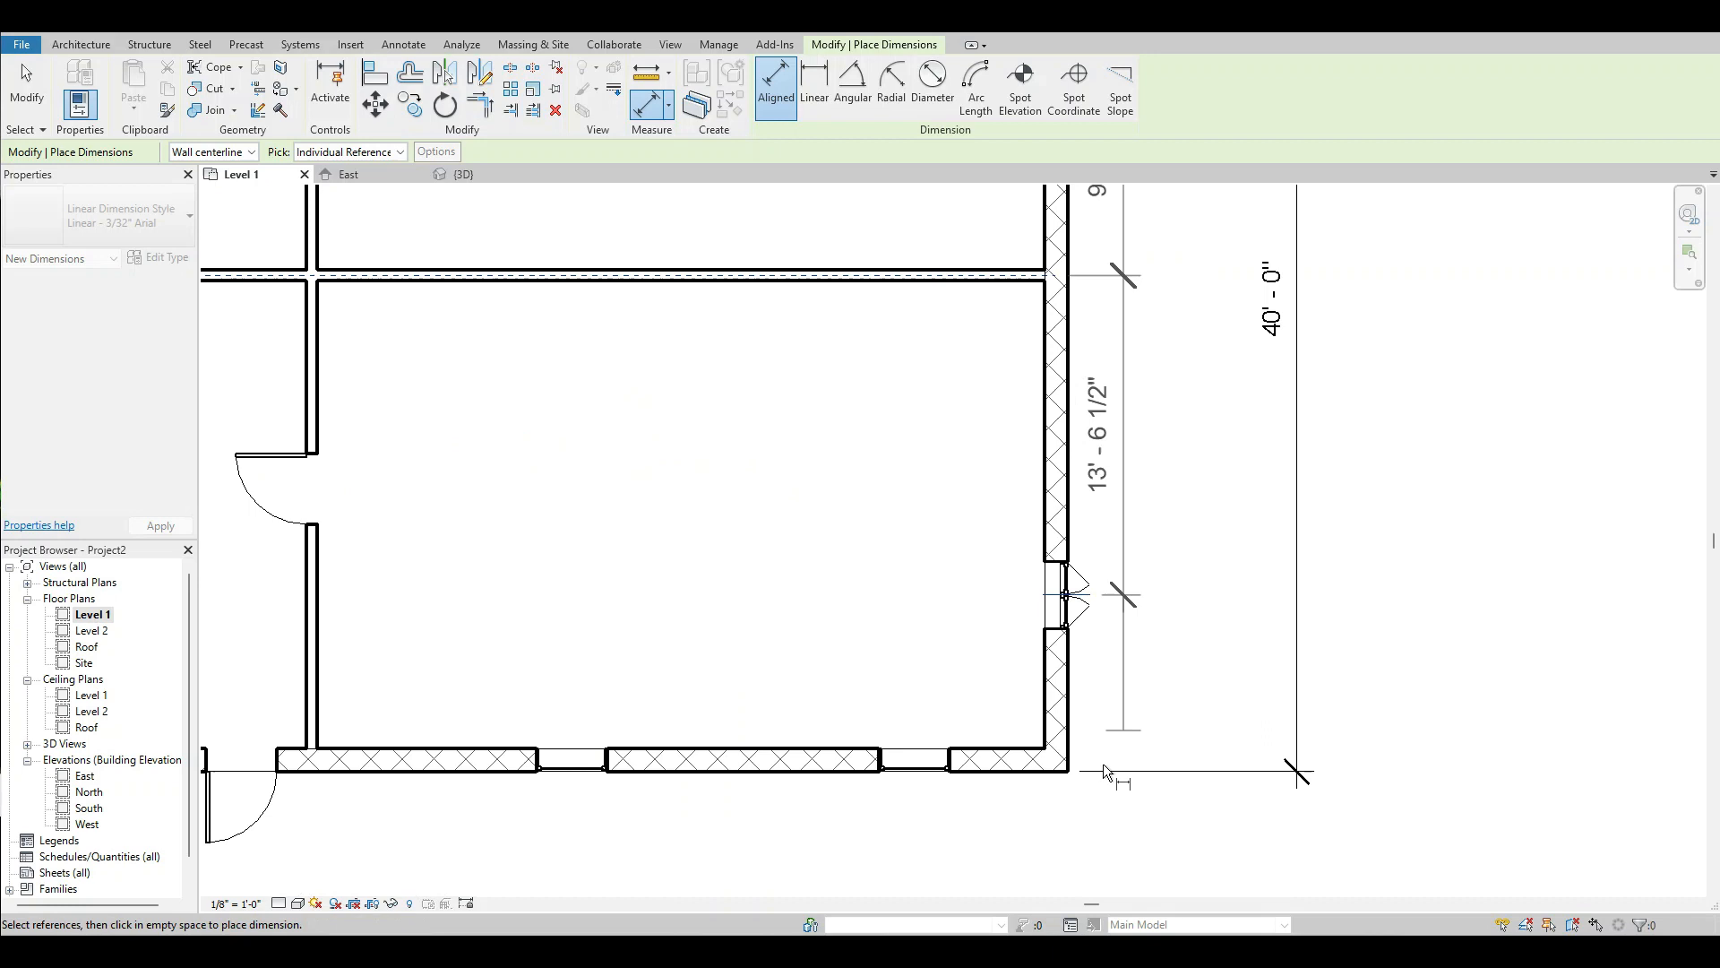
{"action": "left_click", "coordinate": [1017, 773]}
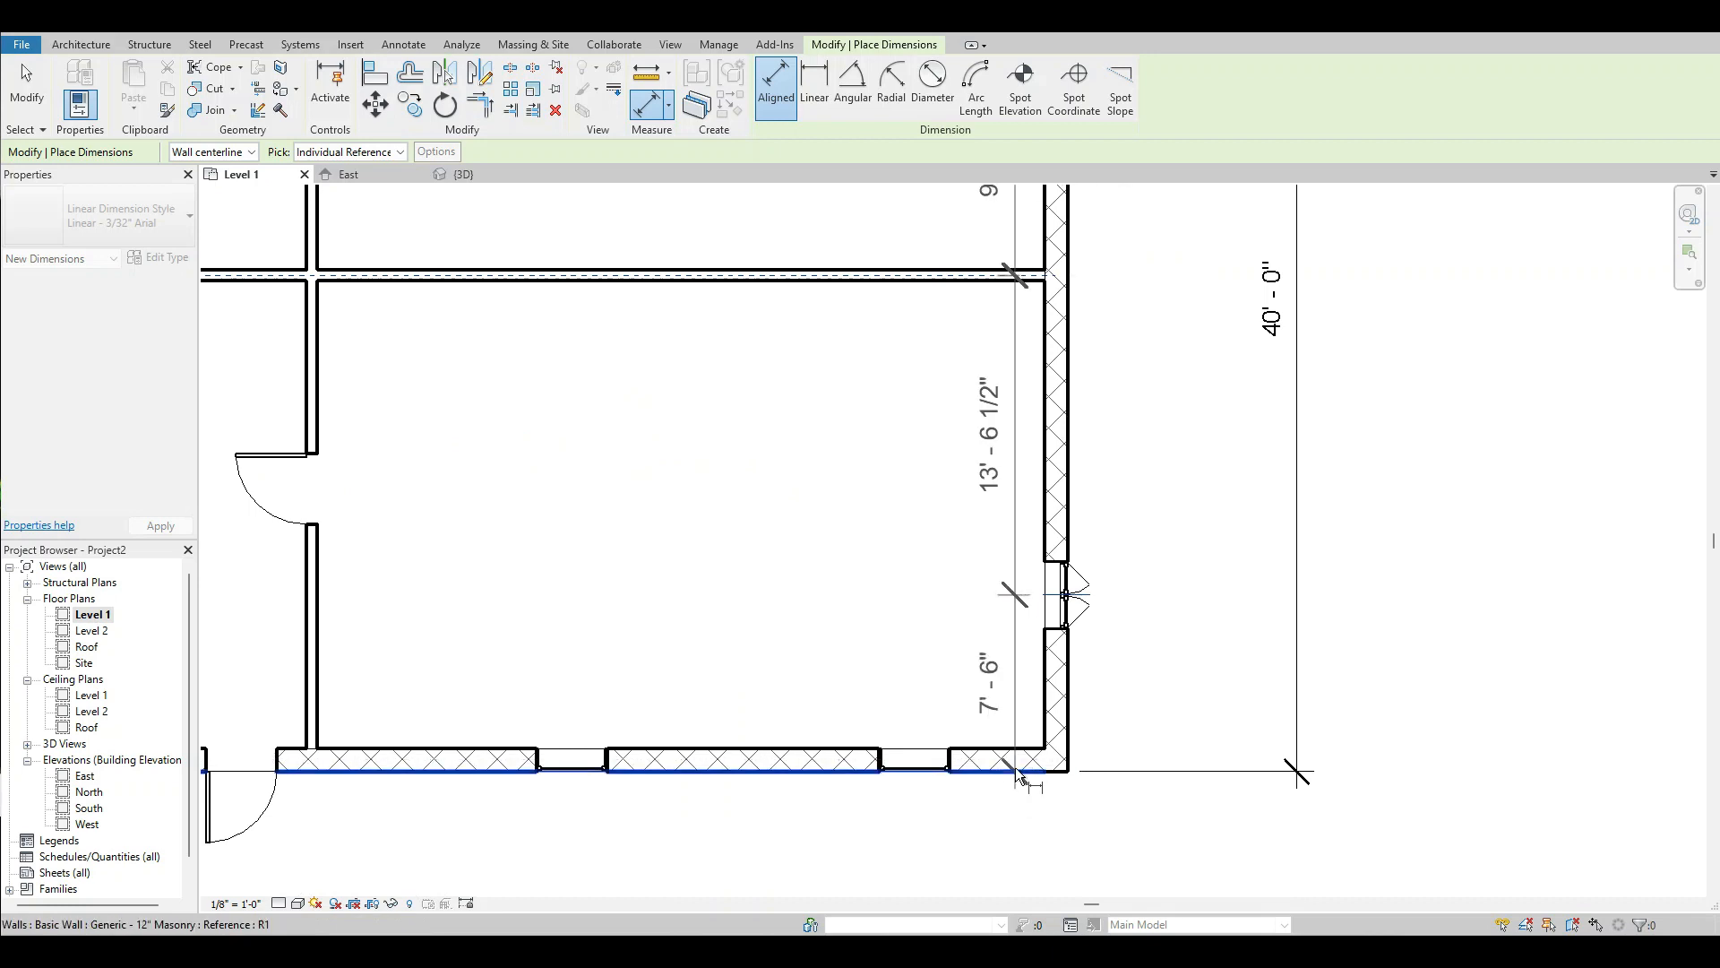
{"action": "scroll", "coordinate": [1021, 775], "scroll_direction": "down", "scroll_amount": 3}
{"action": "left_click", "coordinate": [1114, 757]}
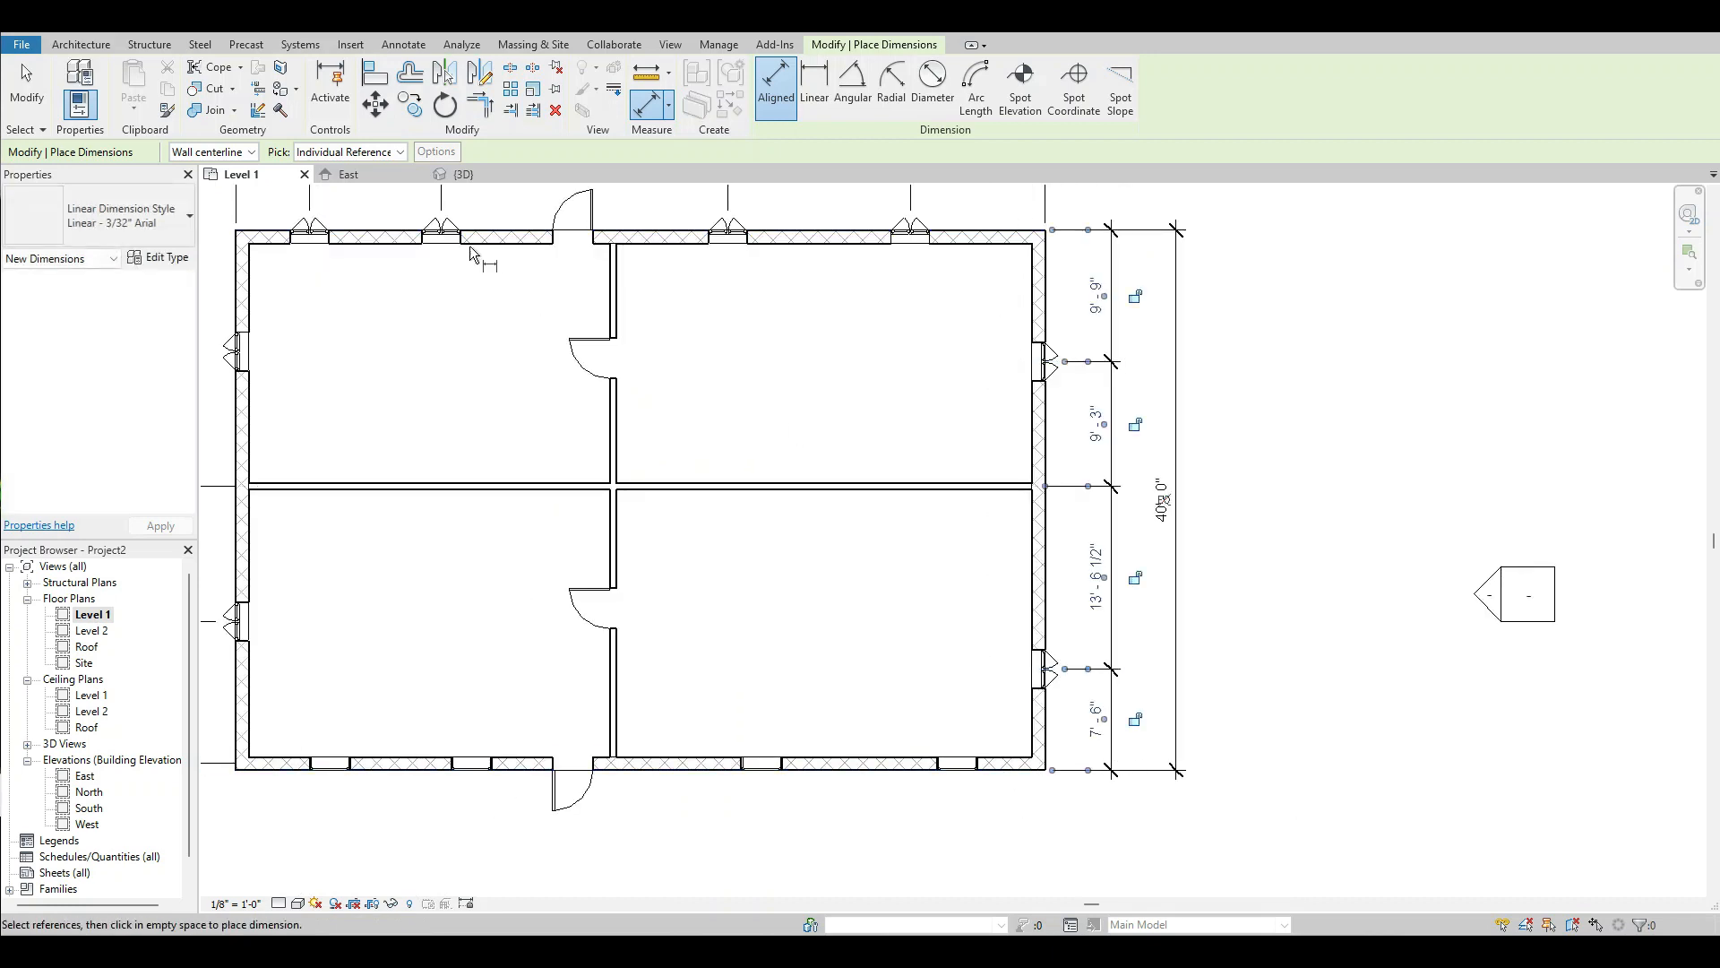
{"action": "left_click", "coordinate": [26, 85]}
Delete the dimension string along the outside of the west wall.
{"action": "scroll", "coordinate": [1032, 543], "scroll_direction": "down", "scroll_amount": 2}
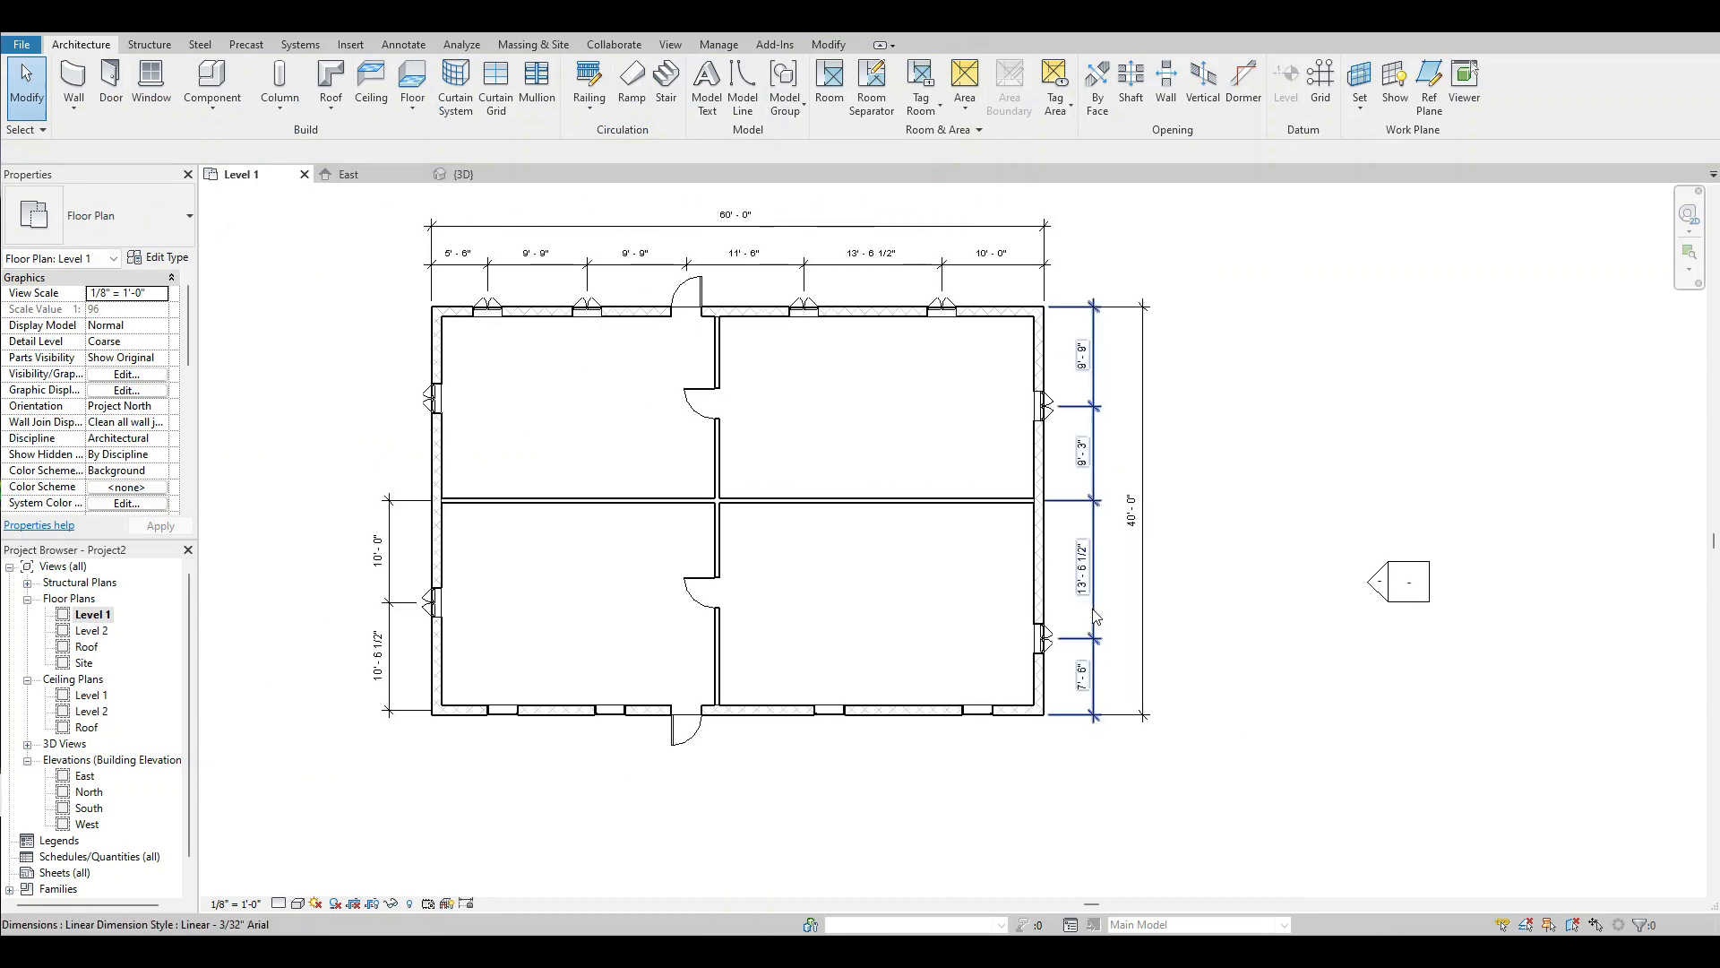
{"action": "scroll", "coordinate": [1084, 617], "scroll_direction": "up", "scroll_amount": 3}
{"action": "scroll", "coordinate": [1140, 582], "scroll_direction": "up", "scroll_amount": 2}
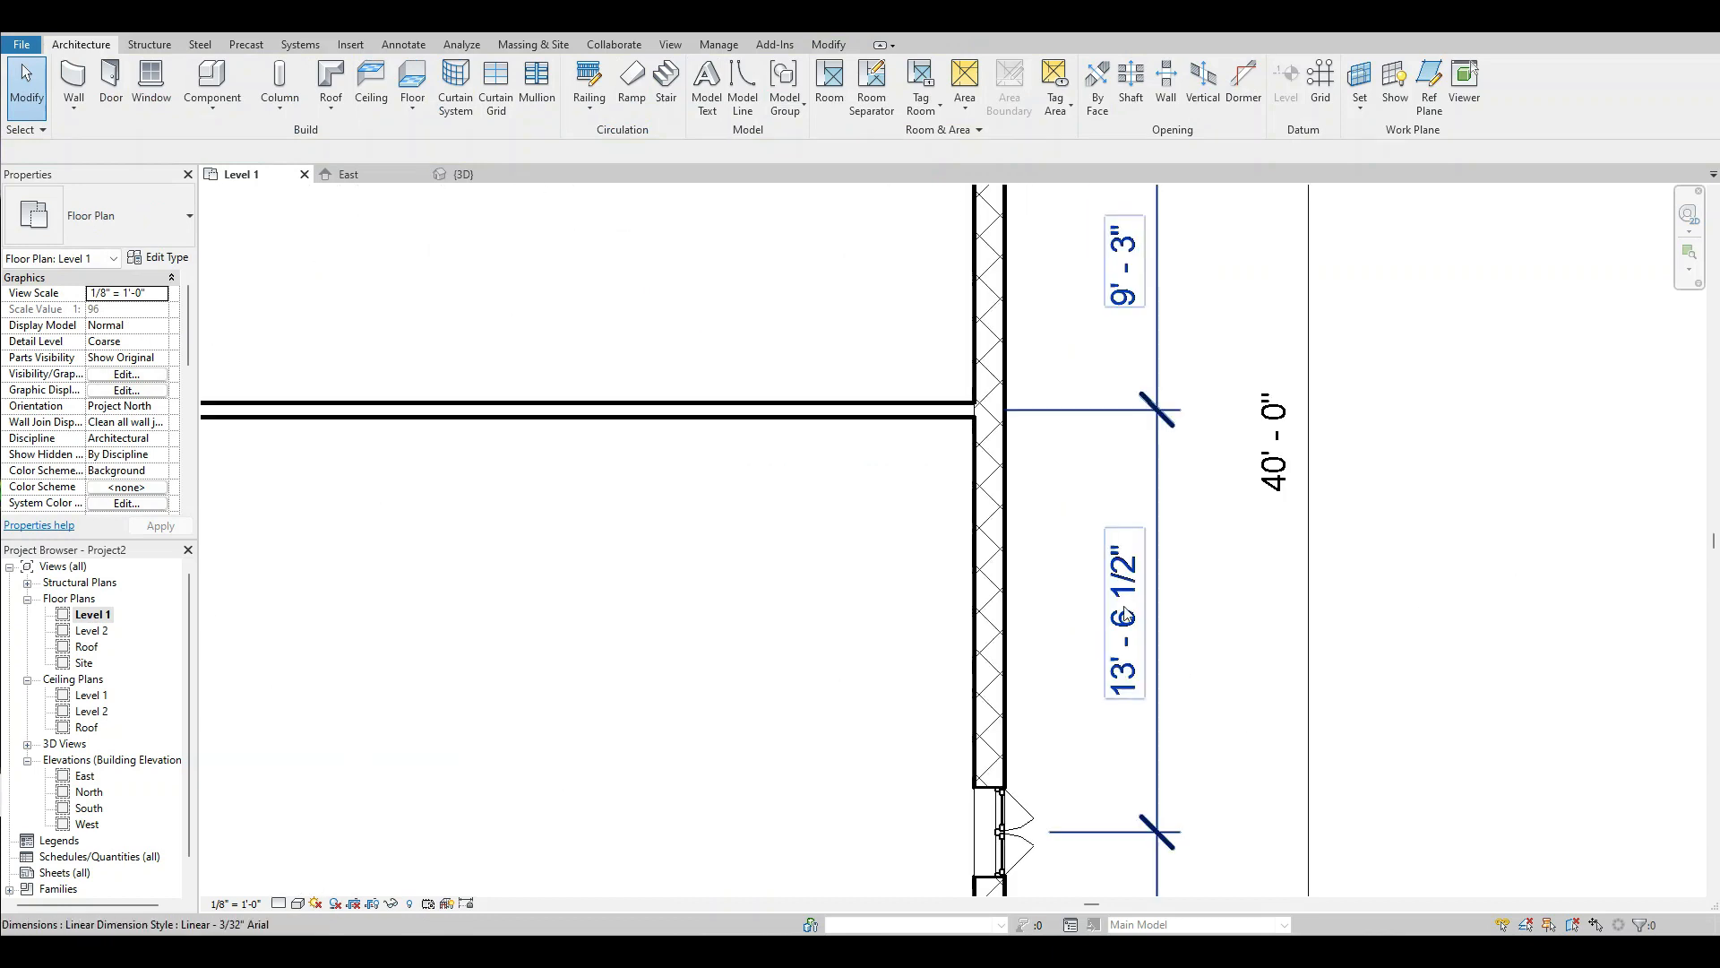
{"action": "scroll", "coordinate": [1218, 602], "scroll_direction": "down", "scroll_amount": 1}
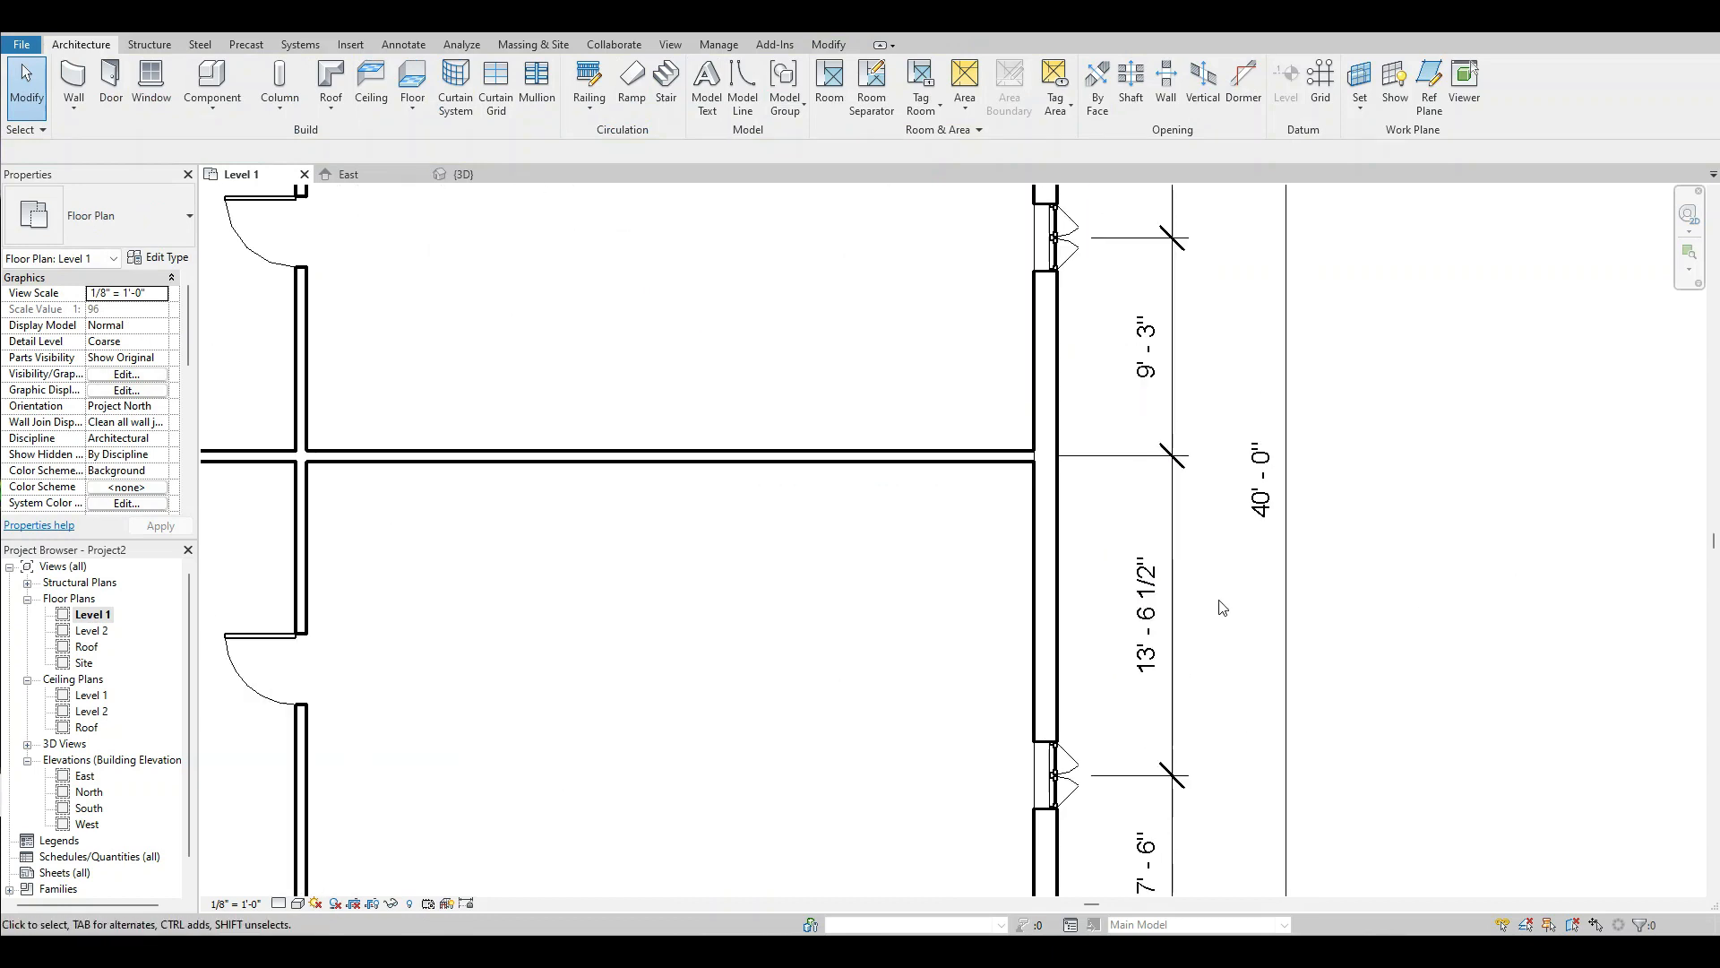
{"action": "scroll", "coordinate": [1223, 607], "scroll_direction": "down", "scroll_amount": 2}
{"action": "scroll", "coordinate": [1210, 609], "scroll_direction": "up", "scroll_amount": 1}
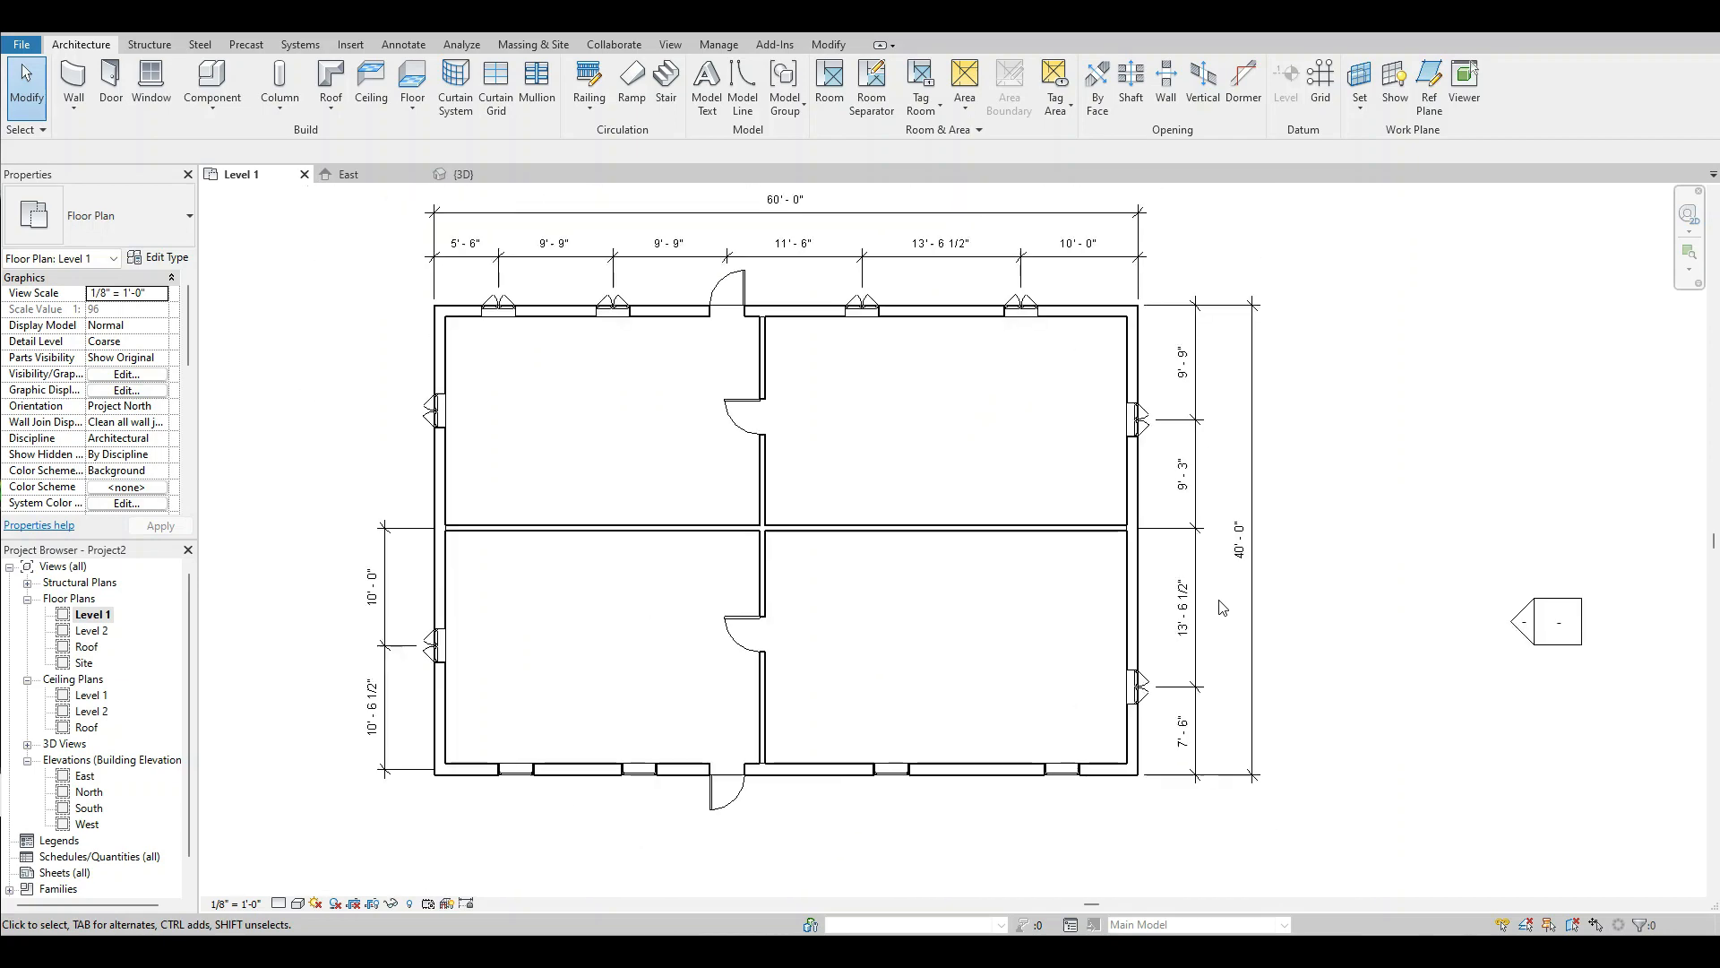
{"action": "left_click", "coordinate": [390, 569]}
{"action": "key", "text": "Delete"}
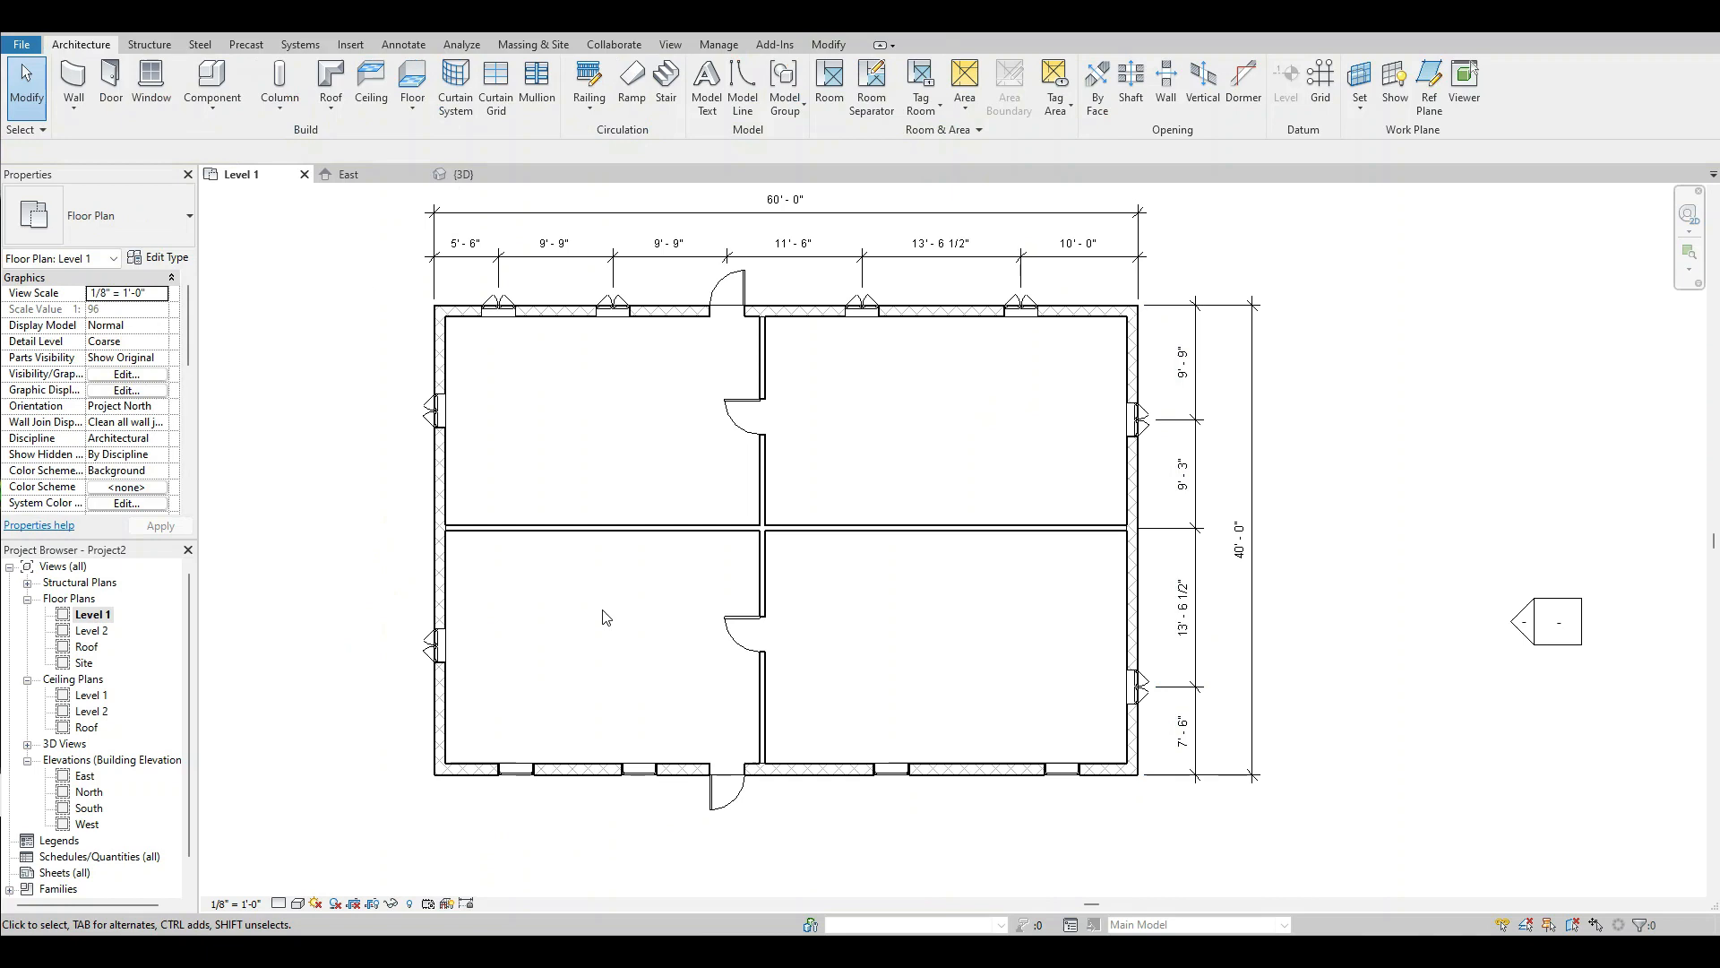
Add a 1/4" Arial text note "Master Bedroom" beyond the building's northeast corner, with a two-segment leader pointing into the northeast room.
{"action": "scroll", "coordinate": [711, 641], "scroll_direction": "down", "scroll_amount": 1}
{"action": "scroll", "coordinate": [941, 663], "scroll_direction": "up", "scroll_amount": 2}
{"action": "scroll", "coordinate": [914, 672], "scroll_direction": "down", "scroll_amount": 1}
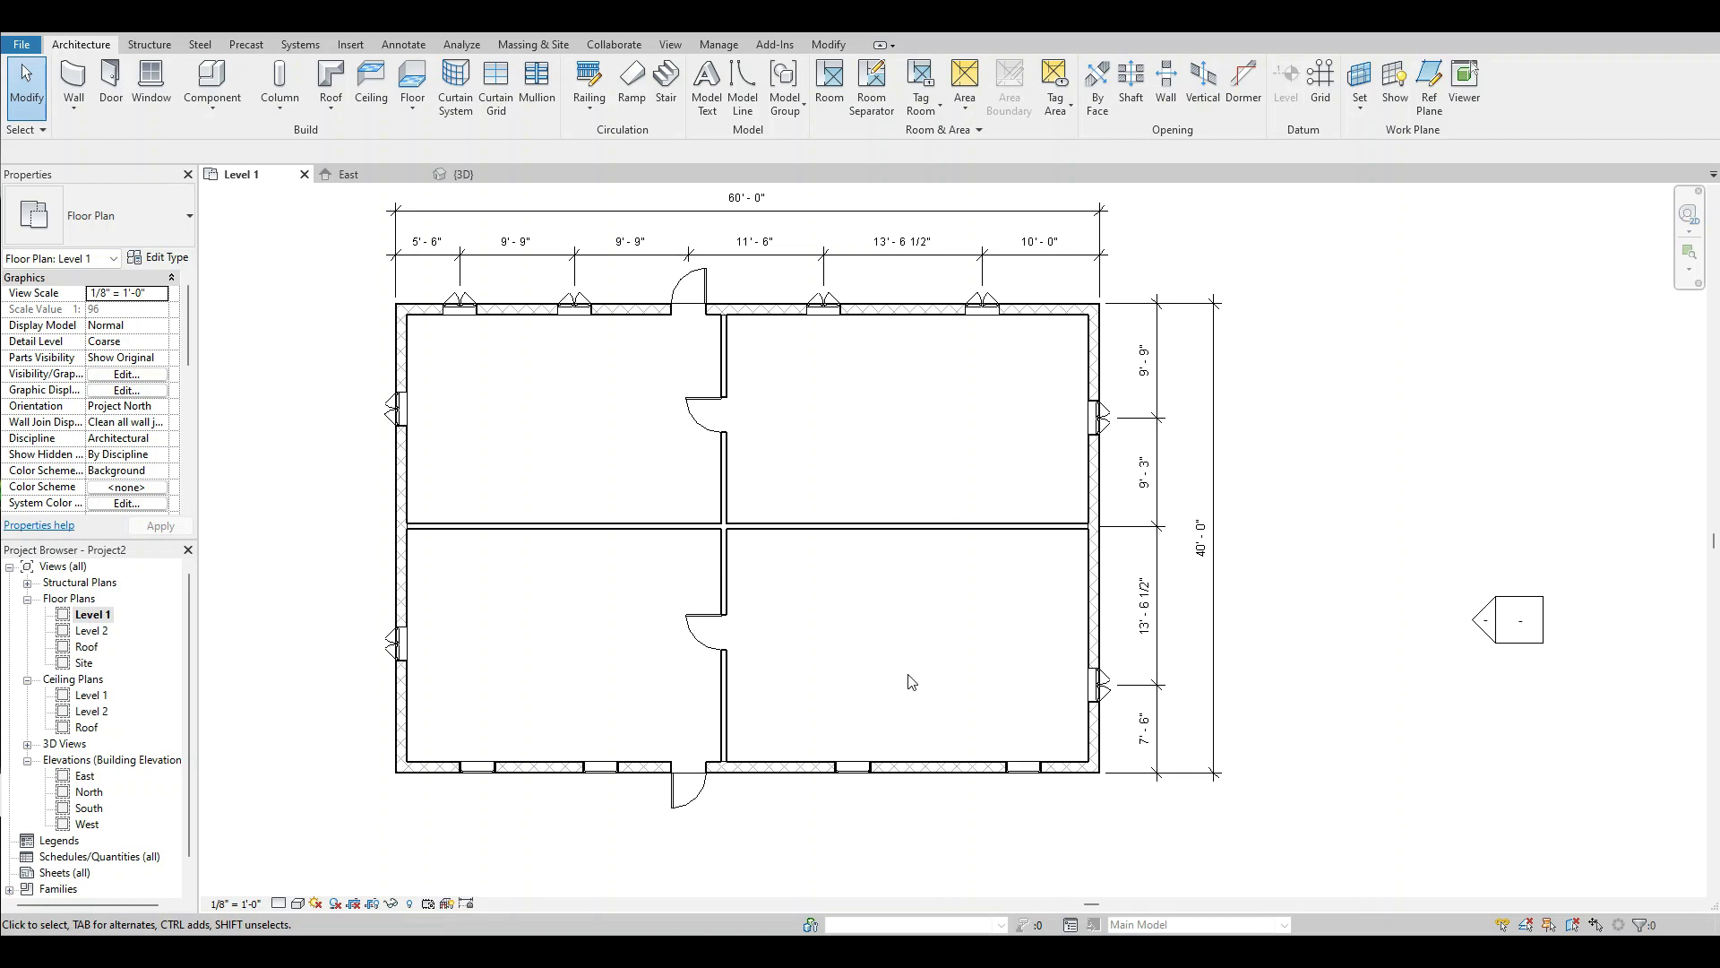
{"action": "scroll", "coordinate": [1039, 693], "scroll_direction": "down", "scroll_amount": 2}
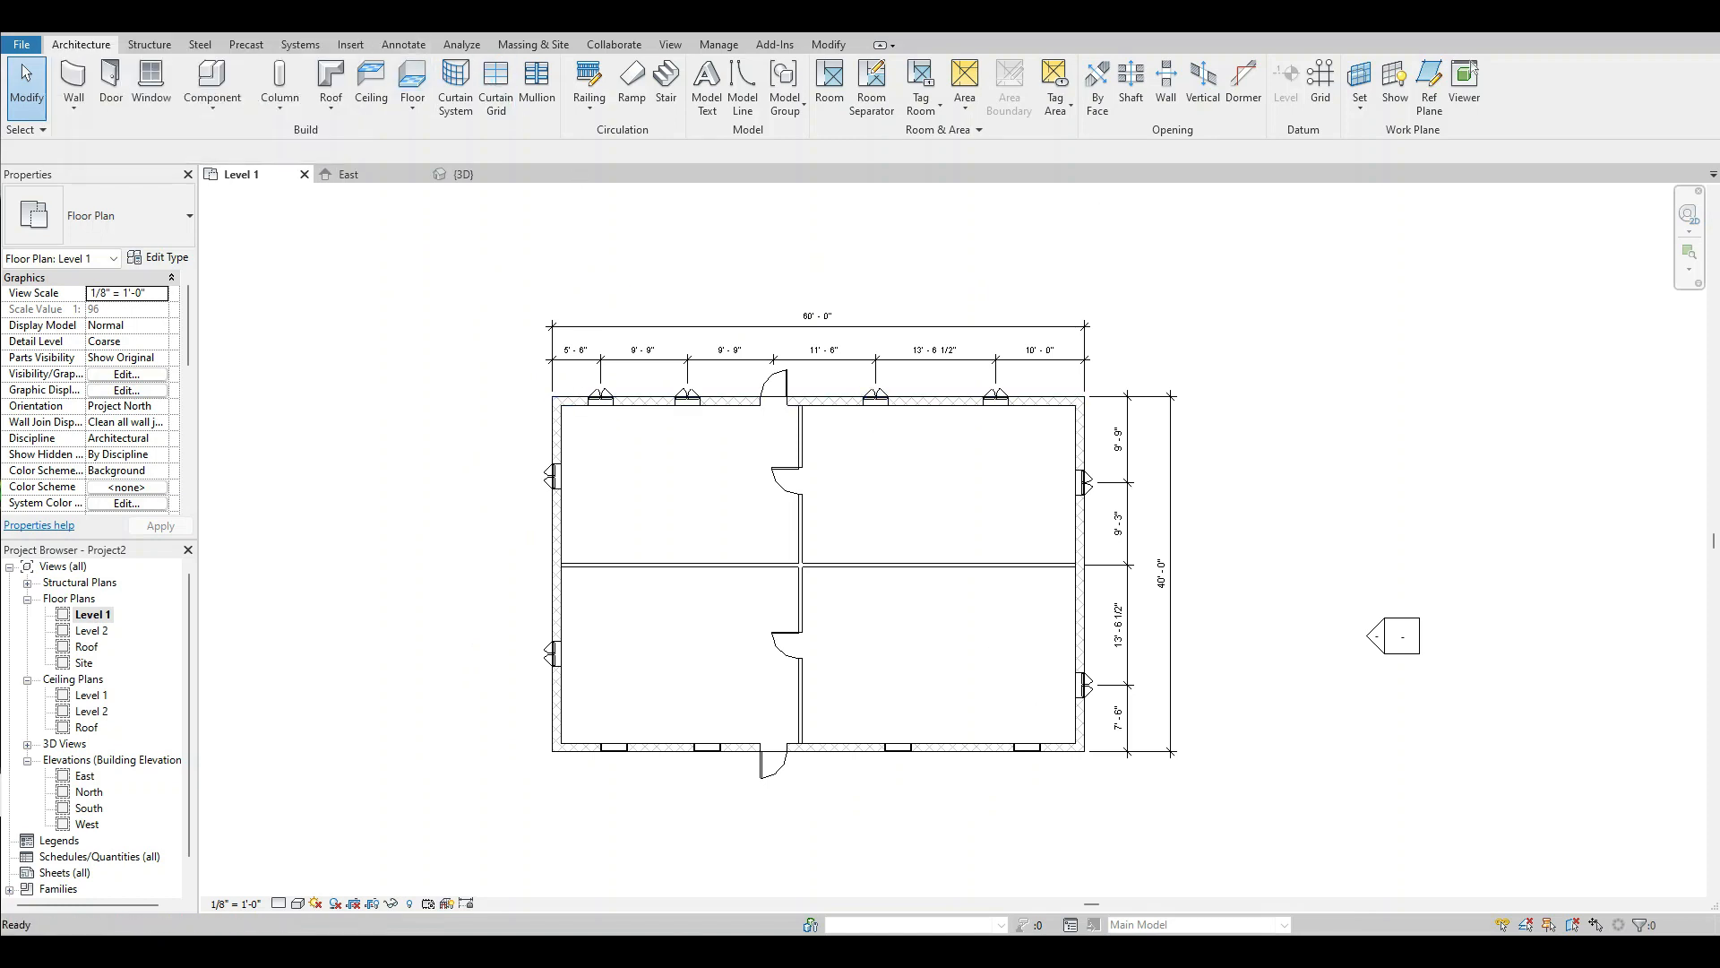
{"action": "key", "text": "t"}
{"action": "key", "text": "x"}
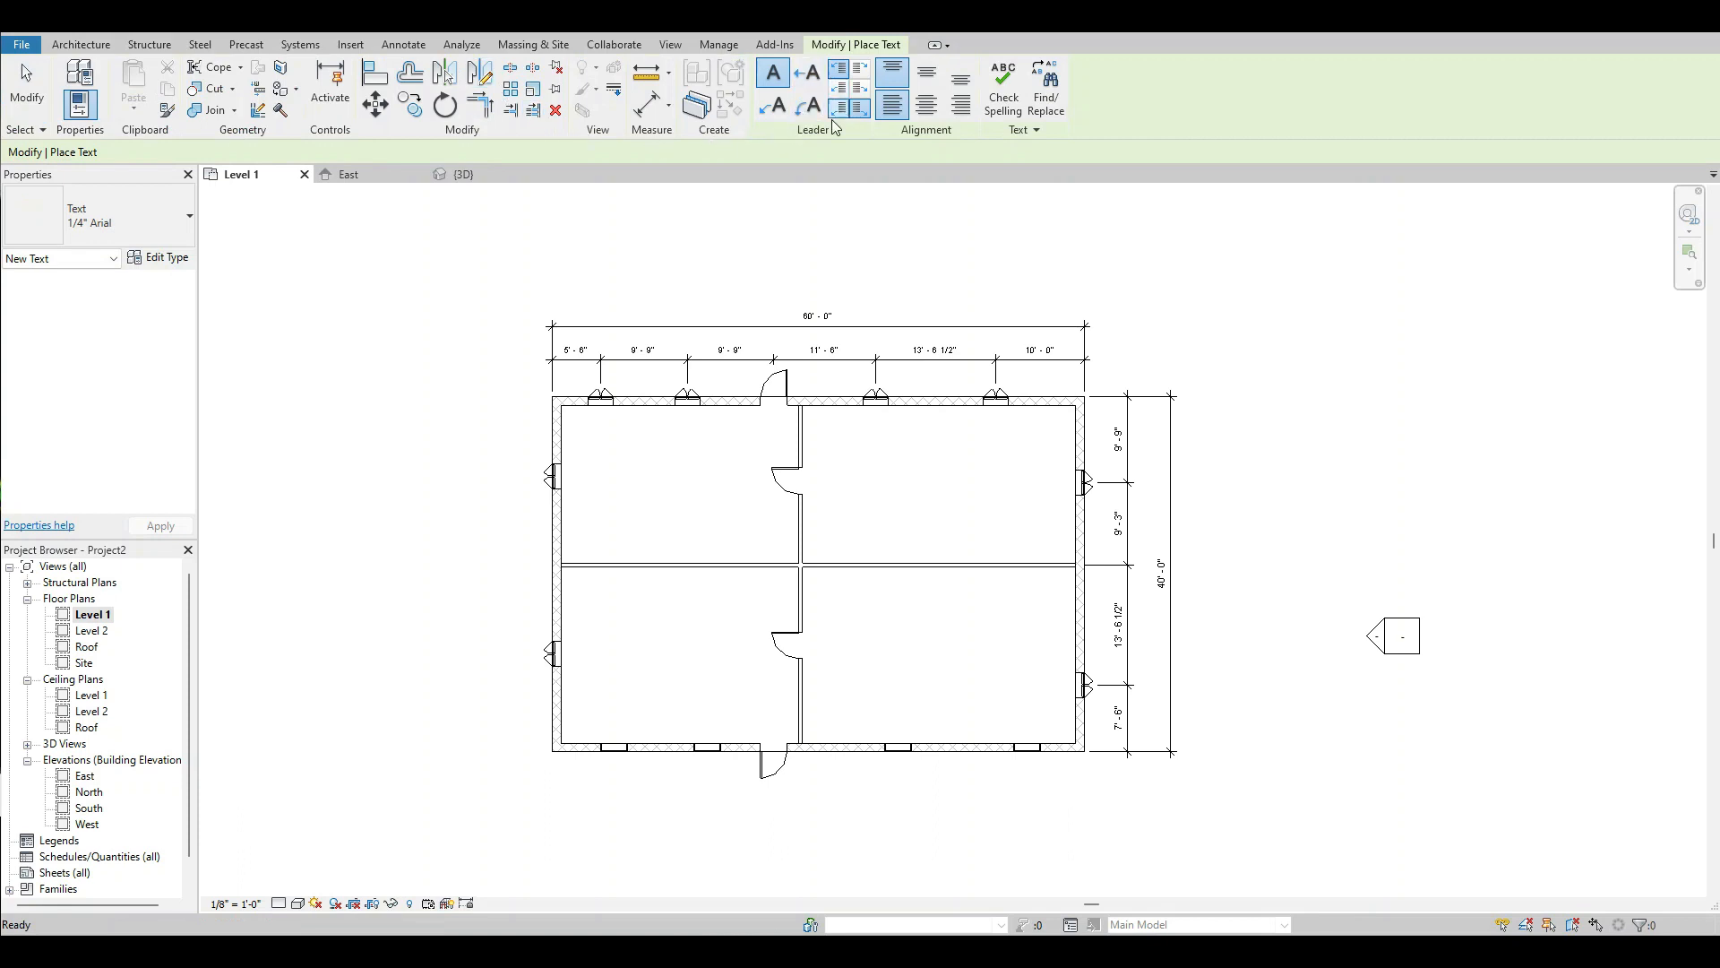
{"action": "left_click", "coordinate": [776, 108]}
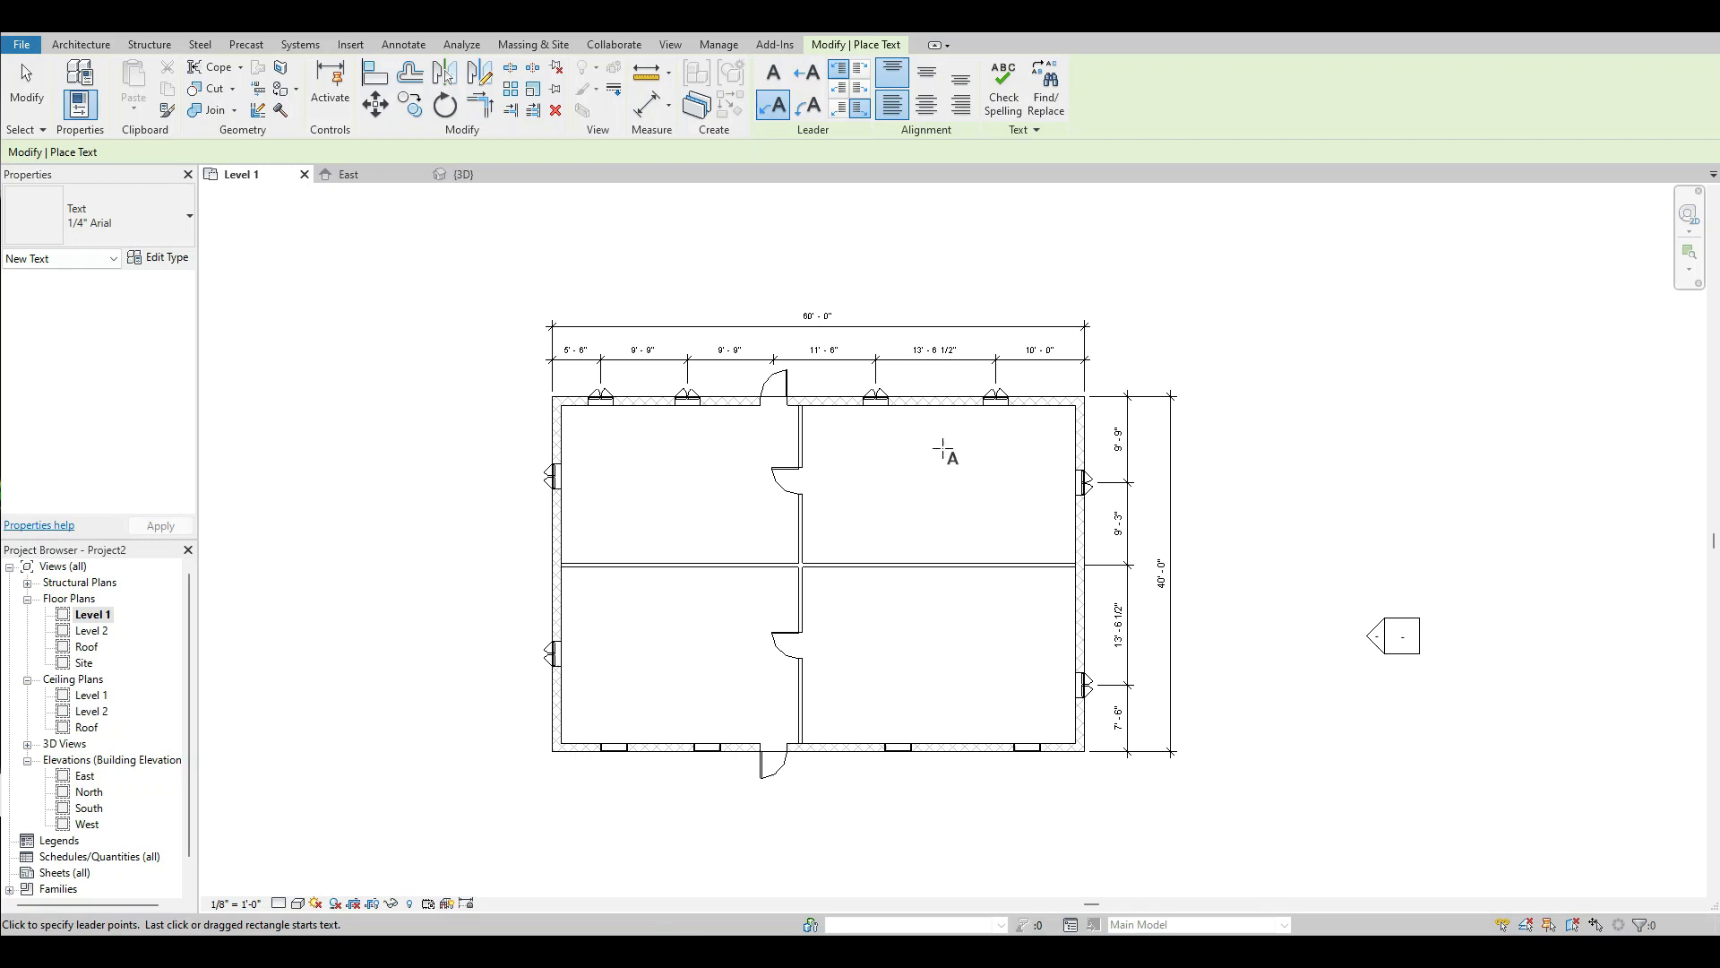
{"action": "left_click", "coordinate": [768, 117]}
{"action": "left_click", "coordinate": [949, 472]}
{"action": "left_click", "coordinate": [1005, 283]}
{"action": "left_click", "coordinate": [1086, 283]}
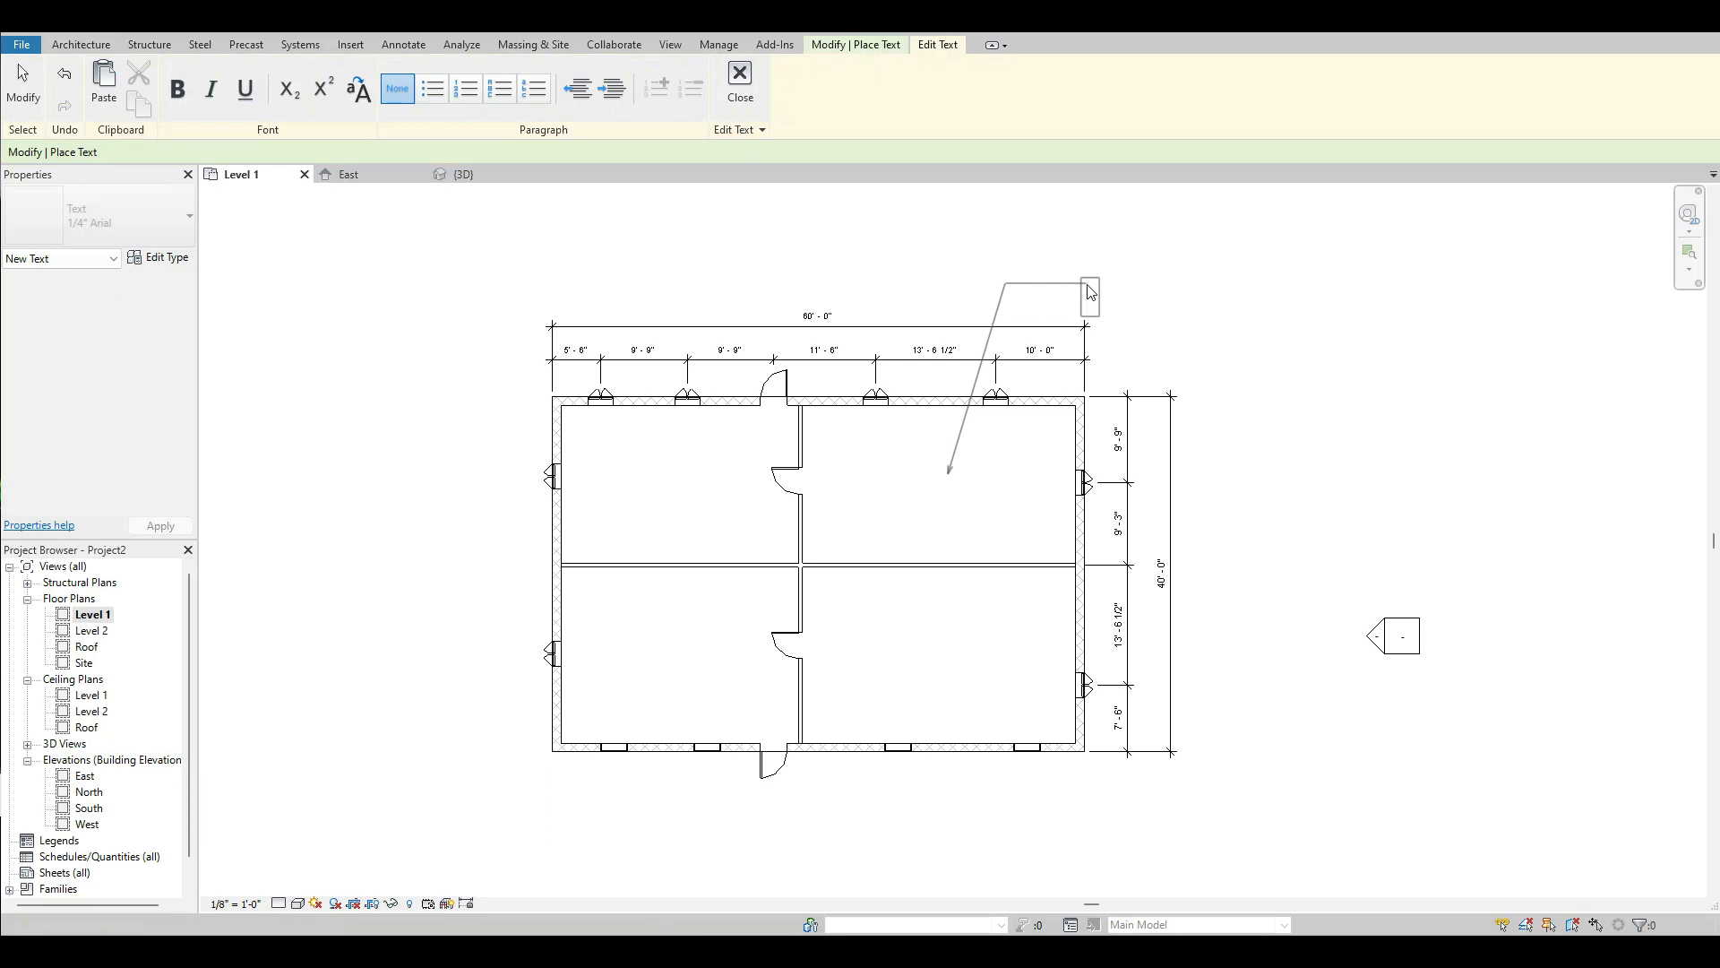
{"action": "type", "text": "Master Bedroom"}
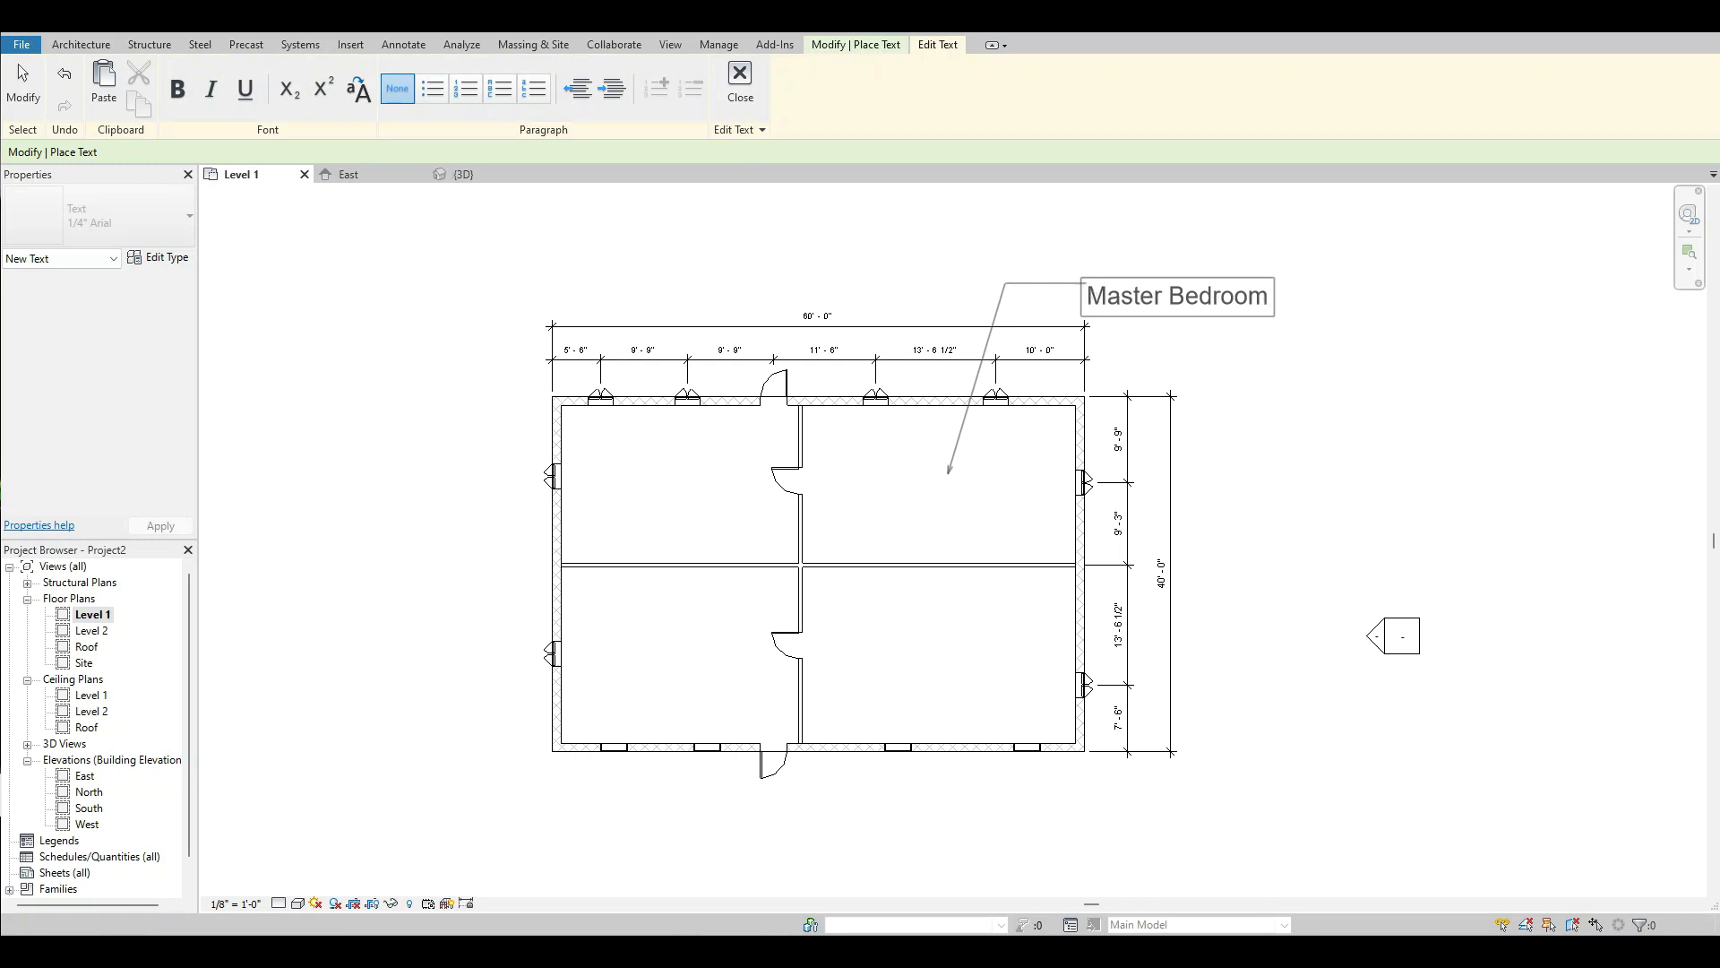
{"action": "left_click", "coordinate": [23, 83]}
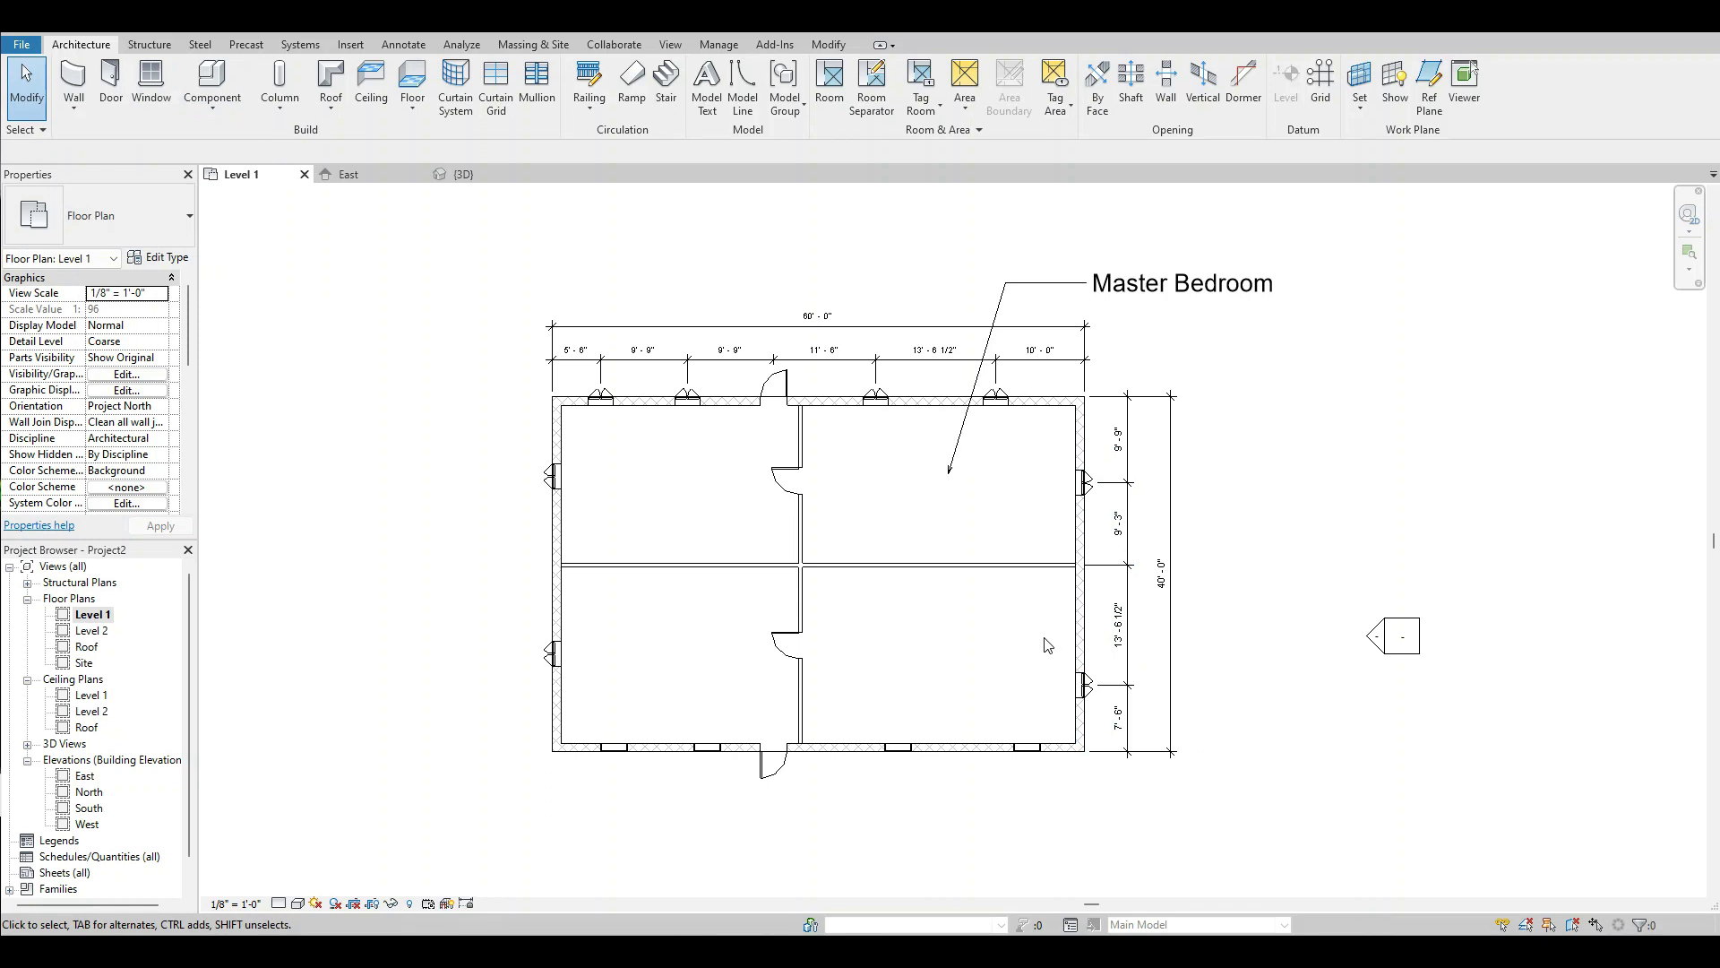
Open the Roof floor plan and set its underlay base level to Level 1.
{"action": "scroll", "coordinate": [1054, 591], "scroll_direction": "down", "scroll_amount": 1}
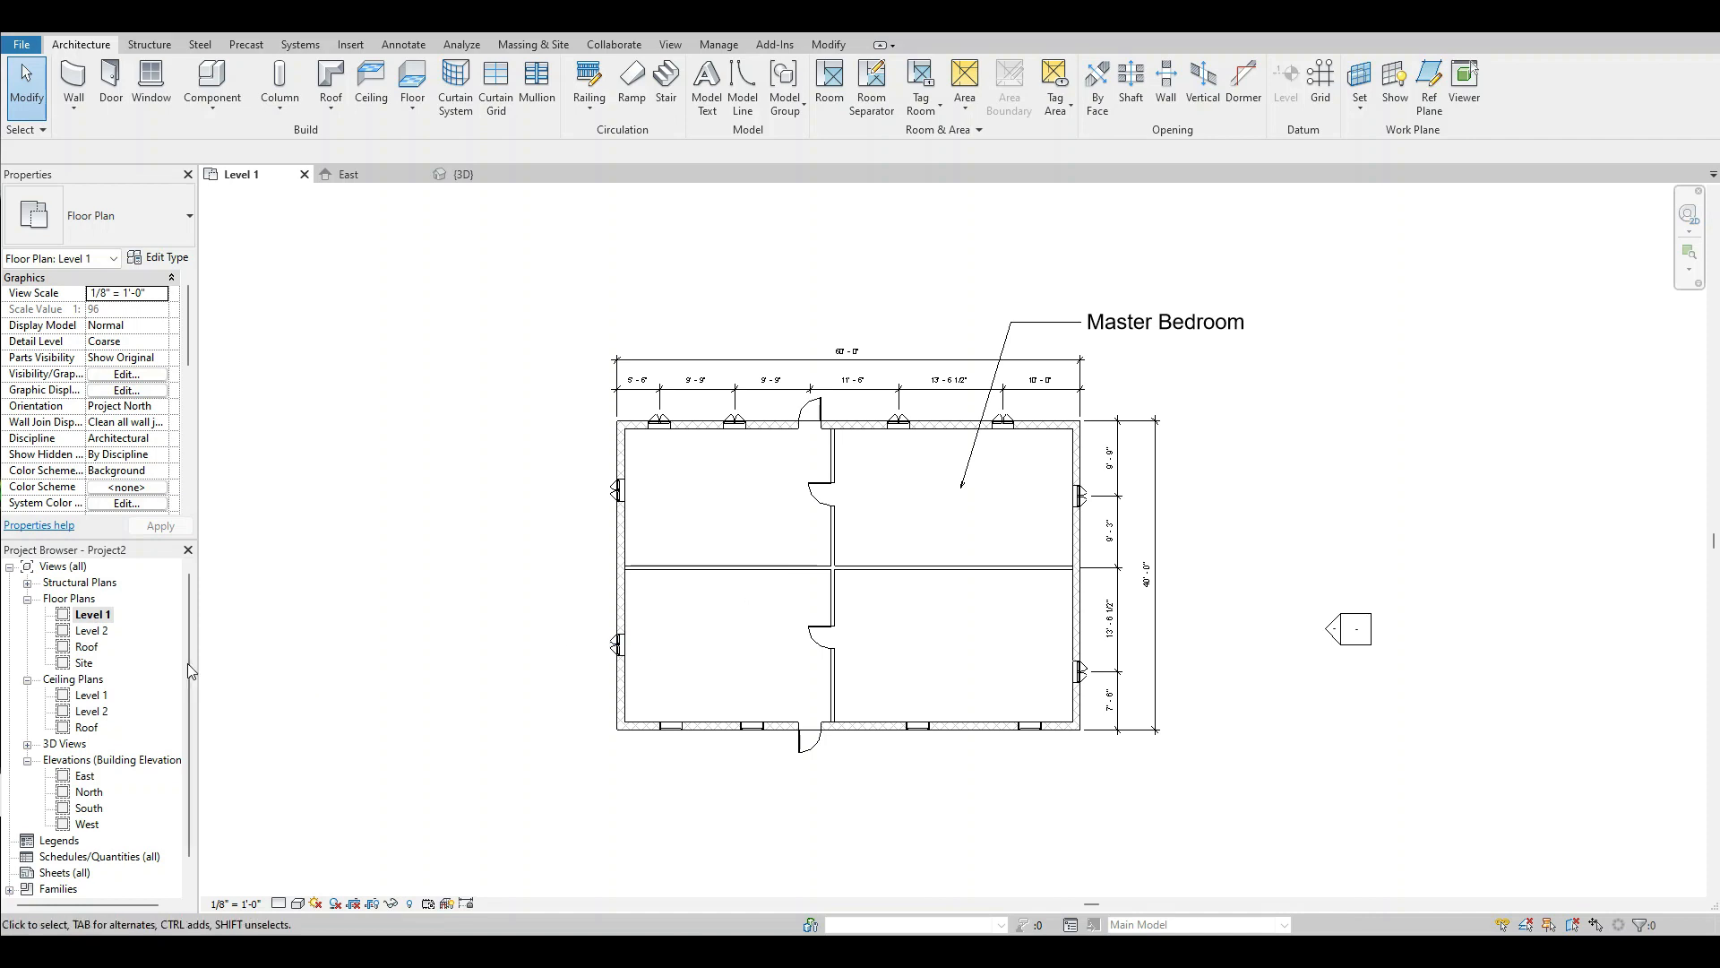
{"action": "double_click", "coordinate": [86, 647]}
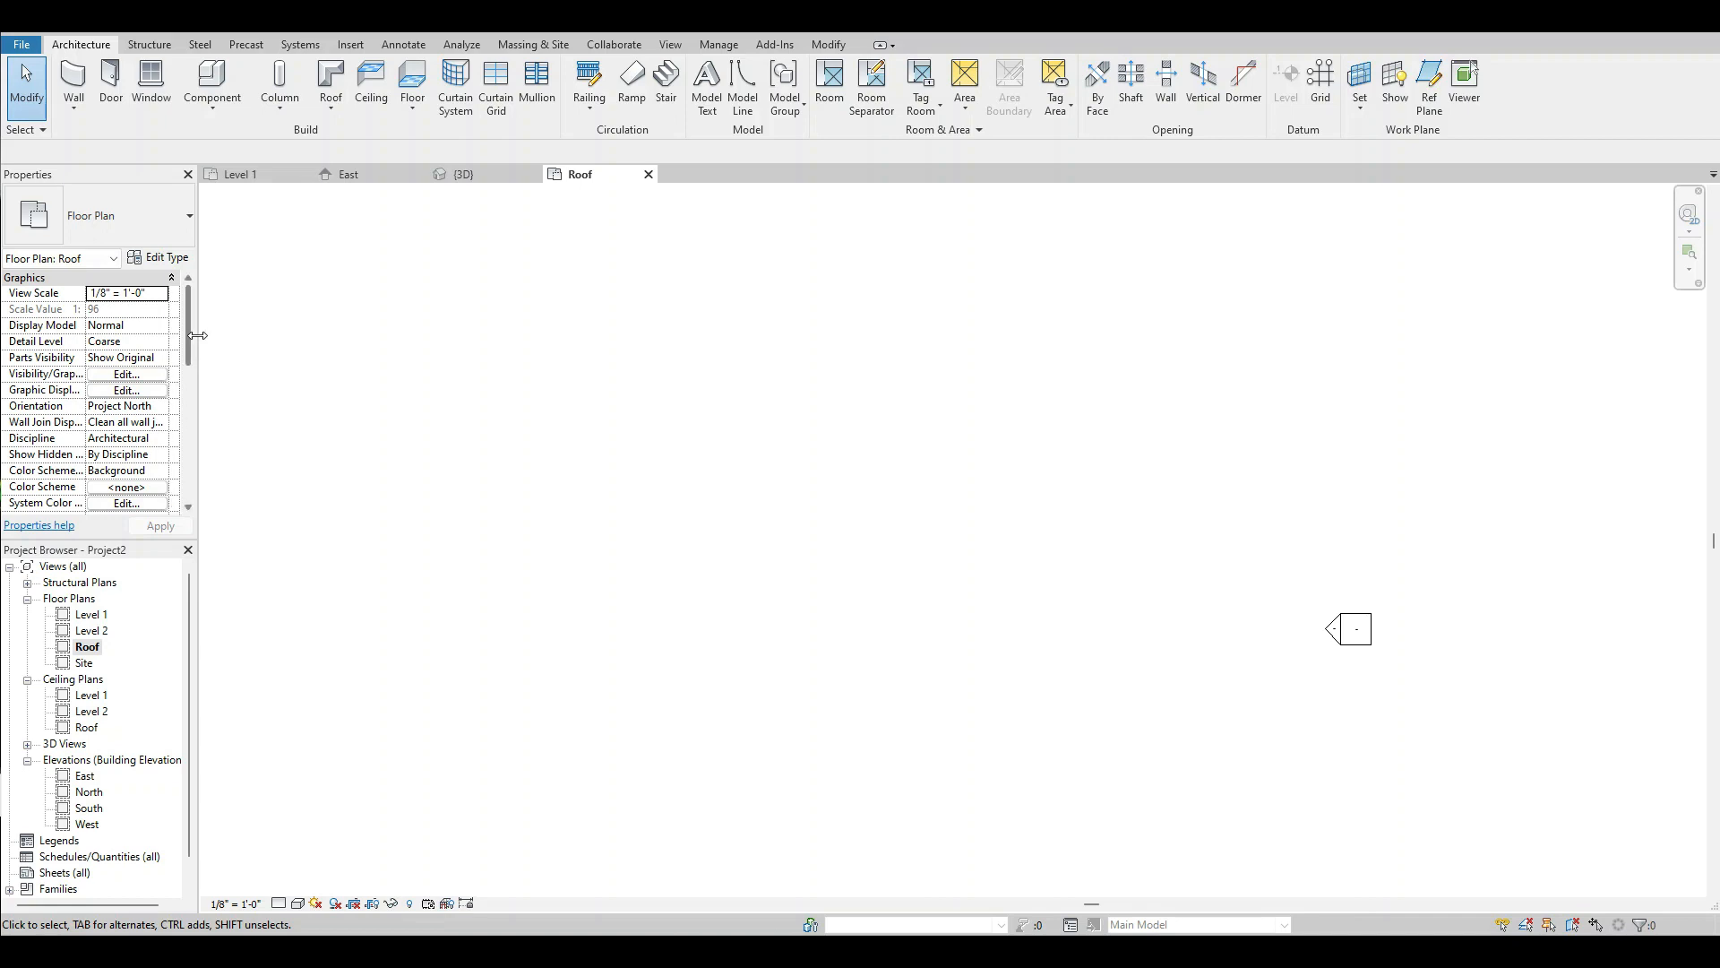
{"action": "scroll", "coordinate": [188, 356], "scroll_direction": "down", "scroll_amount": 3}
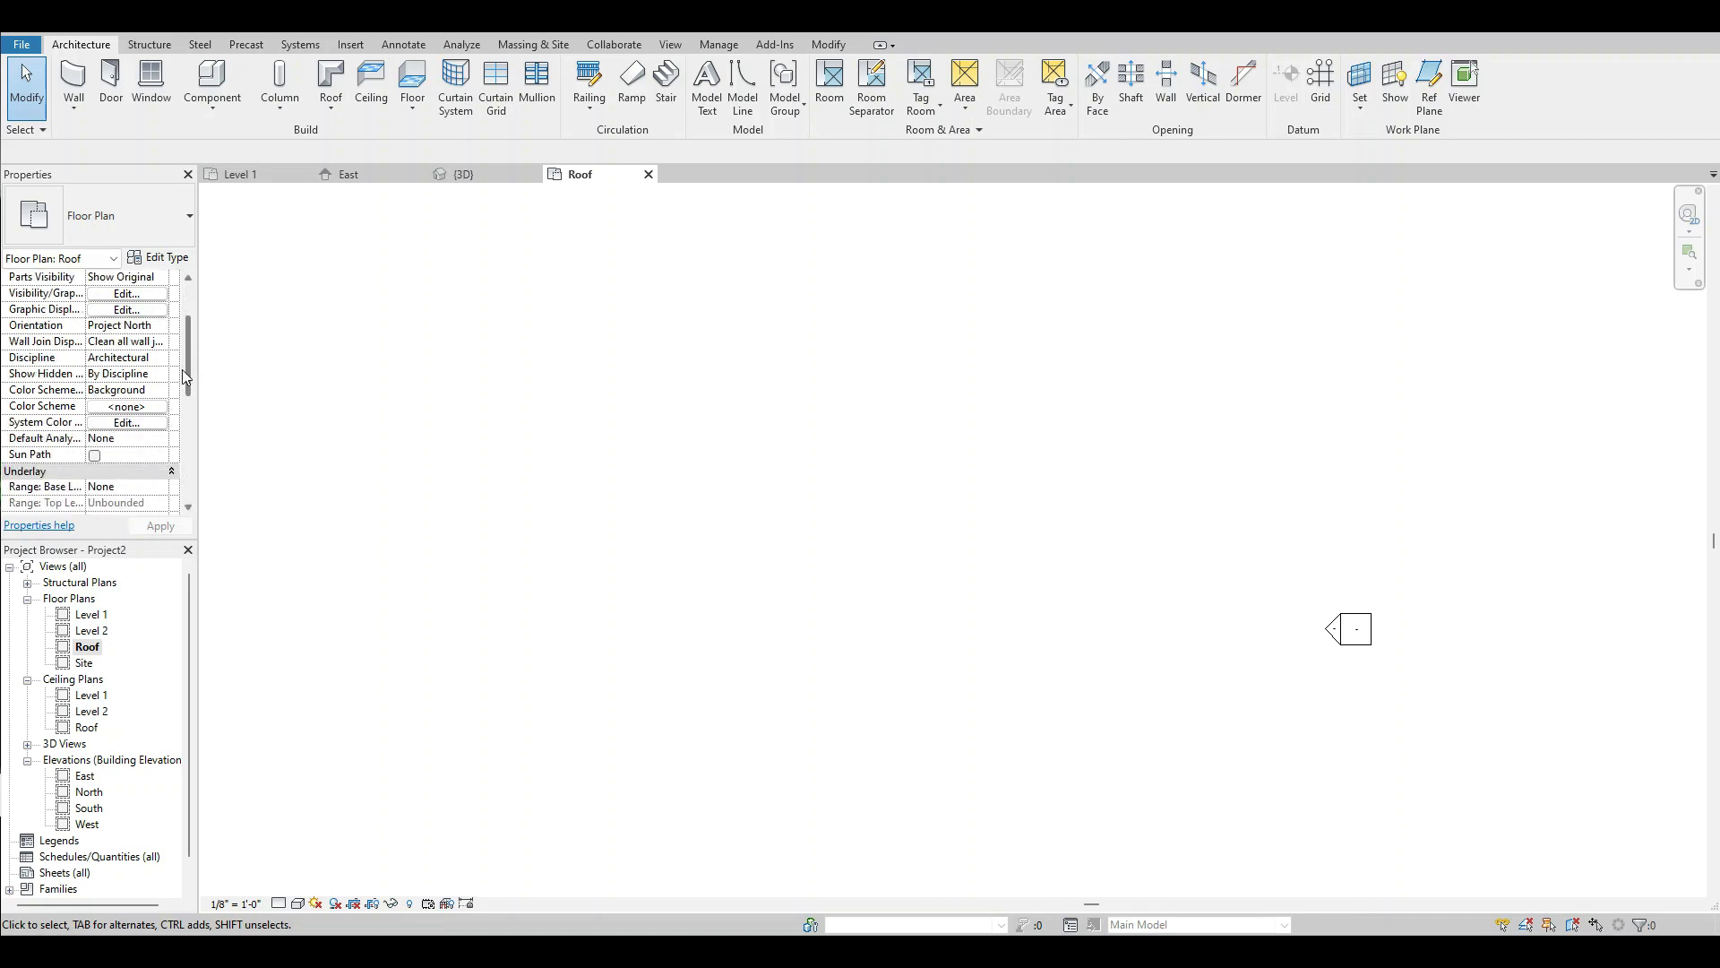
{"action": "scroll", "coordinate": [184, 376], "scroll_direction": "down", "scroll_amount": 2}
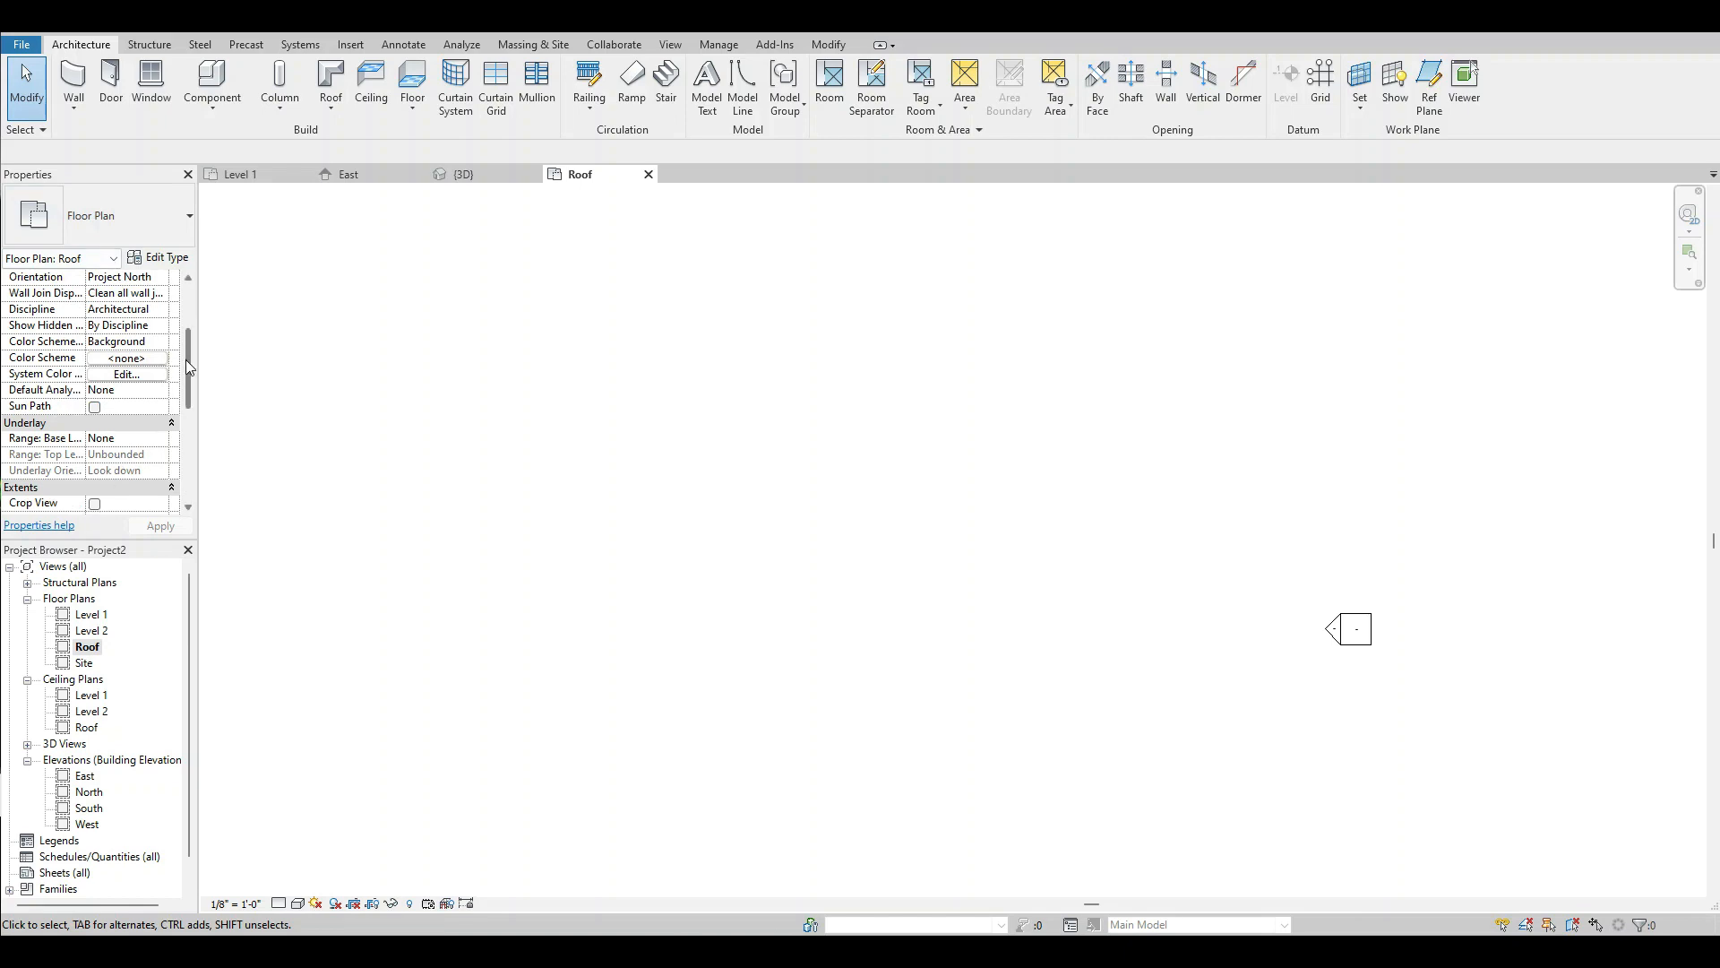
{"action": "left_click_drag", "start_coordinate": [185, 358], "coordinate": [190, 378]}
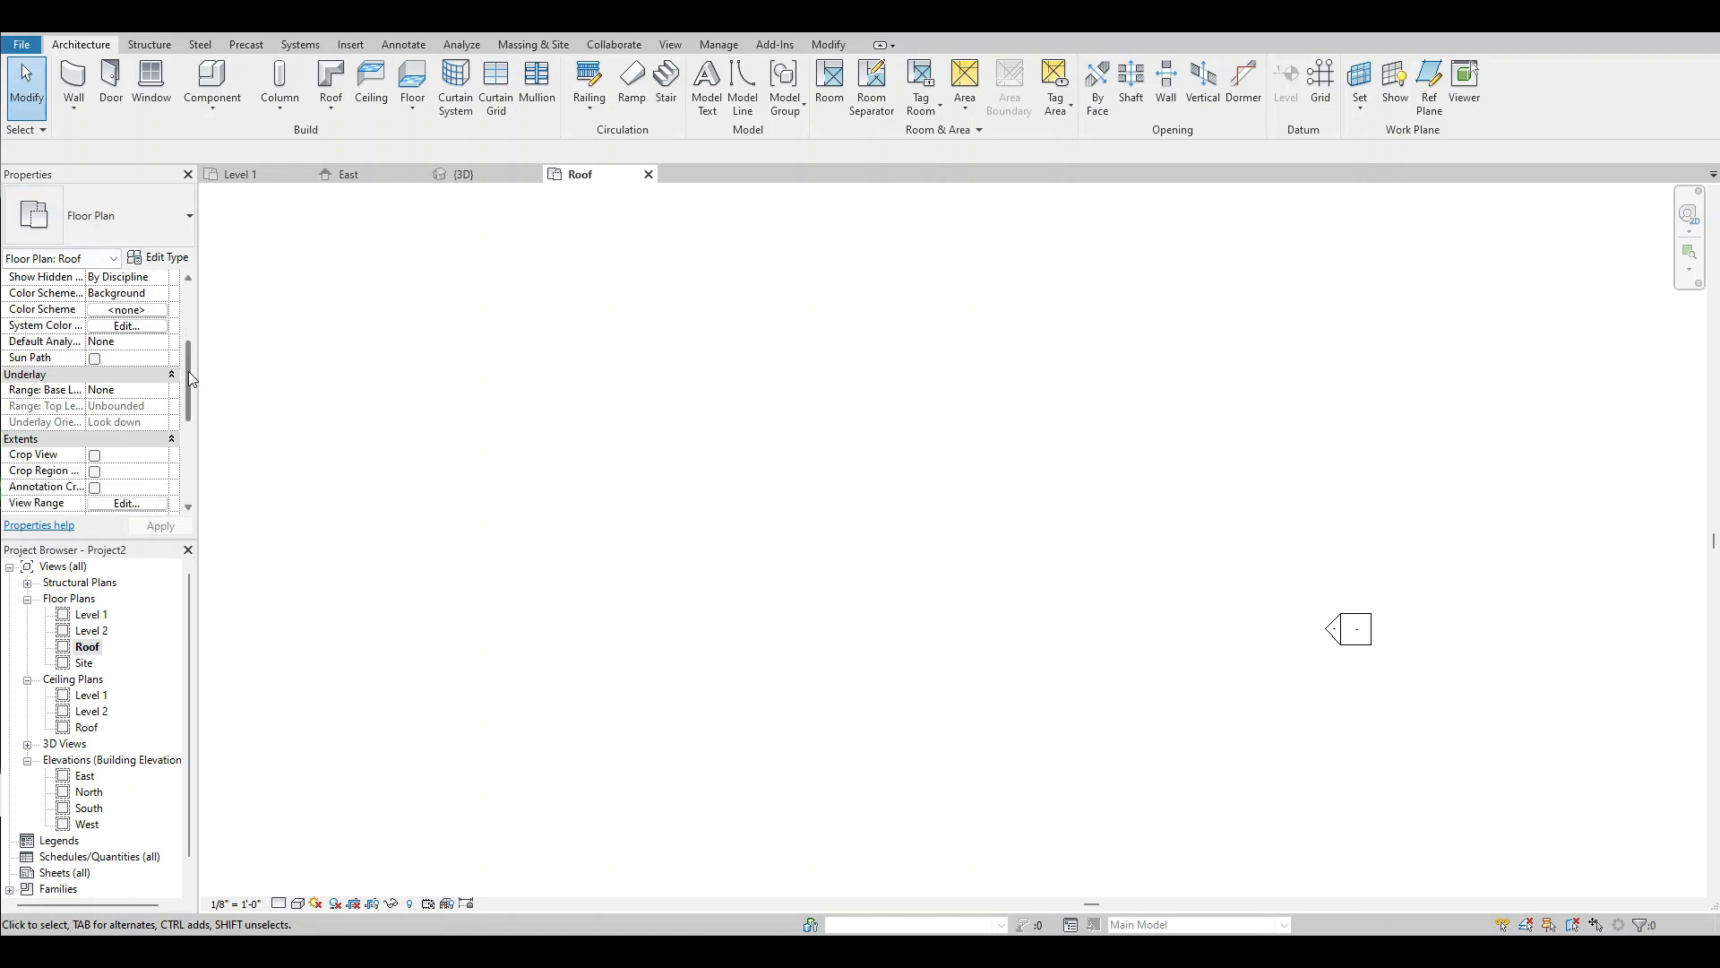
{"action": "left_click", "coordinate": [142, 391]}
{"action": "left_click", "coordinate": [160, 390]}
{"action": "left_click", "coordinate": [112, 419]}
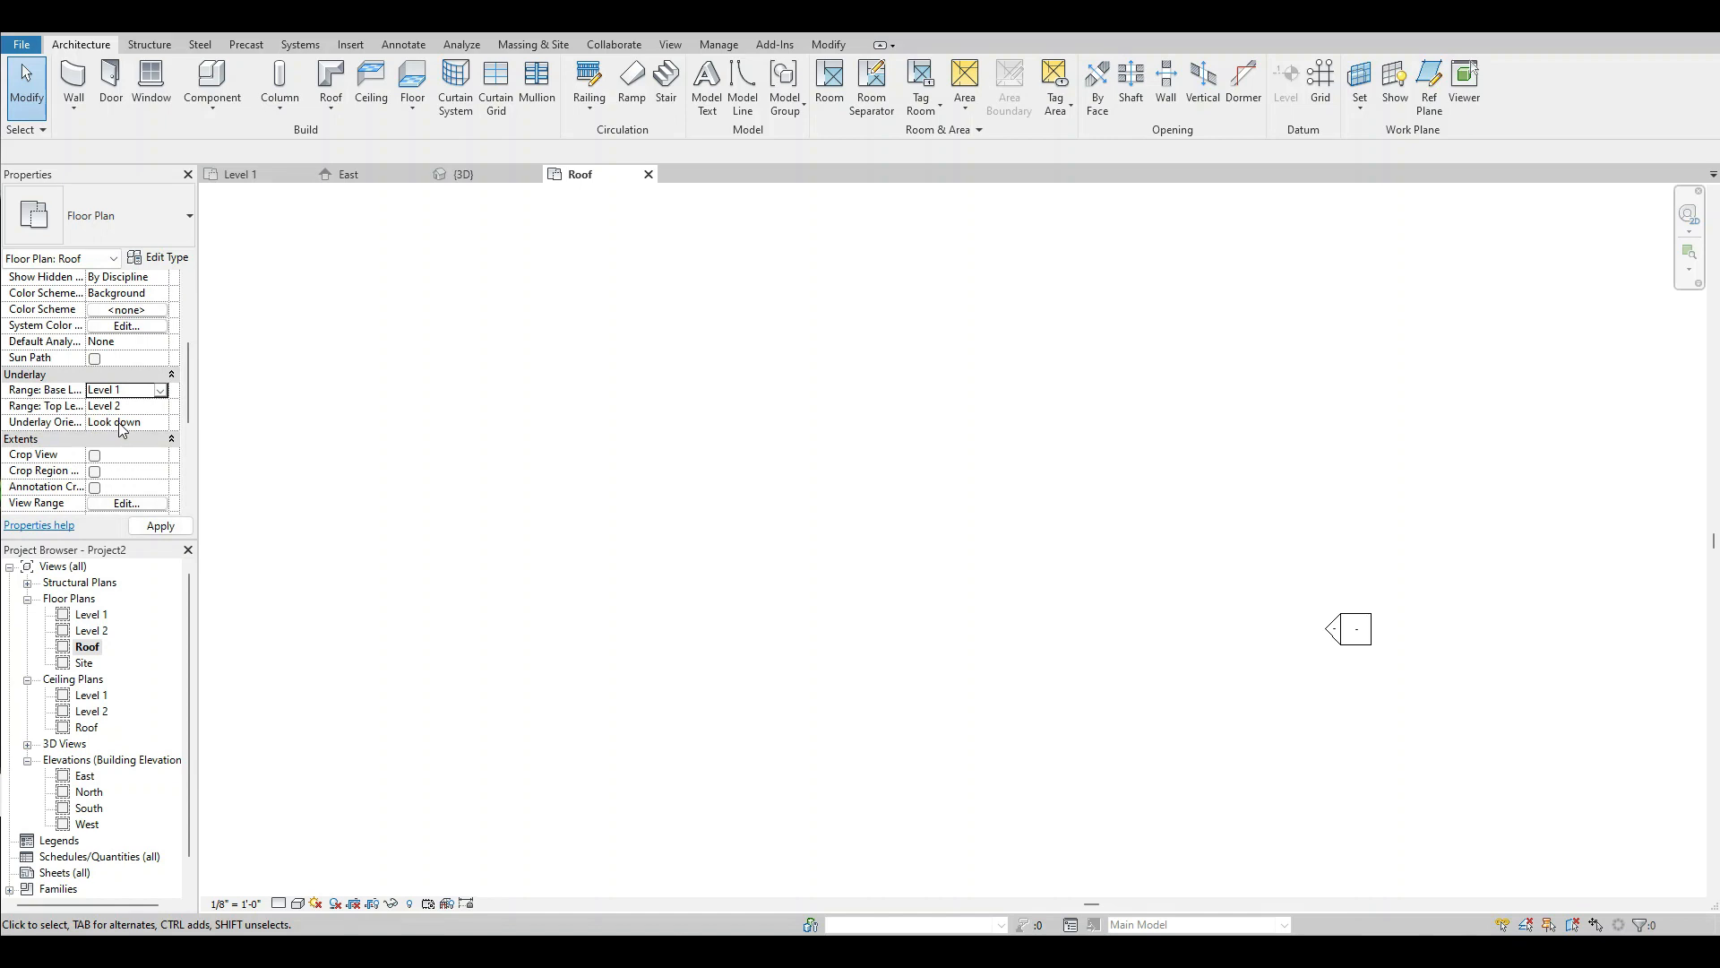
Apply the Level 1 underlay and sketch a slope-defining roof footprint along the outer faces of the building's four exterior walls.
{"action": "left_click", "coordinate": [167, 528]}
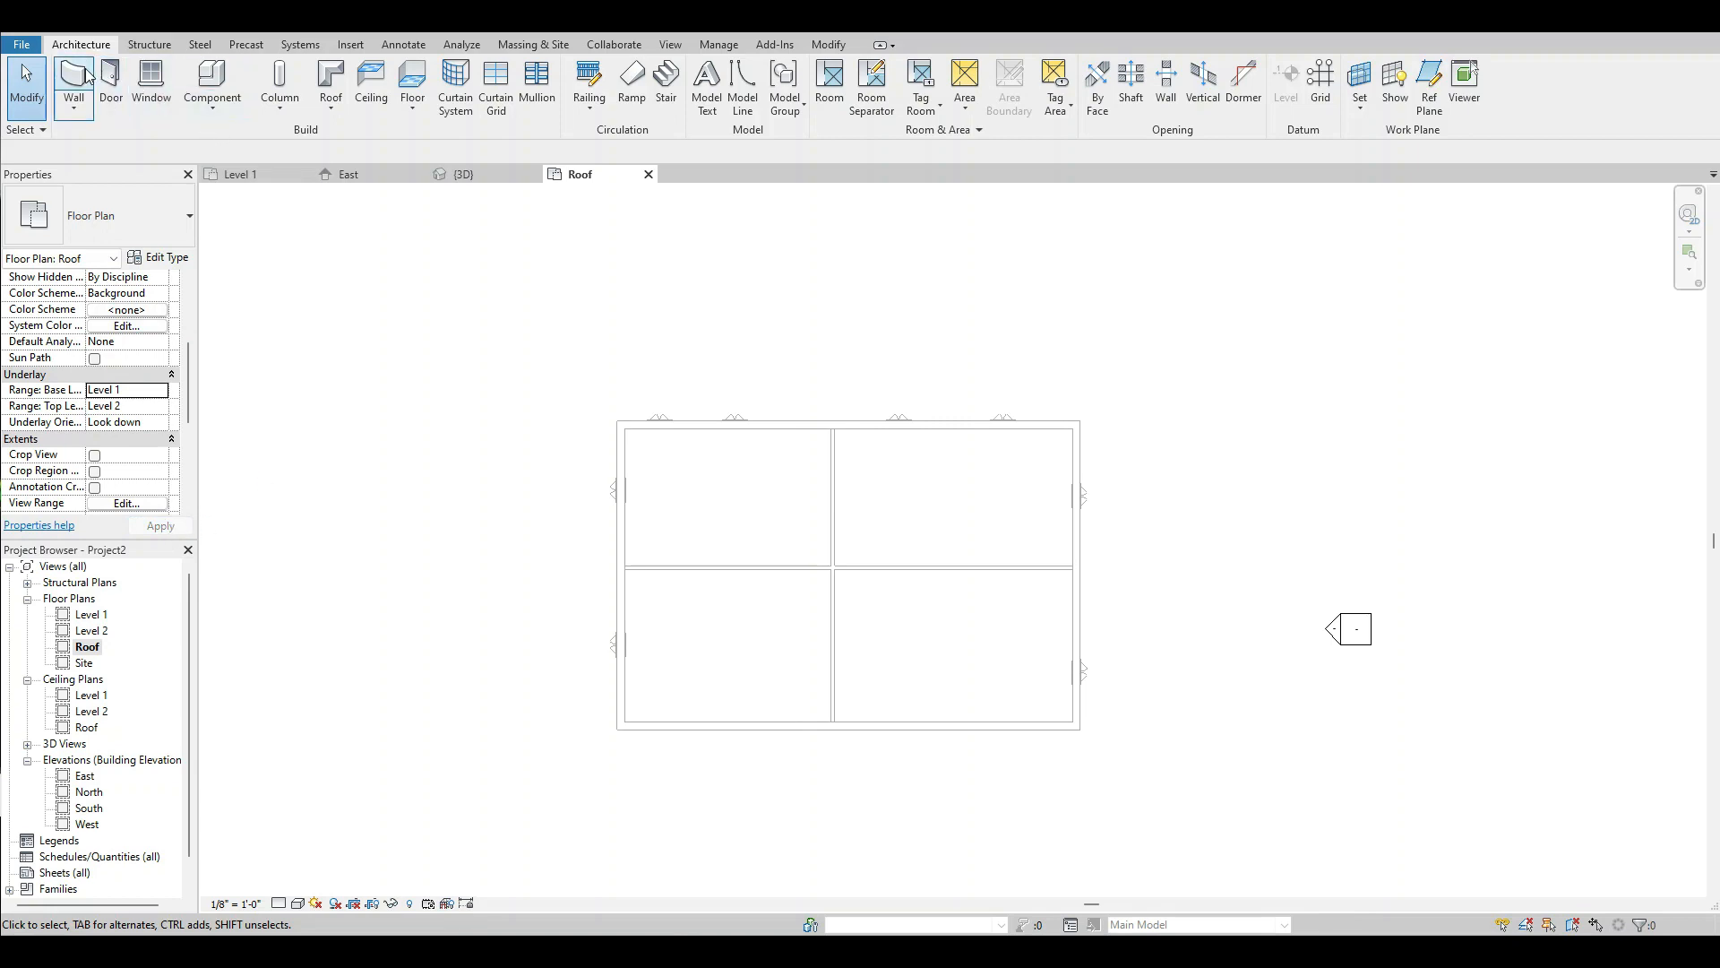
{"action": "left_click", "coordinate": [331, 85]}
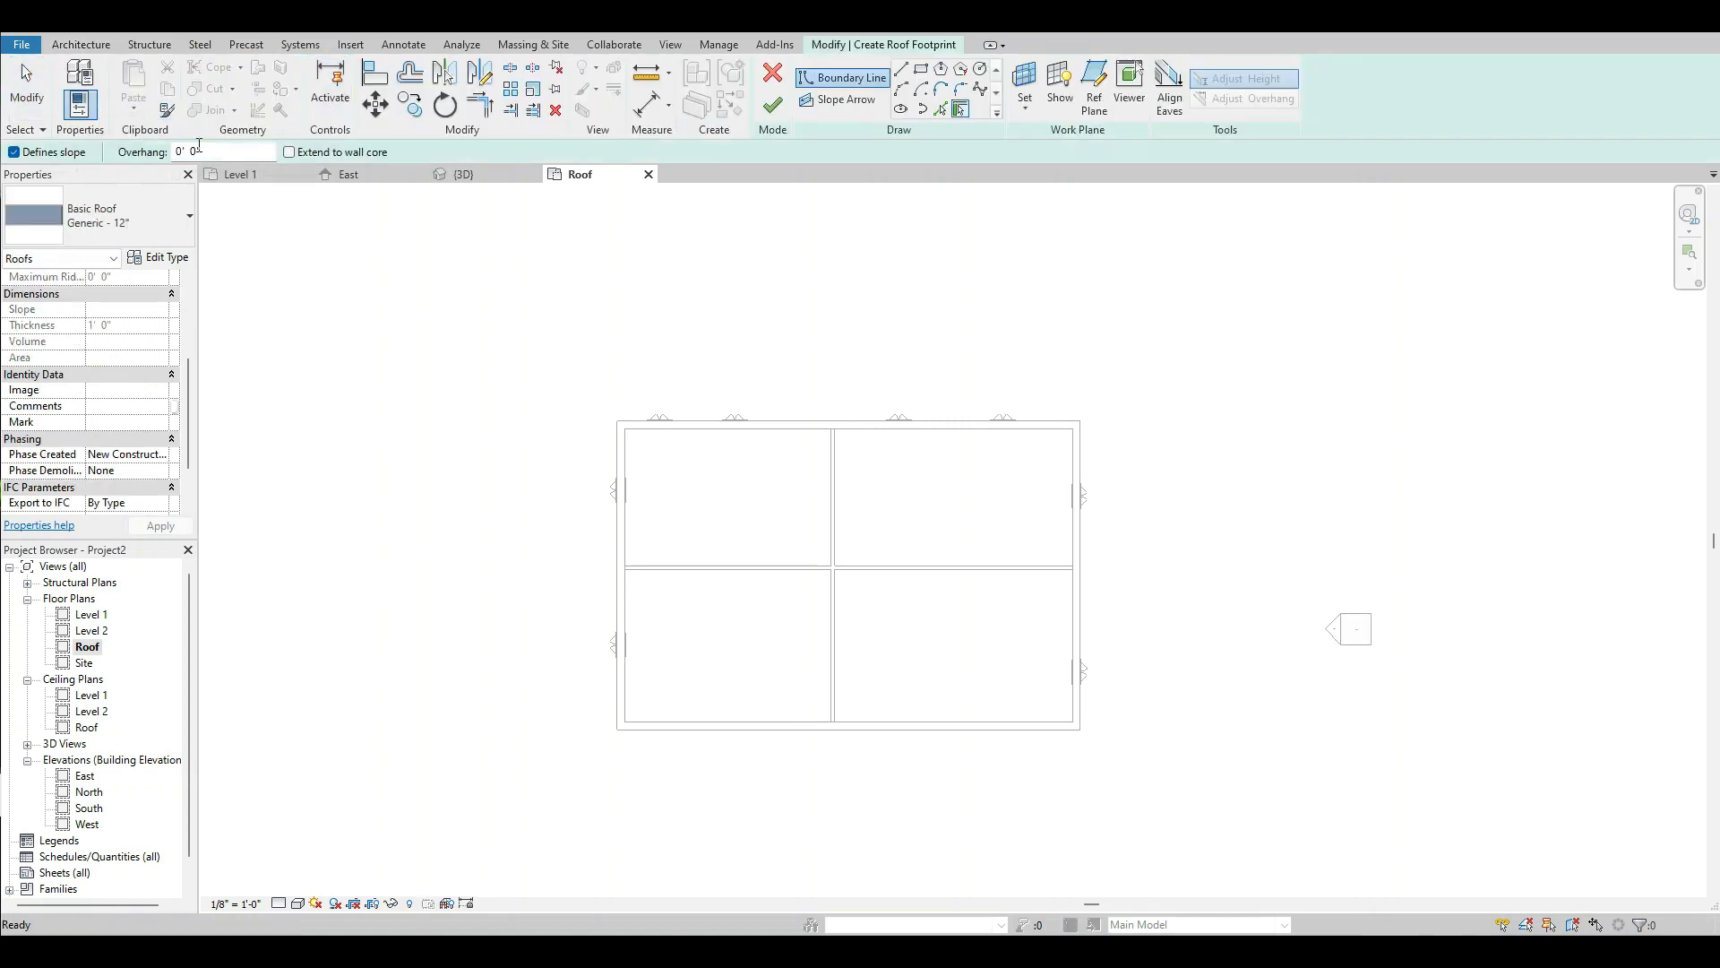
{"action": "left_click", "coordinate": [902, 69]}
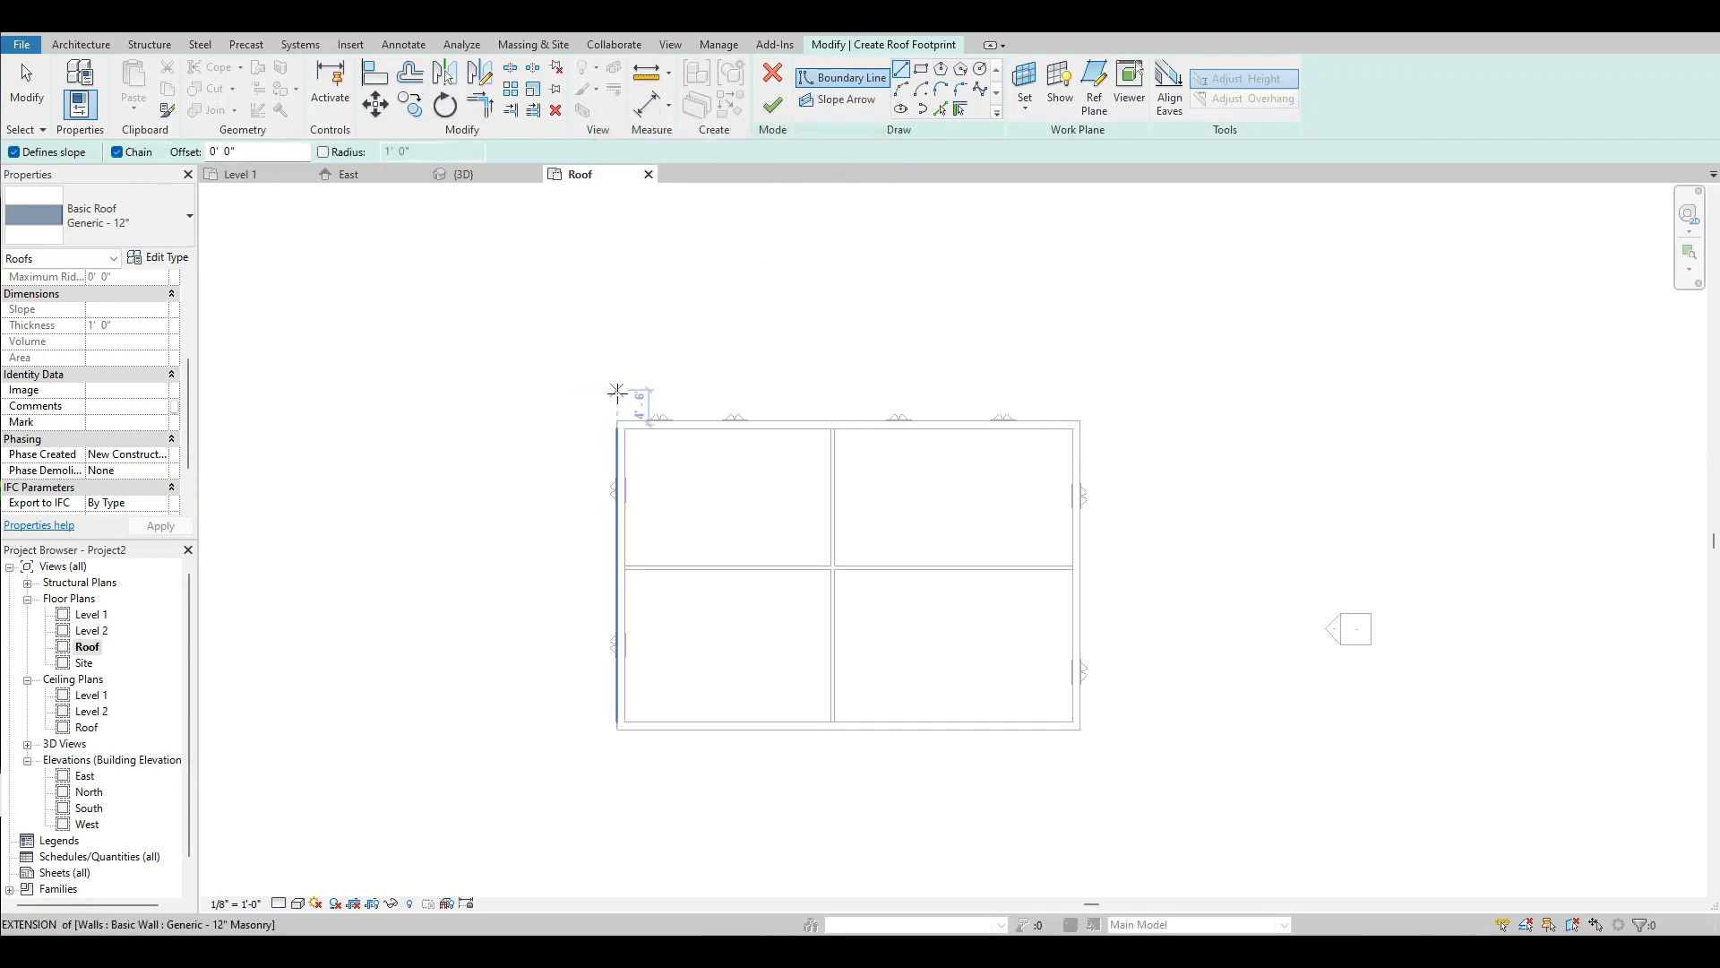
{"action": "left_click", "coordinate": [617, 419]}
{"action": "left_click", "coordinate": [1081, 419]}
{"action": "left_click", "coordinate": [1080, 728]}
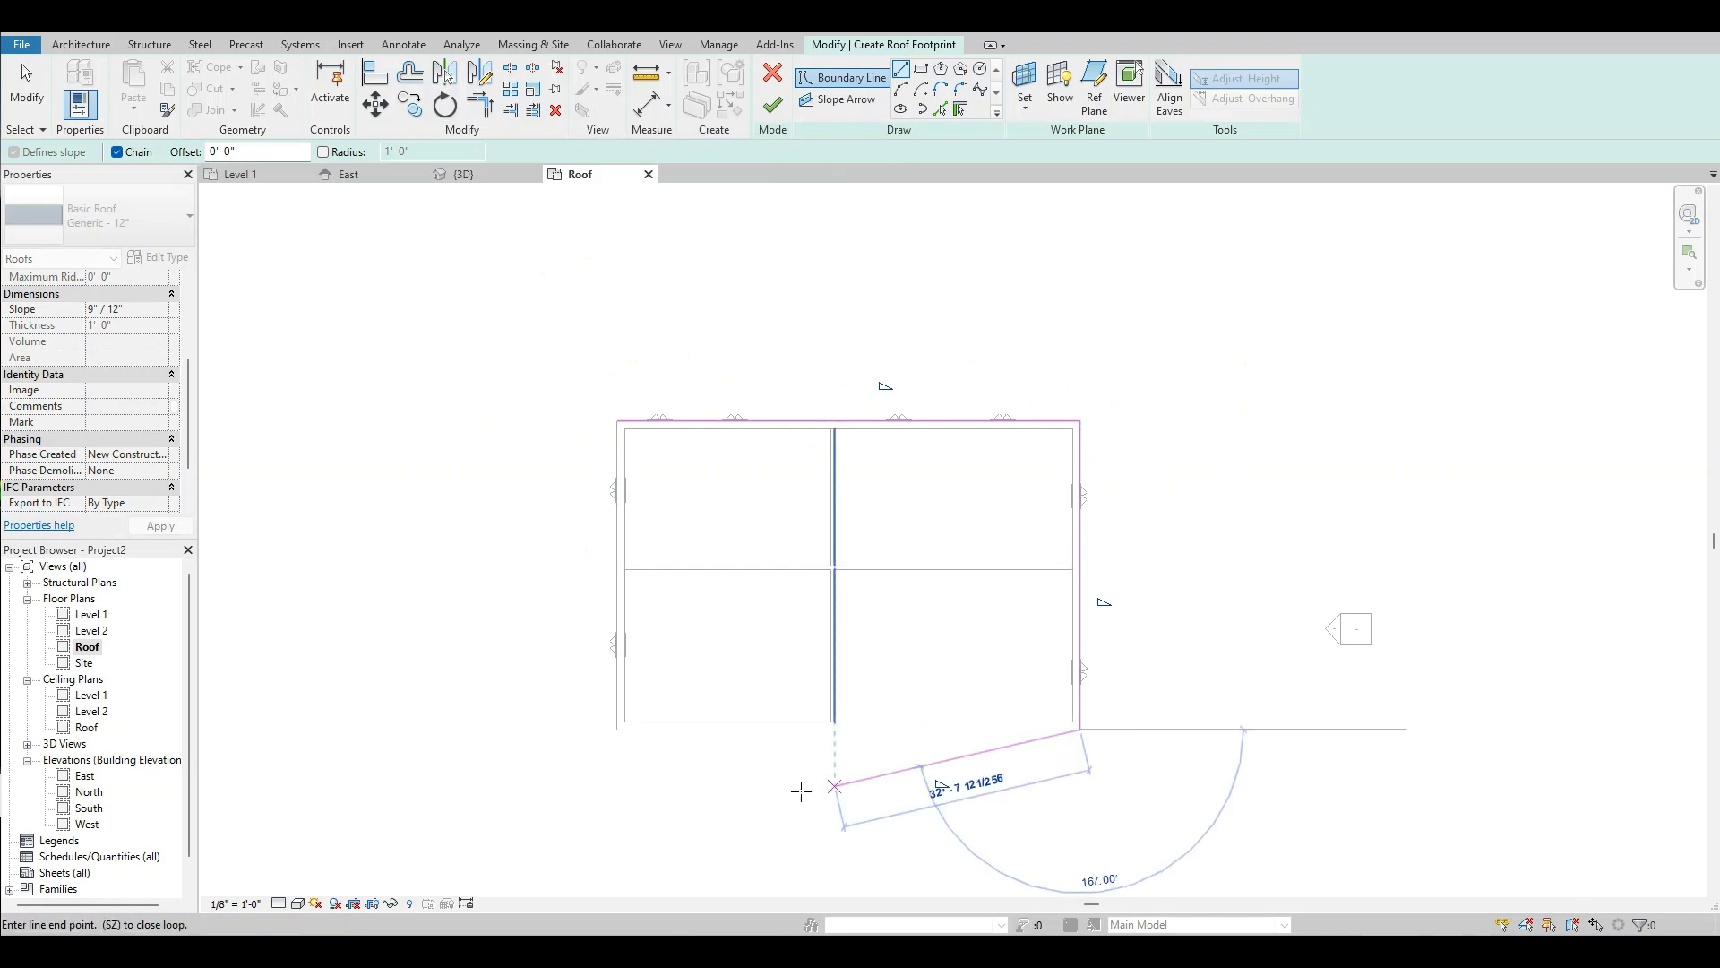
{"action": "left_click", "coordinate": [617, 728]}
{"action": "left_click", "coordinate": [616, 418]}
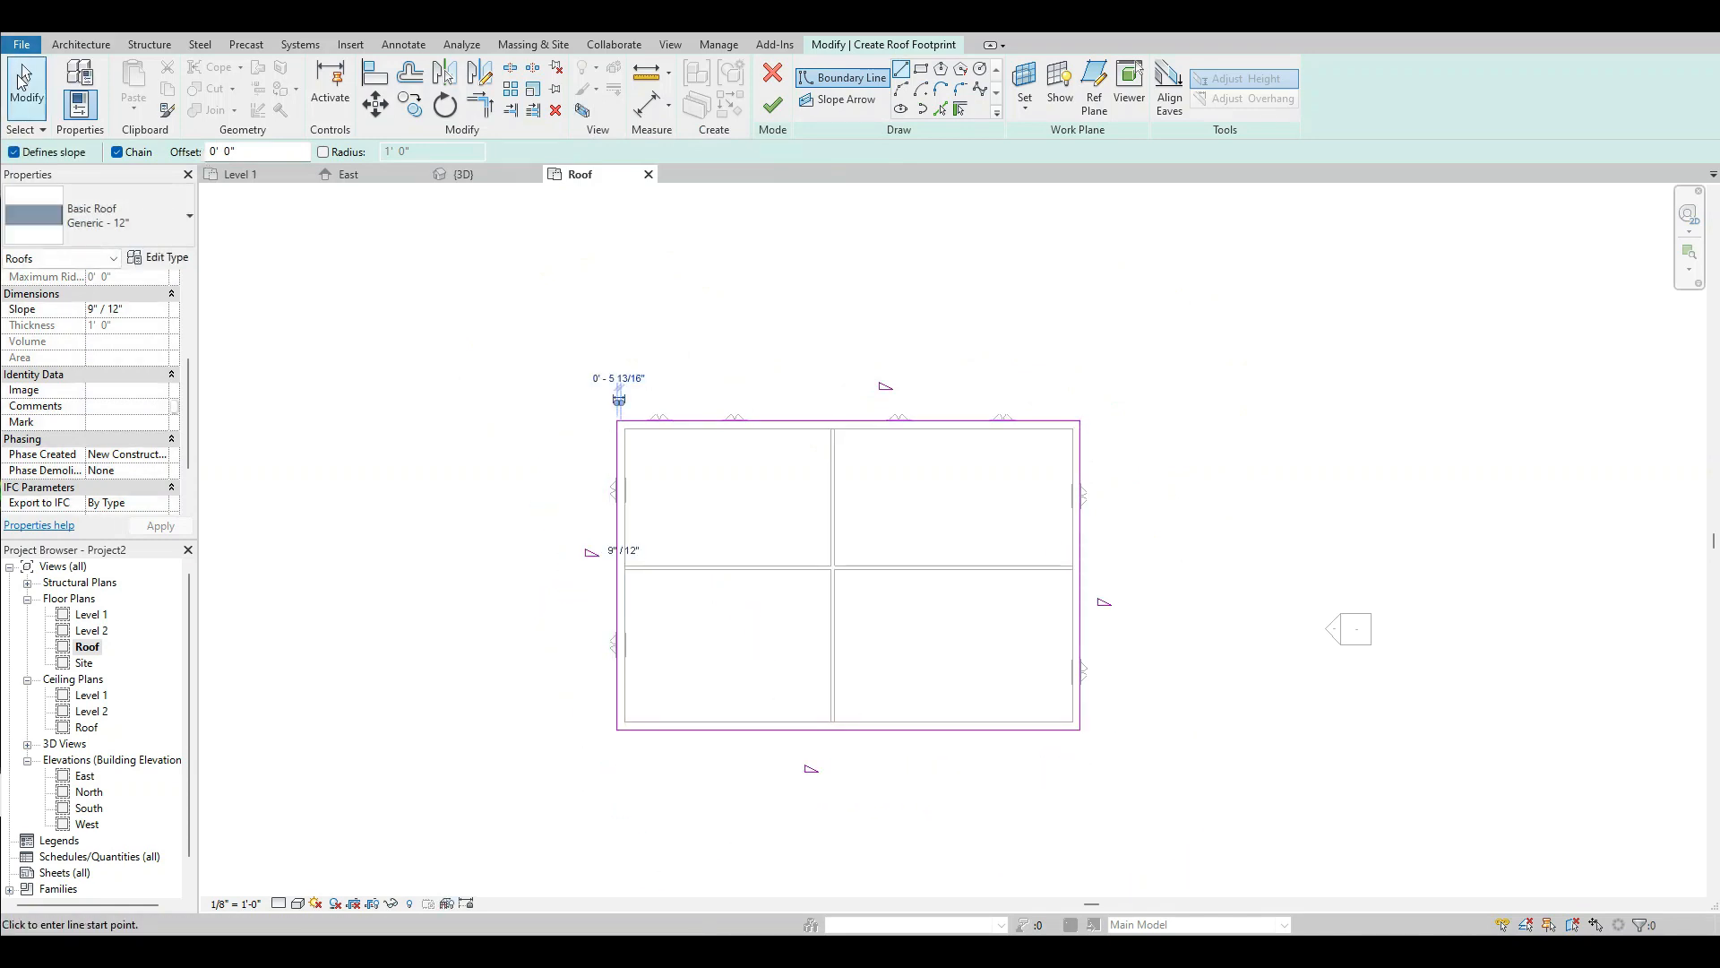
{"action": "left_click", "coordinate": [24, 80]}
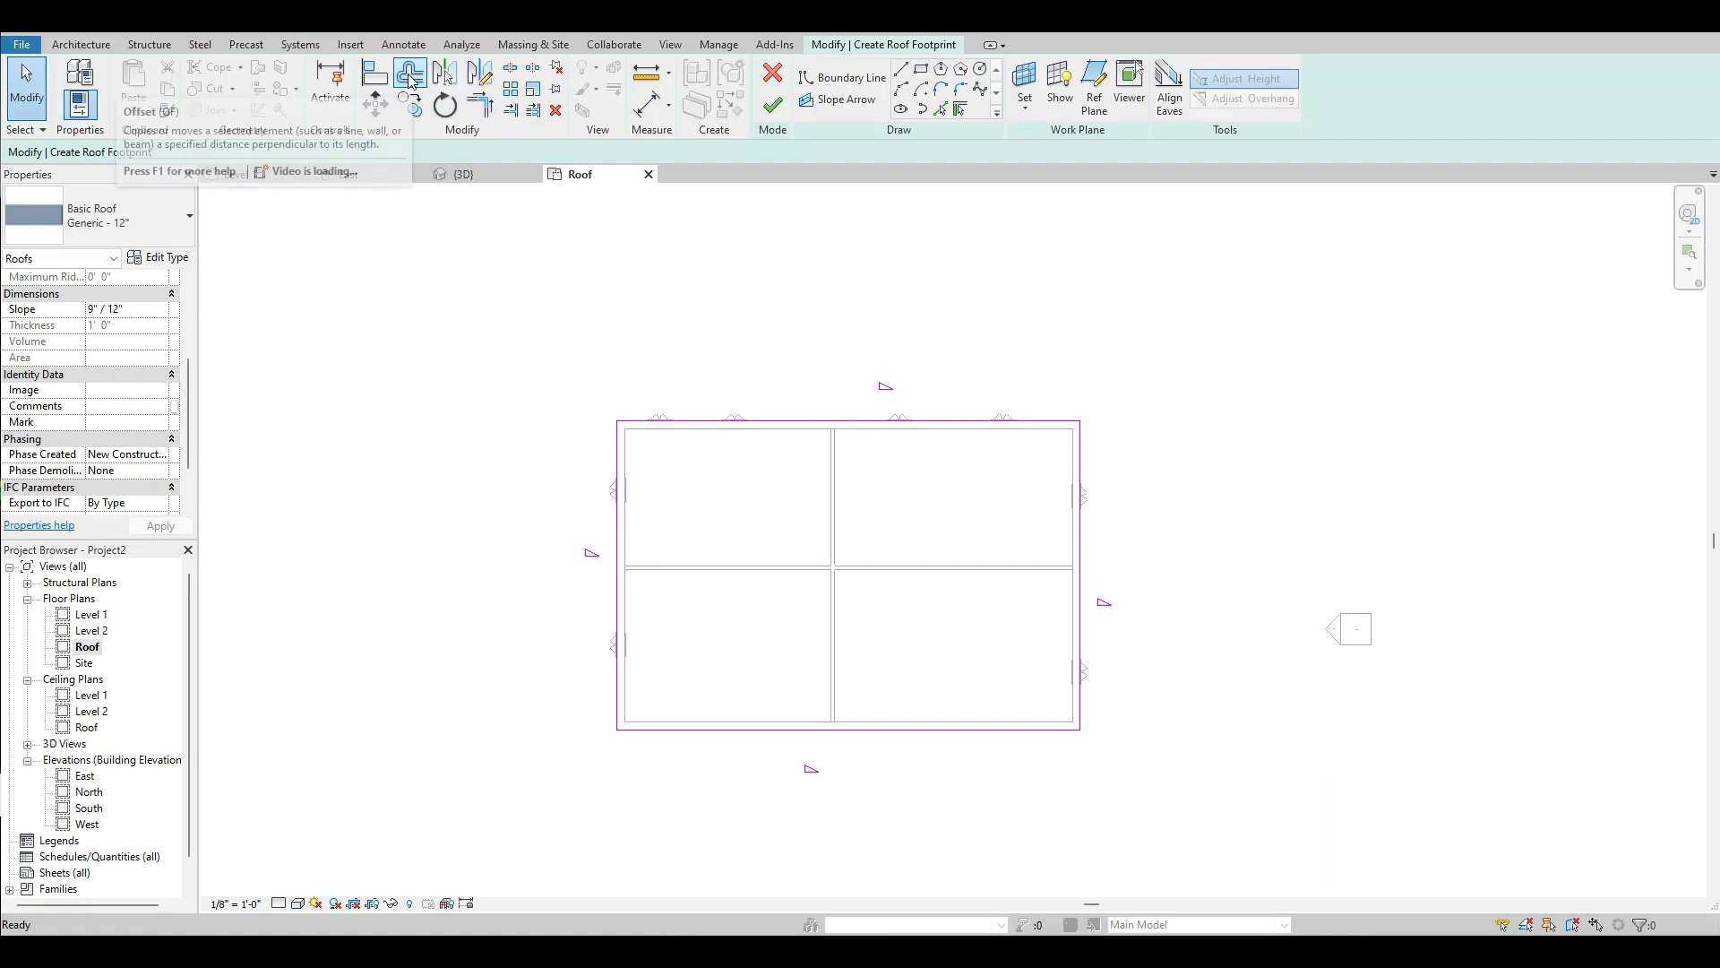
Offset all four roof boundary lines 3' outward from the exterior walls without keeping copies.
{"action": "left_click", "coordinate": [411, 75]}
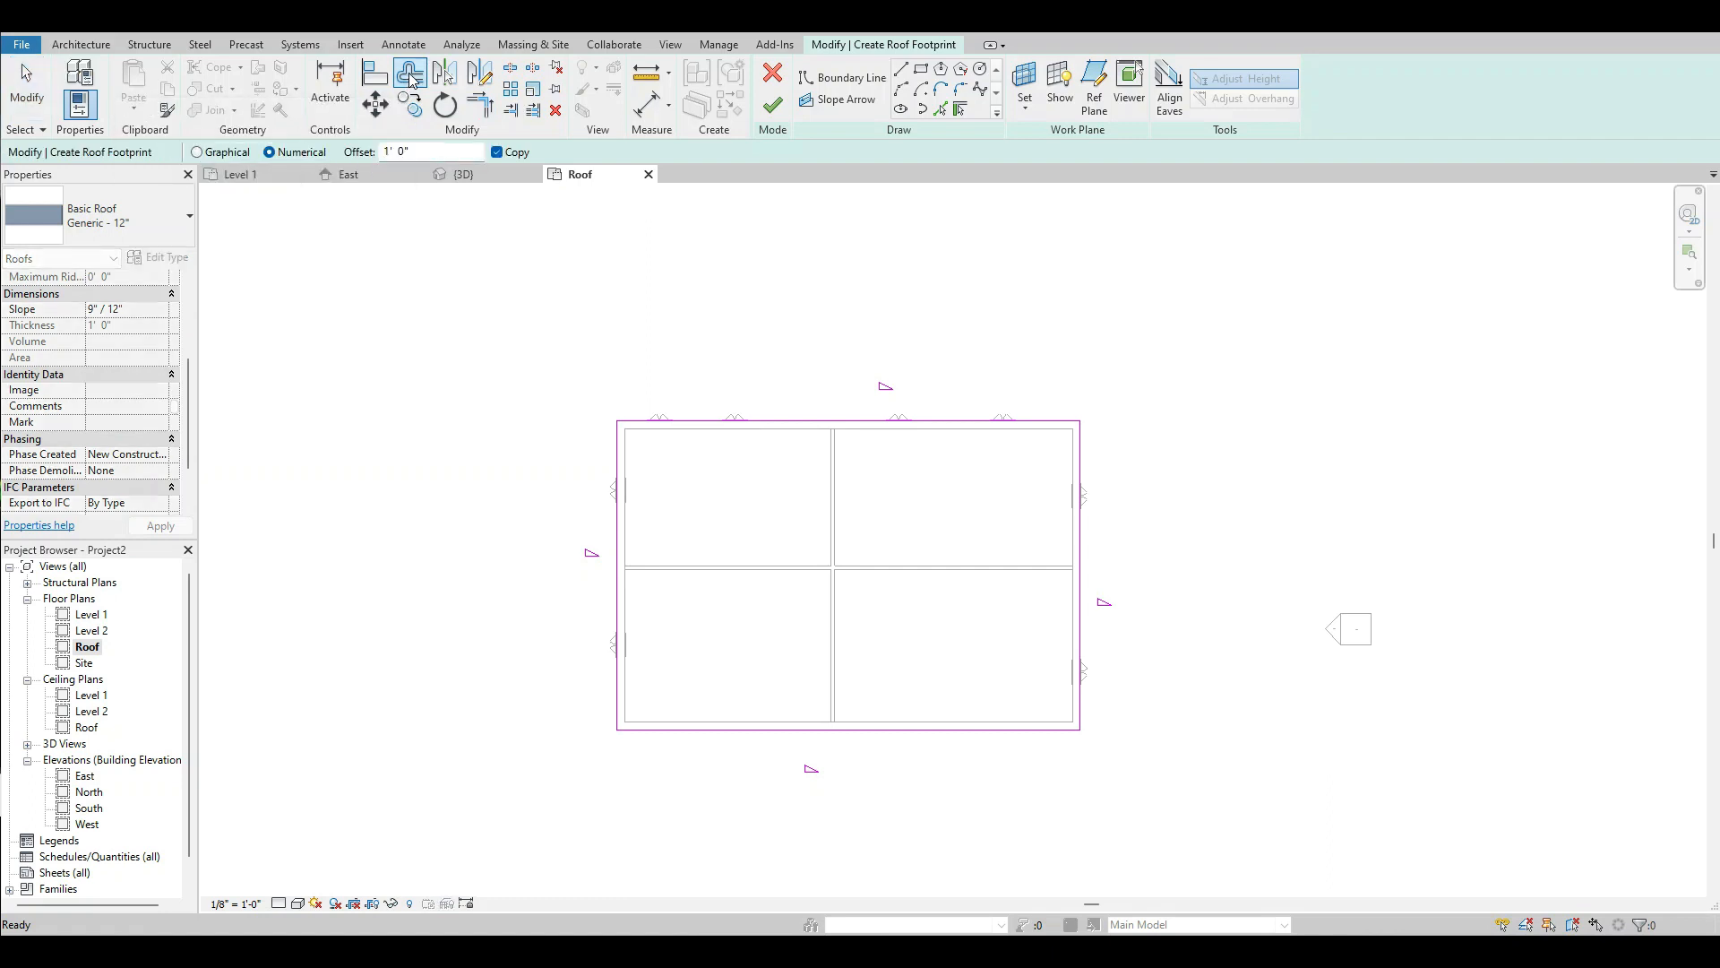
{"action": "left_click", "coordinate": [497, 153]}
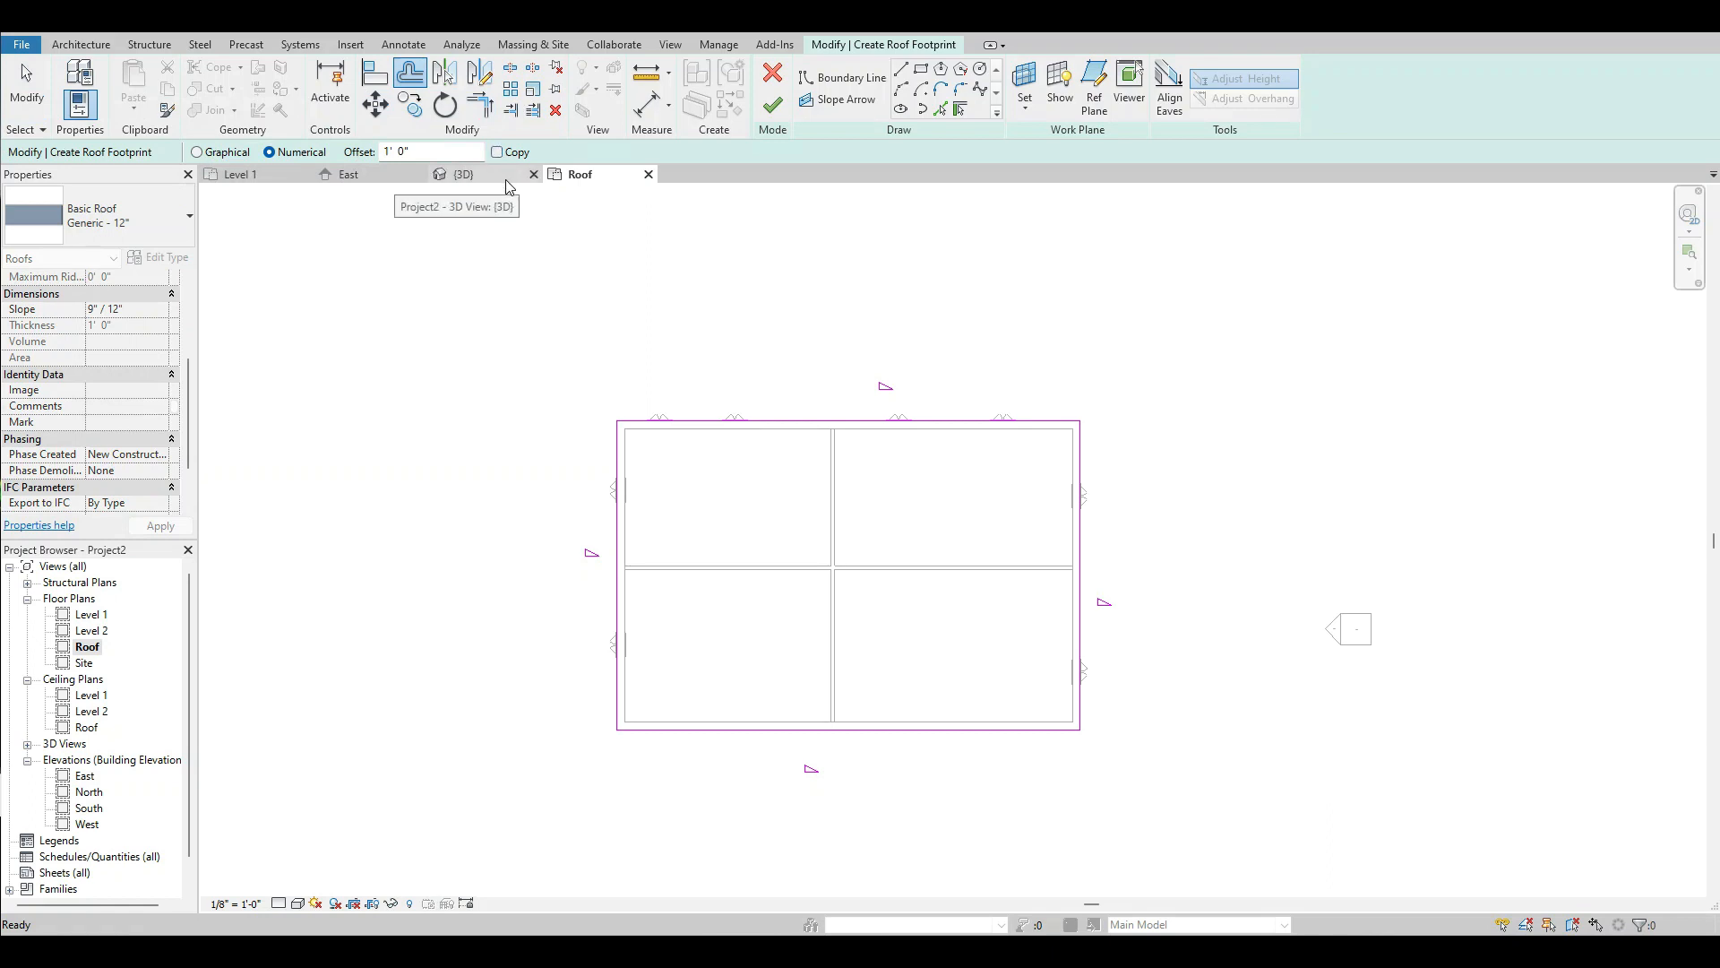
{"action": "double_click", "coordinate": [417, 152]}
{"action": "type", "text": "3"}
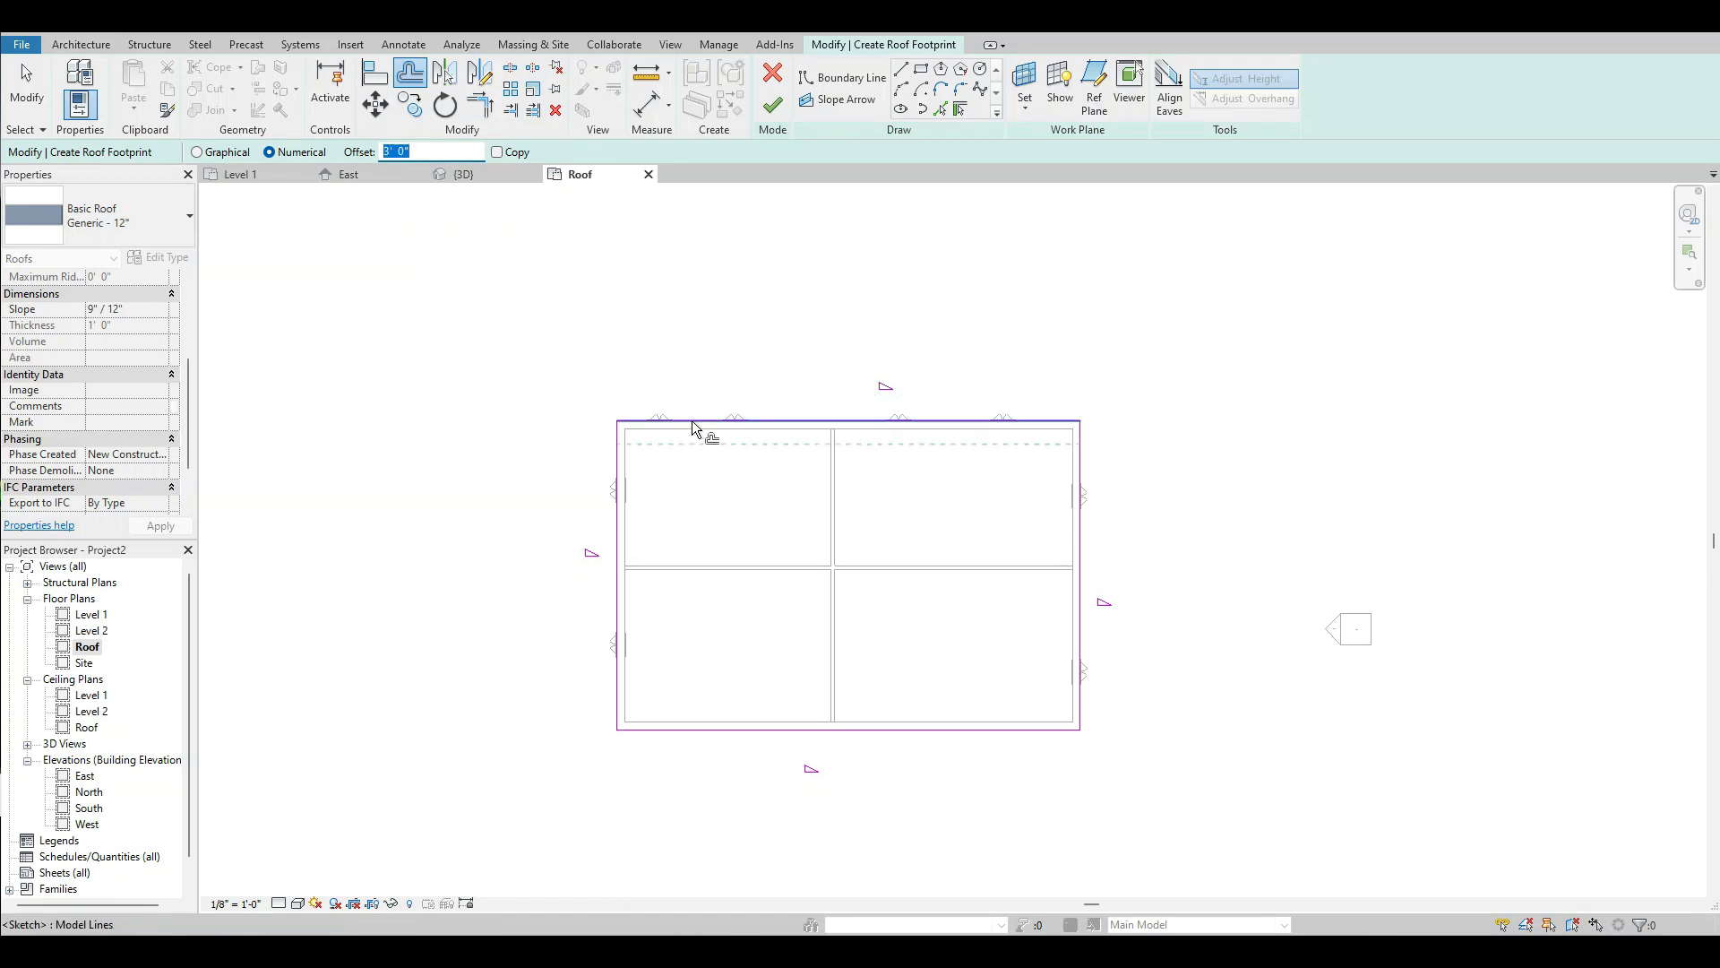
{"action": "scroll", "coordinate": [690, 421], "scroll_direction": "up", "scroll_amount": 2}
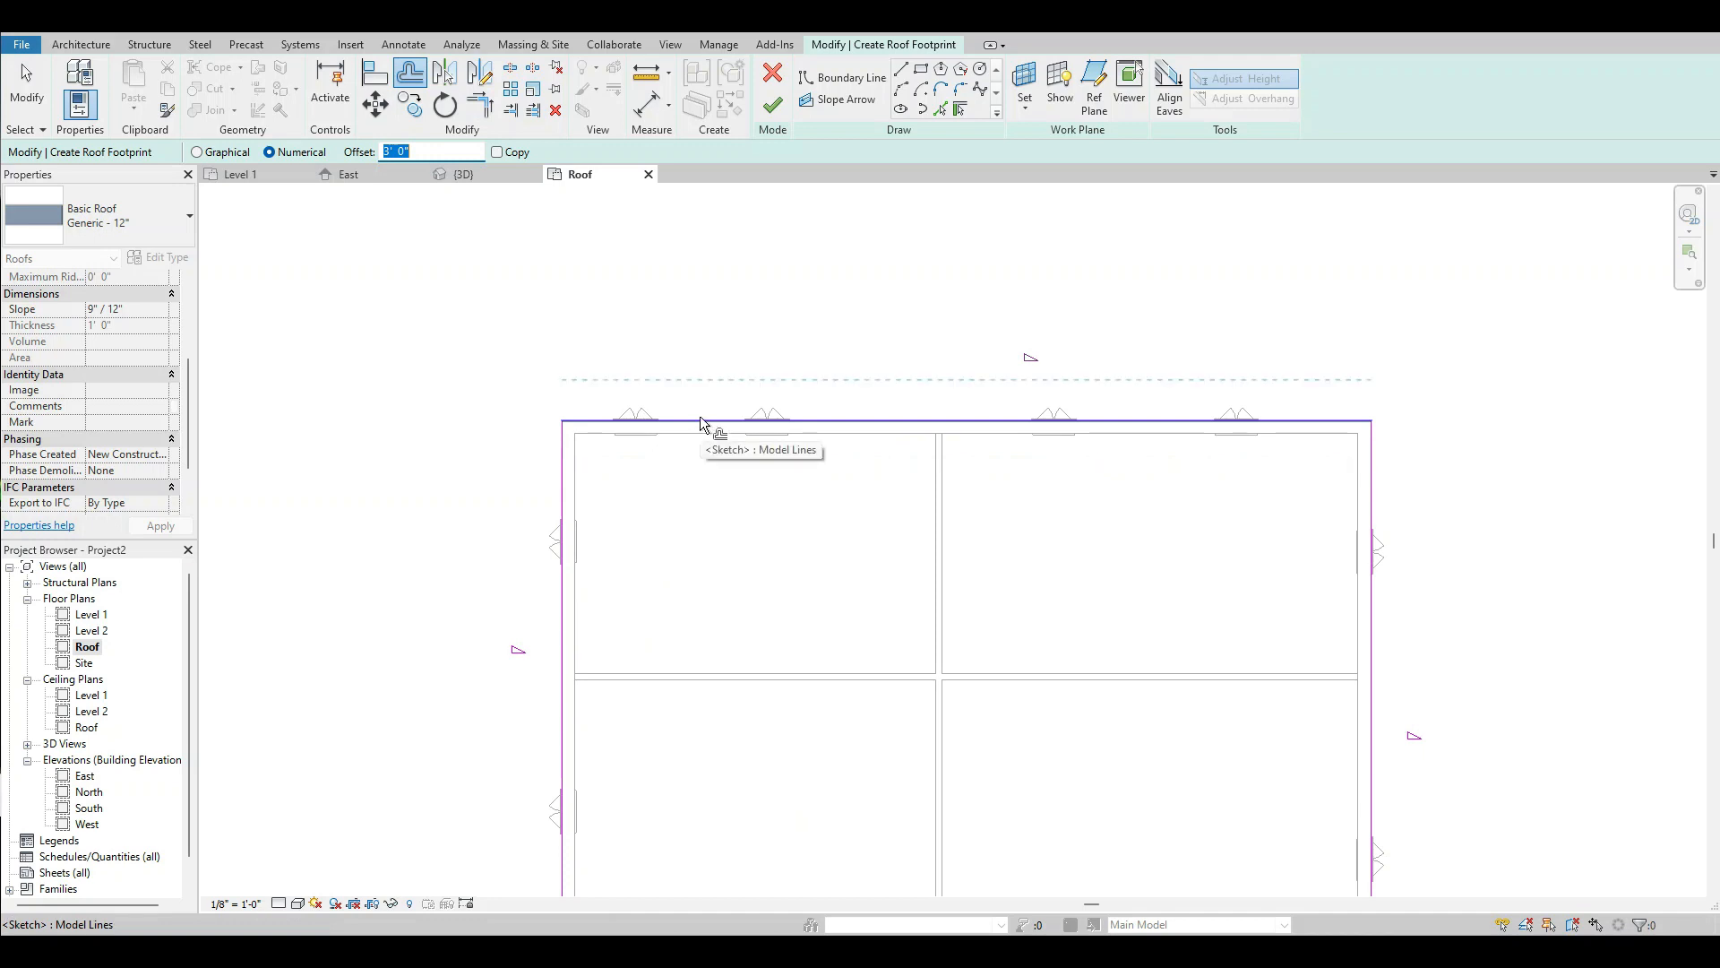
{"action": "left_click", "coordinate": [702, 422]}
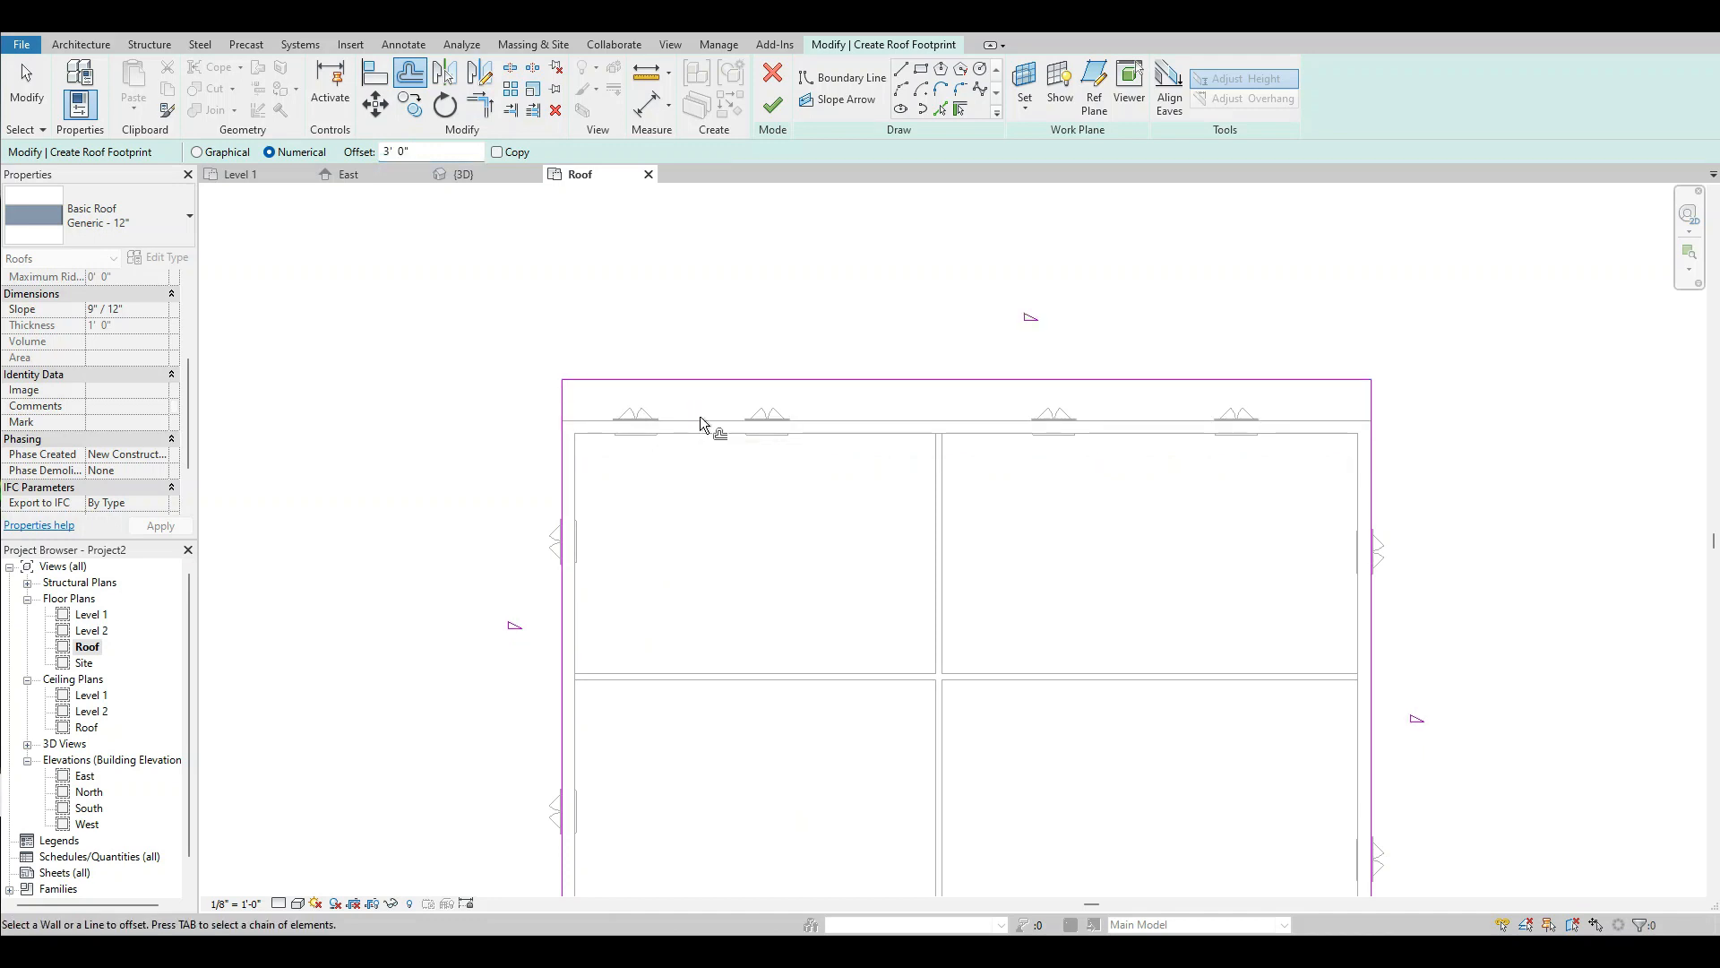
{"action": "left_click", "coordinate": [1365, 457]}
{"action": "scroll", "coordinate": [1133, 330], "scroll_direction": "down", "scroll_amount": 2}
{"action": "scroll", "coordinate": [1133, 330], "scroll_direction": "down", "scroll_amount": 1}
{"action": "scroll", "coordinate": [957, 640], "scroll_direction": "up", "scroll_amount": 3}
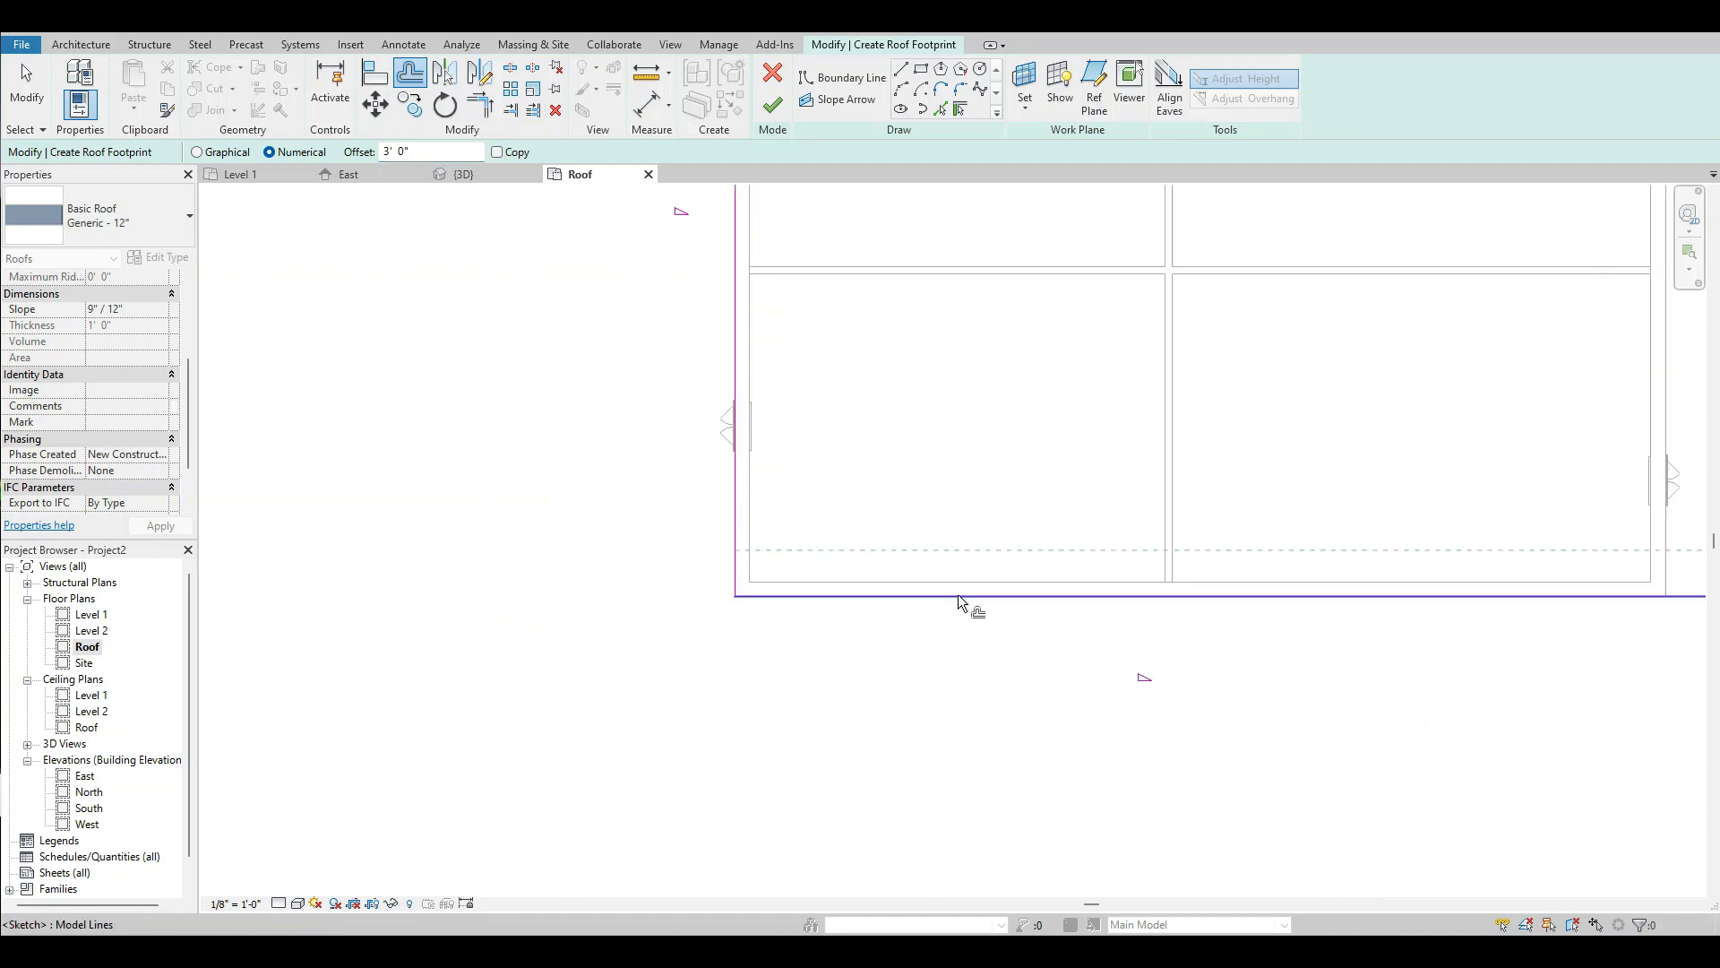
{"action": "left_click", "coordinate": [960, 605]}
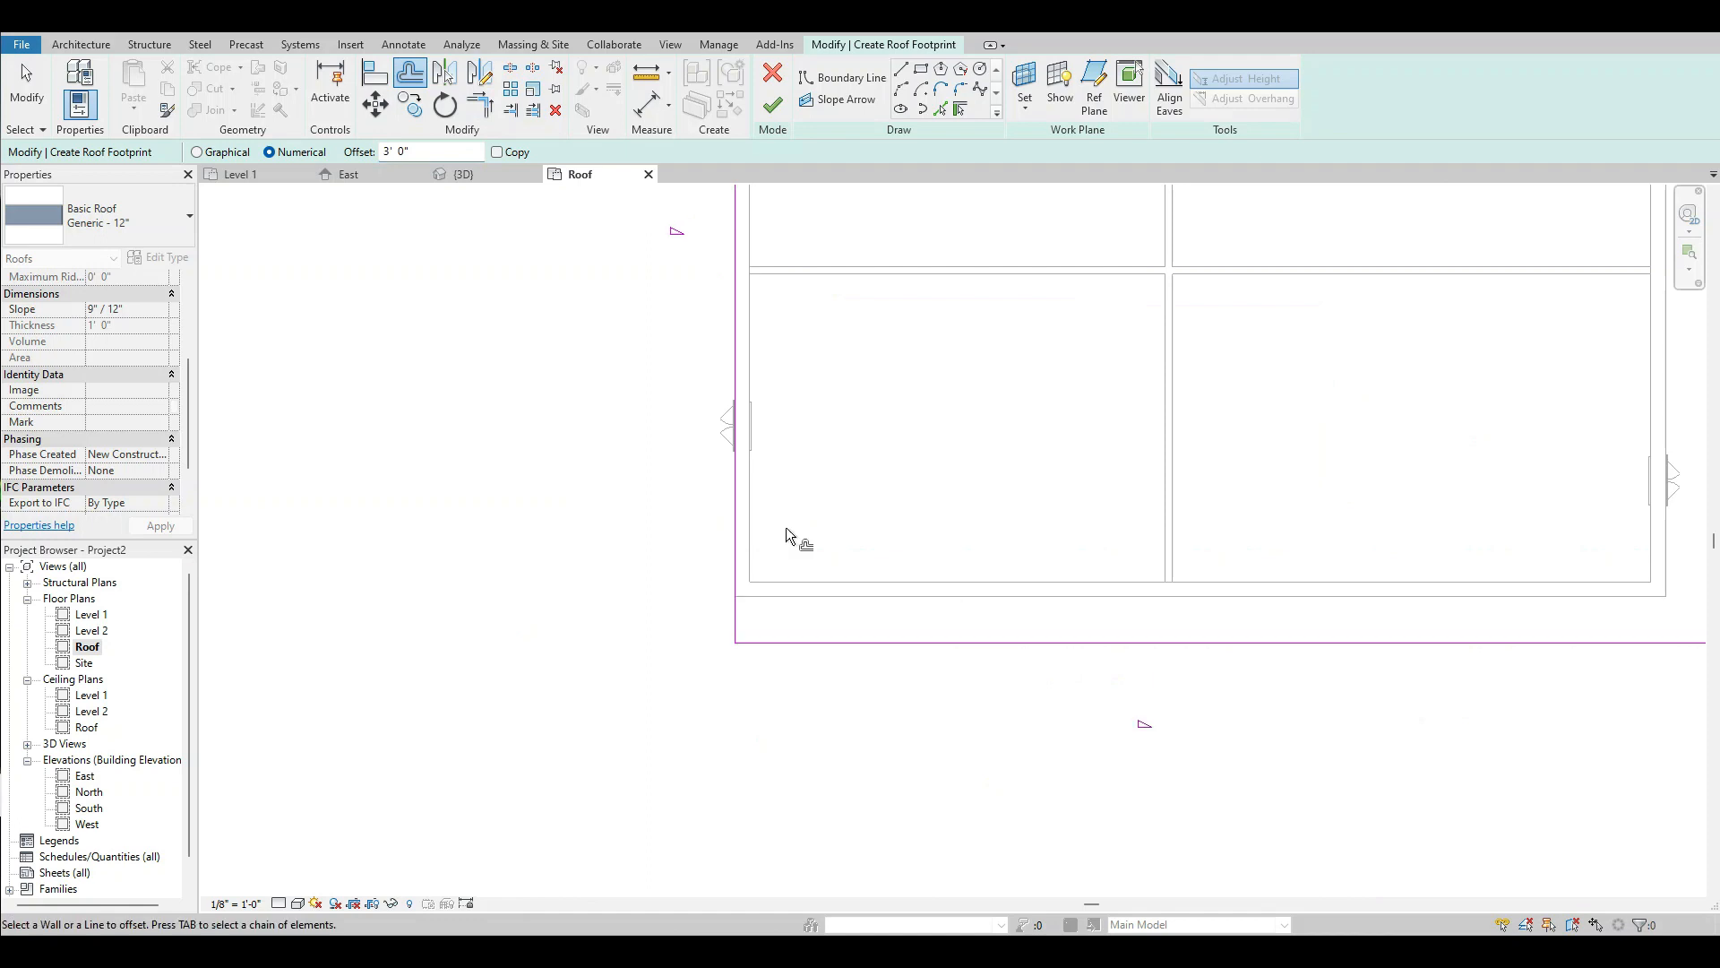
{"action": "left_click", "coordinate": [733, 499]}
{"action": "scroll", "coordinate": [663, 614], "scroll_direction": "down", "scroll_amount": 2}
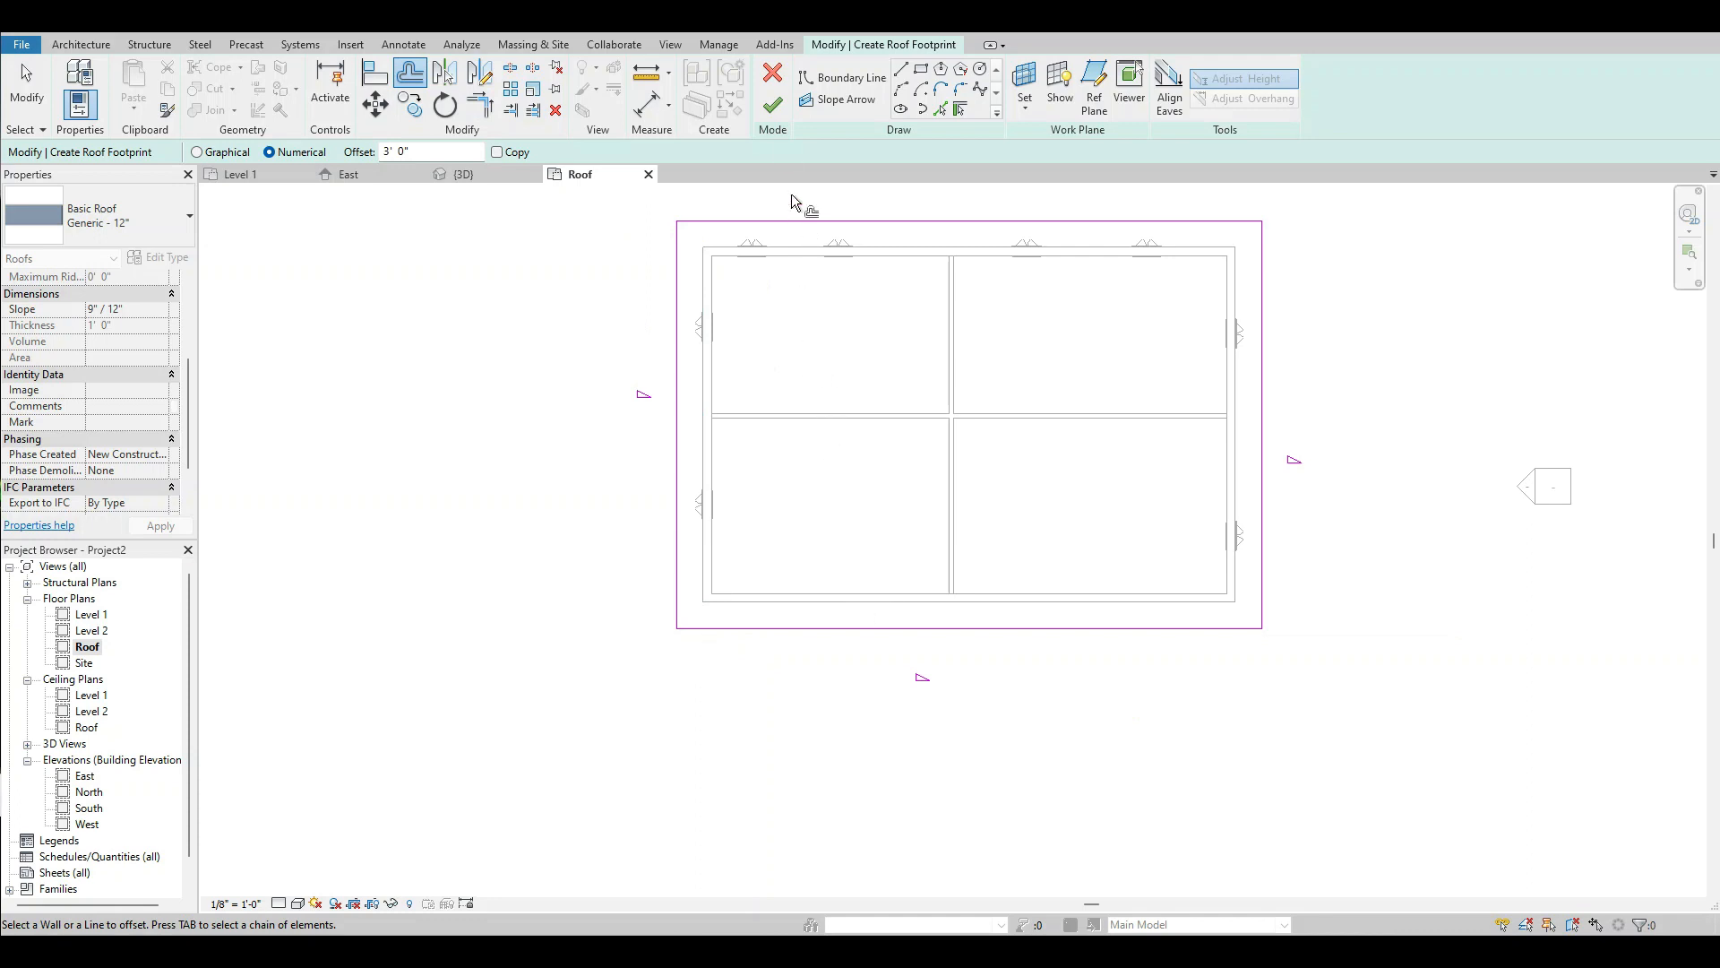
Finish the roof footprint and check the roof in the 3D view, returning to the Roof floor plan.
{"action": "left_click", "coordinate": [775, 106]}
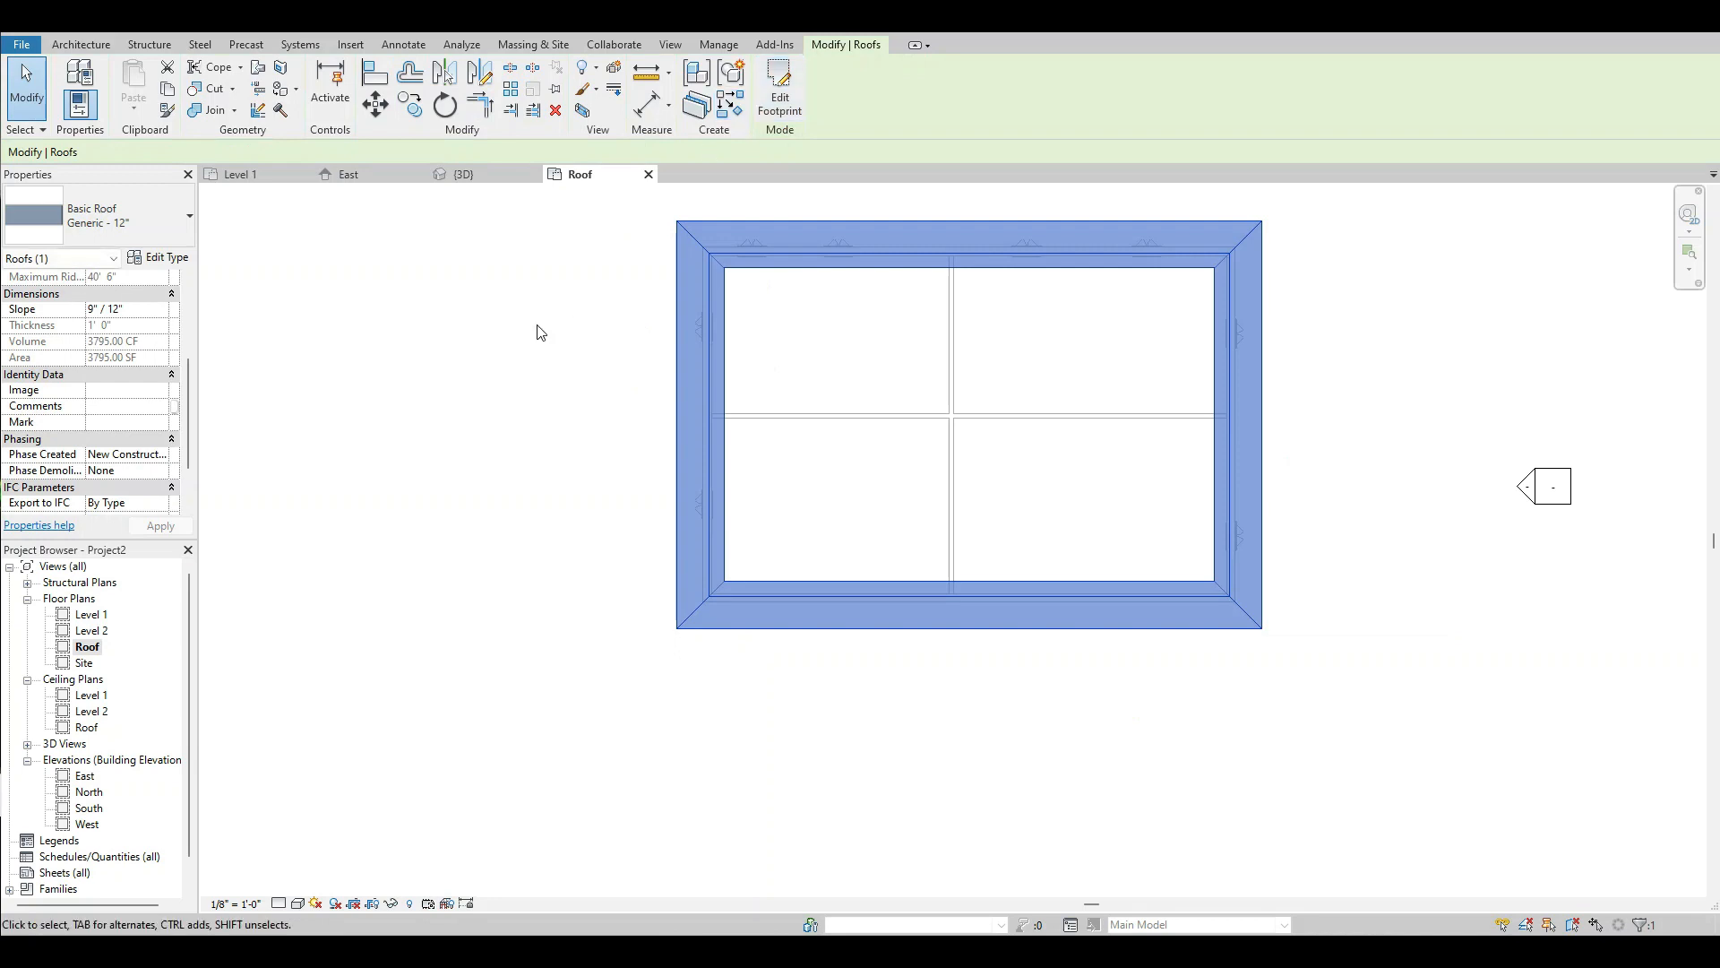
{"action": "left_click", "coordinate": [524, 352]}
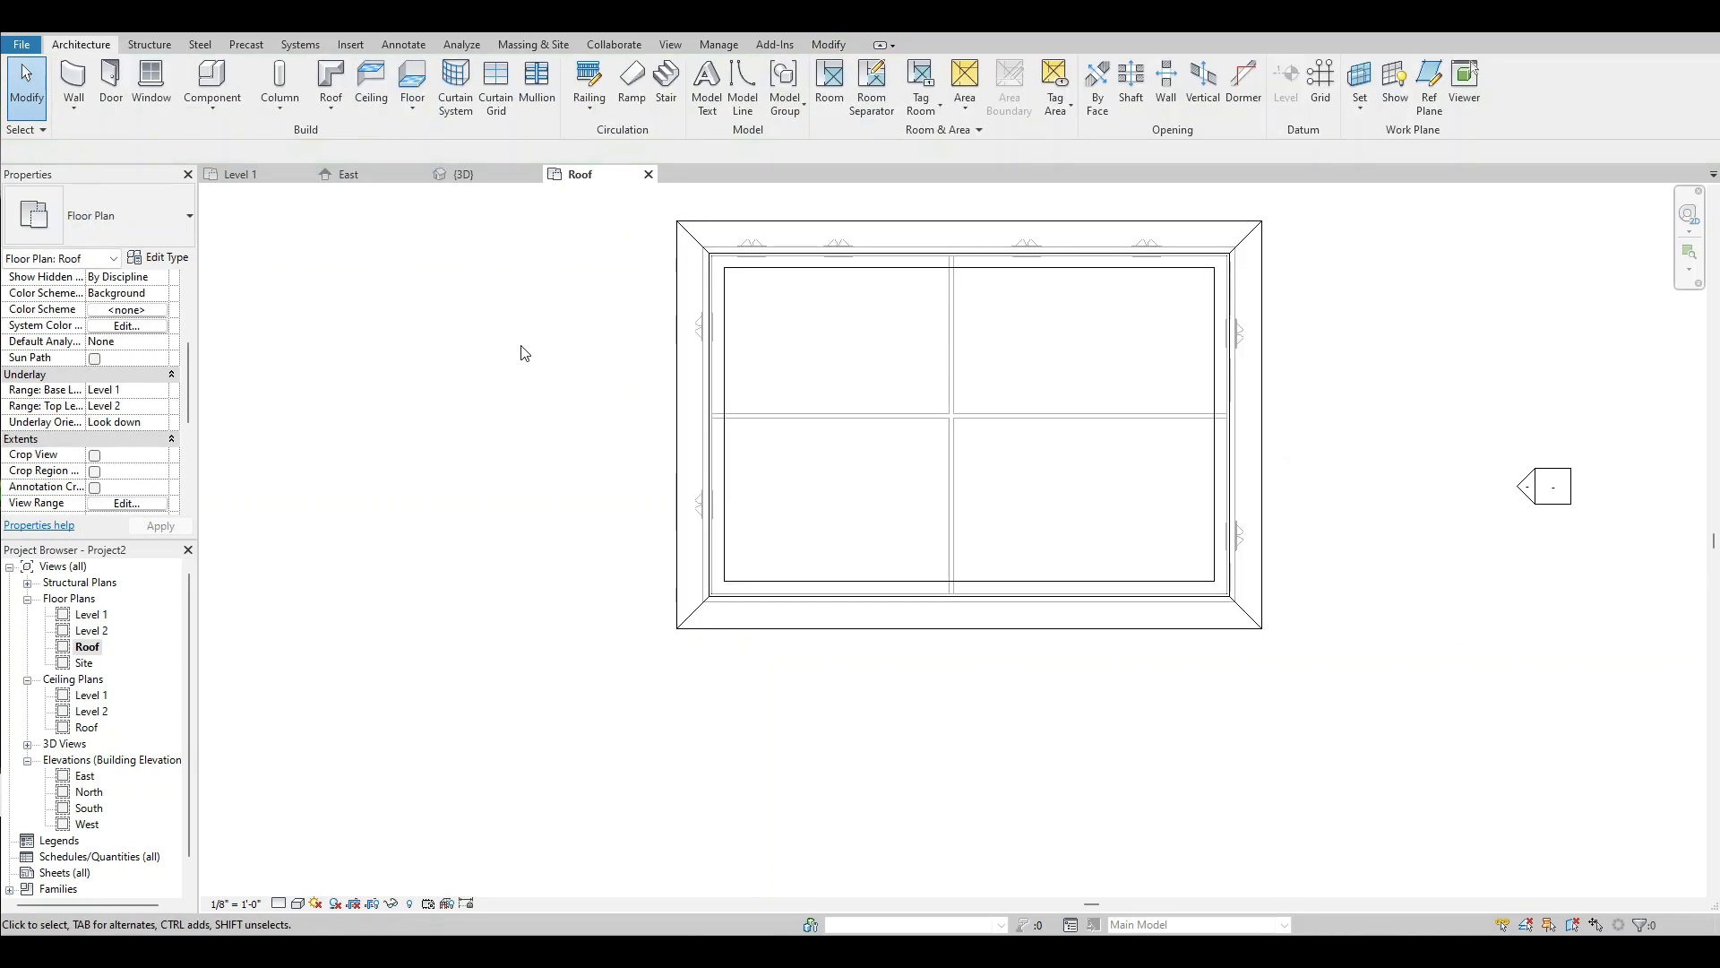
{"action": "left_click", "coordinate": [876, 231]}
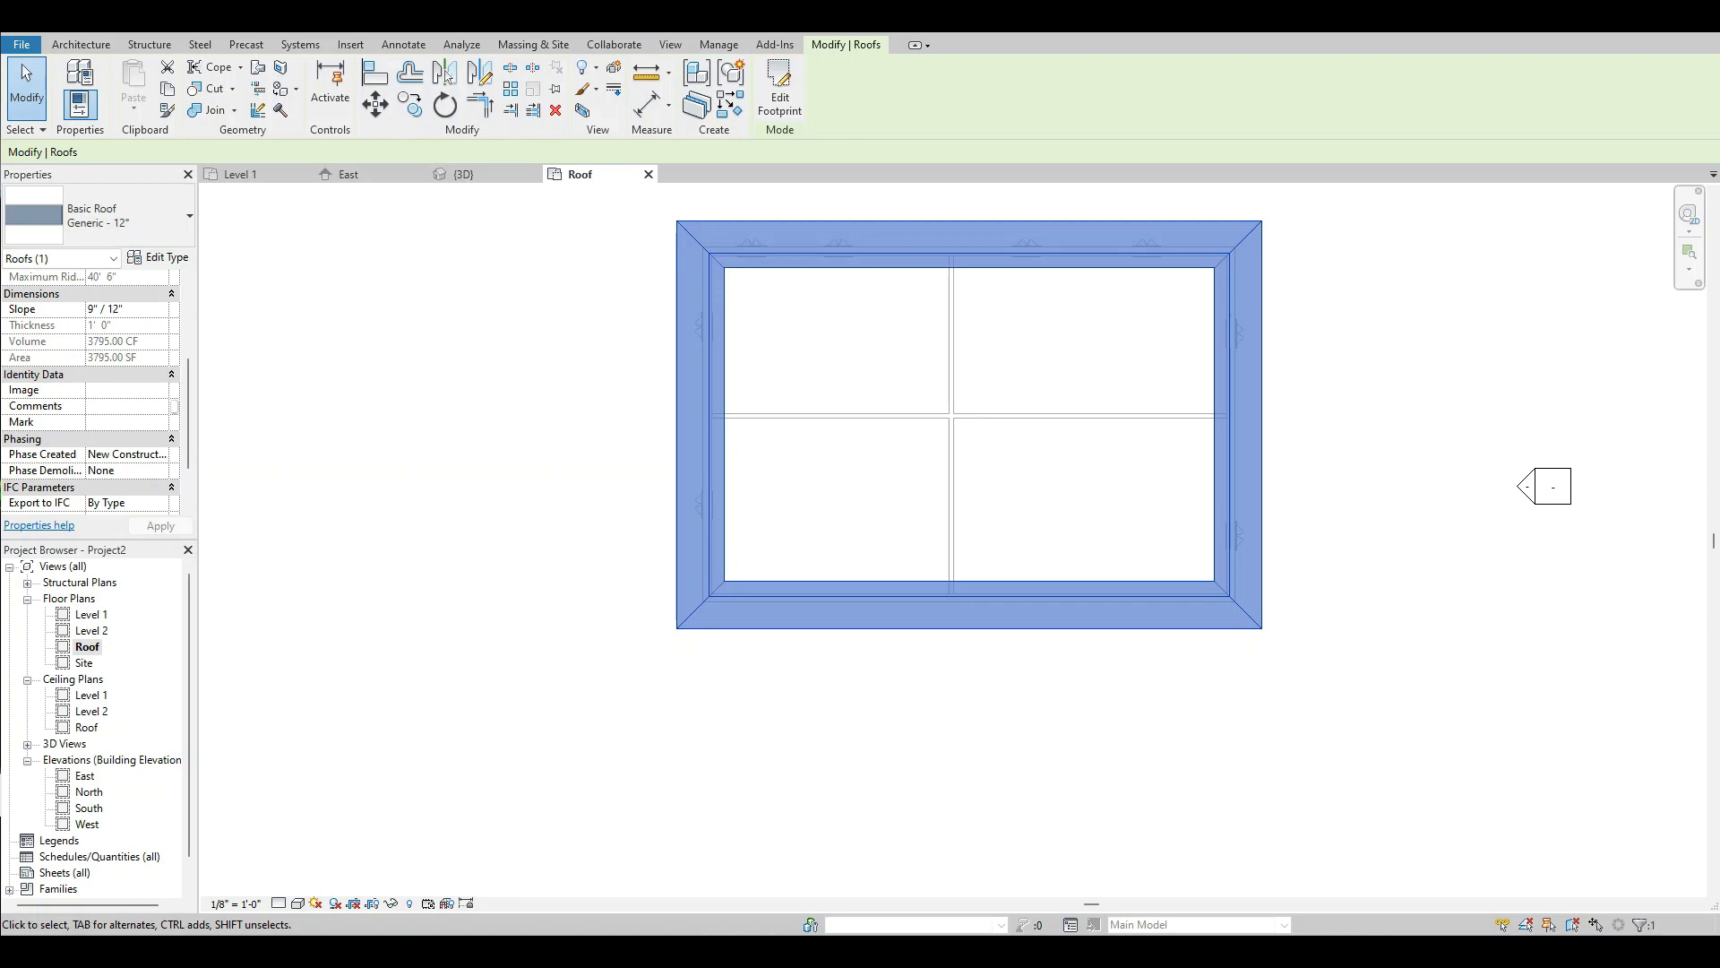
{"action": "left_click", "coordinate": [463, 175]}
{"action": "scroll", "coordinate": [837, 626], "scroll_direction": "down", "scroll_amount": 2}
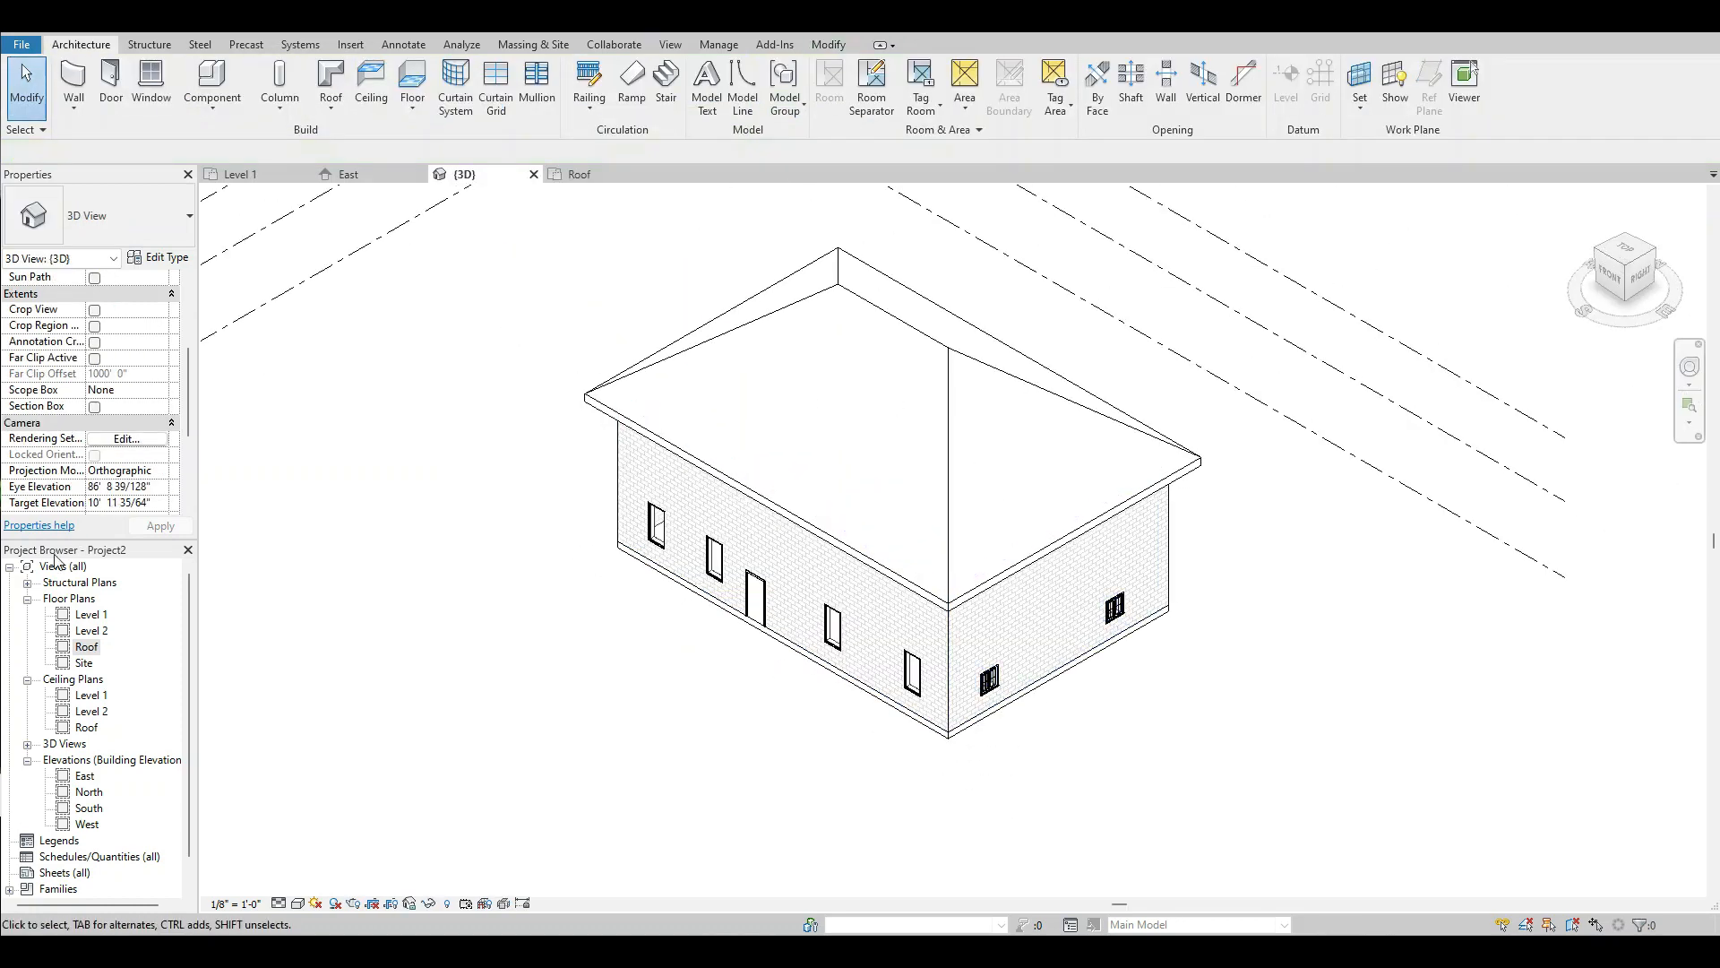
{"action": "double_click", "coordinate": [79, 651]}
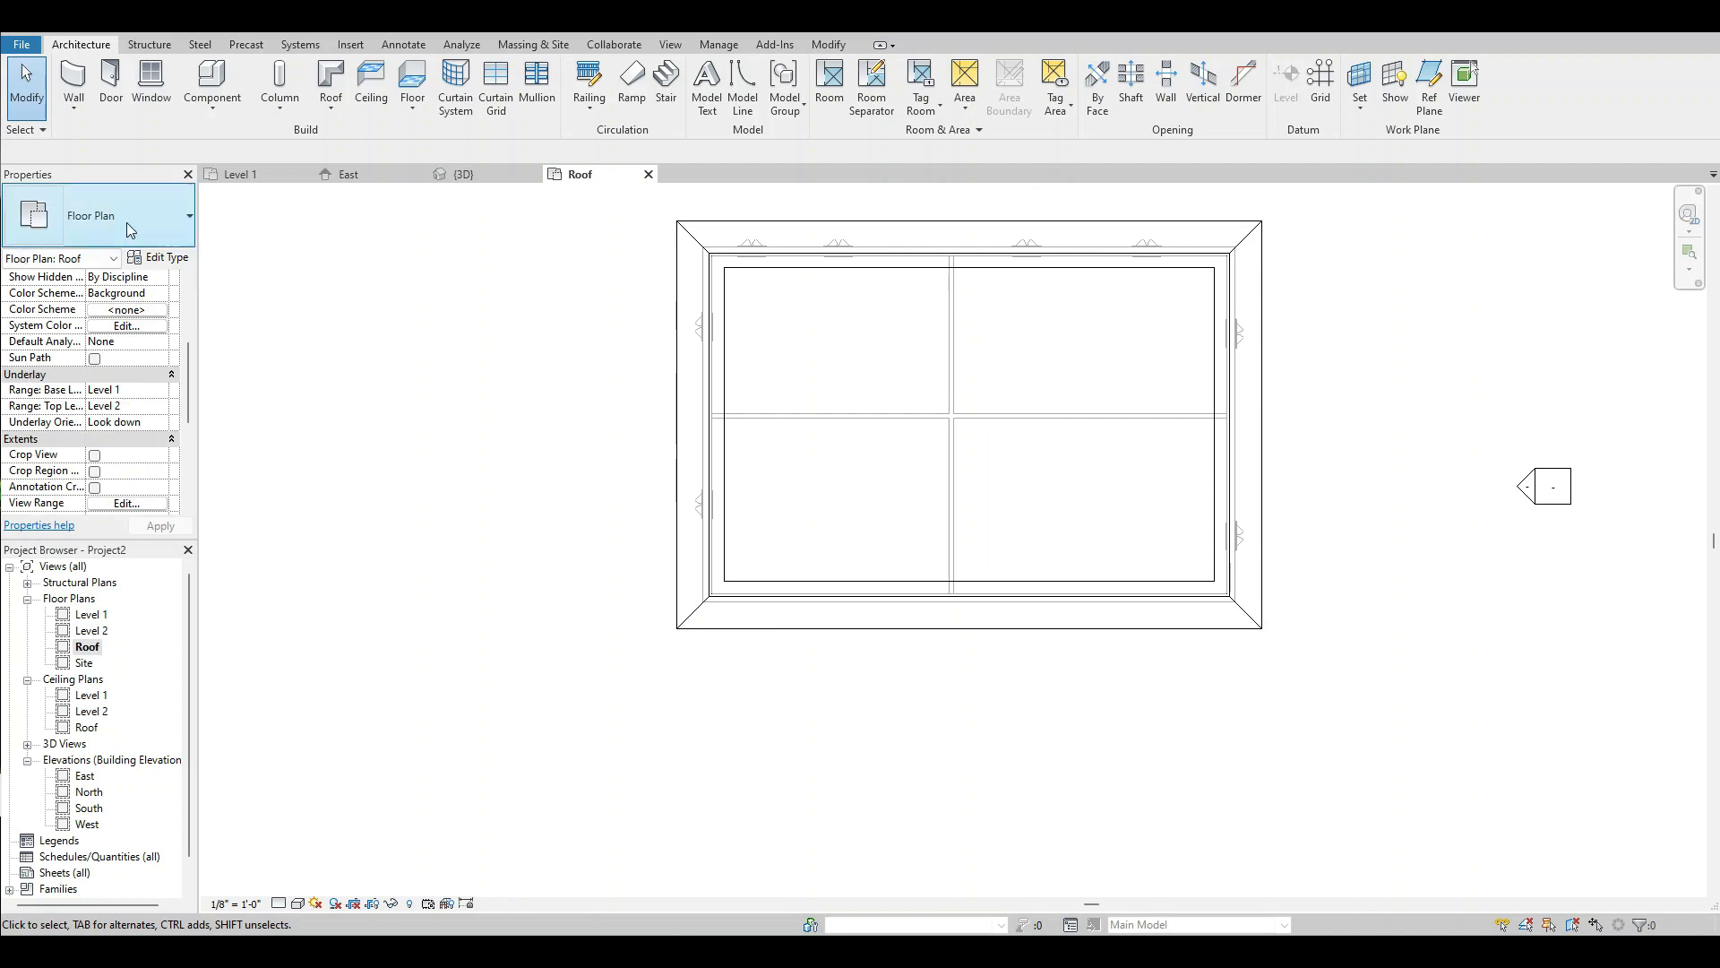
Set the cut plane and top offsets of the Roof plan's view range to 14' 0".
{"action": "scroll", "coordinate": [194, 358], "scroll_direction": "up", "scroll_amount": 2}
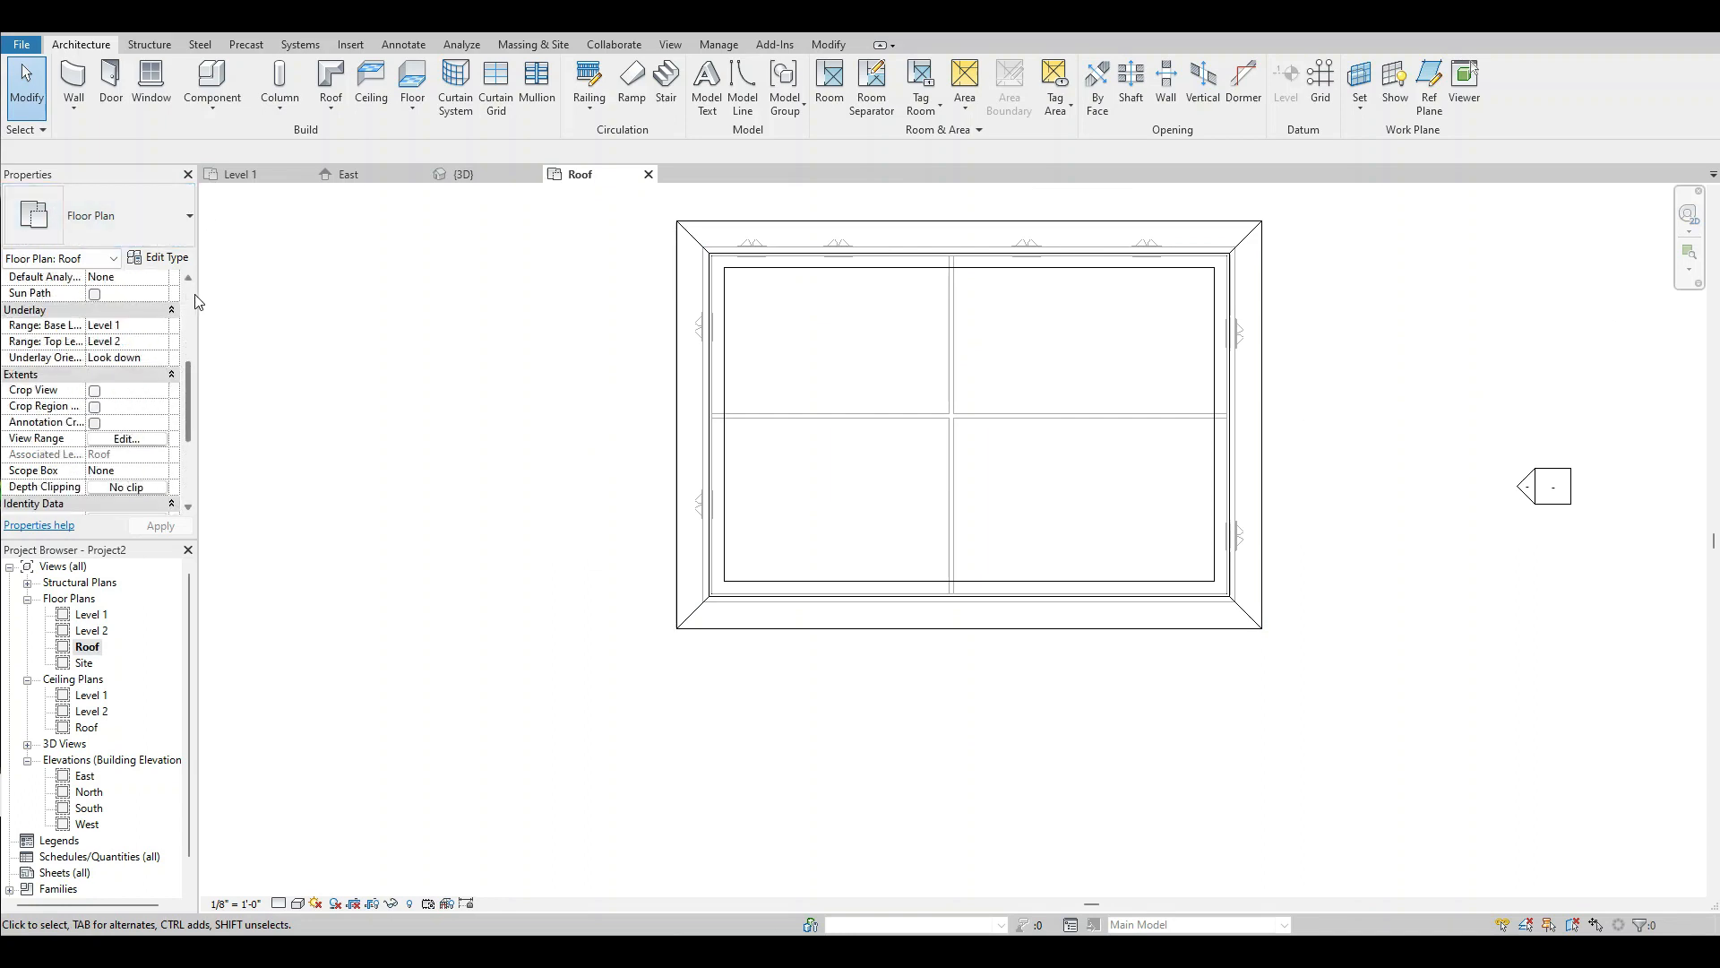
{"action": "scroll", "coordinate": [189, 326], "scroll_direction": "up", "scroll_amount": 2}
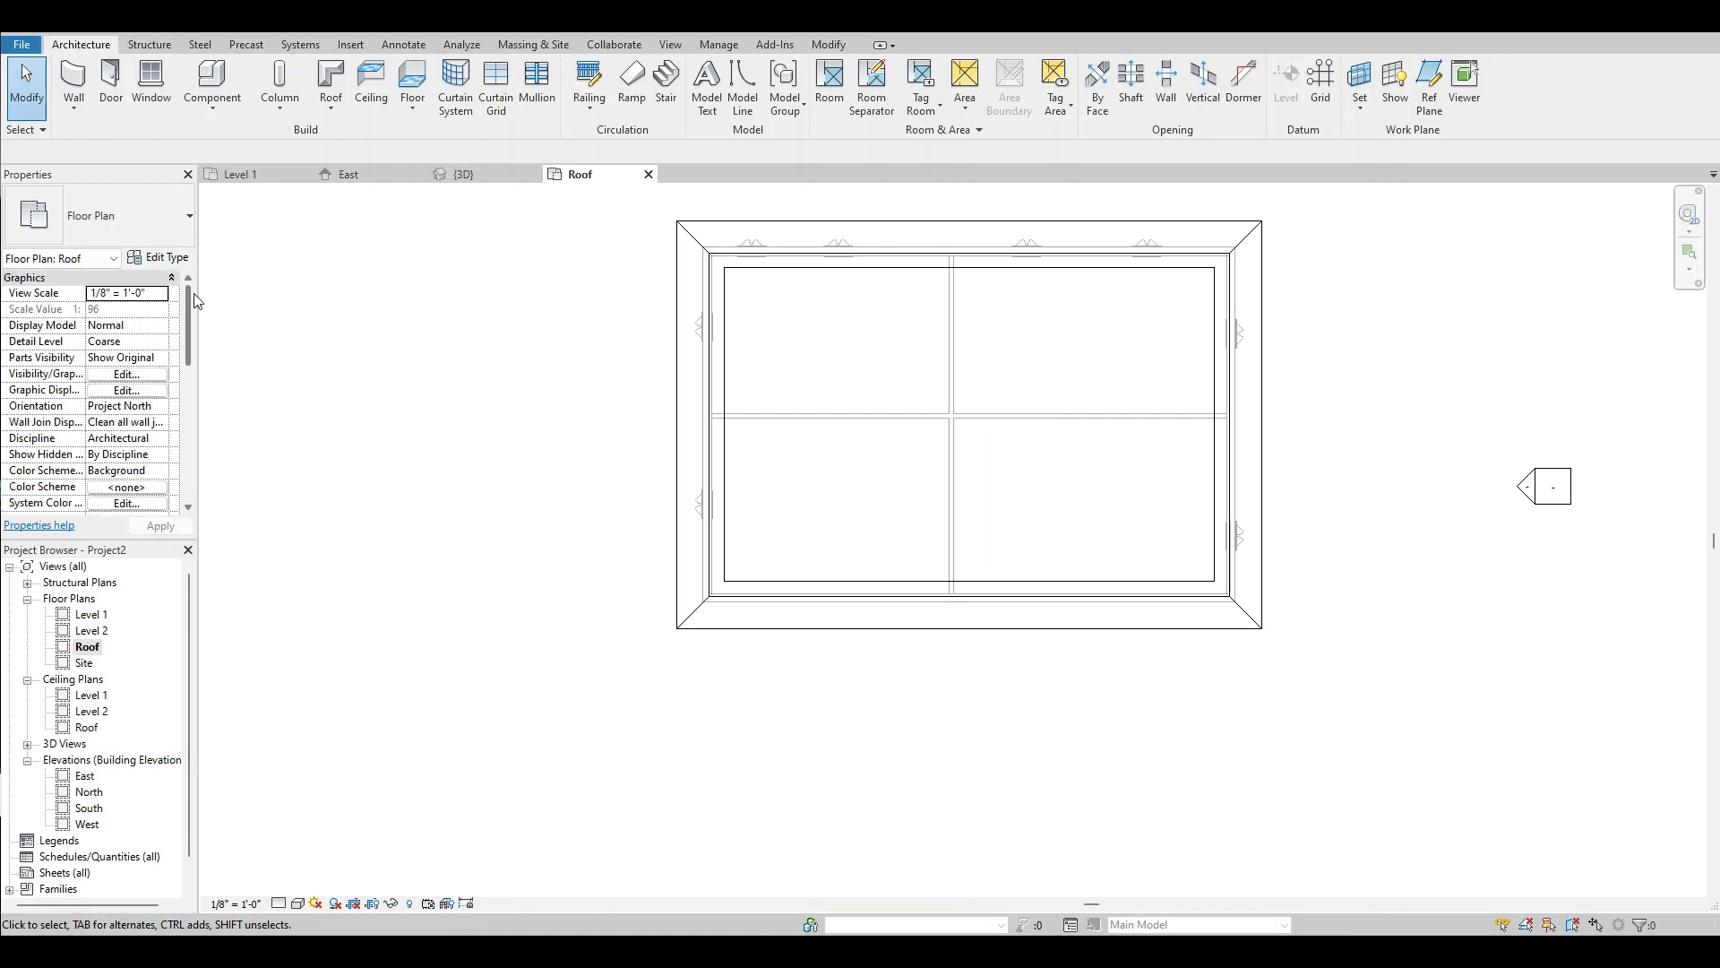
{"action": "left_click_drag", "start_coordinate": [189, 316], "coordinate": [181, 387]}
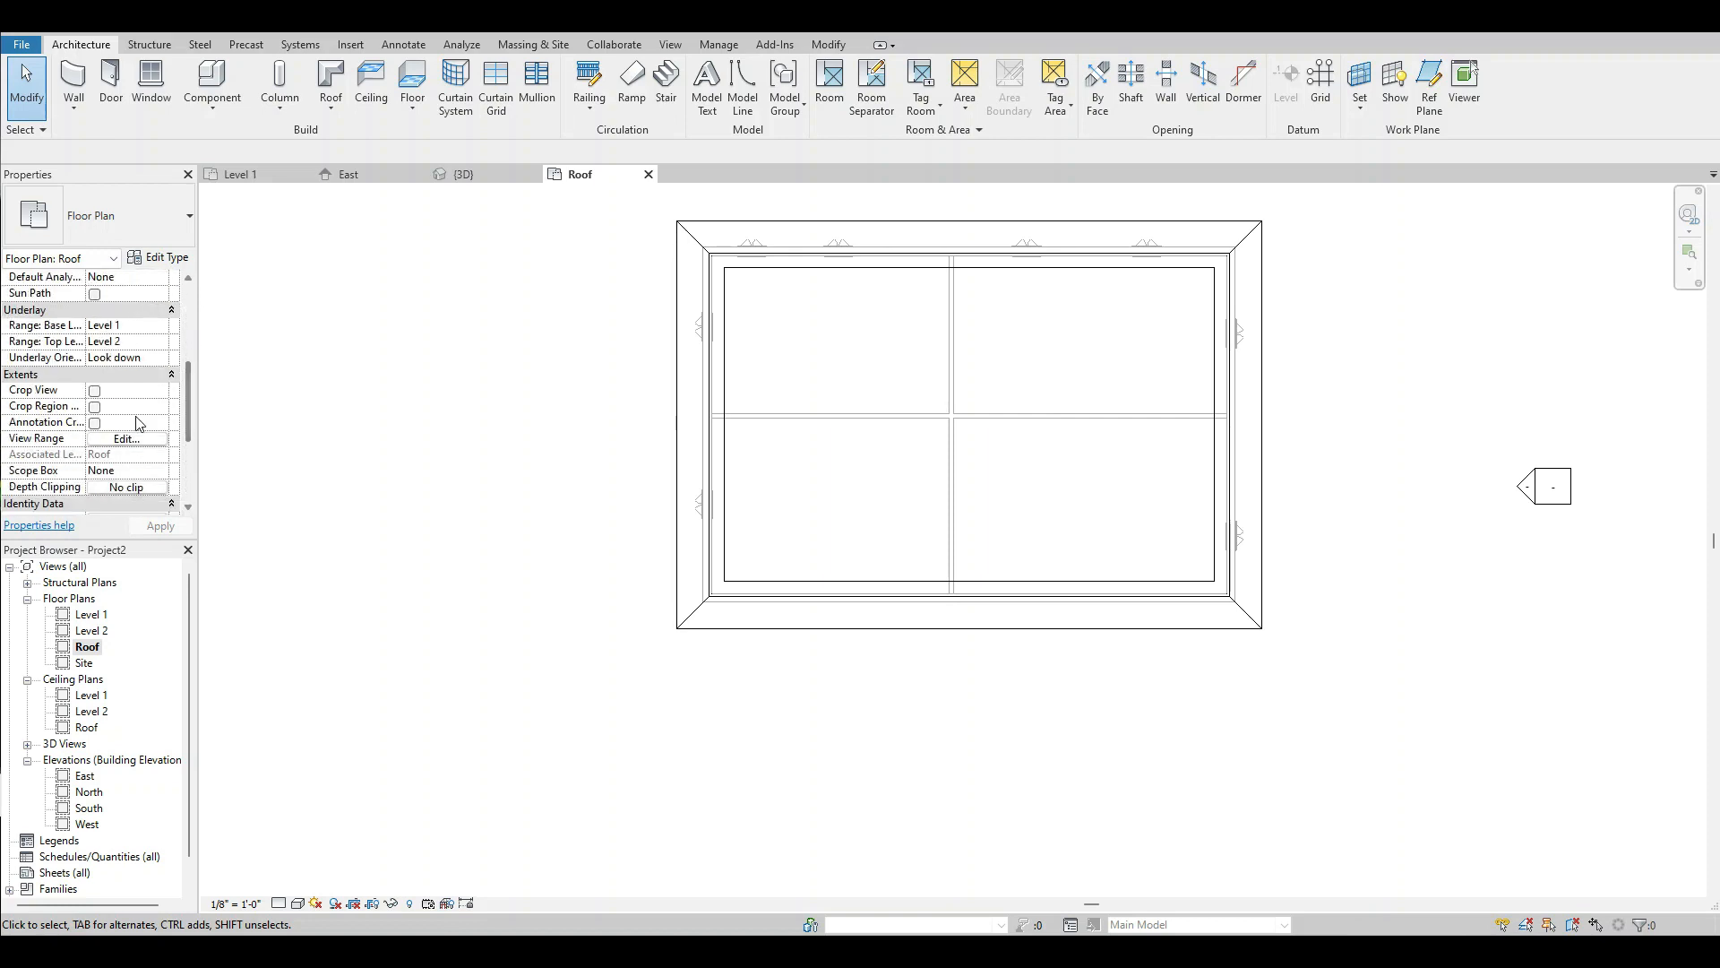
{"action": "left_click", "coordinate": [130, 438]}
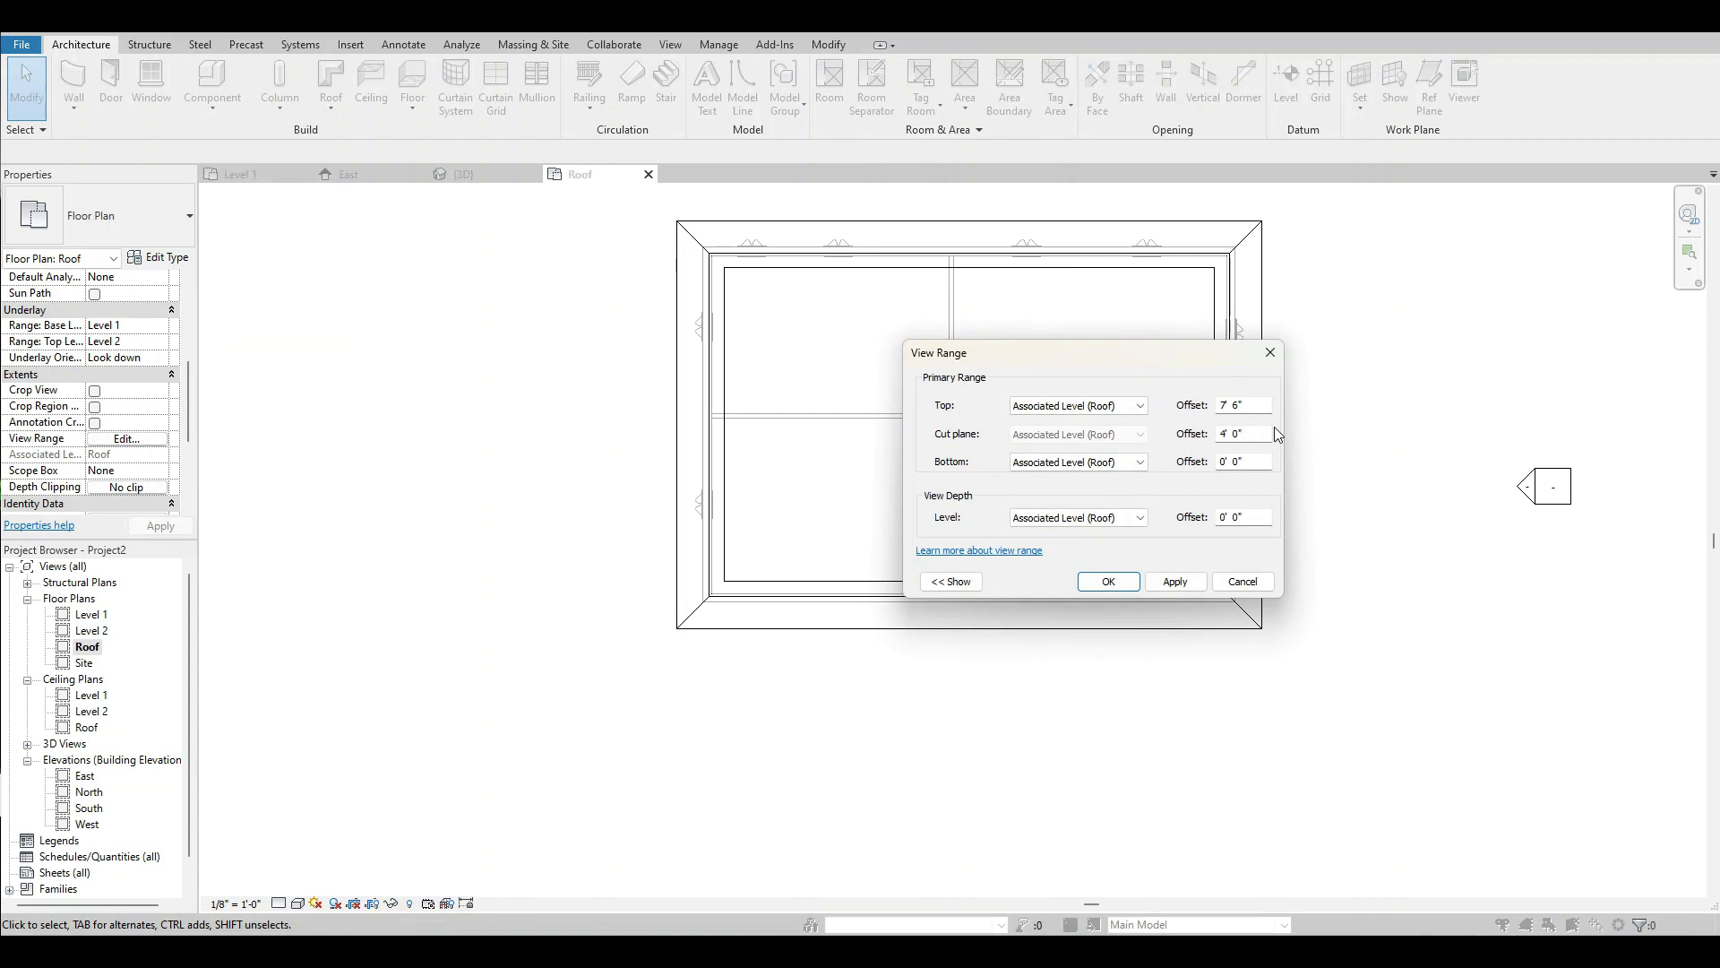
{"action": "left_click_drag", "start_coordinate": [1271, 433], "coordinate": [1211, 430]}
{"action": "type", "text": "14"}
{"action": "left_click", "coordinate": [1118, 584]}
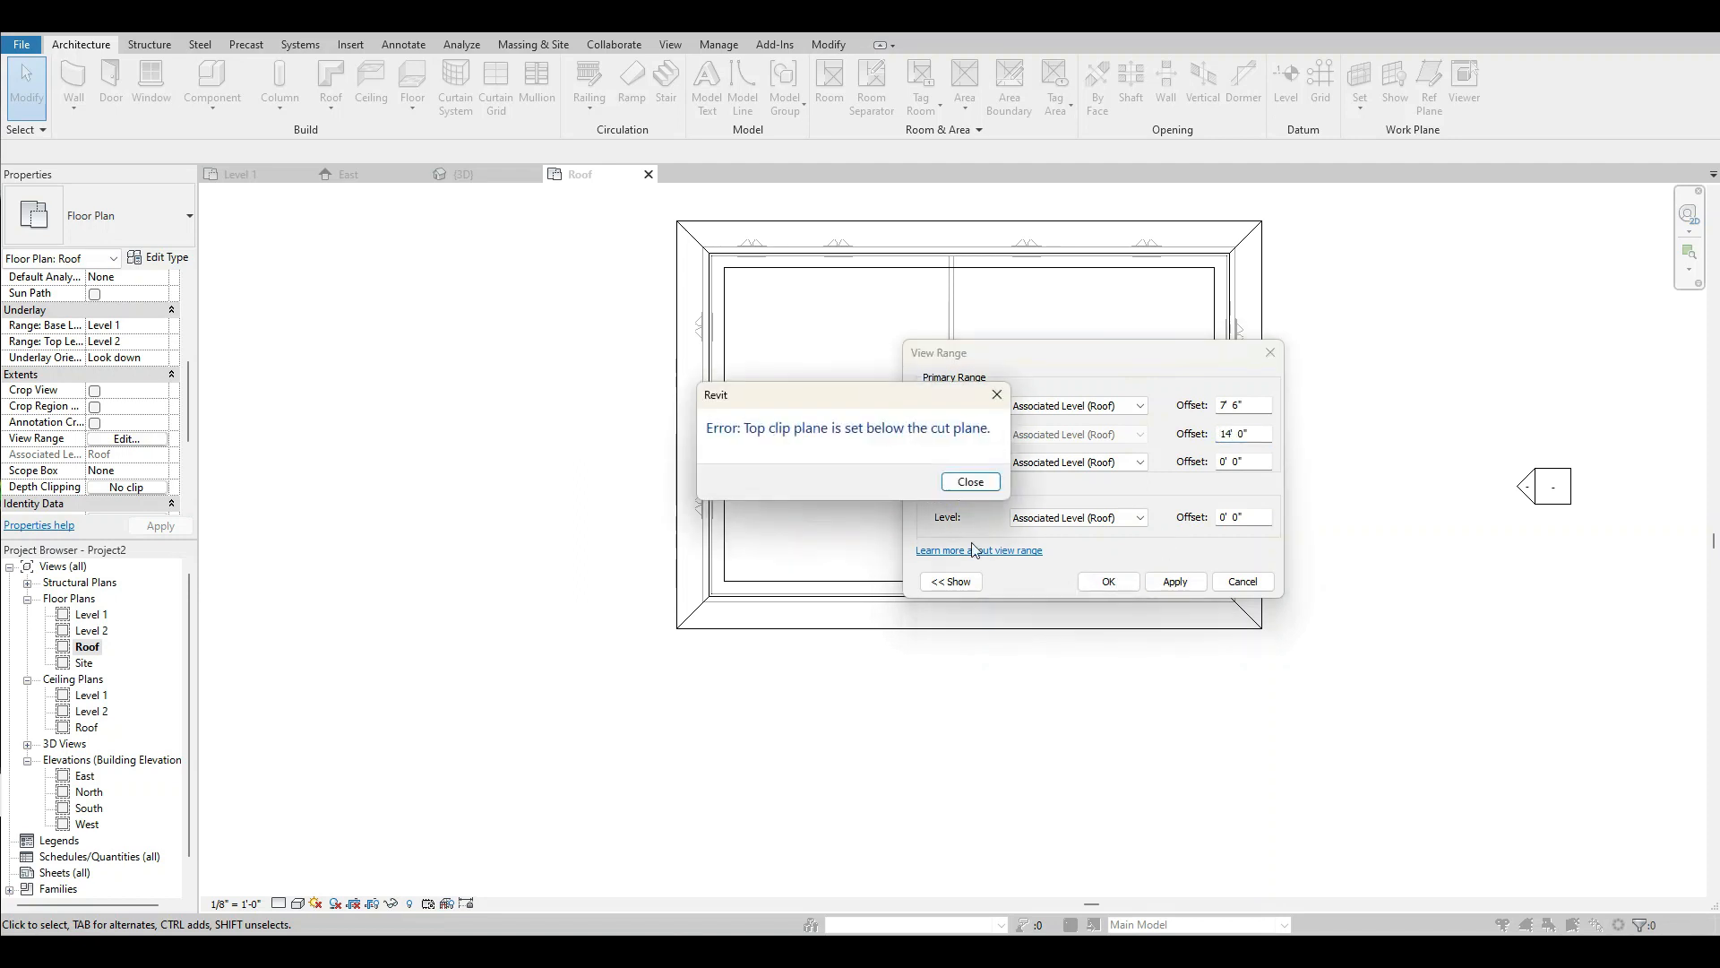
{"action": "left_click", "coordinate": [972, 483]}
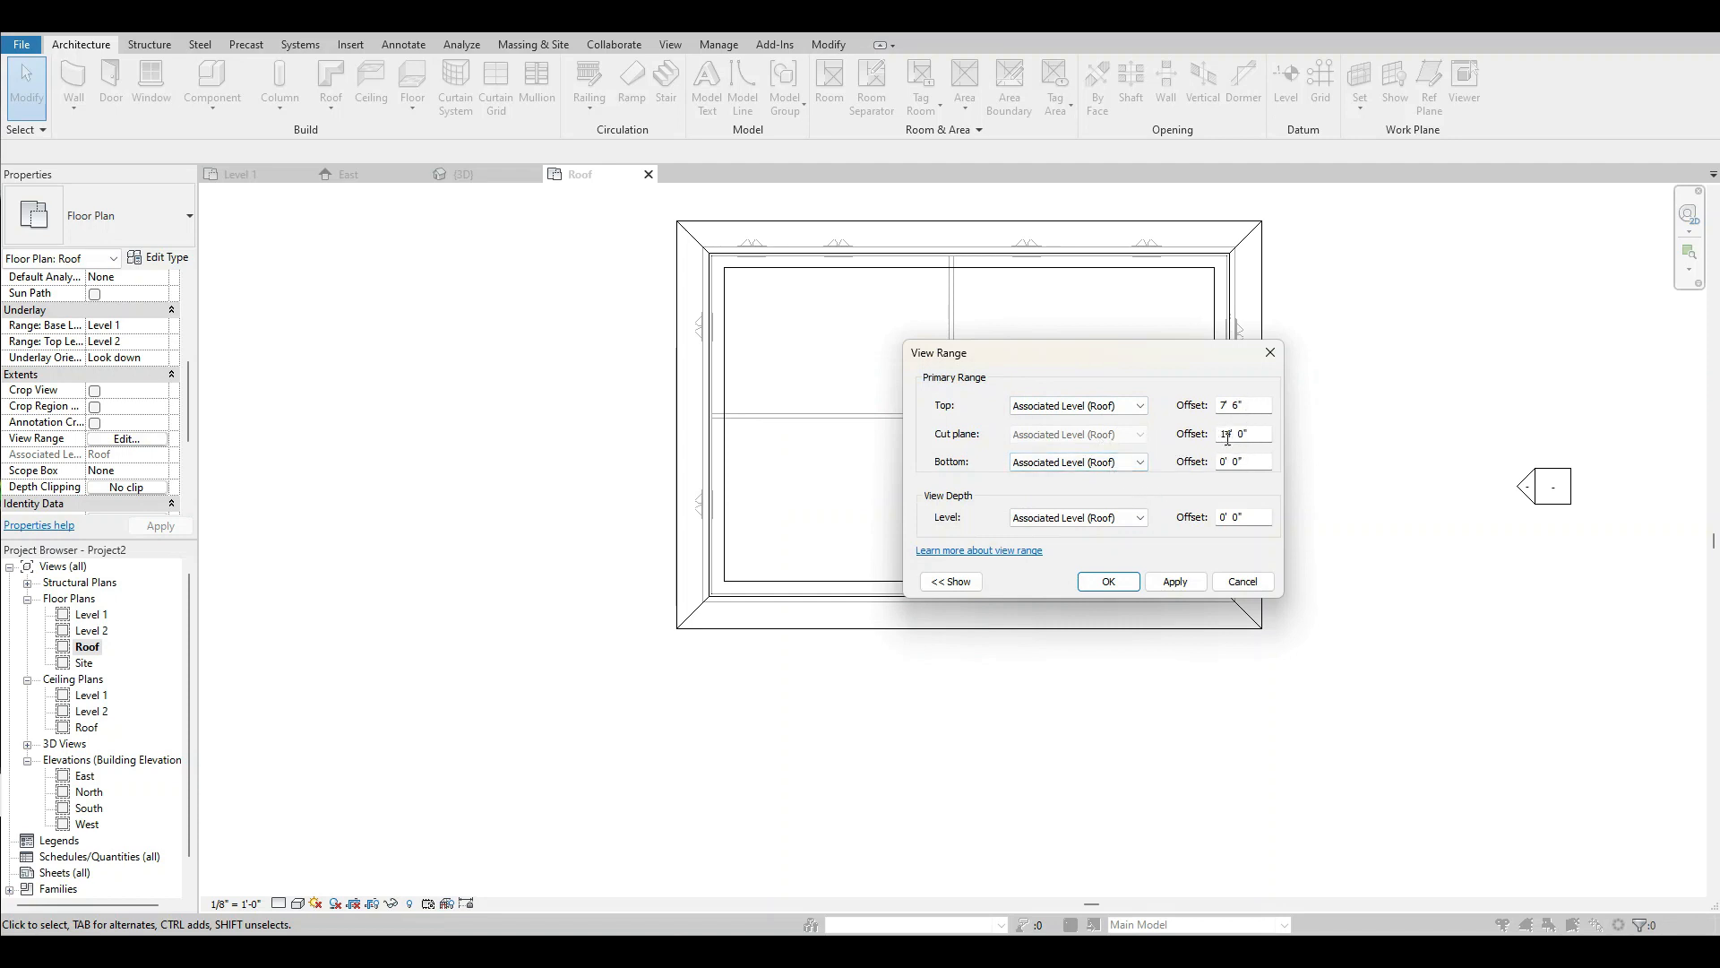
{"action": "left_click_drag", "start_coordinate": [1250, 404], "coordinate": [1207, 409]}
{"action": "type", "text": "14"}
{"action": "left_click", "coordinate": [1108, 582]}
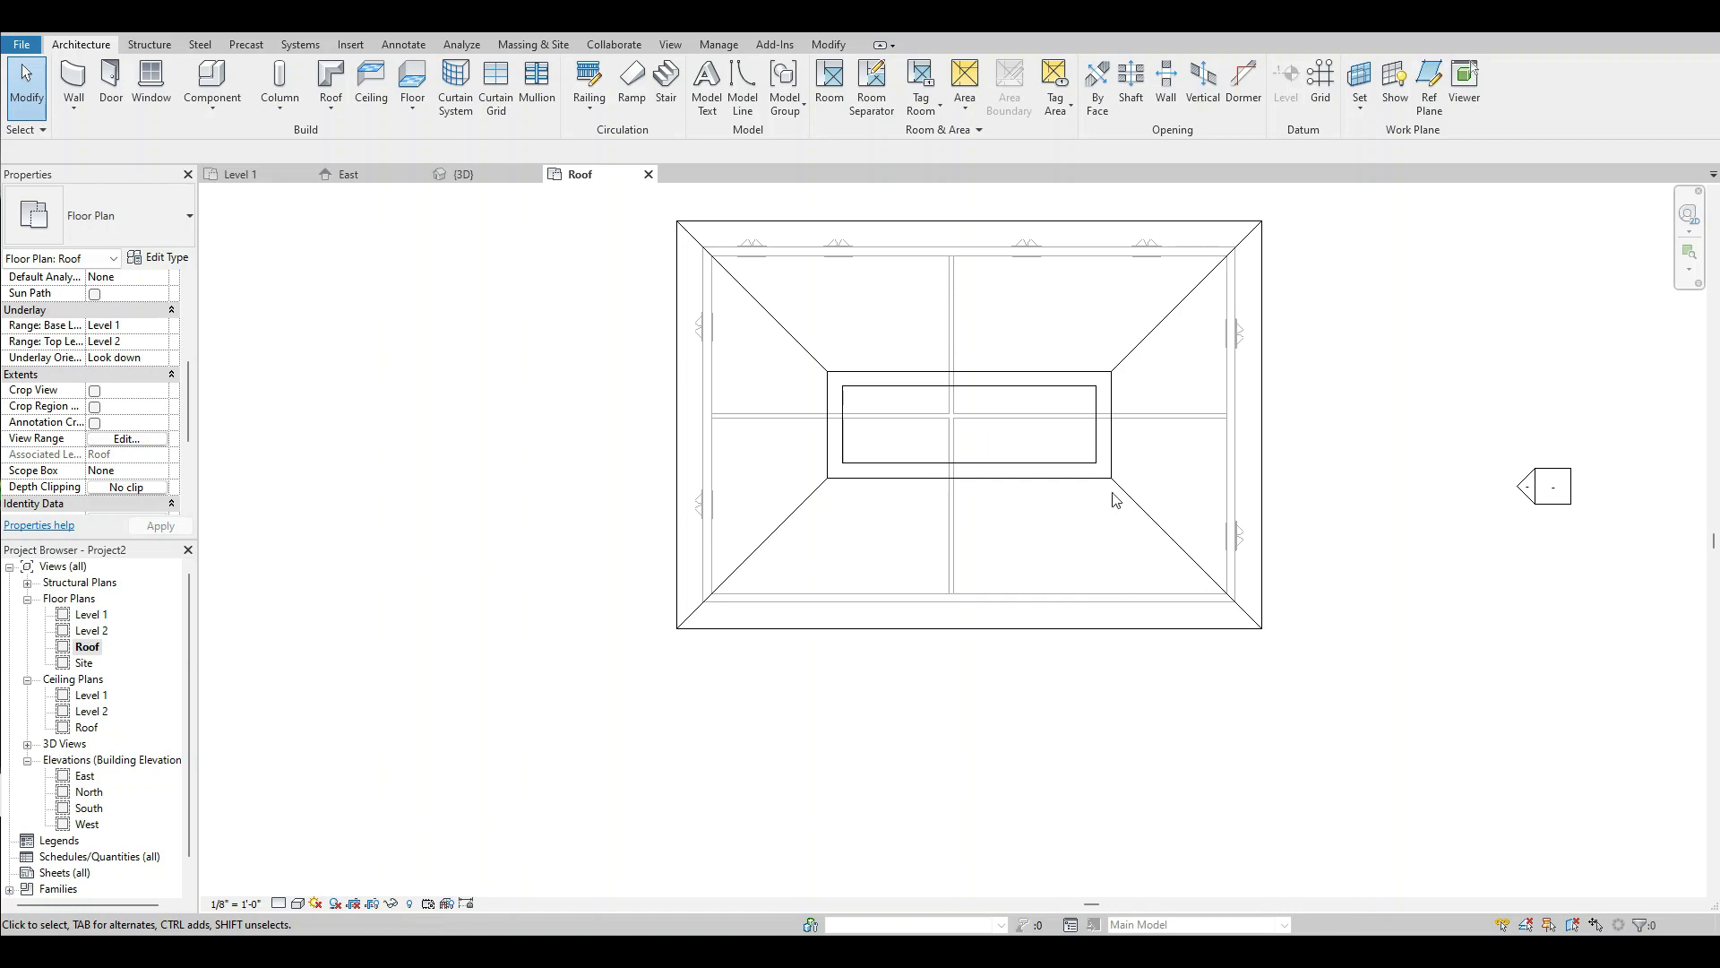
{"action": "left_click", "coordinate": [903, 393]}
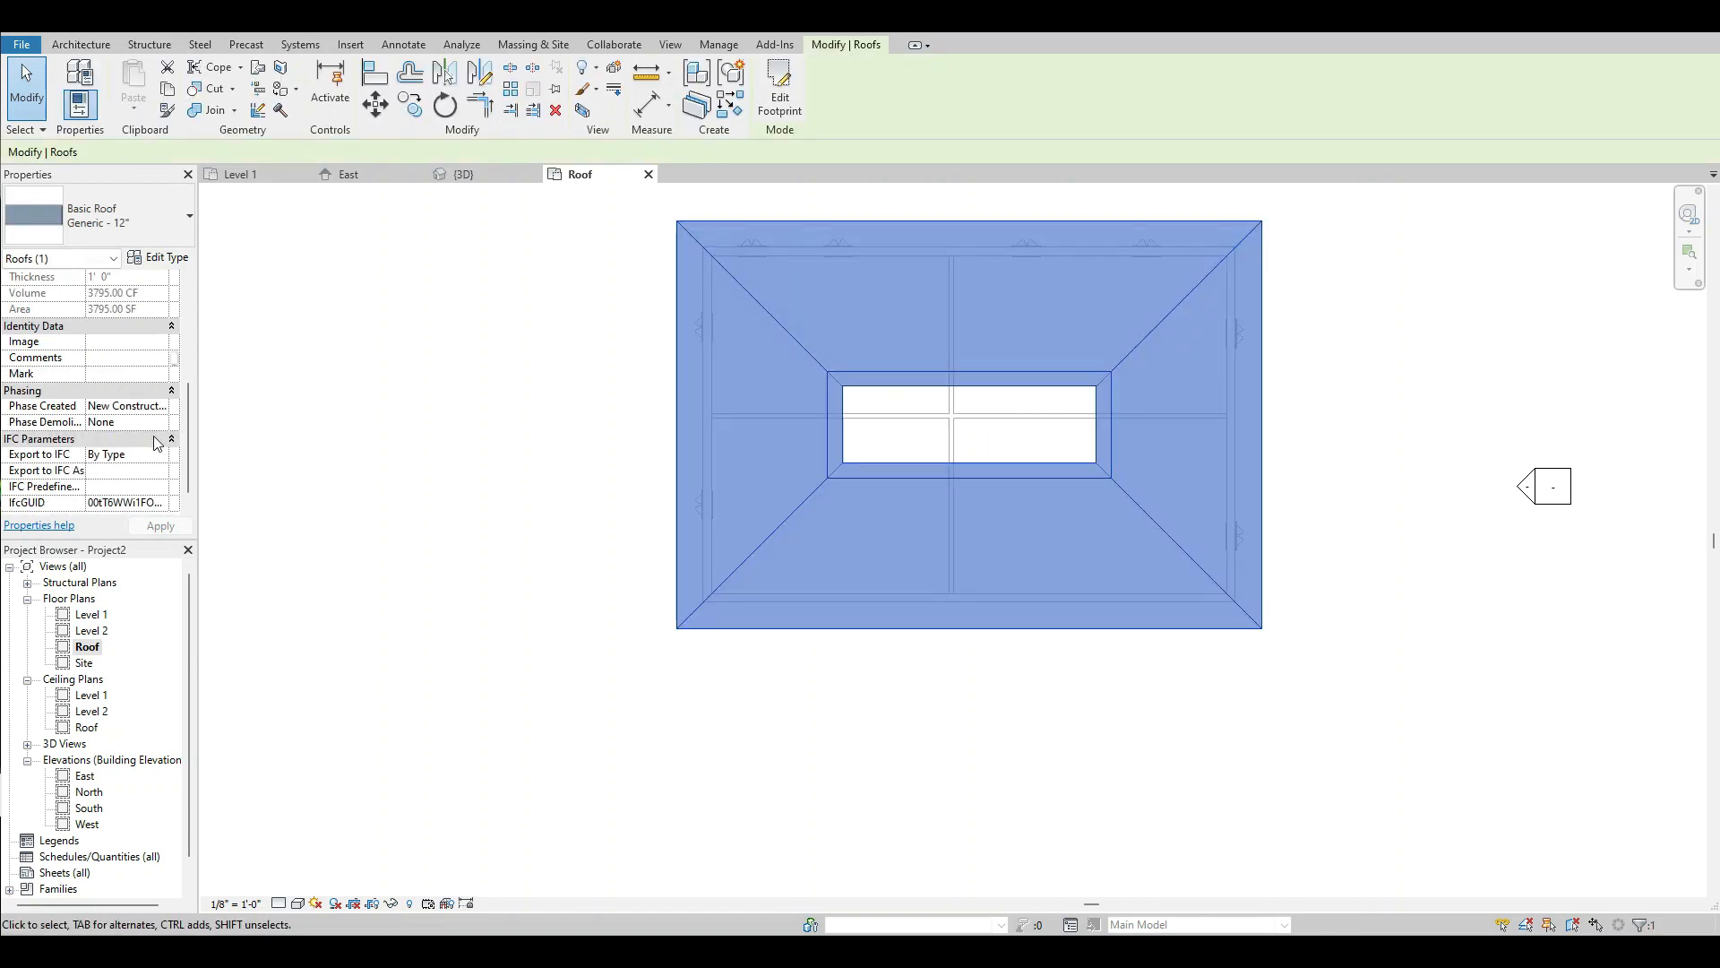
{"action": "scroll", "coordinate": [157, 439], "scroll_direction": "up", "scroll_amount": 5}
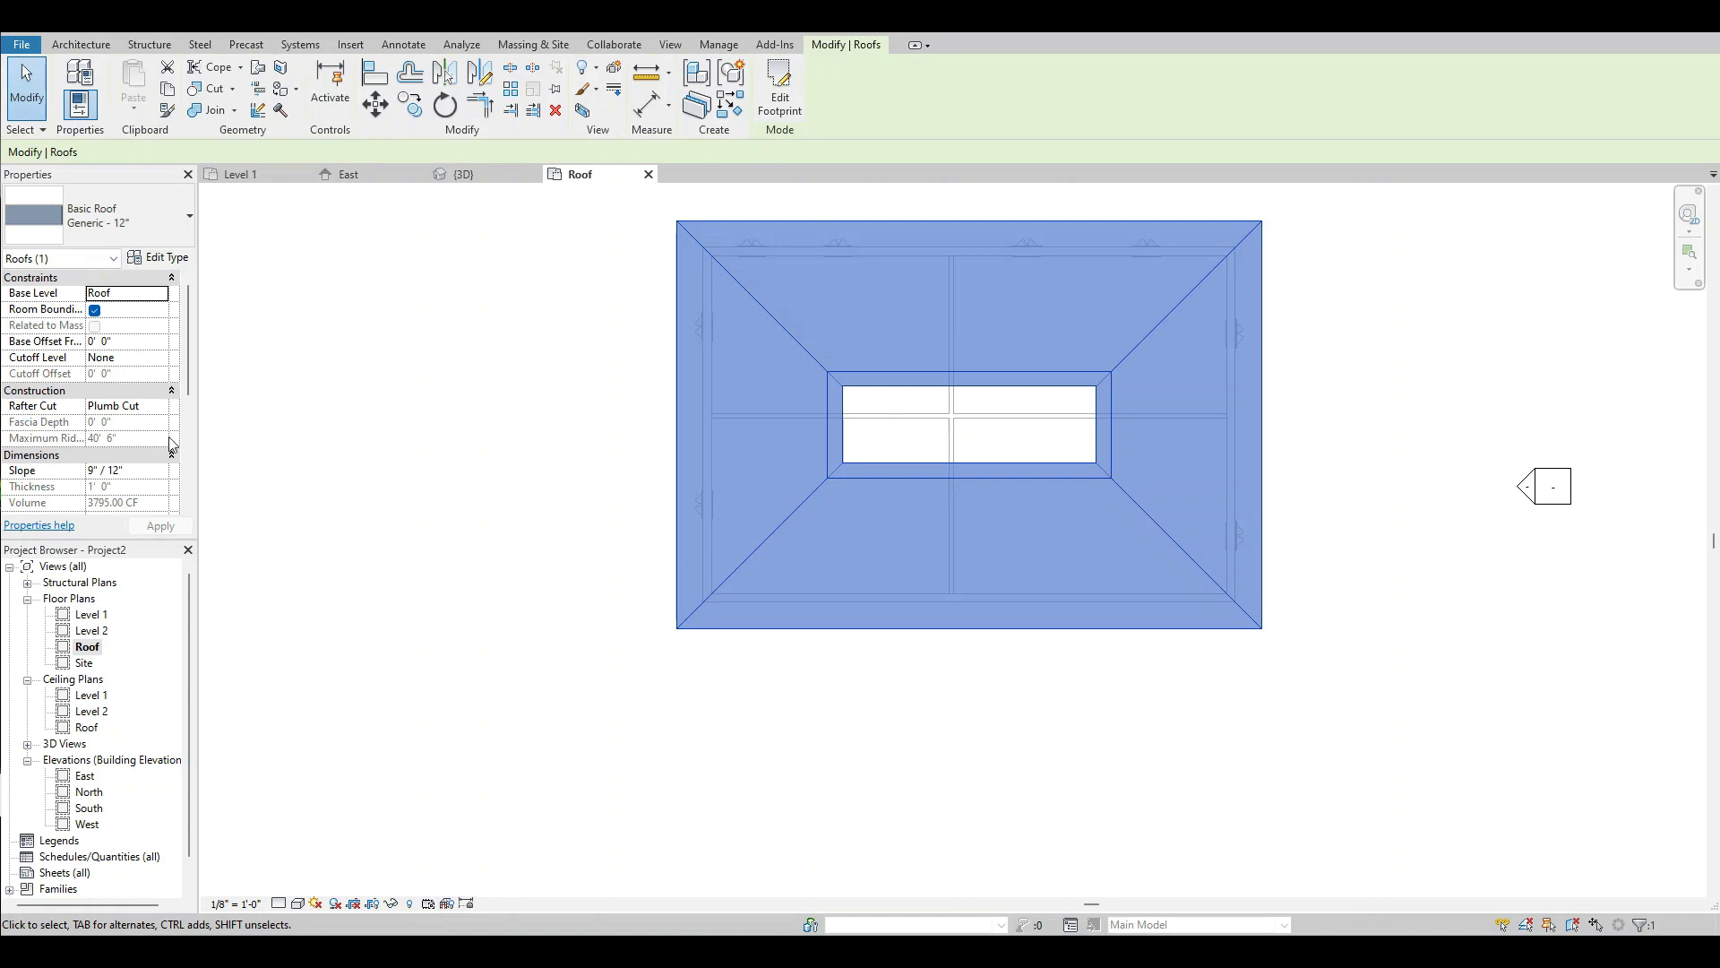
{"action": "left_click_drag", "start_coordinate": [194, 382], "coordinate": [189, 450]}
{"action": "left_click", "coordinate": [310, 433]}
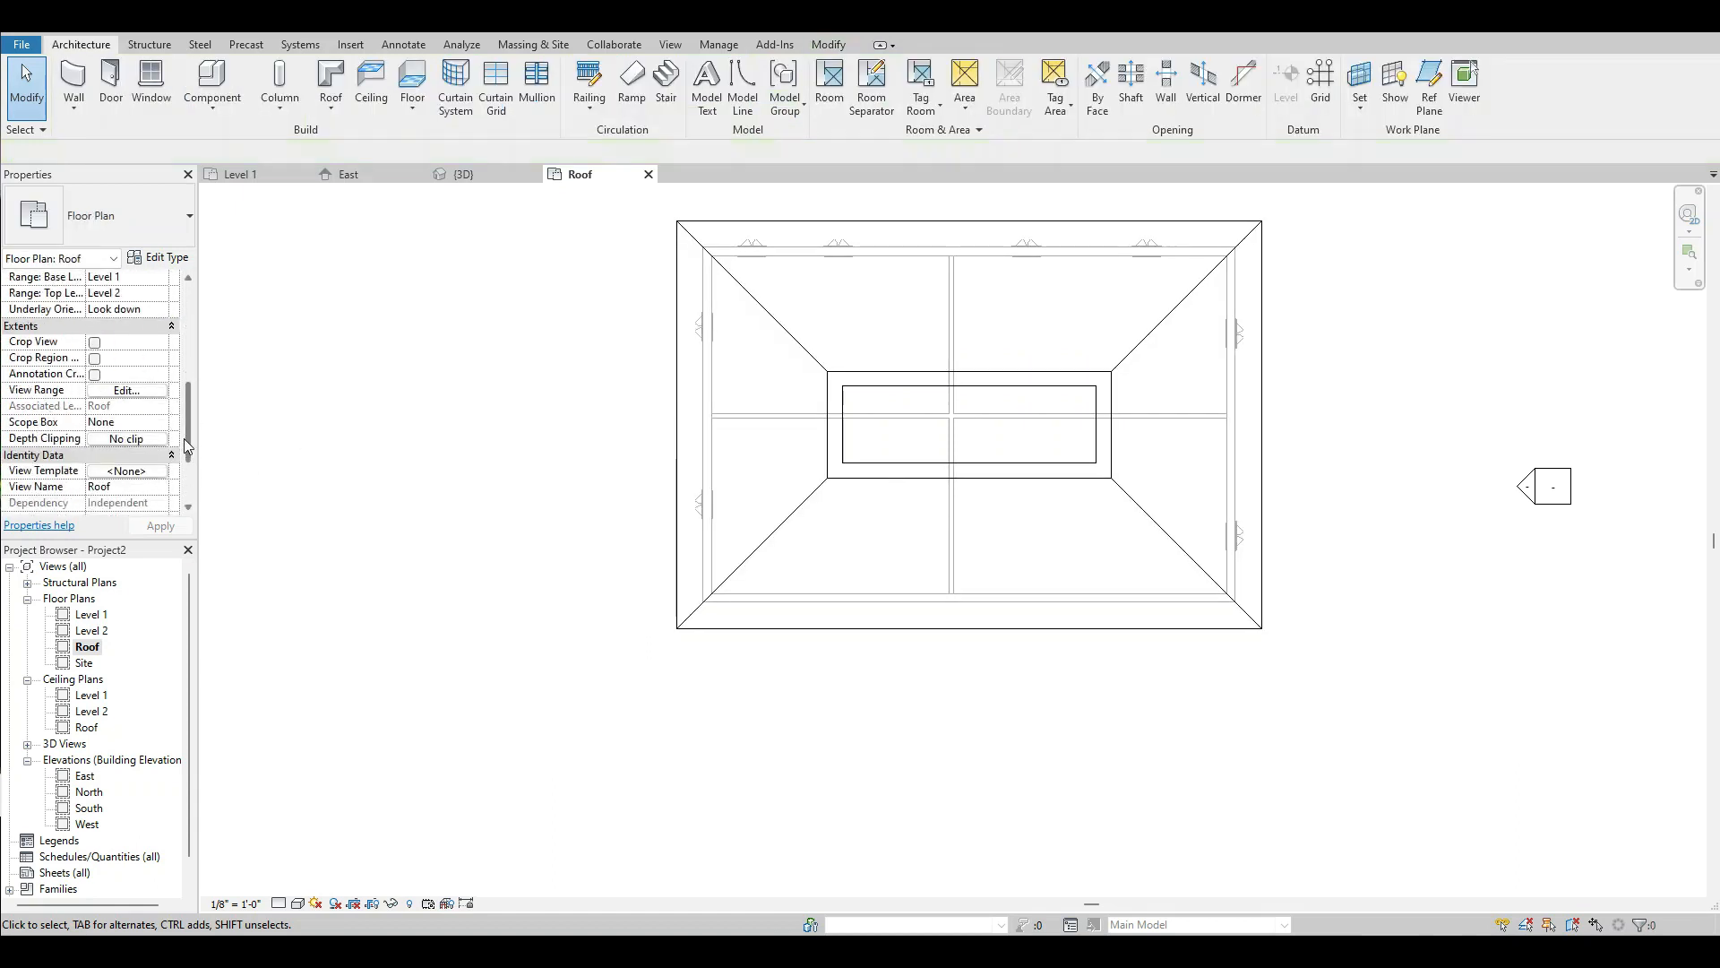
Raise the top and cut plane offsets of the Roof plan's view range to 18'.
{"action": "left_click", "coordinate": [131, 390]}
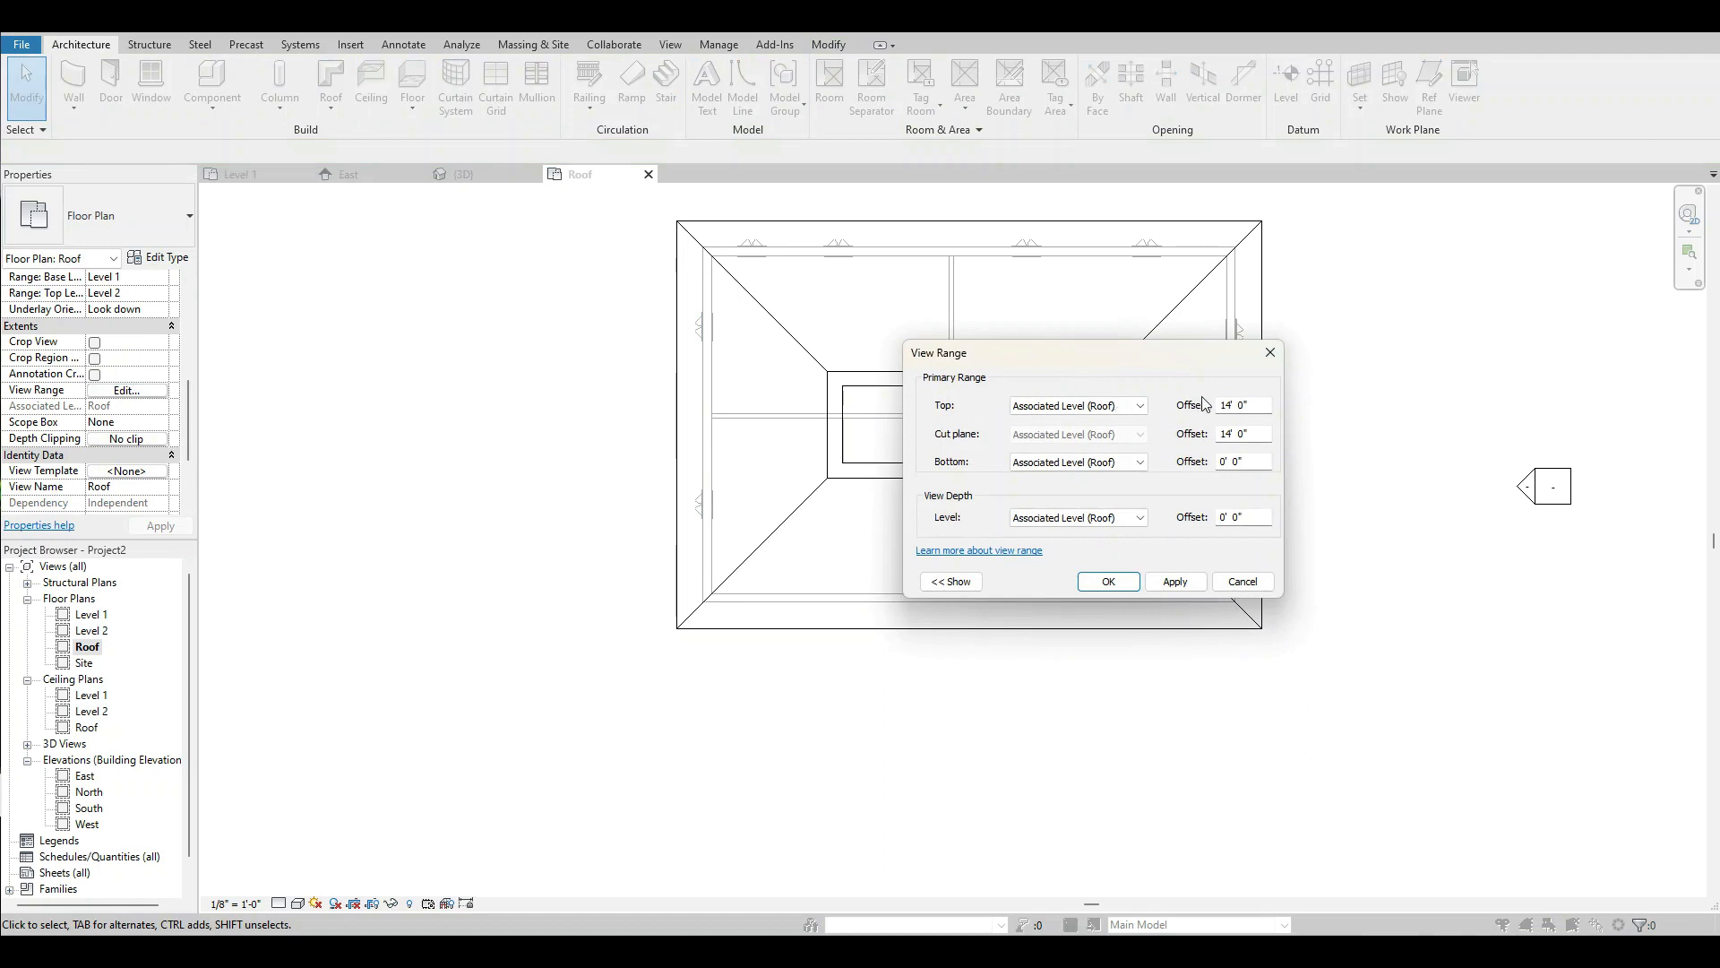
{"action": "left_click_drag", "start_coordinate": [1258, 405], "coordinate": [1197, 412]}
{"action": "type", "text": "18"}
{"action": "left_click_drag", "start_coordinate": [1257, 438], "coordinate": [1210, 438]}
{"action": "type", "text": "18"}
{"action": "key", "text": "Return"}
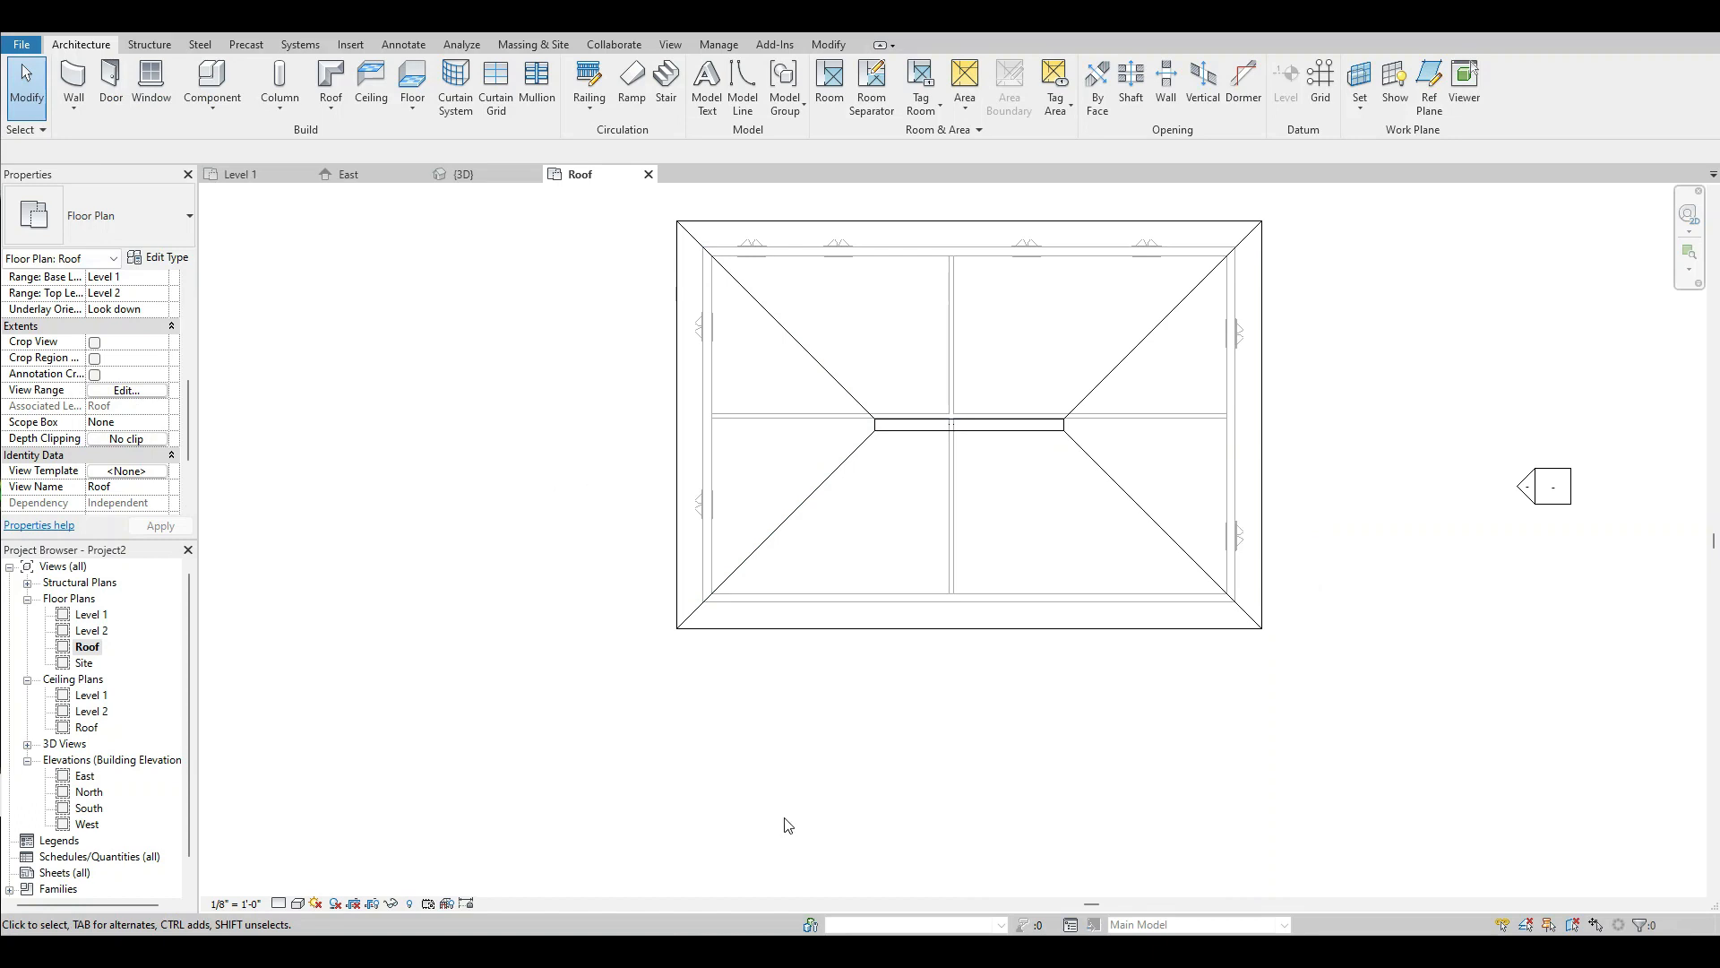
{"action": "scroll", "coordinate": [887, 810], "scroll_direction": "down", "scroll_amount": 1}
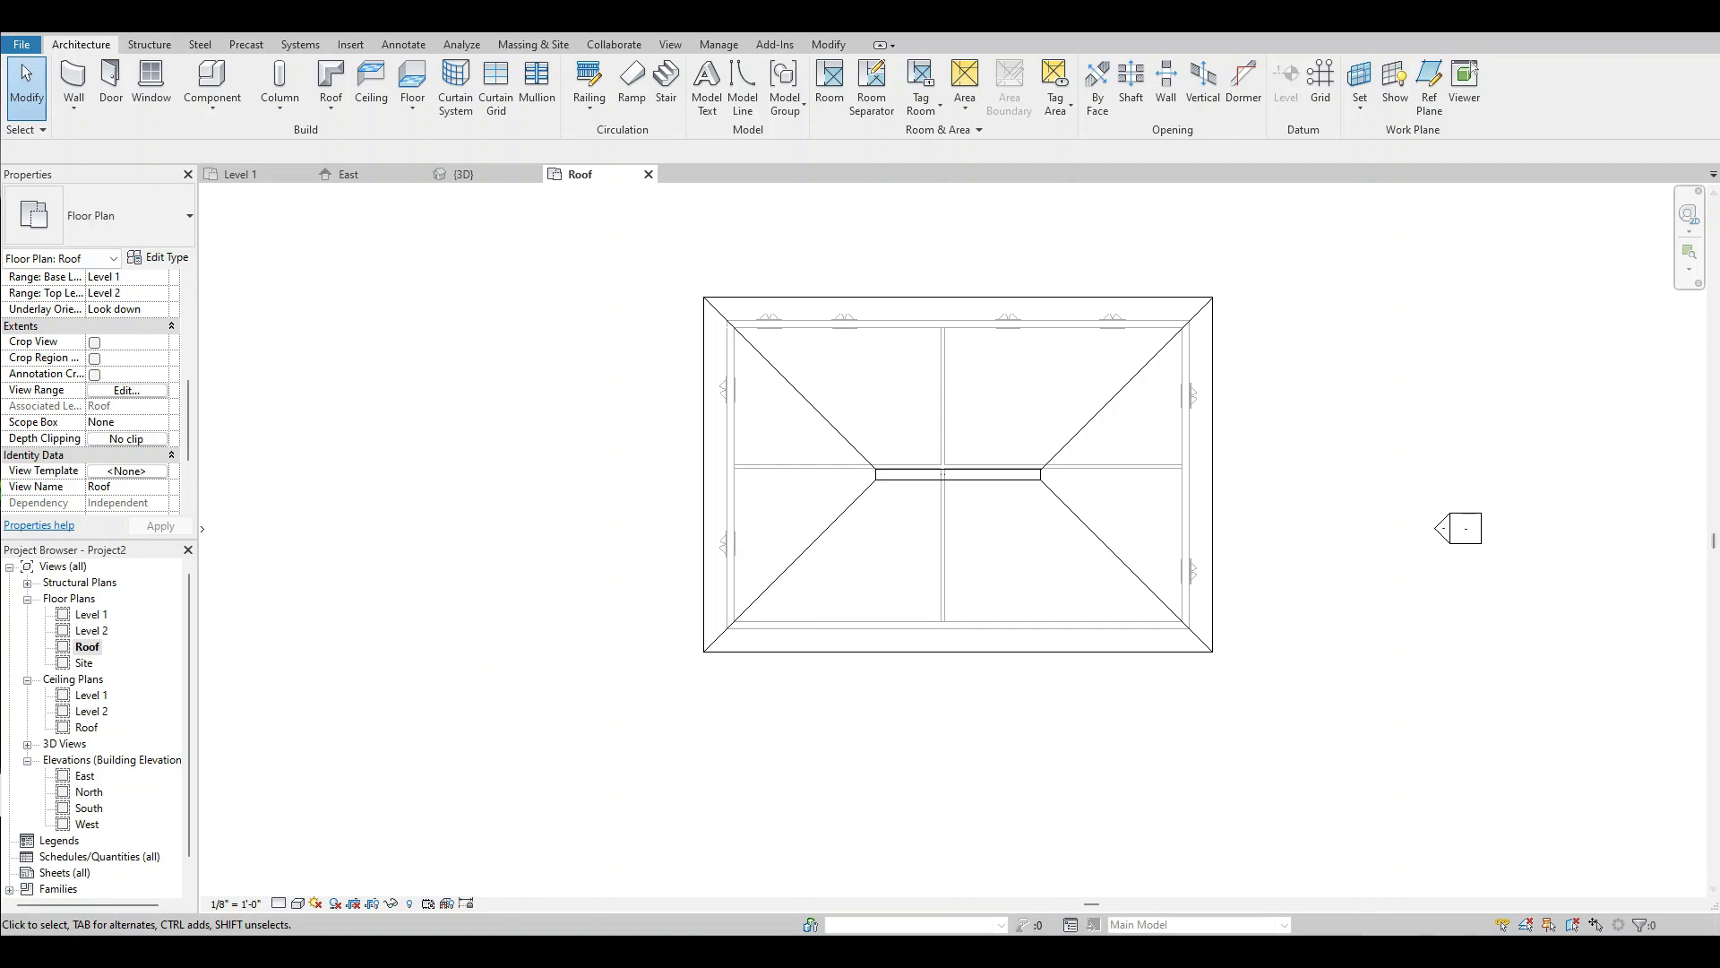
{"action": "left_click", "coordinate": [1606, 14]}
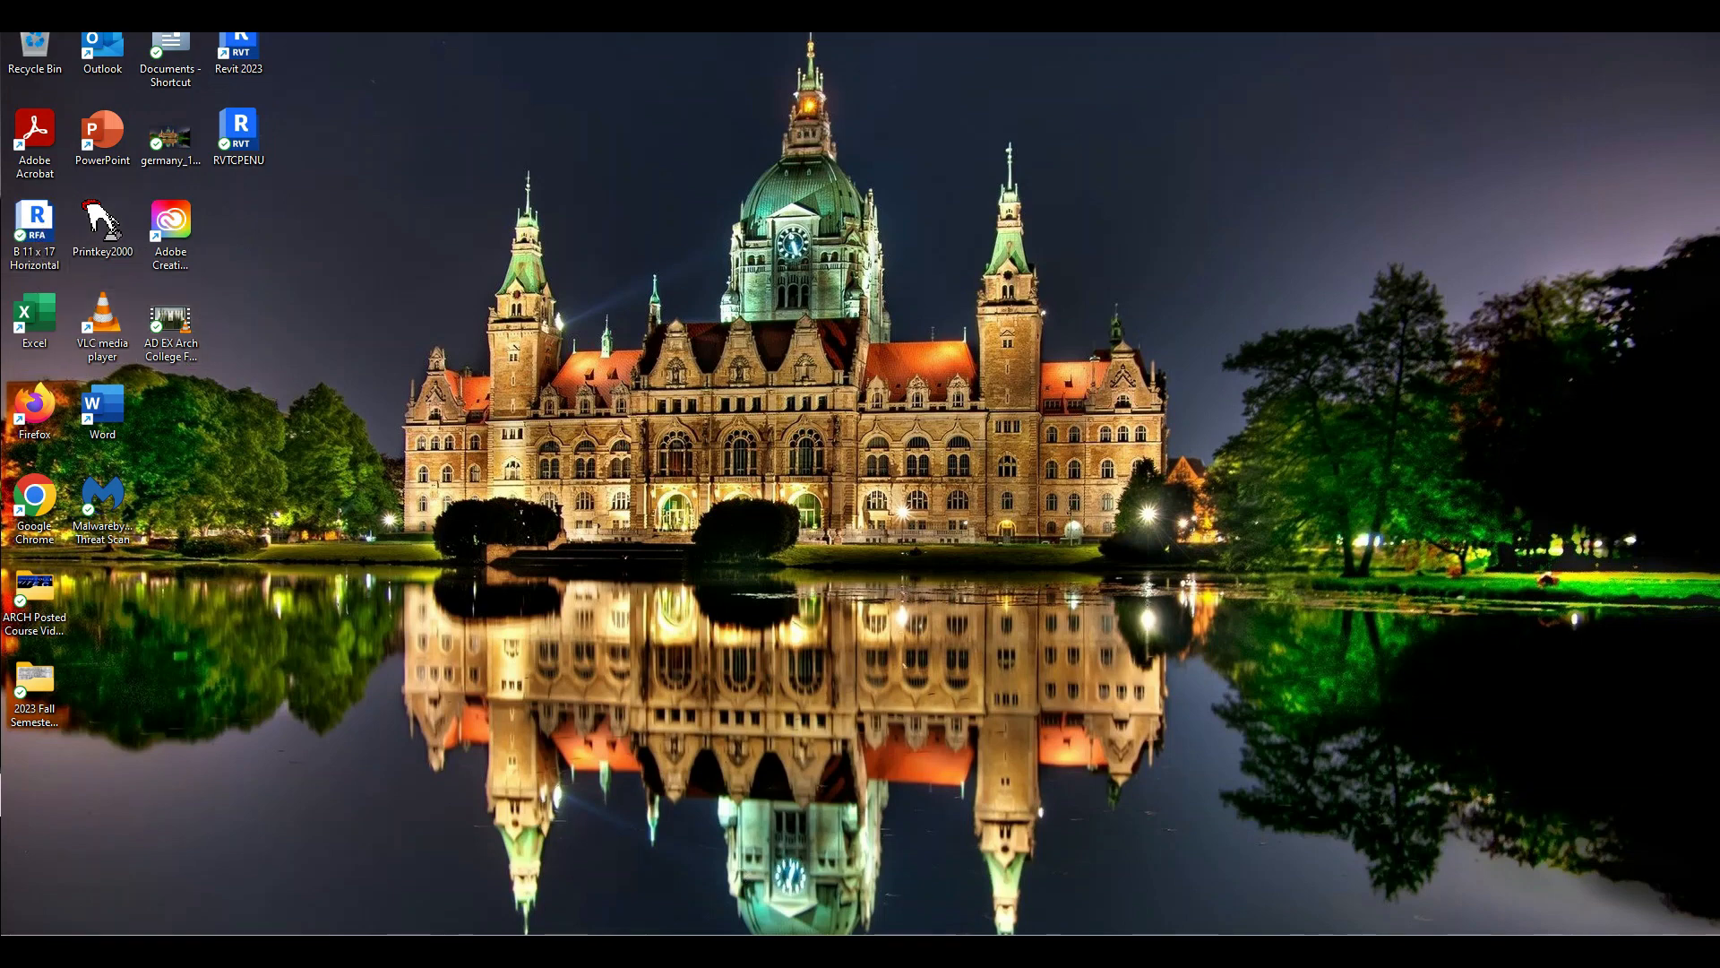
{"action": "mouse_move", "coordinate": [1066, 934]}
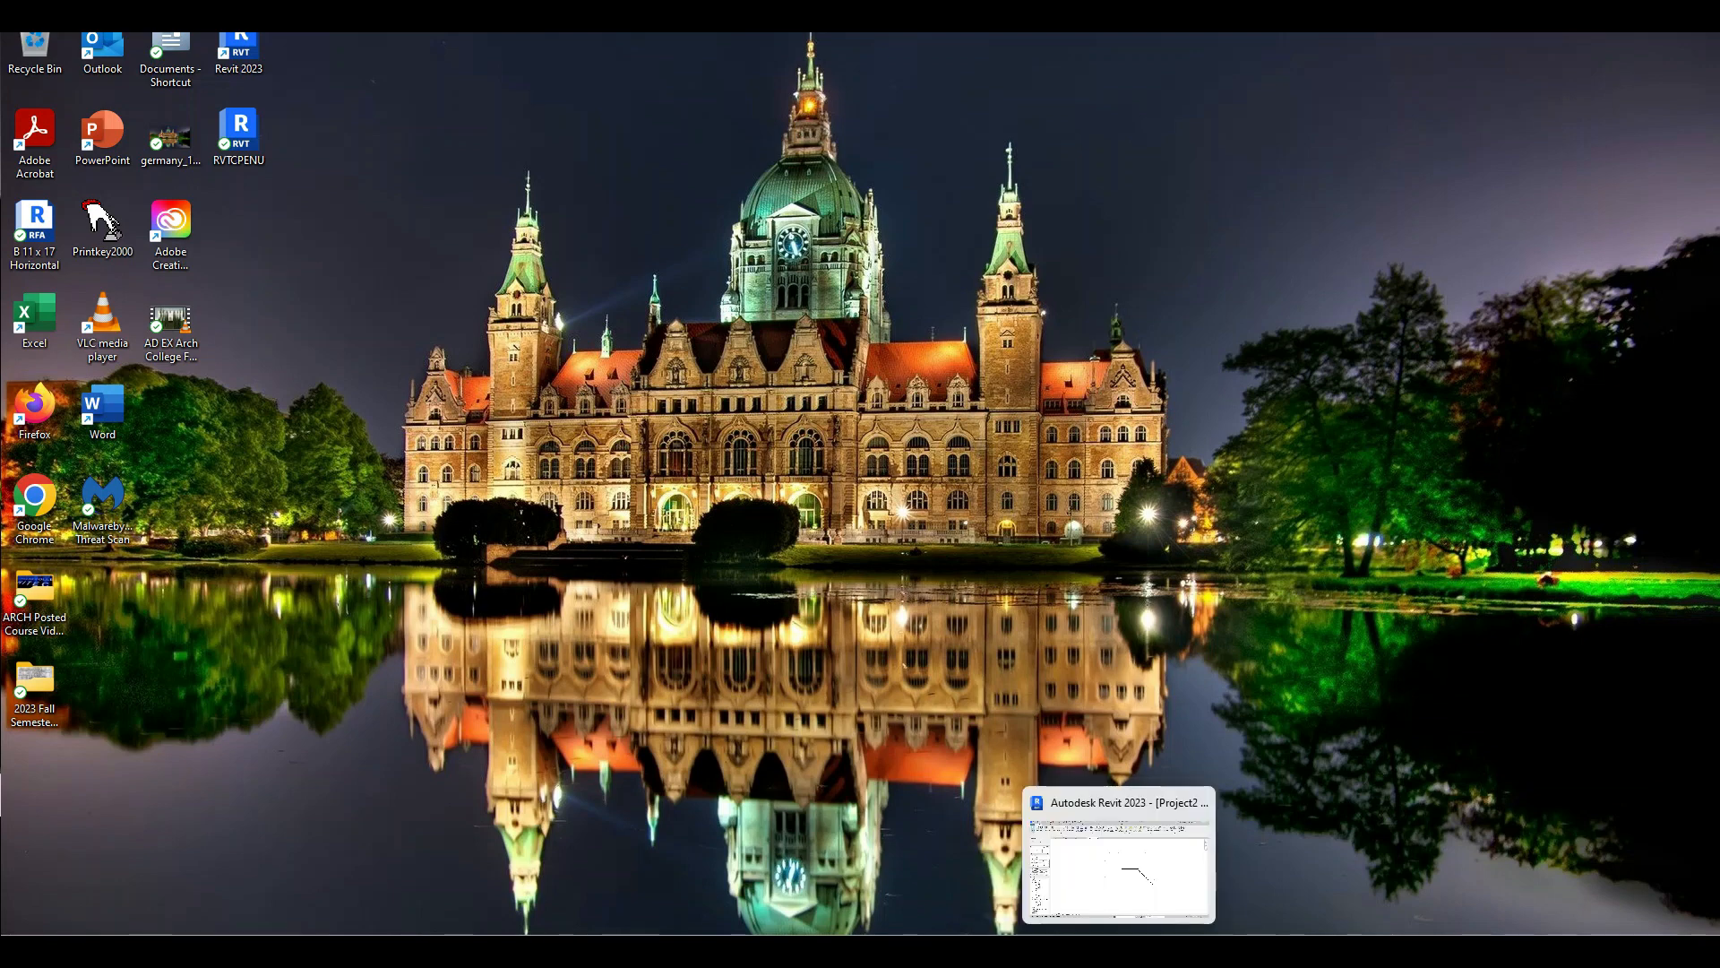
{"action": "left_click", "coordinate": [1119, 948]}
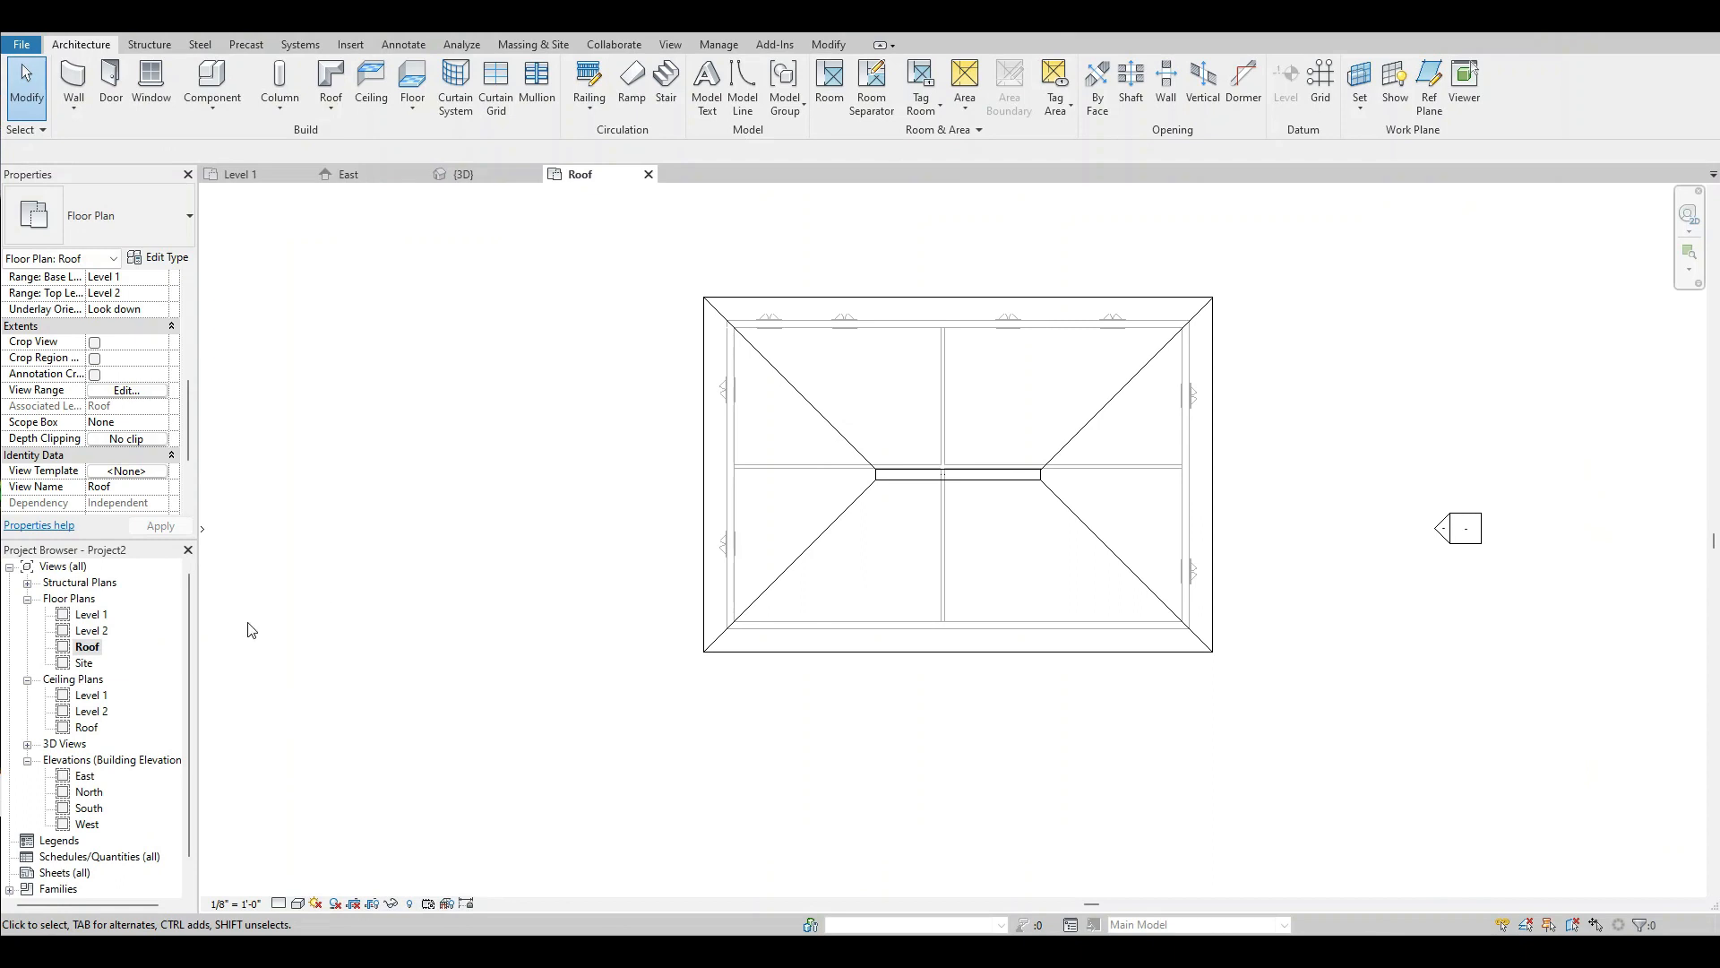
Create a new sheet using the B 11 x 17 Horizontal title block loaded from the Desktop.
{"action": "scroll", "coordinate": [64, 753], "scroll_direction": "down", "scroll_amount": 1}
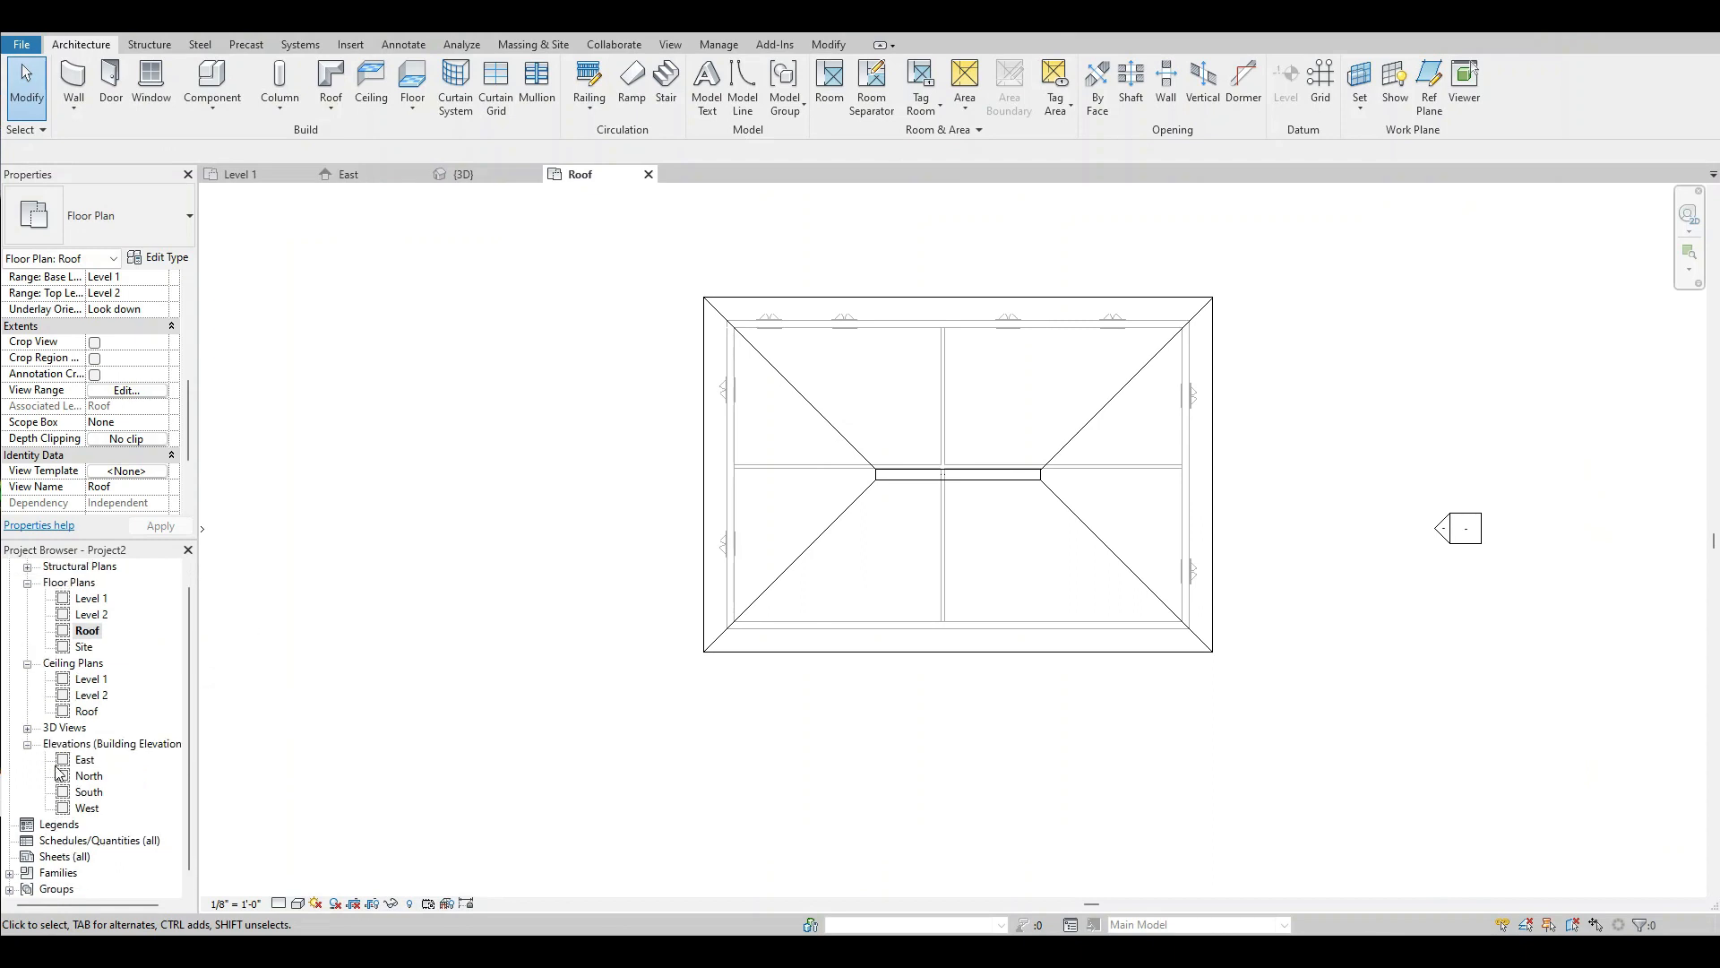
{"action": "scroll", "coordinate": [59, 775], "scroll_direction": "down", "scroll_amount": 1}
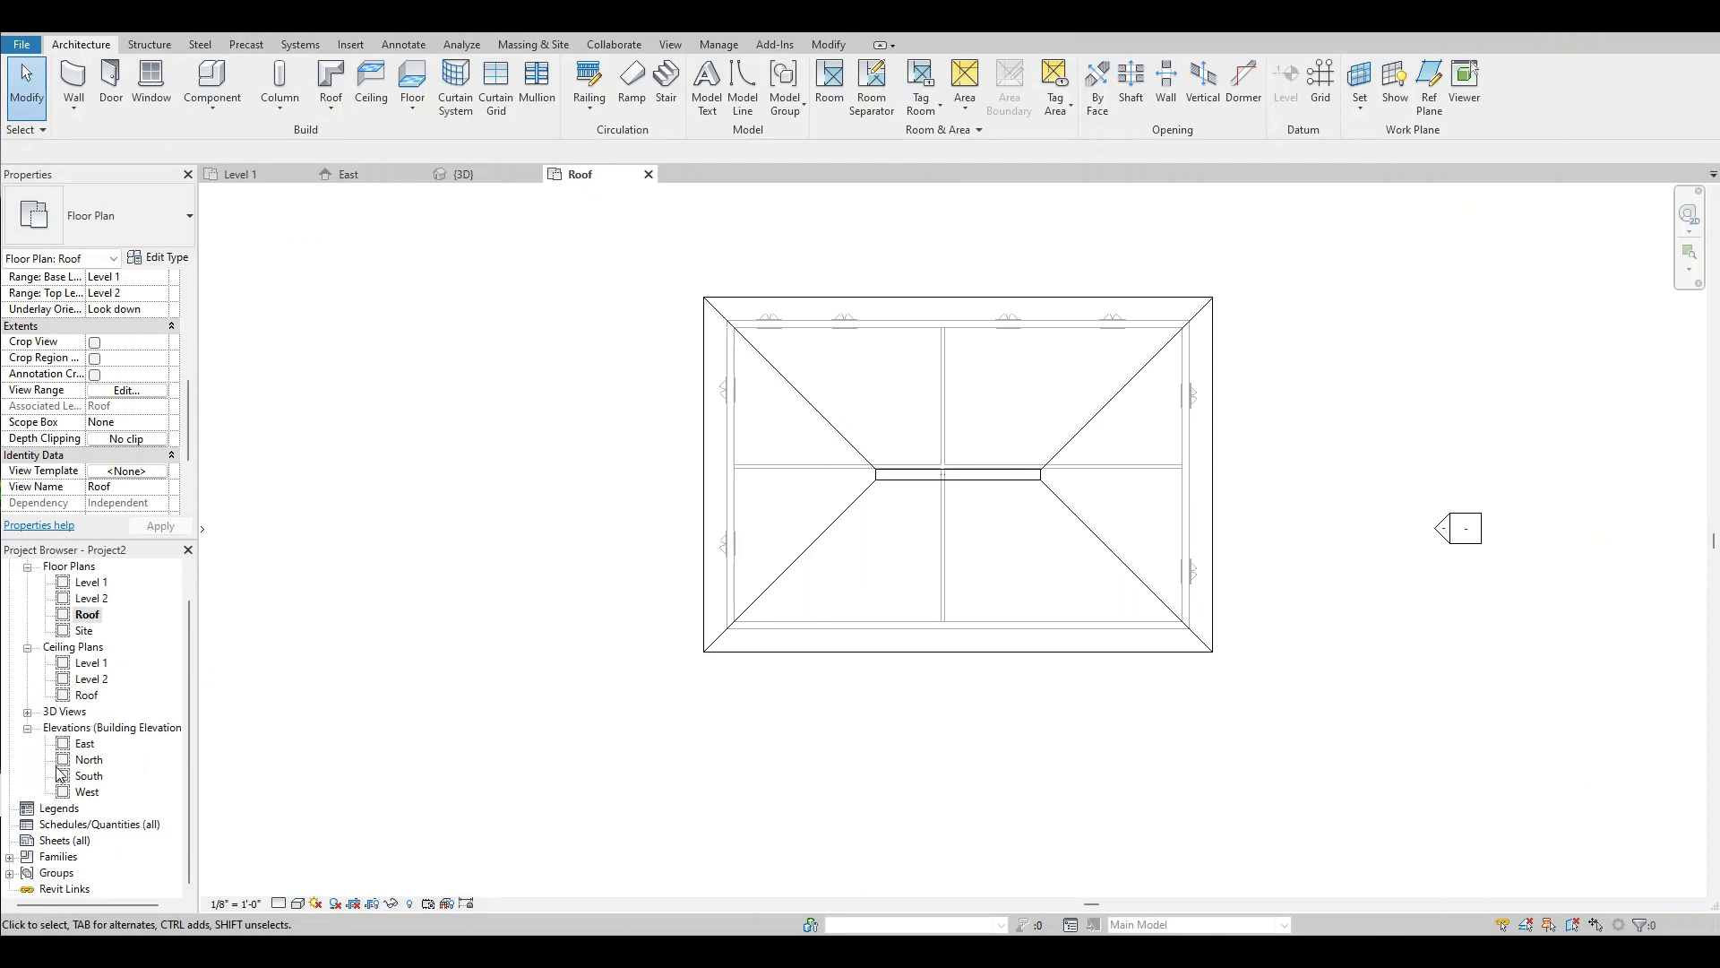
{"action": "right_click", "coordinate": [54, 842]}
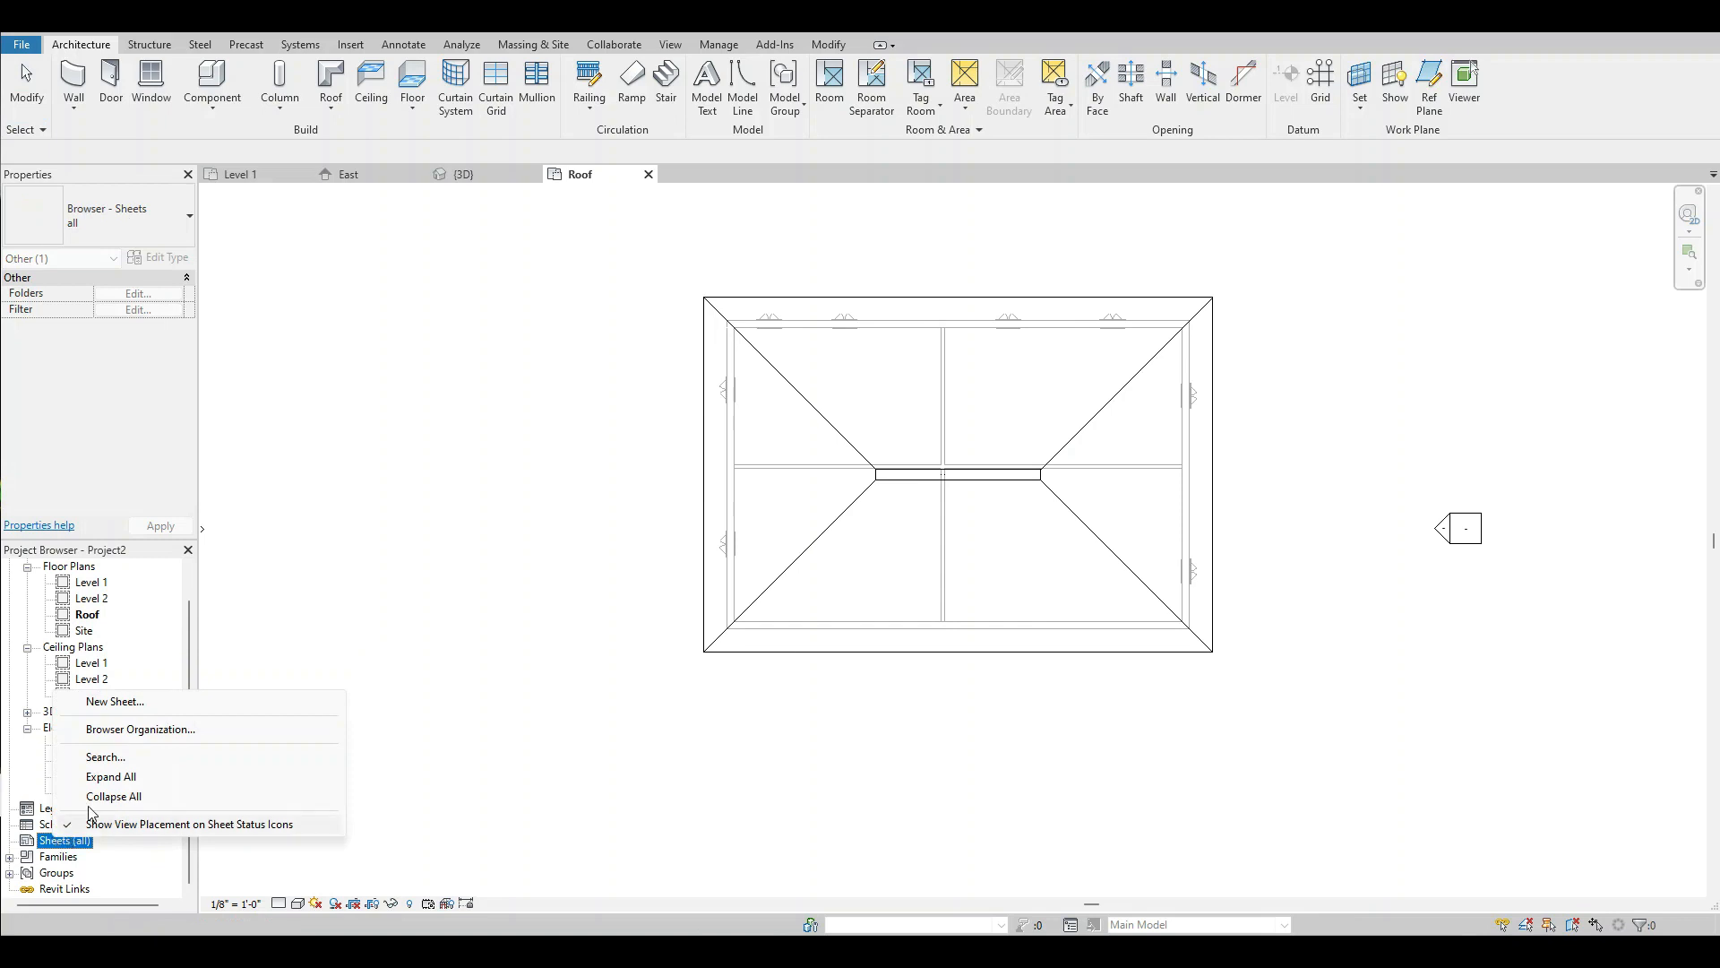
{"action": "left_click", "coordinate": [114, 701]}
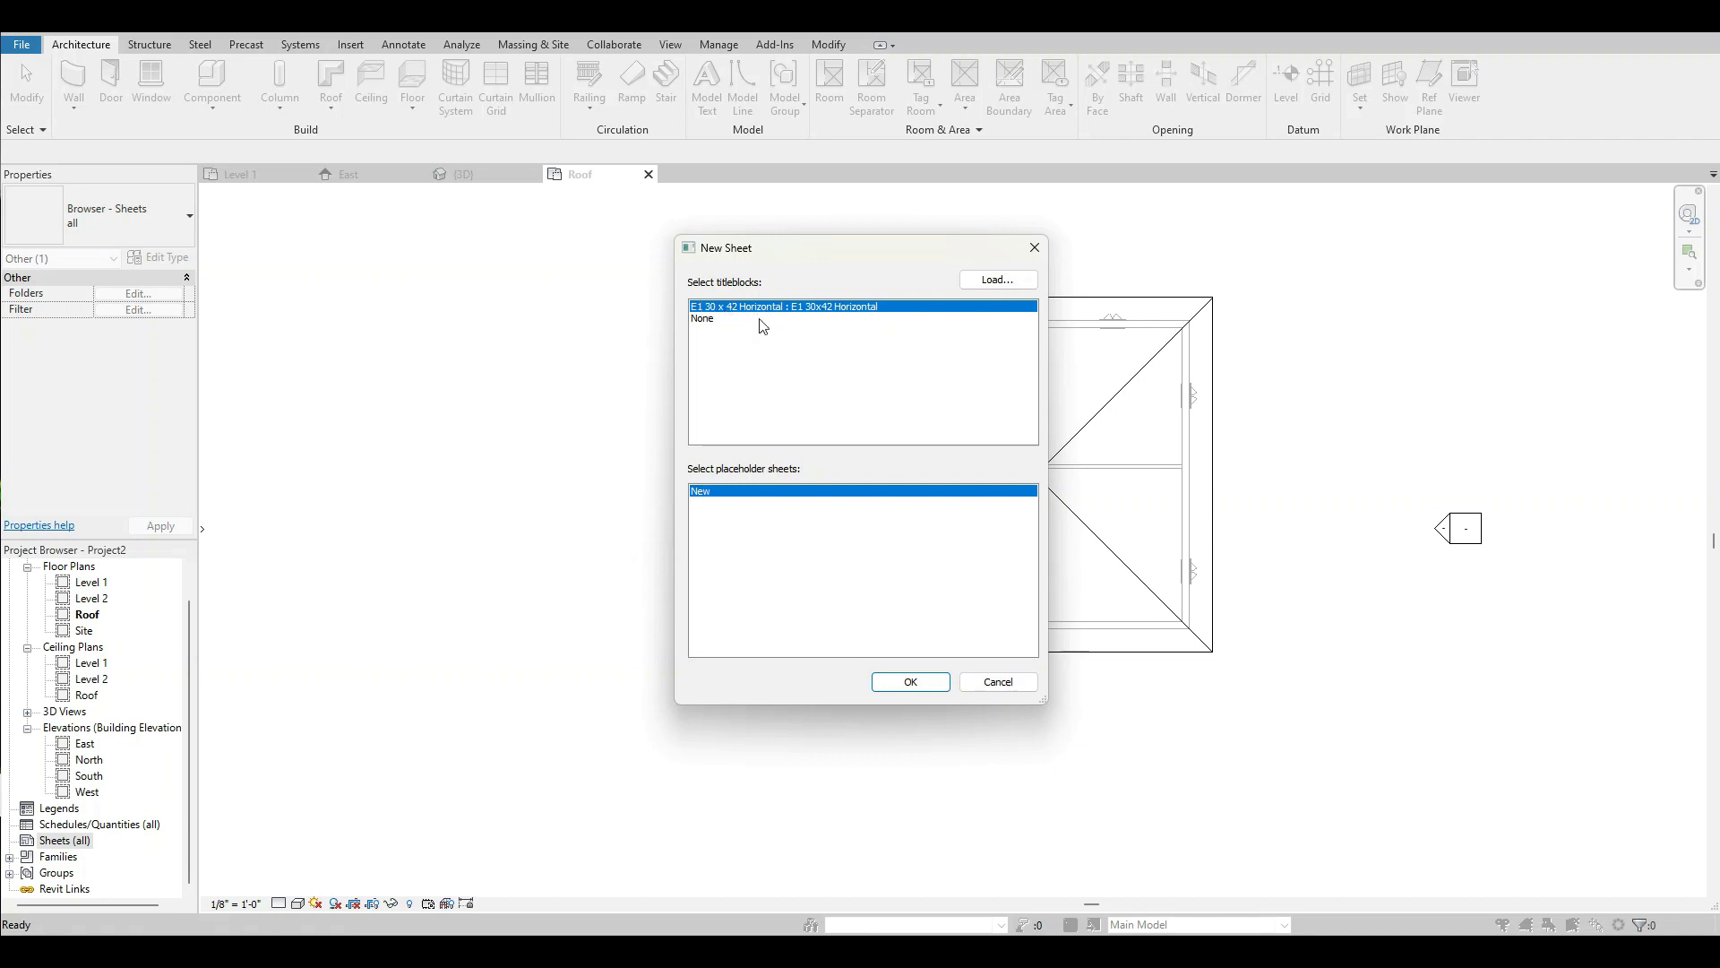
{"action": "left_click", "coordinate": [998, 279]}
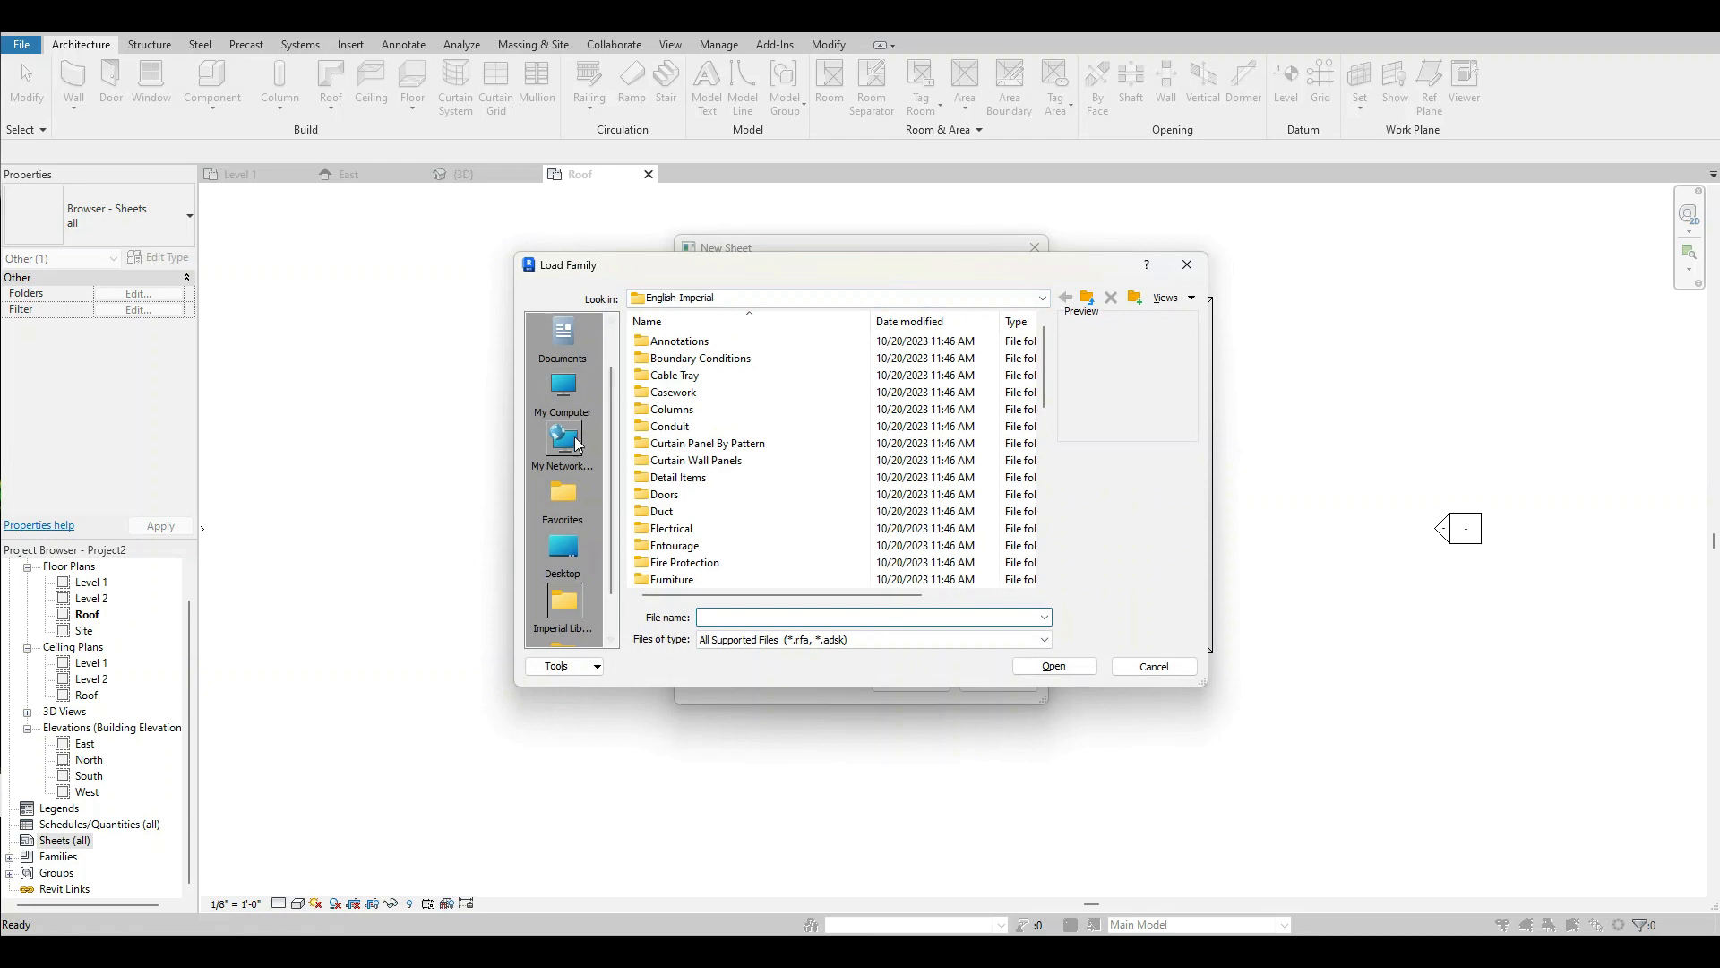
{"action": "left_click", "coordinate": [564, 555]}
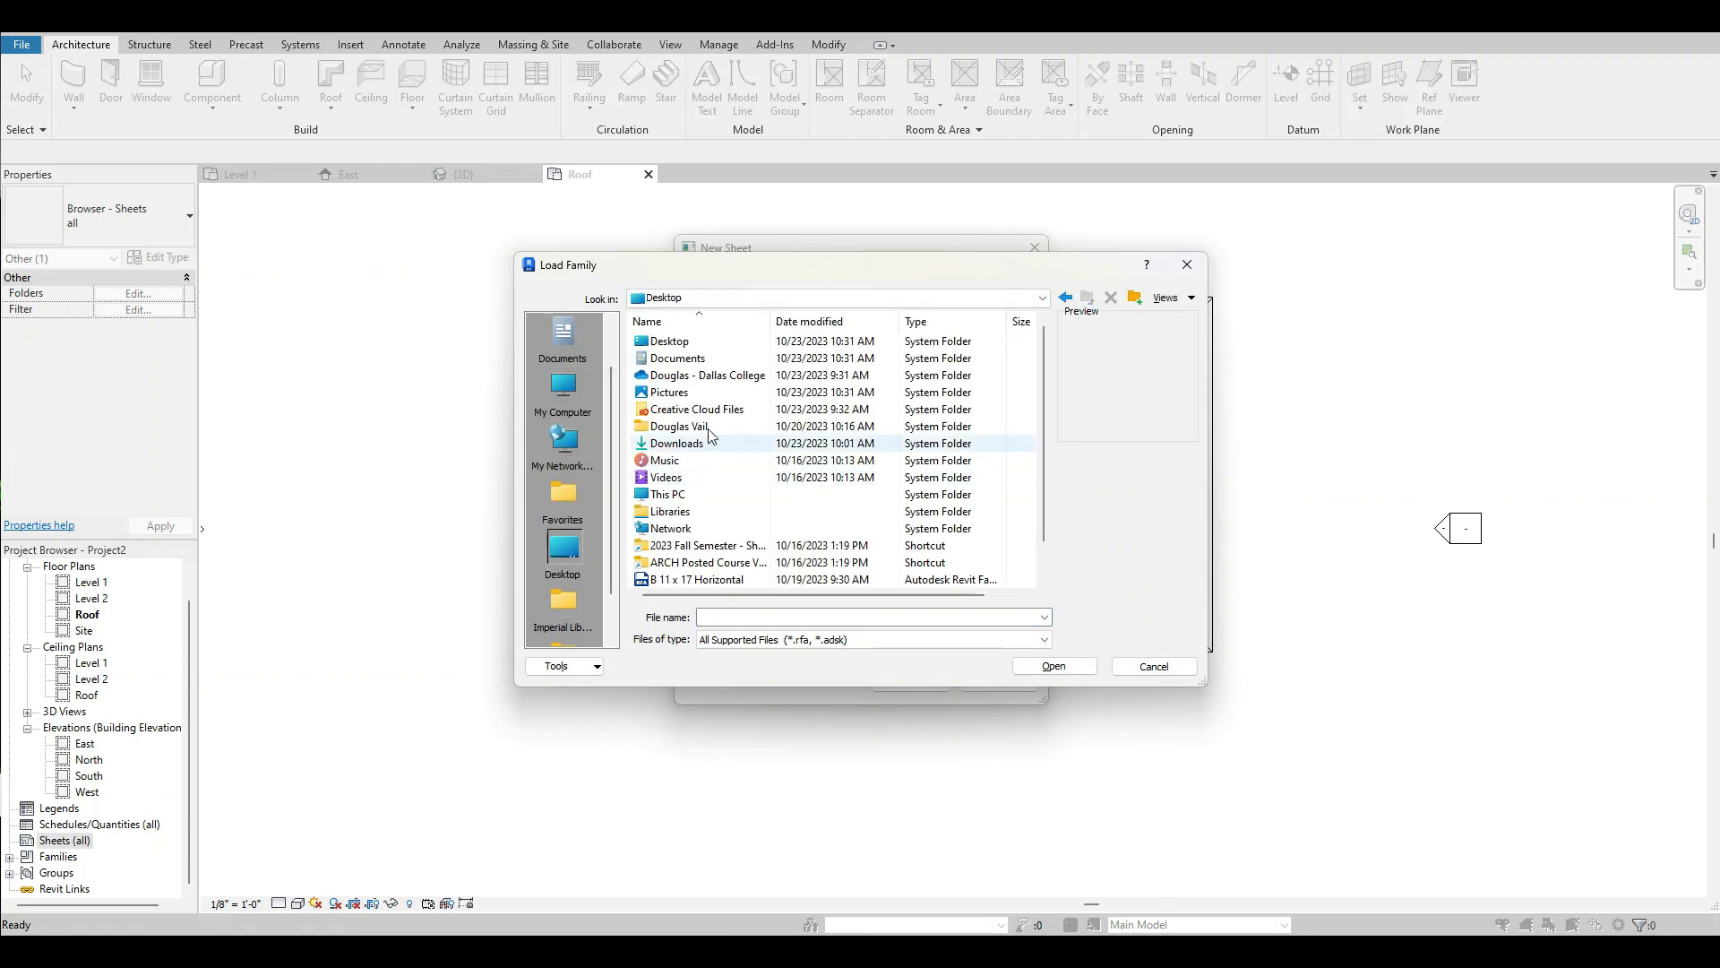
{"action": "left_click", "coordinate": [694, 580]}
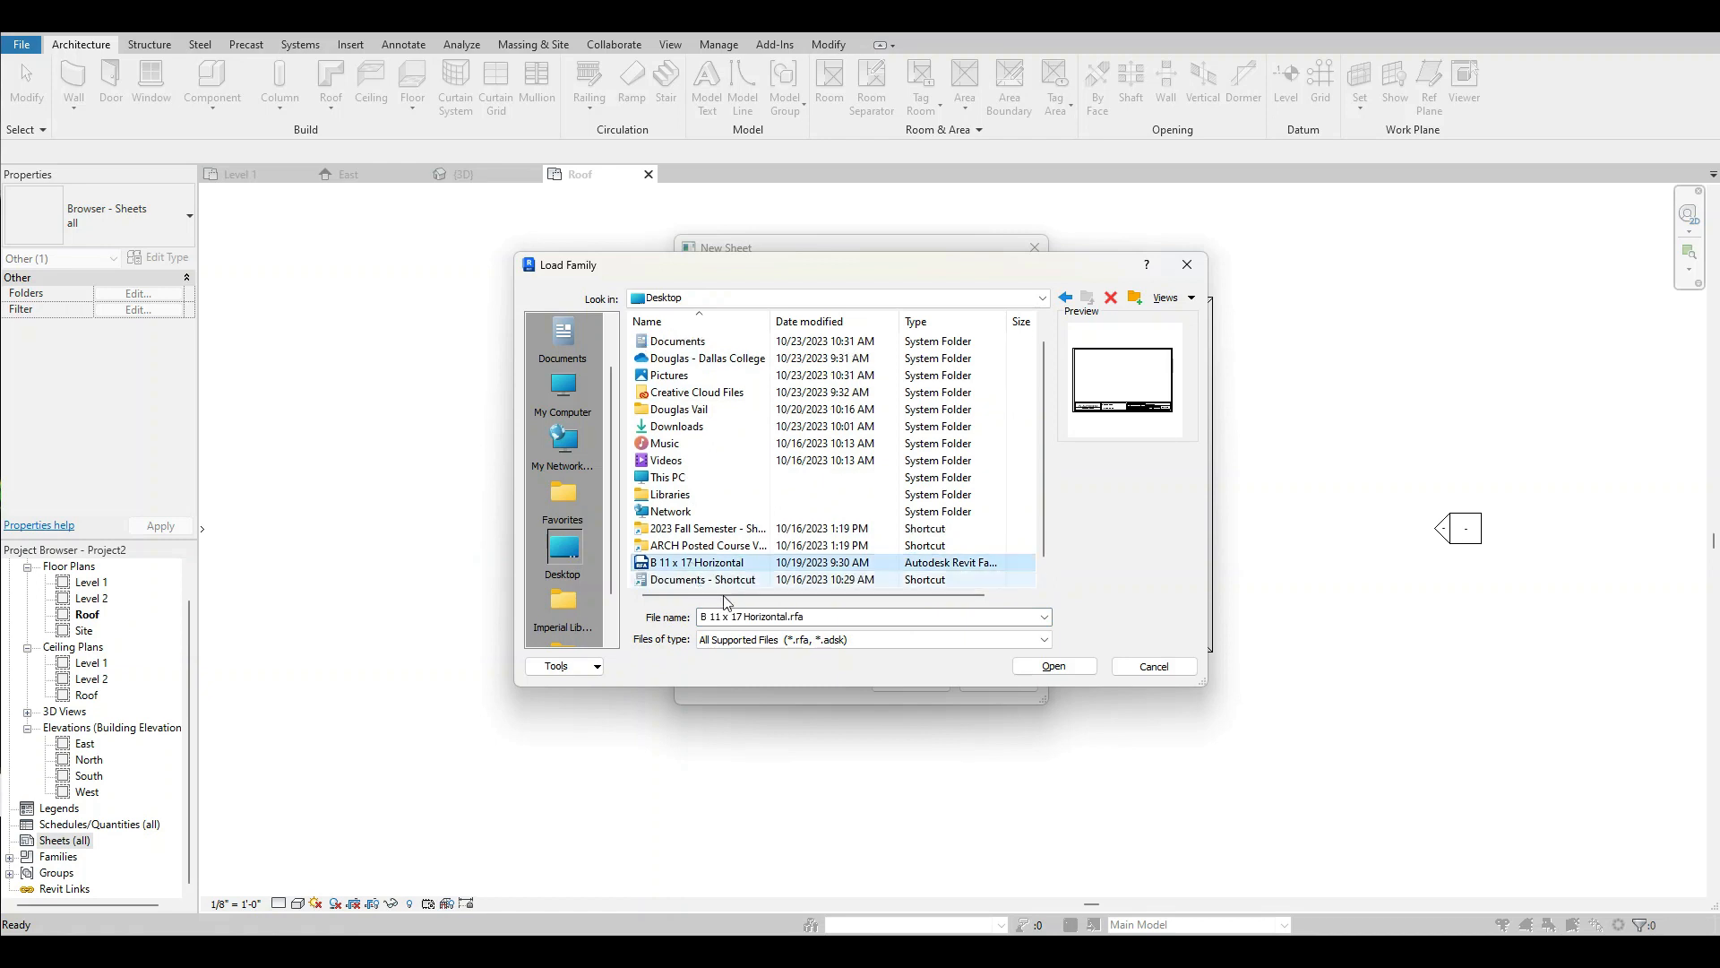
{"action": "left_click", "coordinate": [1071, 671]}
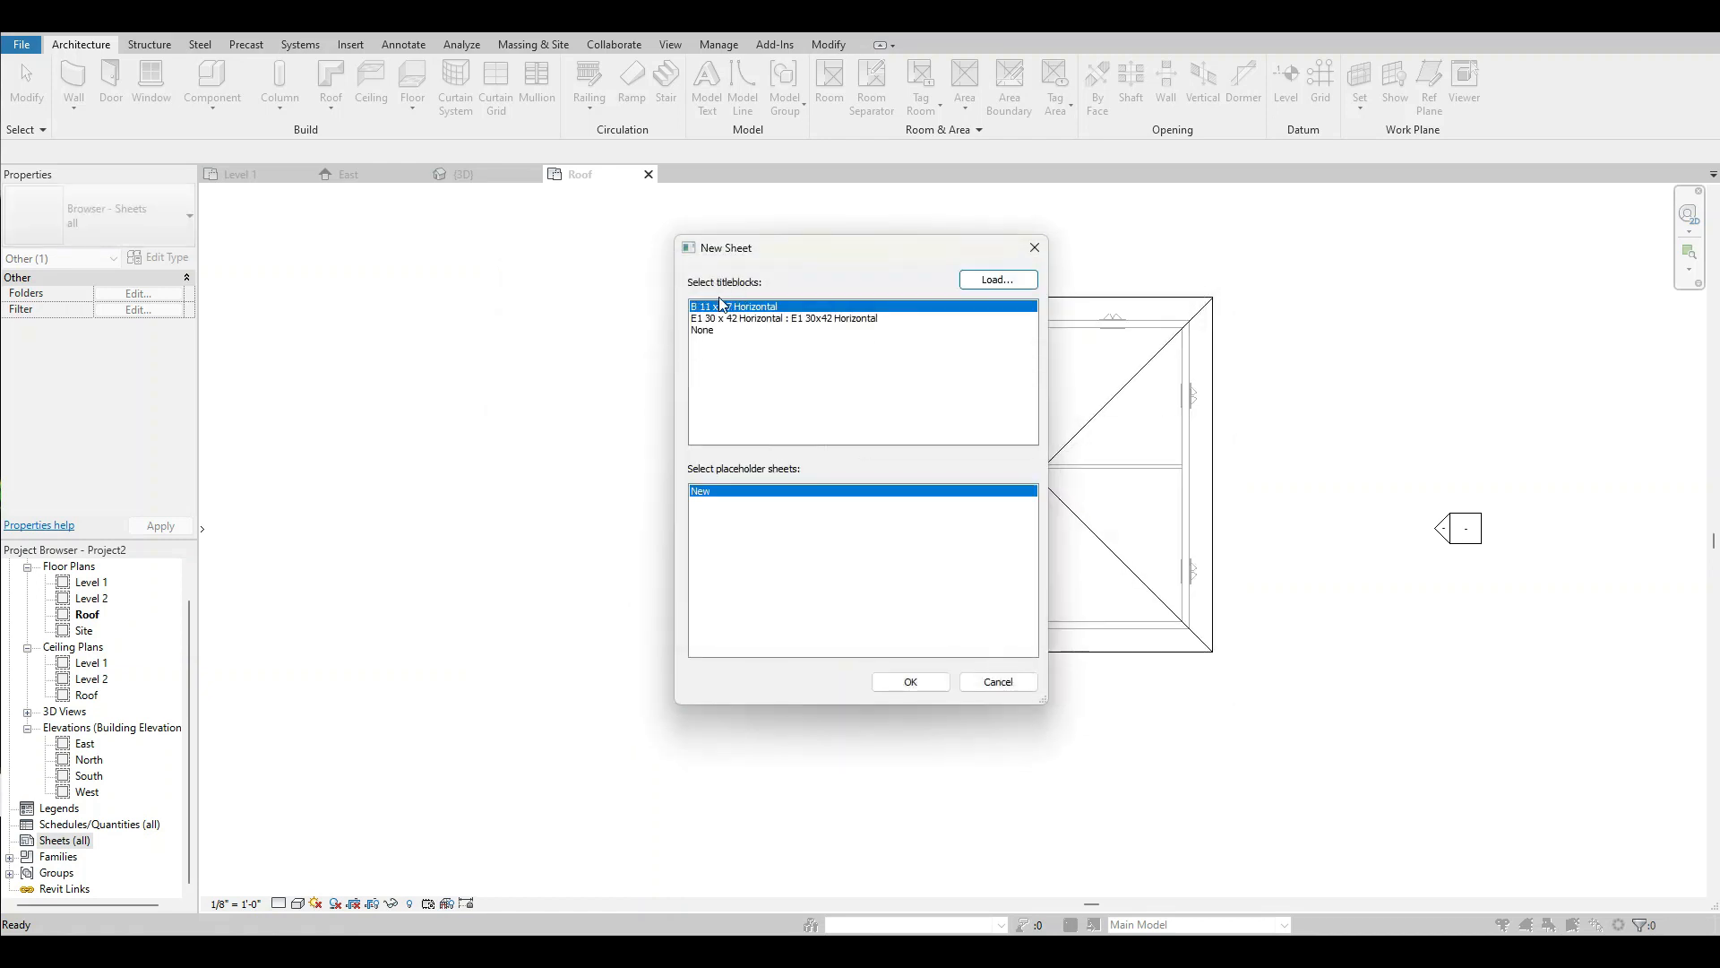
{"action": "left_click", "coordinate": [910, 683]}
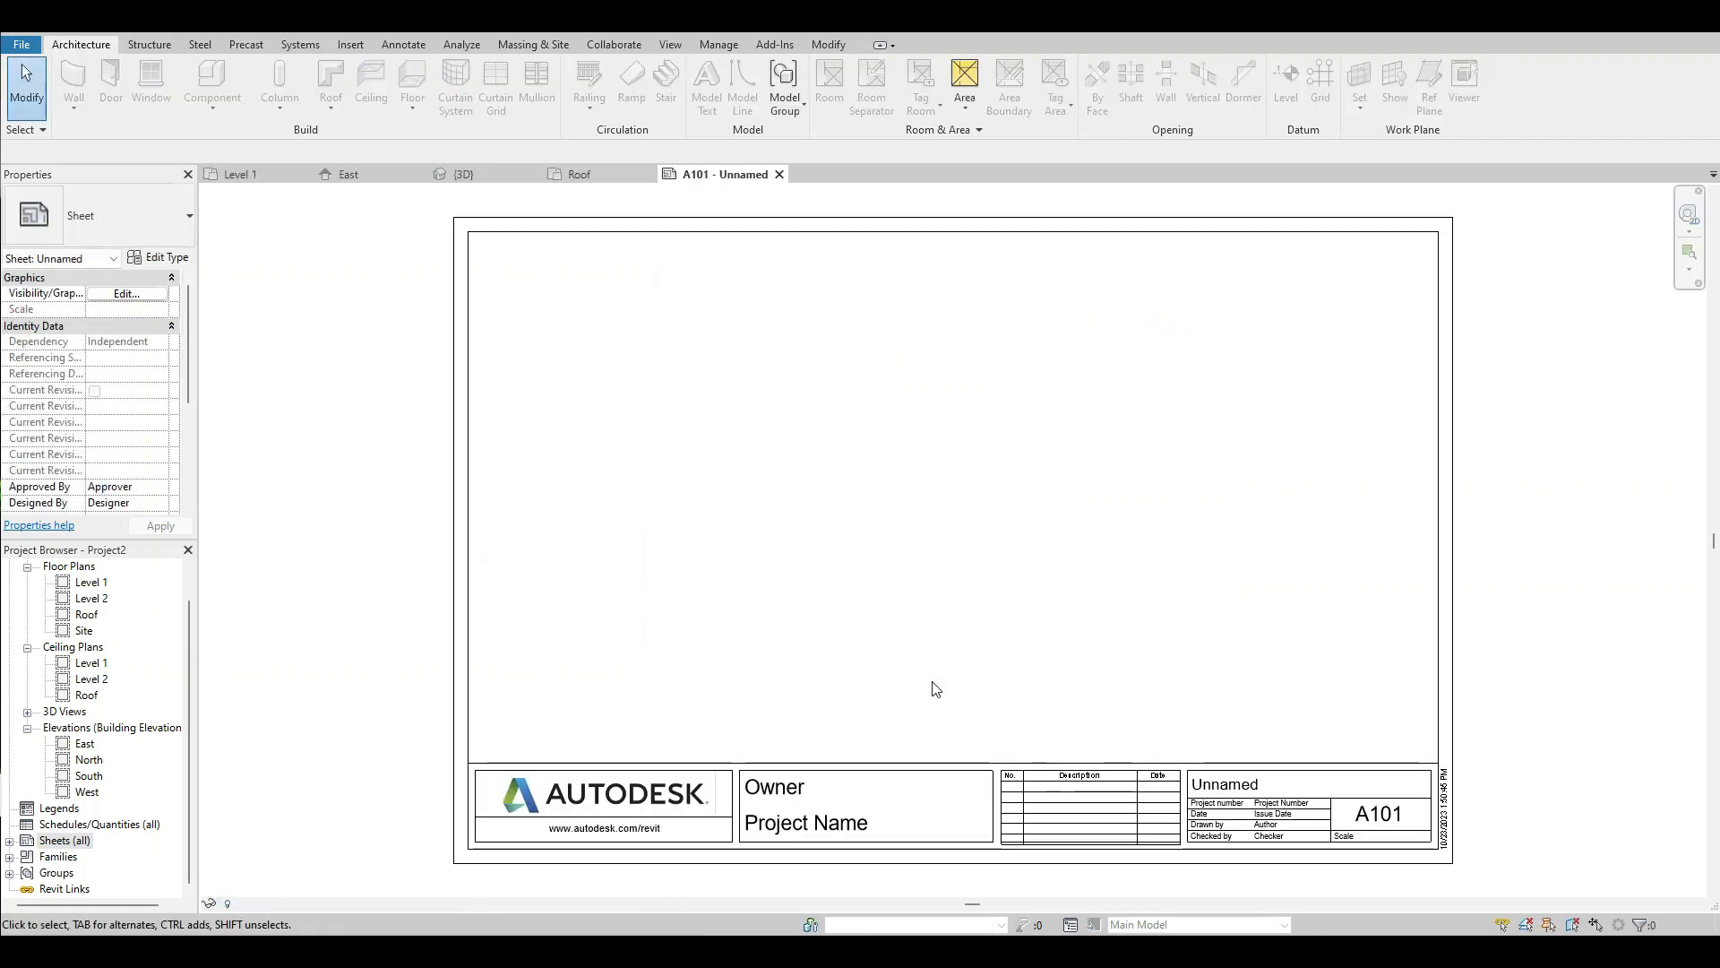
Change the sheet name in the title block to Floor Plan.
{"action": "left_click", "coordinate": [1231, 785]}
{"action": "left_click", "coordinate": [1231, 785]}
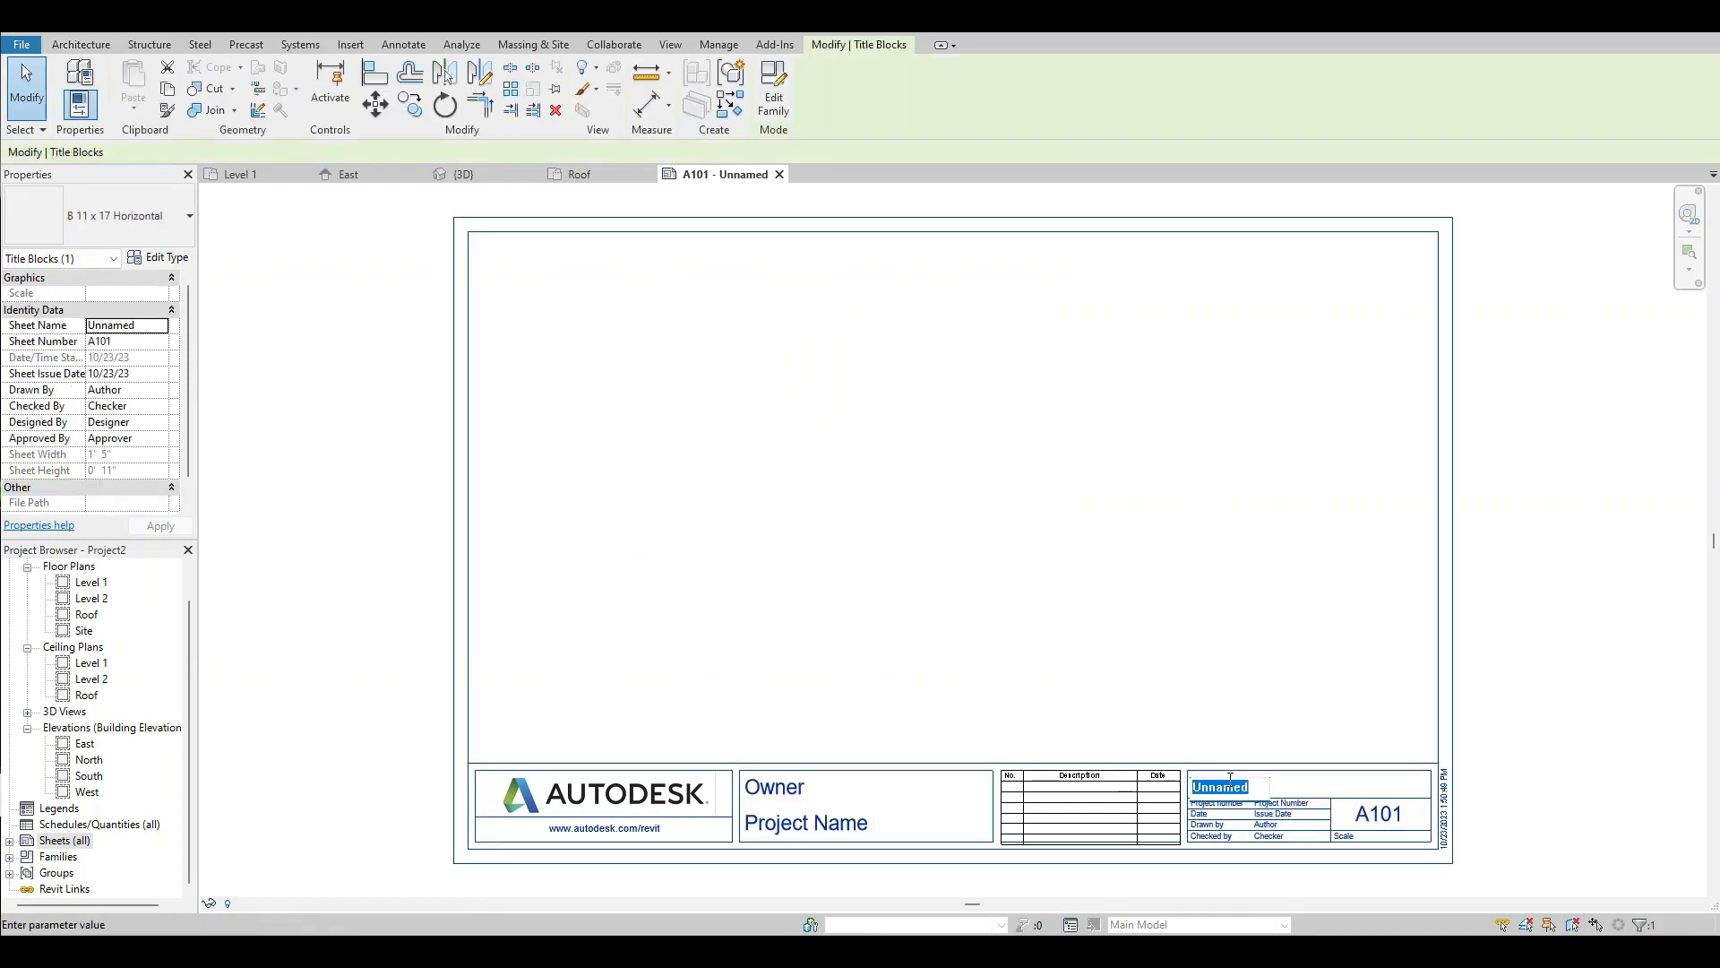
{"action": "type", "text": "Floor Plan"}
Enter the owner's full name in the title block and set the project name to Residence.
{"action": "left_click", "coordinate": [772, 789]}
{"action": "left_click", "coordinate": [792, 790]}
{"action": "left_click", "coordinate": [807, 786]}
{"action": "left_click_drag", "start_coordinate": [784, 790], "coordinate": [742, 786]}
{"action": "type", "text": "Pou"}
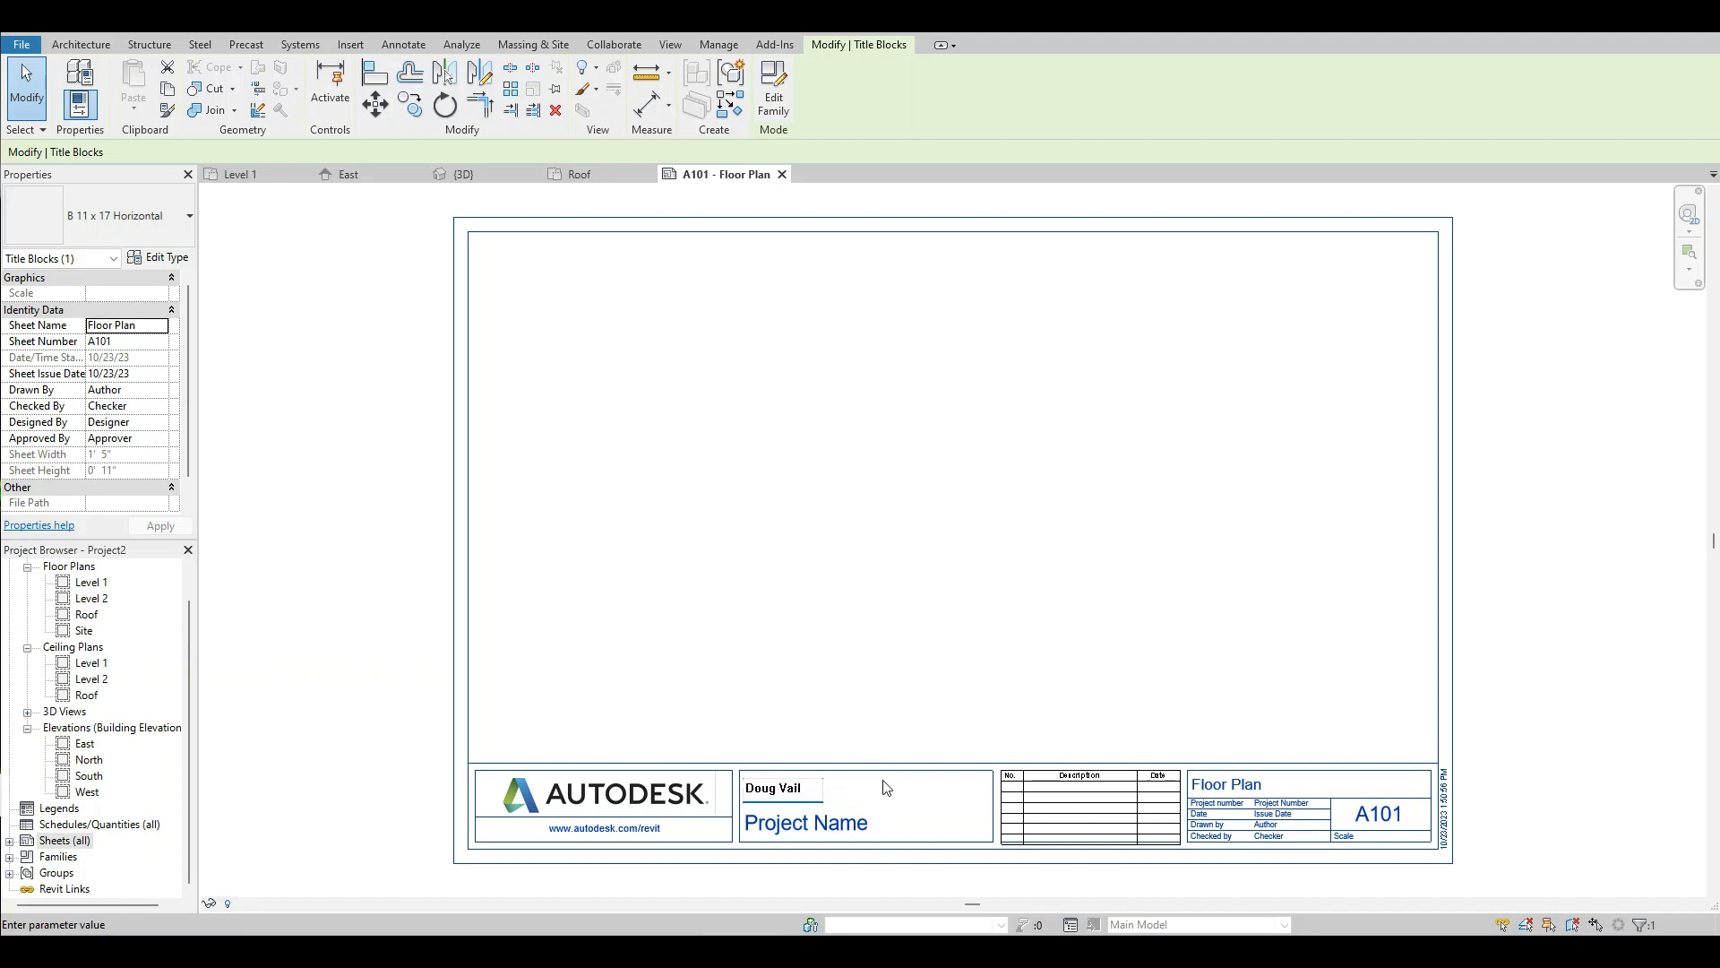
{"action": "left_click", "coordinate": [853, 830]}
{"action": "left_click", "coordinate": [854, 831]}
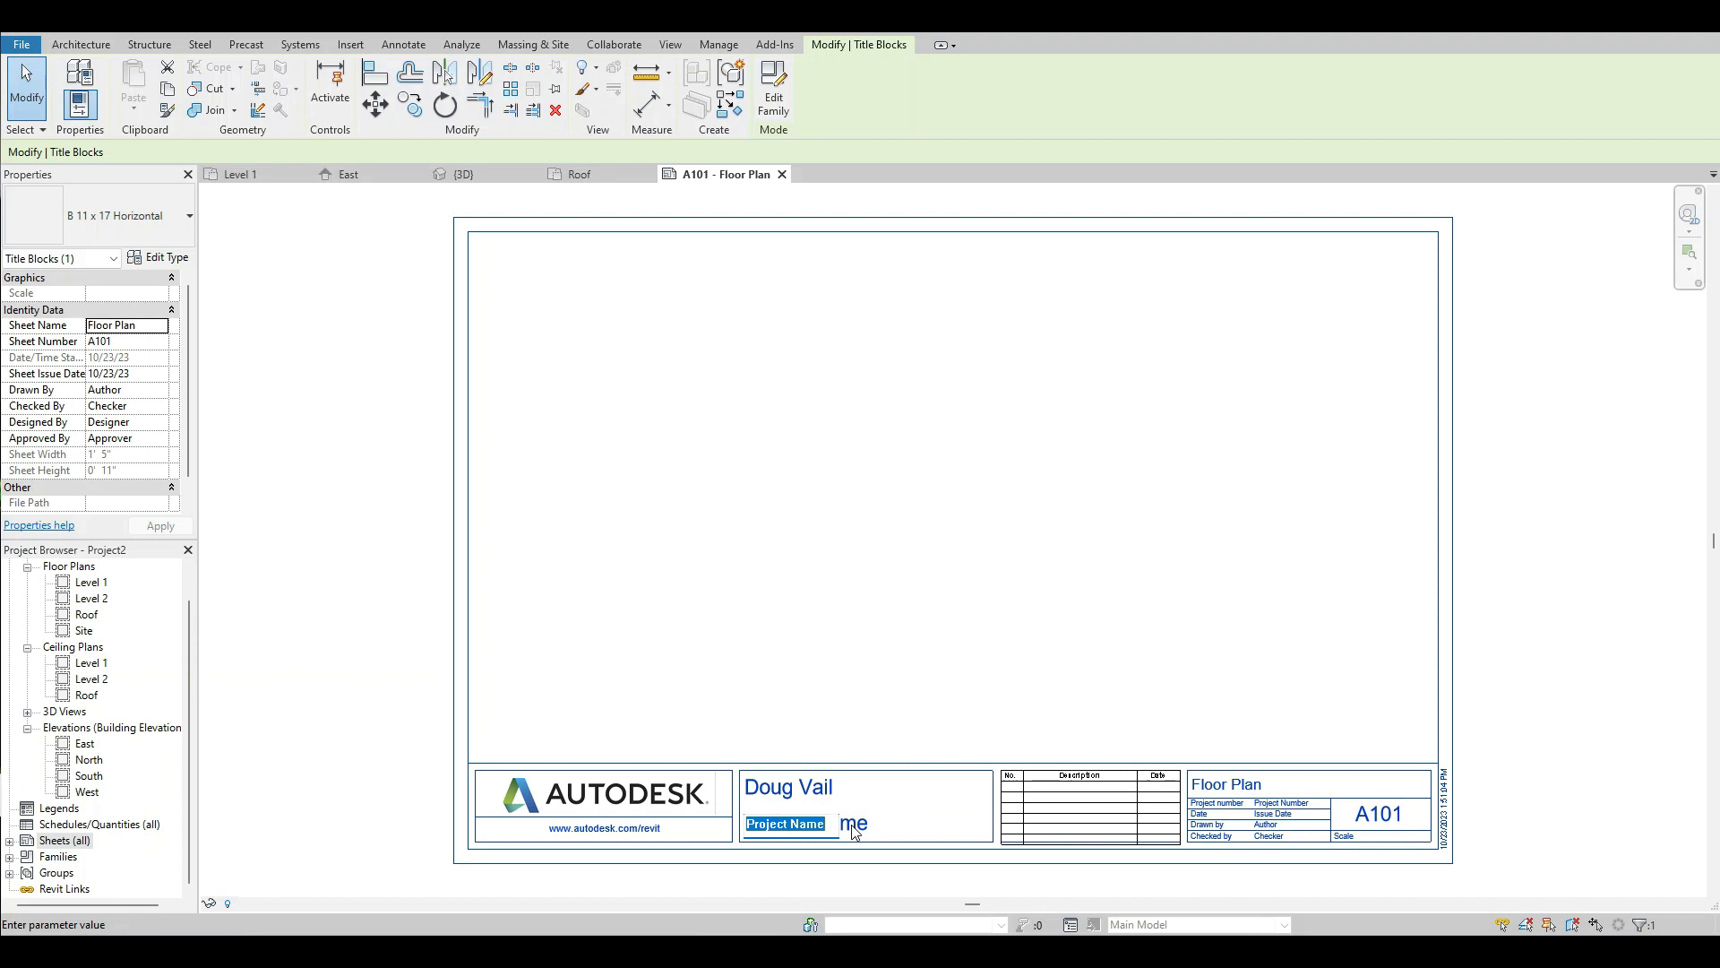
{"action": "type", "text": "Residence"}
{"action": "left_click", "coordinate": [1538, 702]}
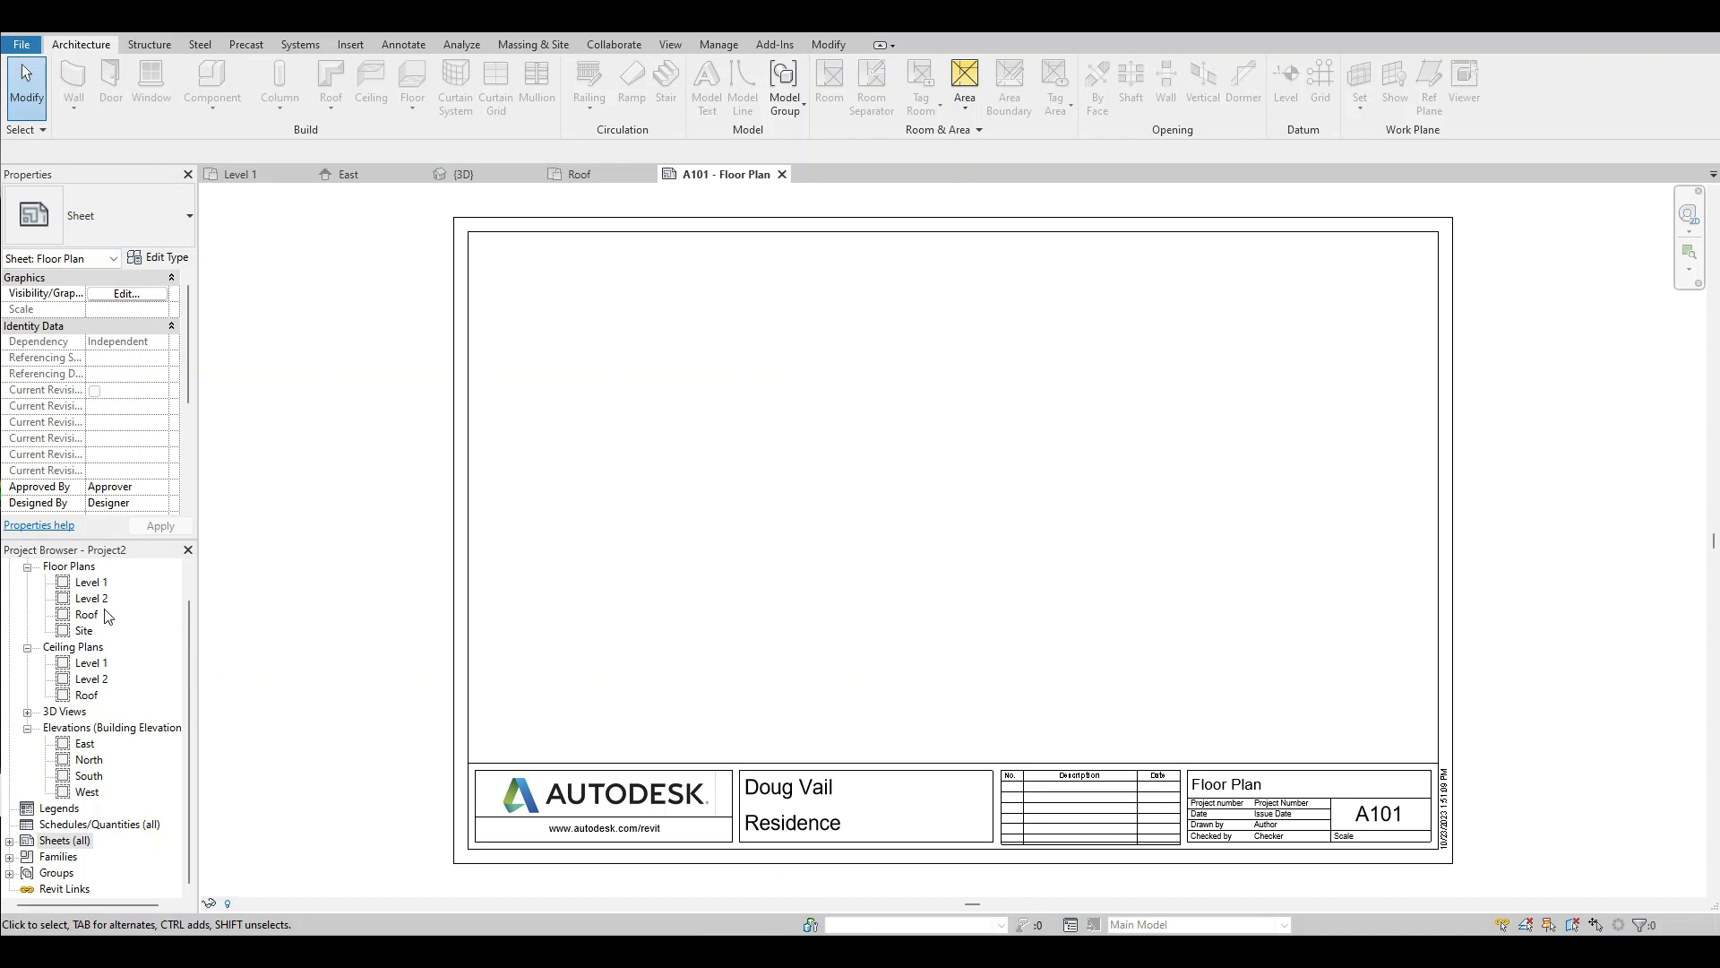
Place the Level 1 floor plan view on sheet A101 and move it so the building sits centred above the title block.
{"action": "left_click", "coordinate": [89, 583]}
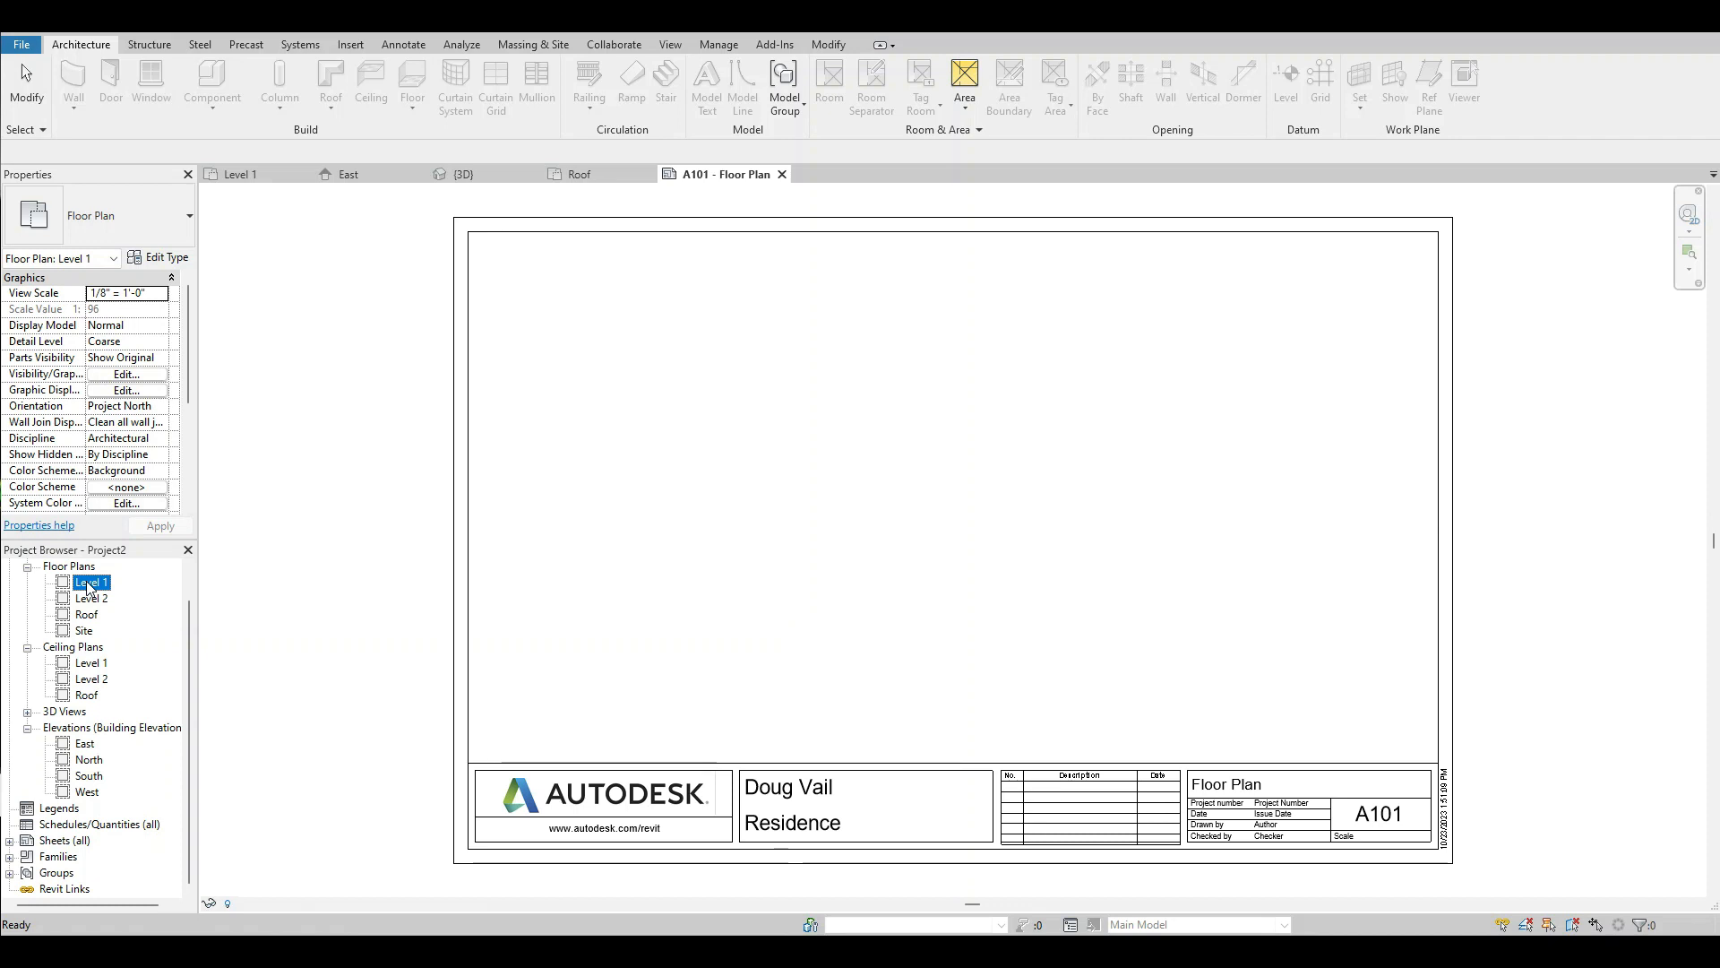
{"action": "left_click_drag", "start_coordinate": [88, 587], "coordinate": [223, 591]}
{"action": "left_click", "coordinate": [939, 676]}
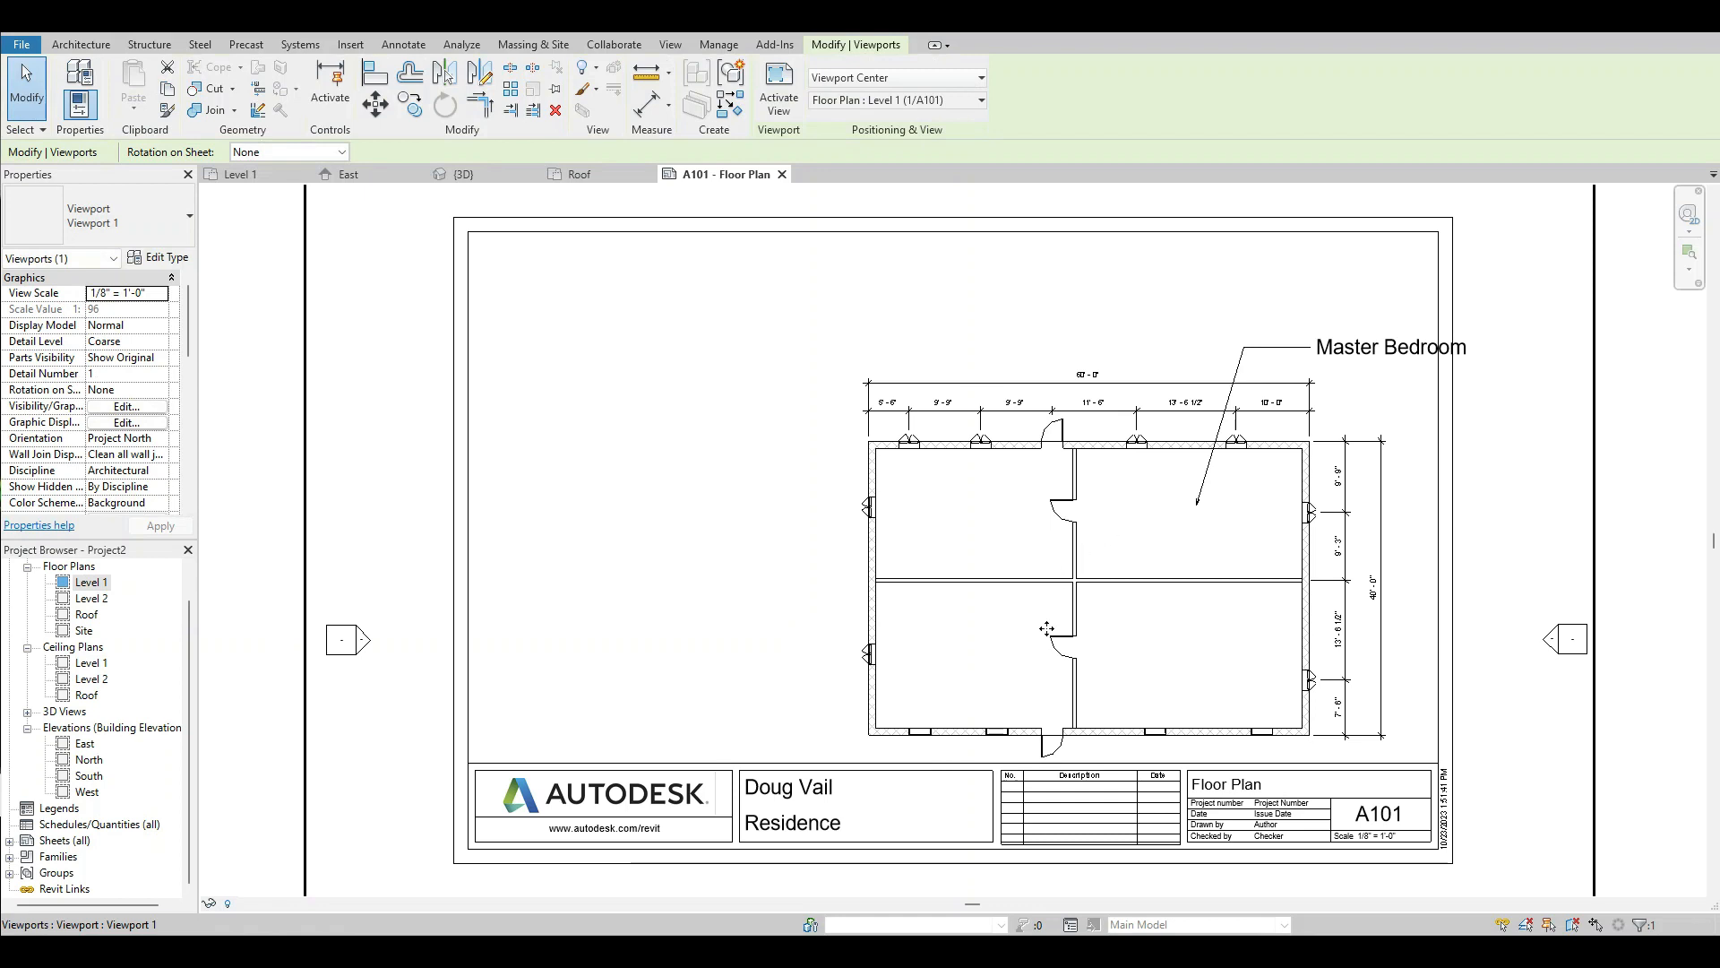
{"action": "left_click_drag", "start_coordinate": [1044, 624], "coordinate": [965, 554]}
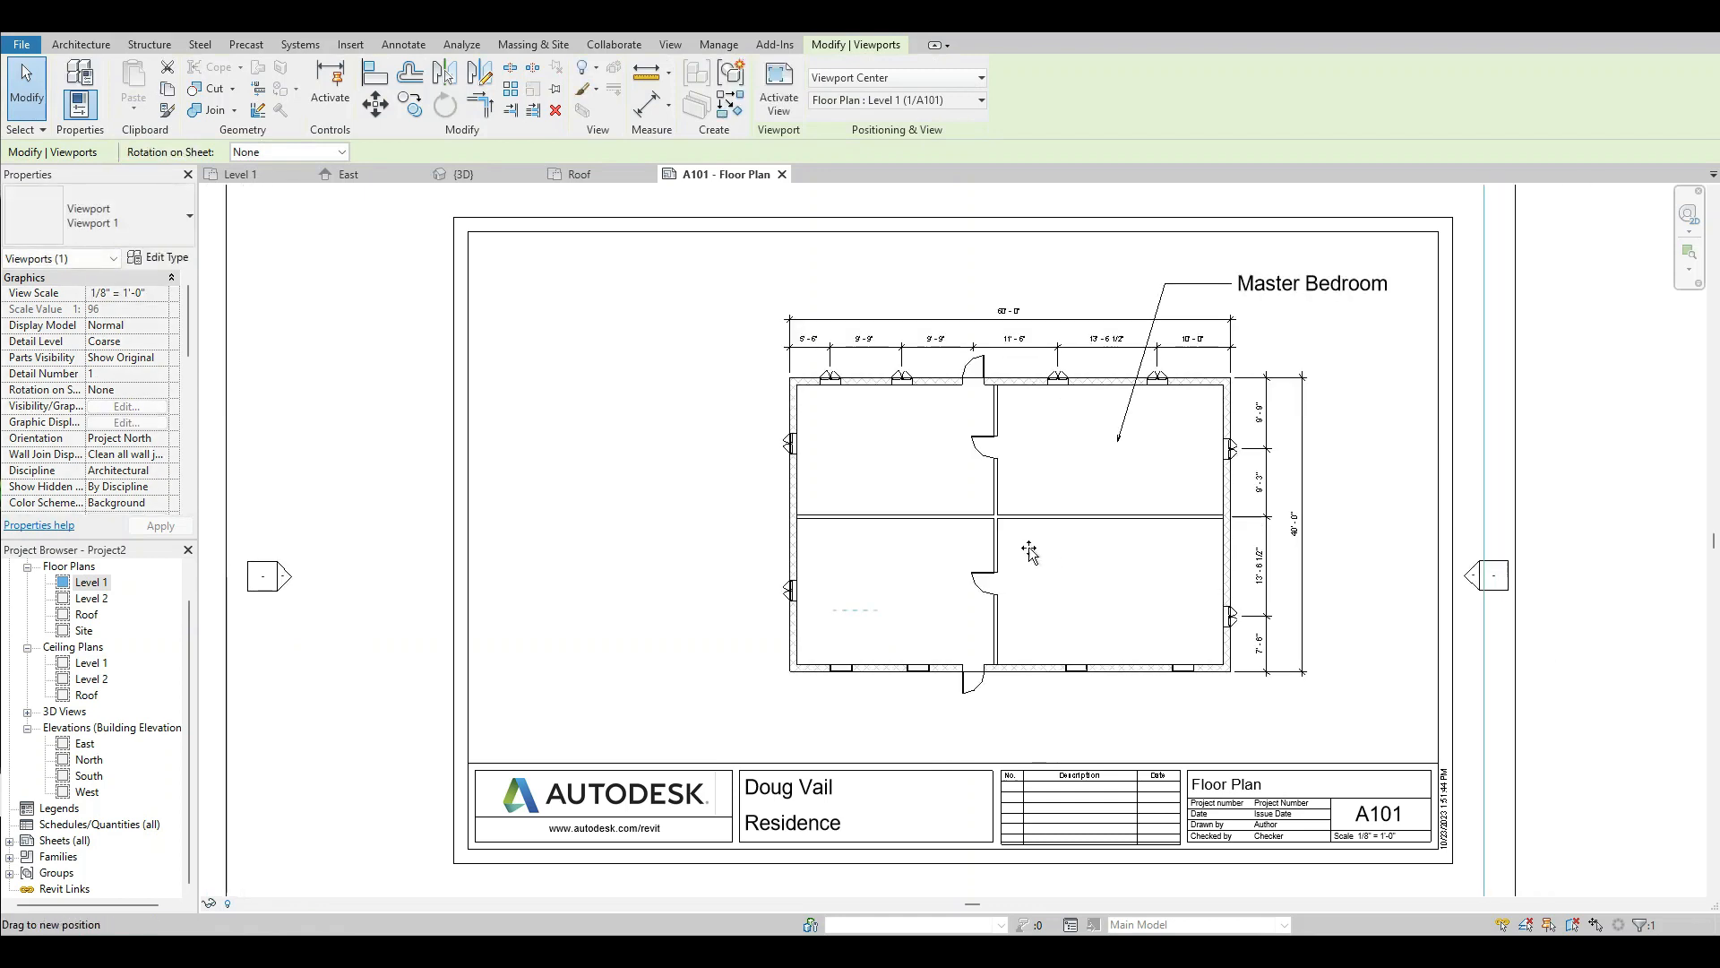
{"action": "scroll", "coordinate": [1022, 549], "scroll_direction": "down", "scroll_amount": 3}
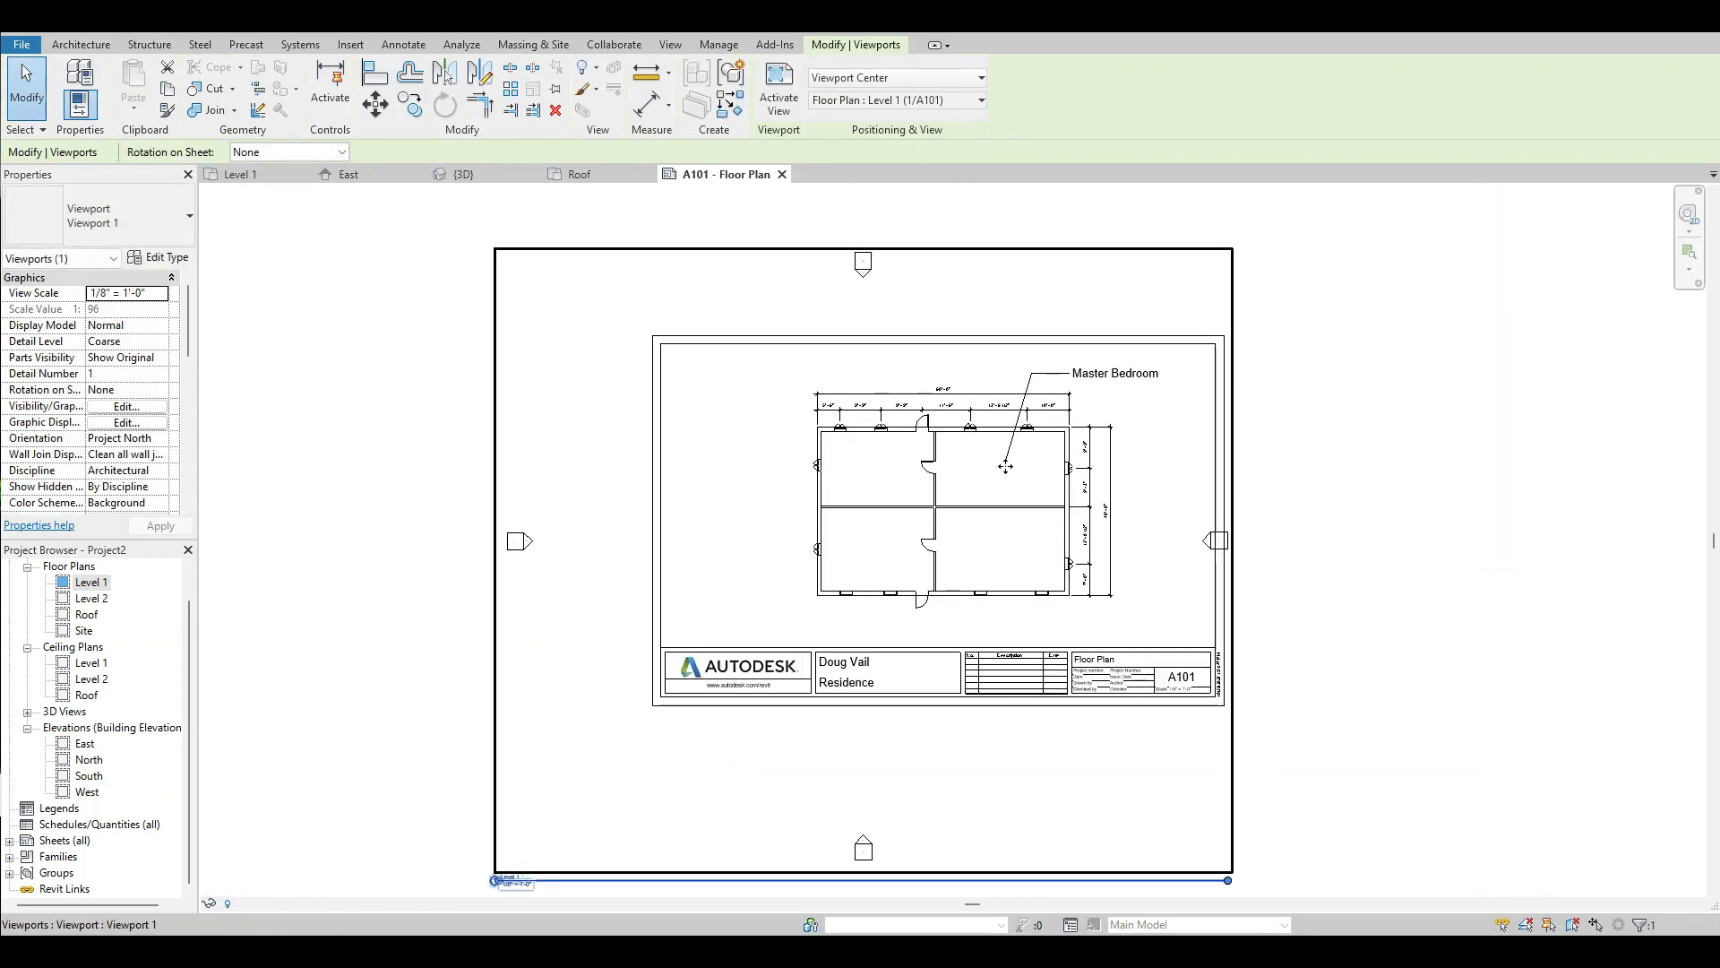
{"action": "scroll", "coordinate": [982, 455], "scroll_direction": "down", "scroll_amount": 2}
{"action": "left_click", "coordinate": [1239, 551]}
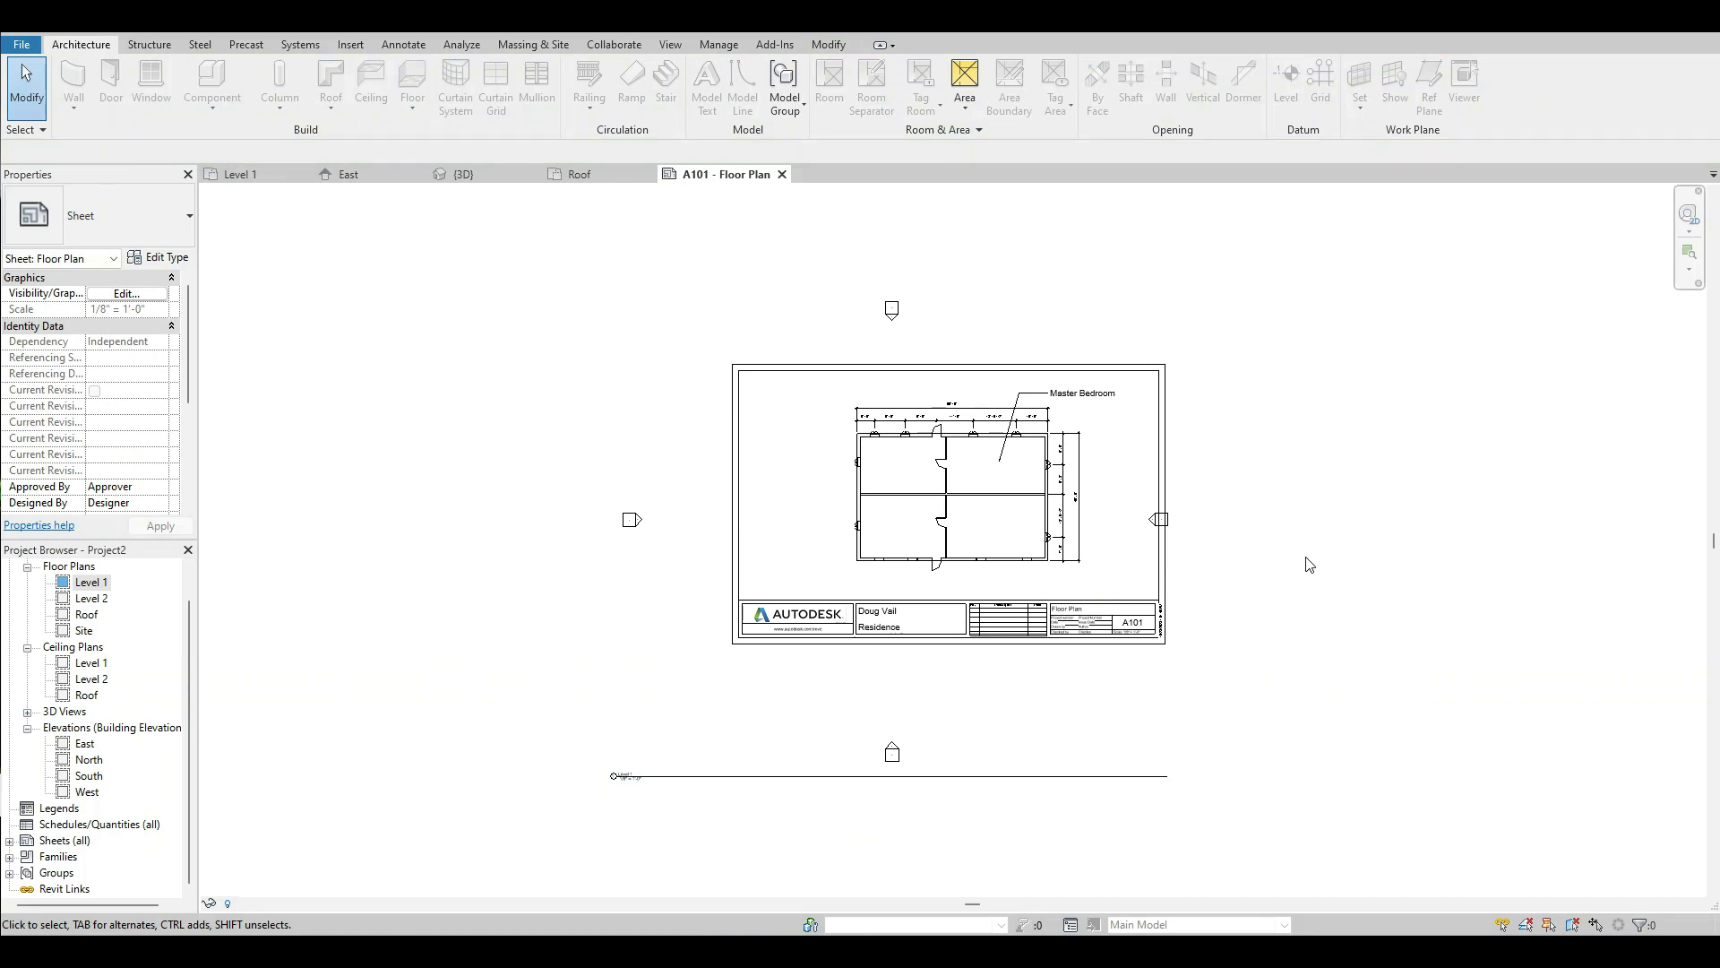
Activate the Level 1 view on the sheet and enable Crop View, Crop Region Visible and Annotation Crop.
{"action": "left_click", "coordinate": [1099, 335]}
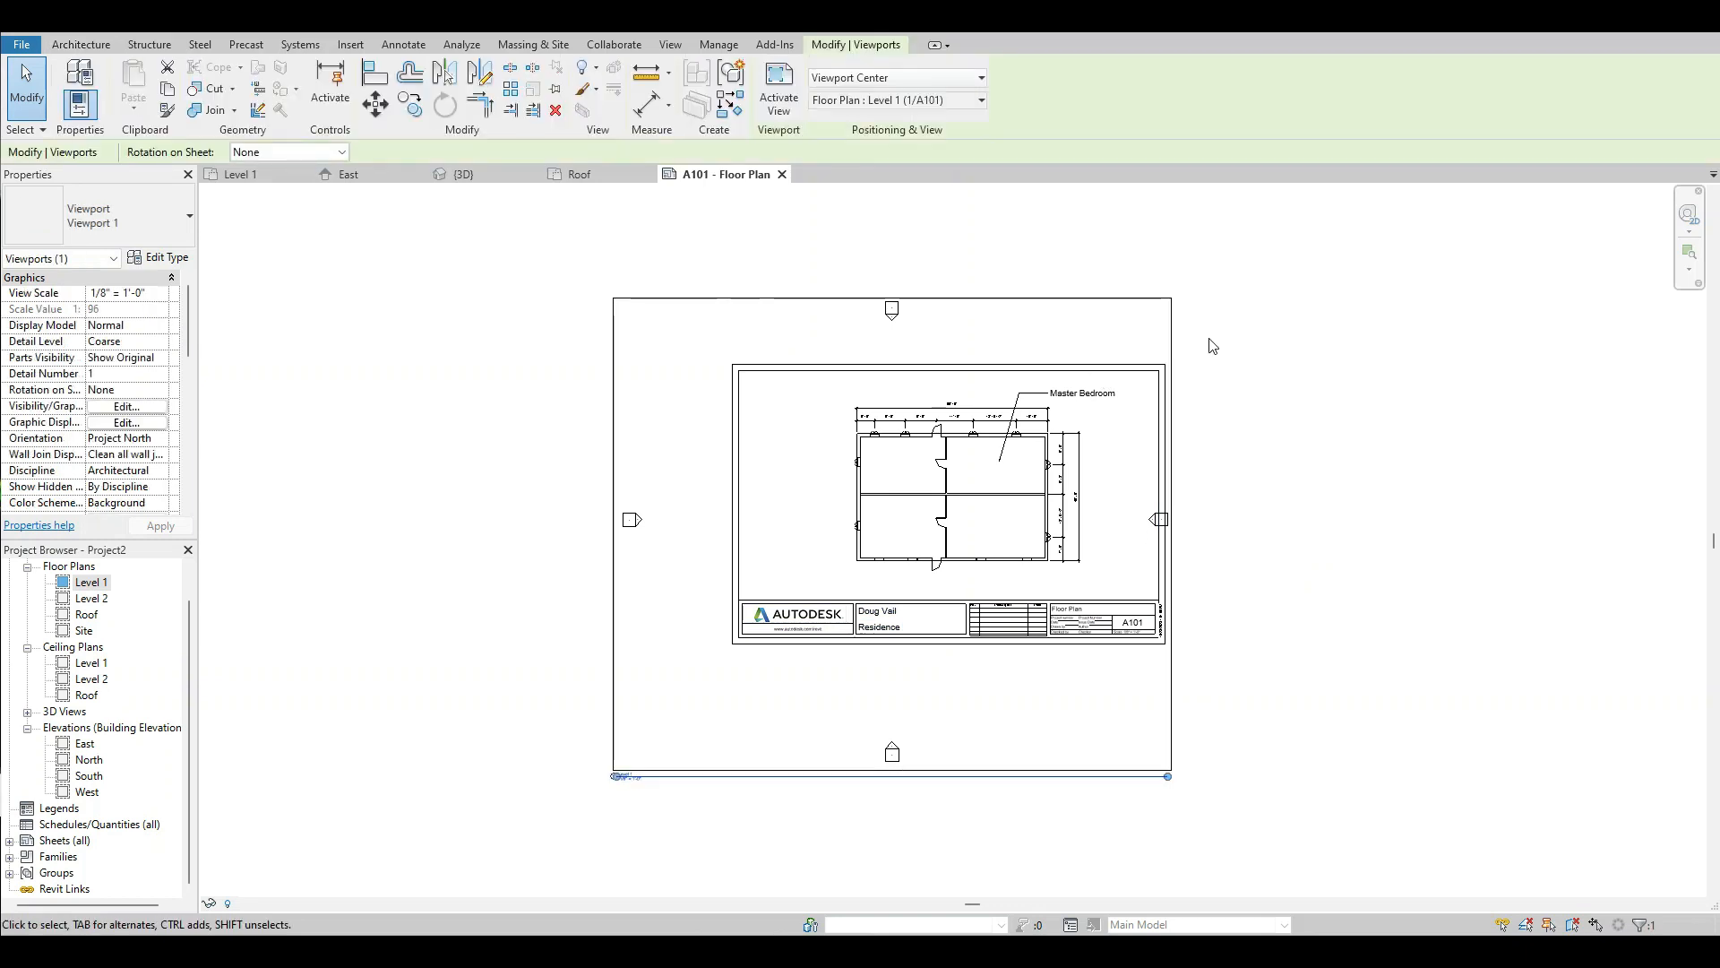
{"action": "right_click", "coordinate": [1110, 332]}
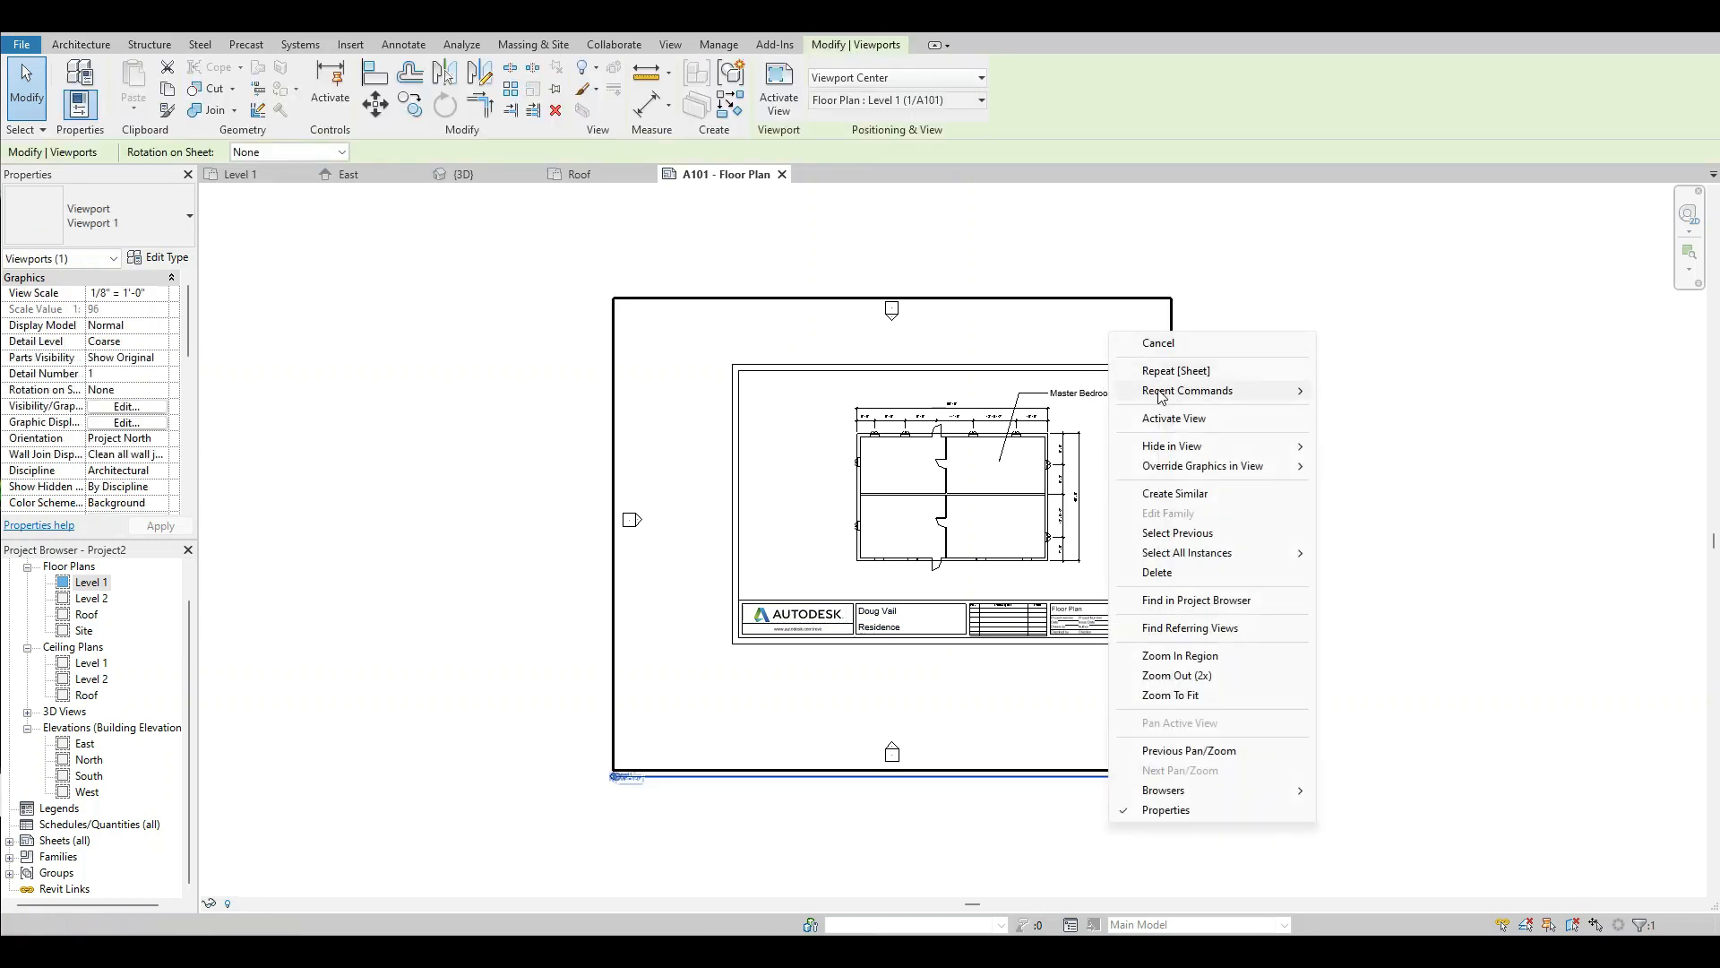
{"action": "left_click", "coordinate": [1166, 421]}
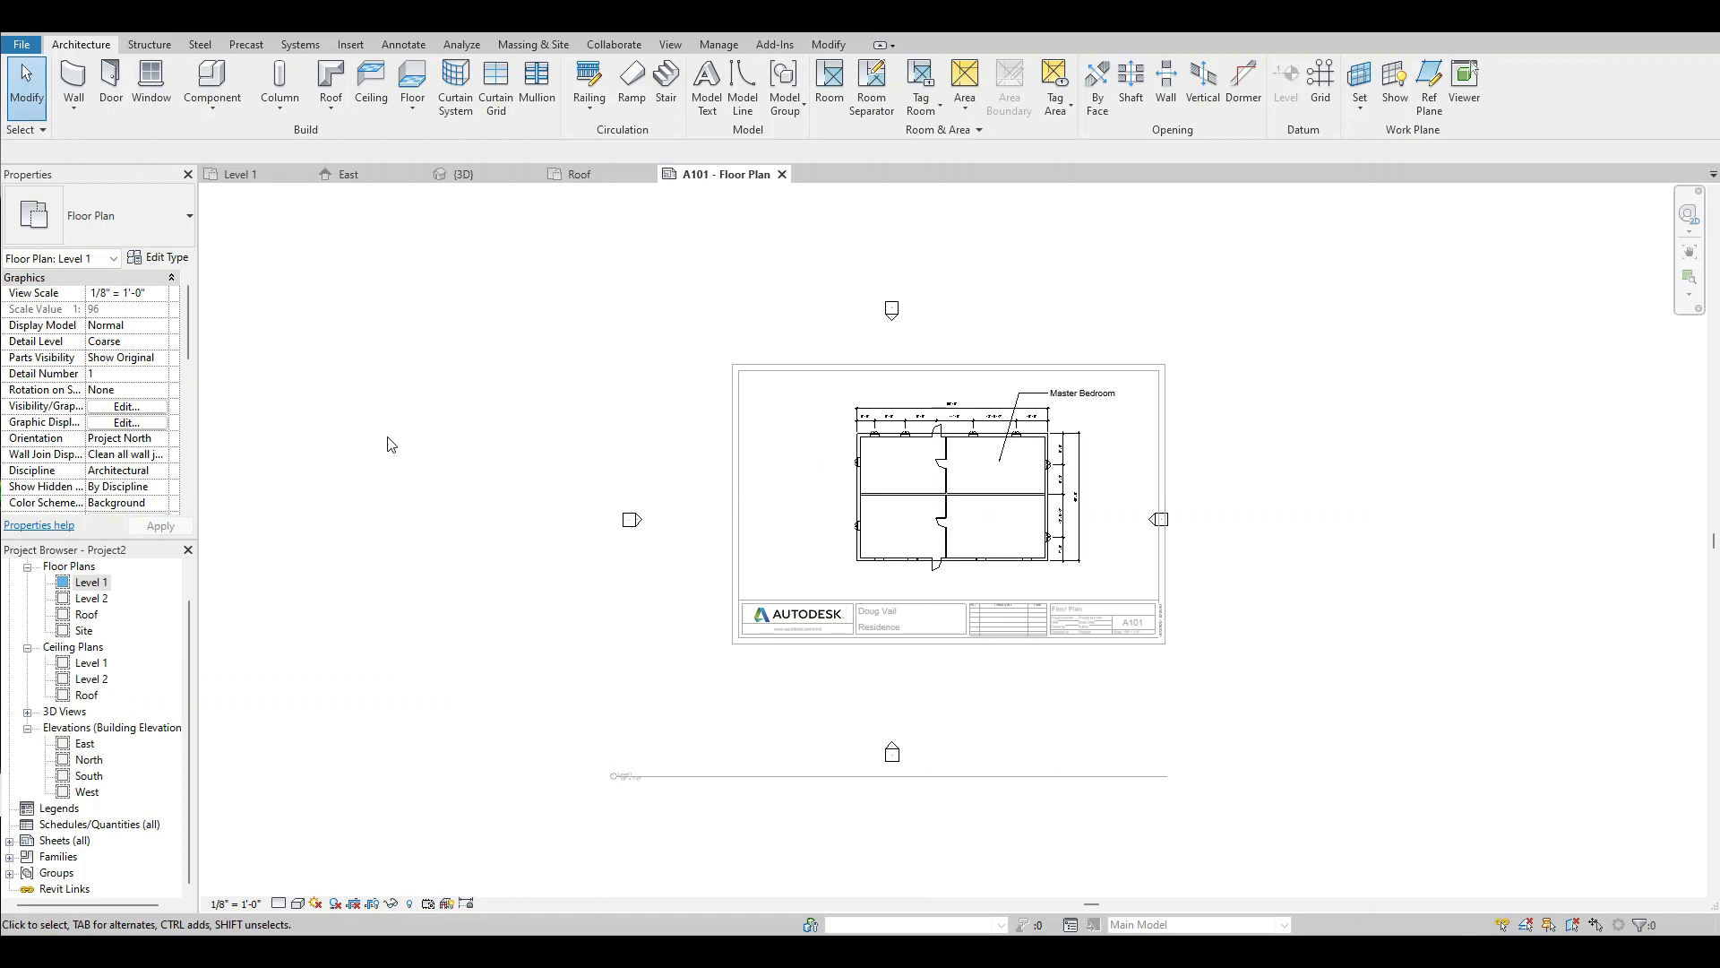
{"action": "left_click_drag", "start_coordinate": [190, 319], "coordinate": [181, 387]}
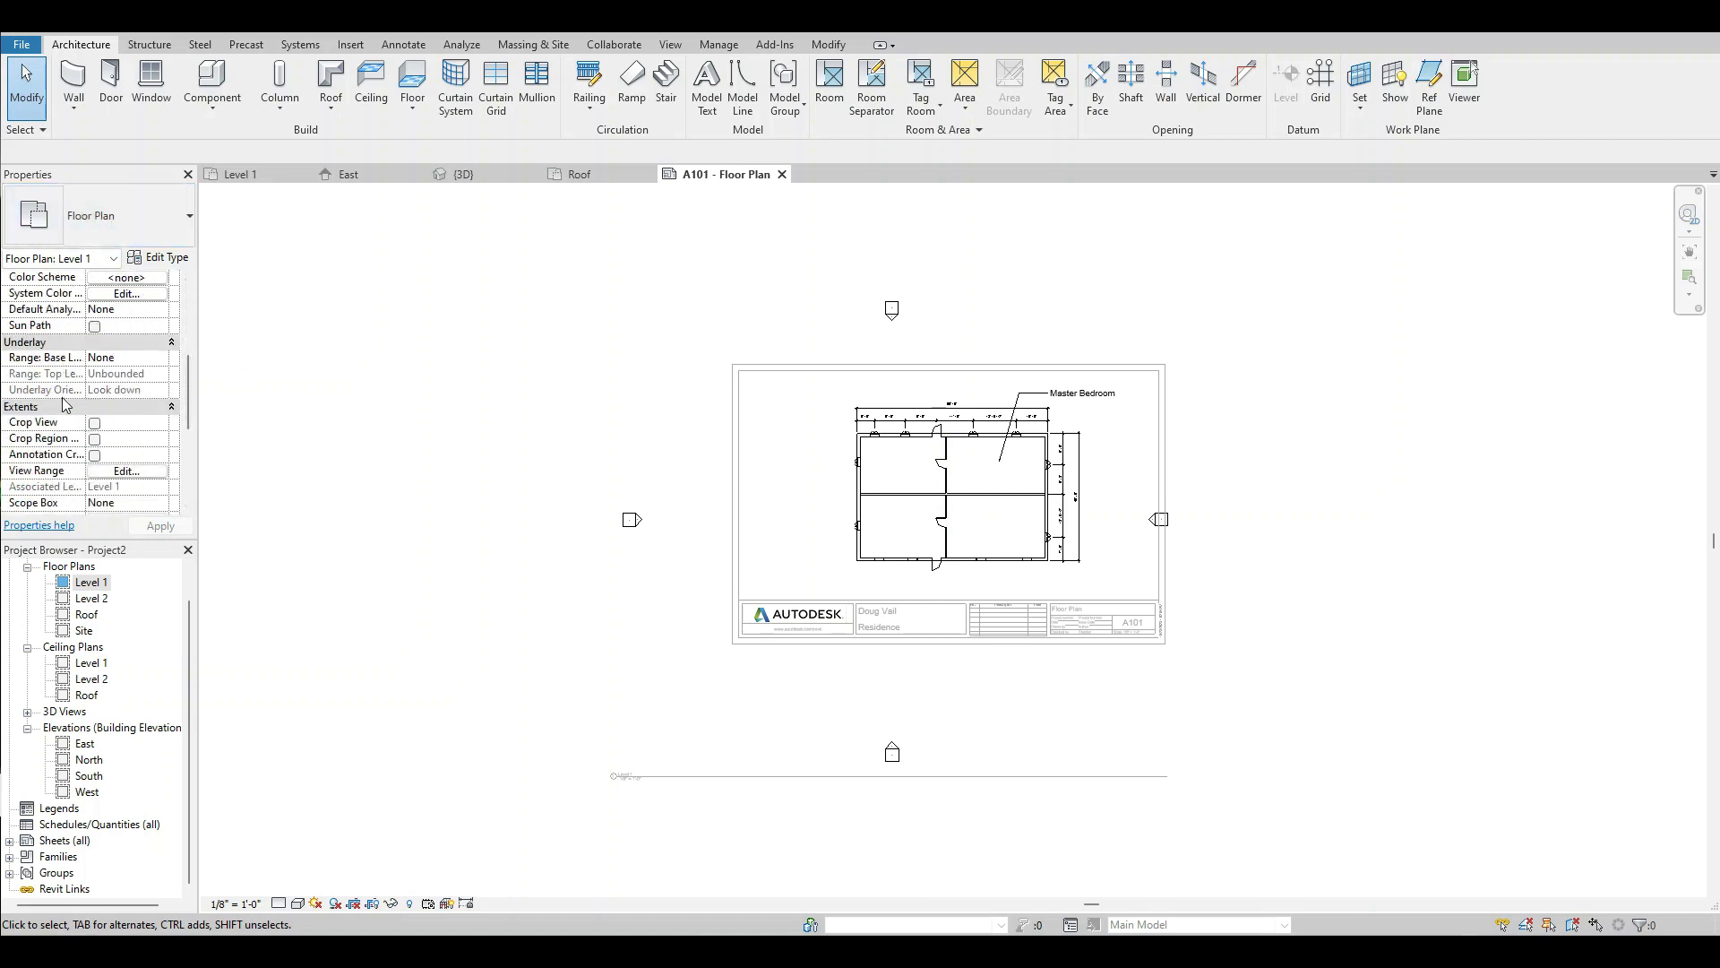
{"action": "left_click", "coordinate": [95, 423]}
{"action": "left_click", "coordinate": [94, 439]}
{"action": "left_click", "coordinate": [94, 455]}
{"action": "left_click", "coordinate": [155, 529]}
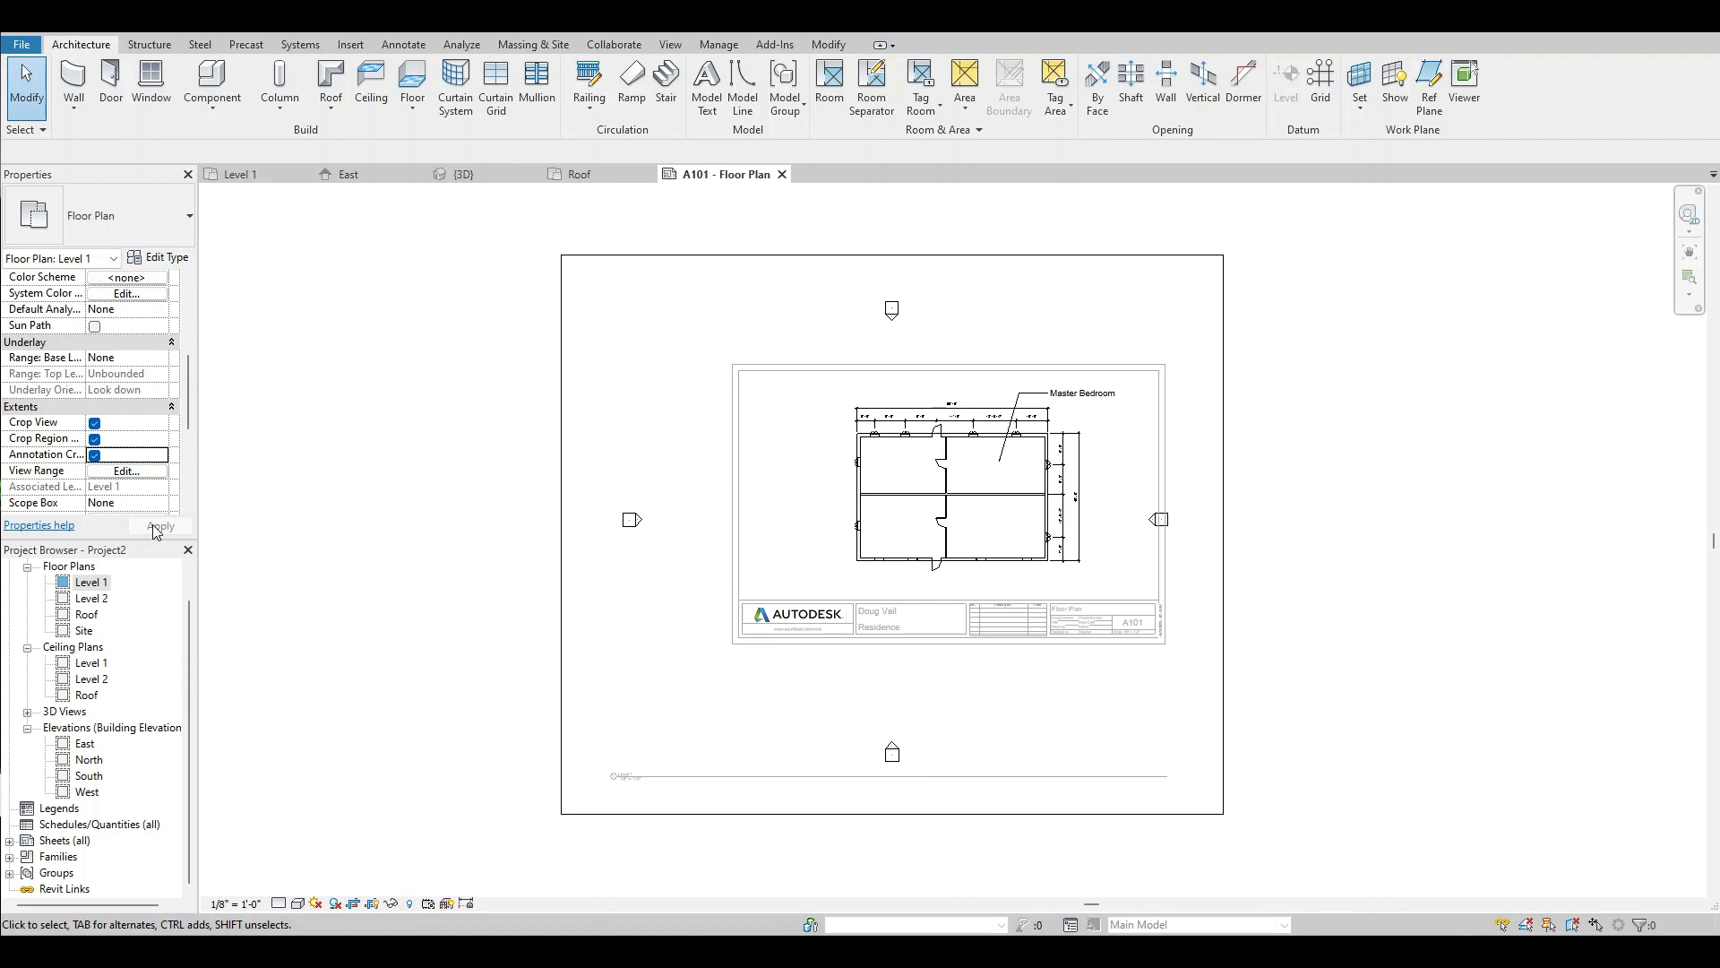
Shrink the crop region on all four sides to fit around the plan and its annotations inside the sheet border.
{"action": "left_click", "coordinate": [658, 258]}
{"action": "left_click_drag", "start_coordinate": [891, 255], "coordinate": [903, 376]}
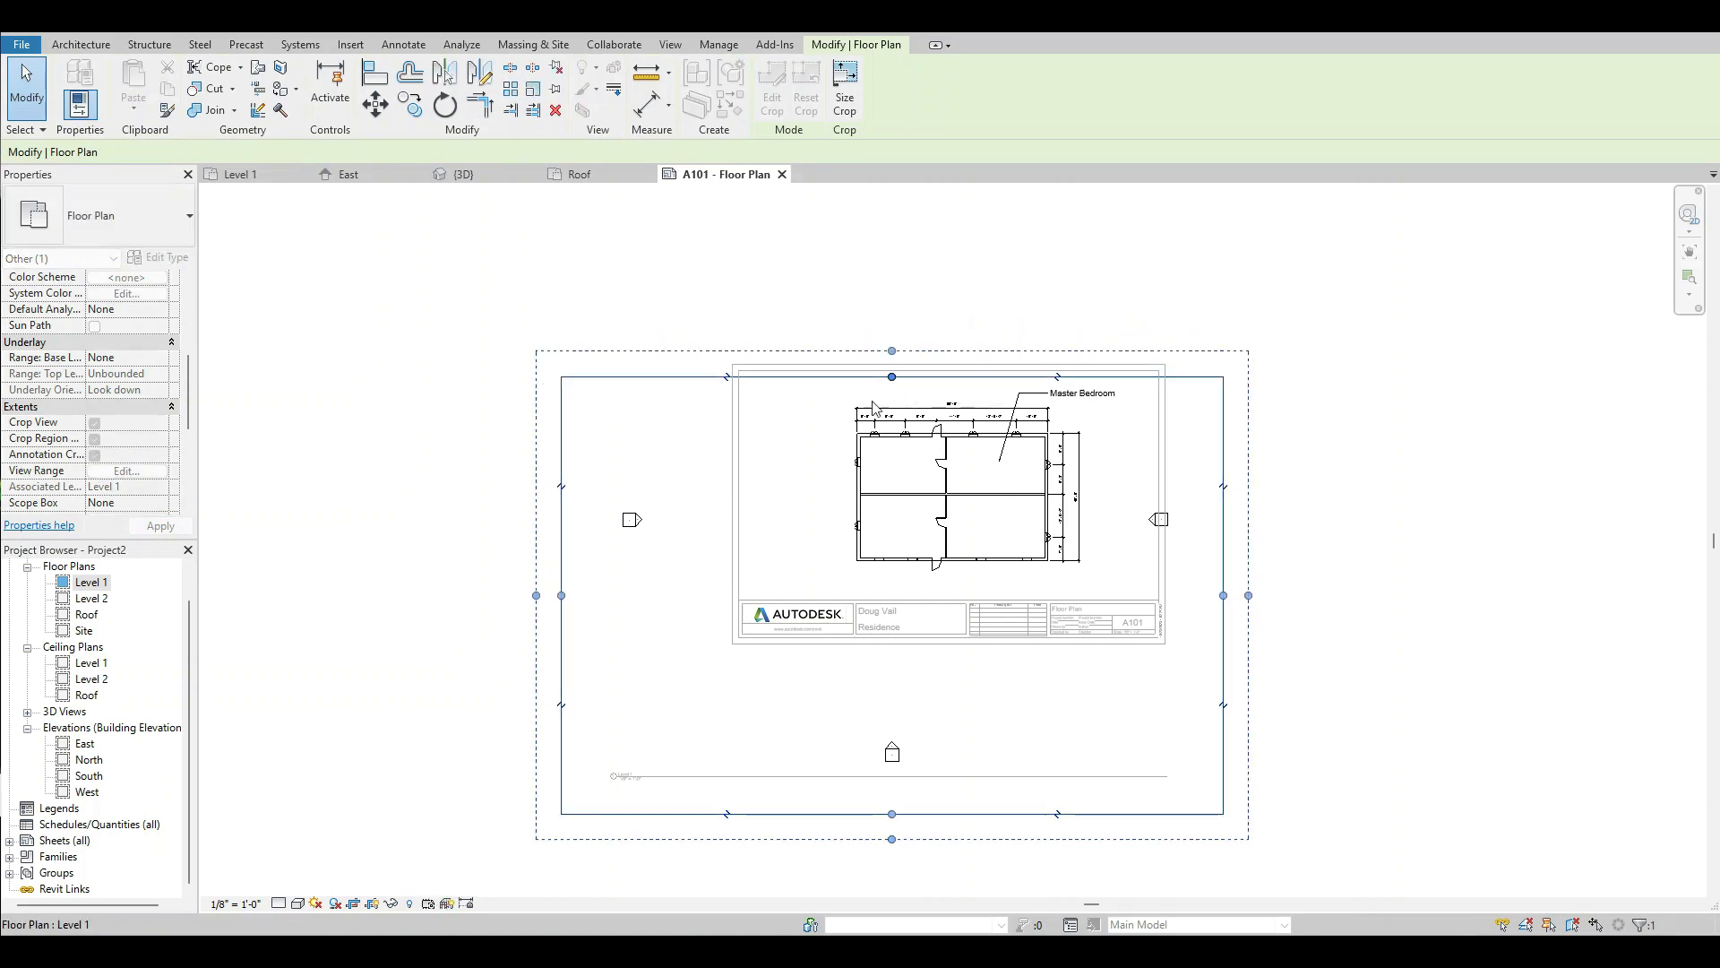
{"action": "left_click_drag", "start_coordinate": [562, 596], "coordinate": [788, 595]}
{"action": "left_click_drag", "start_coordinate": [1005, 814], "coordinate": [1023, 588]}
{"action": "left_click_drag", "start_coordinate": [1223, 481], "coordinate": [1134, 484]}
{"action": "left_click", "coordinate": [1243, 669]}
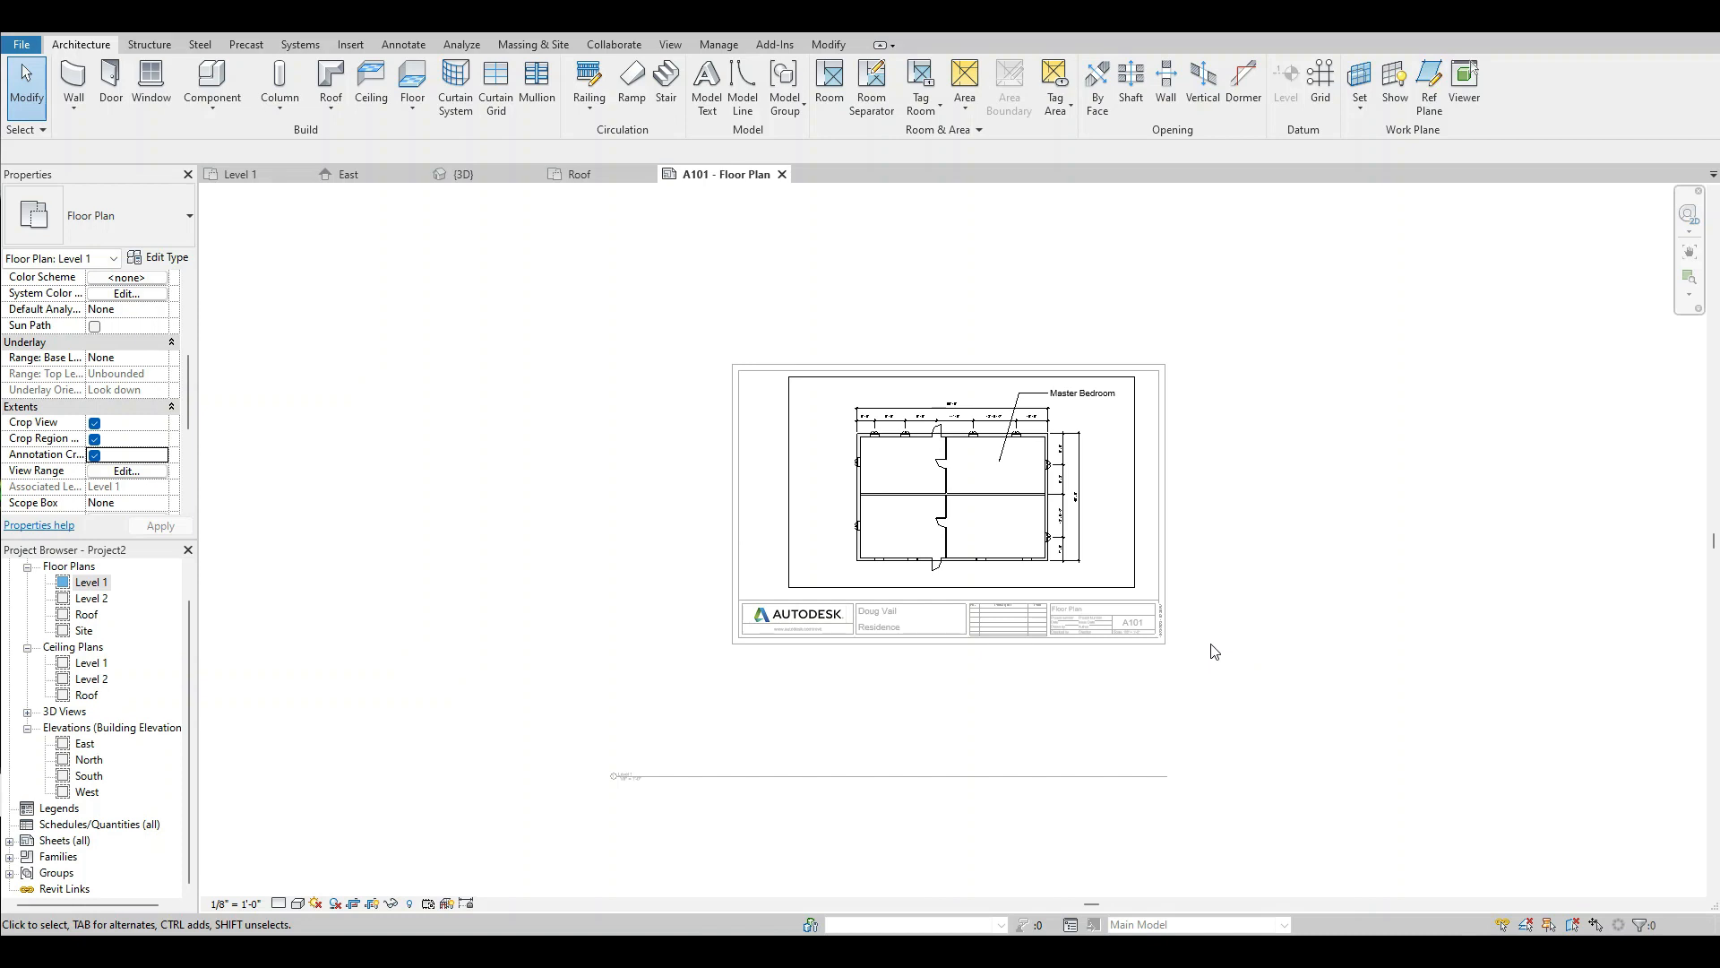
Hide the crop region while keeping Crop View and Annotation Crop on, and deactivate the view.
{"action": "left_click", "coordinate": [95, 455]}
{"action": "left_click", "coordinate": [162, 528]}
{"action": "left_click", "coordinate": [95, 455]}
{"action": "left_click", "coordinate": [94, 439]}
{"action": "left_click", "coordinate": [160, 526]}
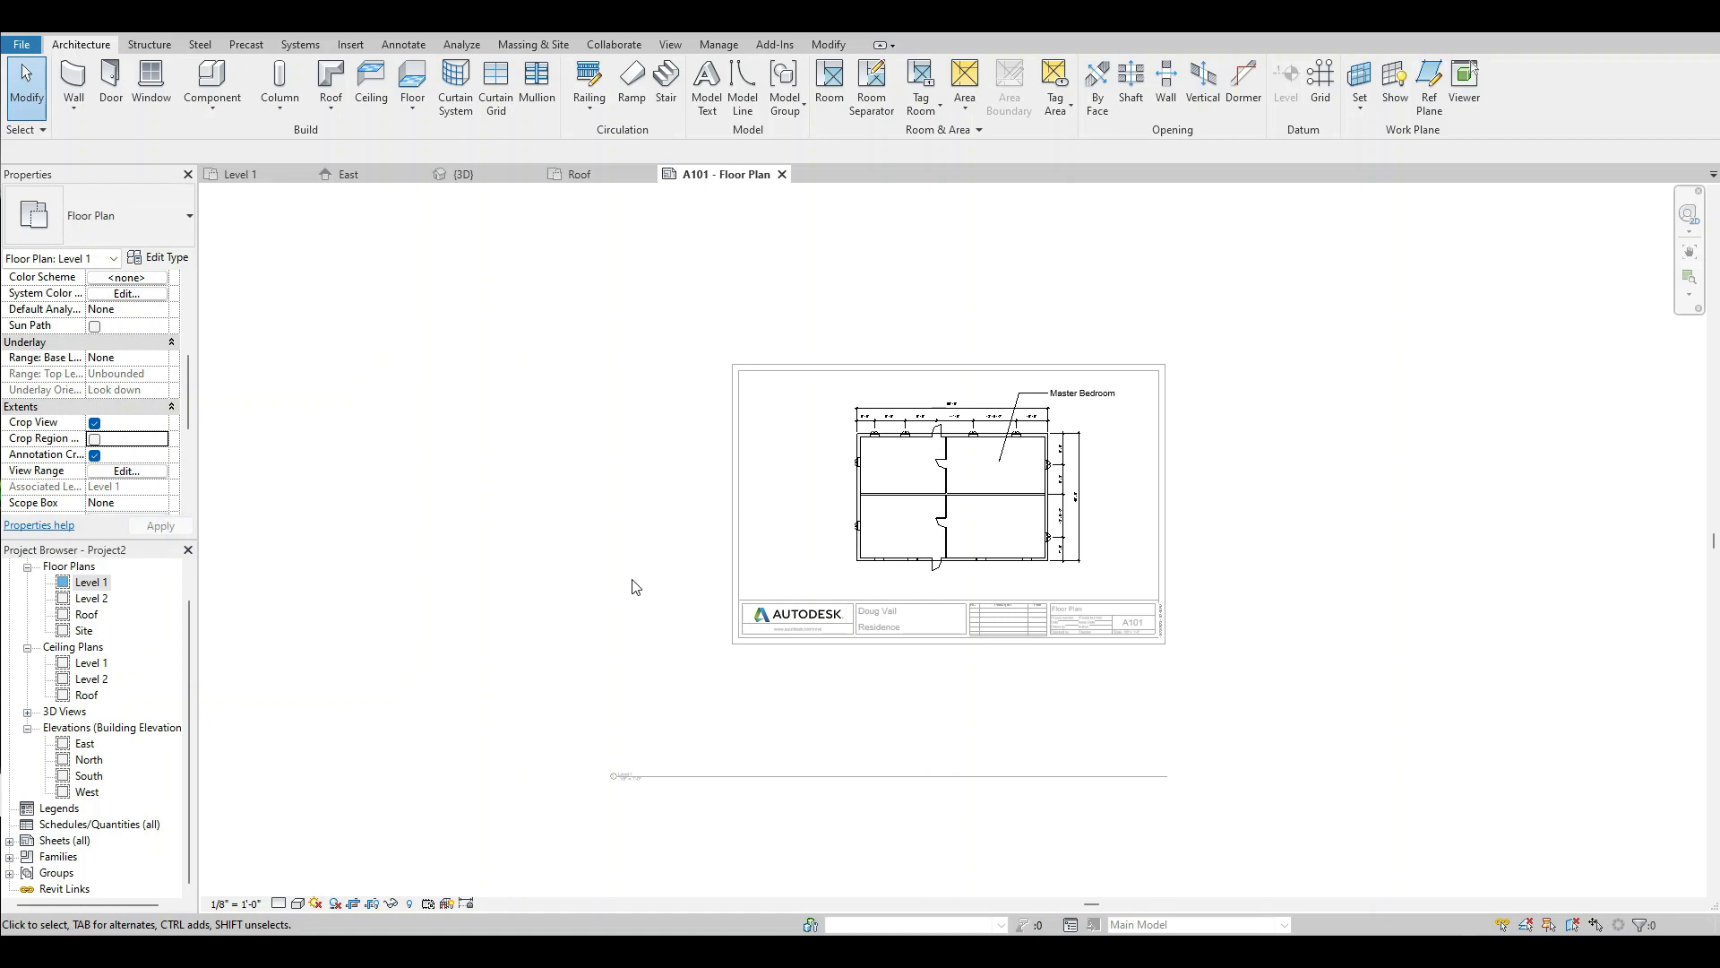
{"action": "right_click", "coordinate": [1120, 468]}
{"action": "left_click", "coordinate": [1192, 552]}
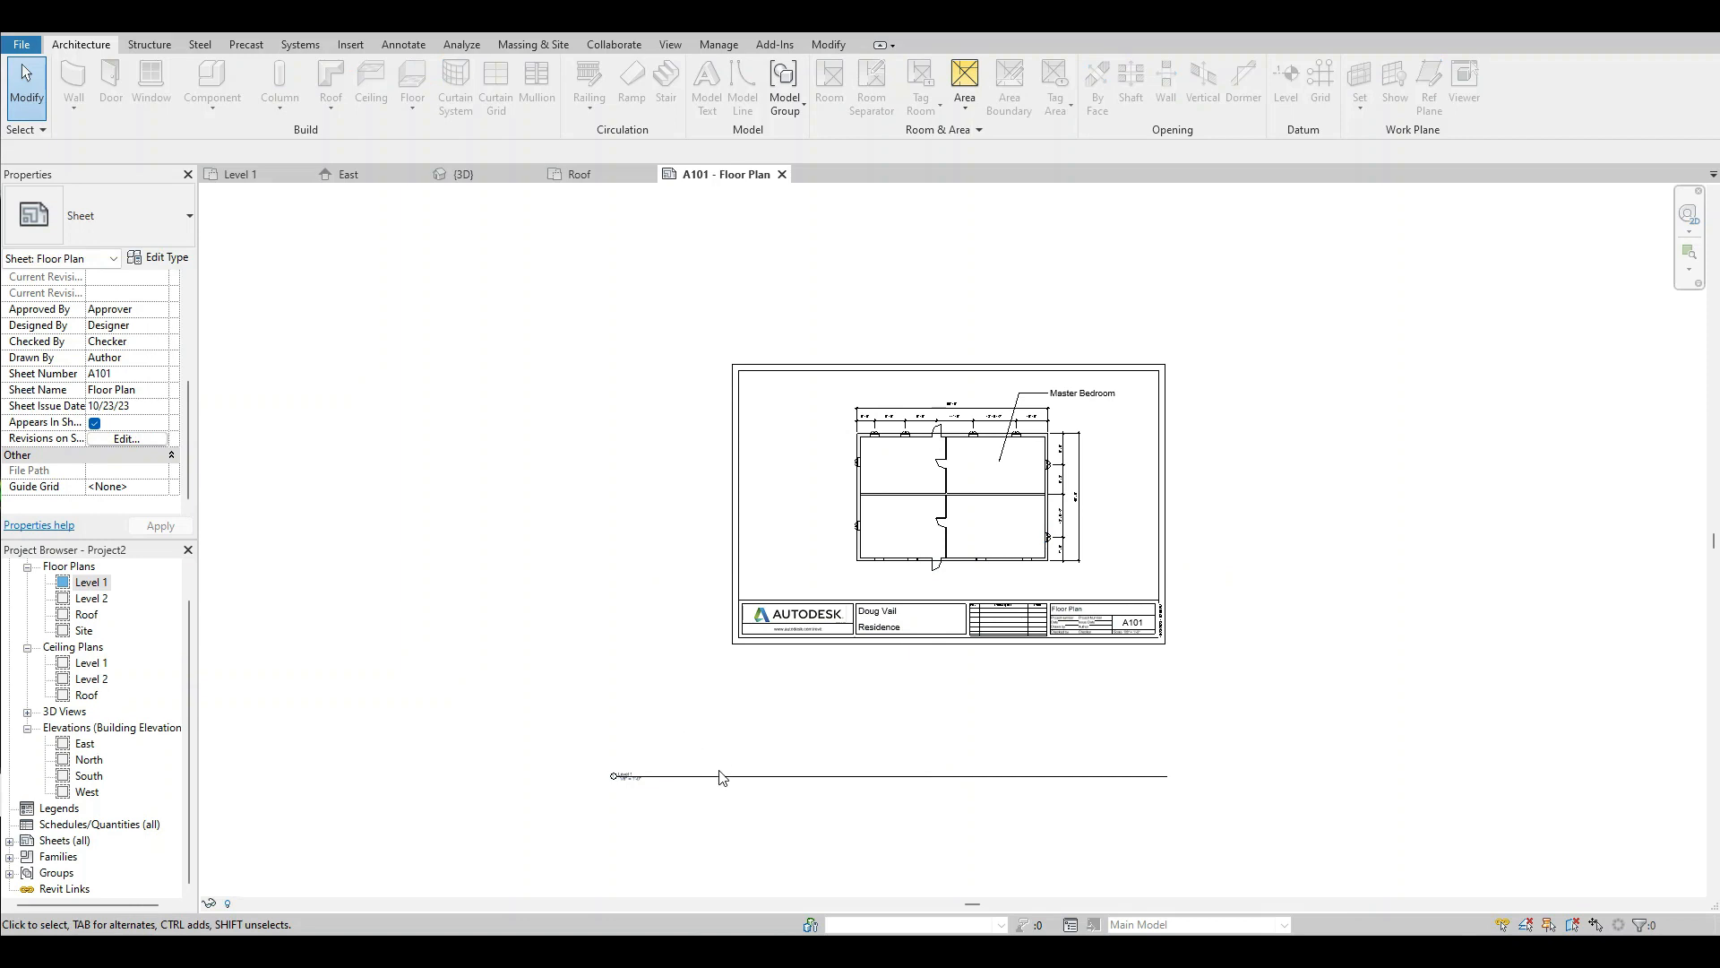
Move the Level 1 view title onto the sheet, just below the floor plan's lower-left corner.
{"action": "scroll", "coordinate": [618, 763], "scroll_direction": "up", "scroll_amount": 6}
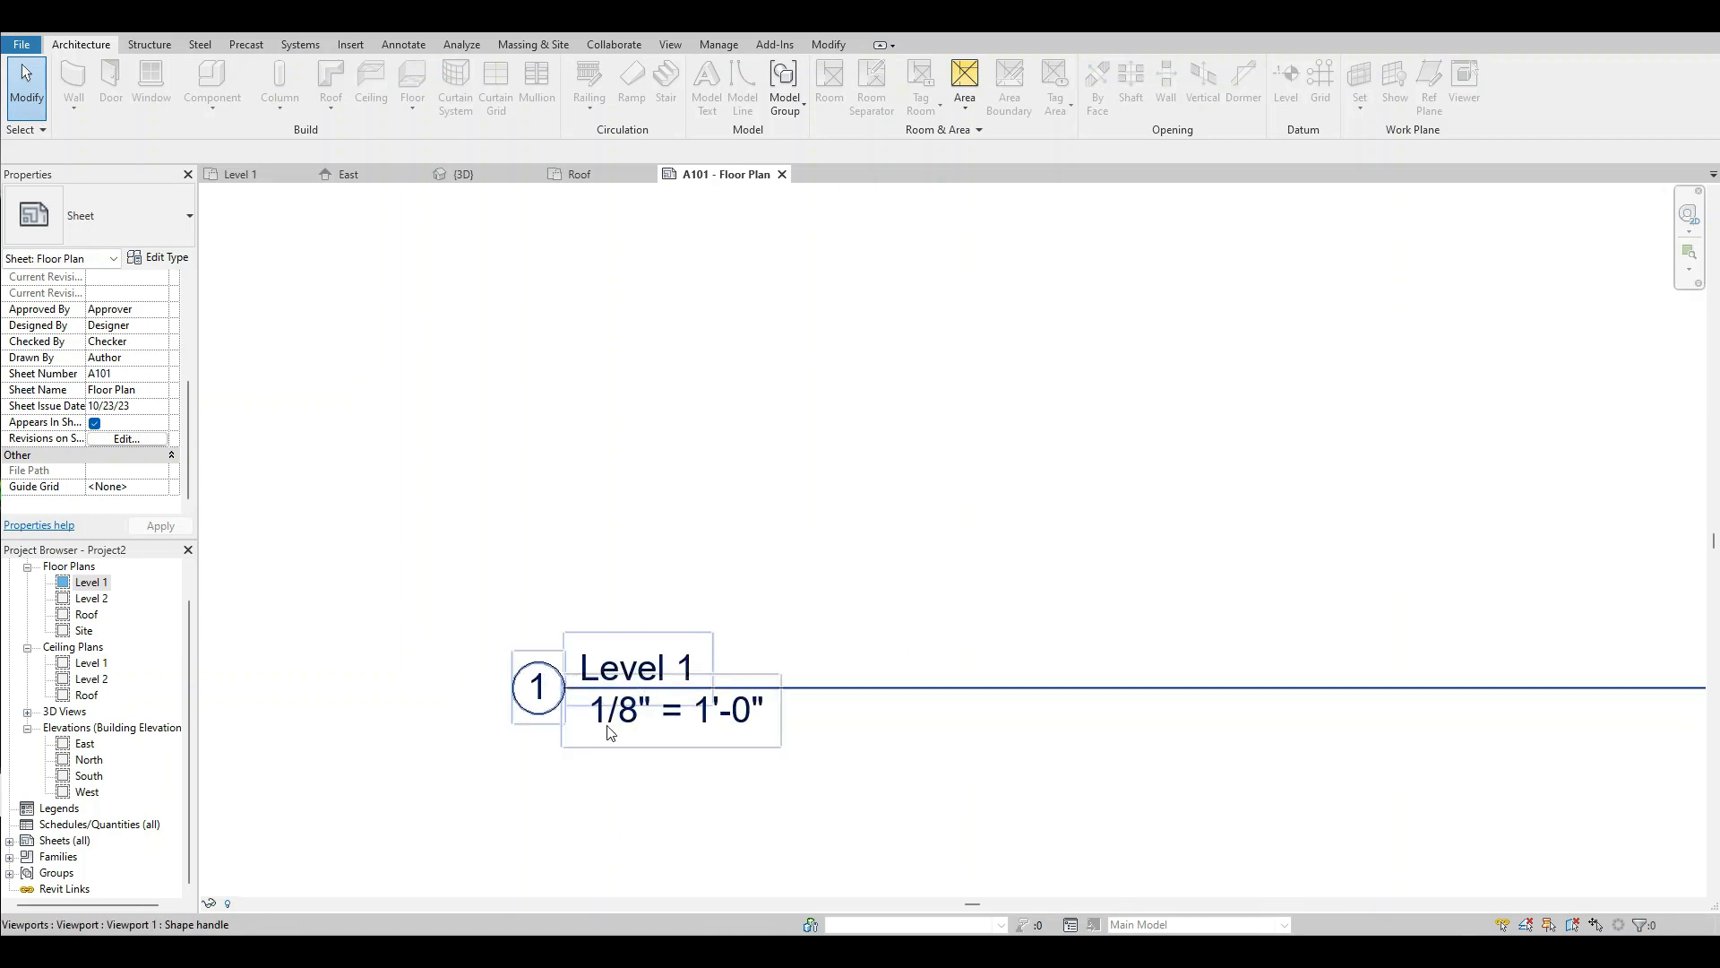
{"action": "scroll", "coordinate": [428, 614], "scroll_direction": "down", "scroll_amount": 2}
{"action": "scroll", "coordinate": [526, 667], "scroll_direction": "down", "scroll_amount": 5}
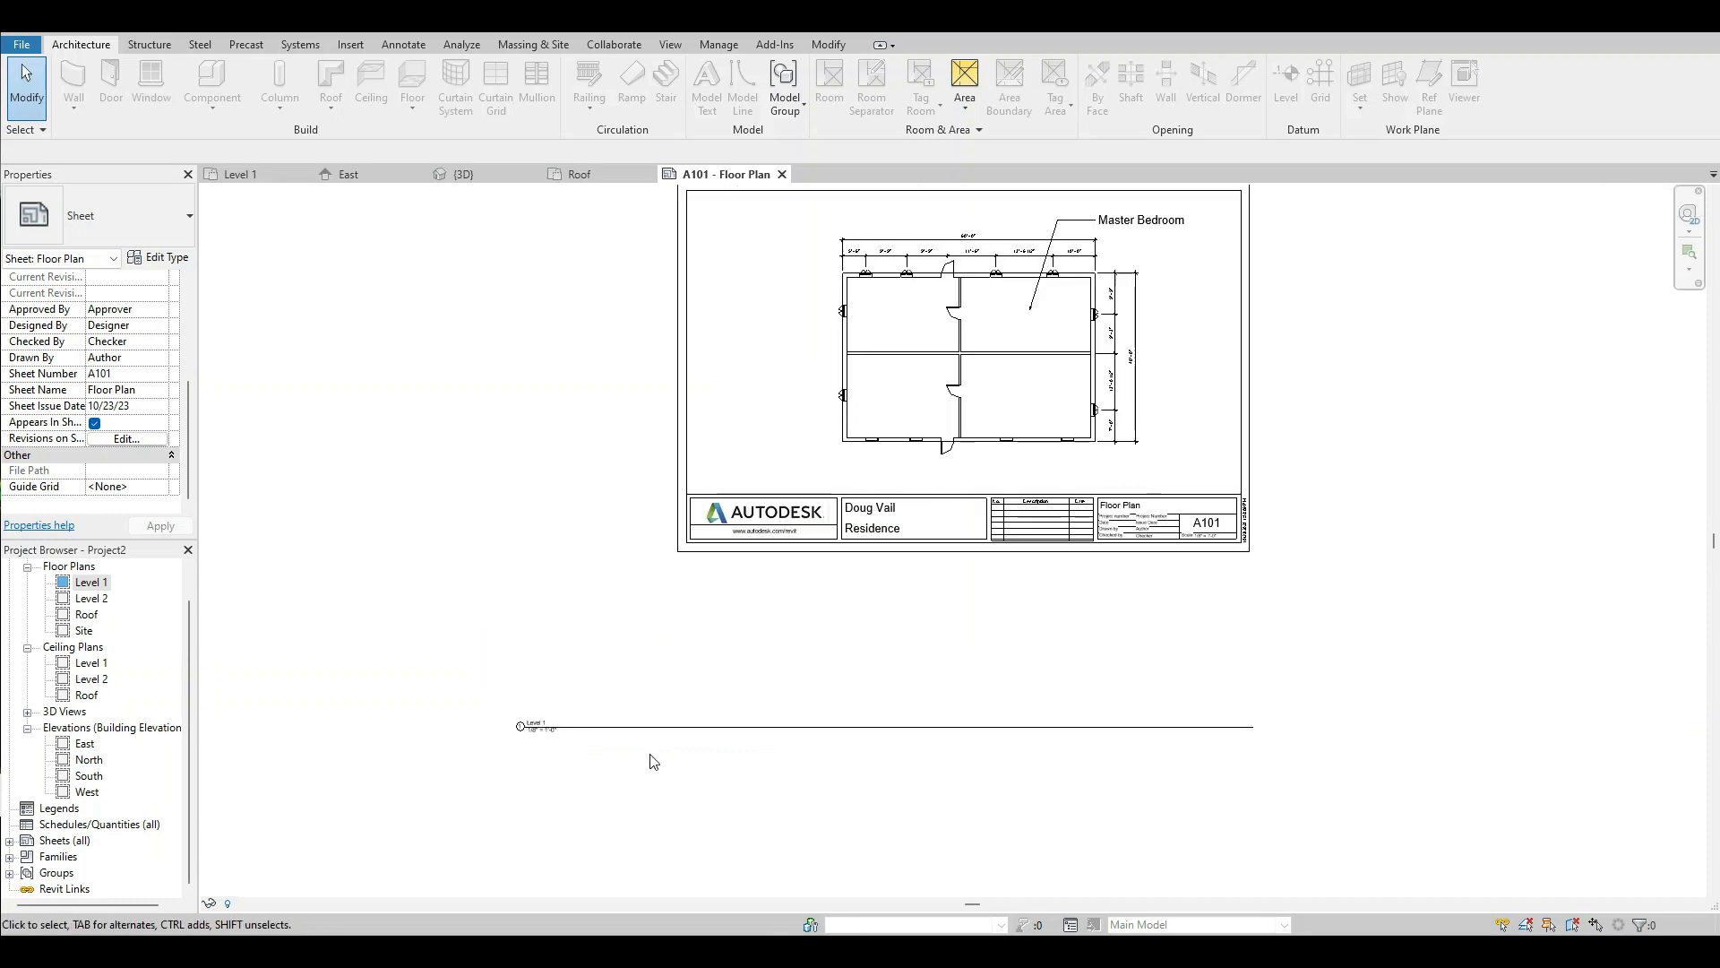
{"action": "left_click", "coordinate": [658, 730]}
{"action": "left_click_drag", "start_coordinate": [659, 729], "coordinate": [918, 458]}
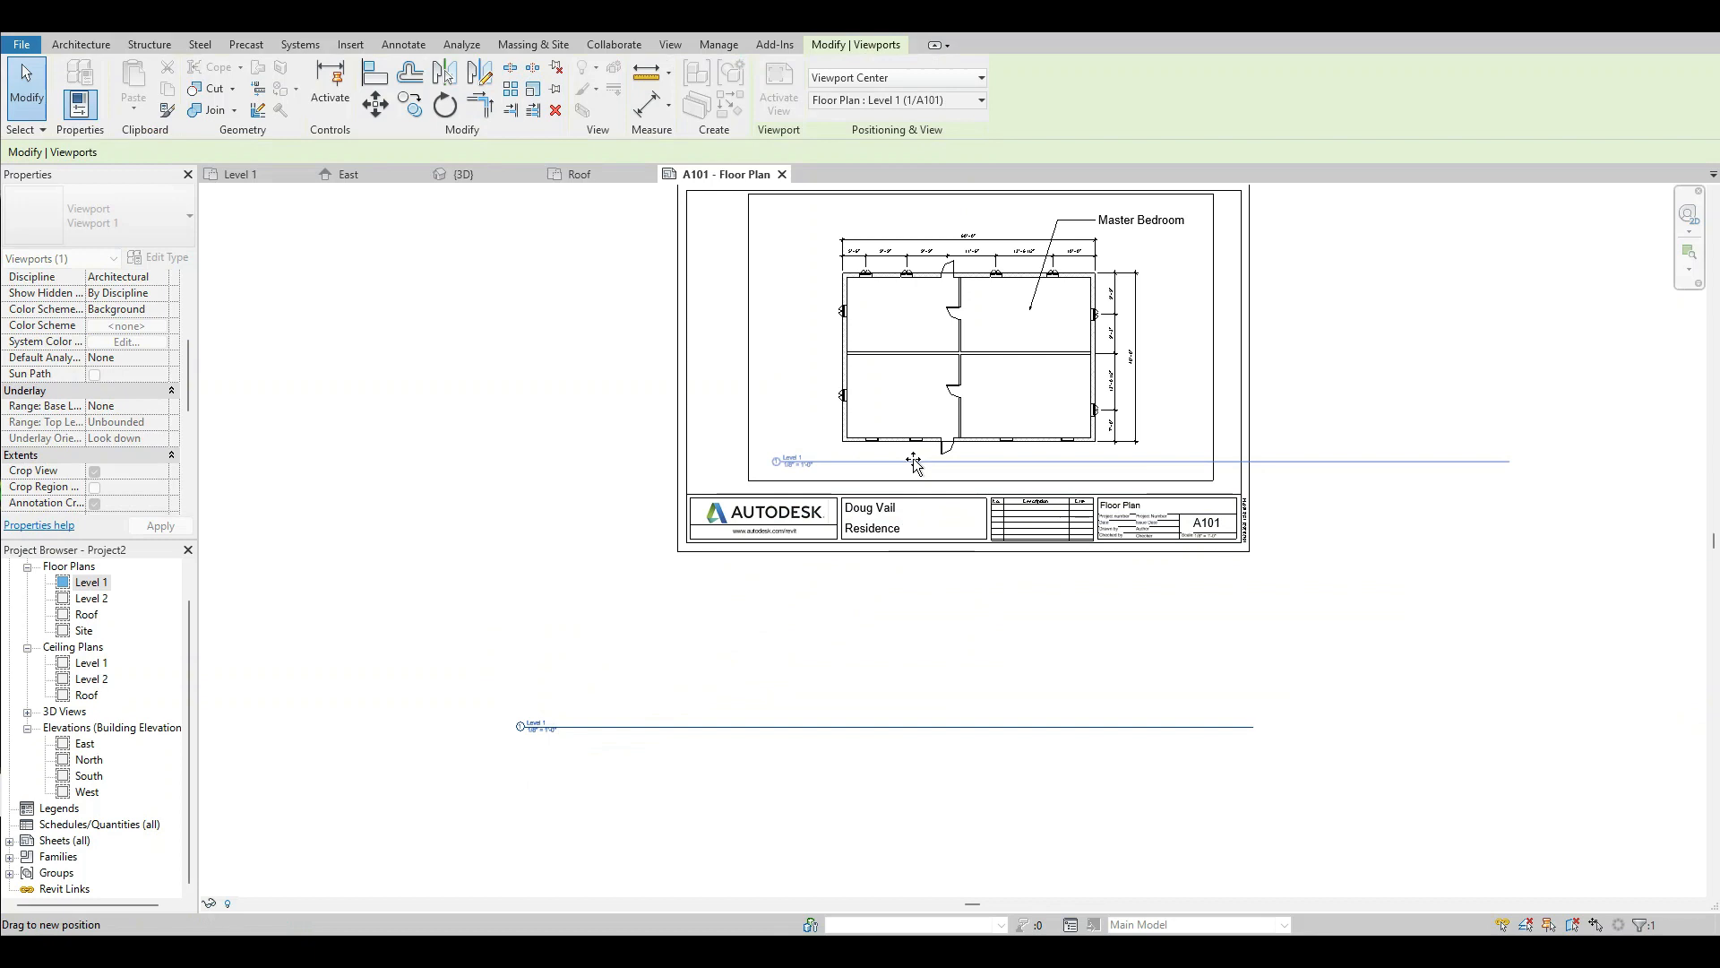
{"action": "left_click", "coordinate": [910, 729]}
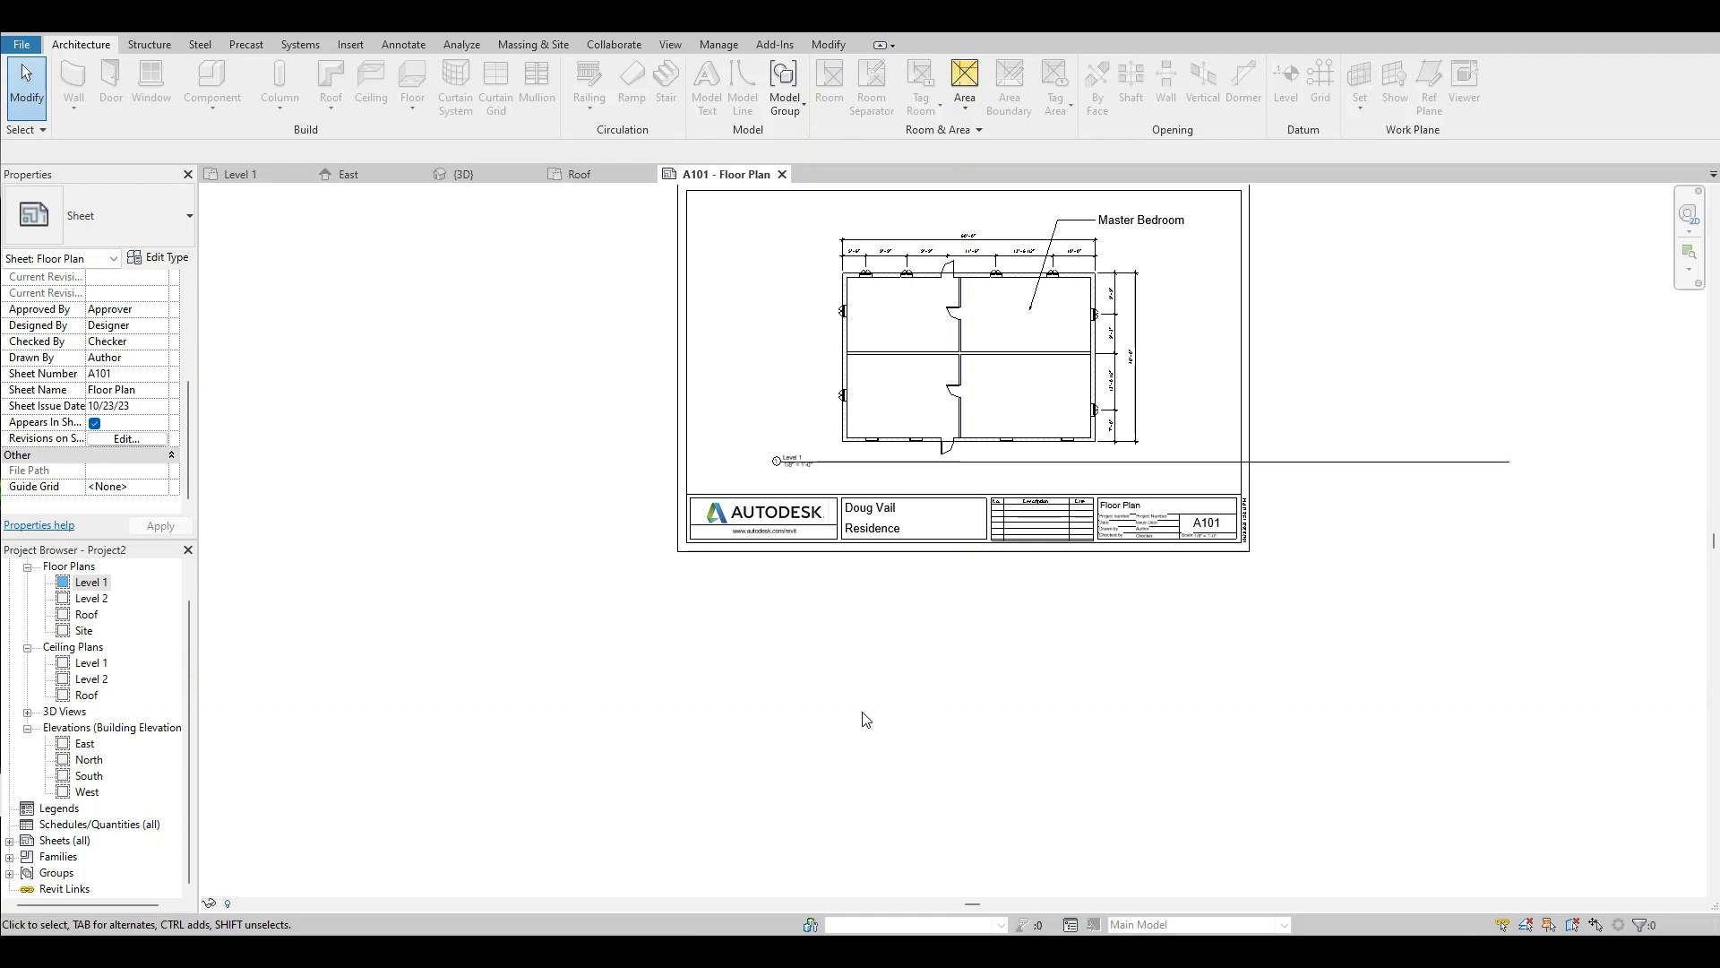
Shorten the Level 1 view title line so it ends beneath the left half of the floor plan.
{"action": "left_click", "coordinate": [1180, 339]}
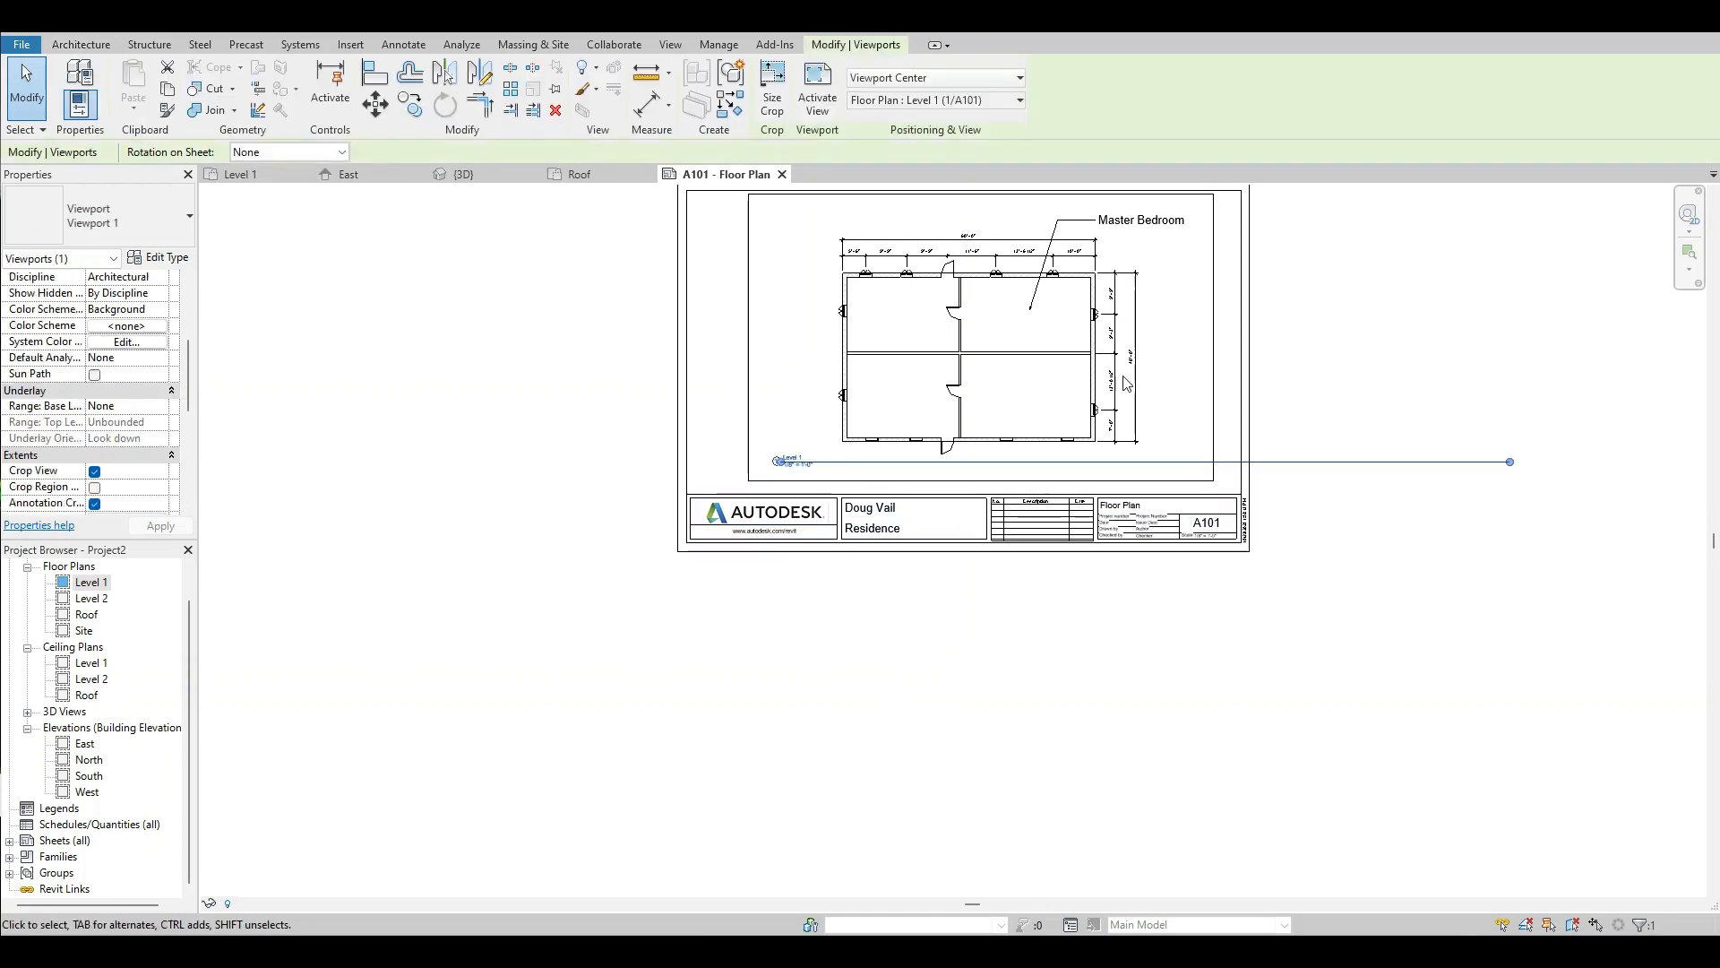
{"action": "left_click_drag", "start_coordinate": [1509, 463], "coordinate": [905, 462]}
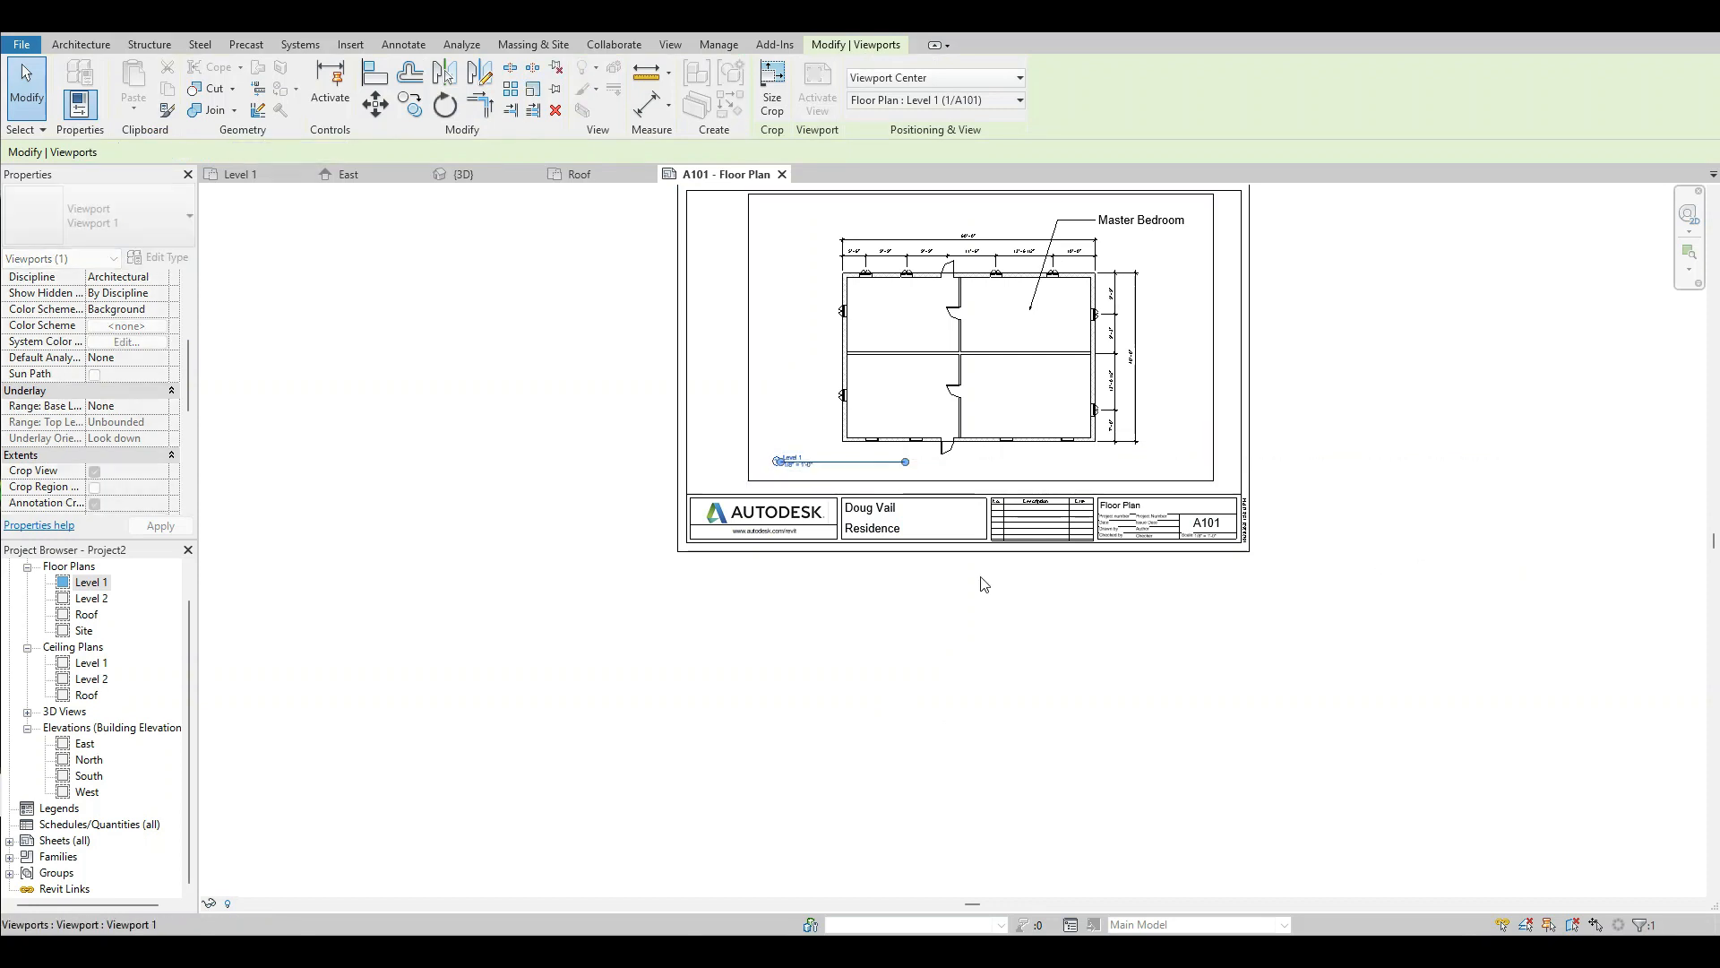
{"action": "left_click", "coordinate": [1078, 636]}
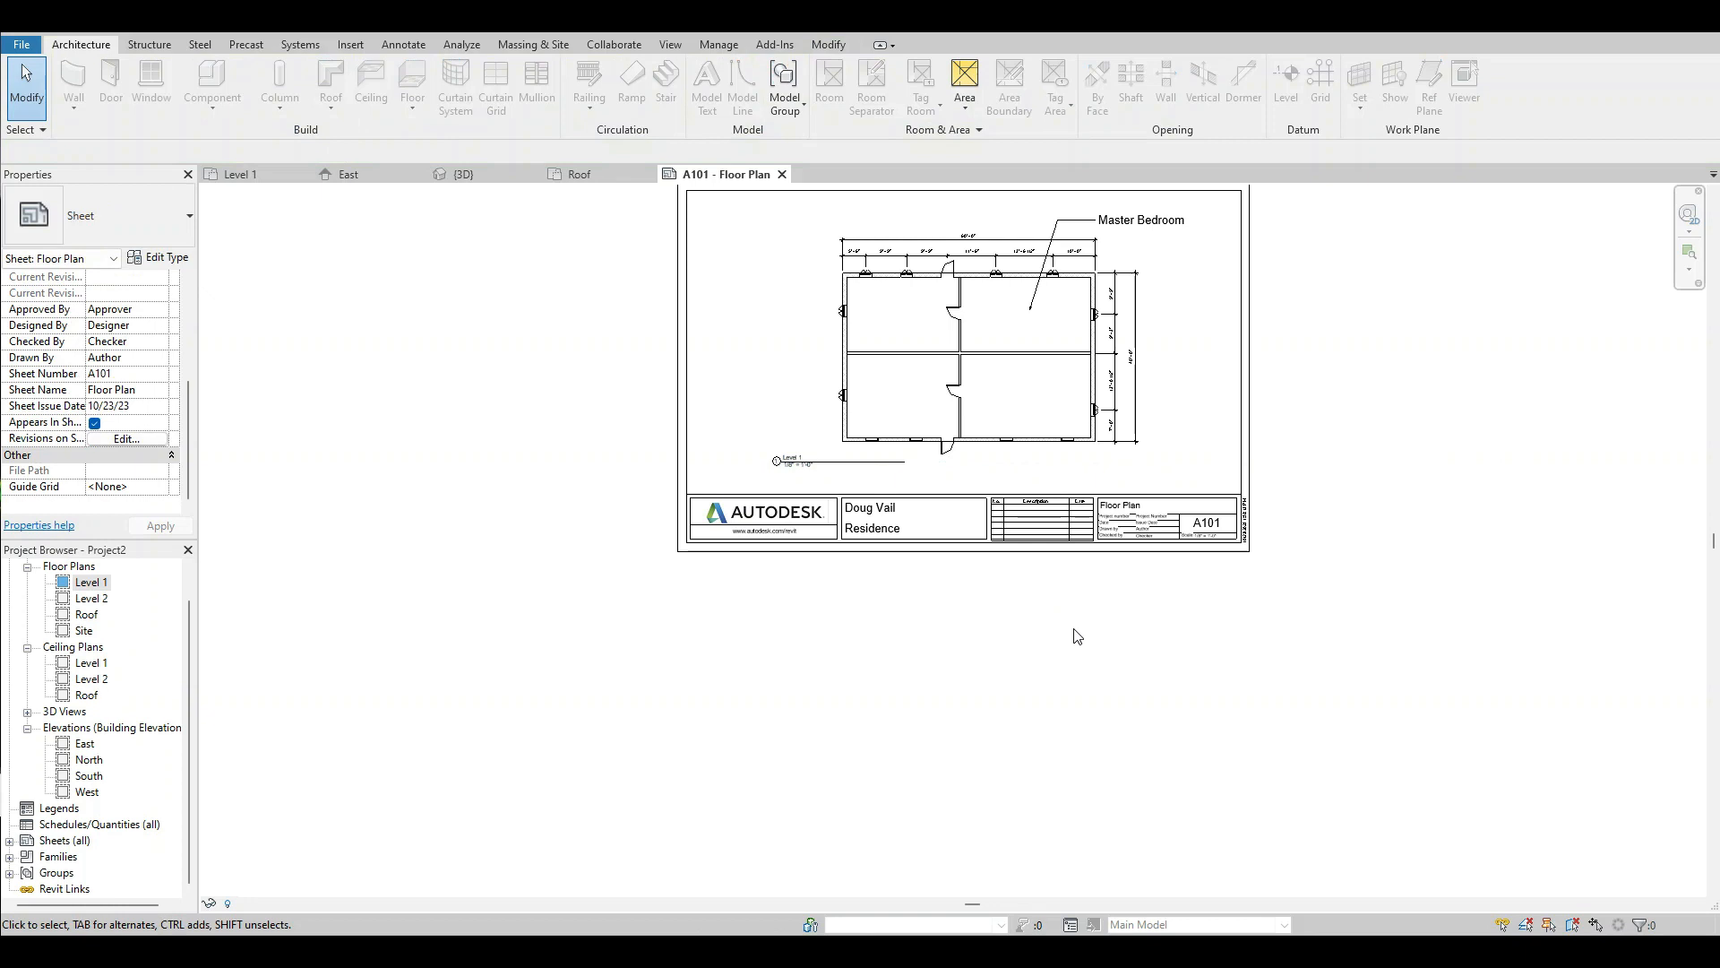
{"action": "scroll", "coordinate": [1080, 676], "scroll_direction": "down", "scroll_amount": 2}
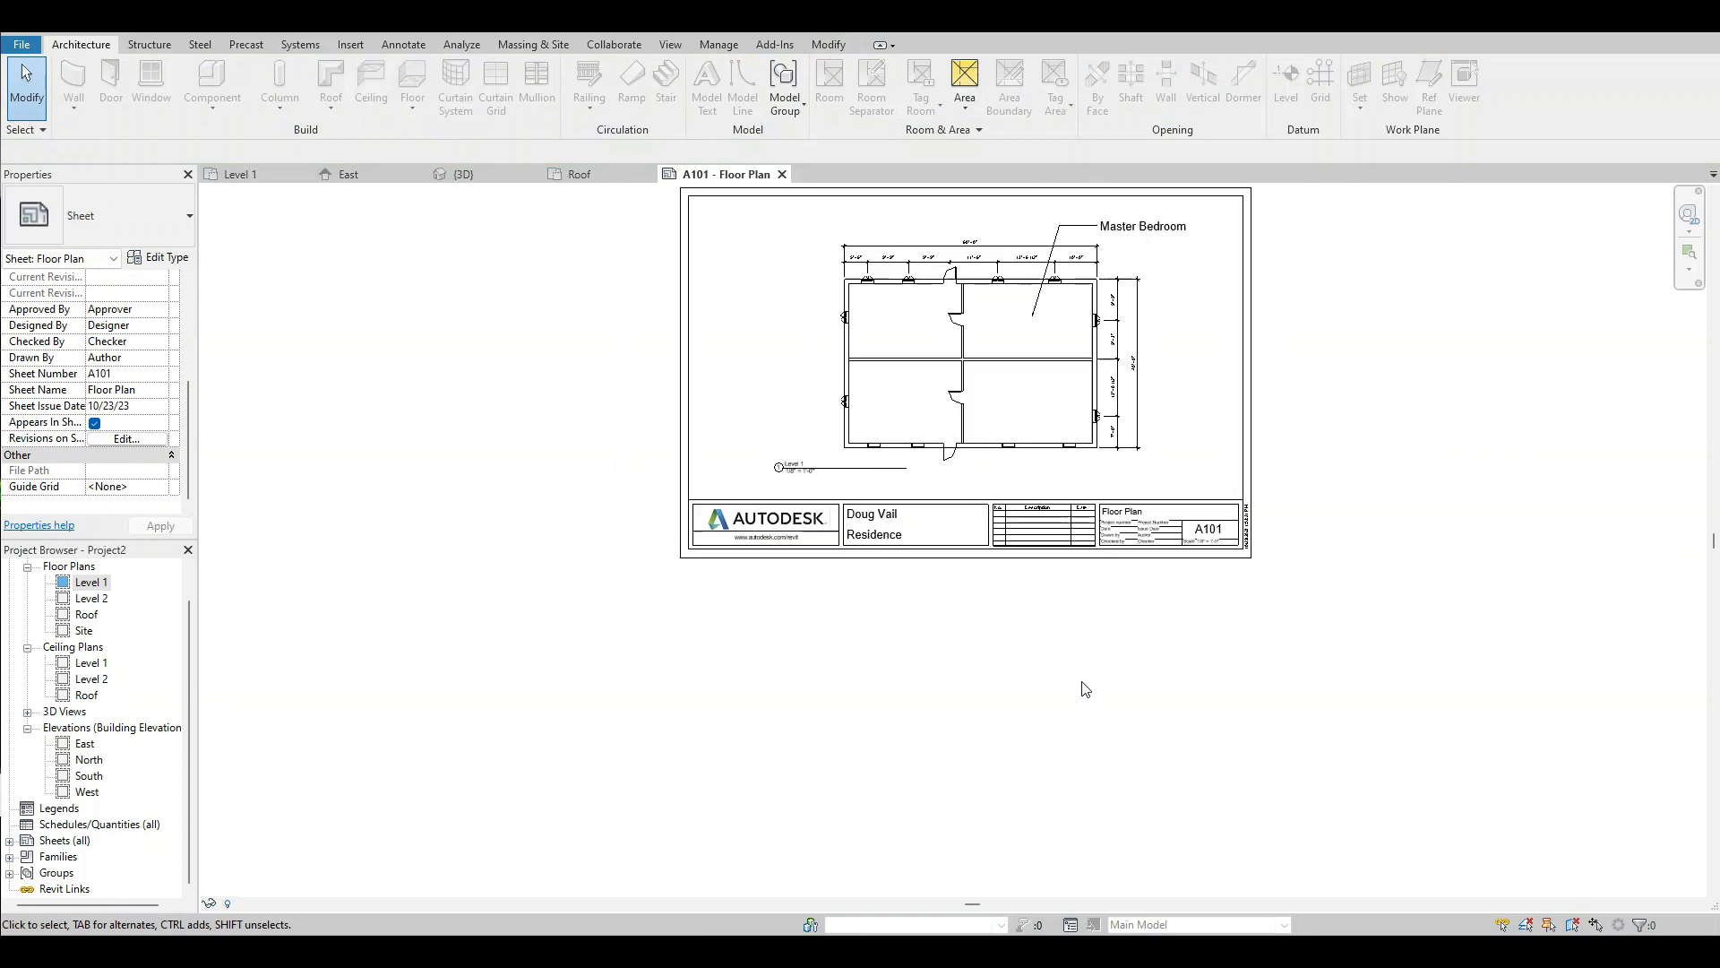
Save the project on the Desktop as a Revit project file named Residence 1.
{"action": "left_click", "coordinate": [21, 45]}
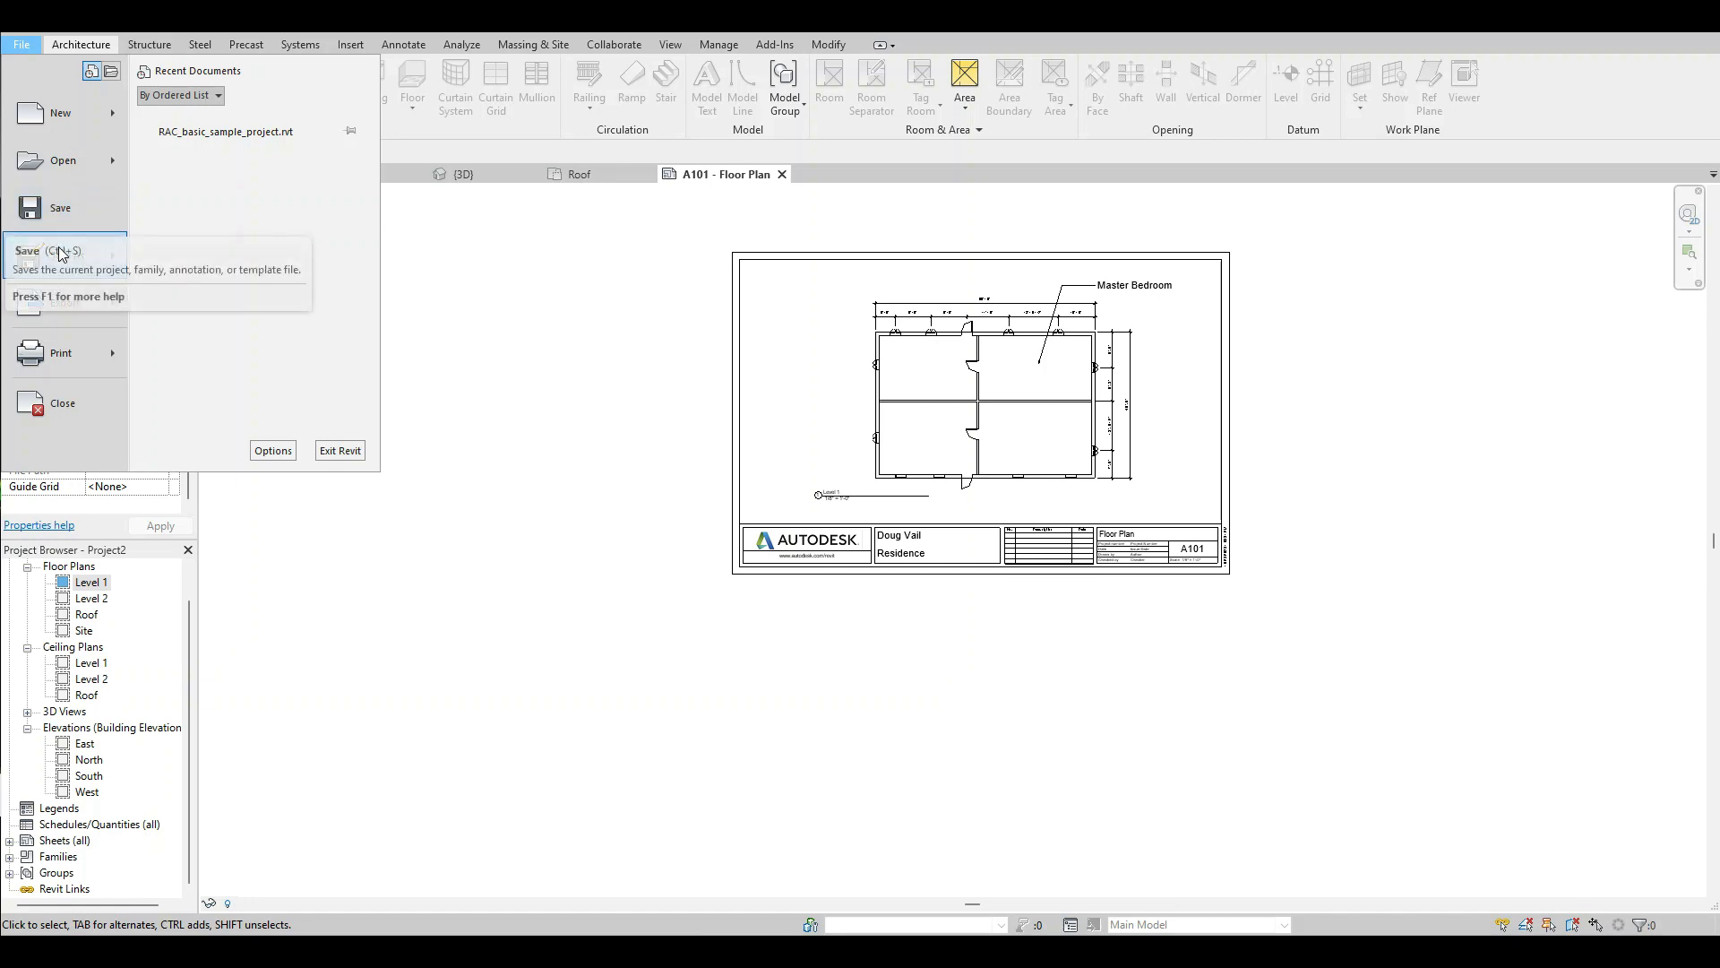
{"action": "mouse_move", "coordinate": [61, 254]}
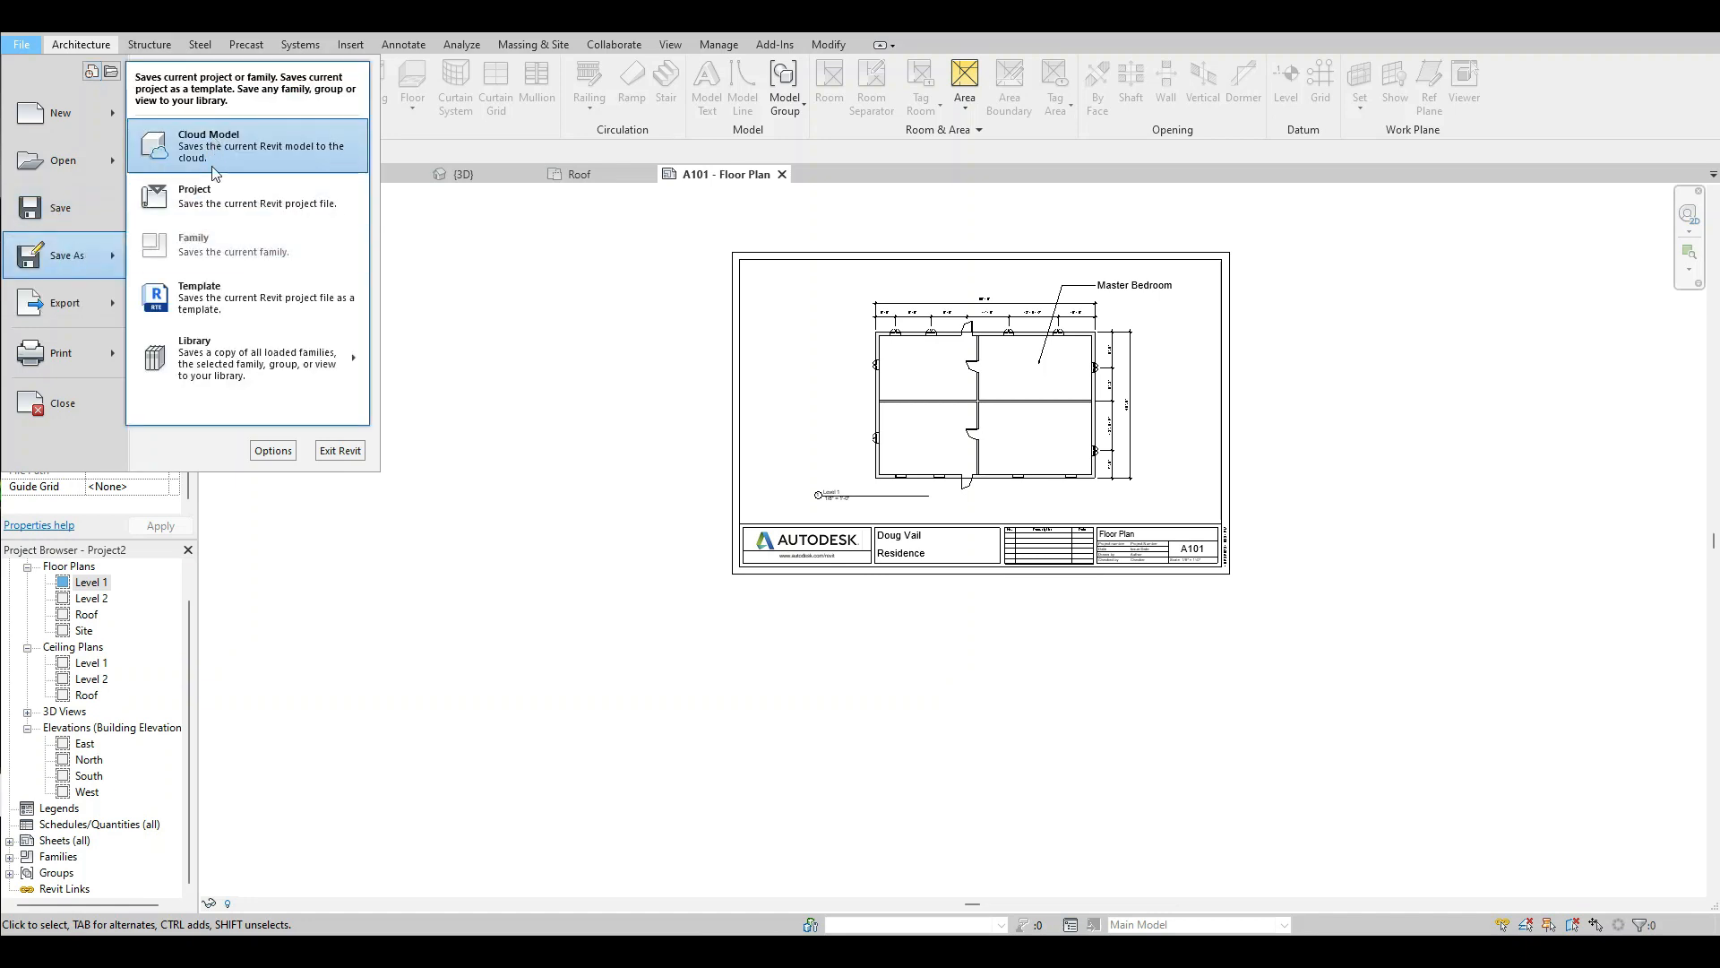
{"action": "left_click", "coordinate": [209, 198]}
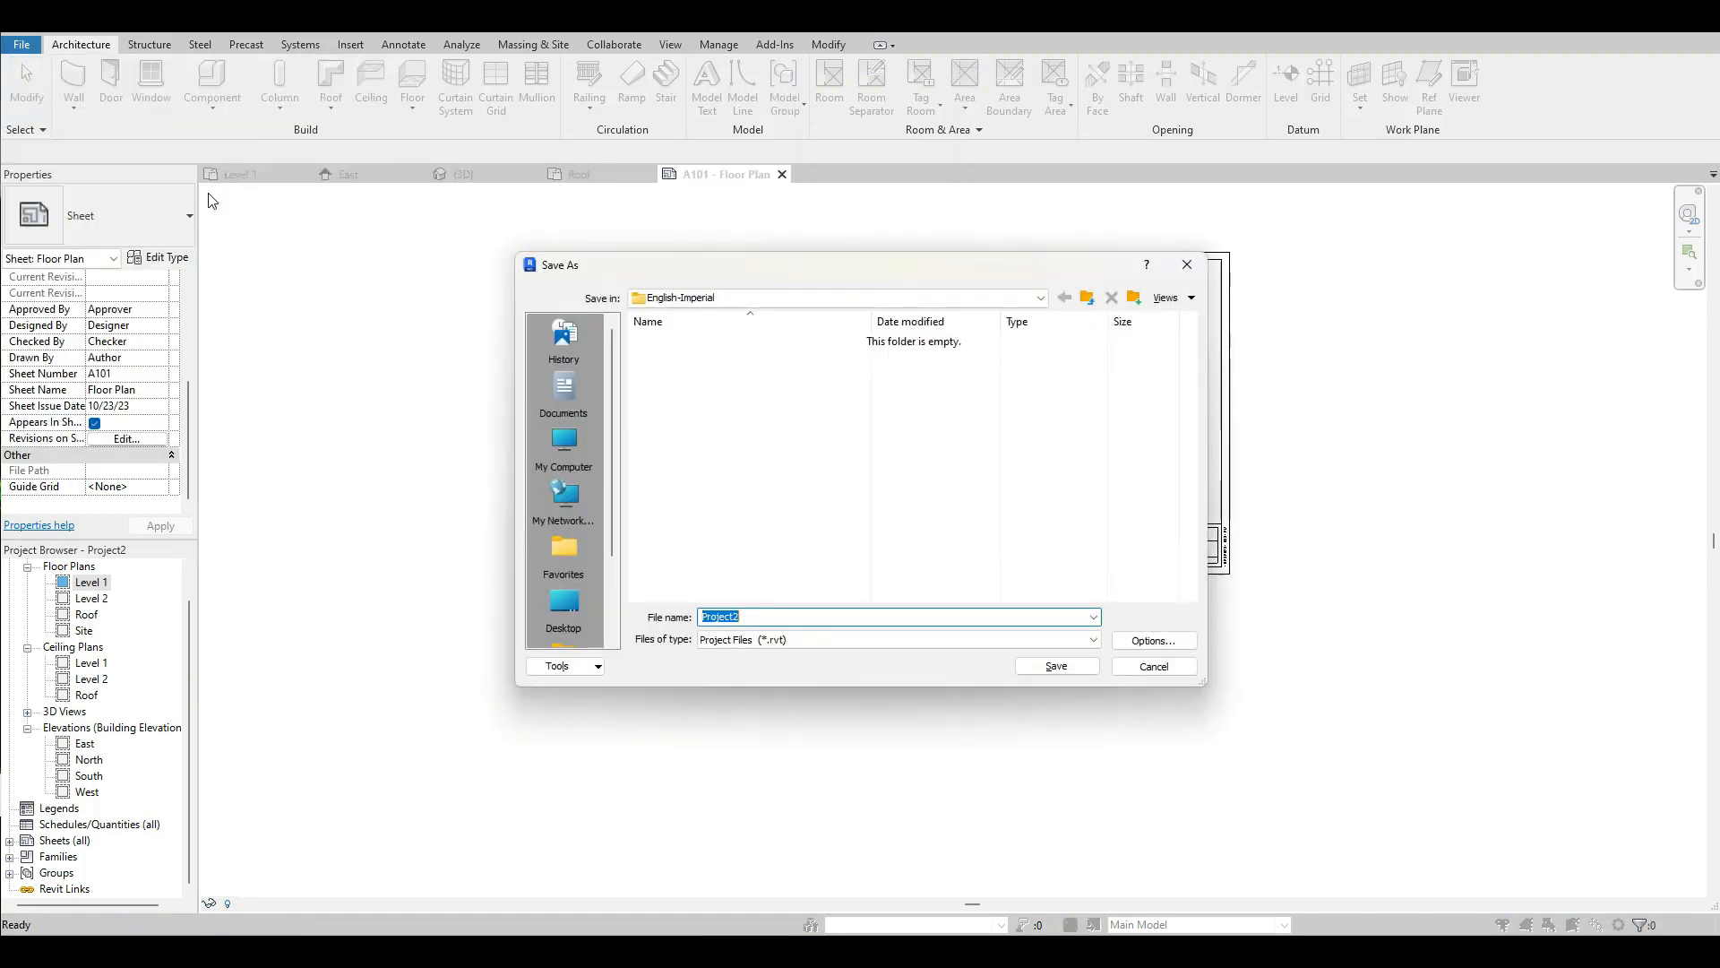
{"action": "left_click", "coordinate": [565, 605]}
{"action": "double_click", "coordinate": [760, 617]}
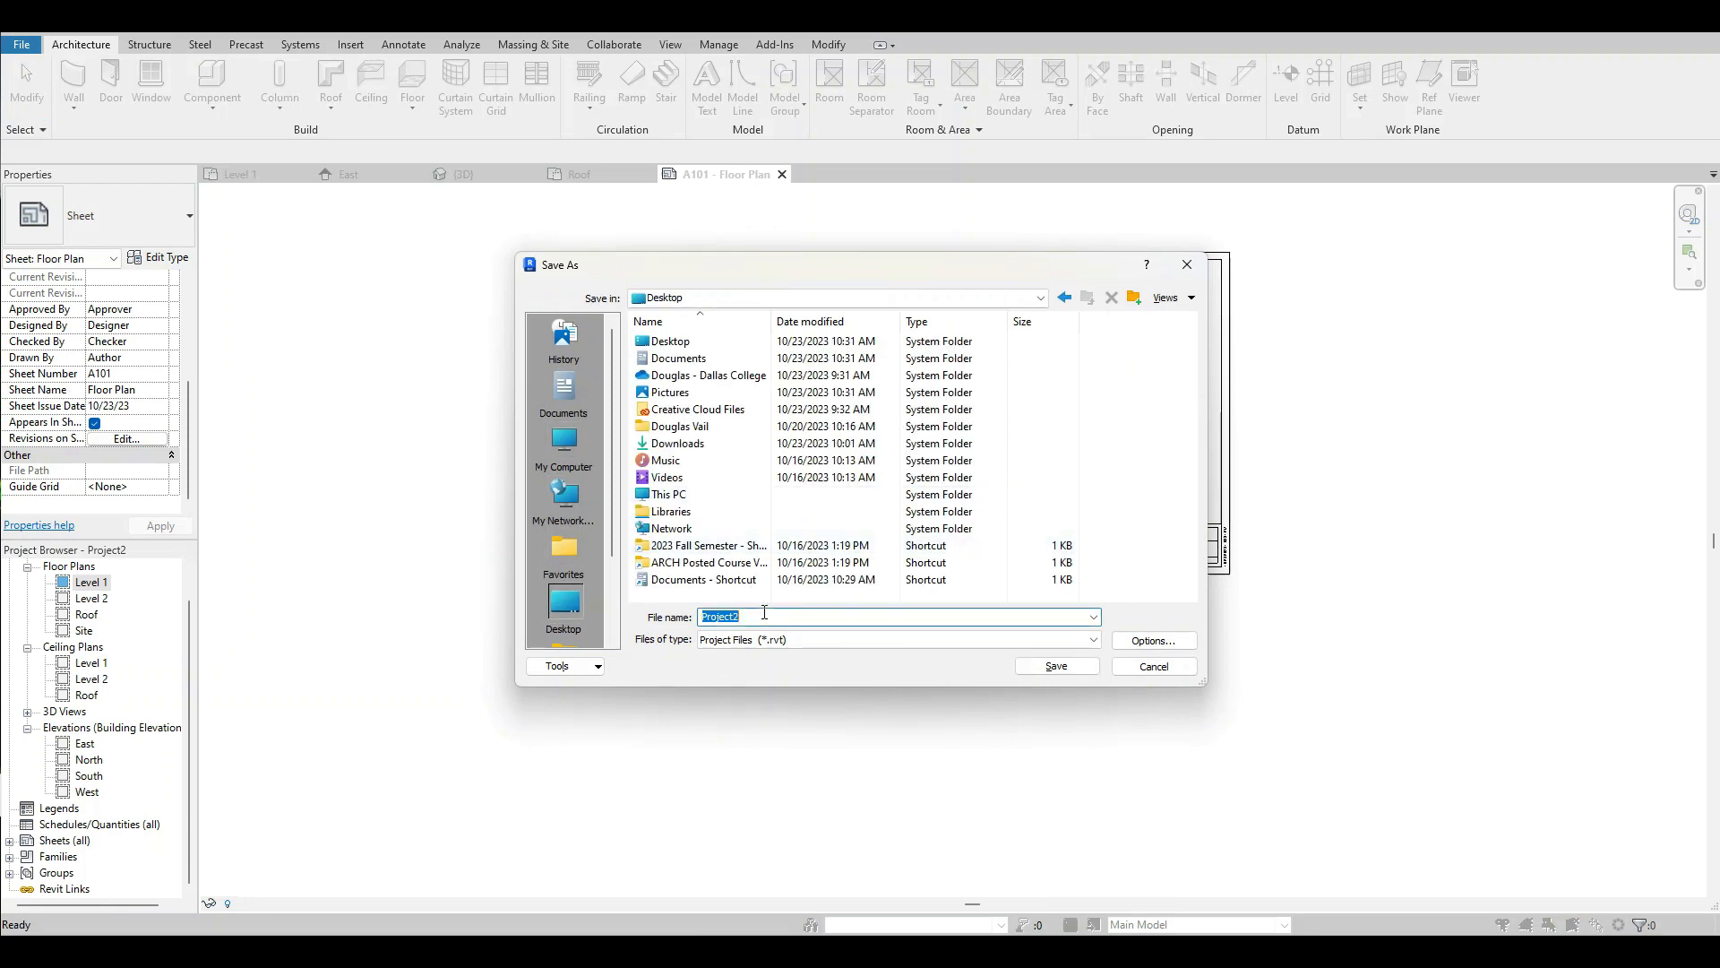
{"action": "type", "text": "Reside"}
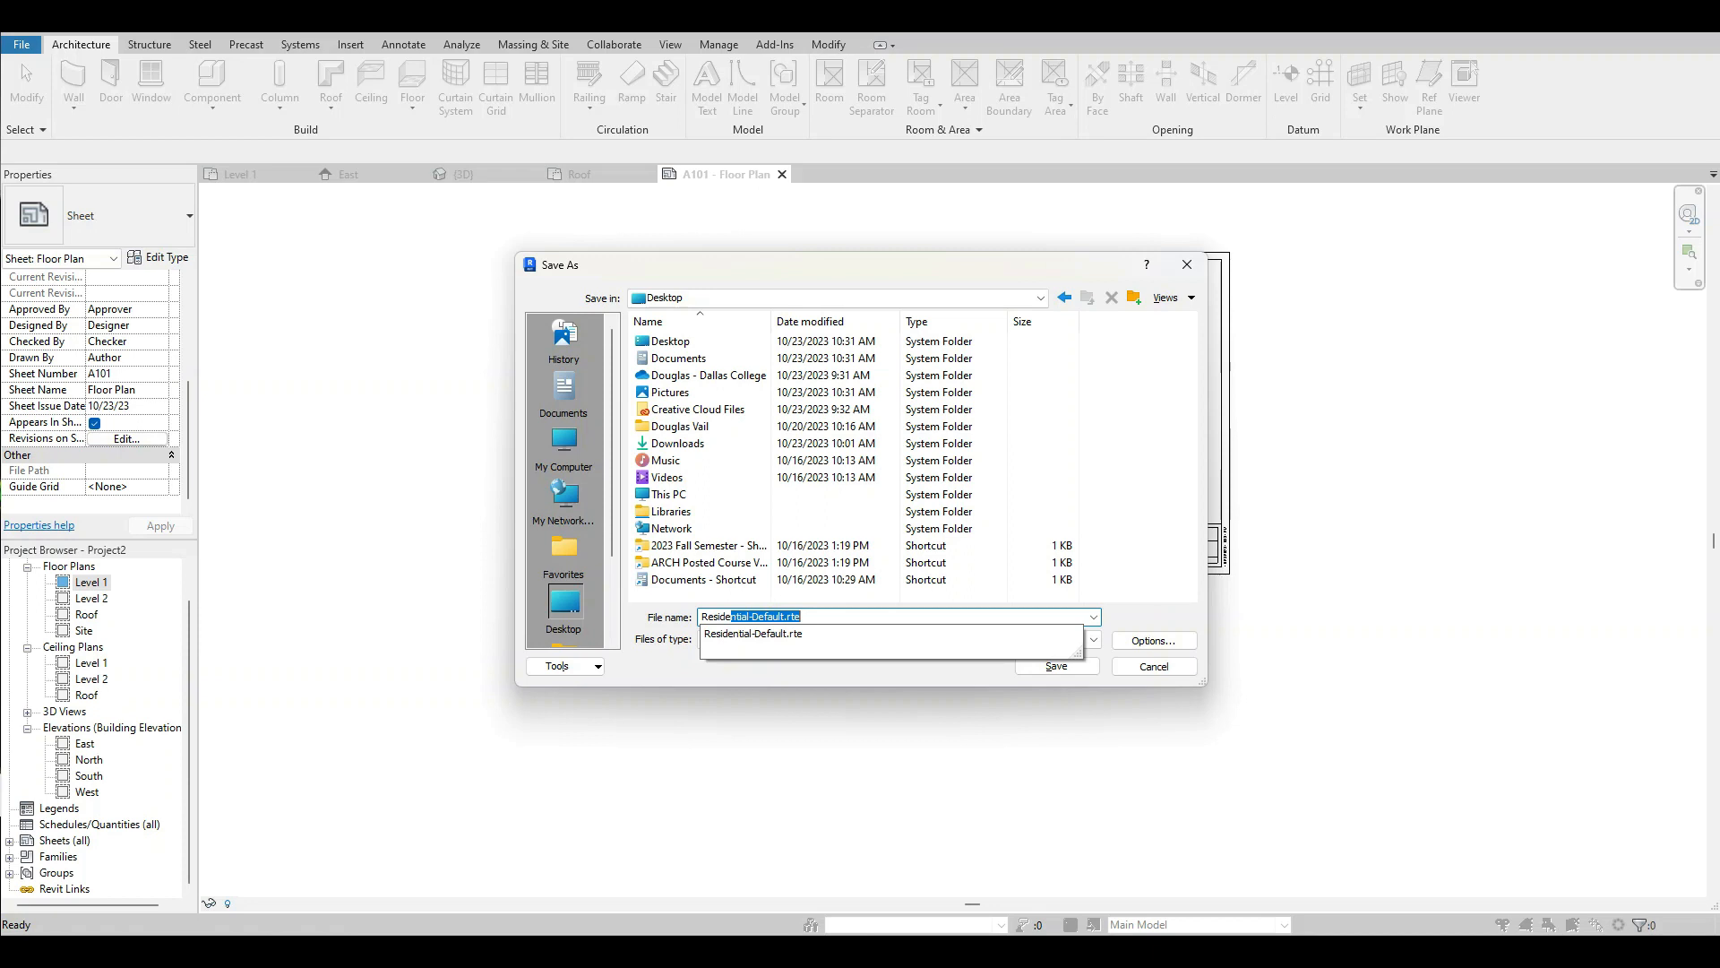
{"action": "type", "text": "nce 1"}
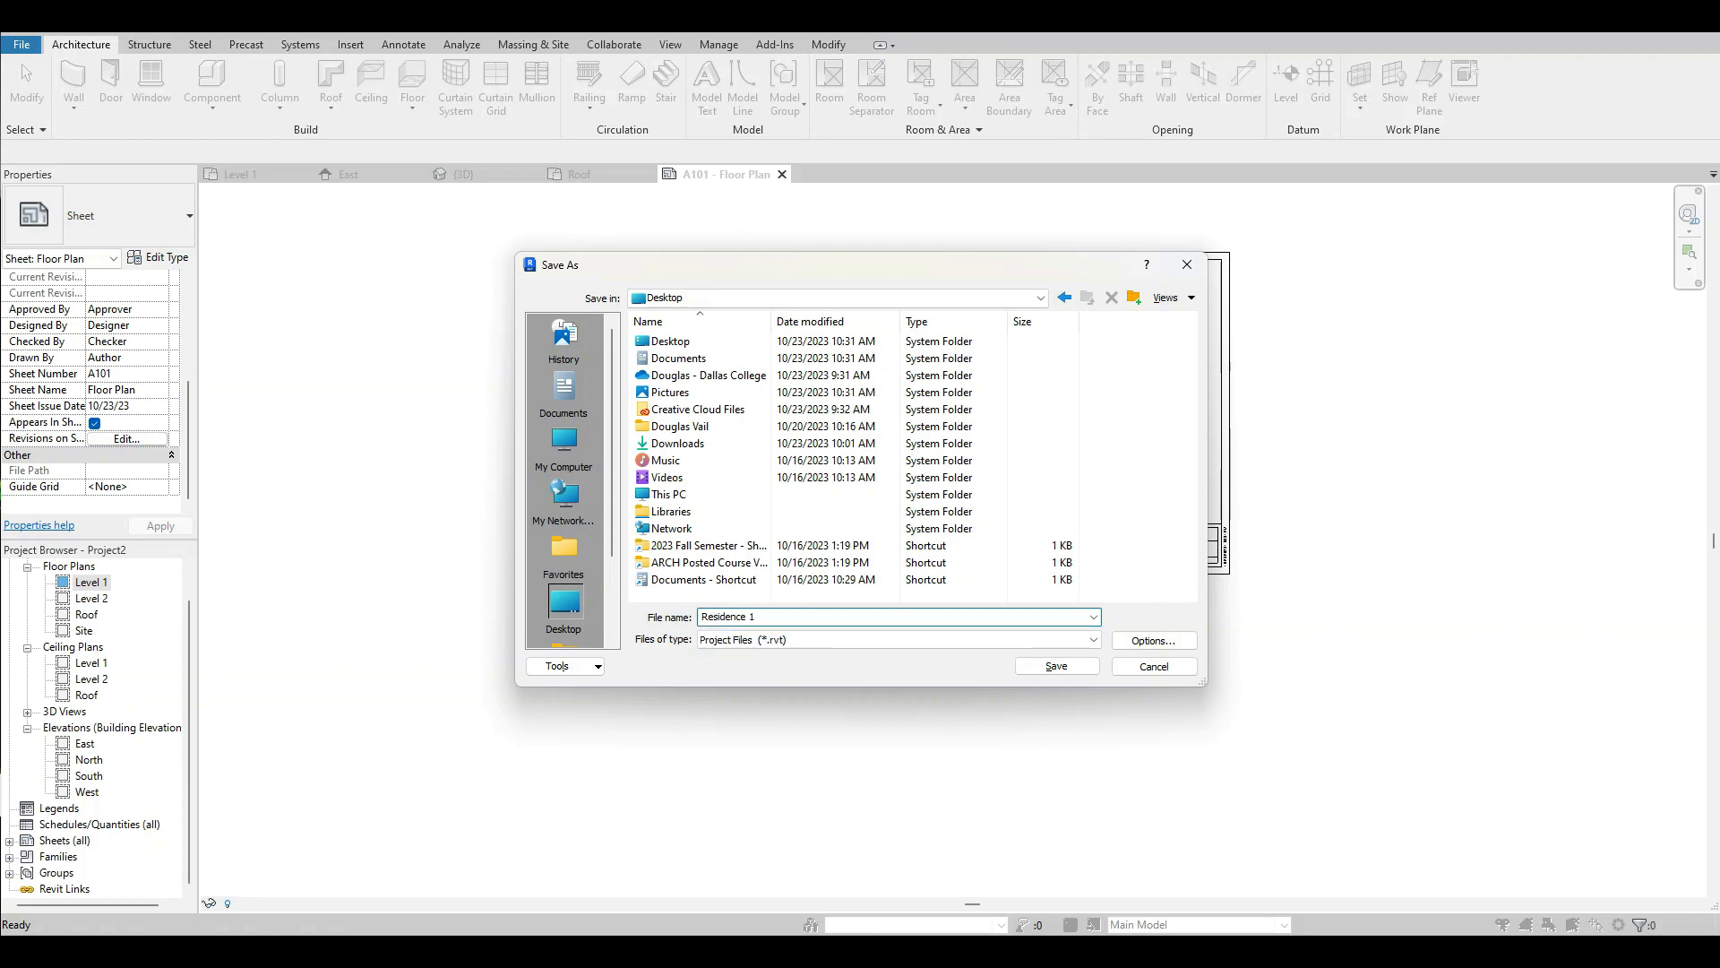
{"action": "left_click", "coordinate": [1042, 666]}
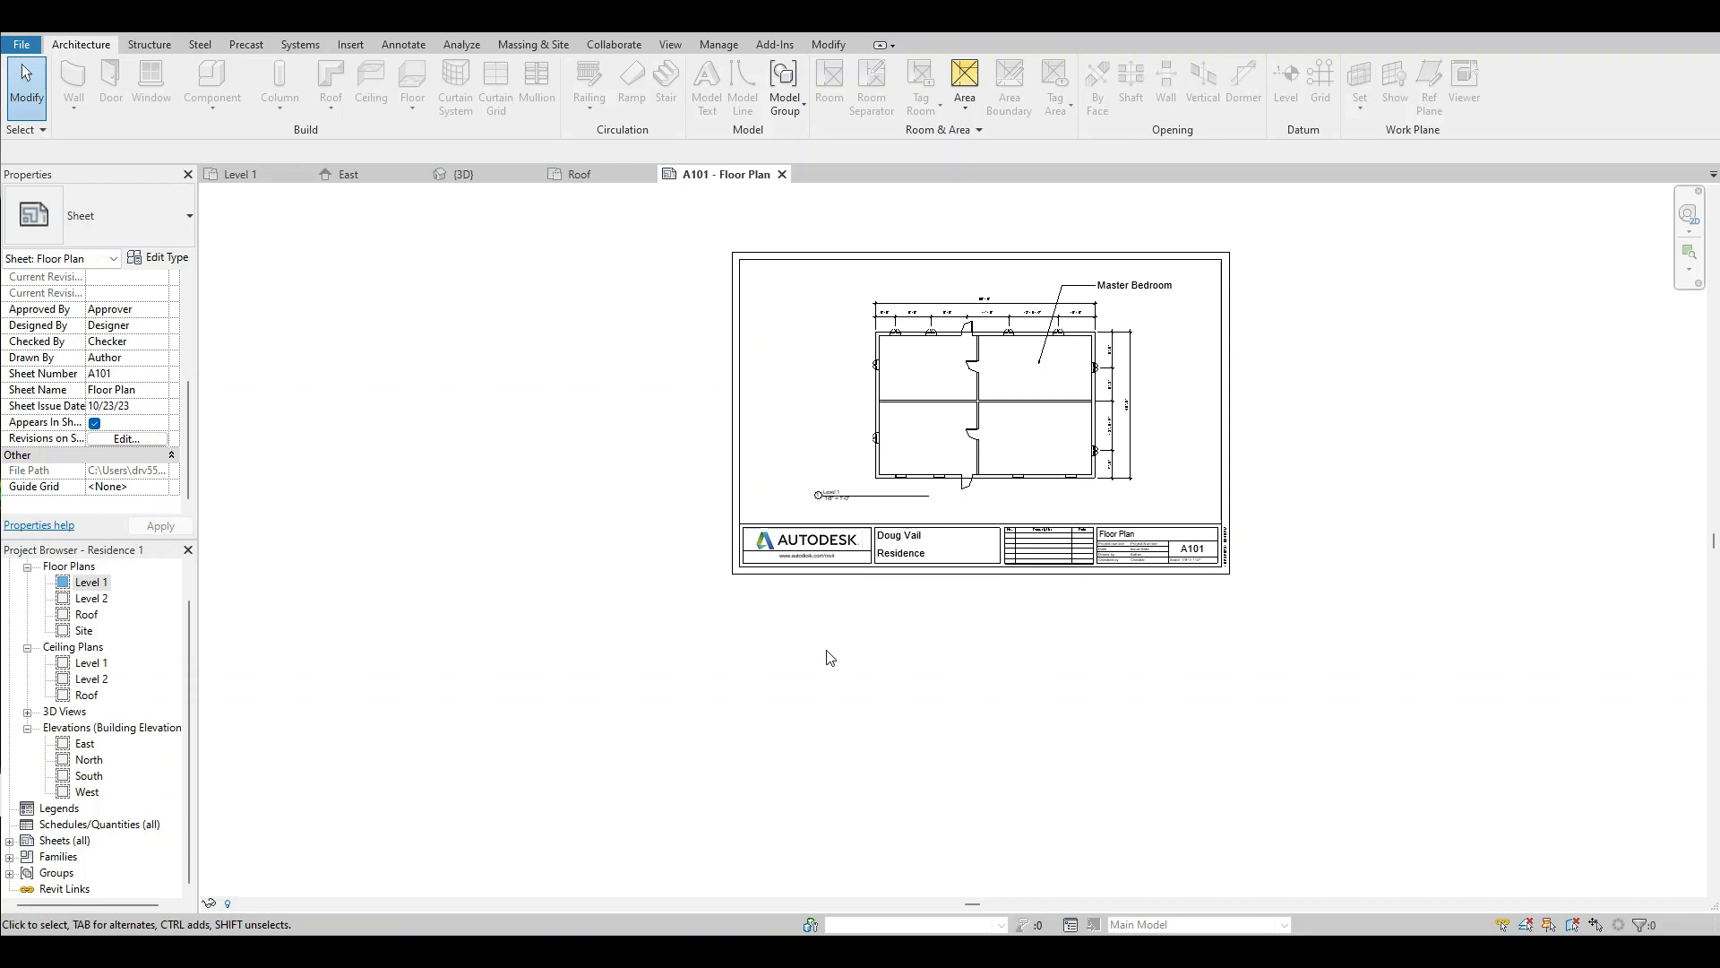
Open the Level 1 floor plan and place a Building Elevation marker in the Master Bedroom facing the upper exterior wall.
{"action": "double_click", "coordinate": [83, 583]}
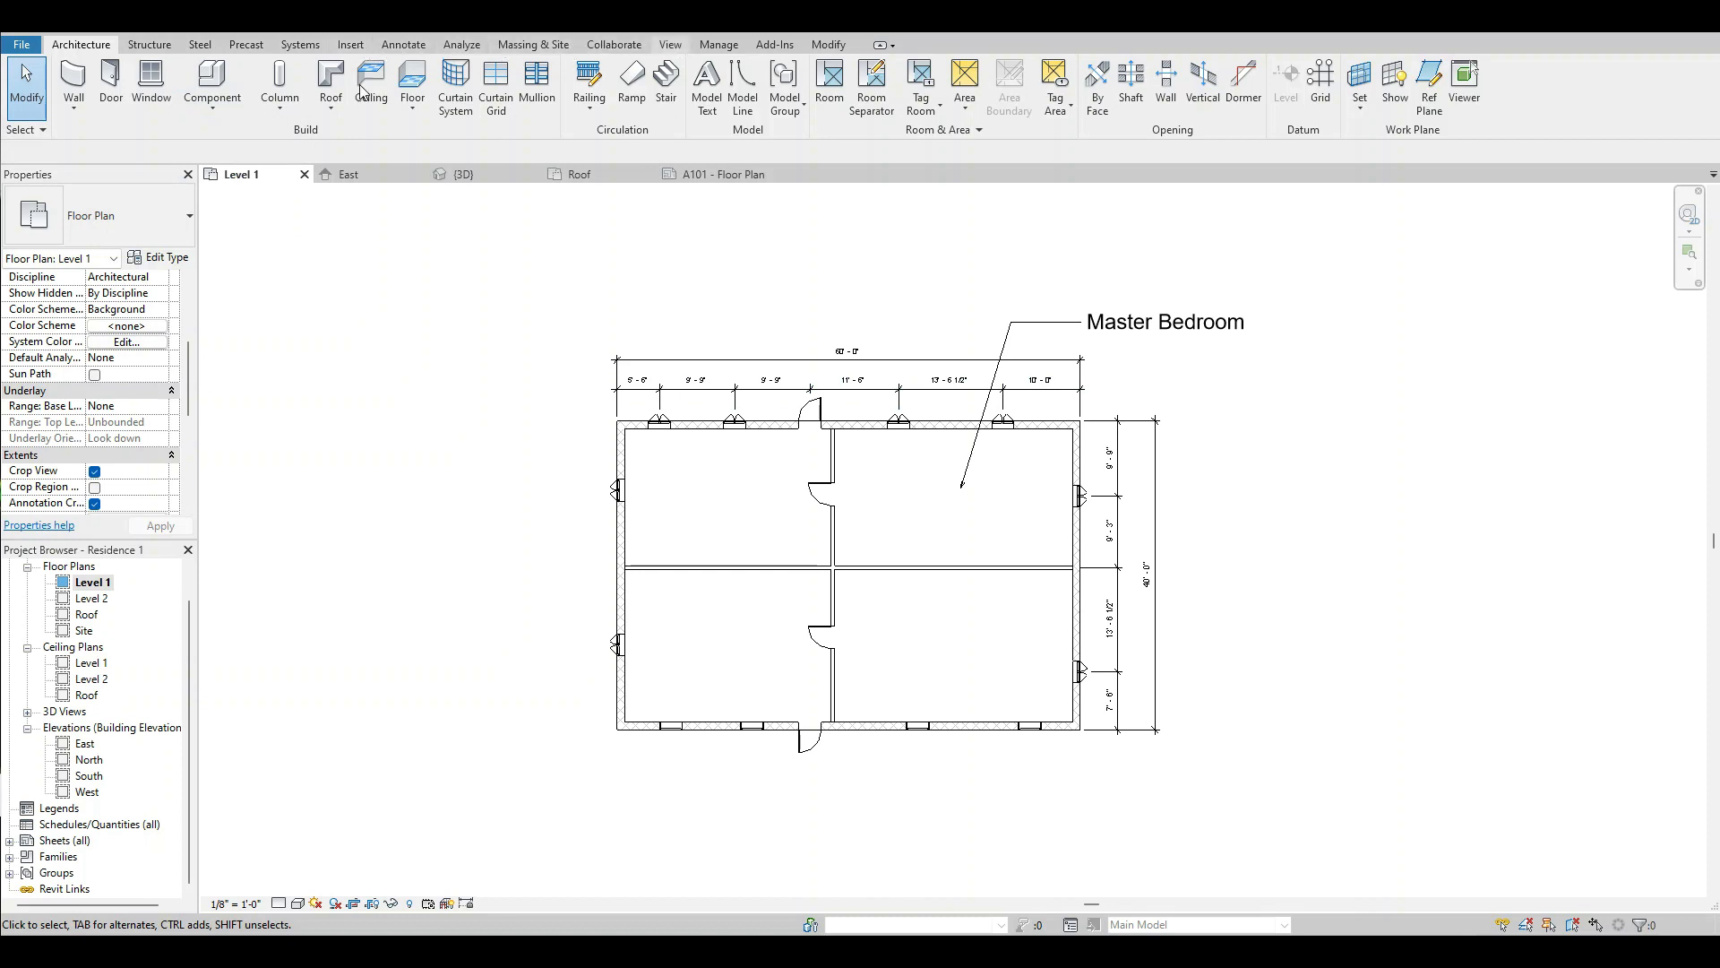
{"action": "left_click", "coordinate": [673, 44]}
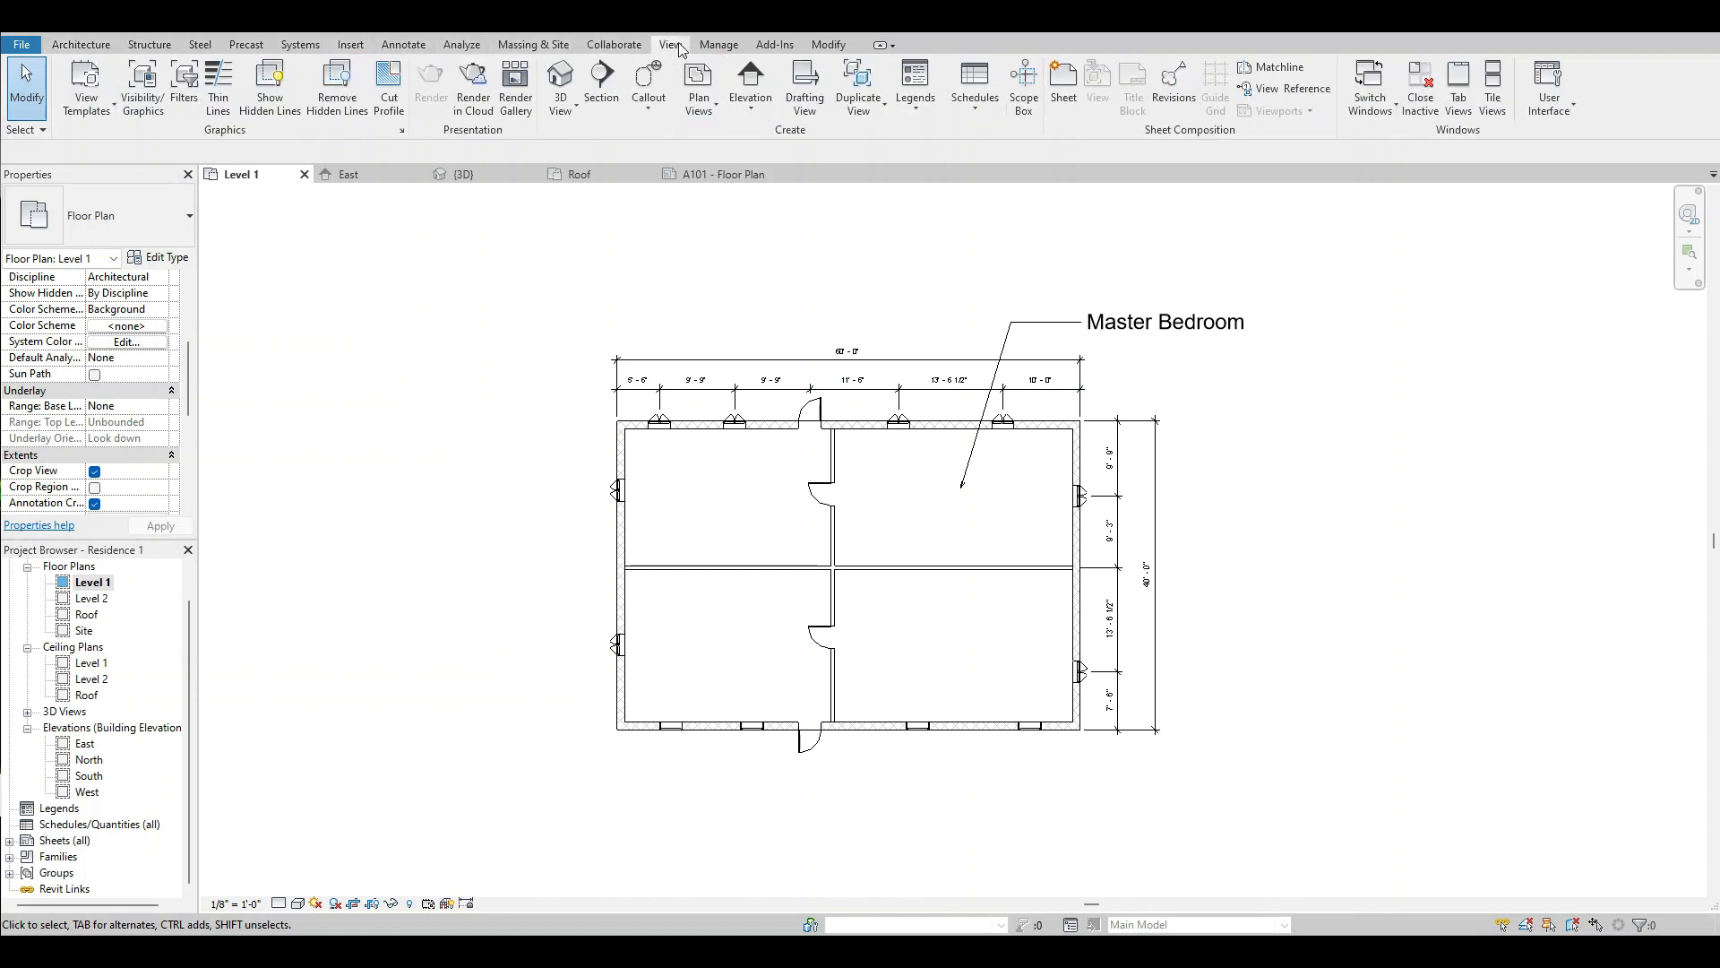
{"action": "left_click", "coordinate": [752, 109]}
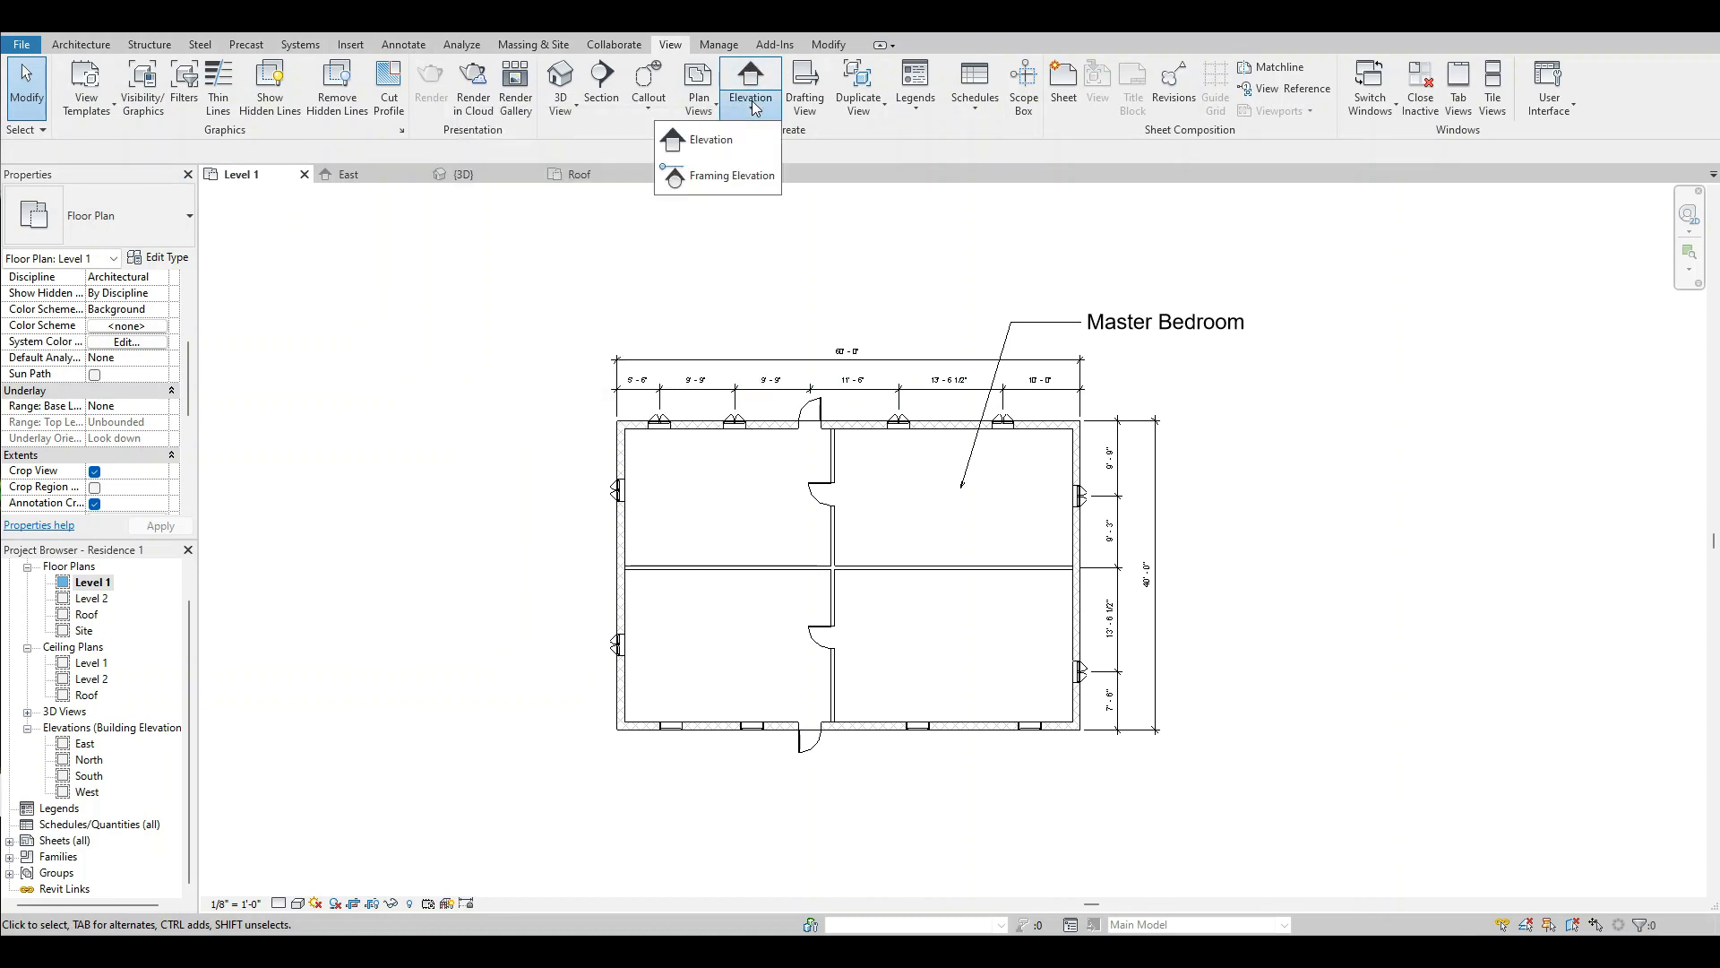
{"action": "left_click", "coordinate": [720, 143]}
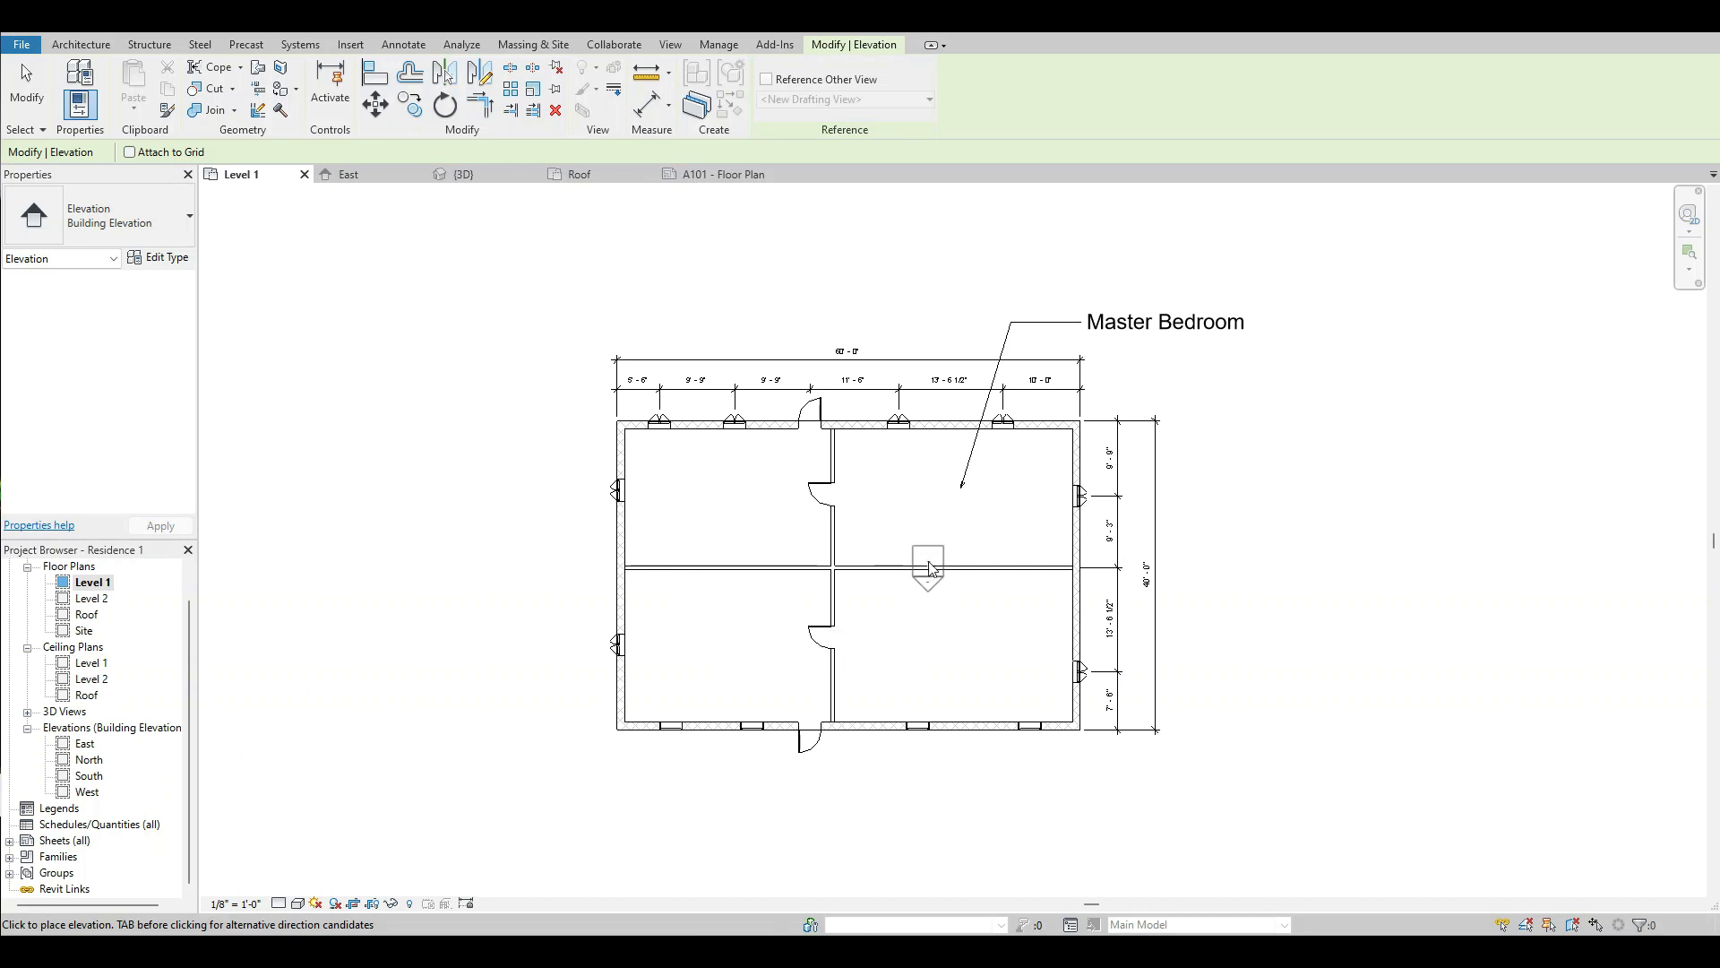
{"action": "left_click", "coordinate": [920, 497]}
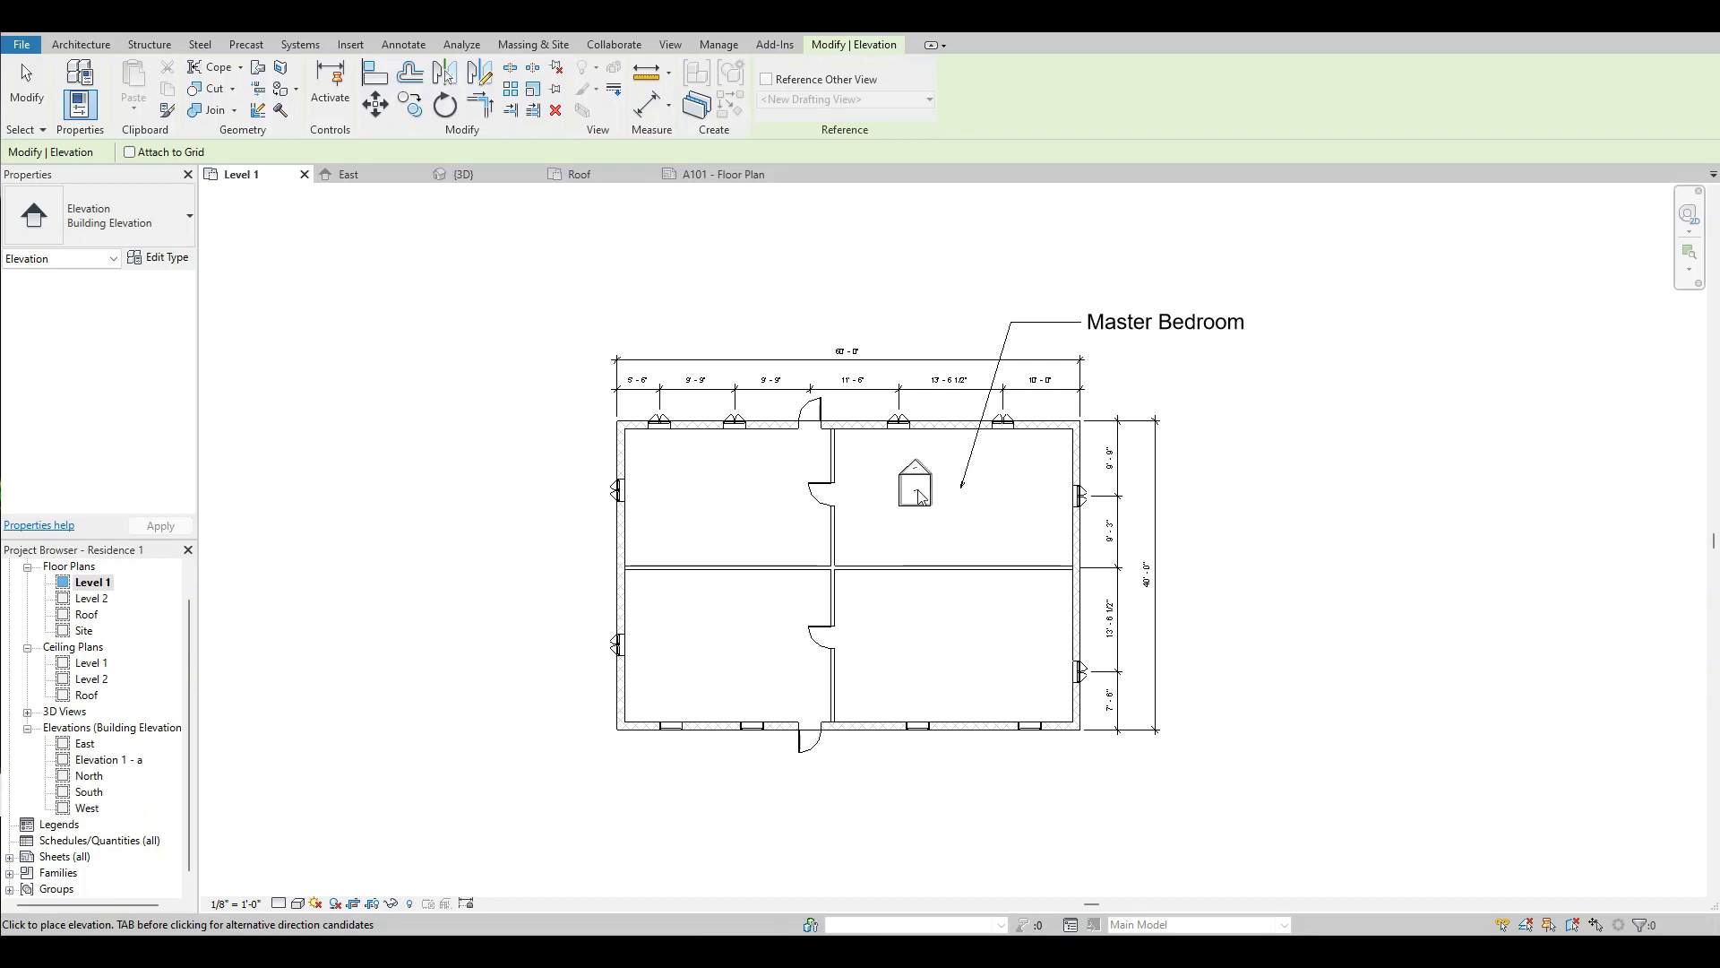
{"action": "left_click", "coordinate": [27, 98]}
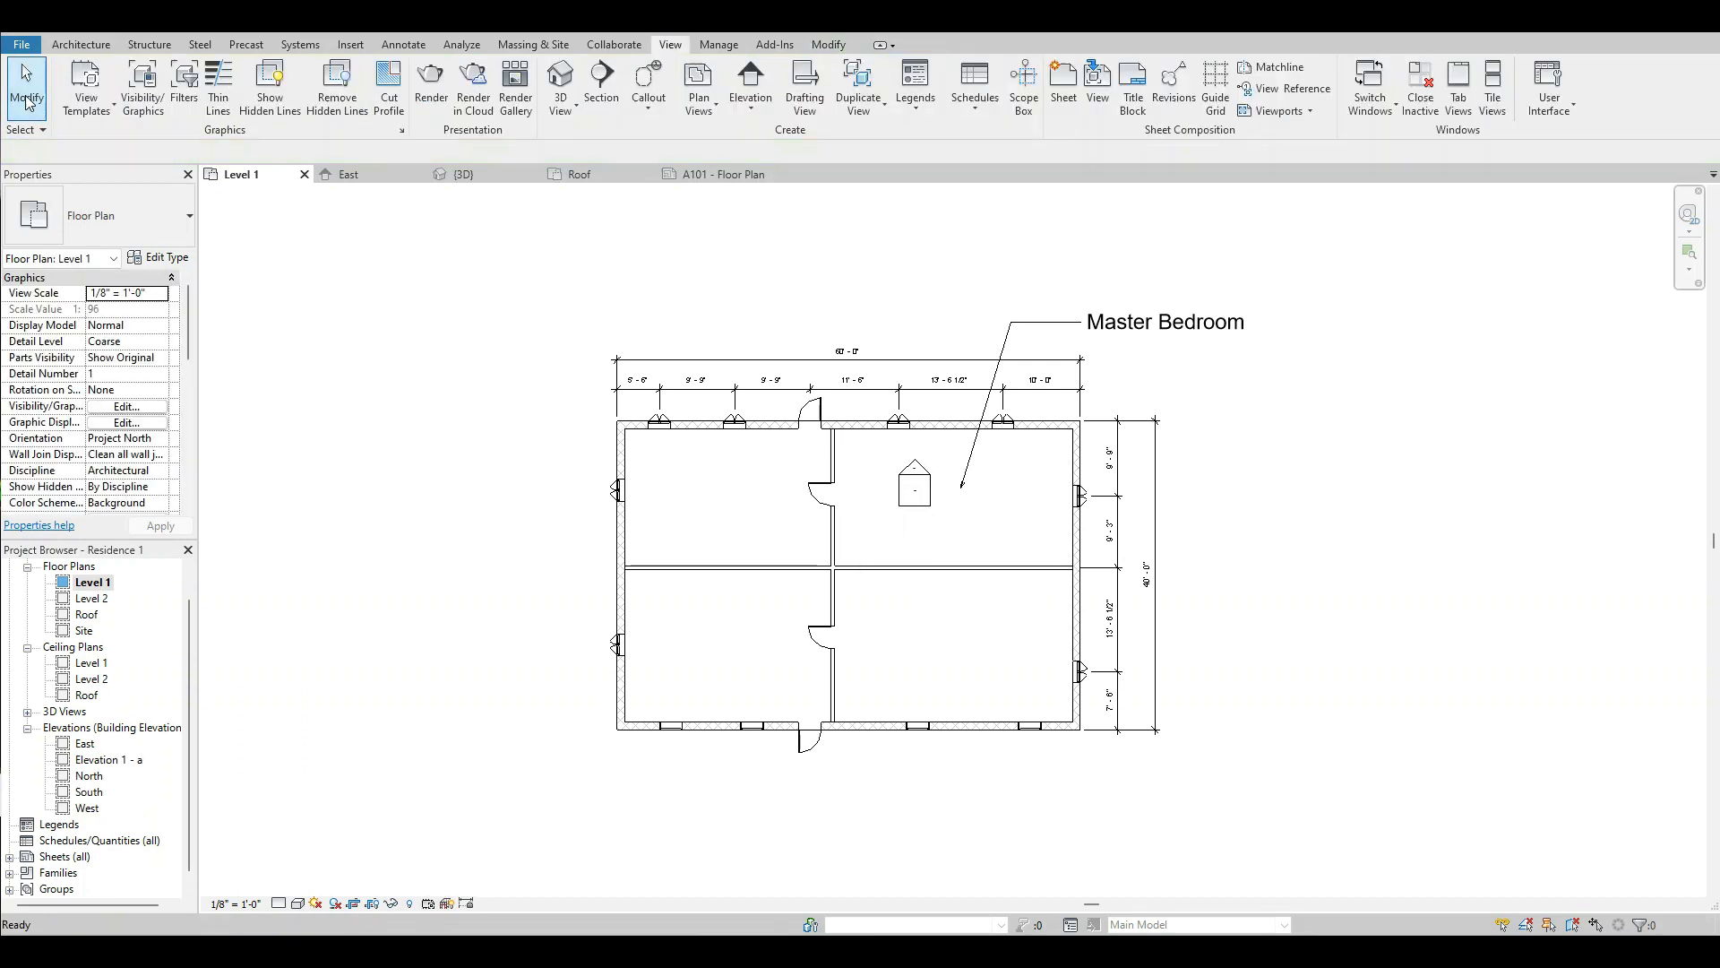
Replace the Master Bedroom marker's upward elevation view with one facing the interior wall with the door on its left.
{"action": "scroll", "coordinate": [898, 473], "scroll_direction": "up", "scroll_amount": 3}
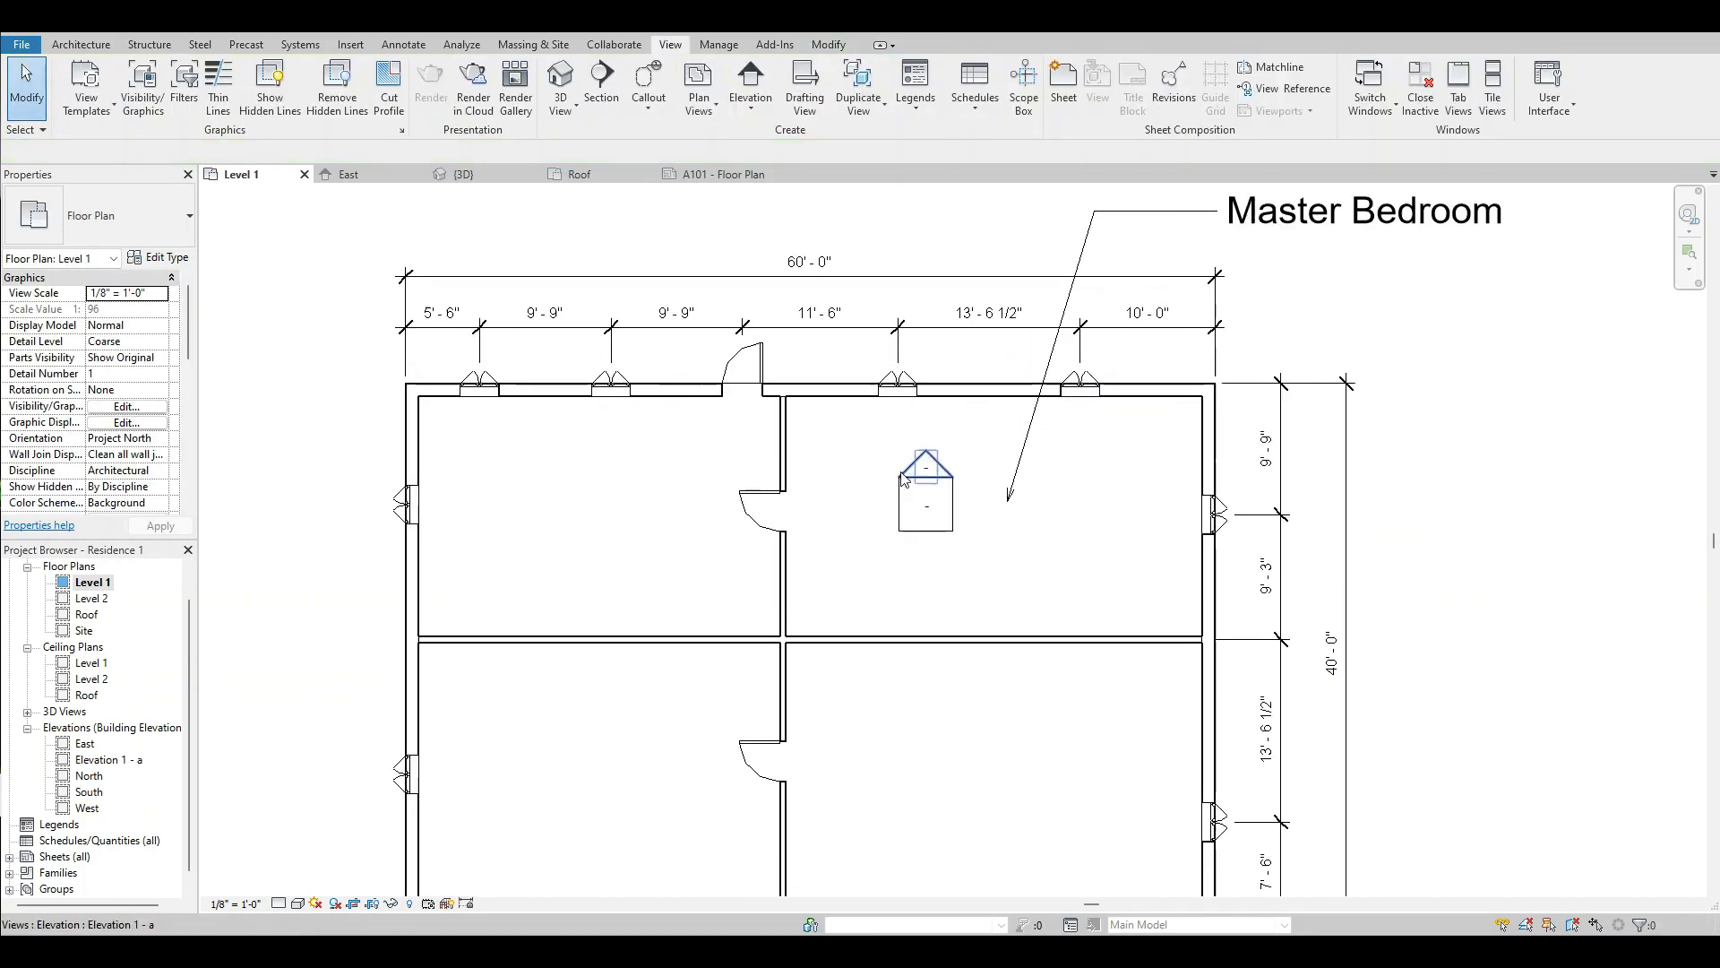
{"action": "left_click", "coordinate": [900, 517]}
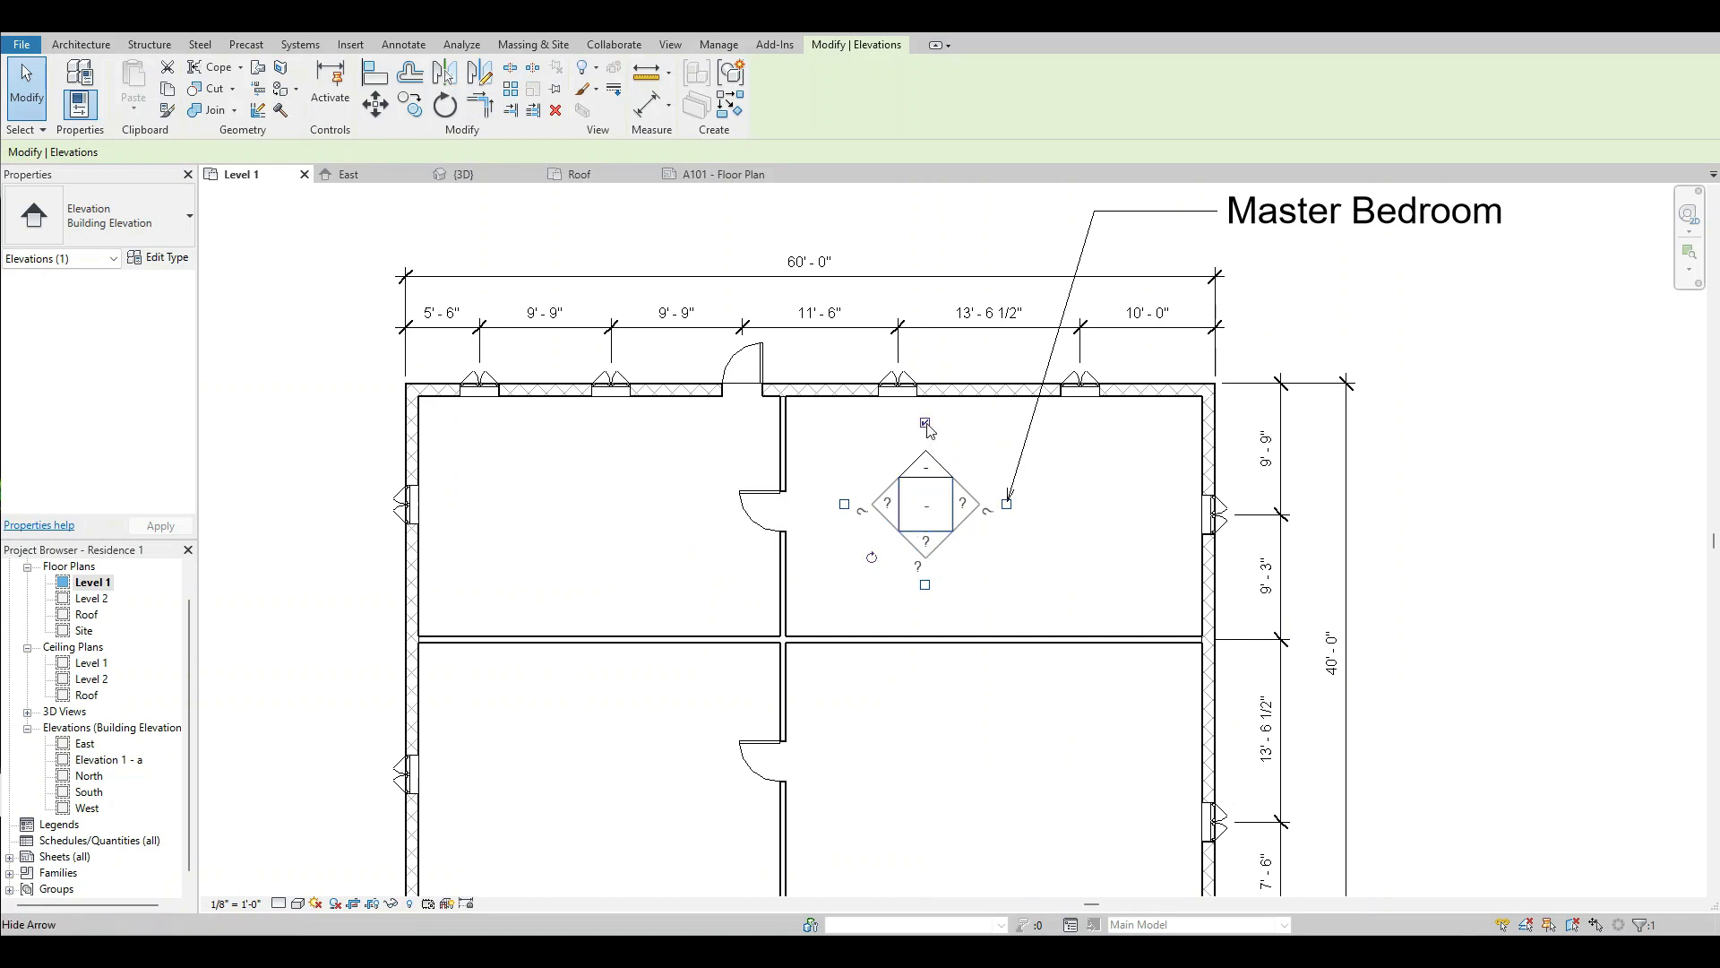
{"action": "key", "text": "Delete"}
{"action": "left_click", "coordinate": [910, 479]}
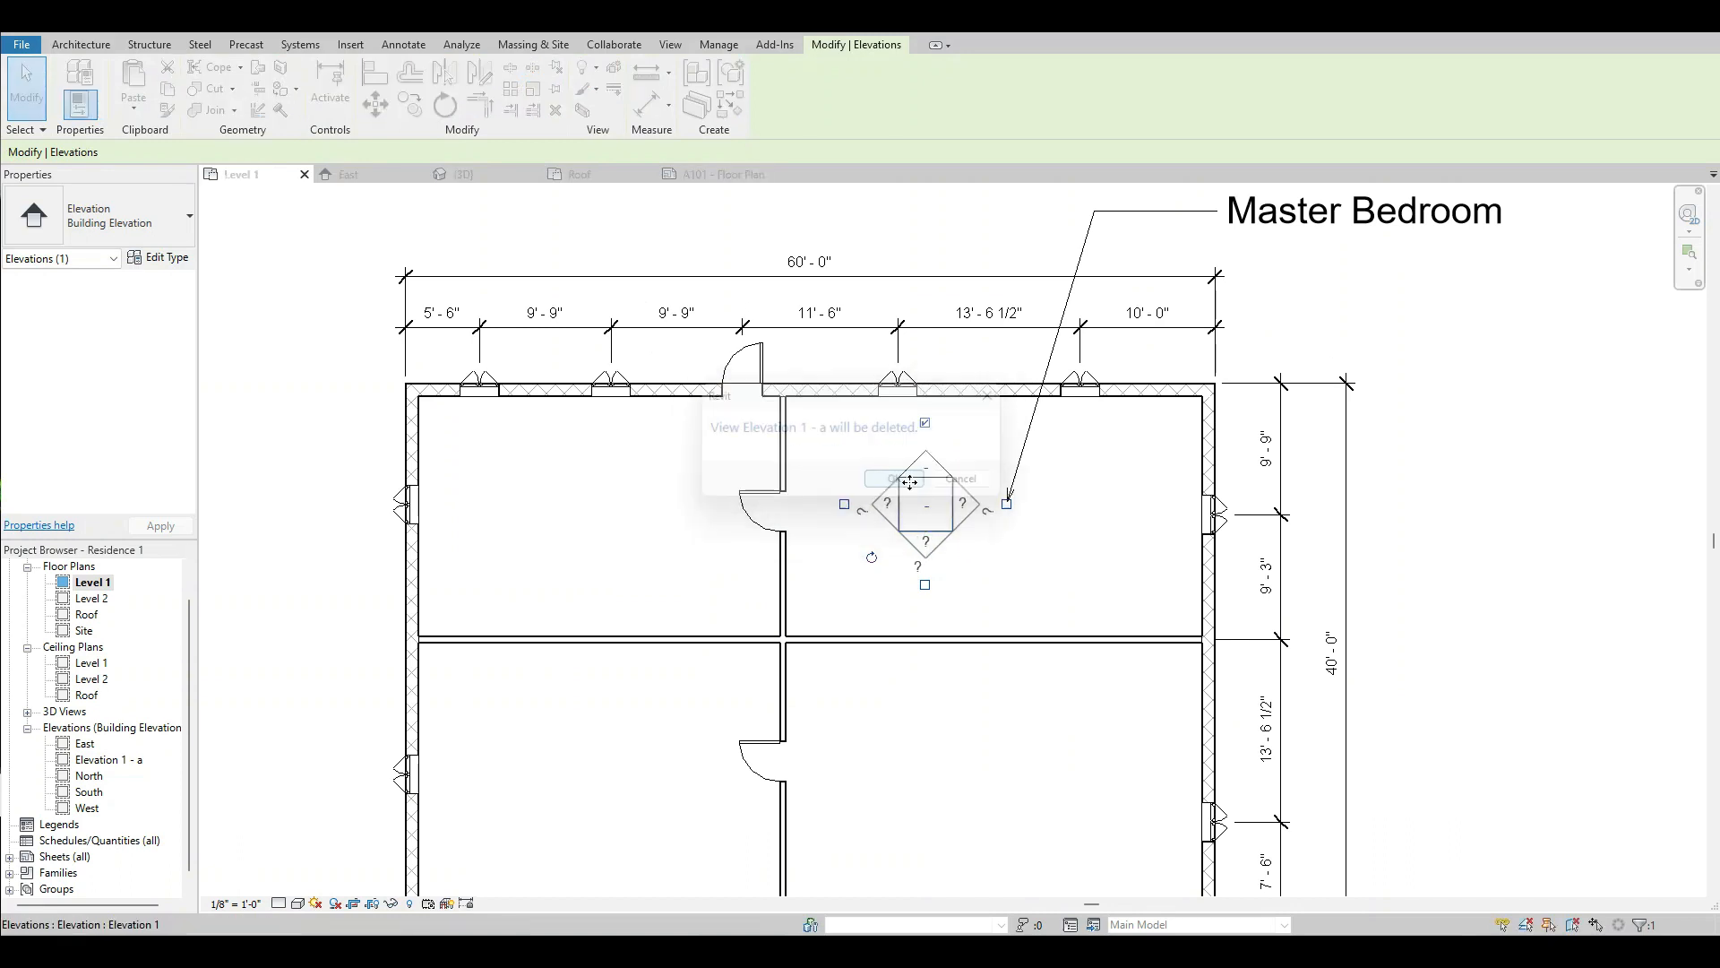
{"action": "left_click", "coordinate": [844, 503]}
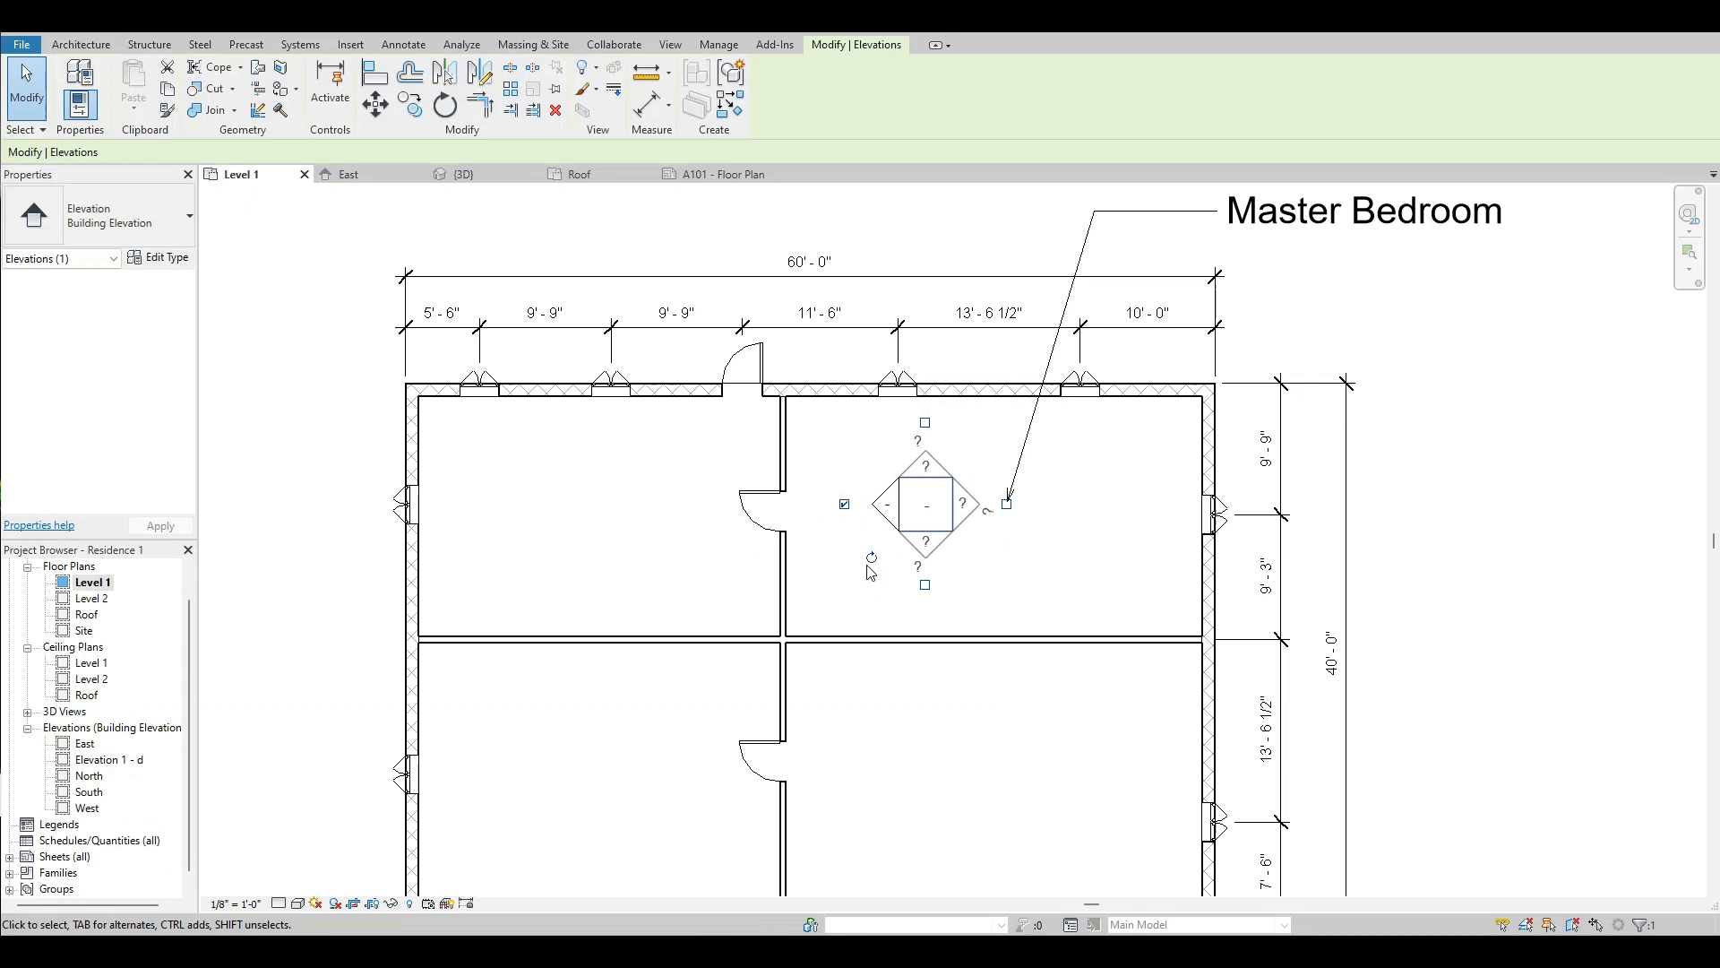
{"action": "left_click", "coordinate": [852, 592]}
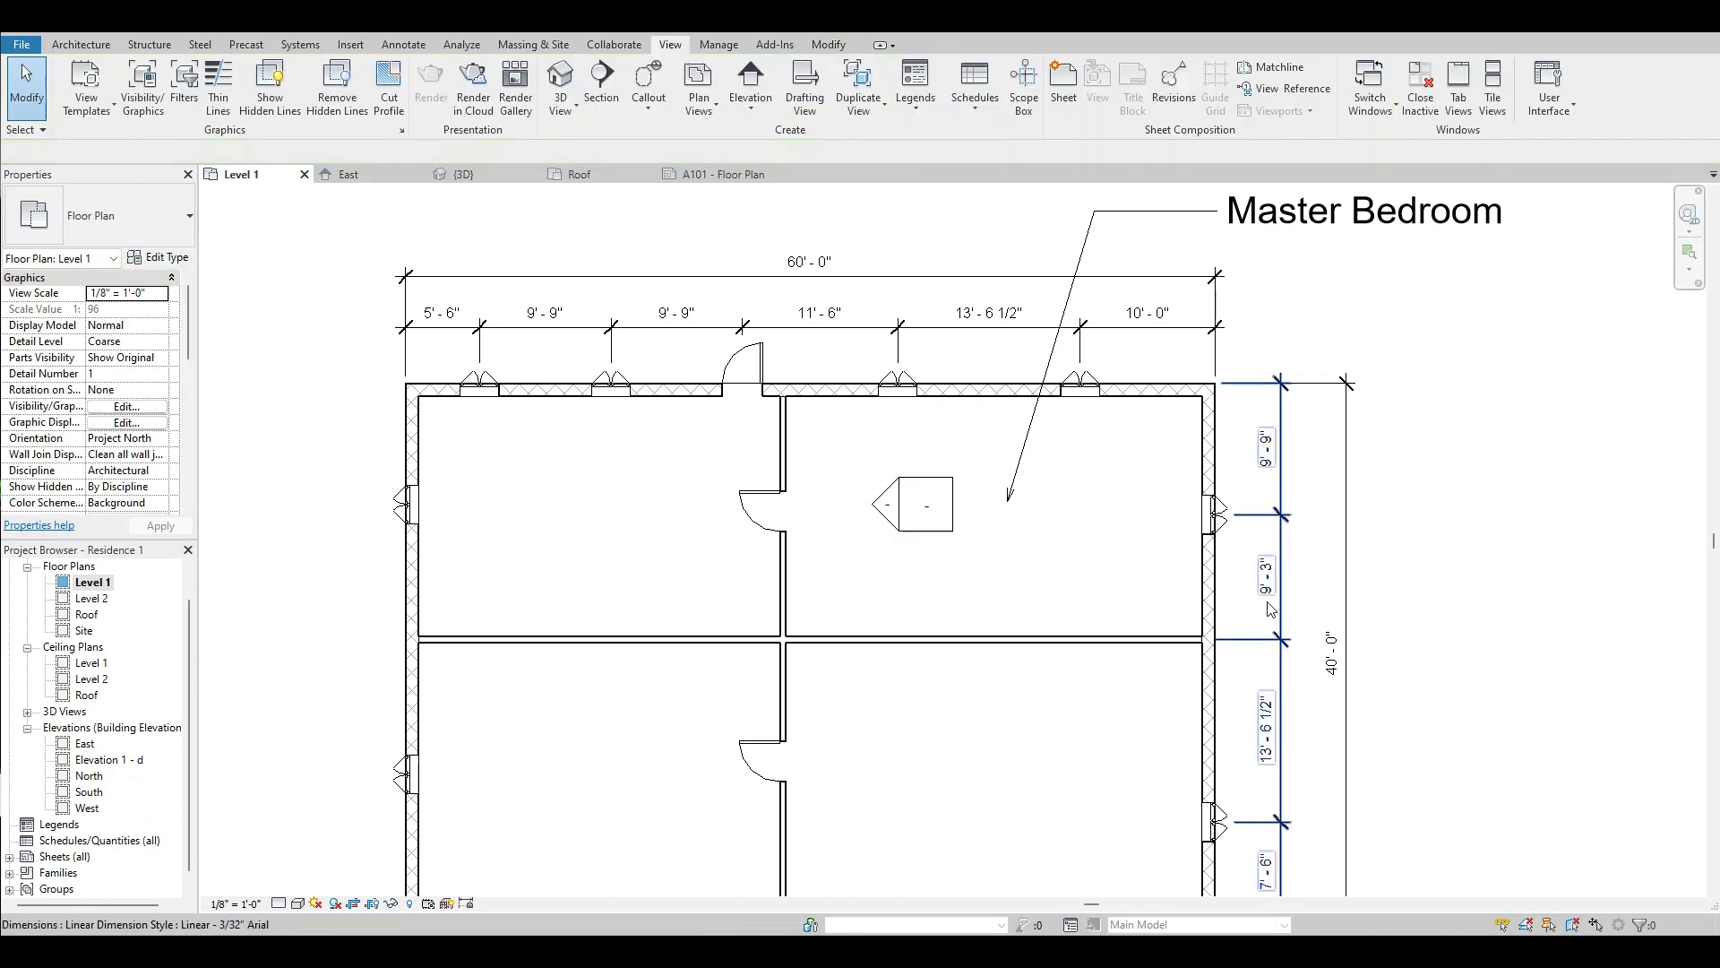
Open the marker's left-facing elevation view and raise the crop region's lower edge to just below Level 1.
{"action": "right_click", "coordinate": [887, 524]}
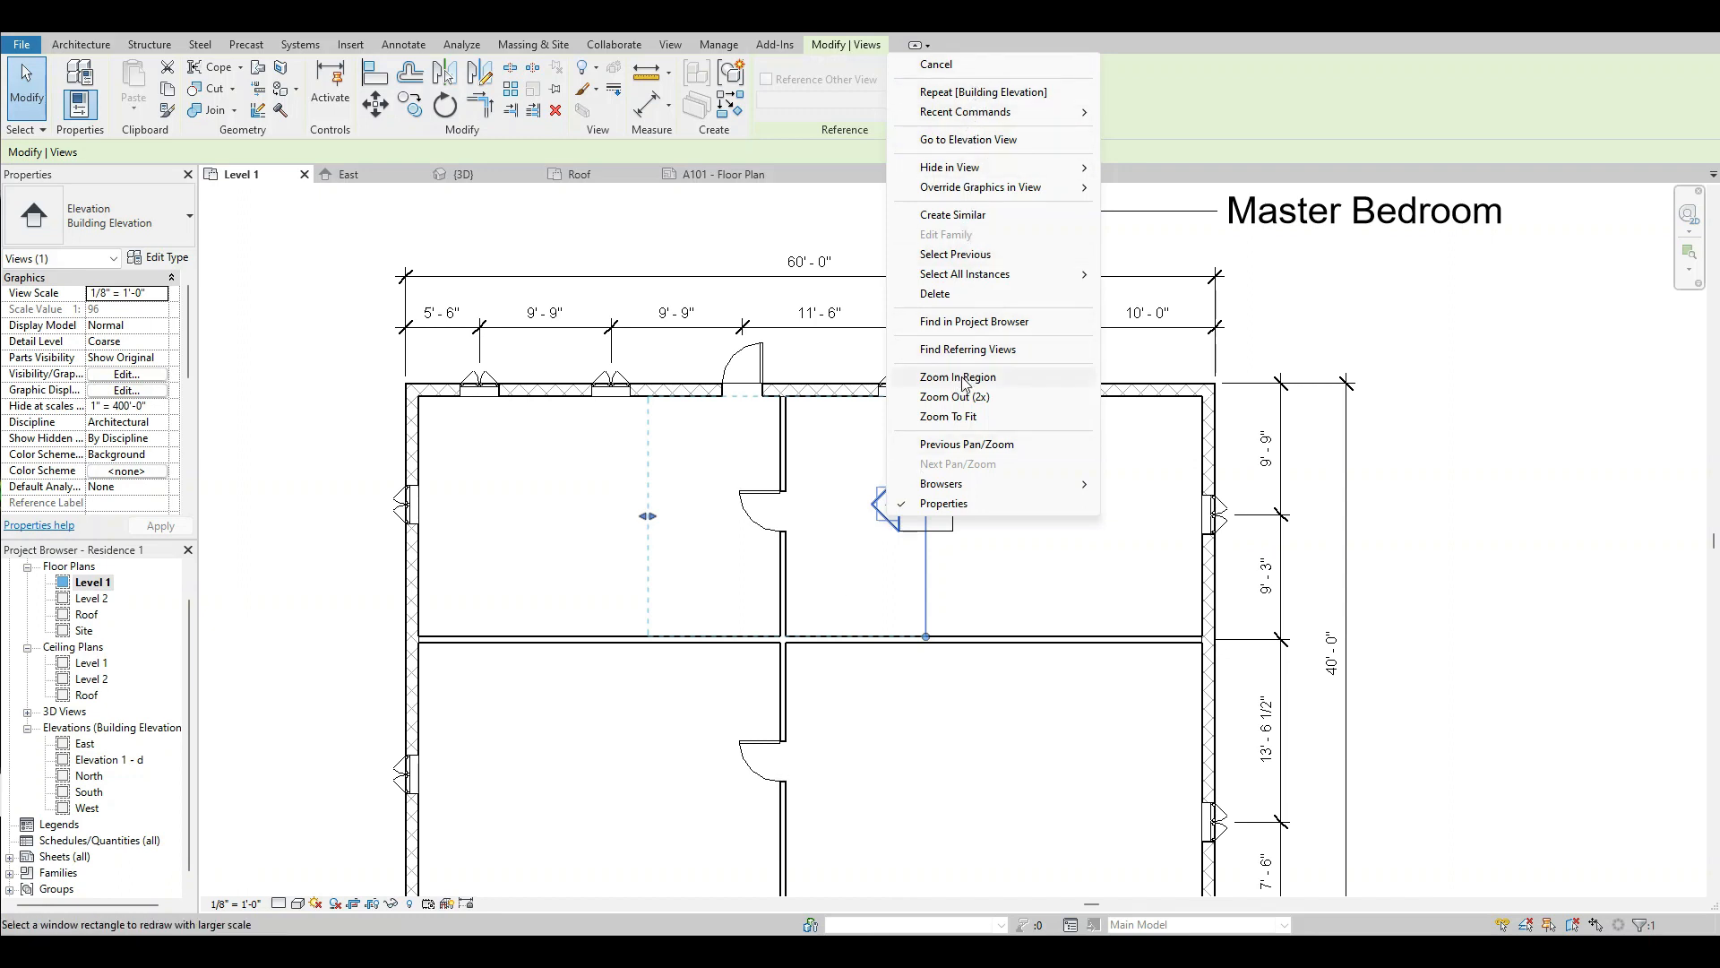
{"action": "left_click", "coordinate": [962, 145]}
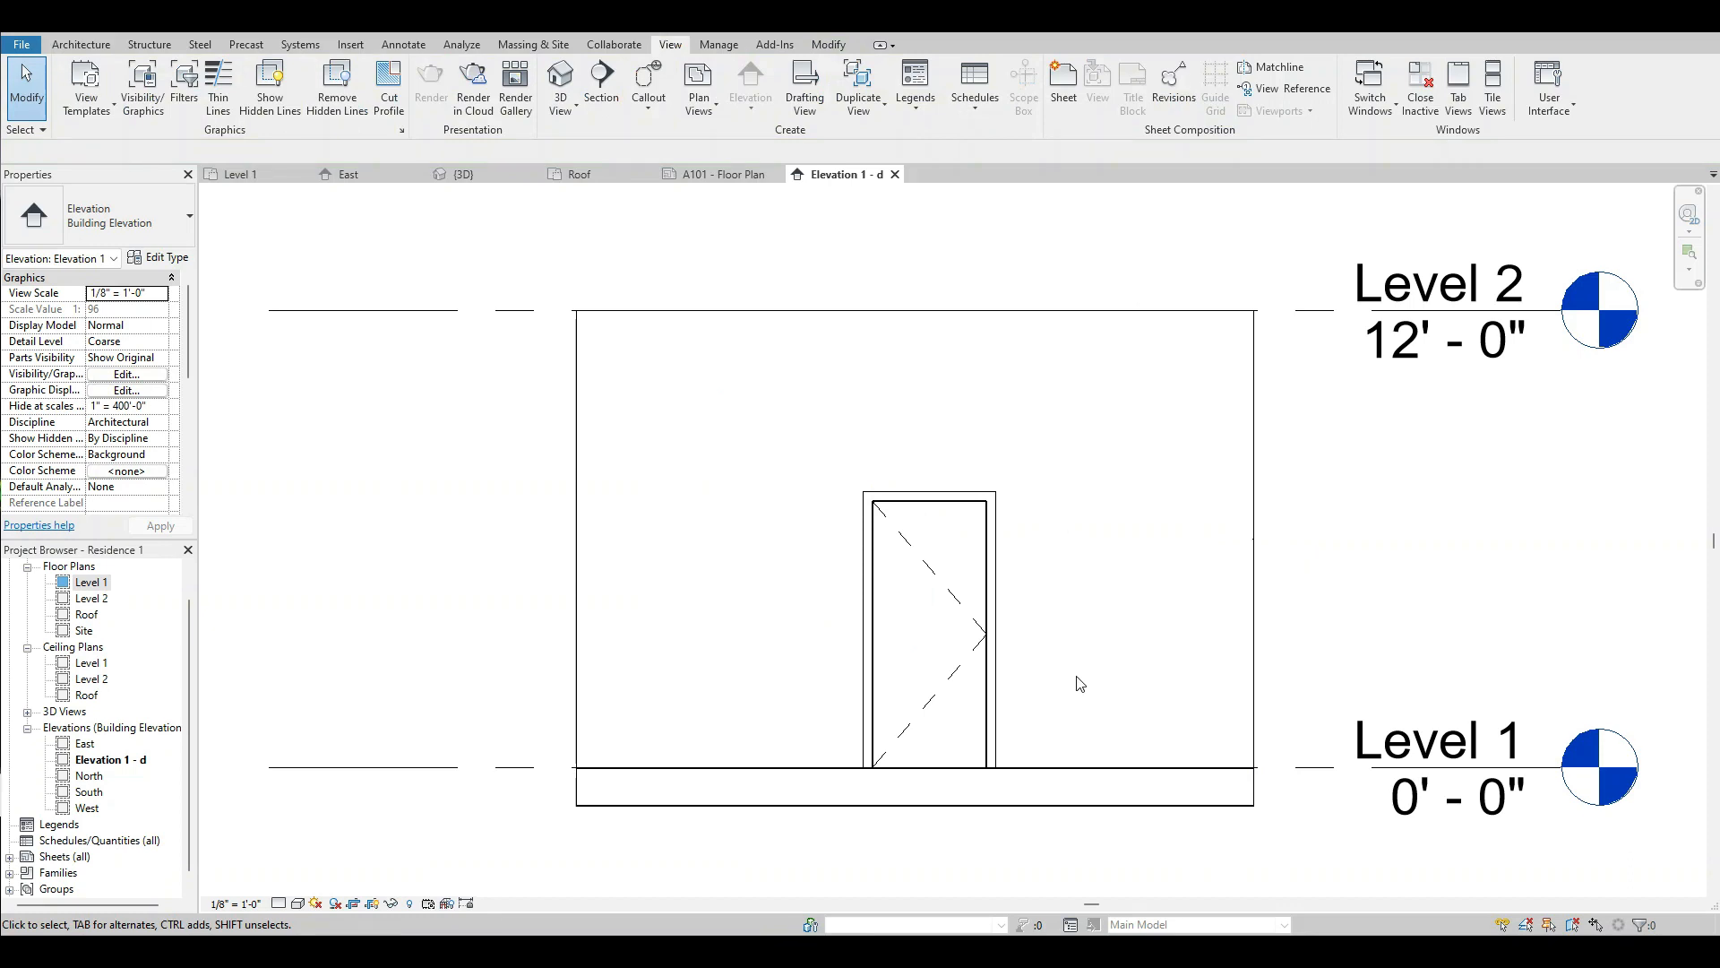
{"action": "left_click", "coordinate": [1252, 645]}
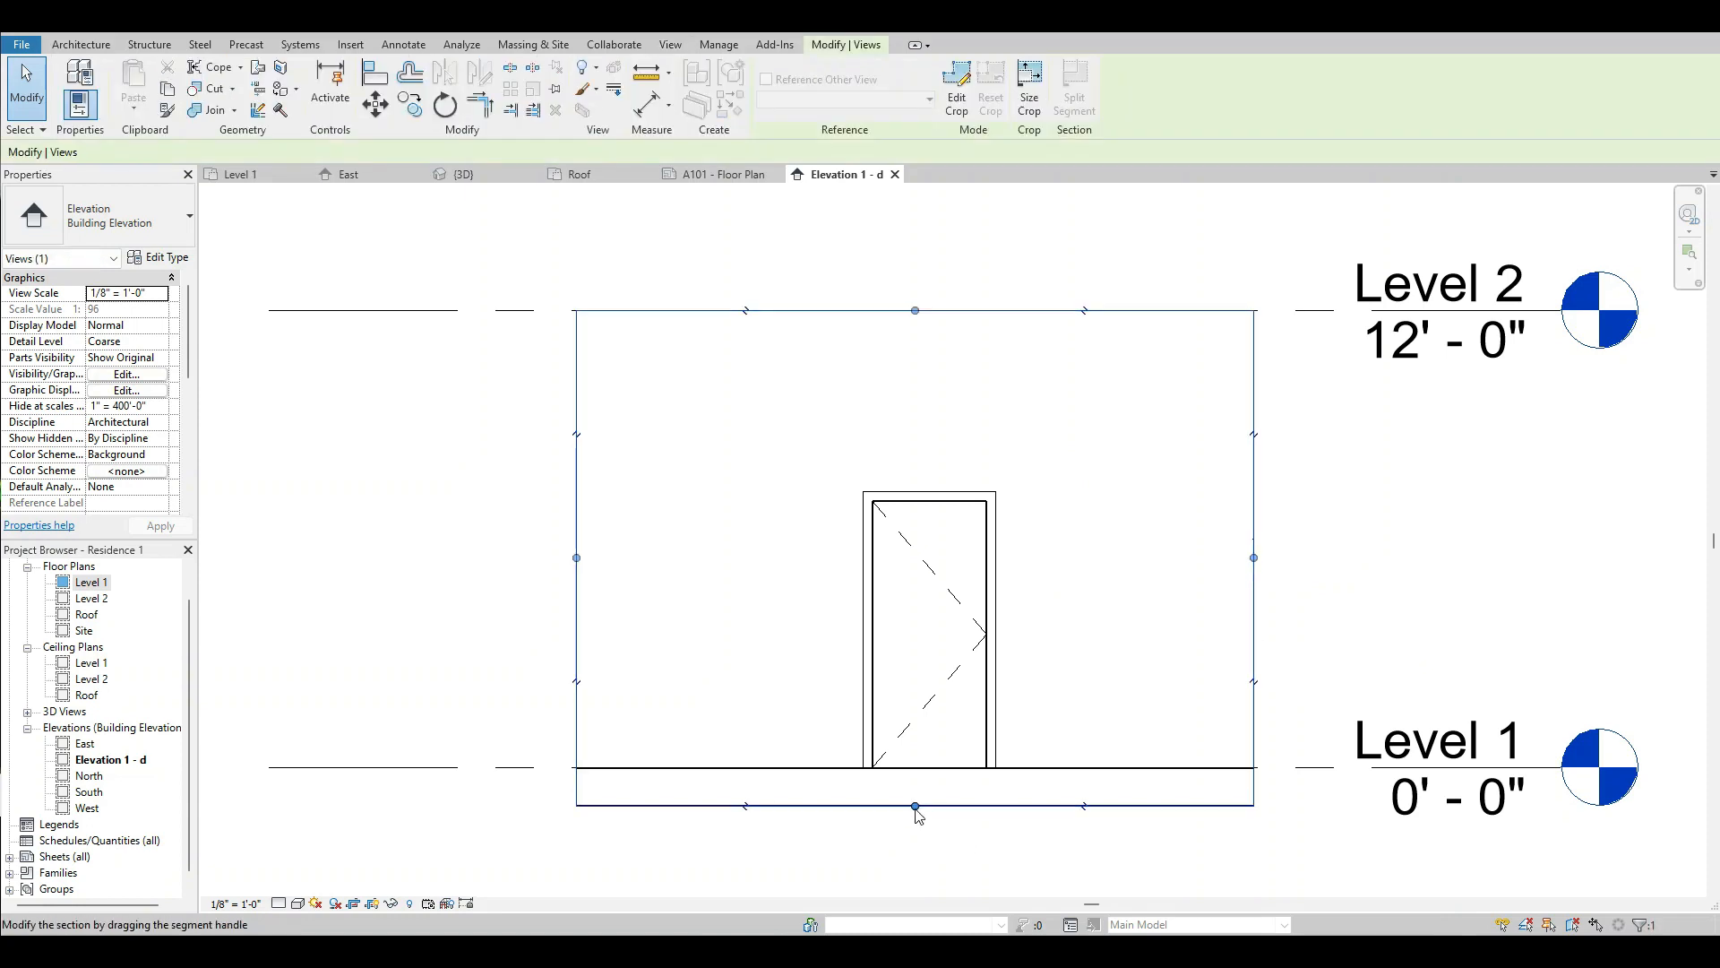
{"action": "left_click_drag", "start_coordinate": [915, 805], "coordinate": [923, 783]}
{"action": "left_click", "coordinate": [966, 835]}
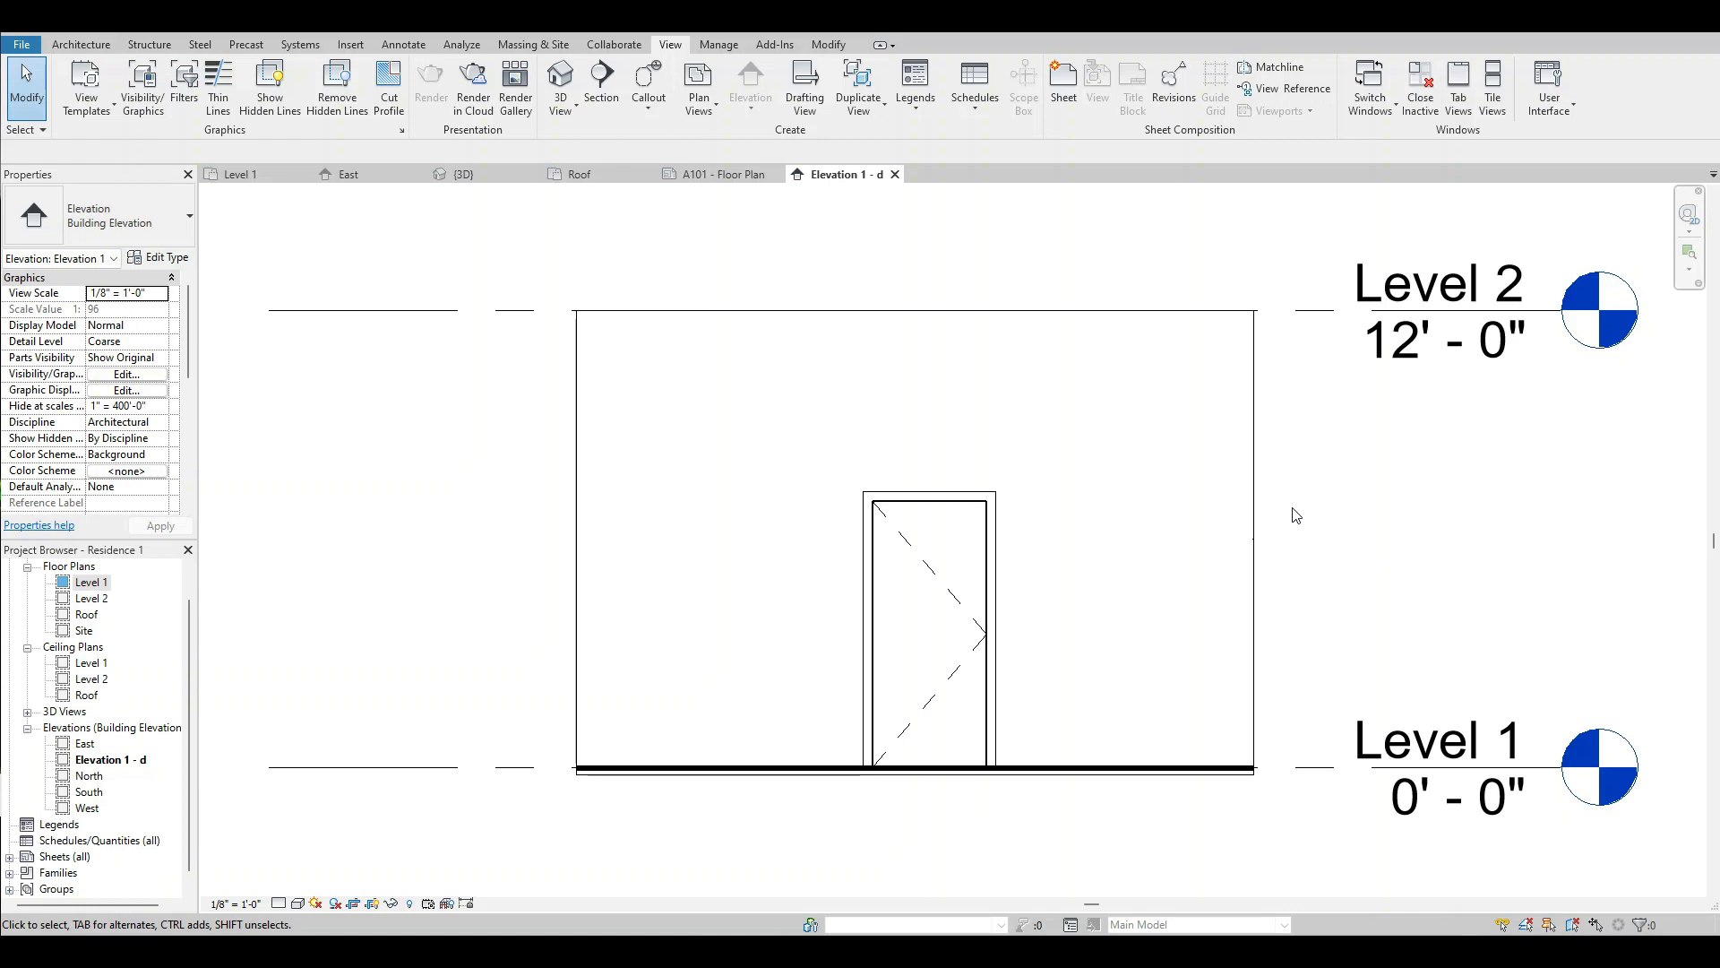
Rename the Elevation 1 - d view as Bedroom Elevation.
{"action": "left_click", "coordinate": [127, 762]}
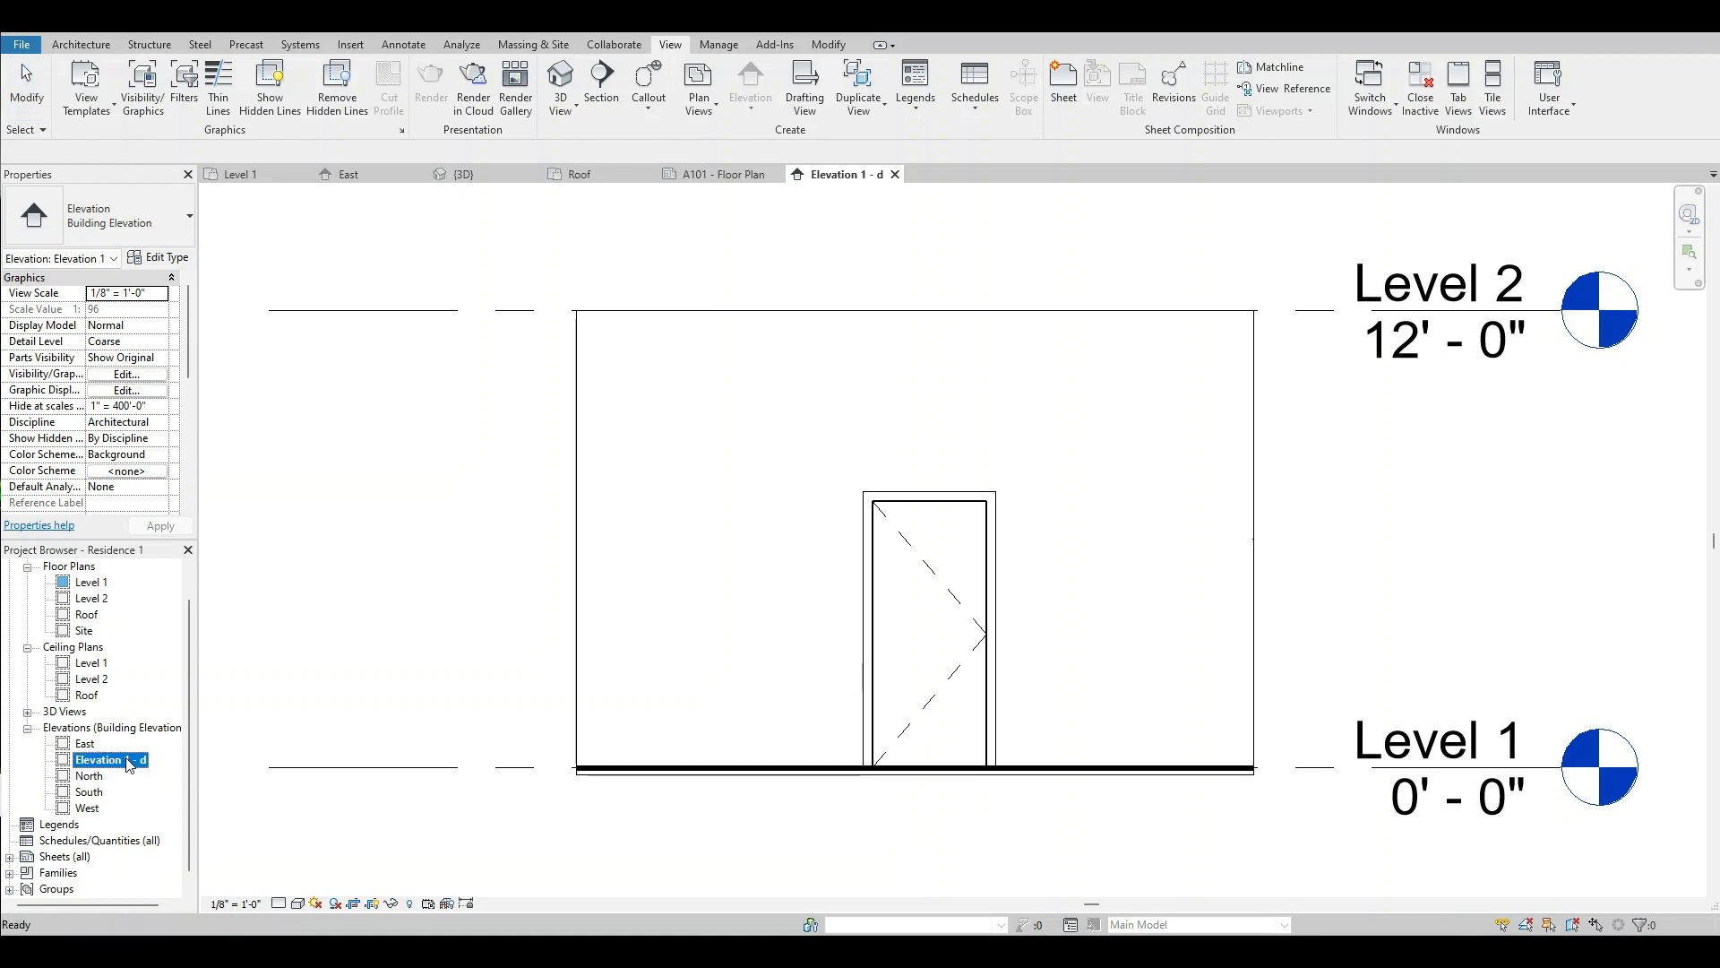
{"action": "right_click", "coordinate": [131, 764]}
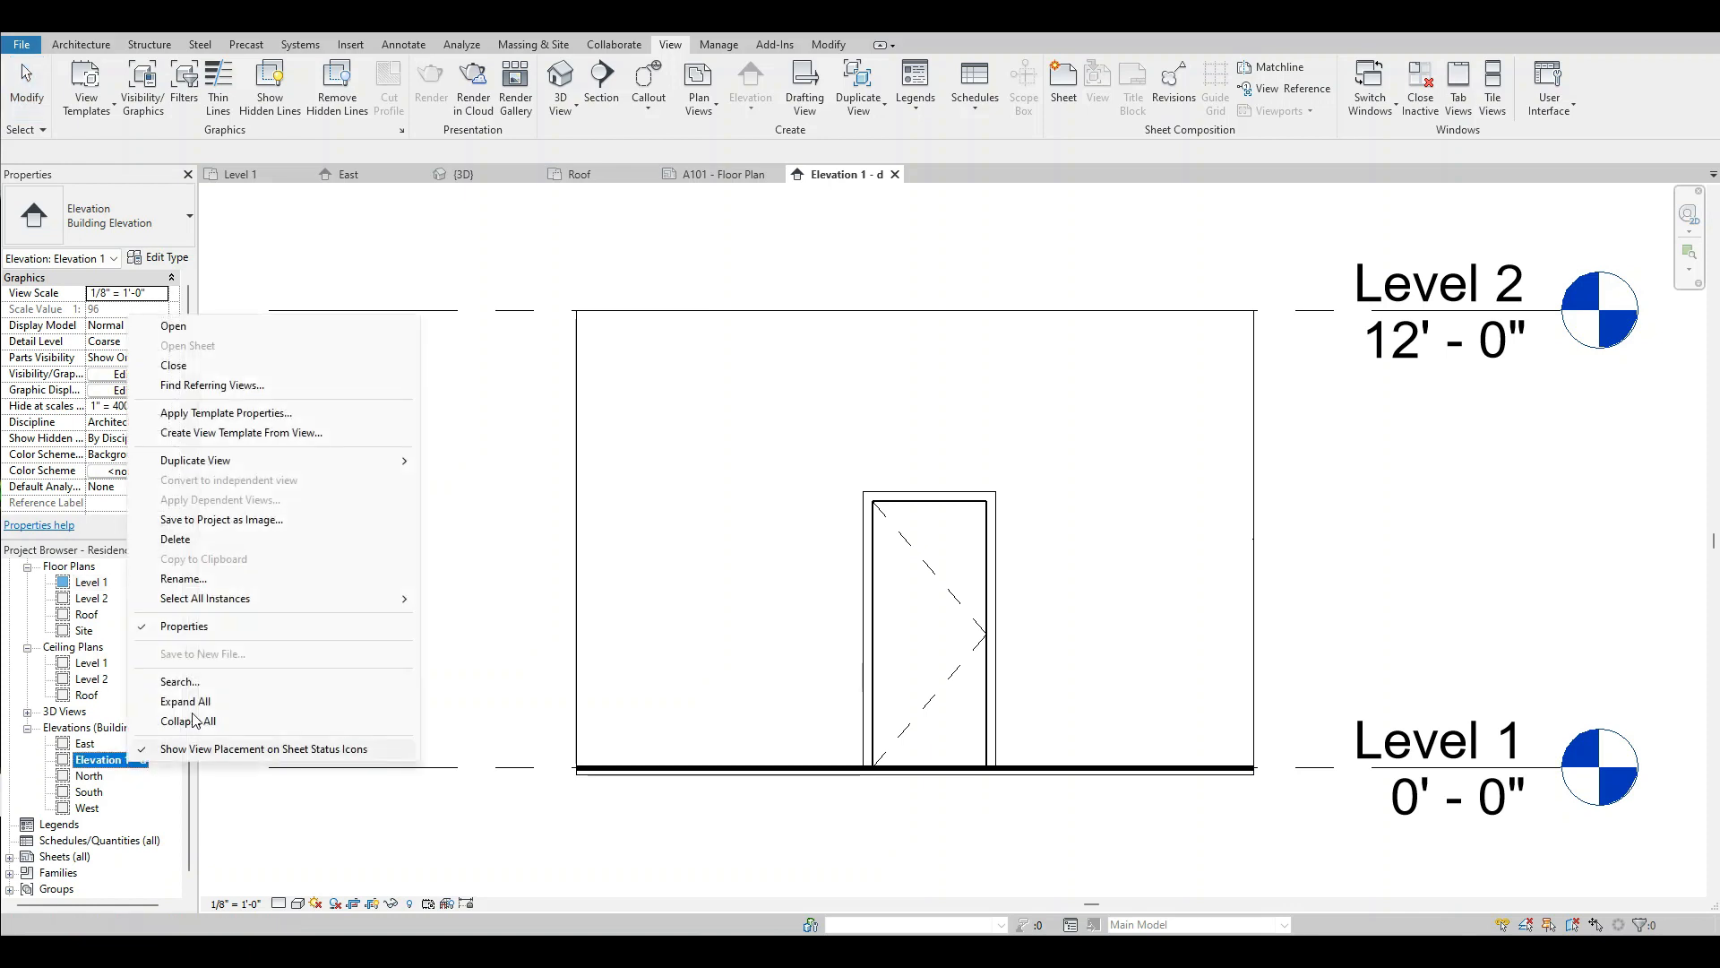
{"action": "left_click", "coordinate": [183, 578]}
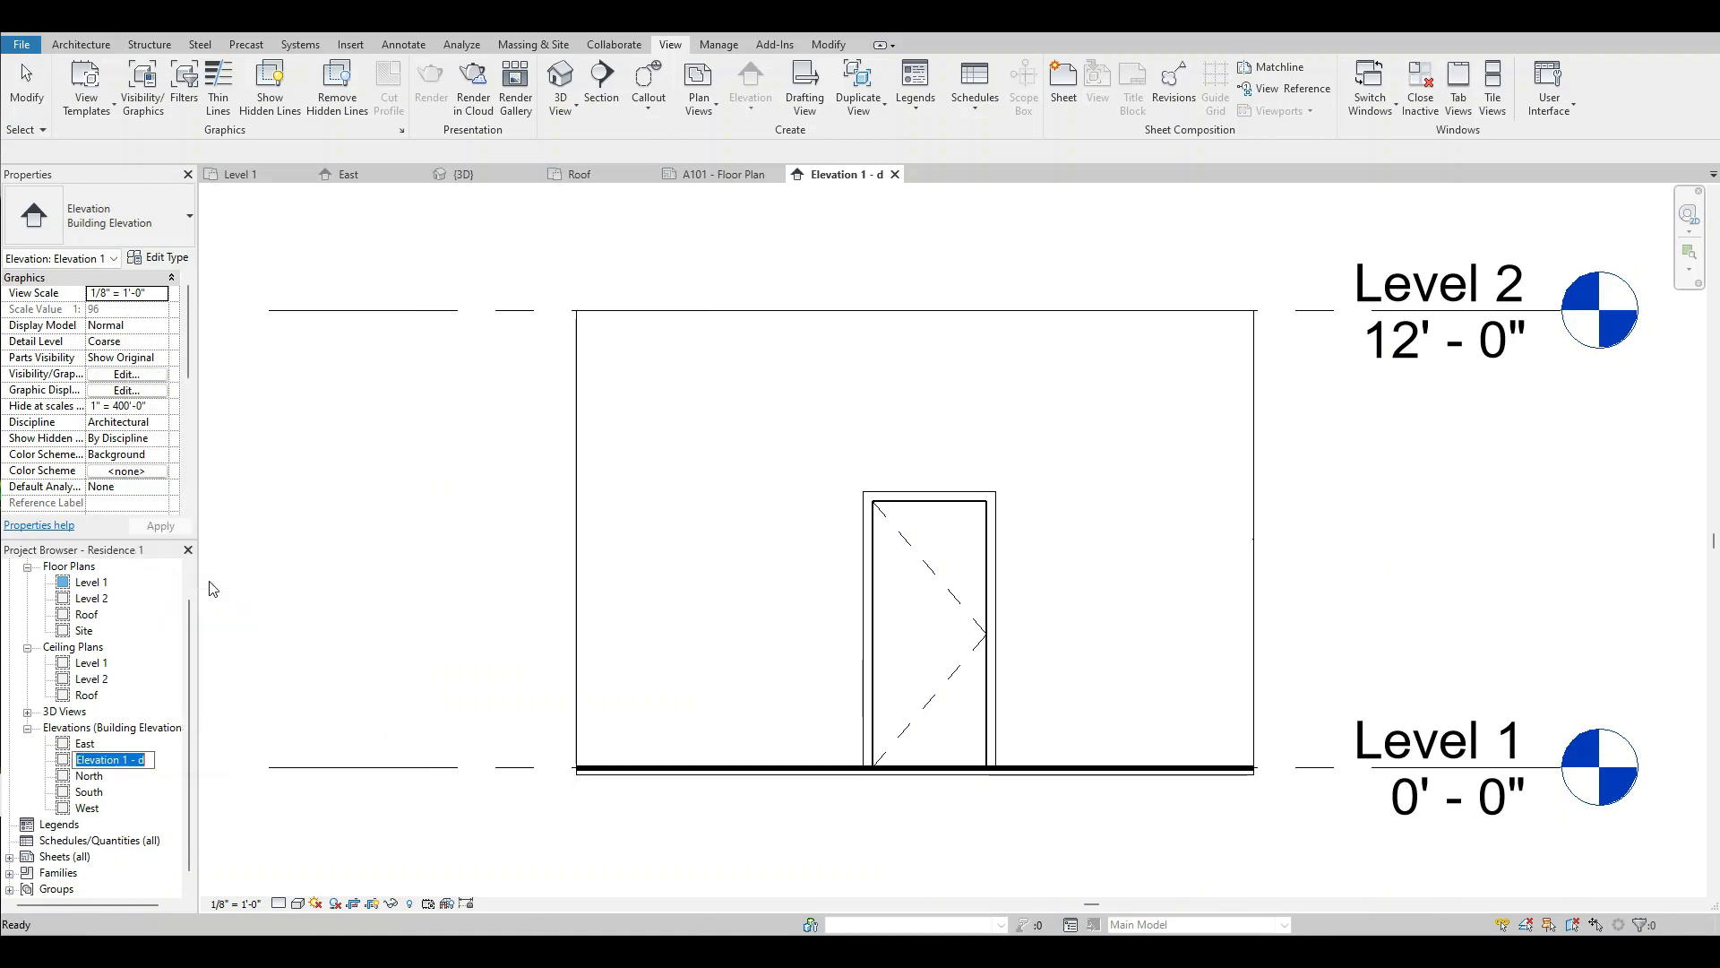
{"action": "type", "text": "Bedroom Elevation"}
{"action": "key", "text": "Return"}
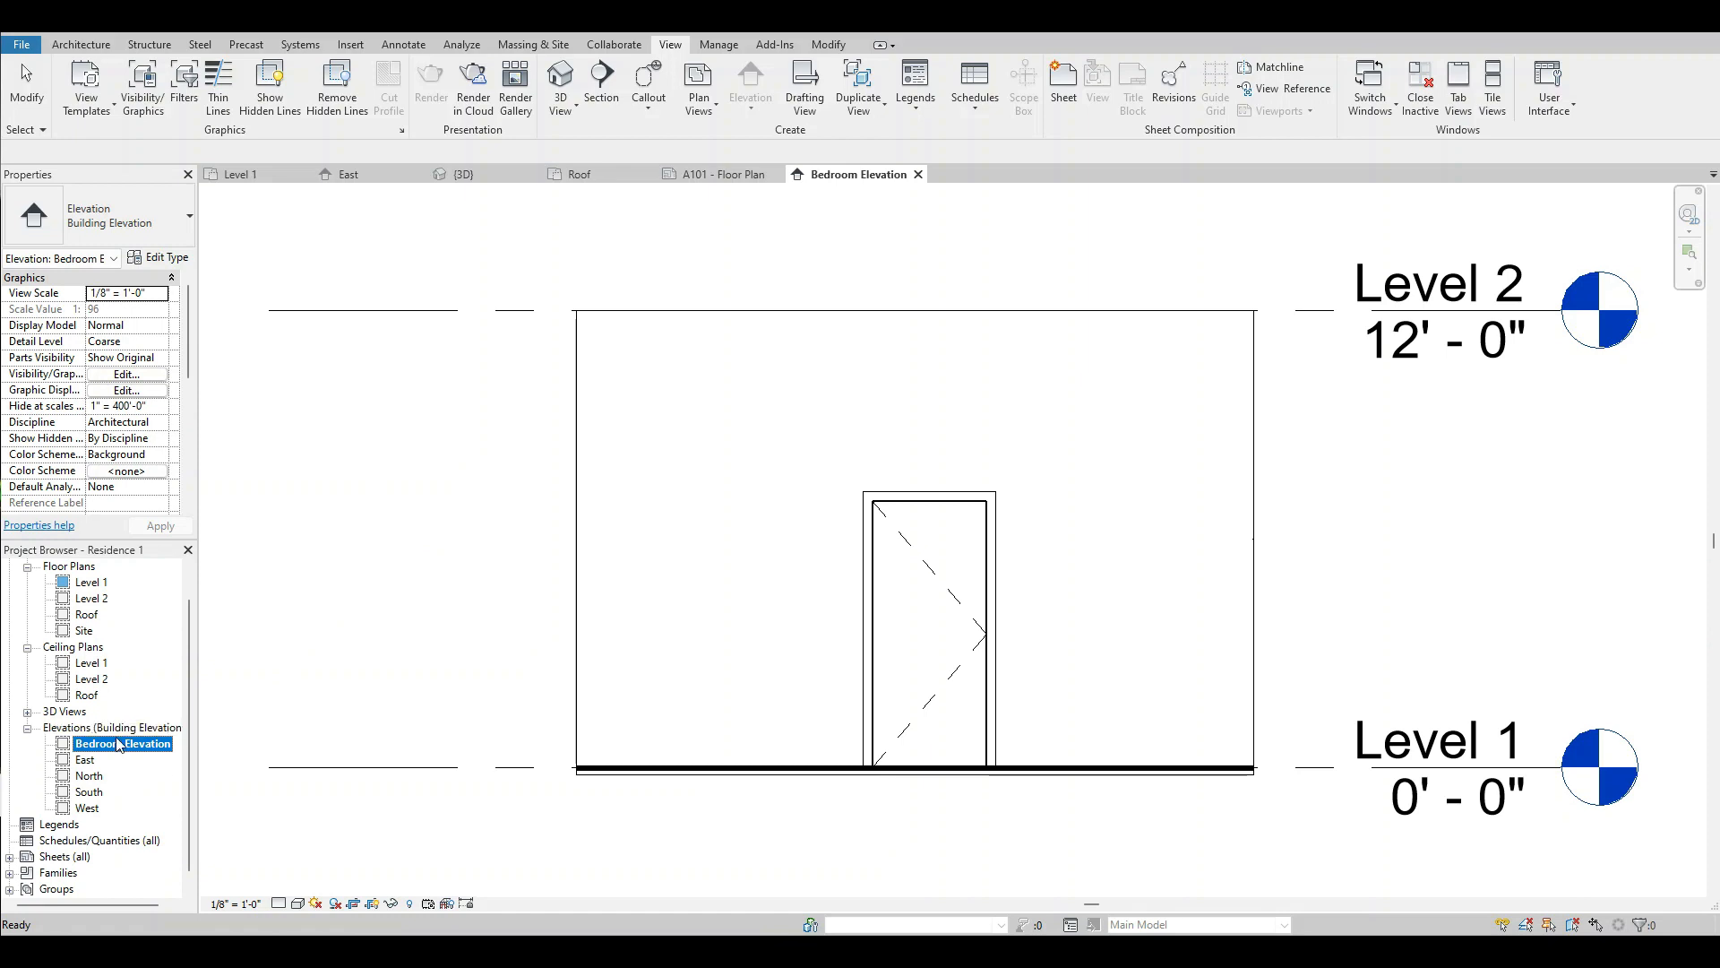
Create a new sheet with the B 11 x 17 Horizontal title block.
{"action": "scroll", "coordinate": [120, 742], "scroll_direction": "down", "scroll_amount": 1}
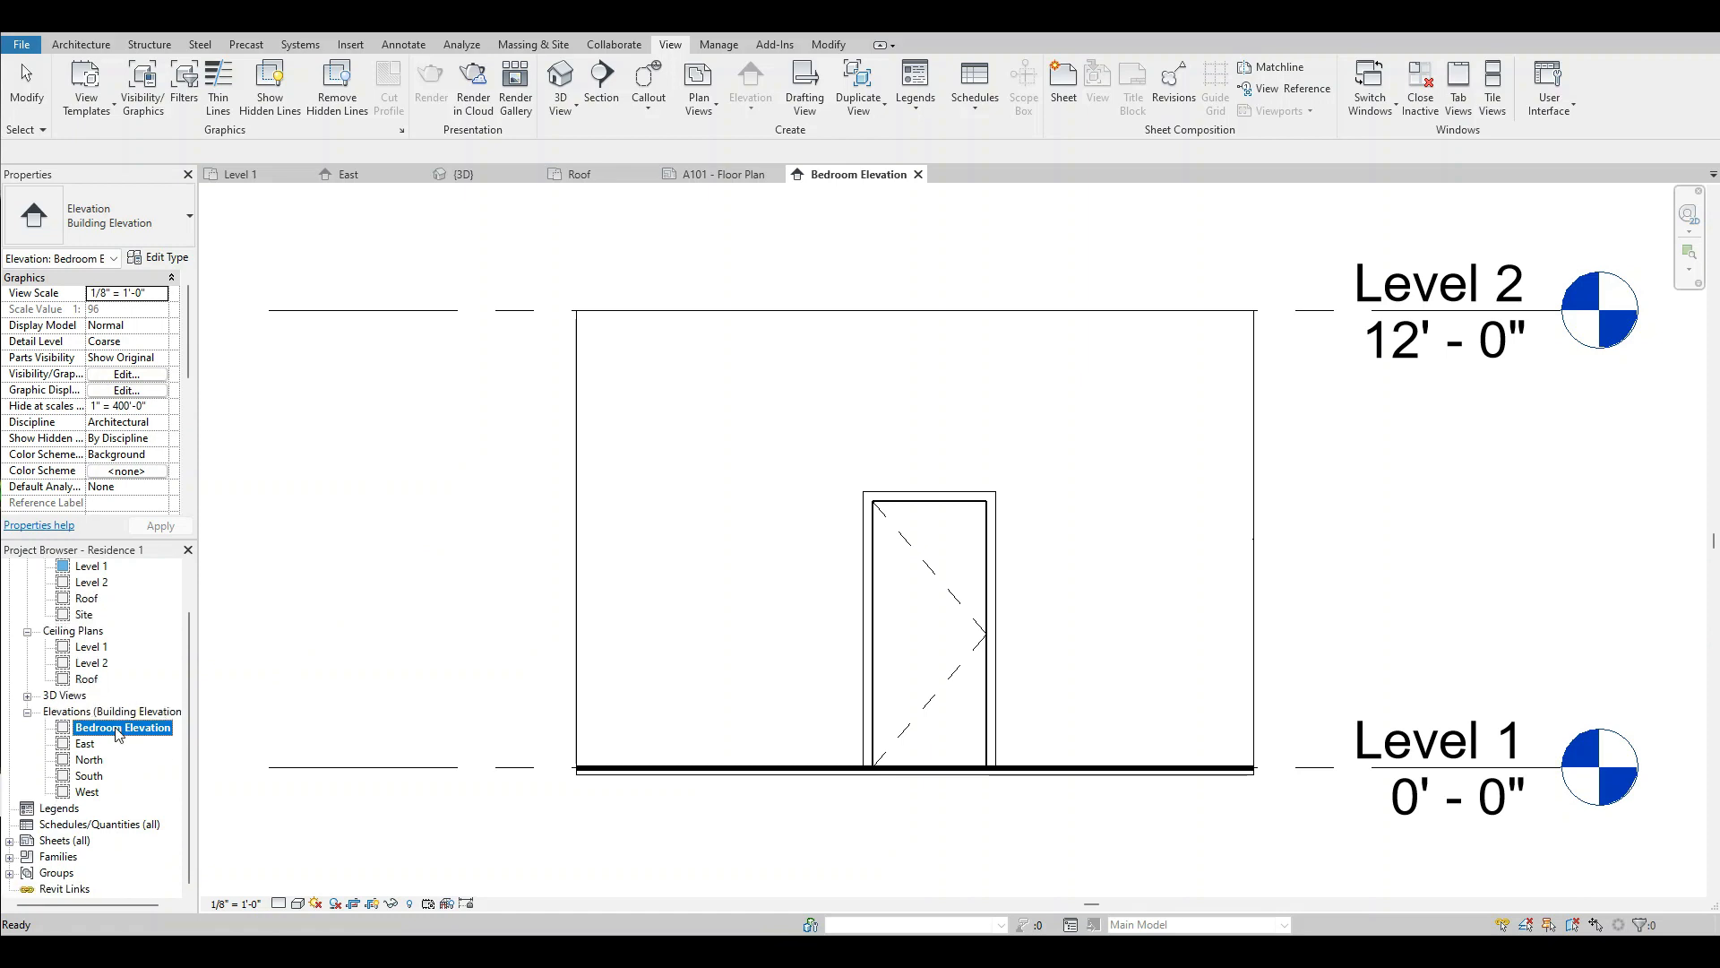
{"action": "right_click", "coordinate": [65, 842]}
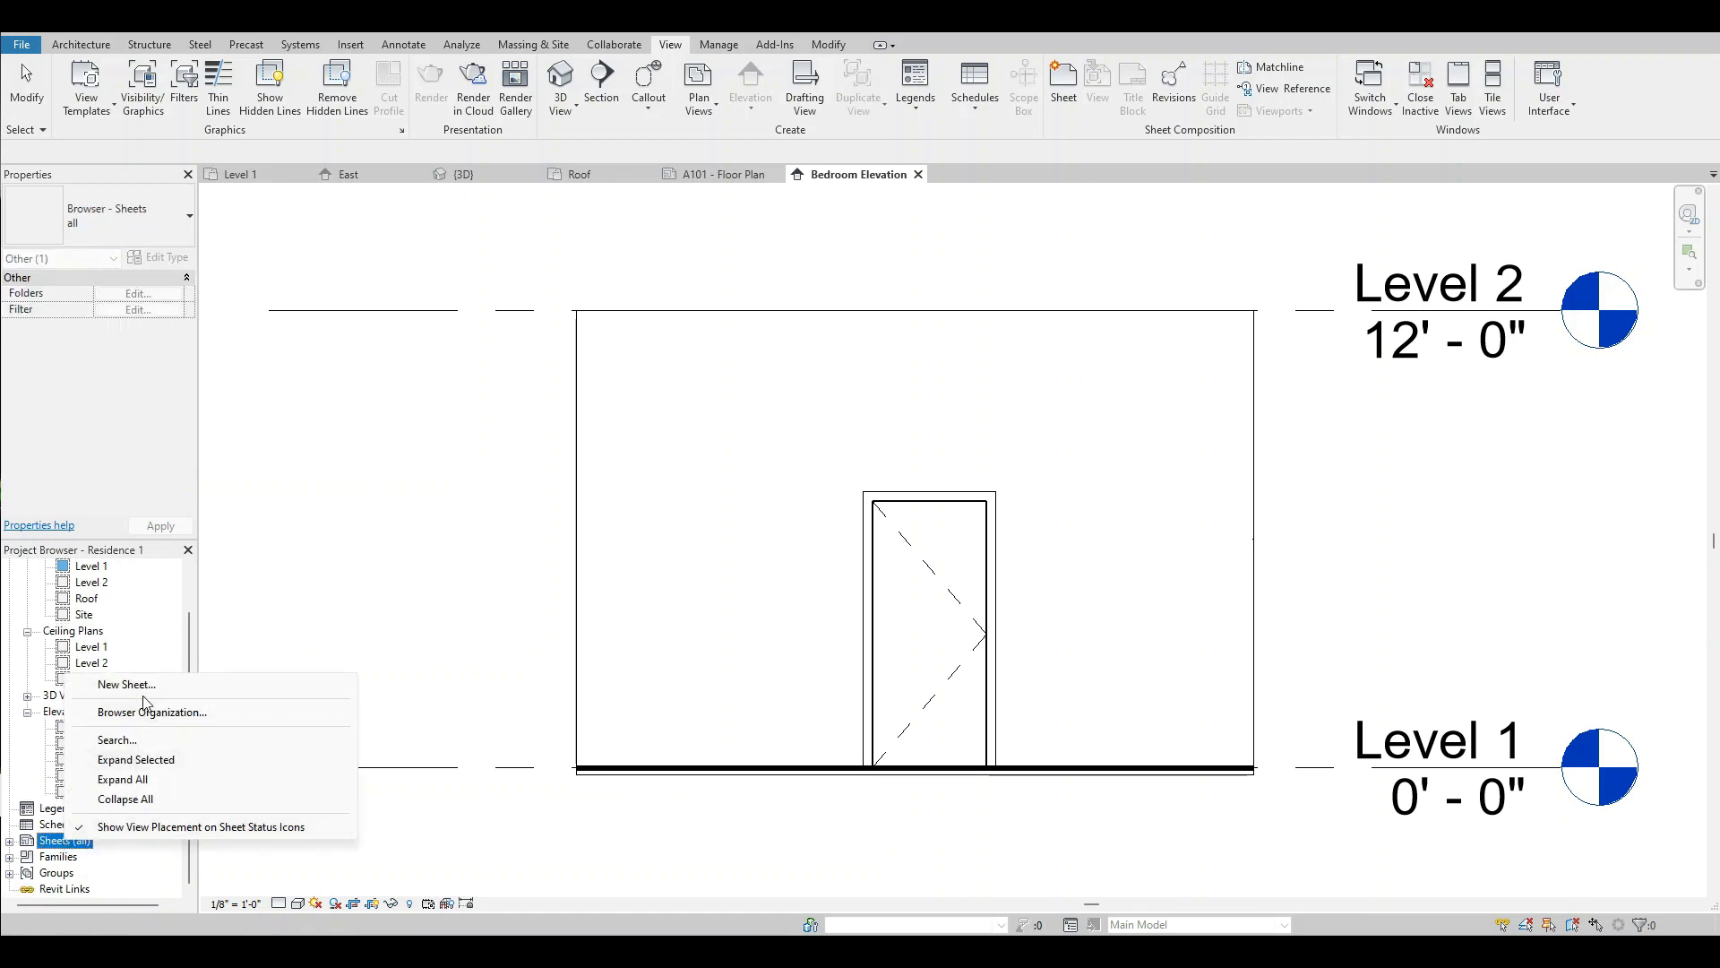
{"action": "left_click", "coordinate": [143, 686]}
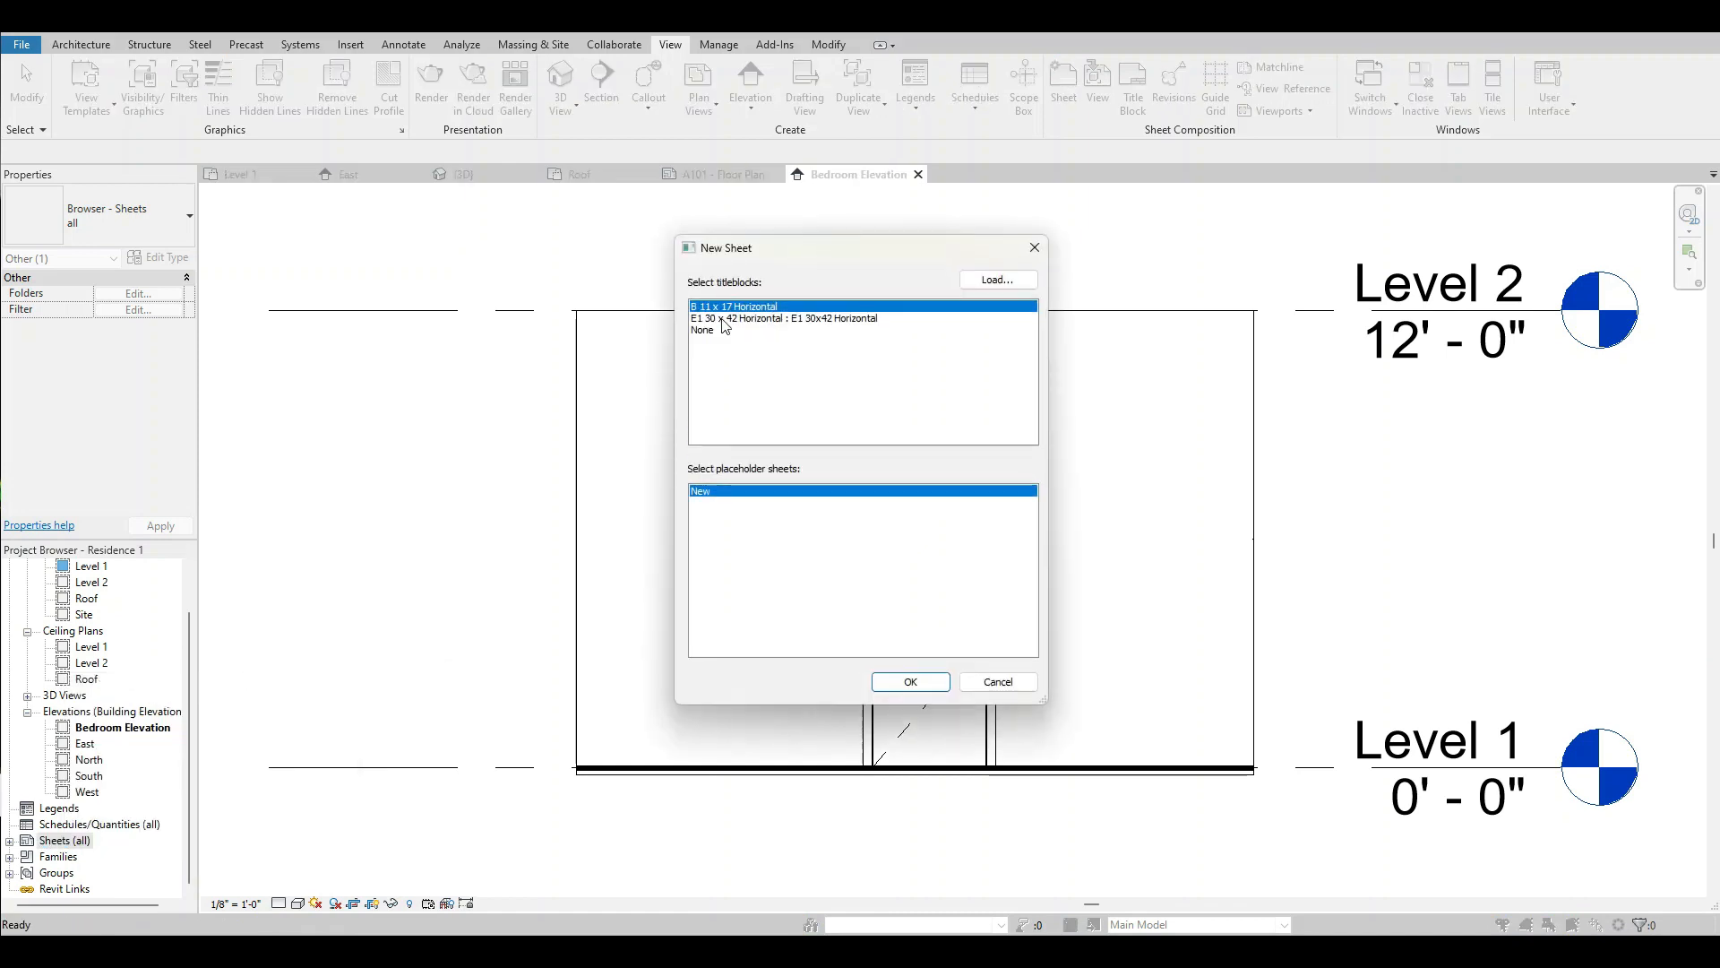
{"action": "left_click", "coordinate": [926, 689]}
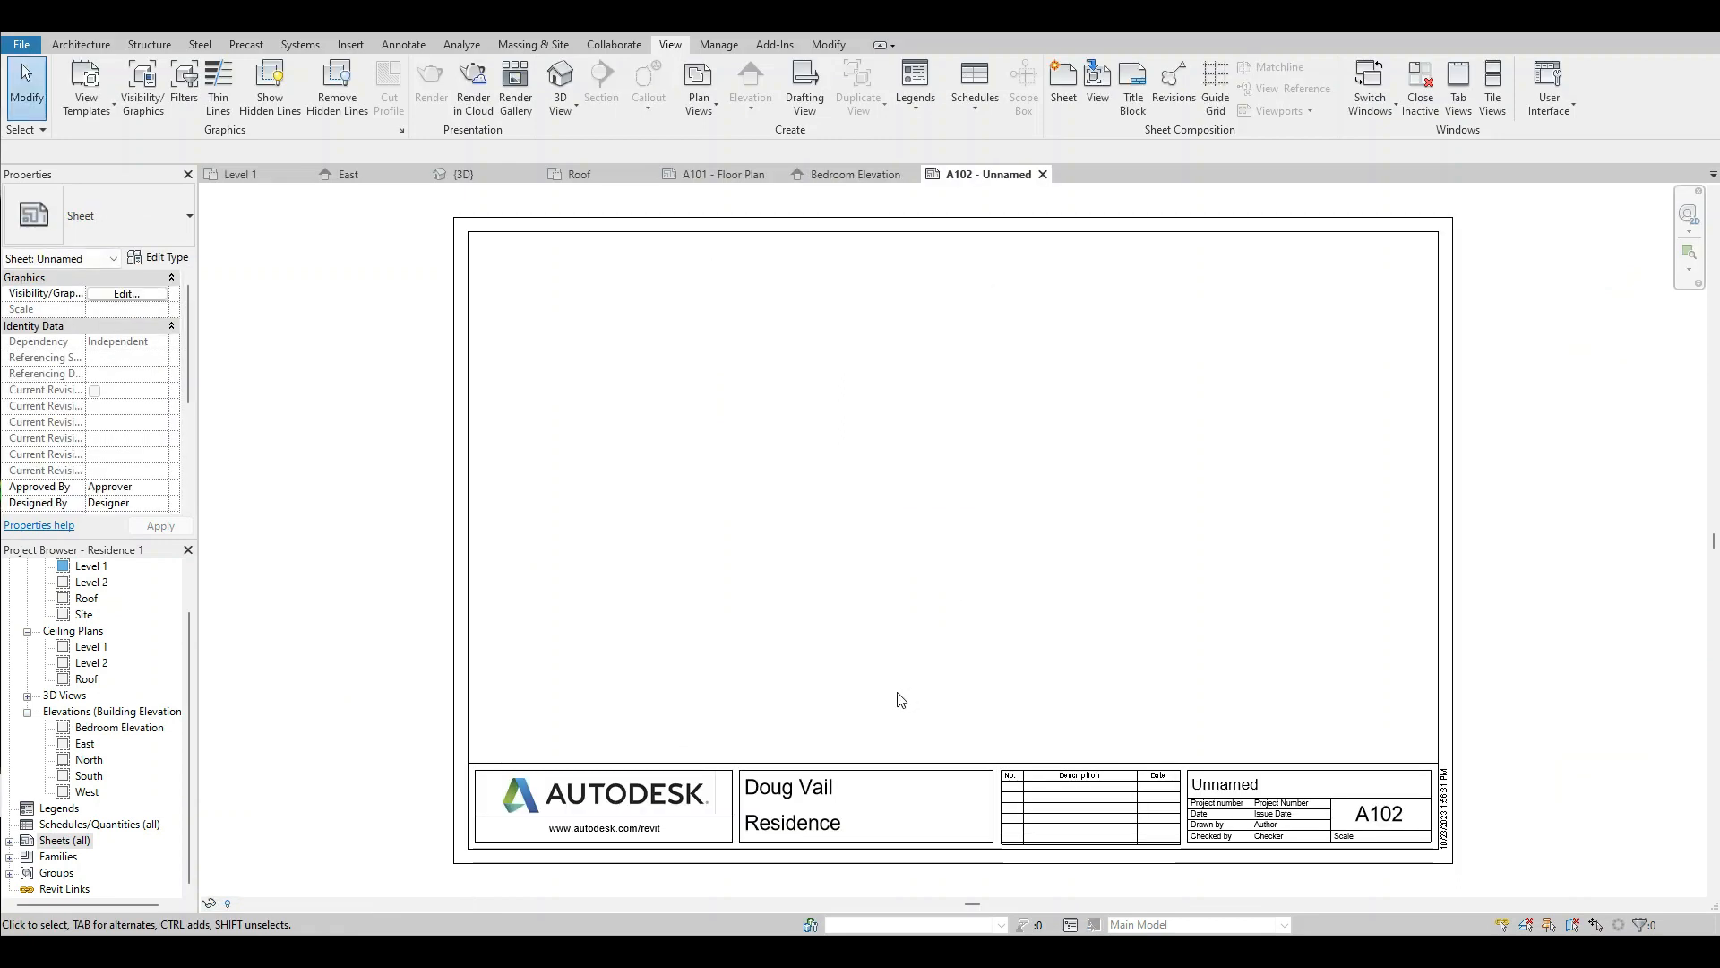
Change the sheet name in the A102 title block to Interior Elevations.
{"action": "left_click", "coordinate": [1216, 785]}
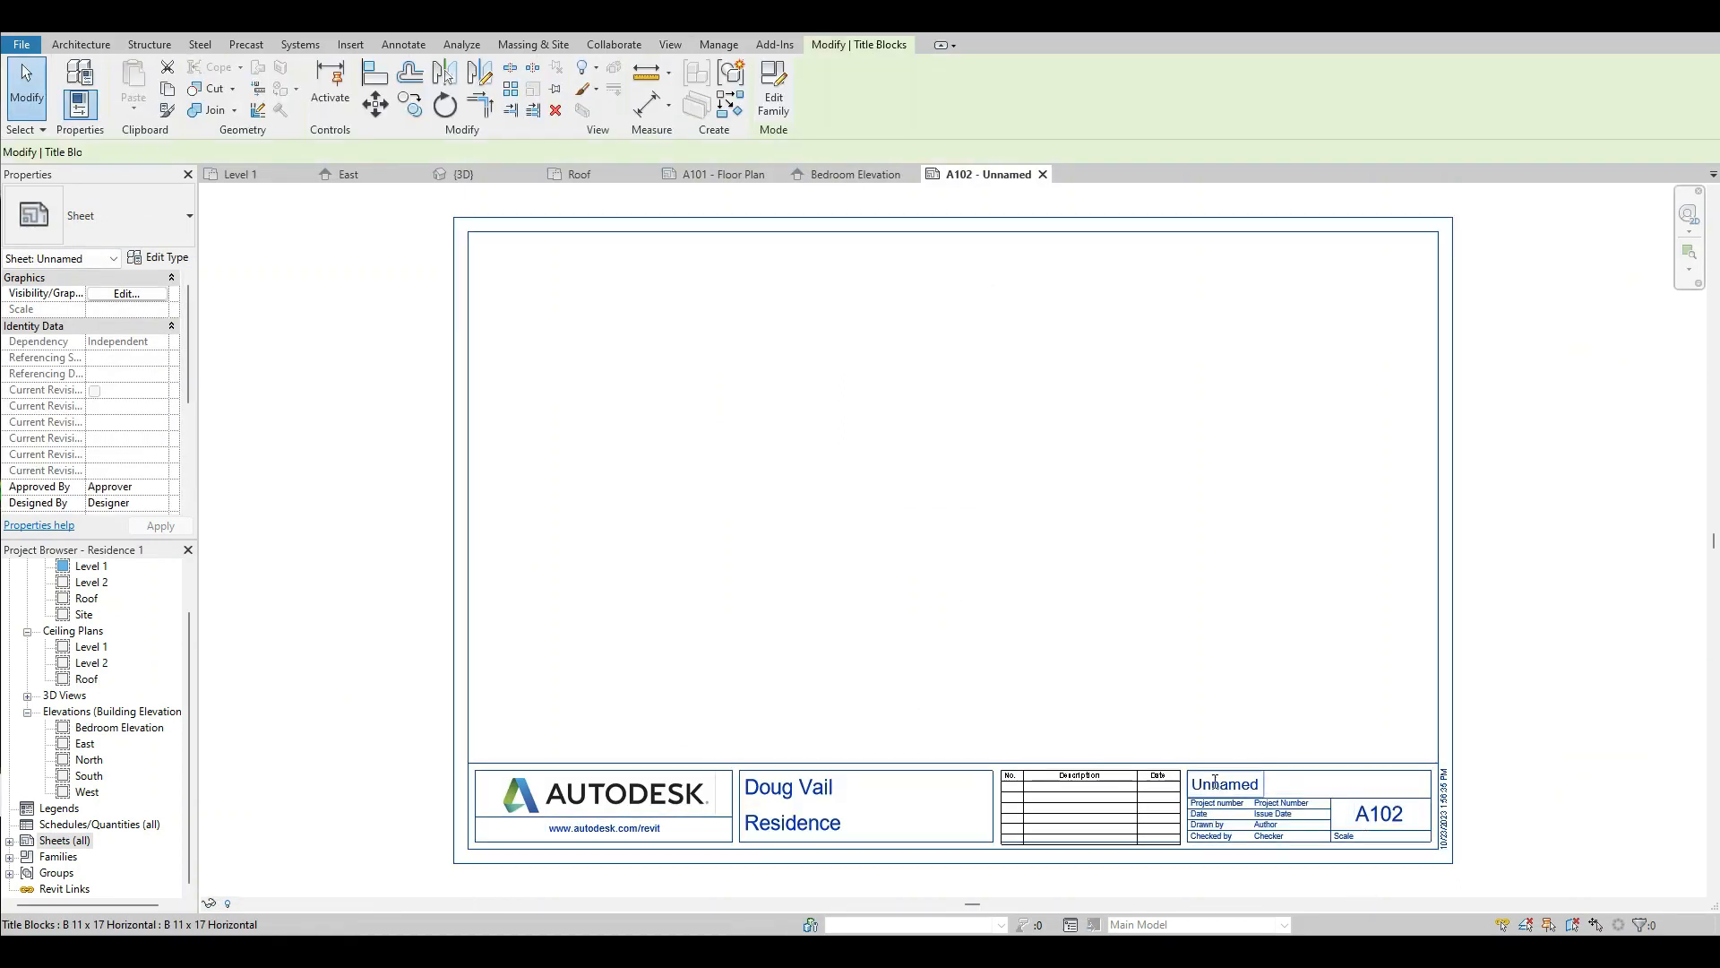
{"action": "left_click", "coordinate": [1216, 785]}
{"action": "key", "text": "BackSpace"}
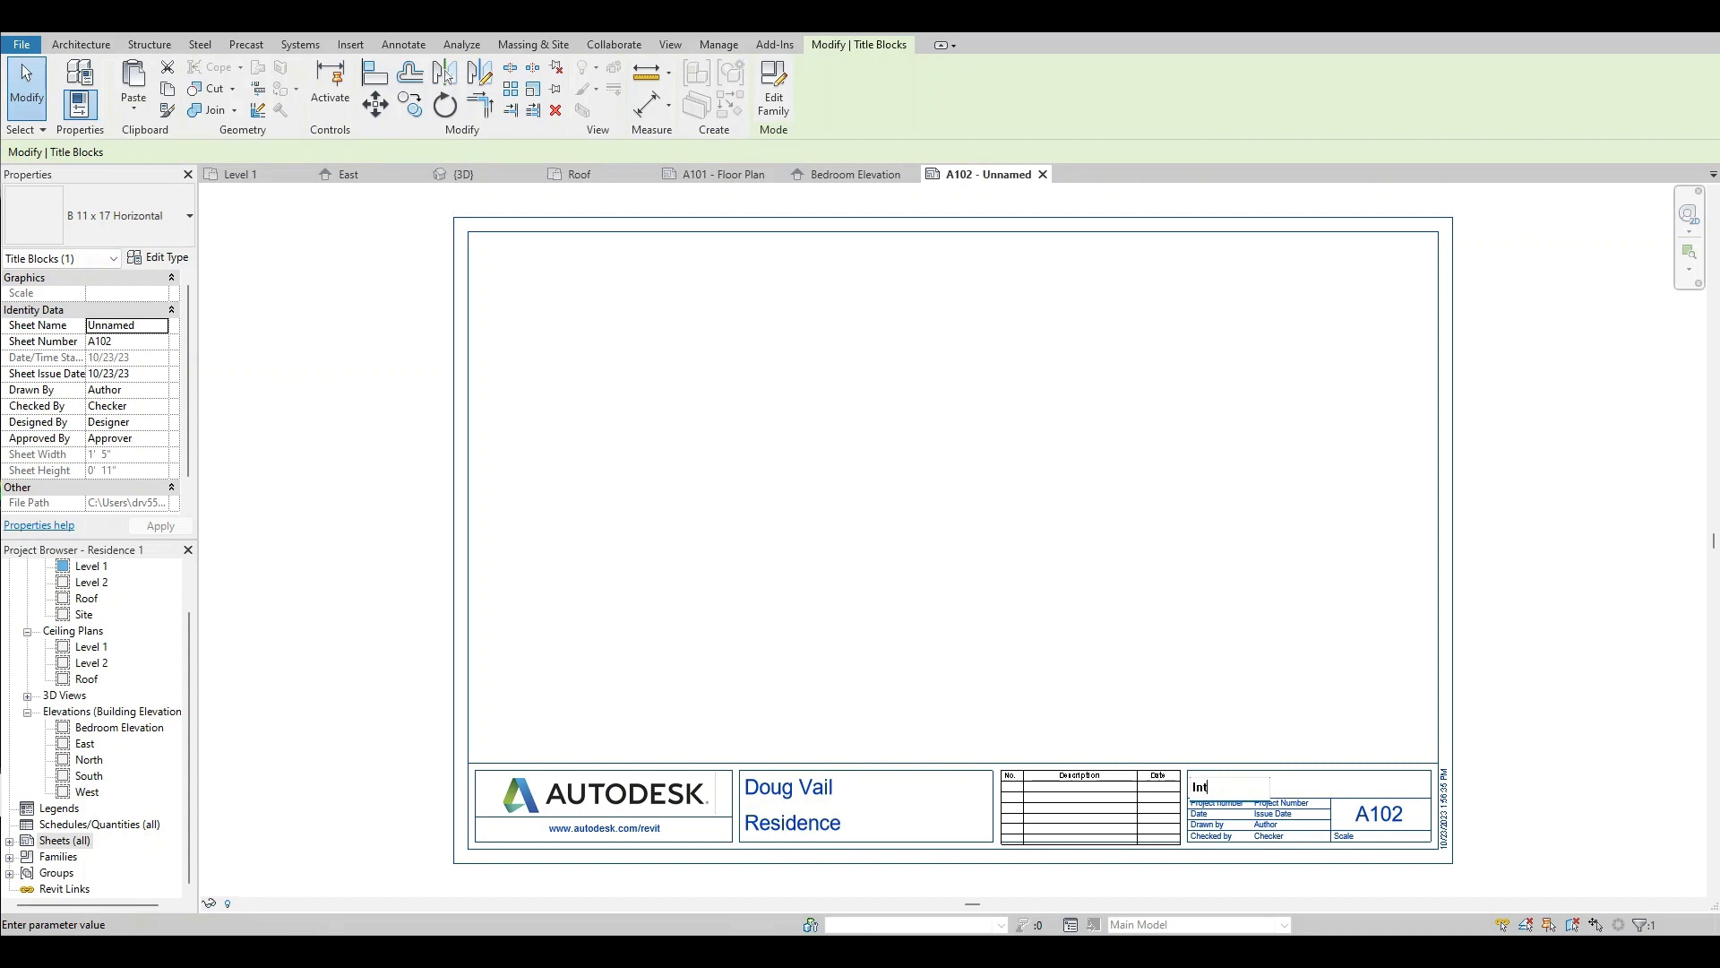
{"action": "type", "text": "Interior Elevations"}
{"action": "left_click", "coordinate": [1387, 663]}
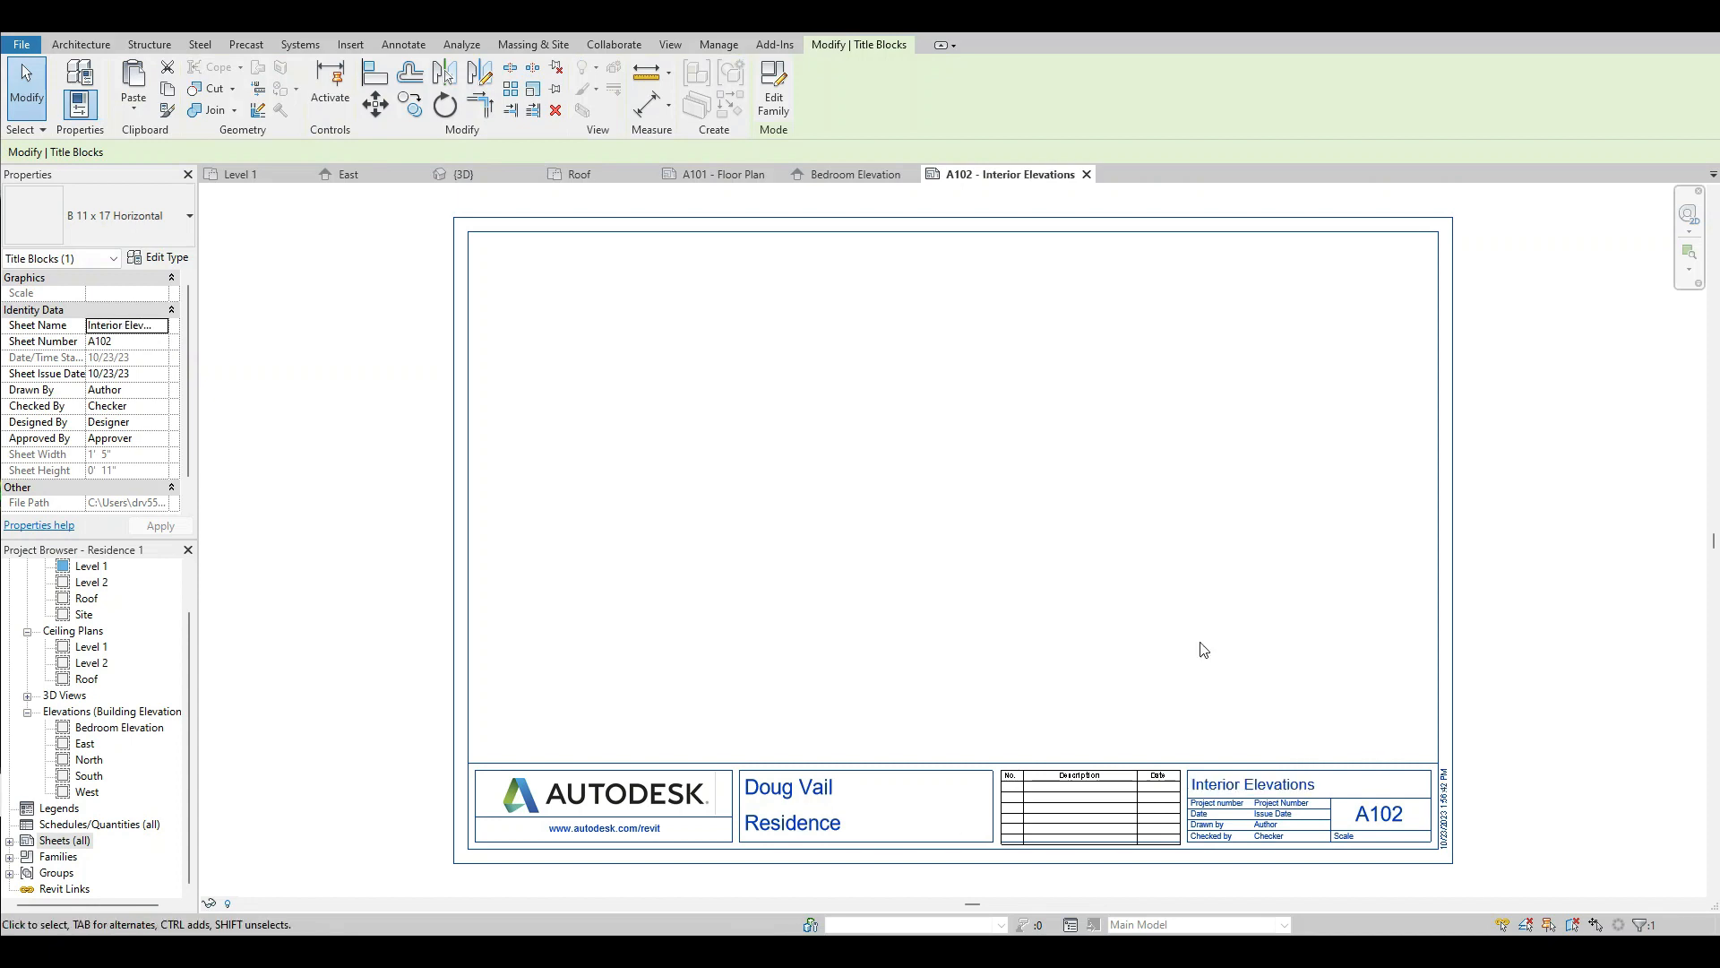
Place the Bedroom Elevation view on sheet A102 in the lower-right corner, just above the title block.
{"action": "left_click", "coordinate": [111, 728]}
{"action": "left_click_drag", "start_coordinate": [111, 733], "coordinate": [1072, 664]}
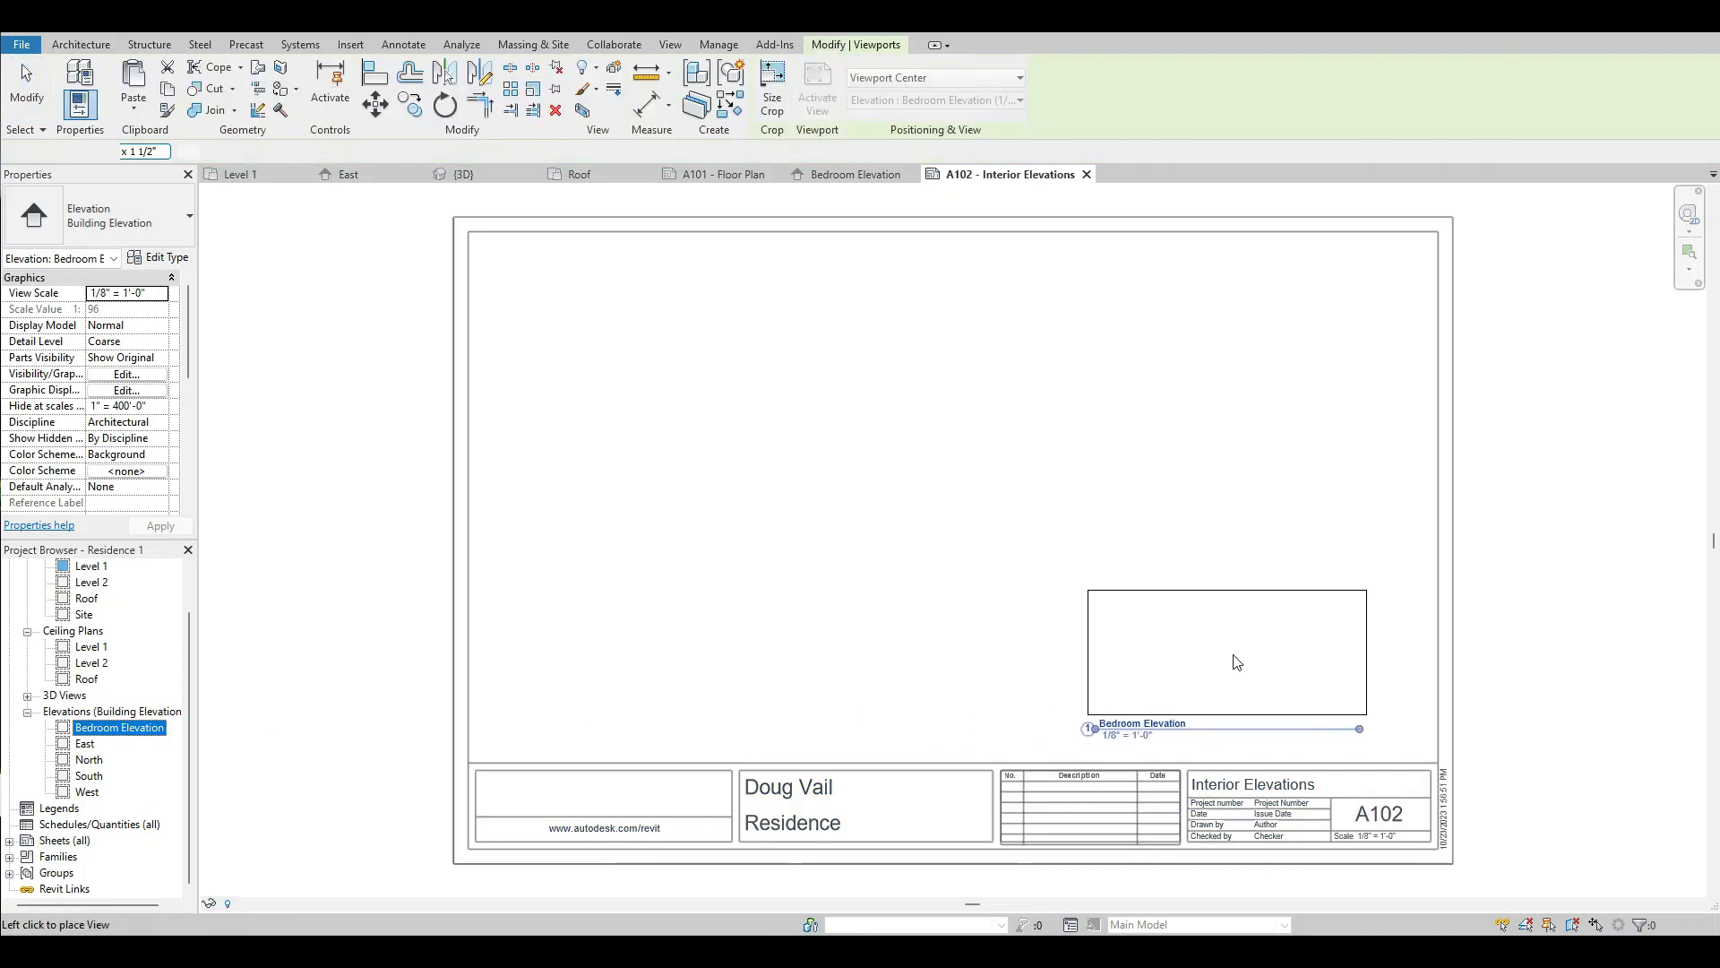
{"action": "left_click", "coordinate": [1271, 660]}
{"action": "left_click", "coordinate": [409, 547]}
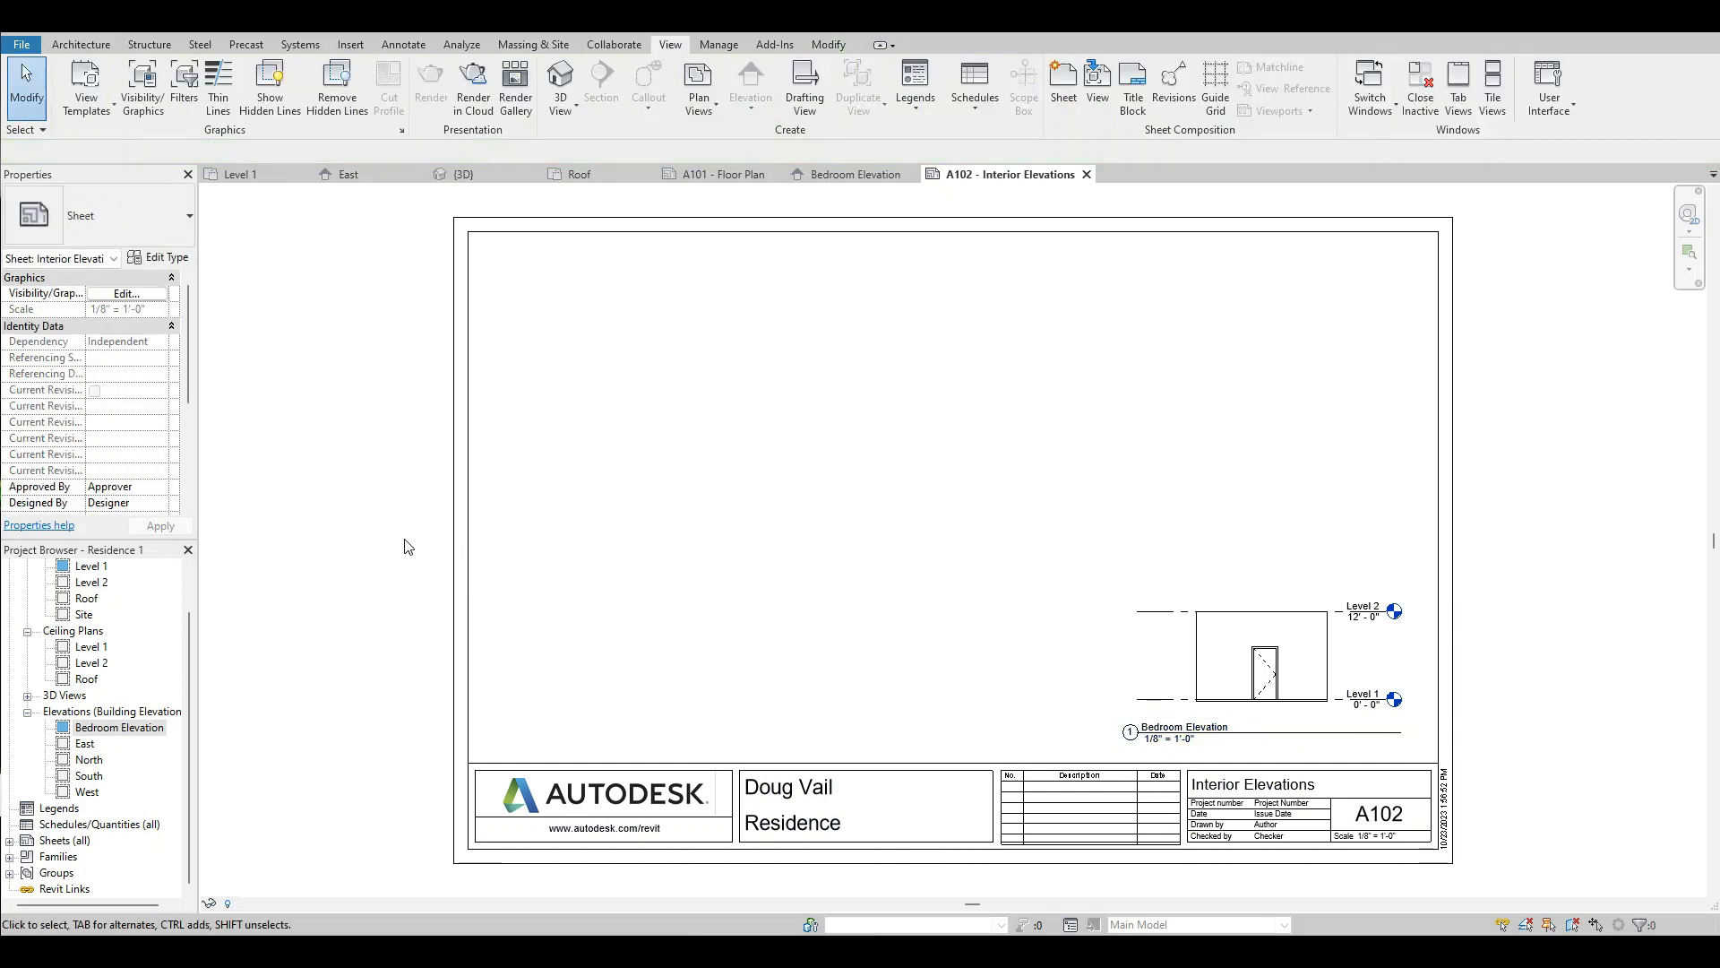
Open the Level 1 floor plan and add a downward-facing elevation view to the Master Bedroom marker.
{"action": "double_click", "coordinate": [92, 567]}
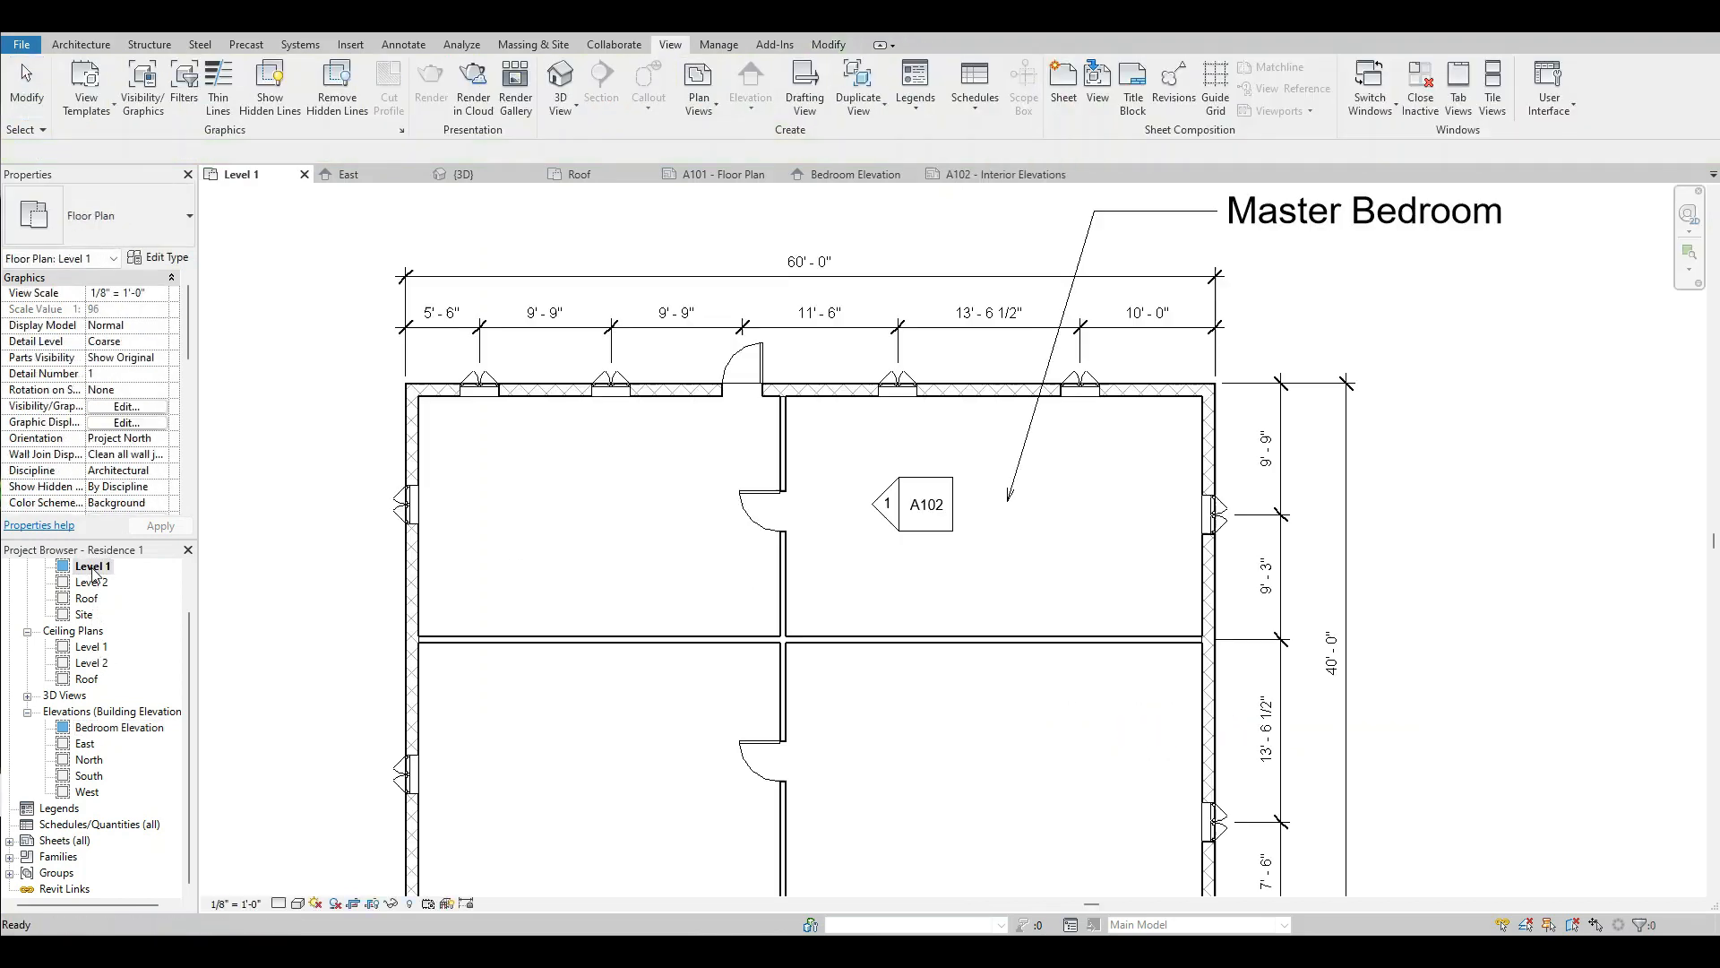
{"action": "left_click", "coordinate": [940, 539]}
{"action": "left_click", "coordinate": [925, 585]}
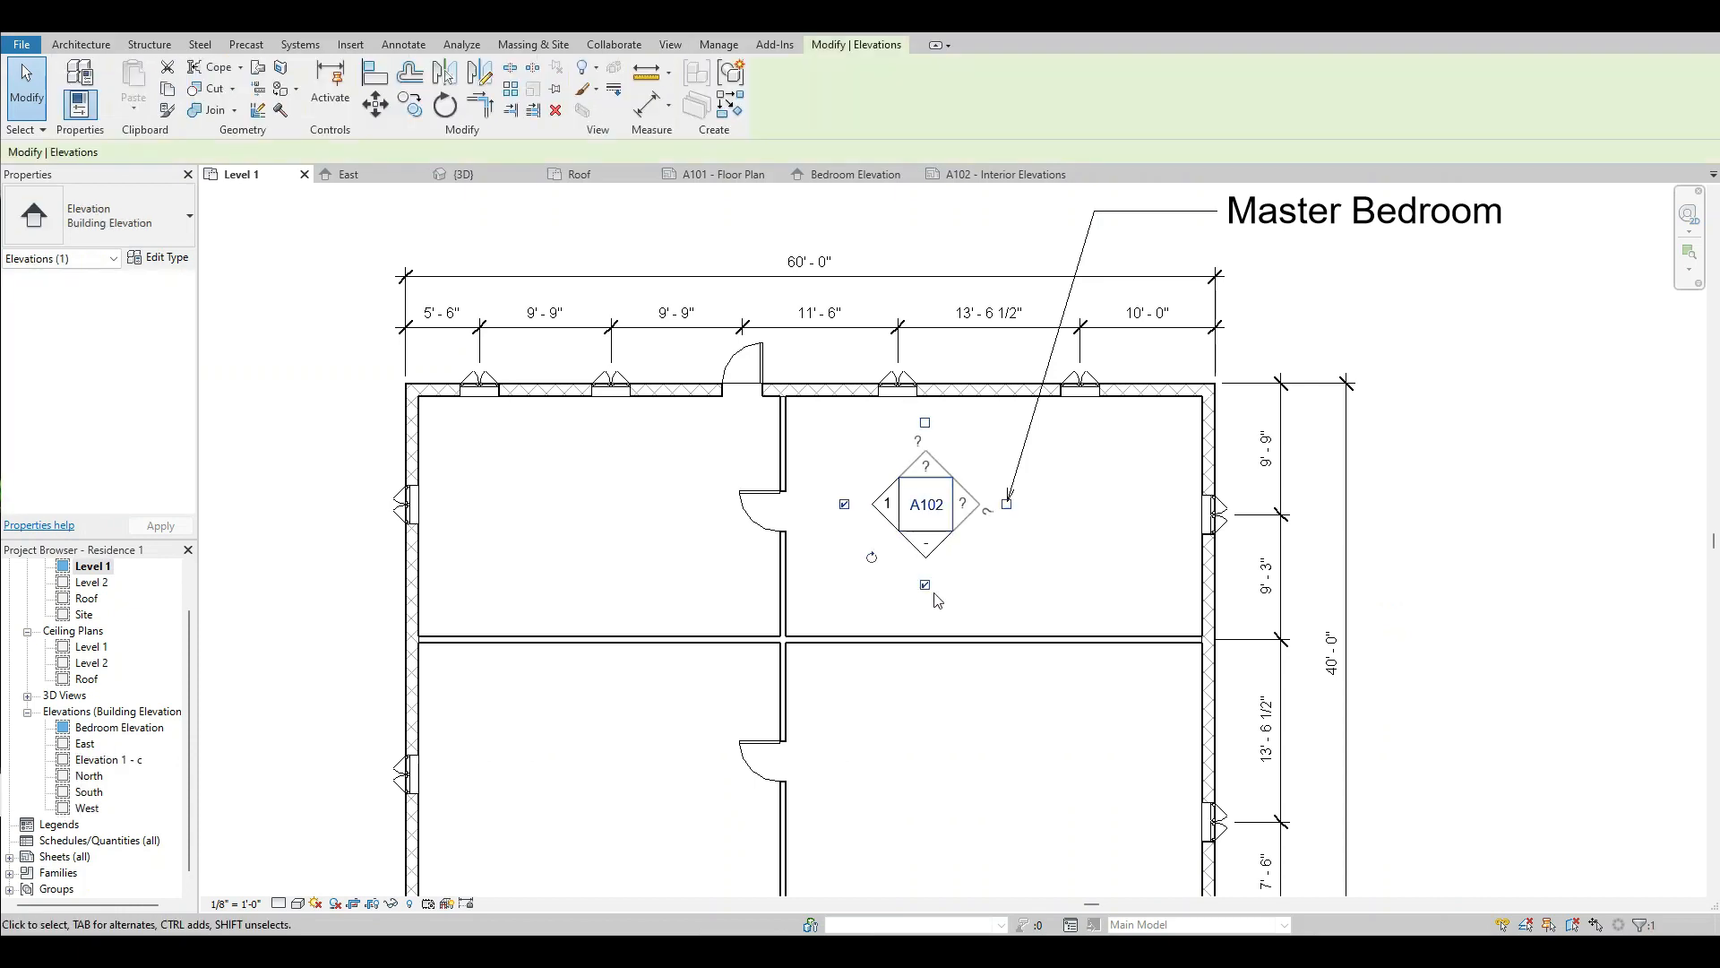
{"action": "left_click", "coordinate": [967, 594]}
Open the marker's downward-facing elevation view and raise its crop region's lower edge to just below Level 1.
{"action": "right_click", "coordinate": [936, 542]}
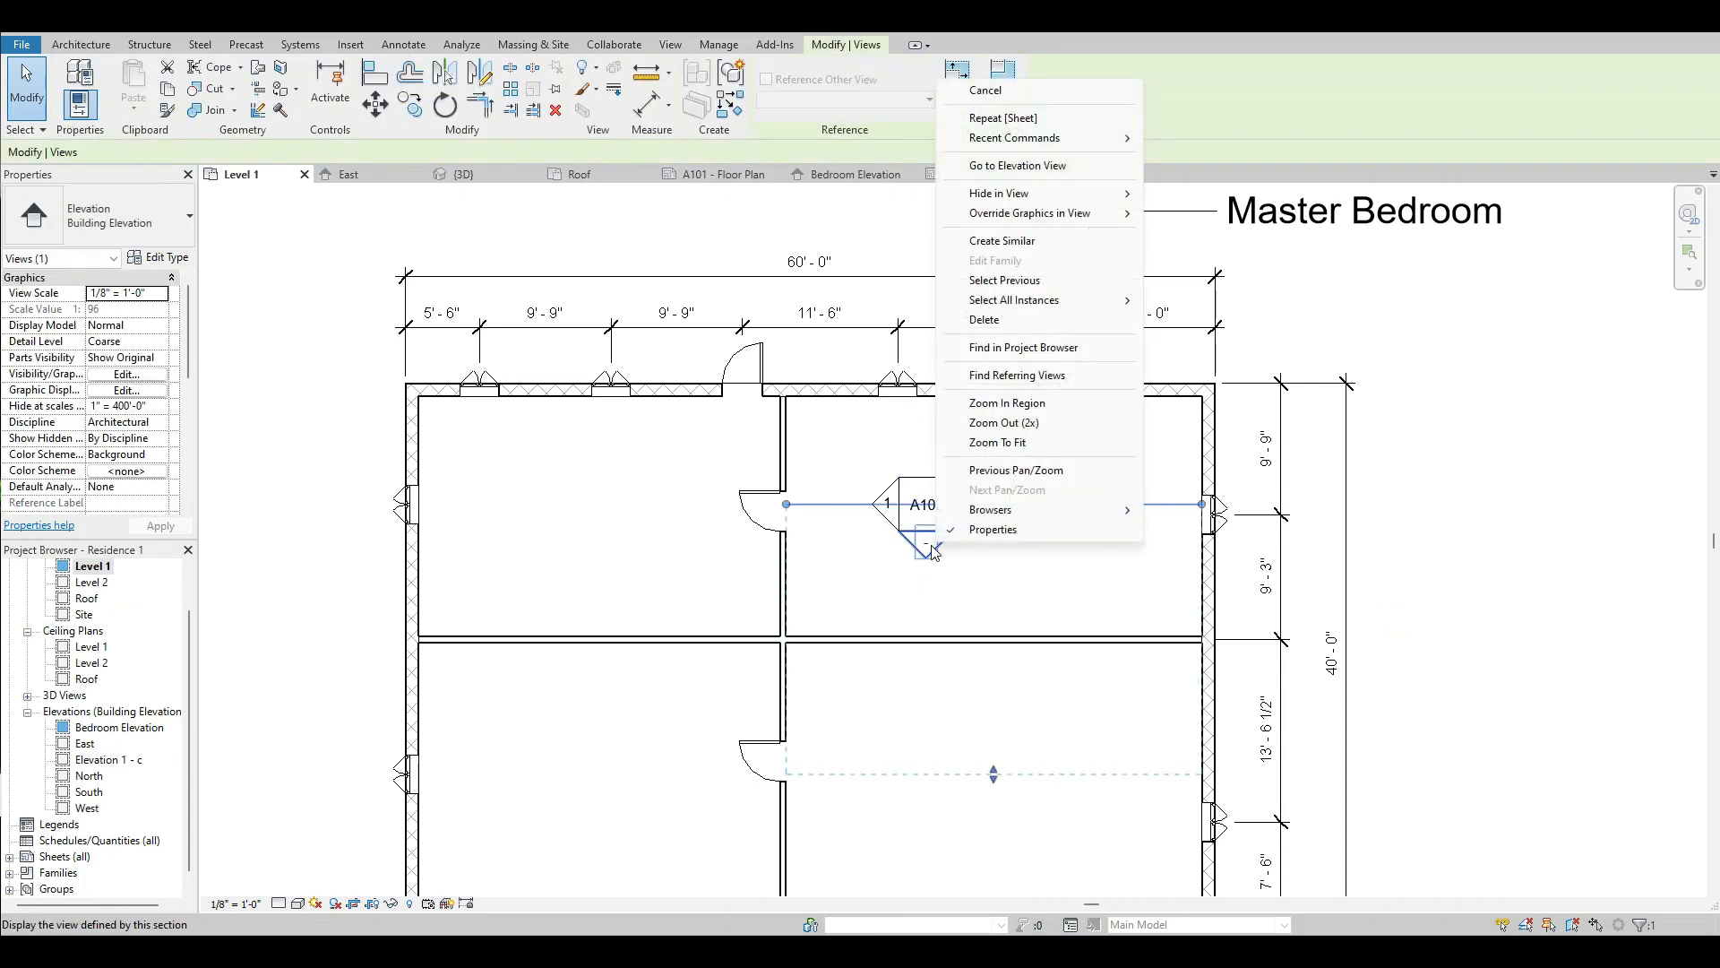
{"action": "left_click", "coordinate": [1003, 167]}
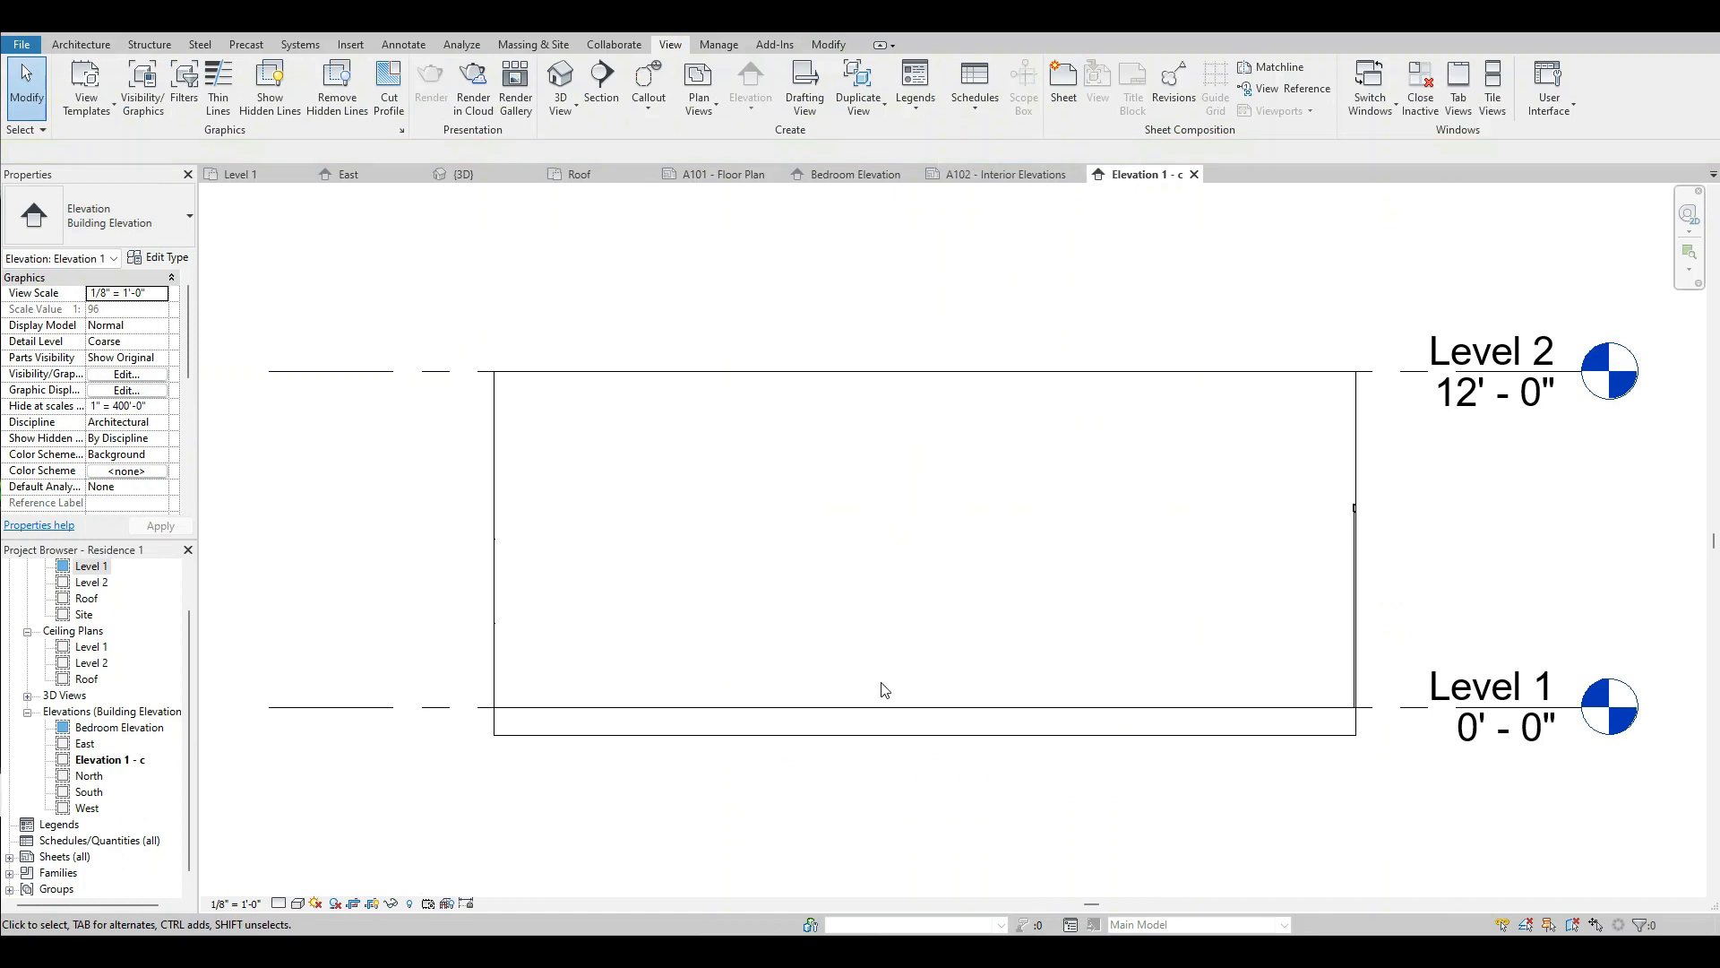
{"action": "left_click", "coordinate": [887, 735]}
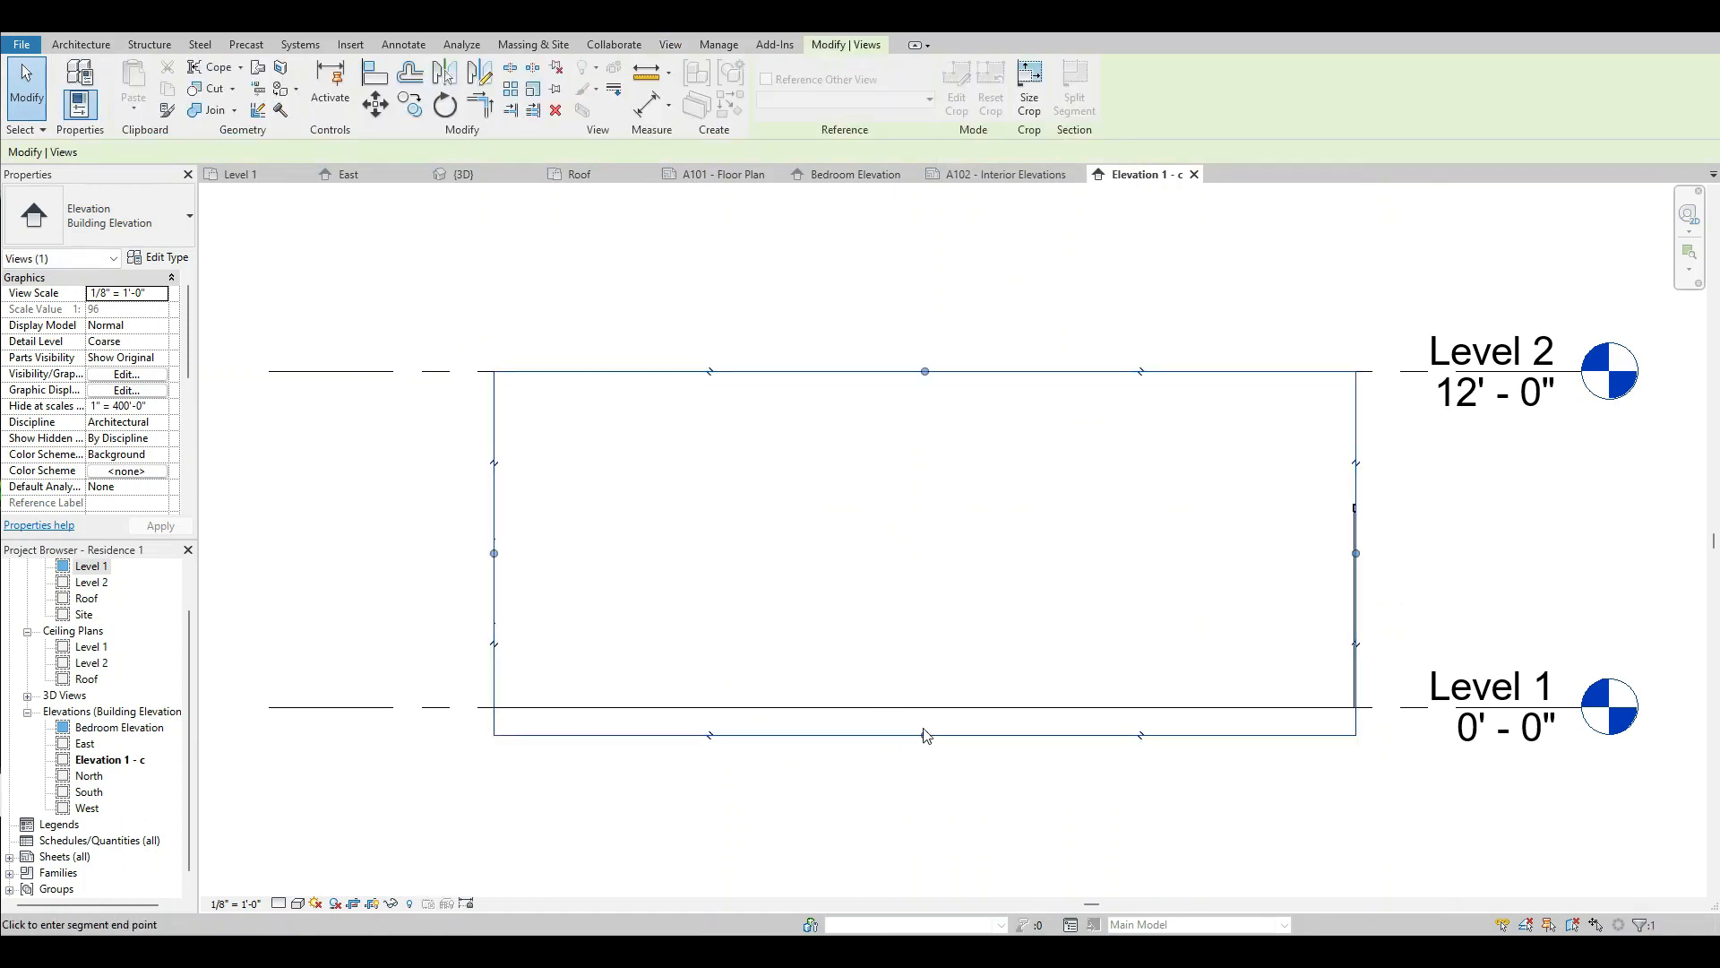
{"action": "left_click_drag", "start_coordinate": [926, 728], "coordinate": [925, 717]}
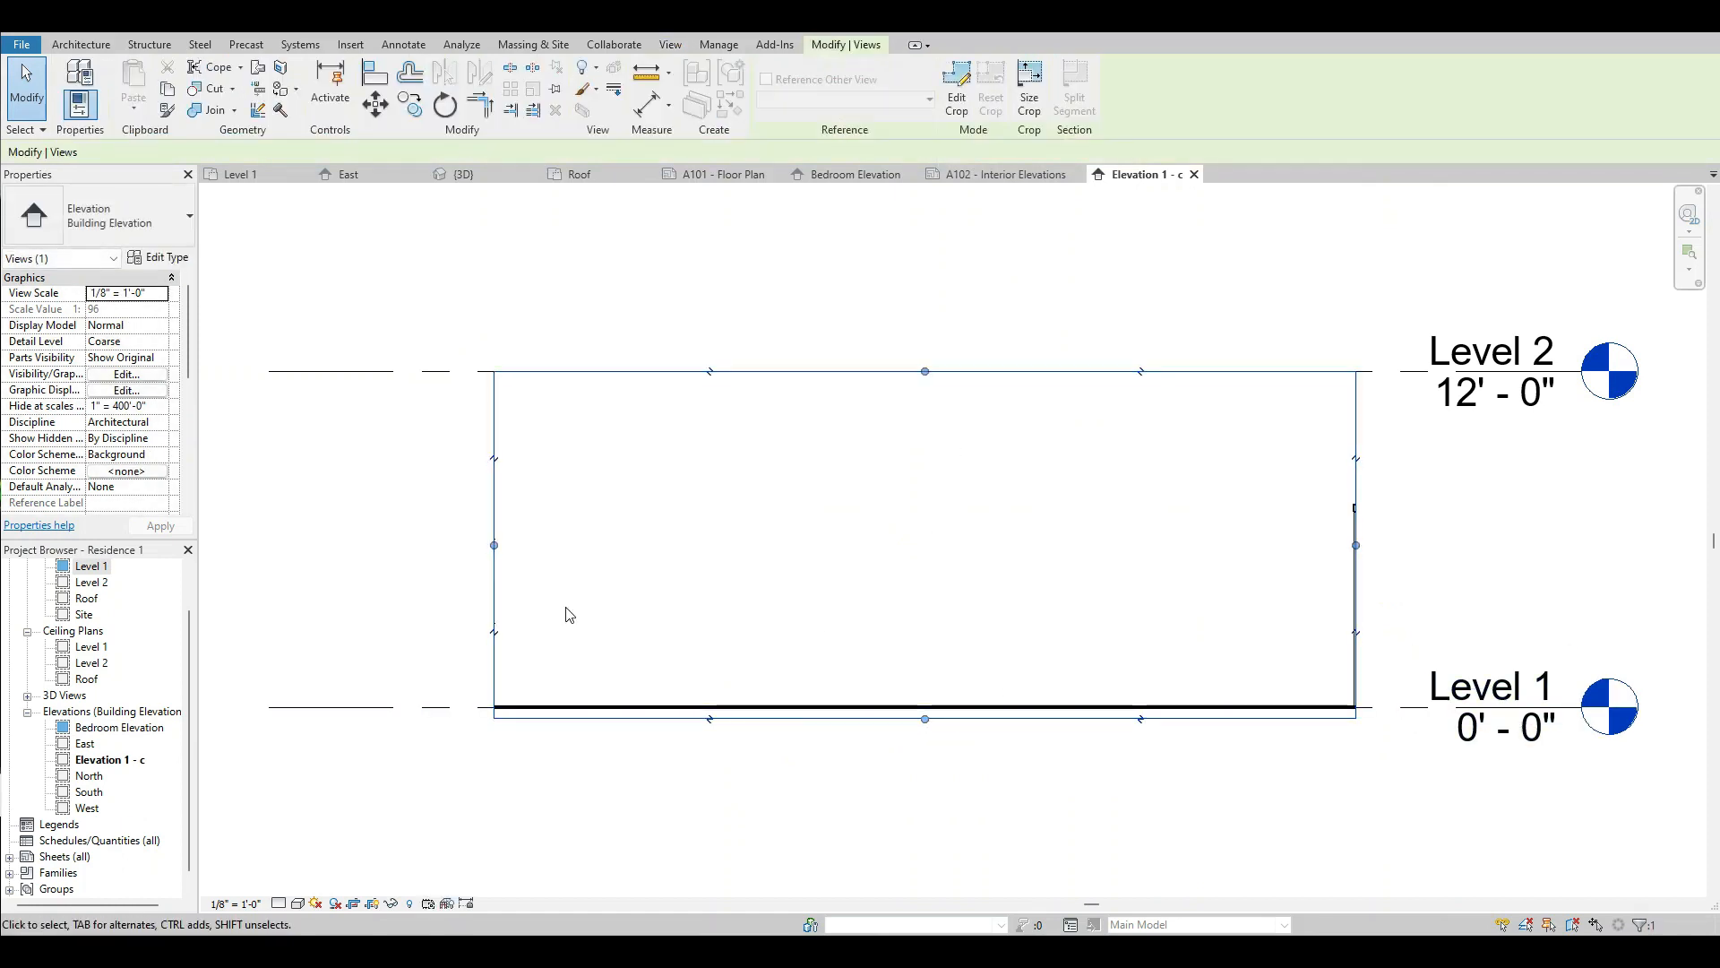
Rename the Elevation 1 - c view as Bedroom Elevation 2.
{"action": "right_click", "coordinate": [133, 761]}
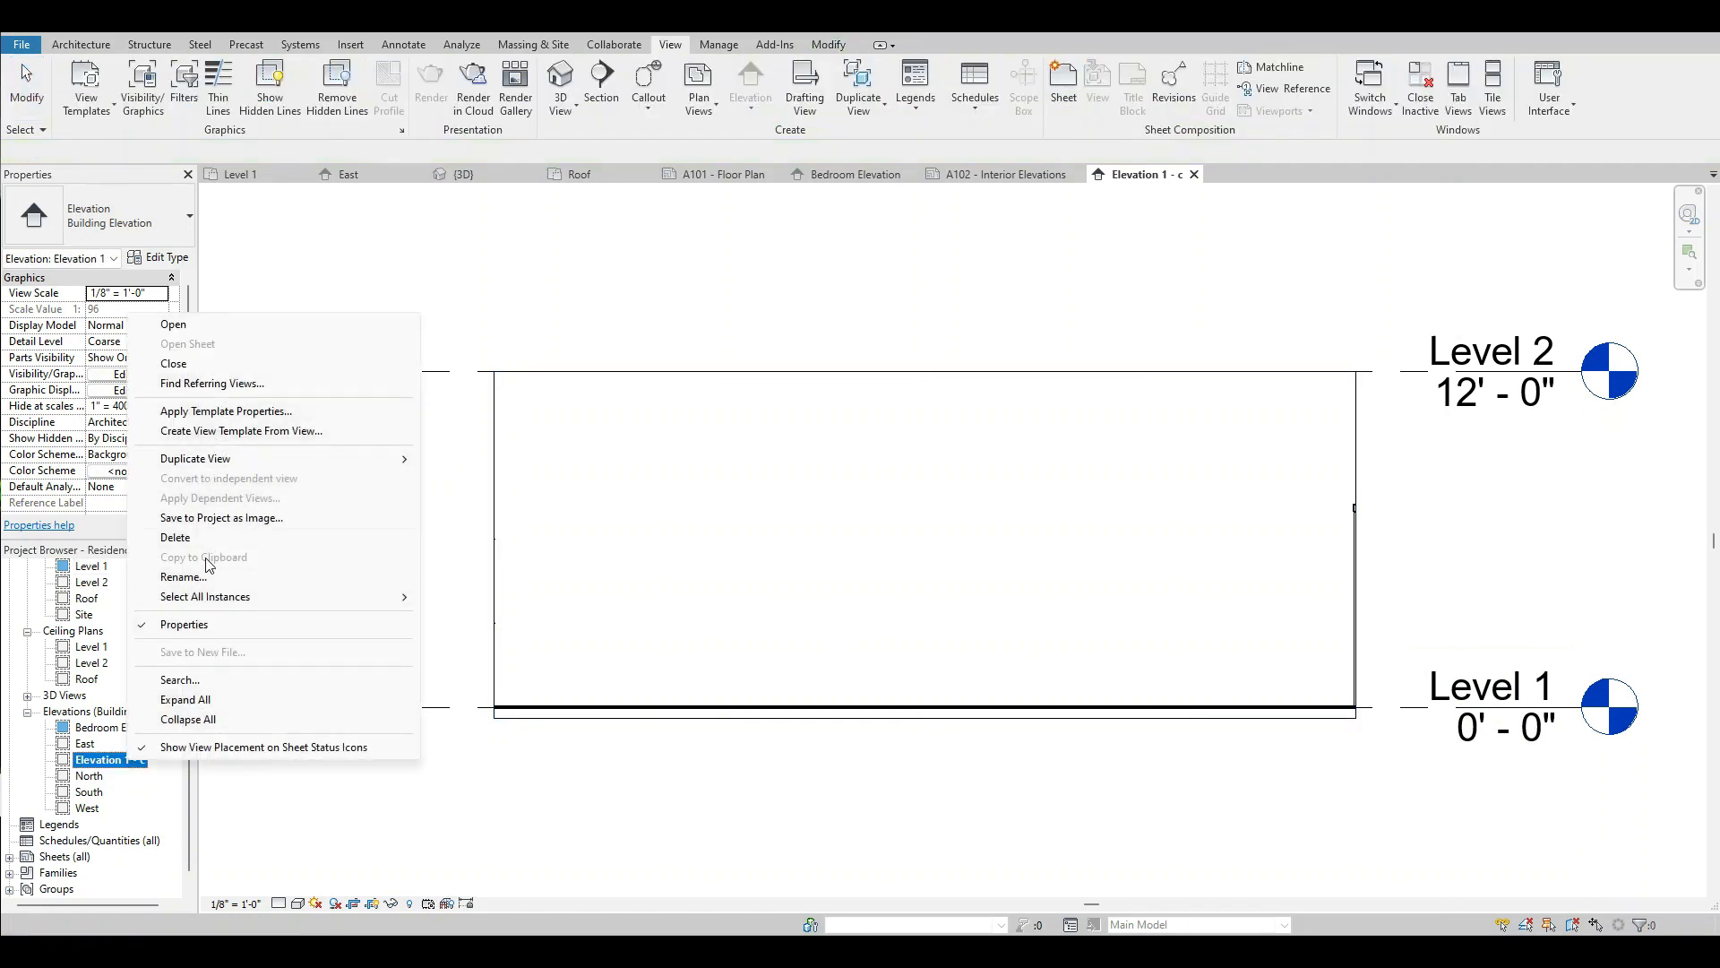
{"action": "left_click", "coordinate": [219, 580]}
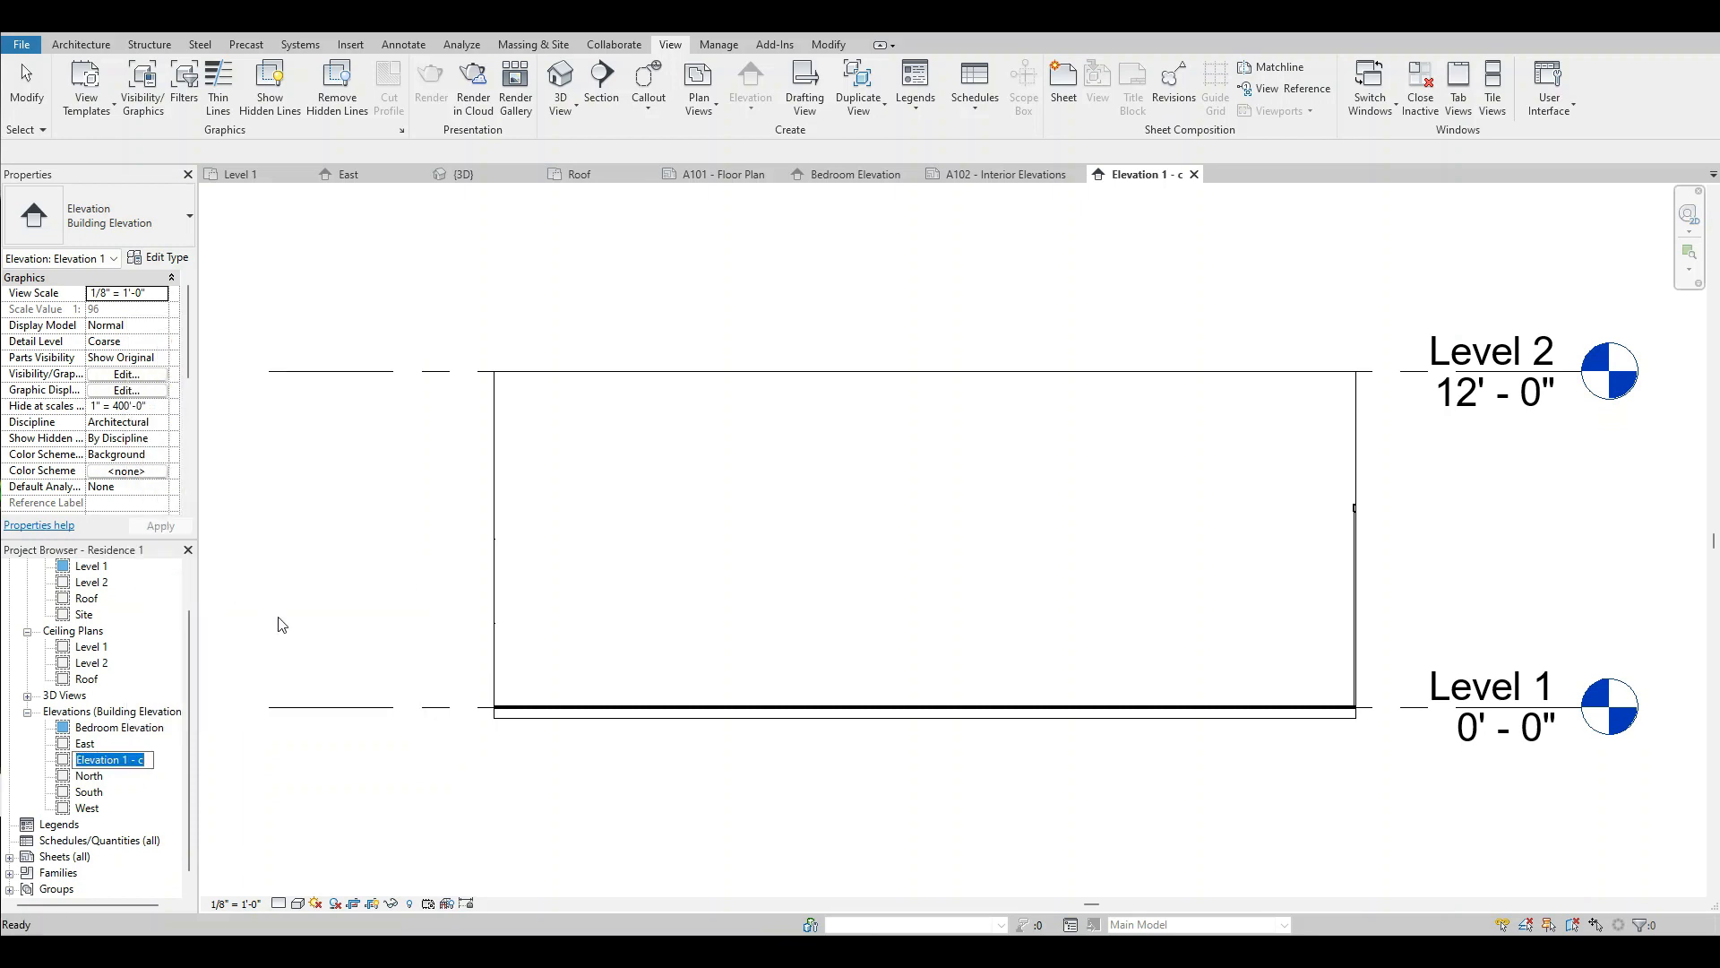
{"action": "type", "text": "Bedroom Elevation 2"}
{"action": "key", "text": "Return"}
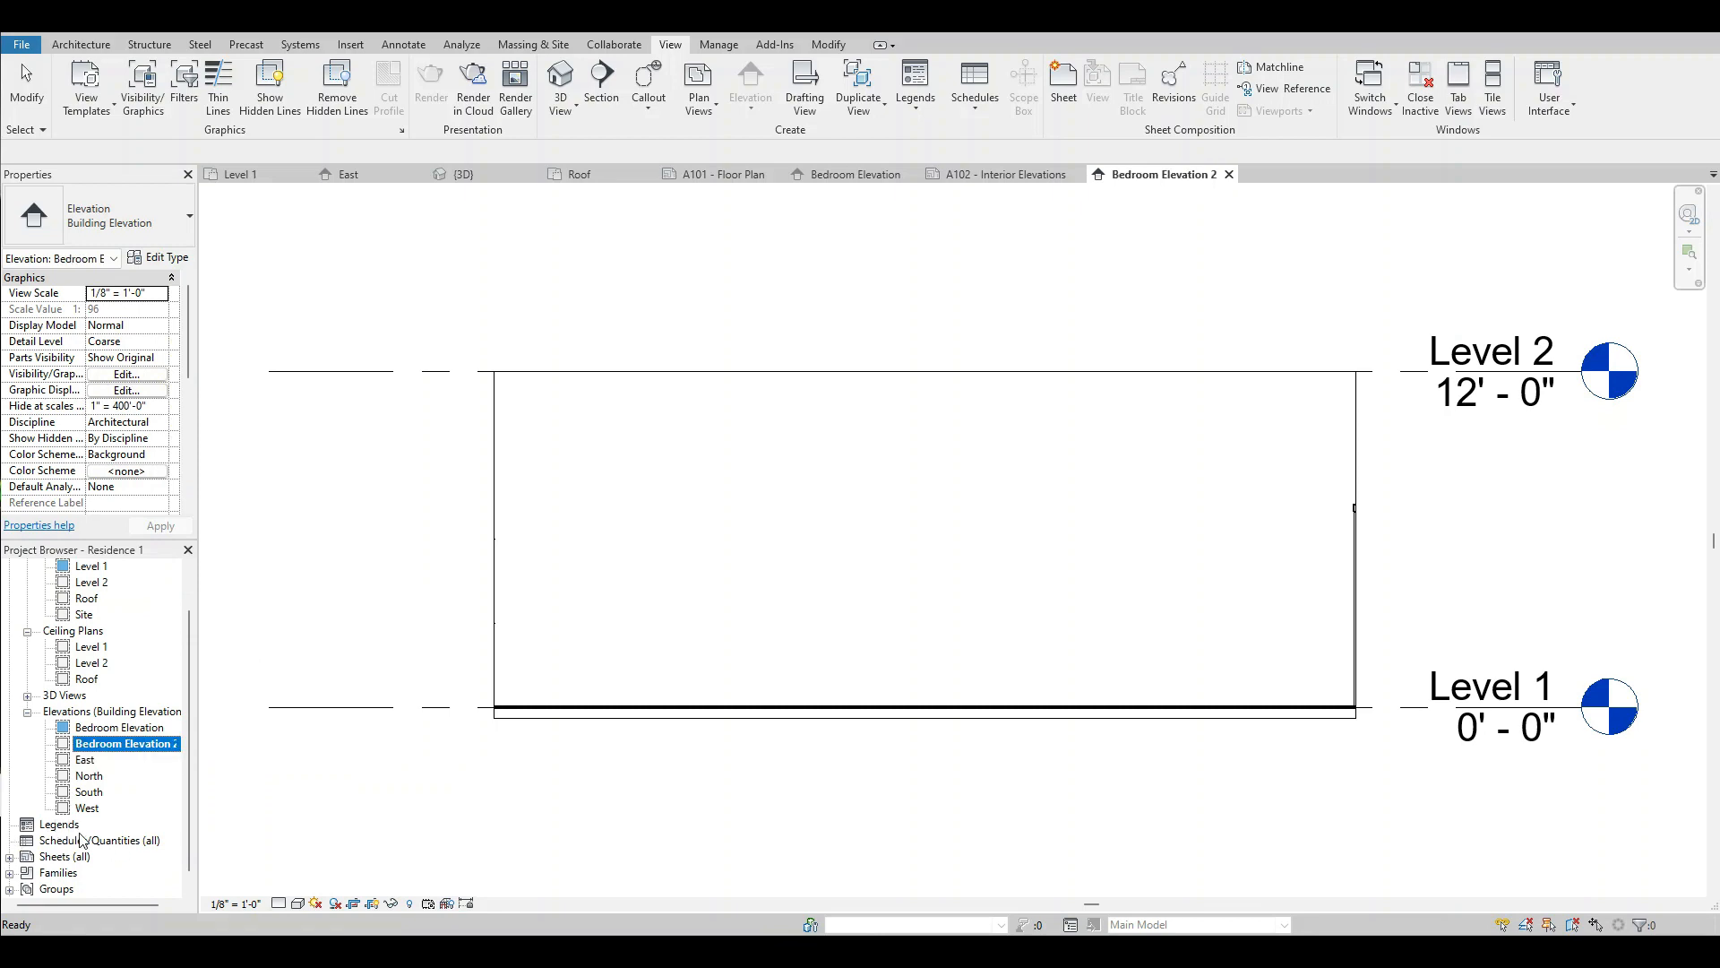
Expand the project's list of sheets and open sheet A102 - Interior Elevations.
{"action": "left_click", "coordinate": [65, 857]}
{"action": "right_click", "coordinate": [72, 861]}
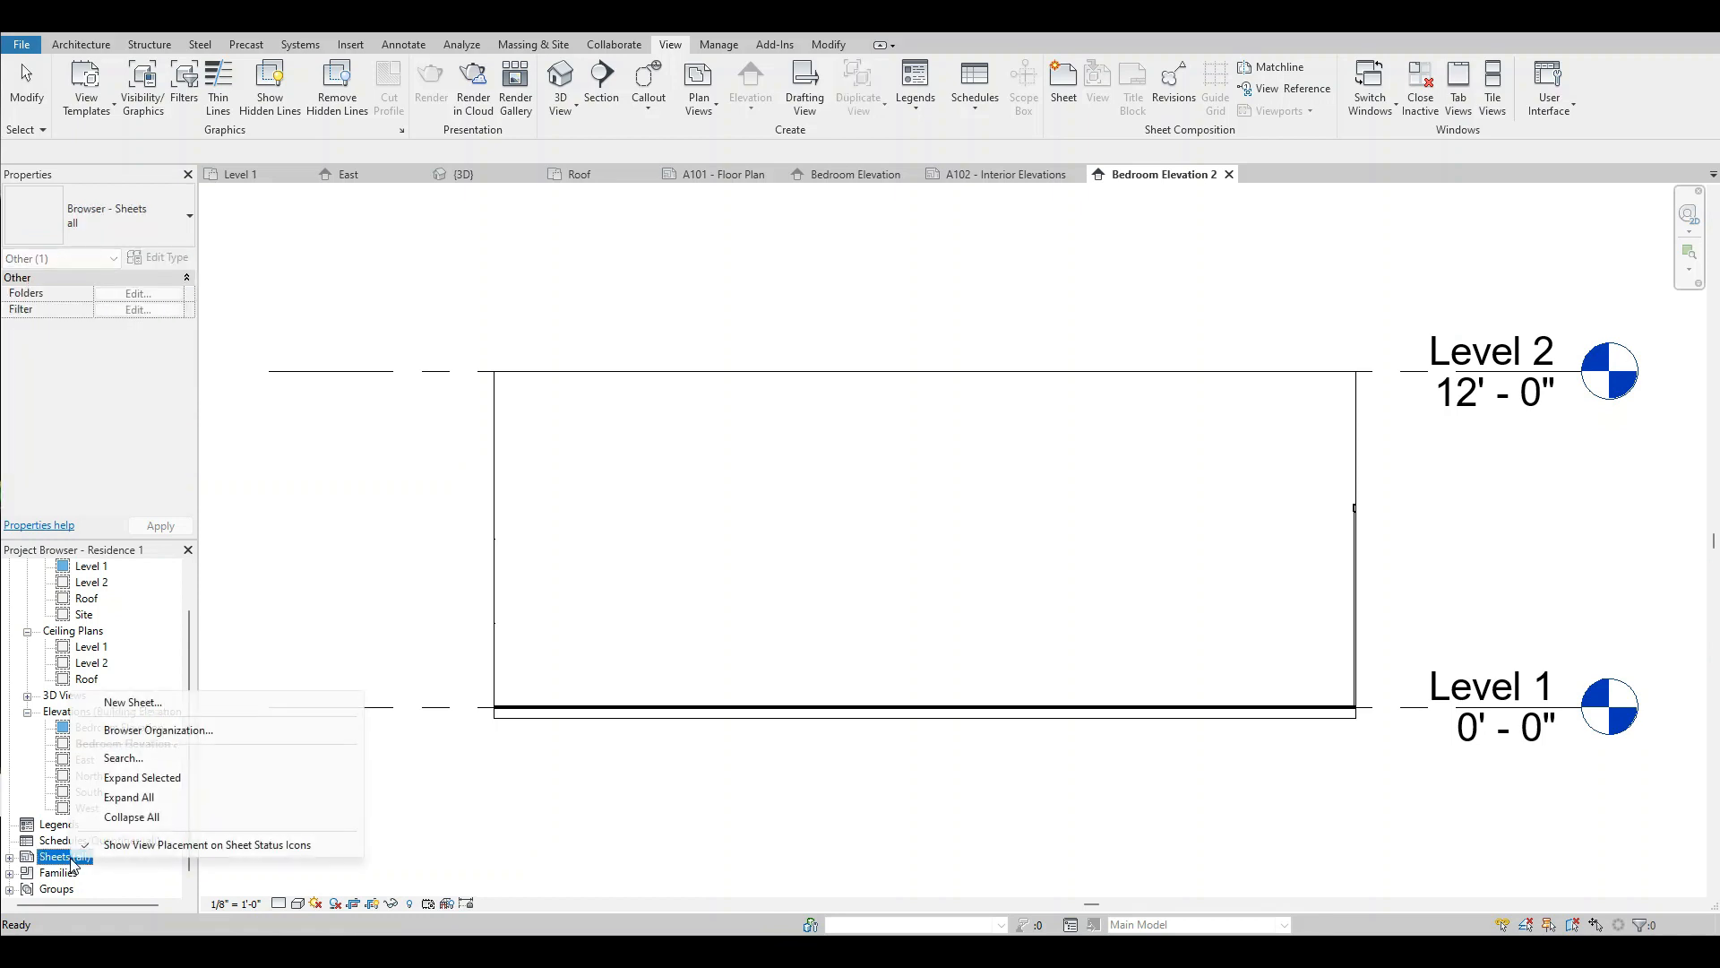
{"action": "left_click", "coordinate": [9, 857]}
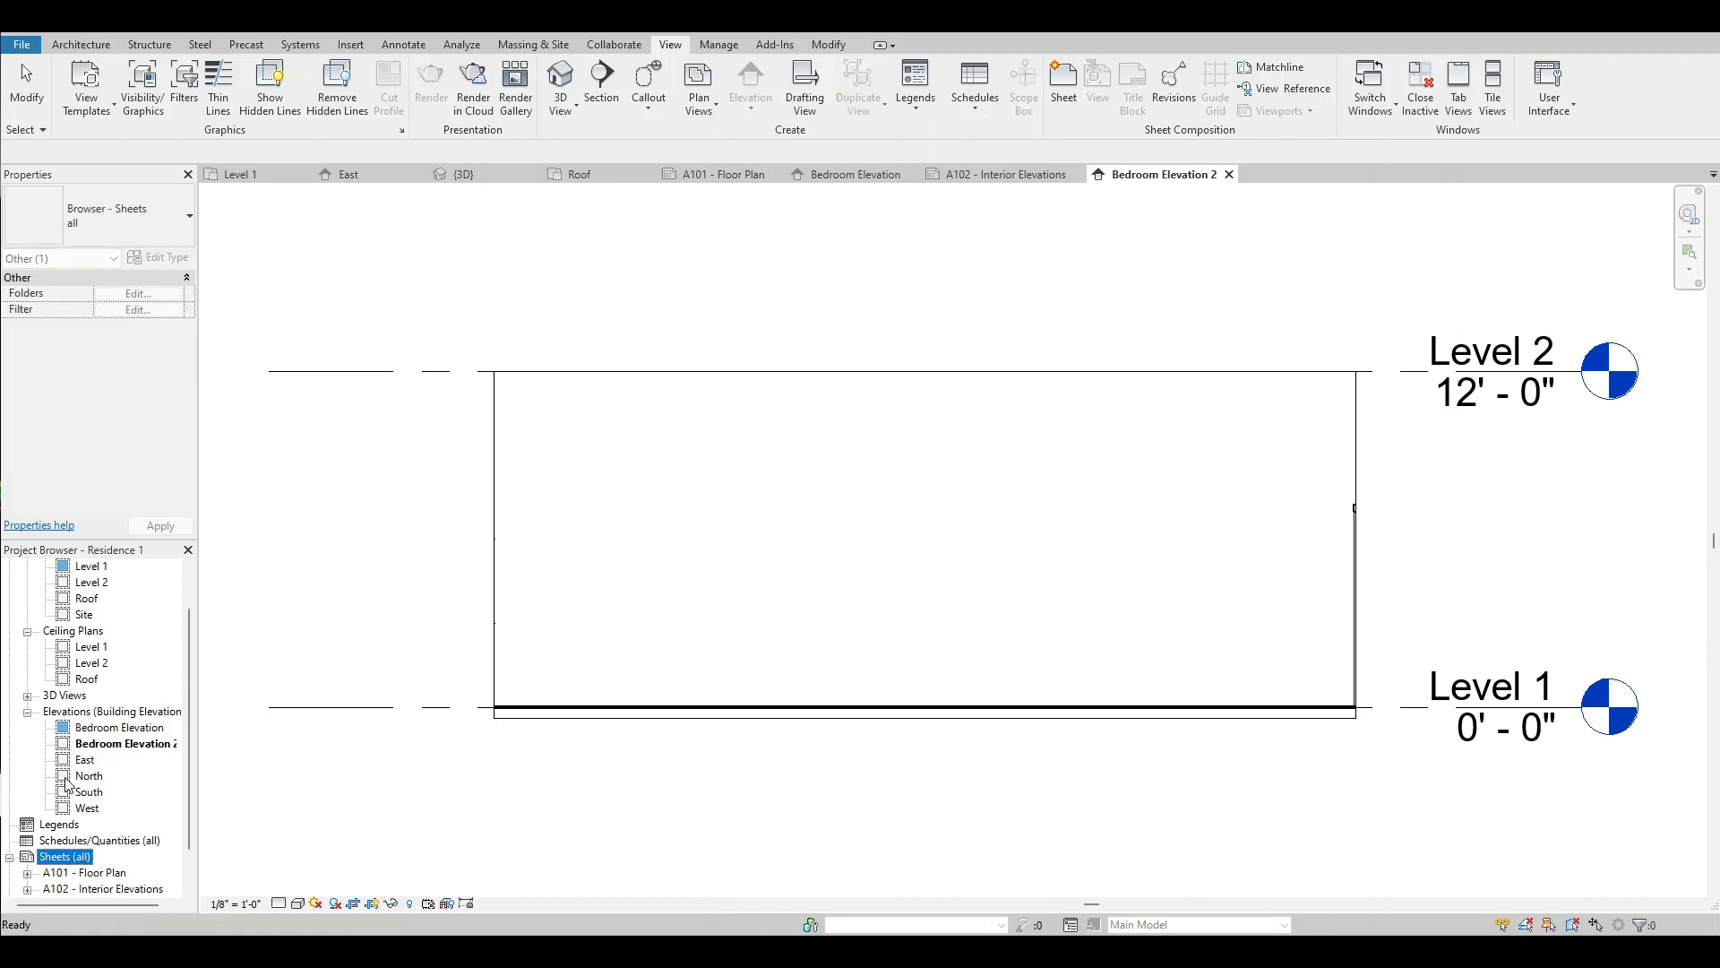
{"action": "left_click", "coordinate": [9, 857]}
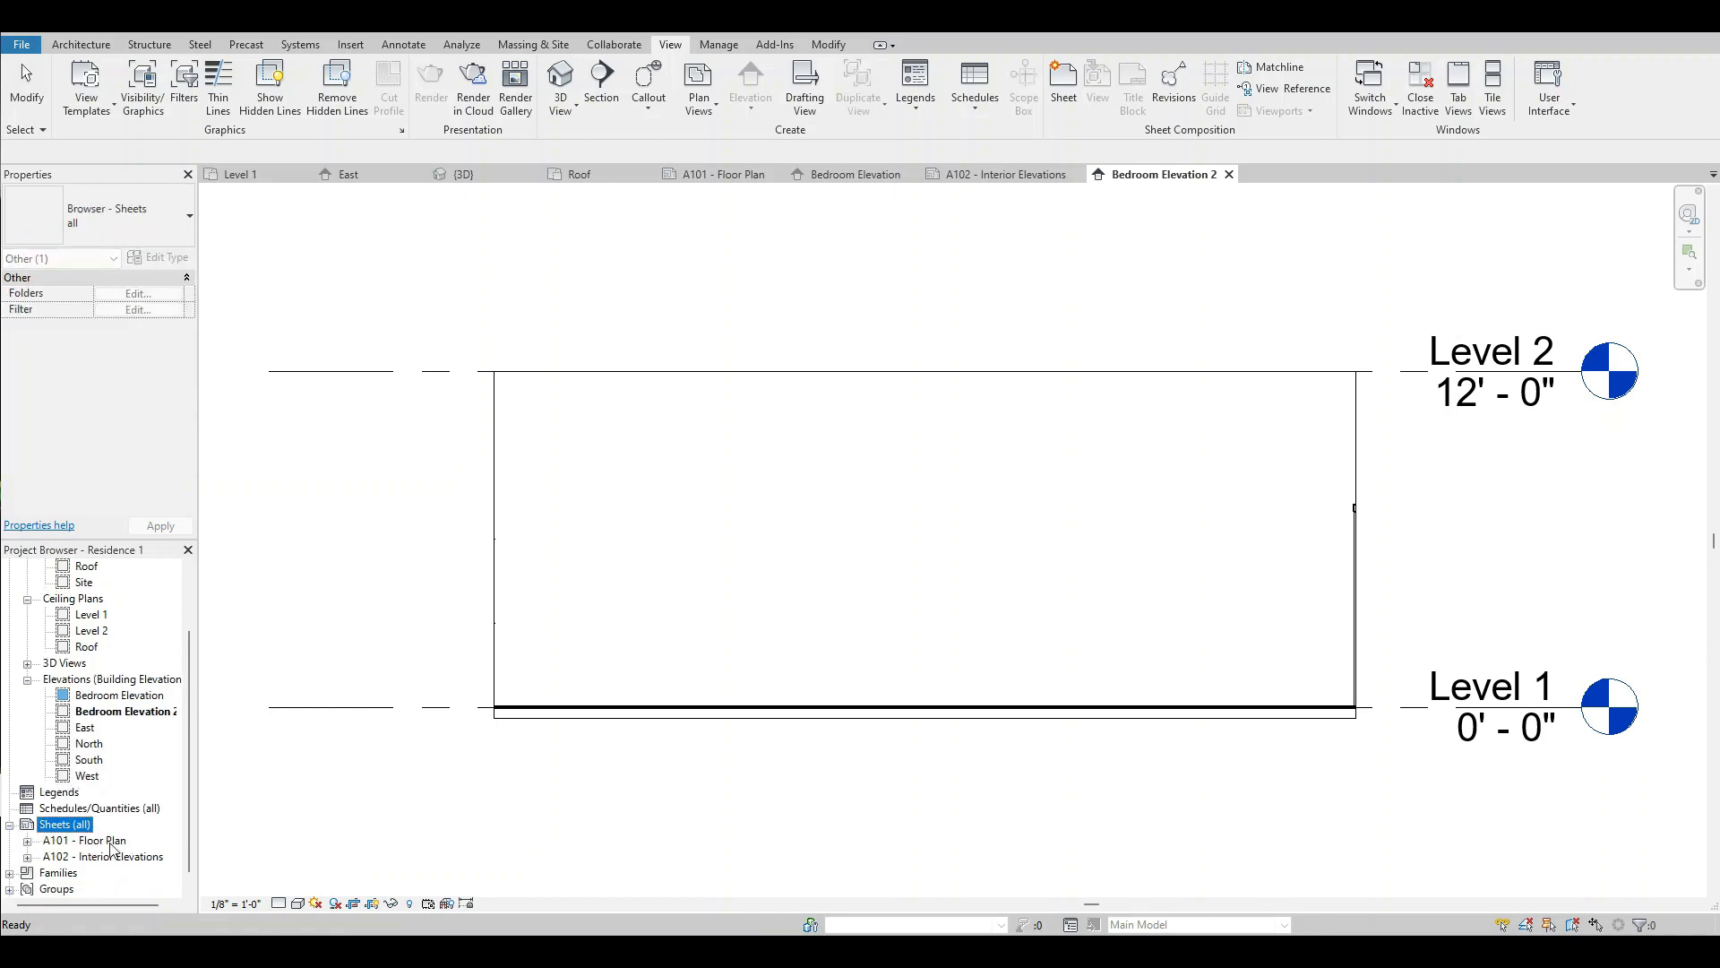
{"action": "double_click", "coordinate": [106, 857]}
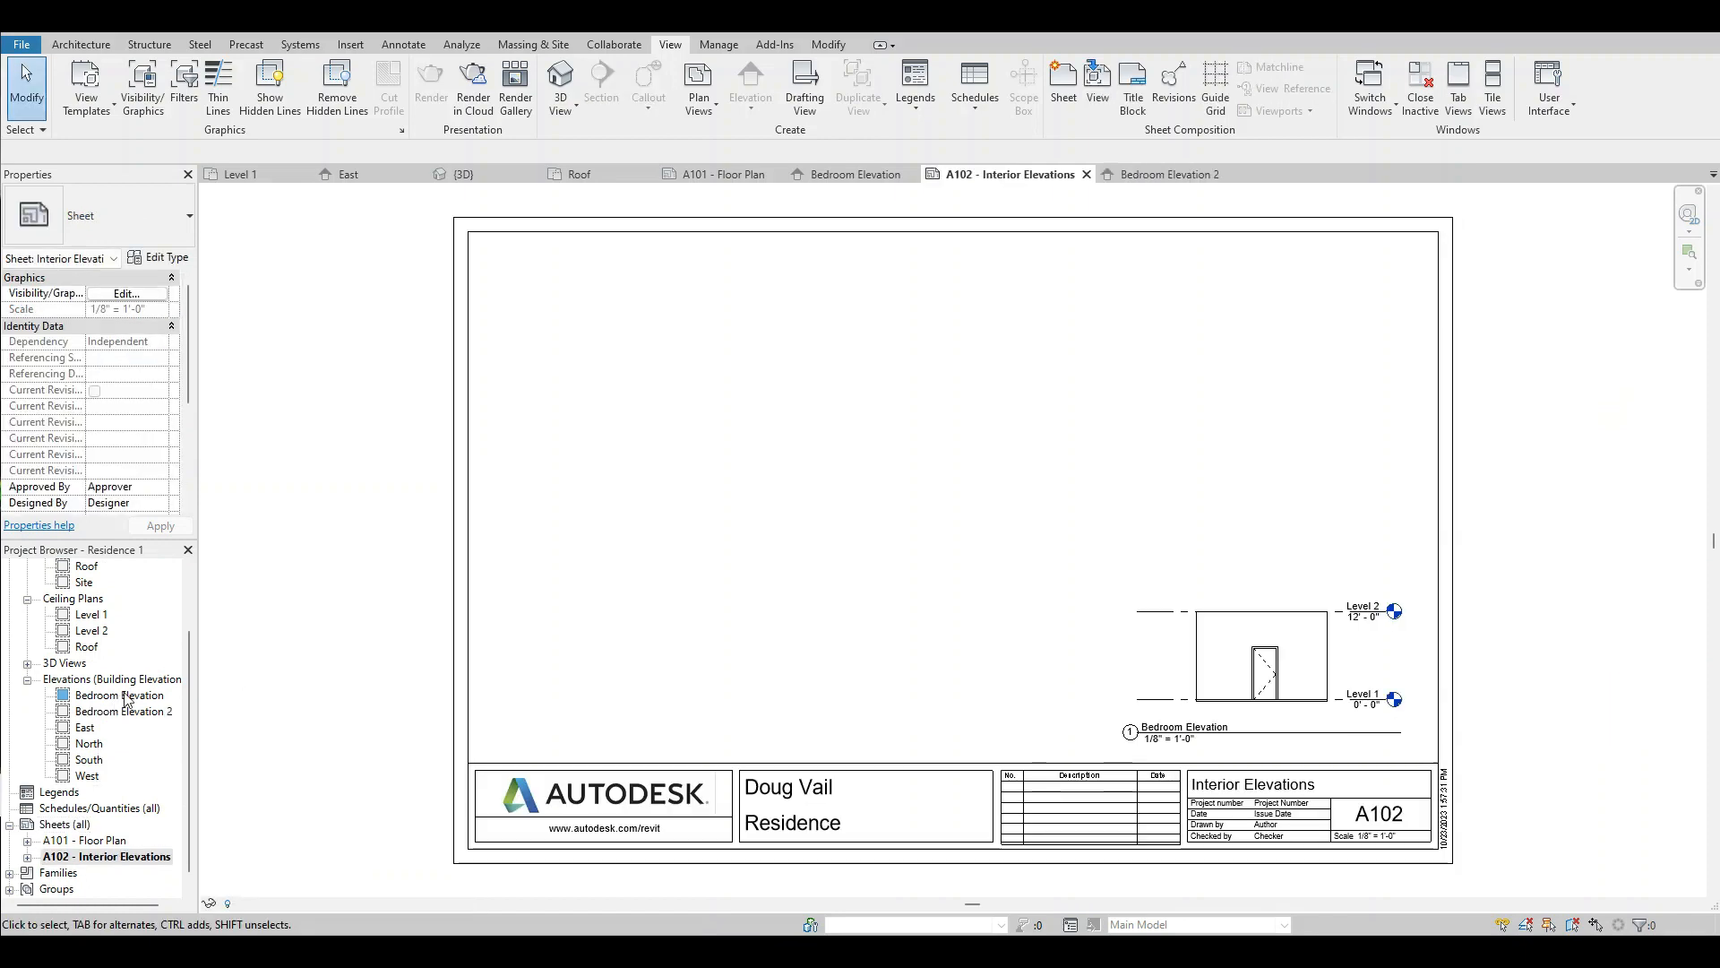
Place the Bedroom Elevation 2 view on the sheet's lower-left area, aligned horizontally with the Bedroom Elevation view.
{"action": "left_click_drag", "start_coordinate": [126, 717], "coordinate": [729, 699]}
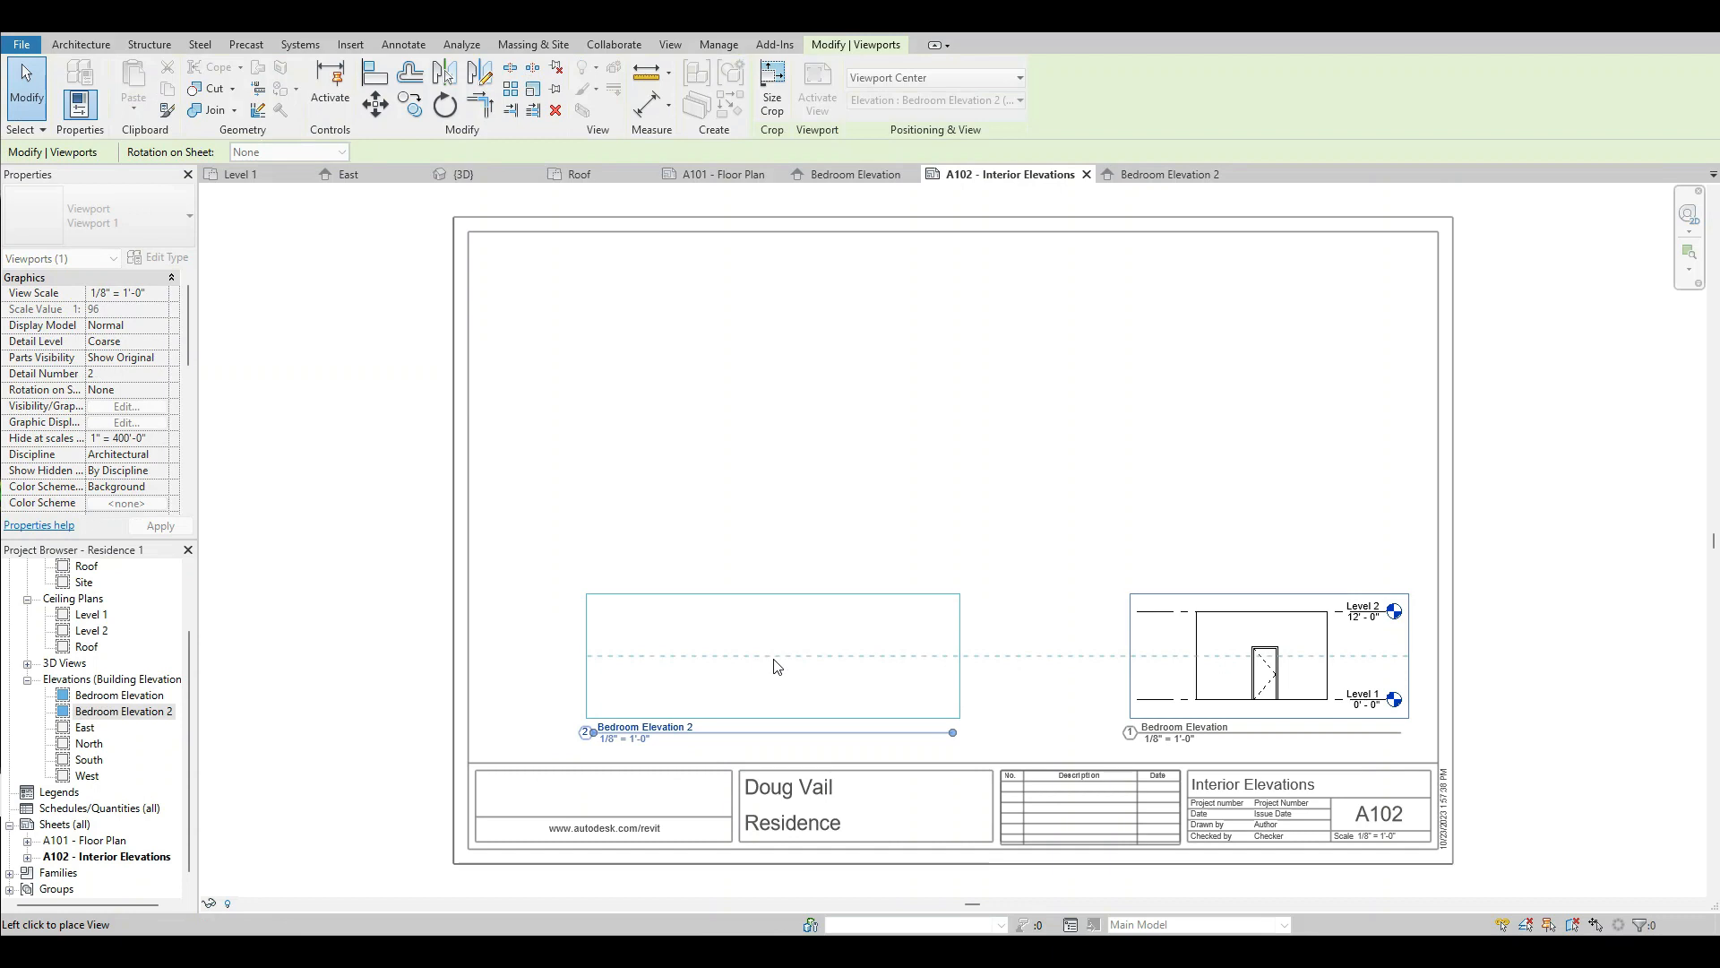
{"action": "left_click", "coordinate": [692, 667]}
{"action": "left_click", "coordinate": [960, 702]}
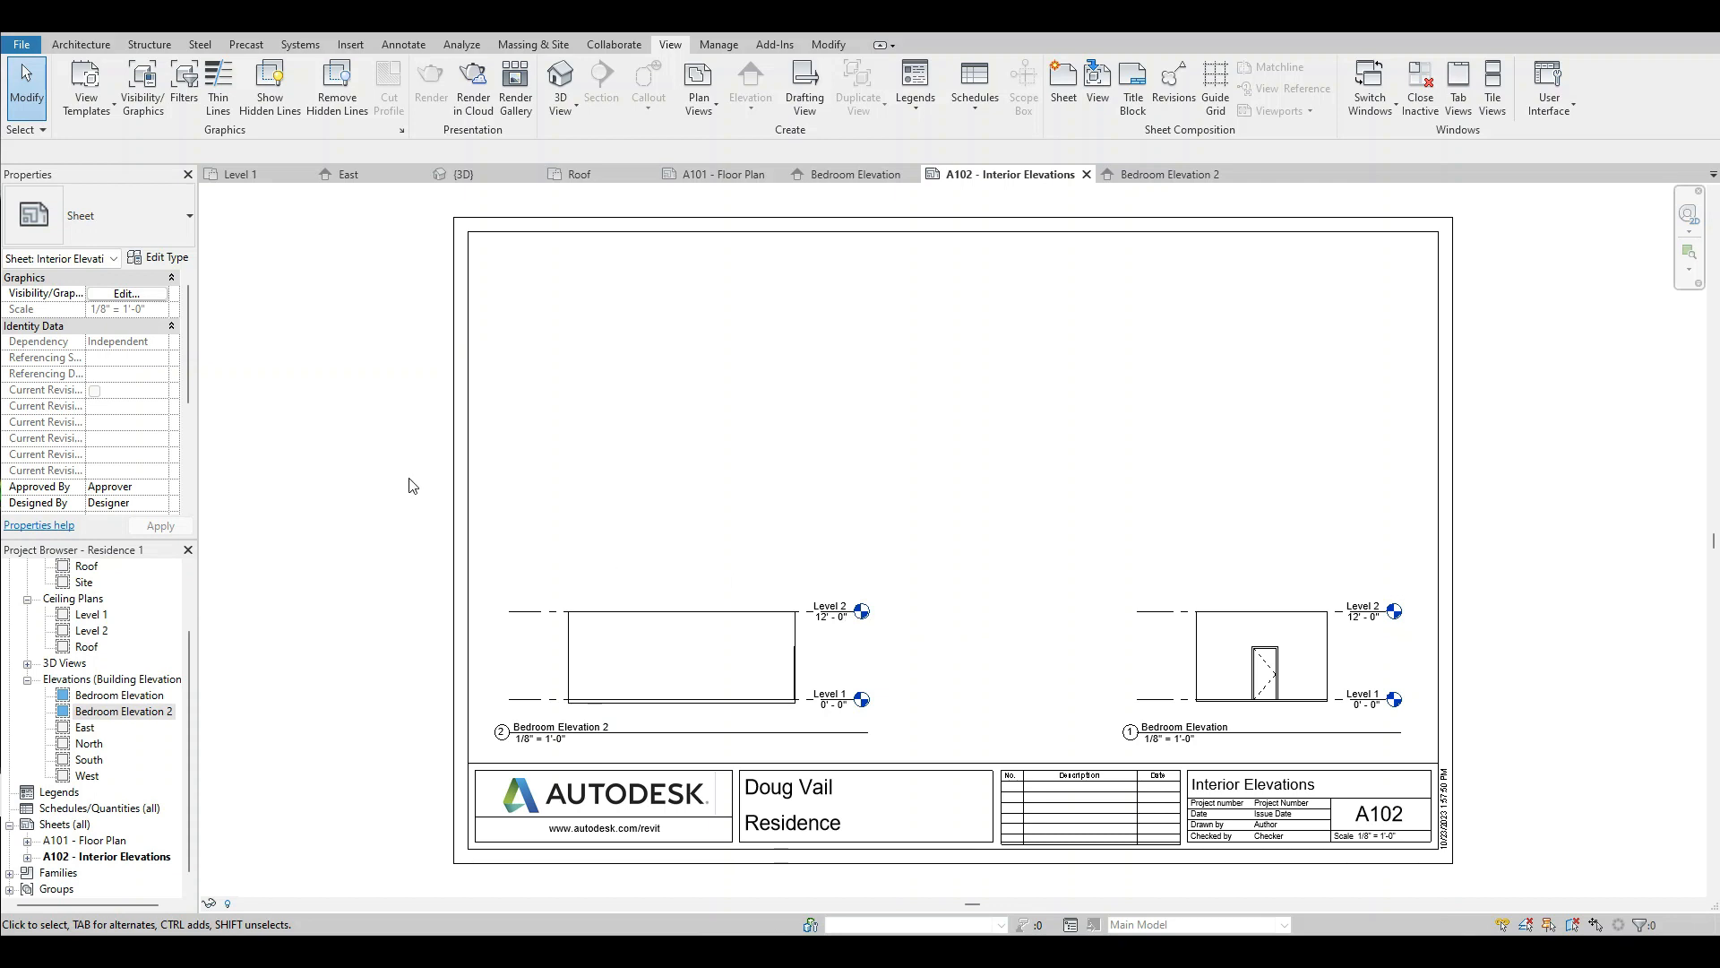
{"action": "left_click_drag", "start_coordinate": [192, 641], "coordinate": [190, 583]}
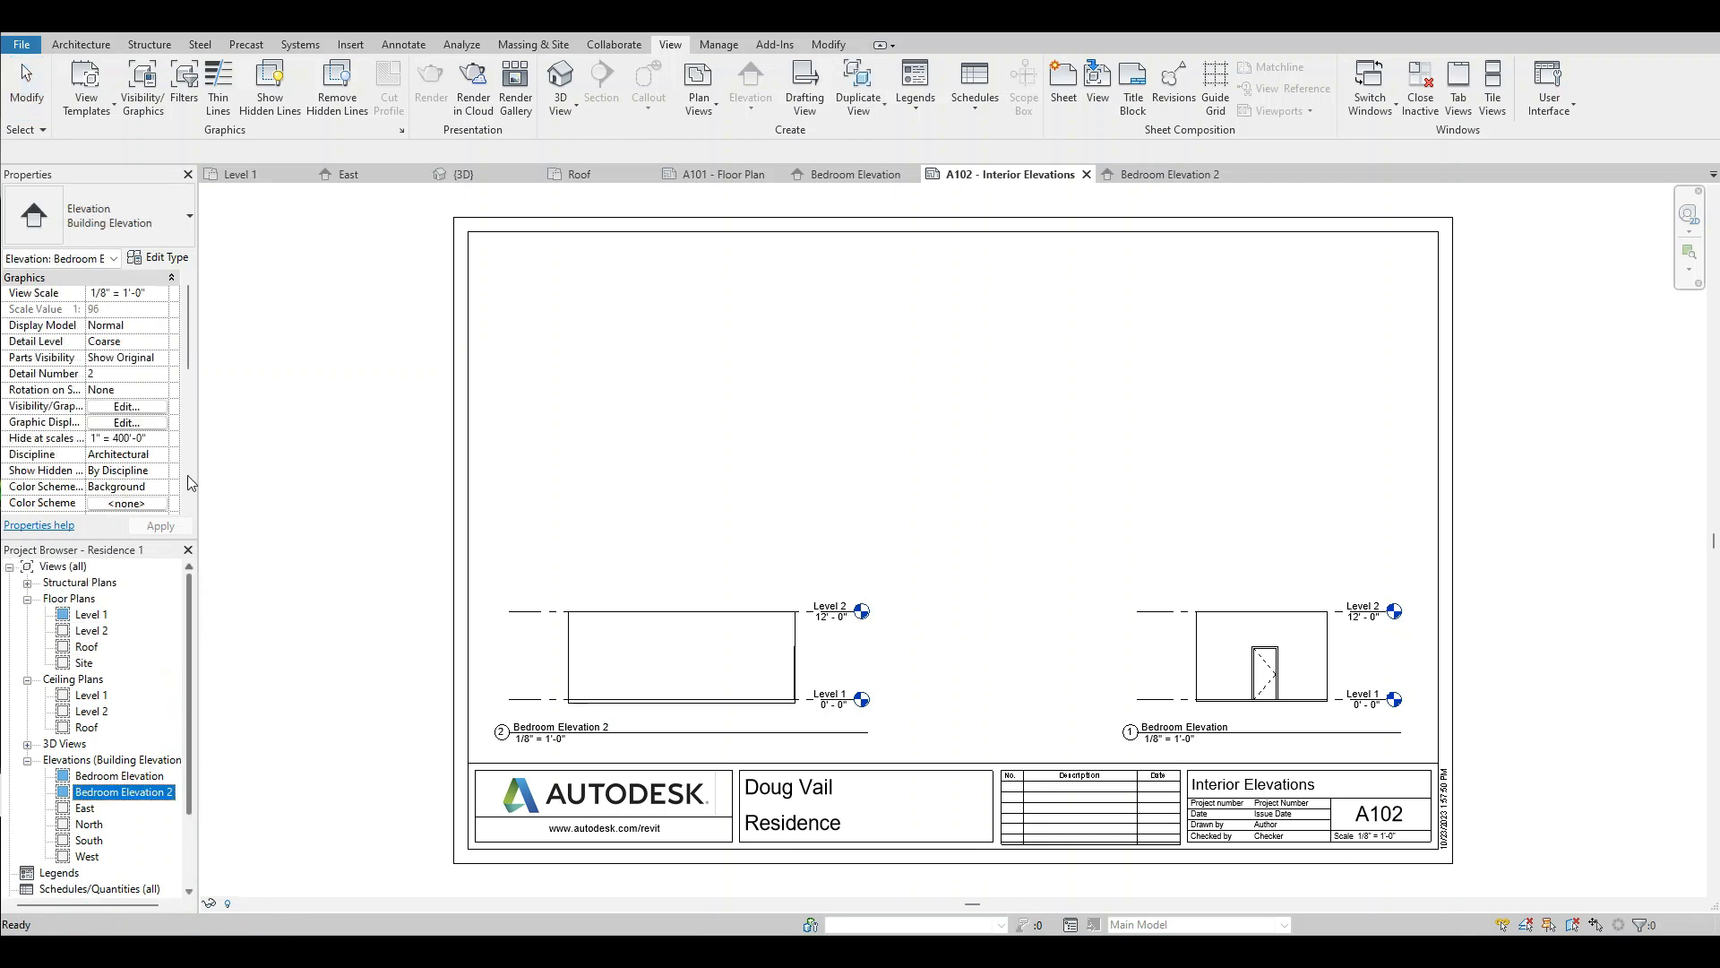
Start an image export of the project and bring up the Export Image settings.
{"action": "left_click", "coordinate": [20, 44]}
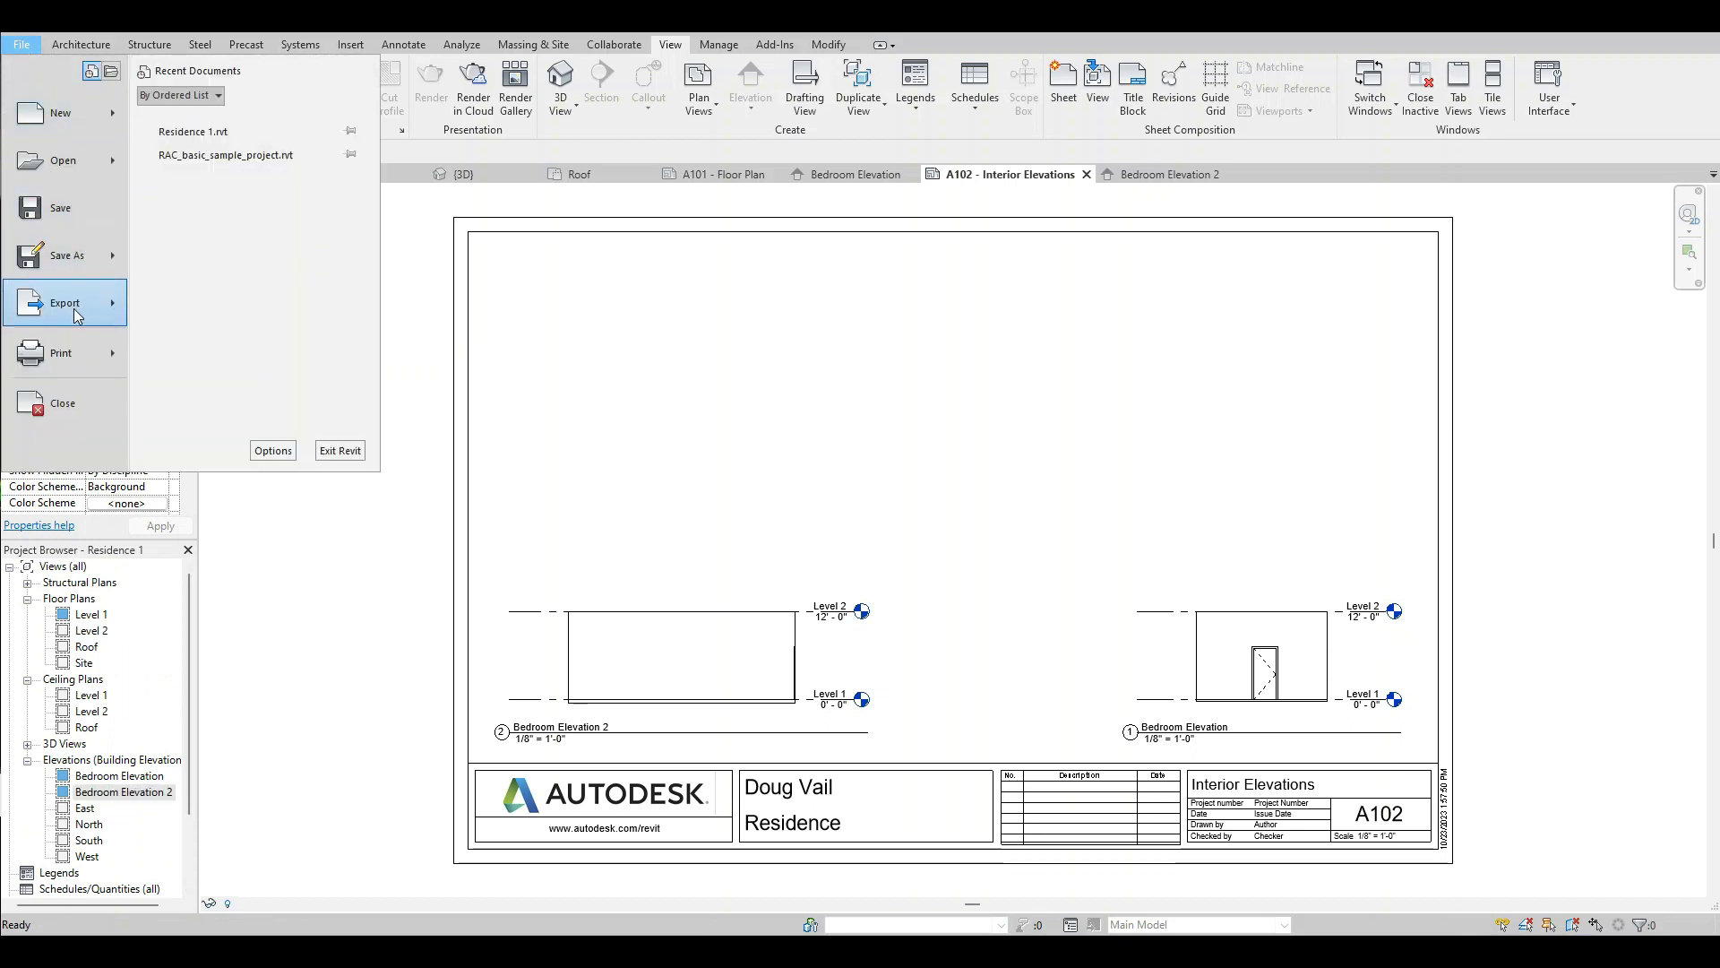
{"action": "mouse_move", "coordinate": [77, 314]}
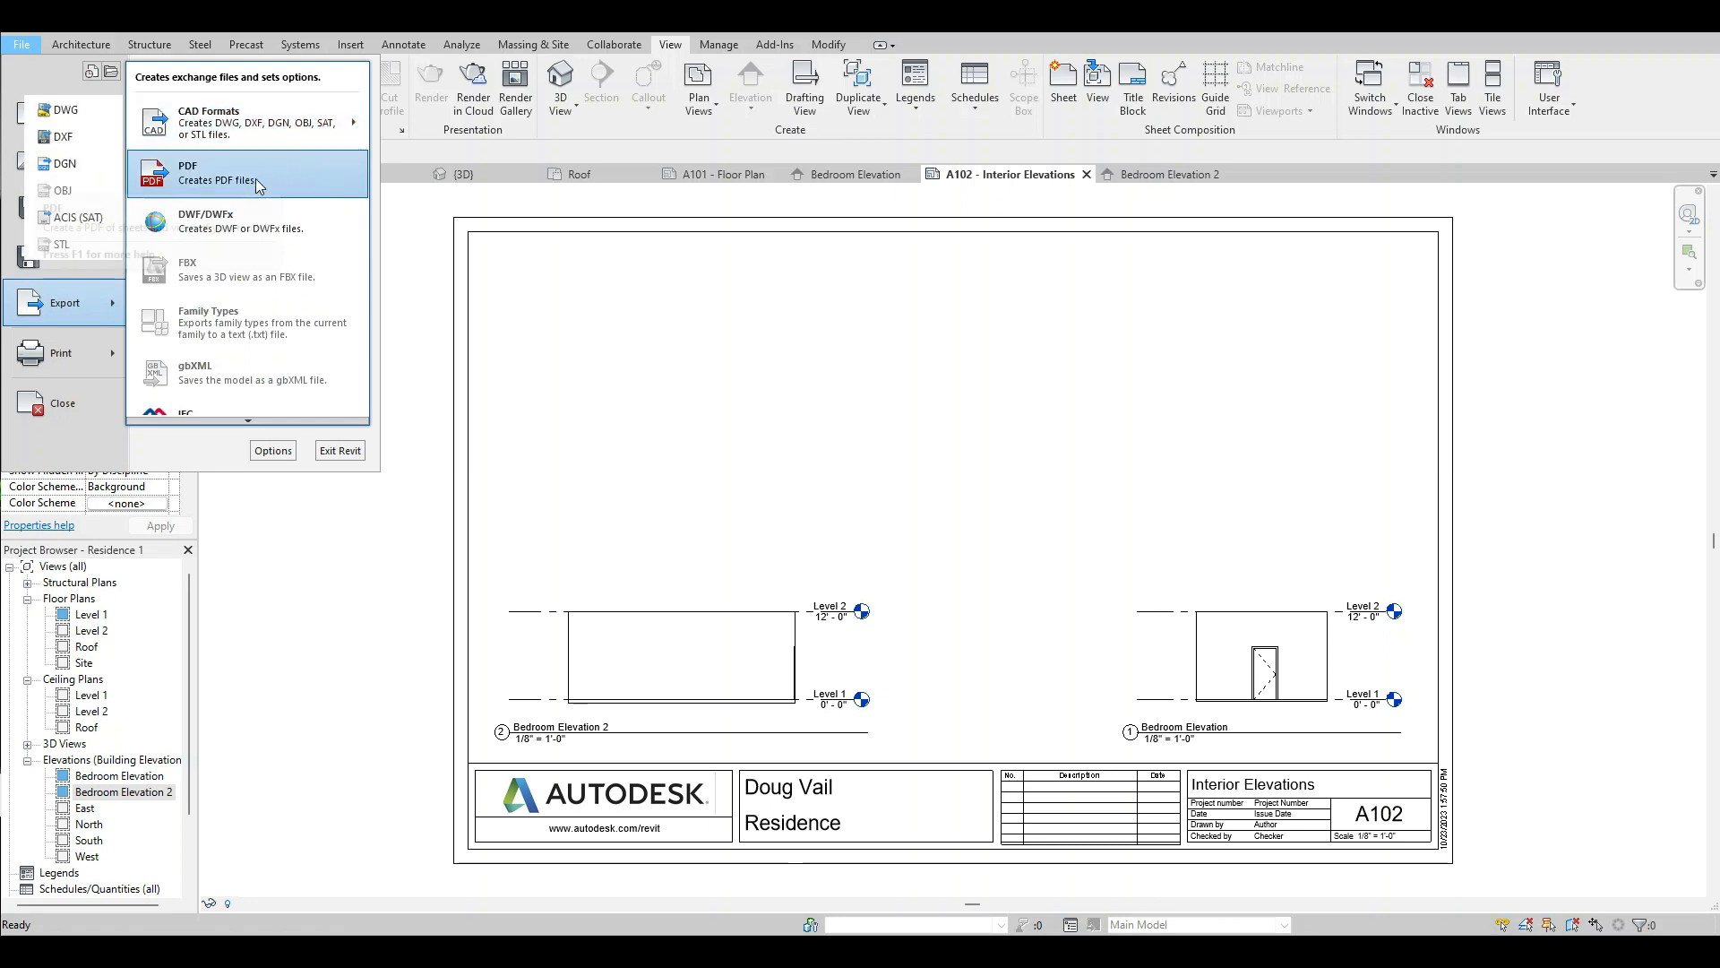
{"action": "mouse_move", "coordinate": [251, 421]}
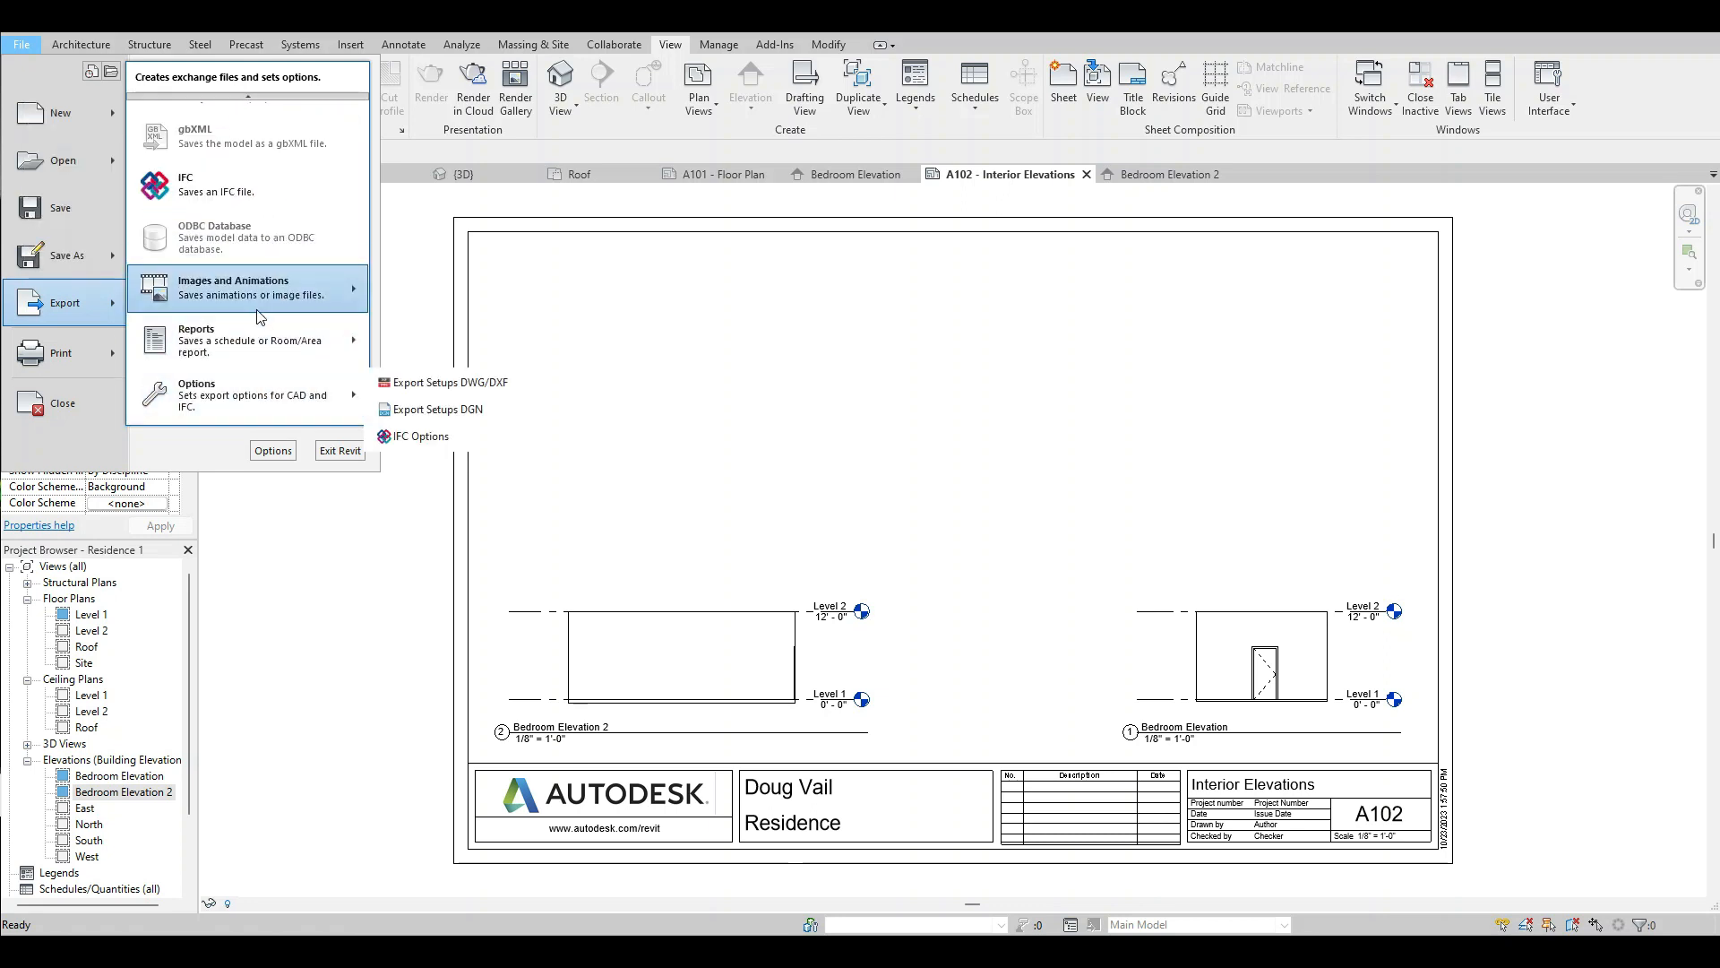
{"action": "mouse_move", "coordinate": [265, 287]}
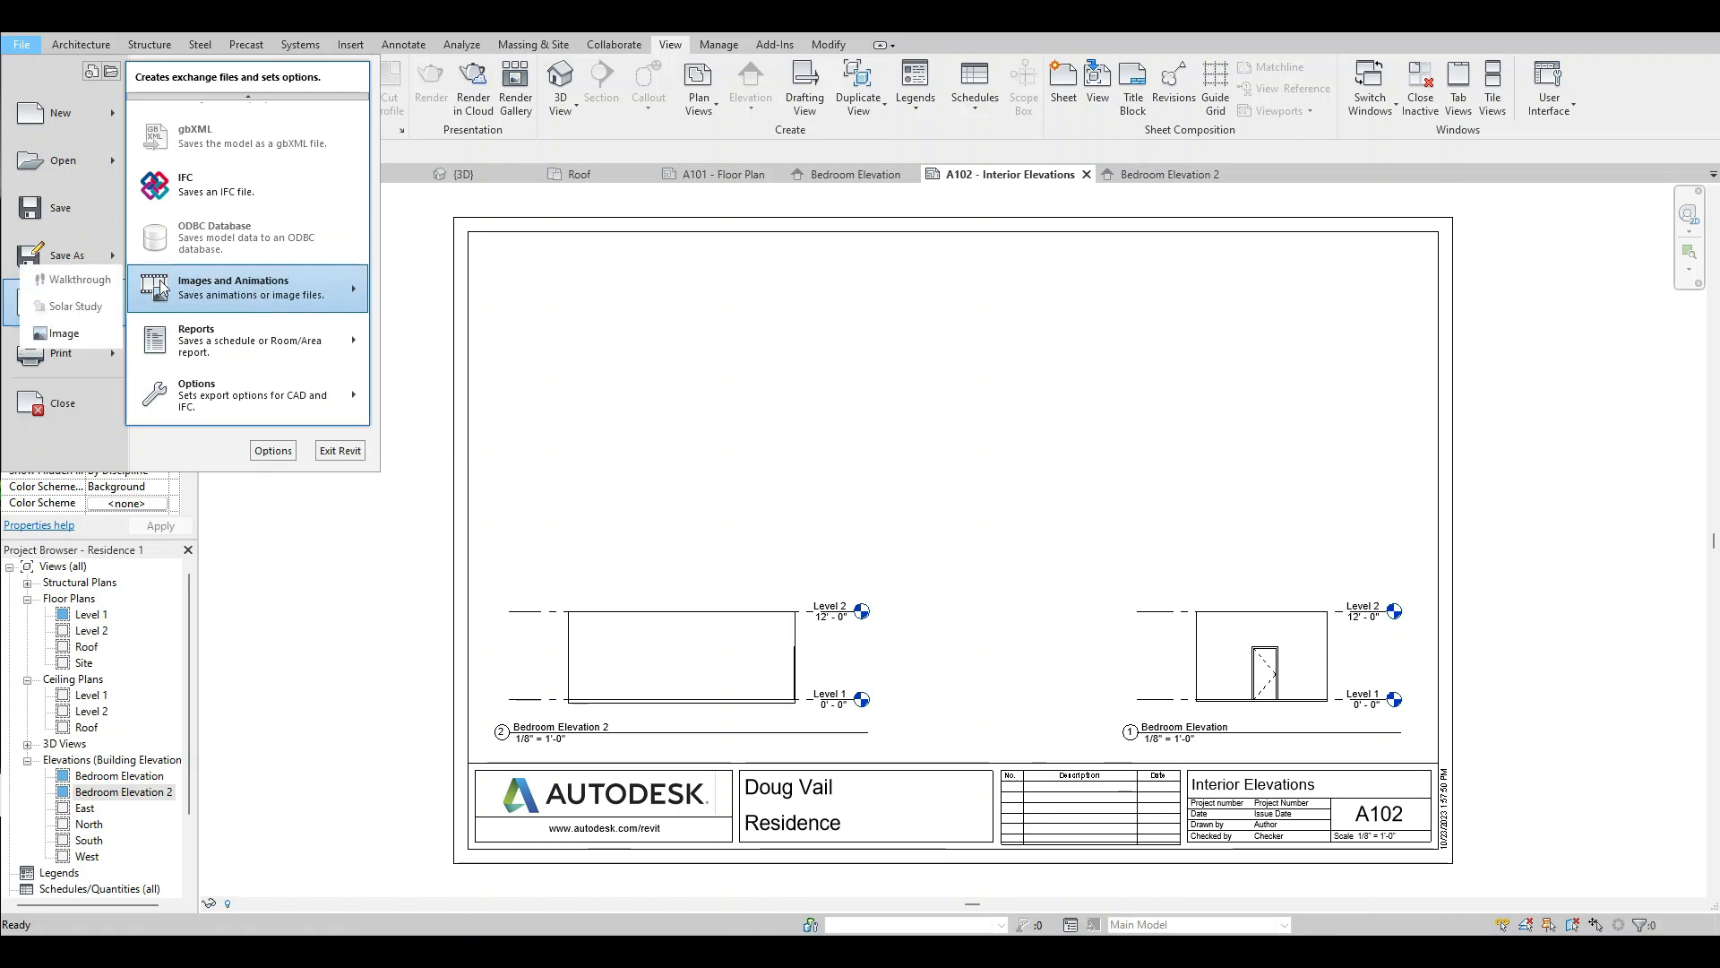
{"action": "left_click", "coordinate": [64, 333]}
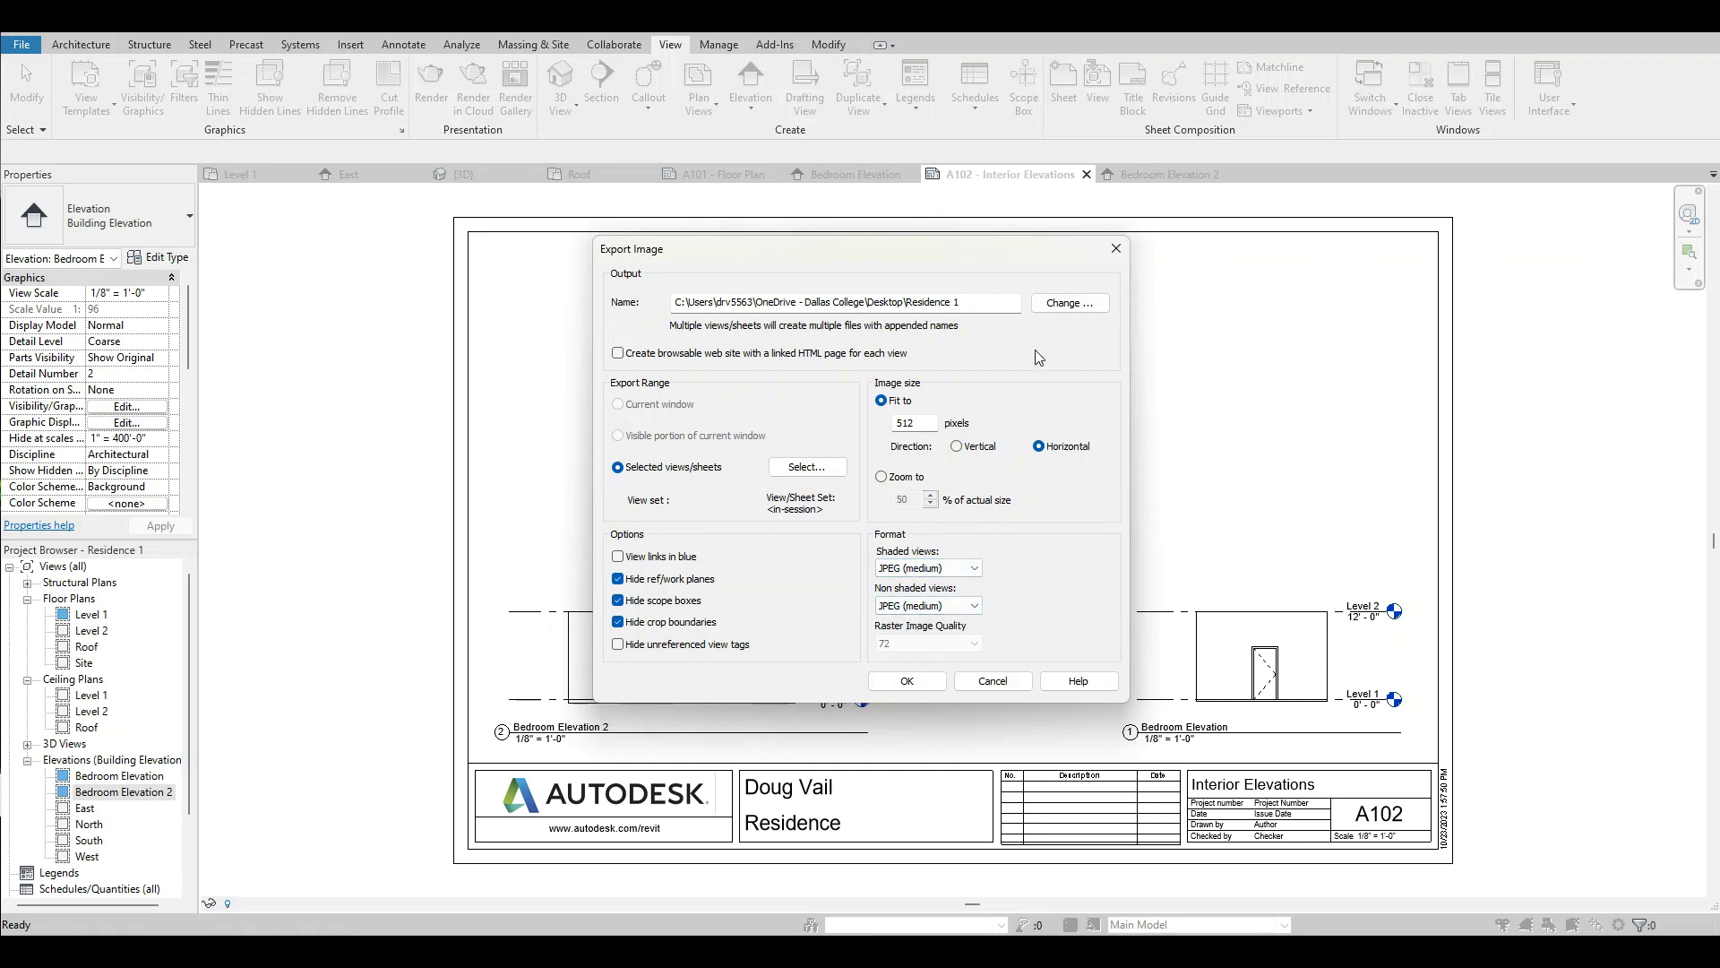
Set the exported image size to zoom to 100% of actual size and the raster image quality to 300.
{"action": "left_click", "coordinate": [881, 476]}
{"action": "left_click_drag", "start_coordinate": [913, 504], "coordinate": [894, 503]}
{"action": "type", "text": "100"}
{"action": "left_click", "coordinate": [971, 644]}
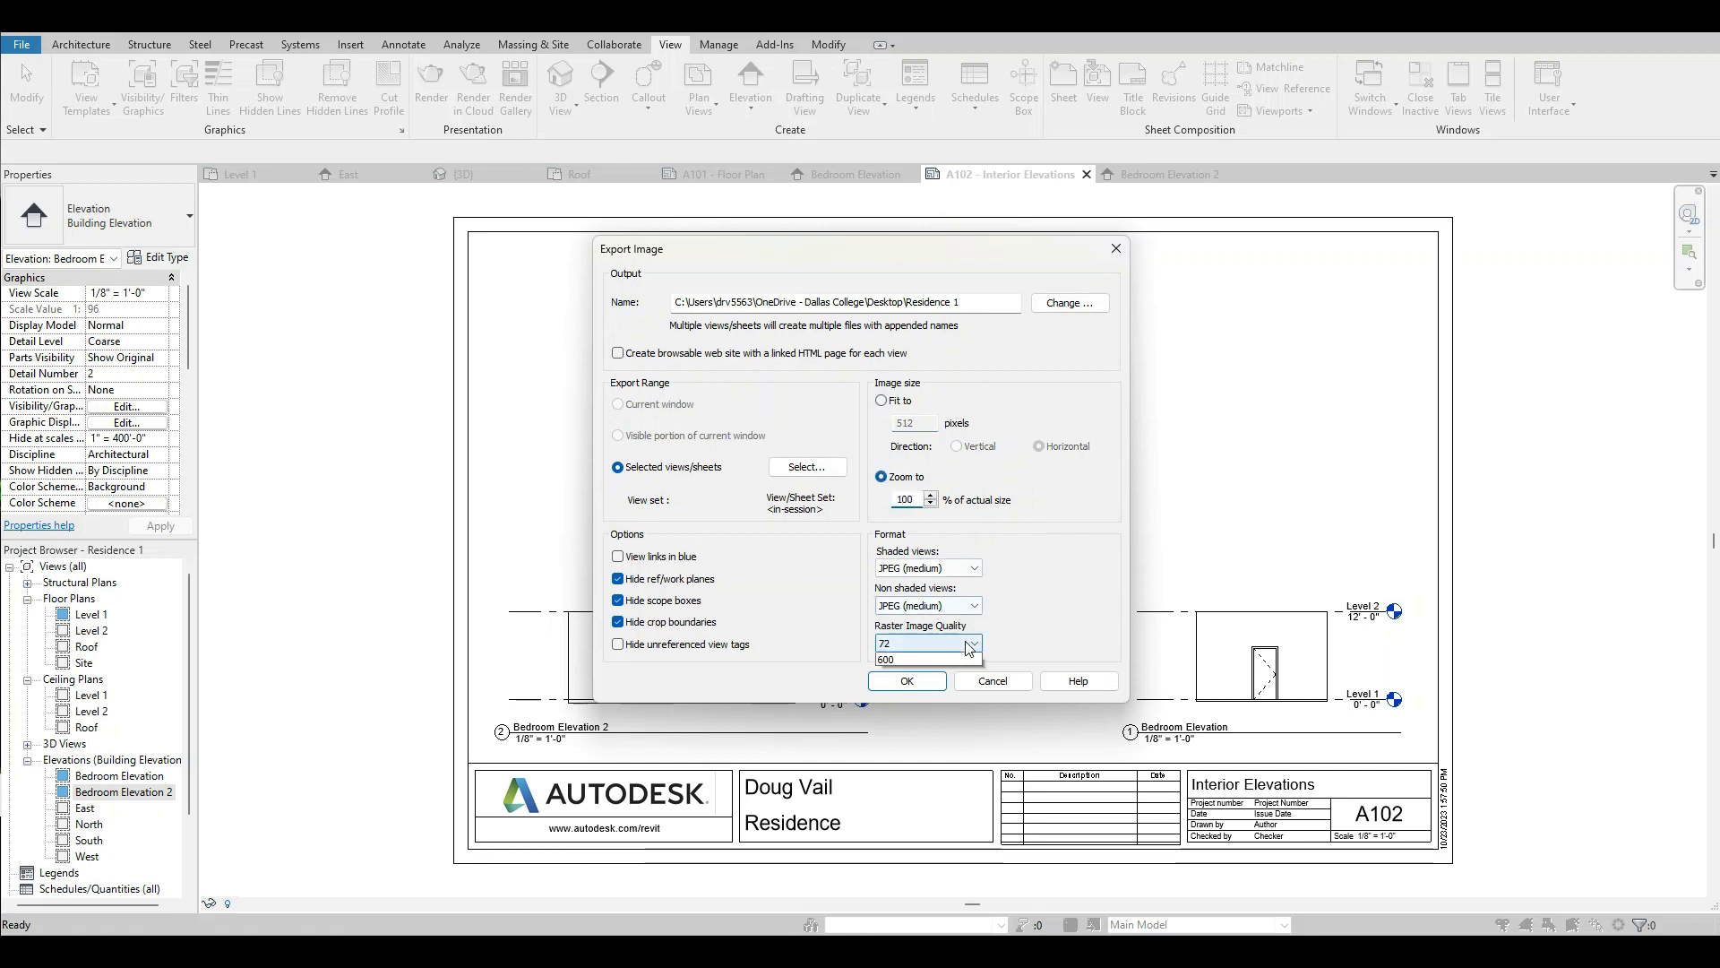
{"action": "left_click", "coordinate": [914, 683]}
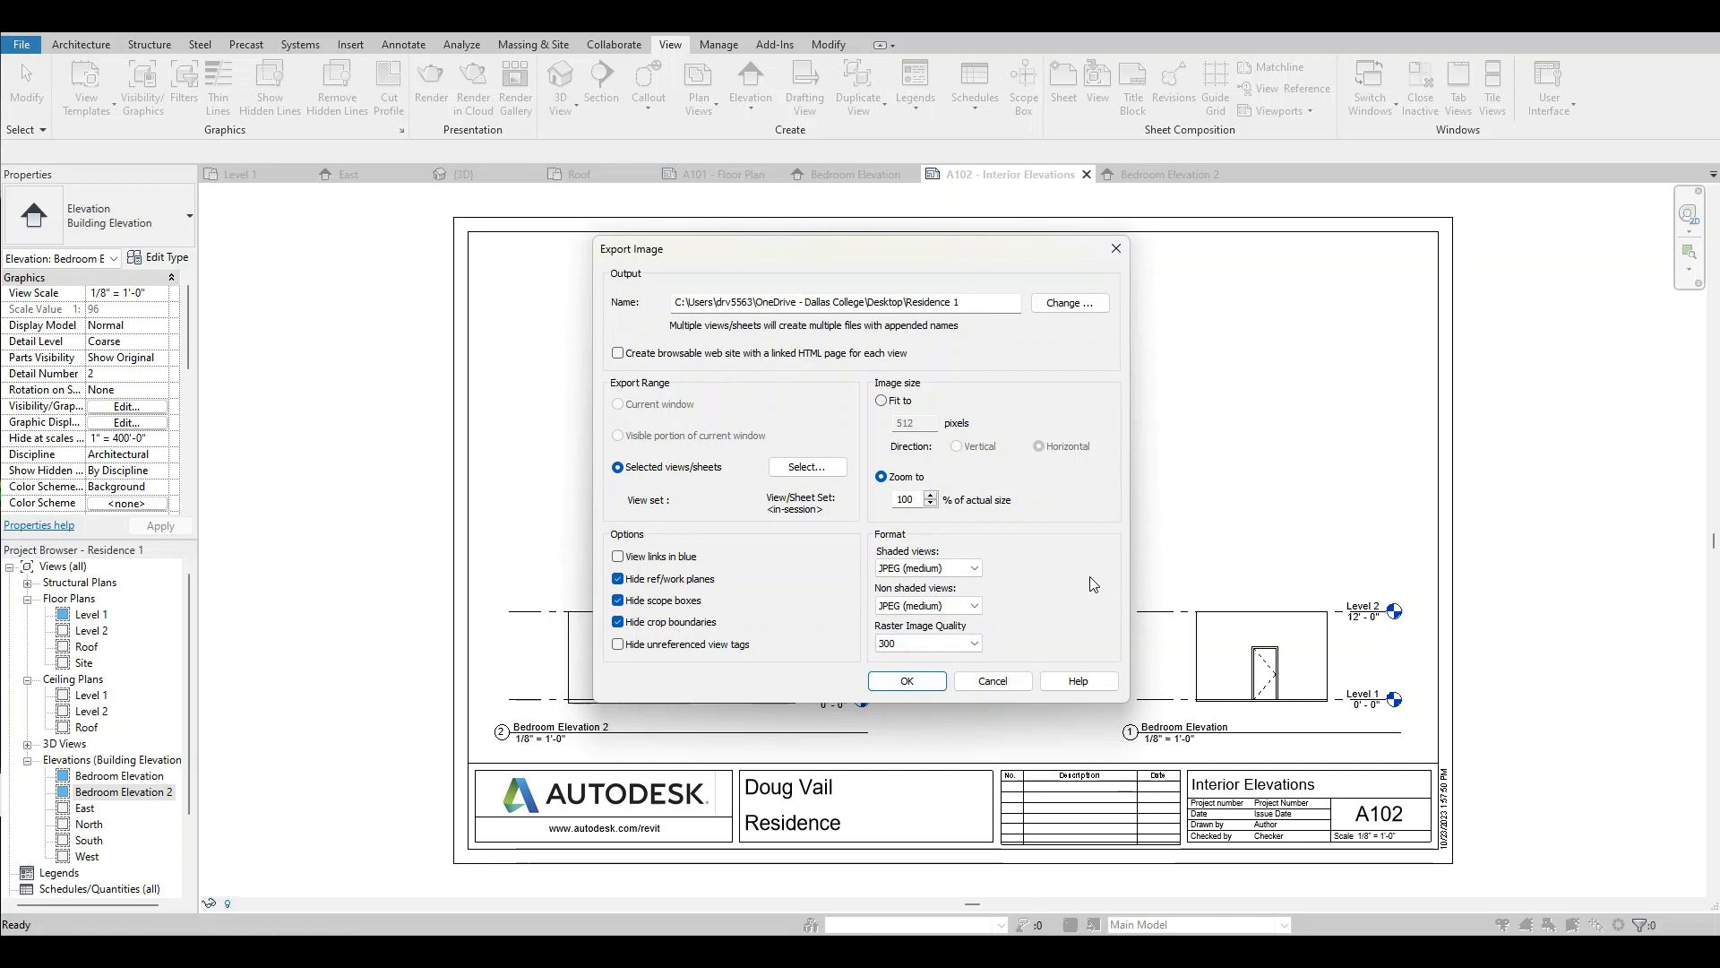
{"action": "left_click", "coordinate": [975, 643]}
{"action": "left_click", "coordinate": [1032, 620]}
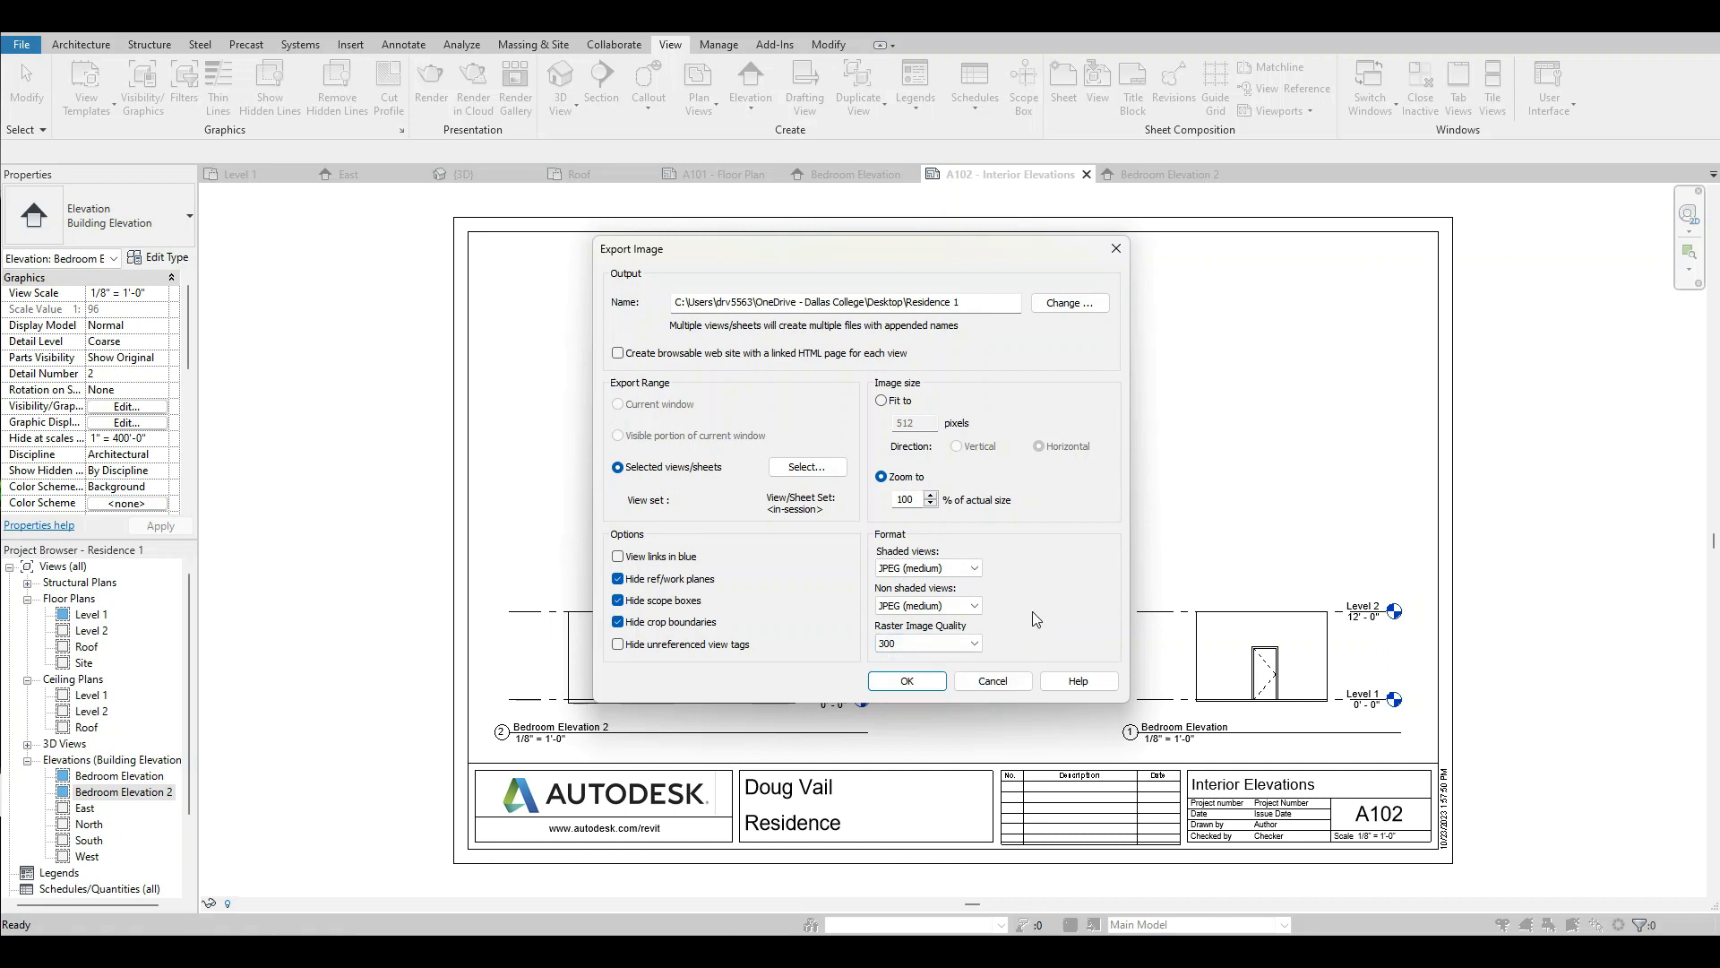